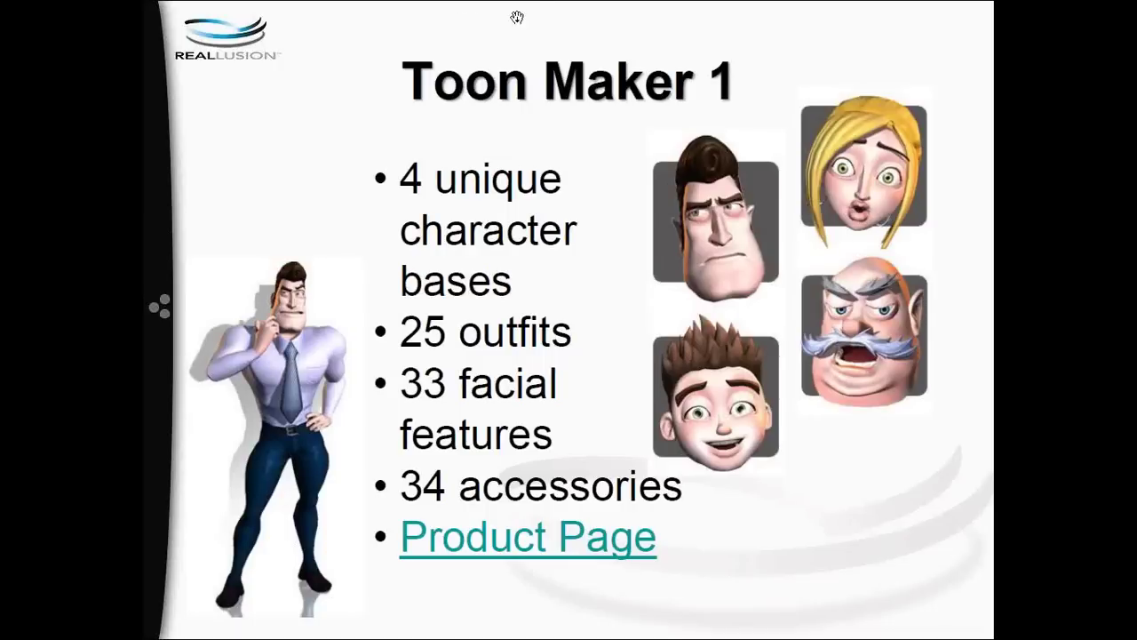
Open the Toon Maker 1 product page from the slide and examine its character combinations and lists of facial parts
click(583, 546)
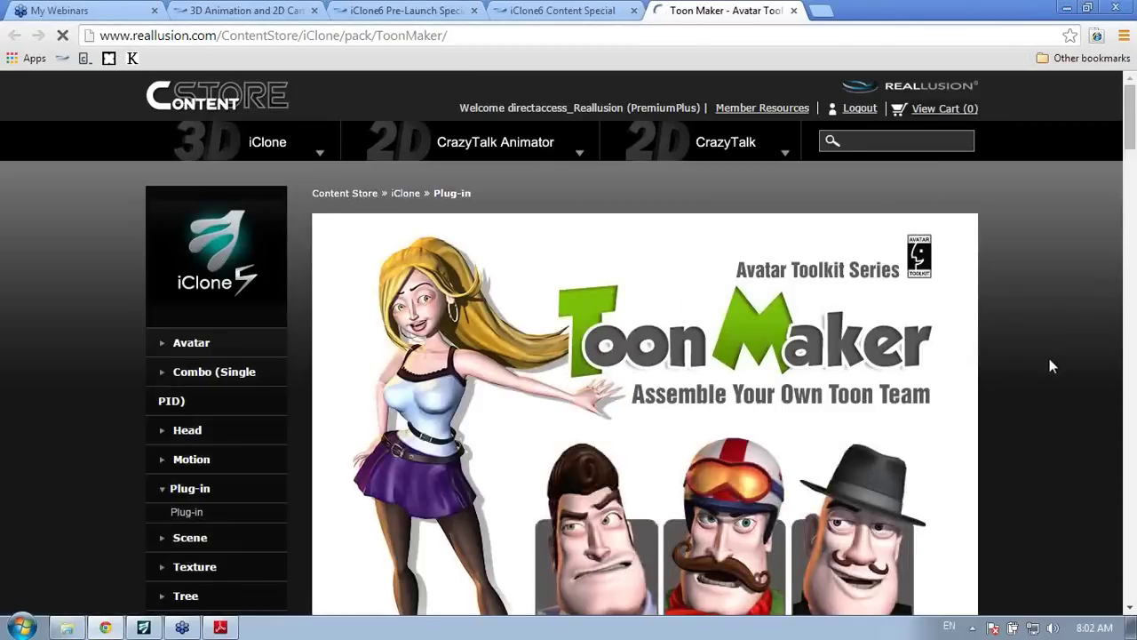
scroll(1053, 365, down, 7)
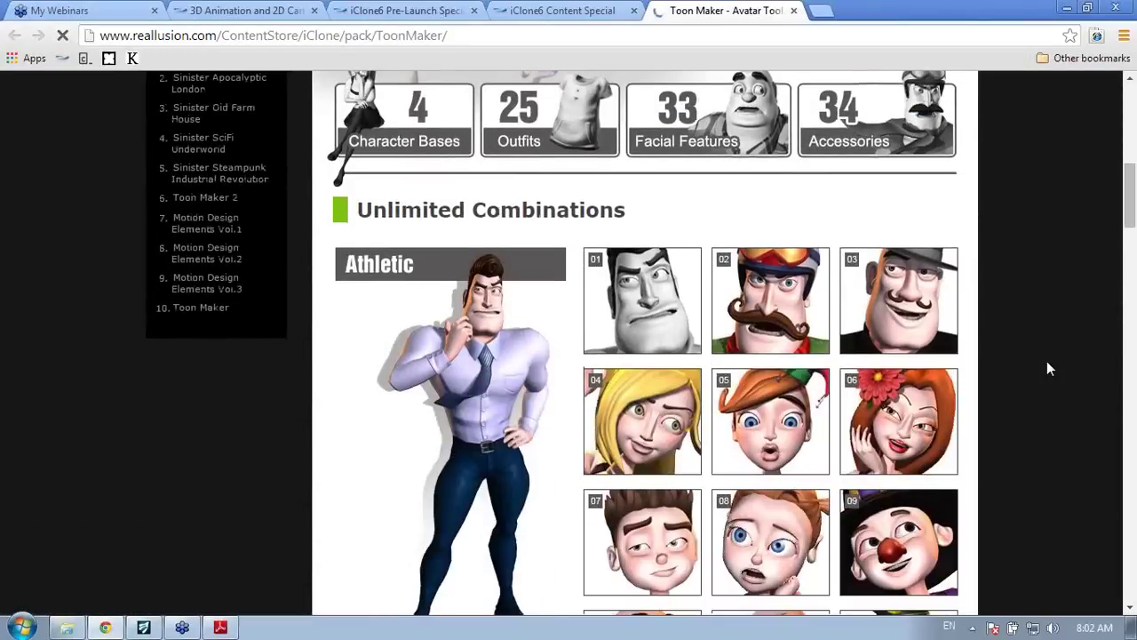
scroll(1047, 368, down, 4)
scroll(1045, 370, down, 2)
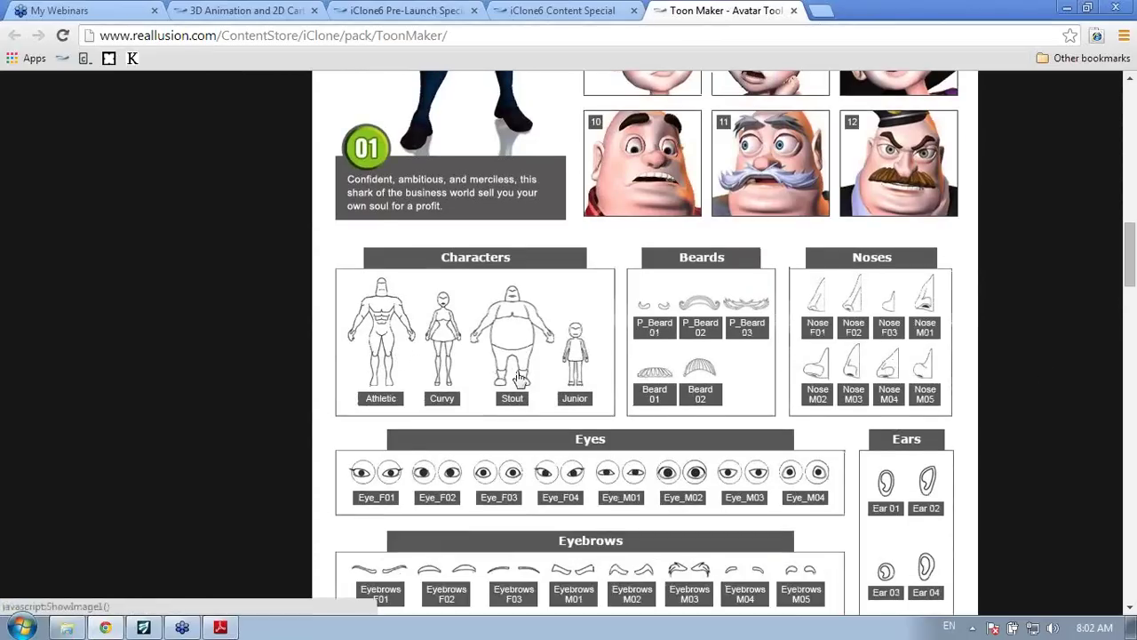
scroll(942, 368, up, 7)
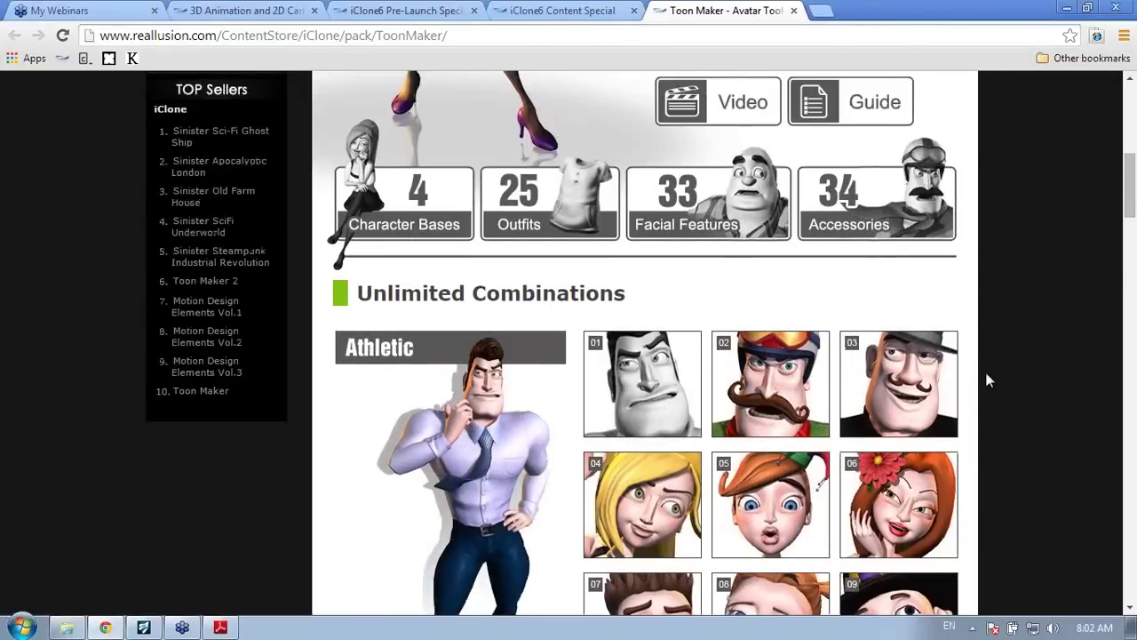
Browse the Character Bases gallery of Toon Maker in enlarged view, starting from the Stout base, and close the gallery
click(422, 207)
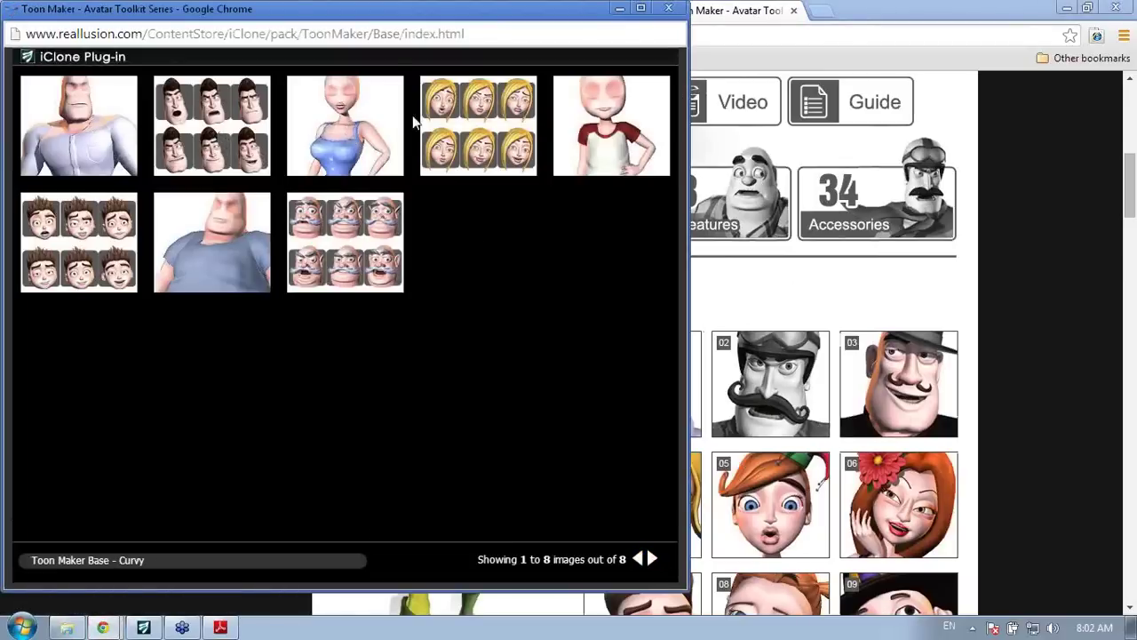
click(255, 274)
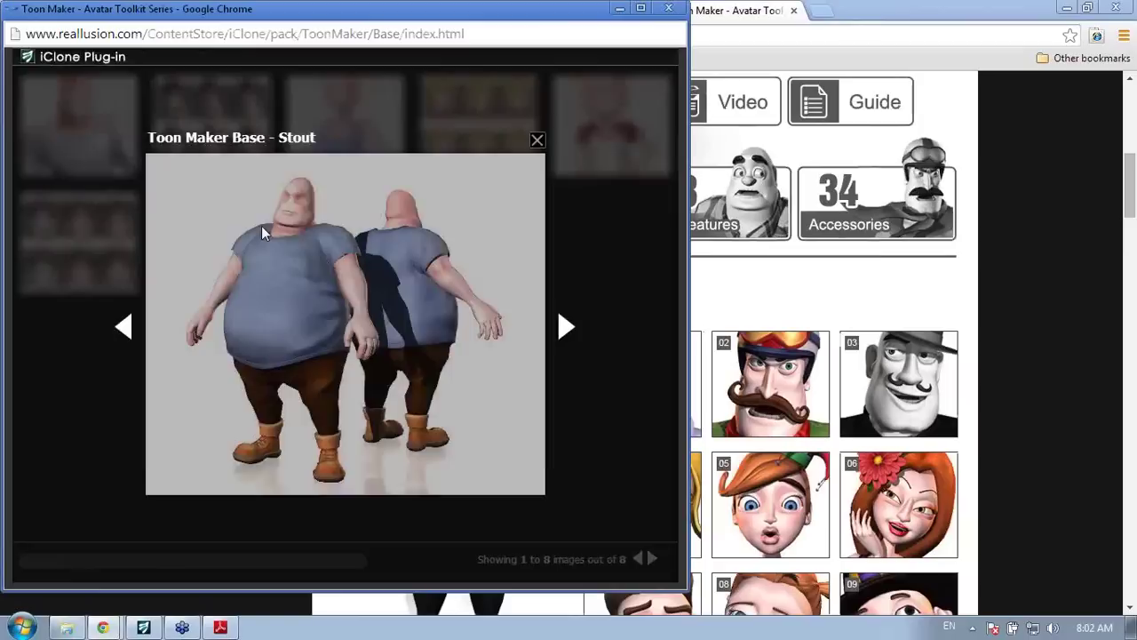
click(566, 331)
click(565, 327)
click(565, 328)
click(565, 326)
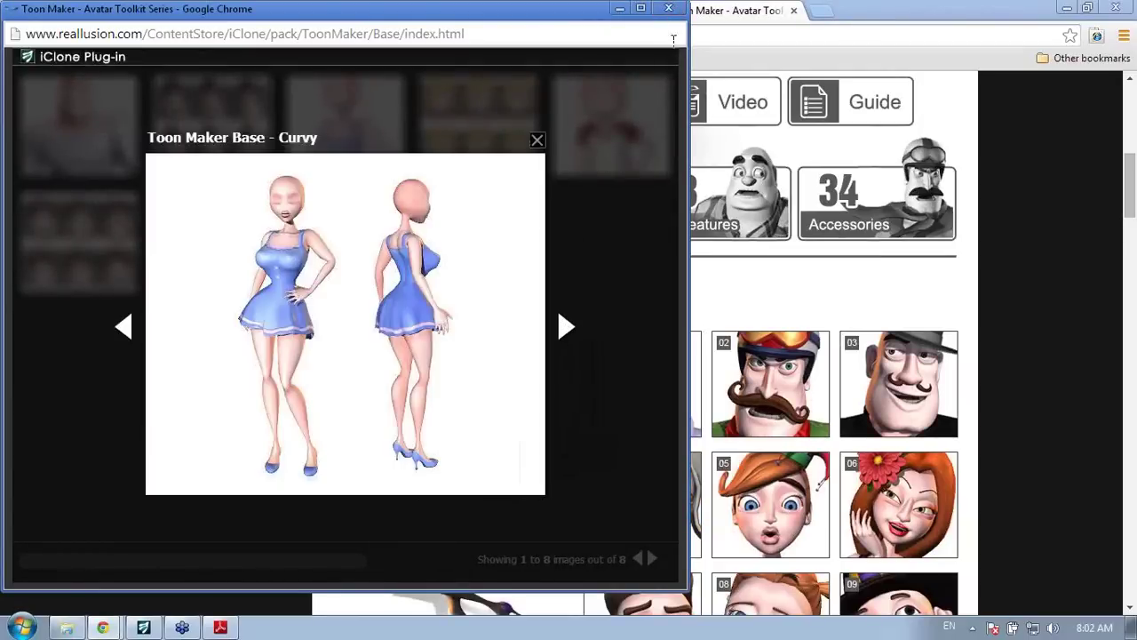
click(669, 8)
View the Eyebrows and Accessories categories in the Facial Features gallery, preview the Sleeve_L accessory, and close the gallery
click(724, 238)
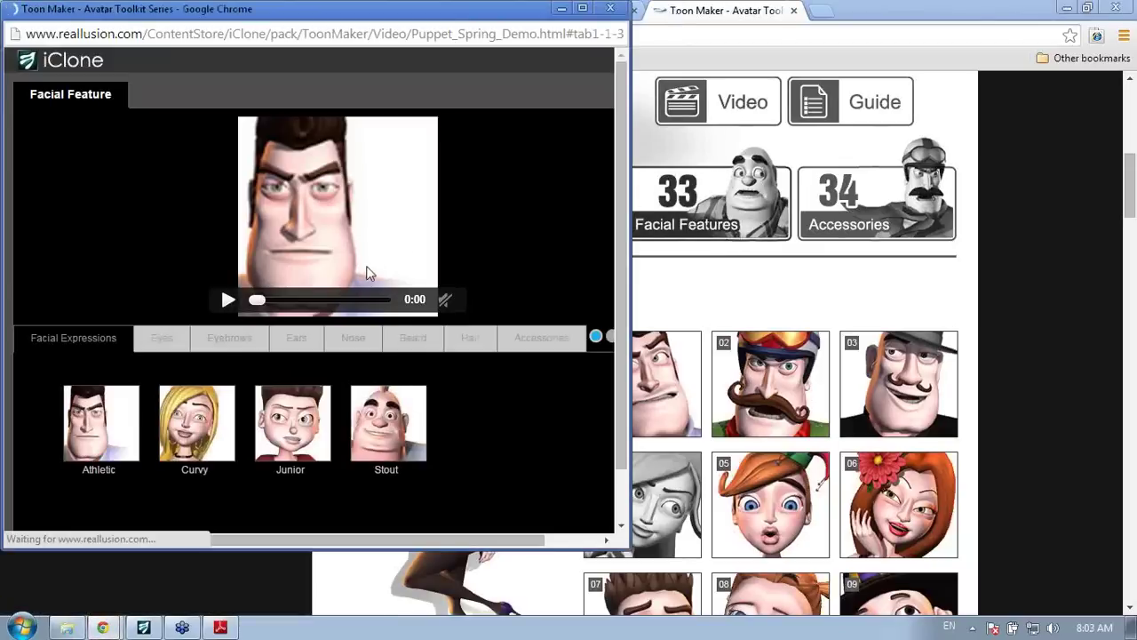
click(244, 343)
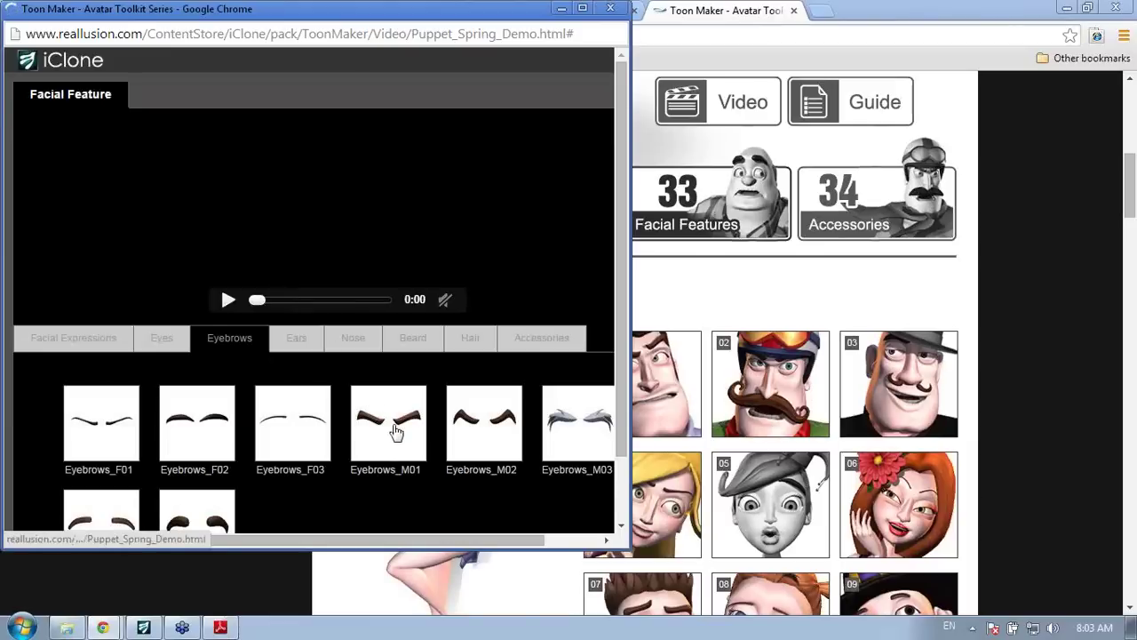
click(533, 339)
click(496, 358)
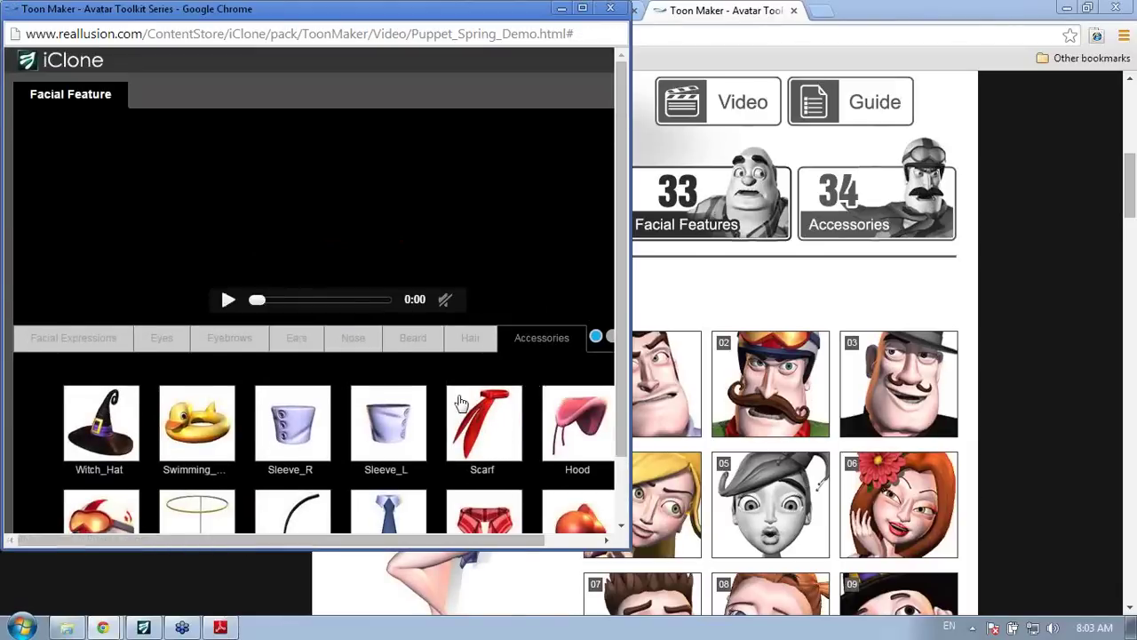
click(382, 433)
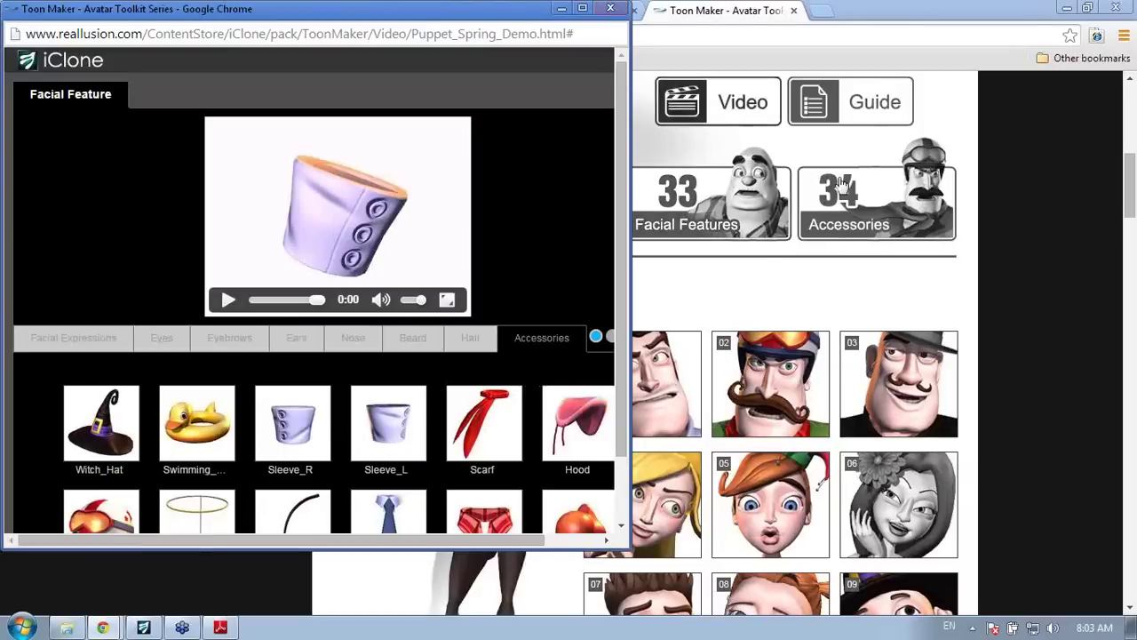
click(858, 227)
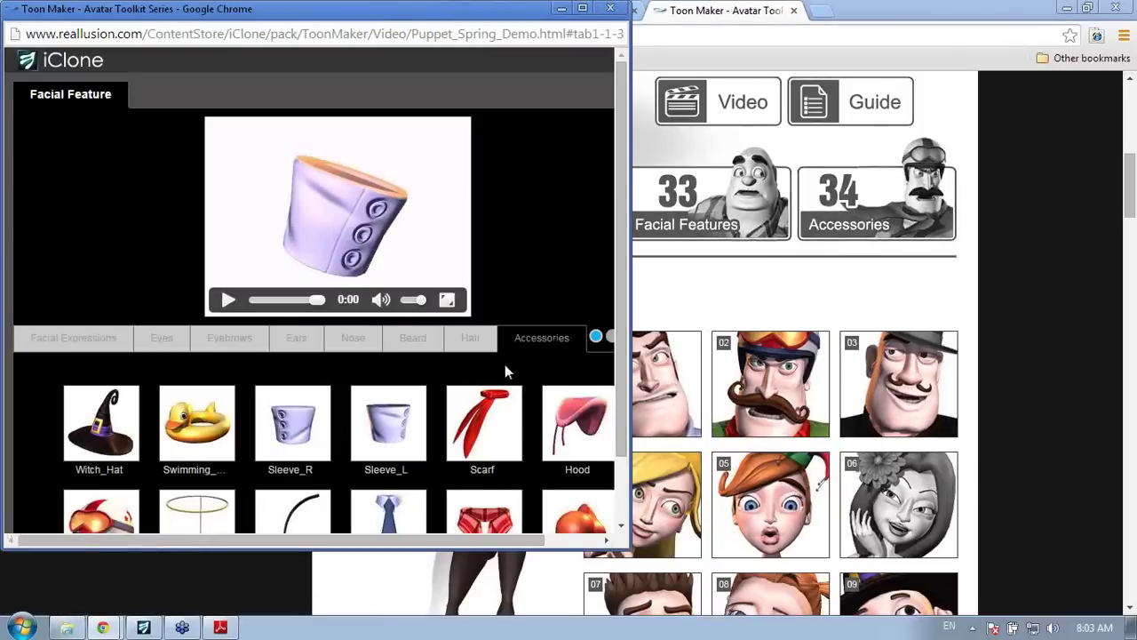
click(611, 11)
Switch back to the PDF presentation and advance to the Avatar Toolkit slide
scroll(888, 271, down, 3)
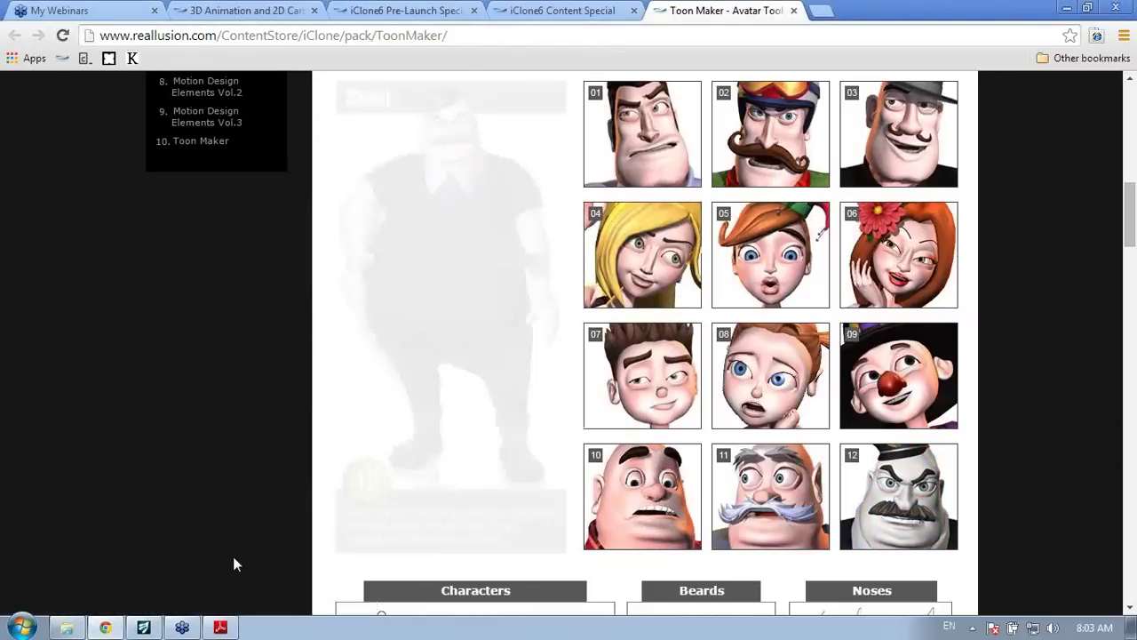
click(220, 627)
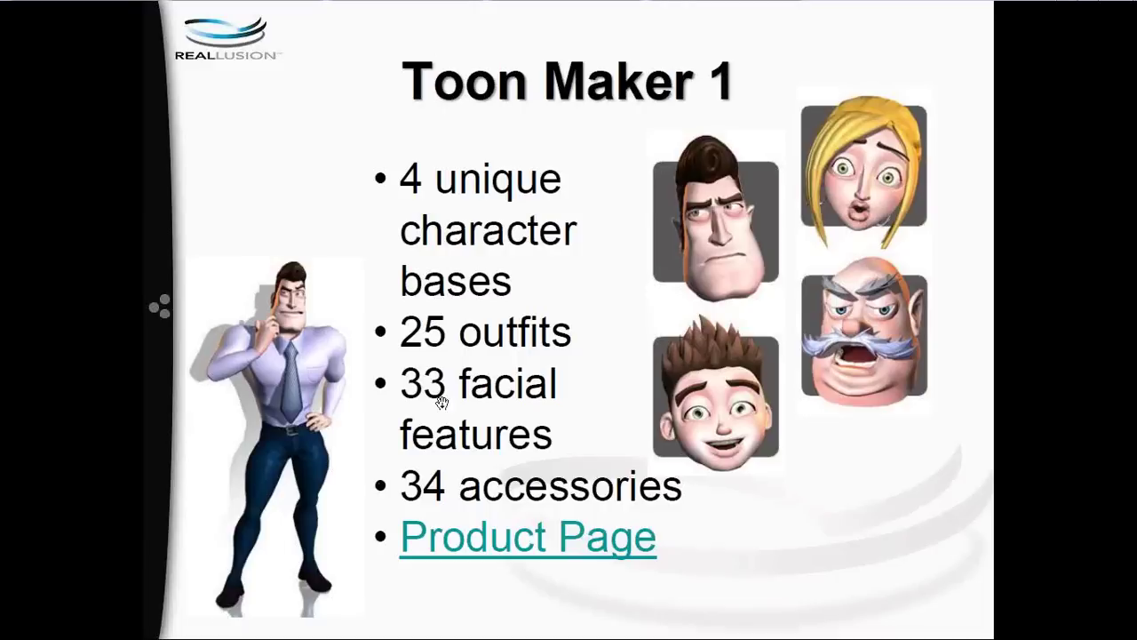
click(608, 318)
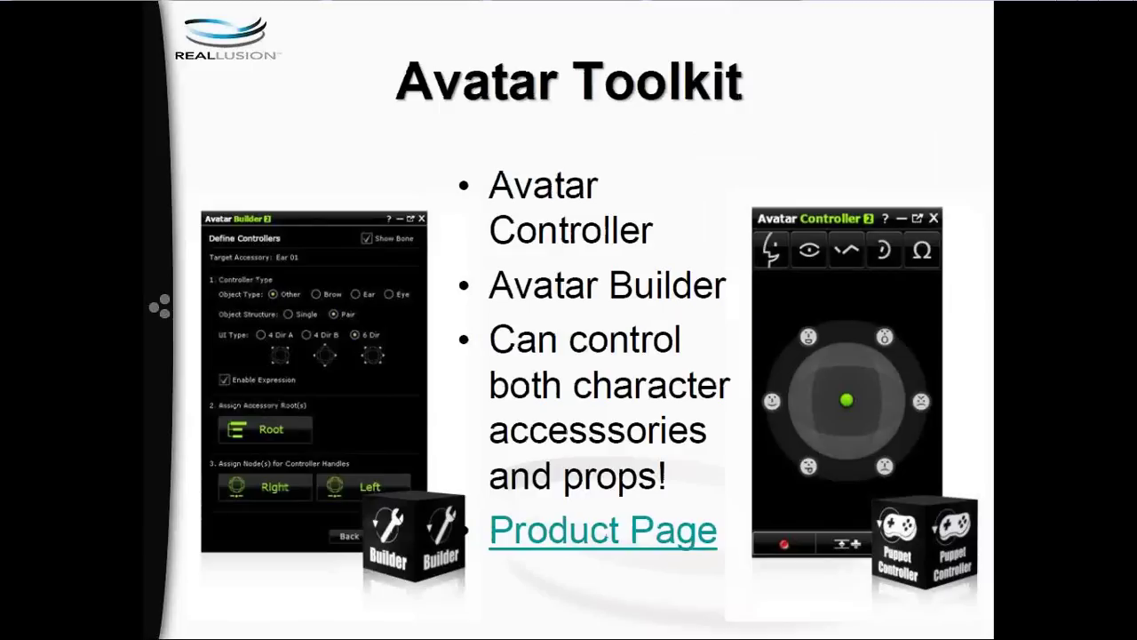
Open the Avatar Toolkit product page from the slide and examine its included tools, dummy character and build-and-puppet workflow
click(627, 534)
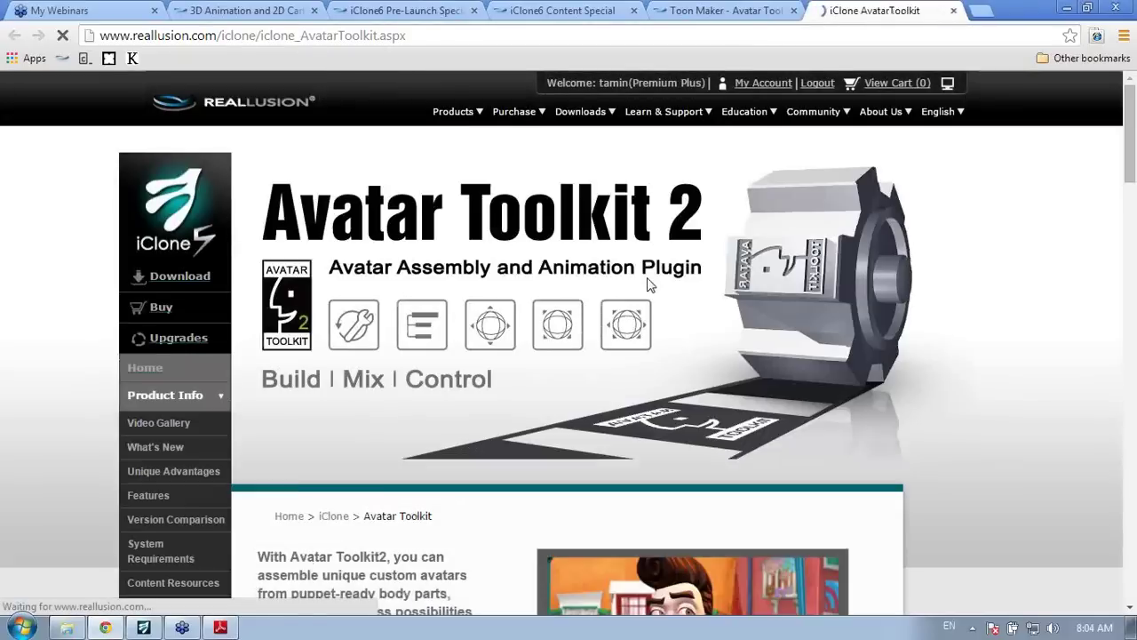
scroll(667, 286, down, 4)
scroll(853, 286, down, 10)
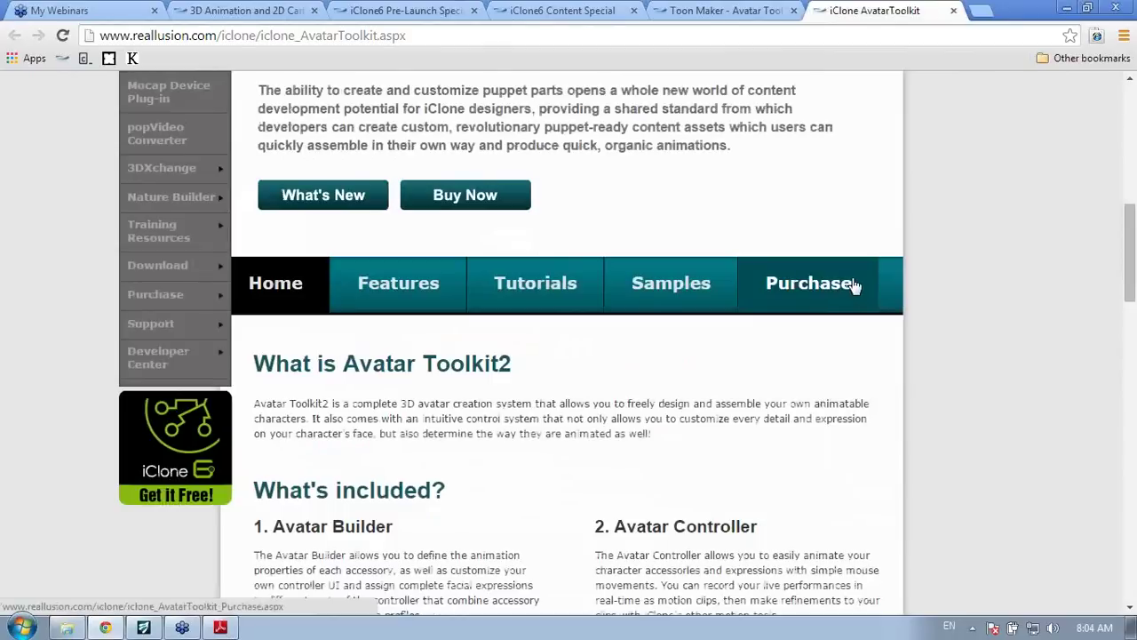
scroll(859, 284, up, 2)
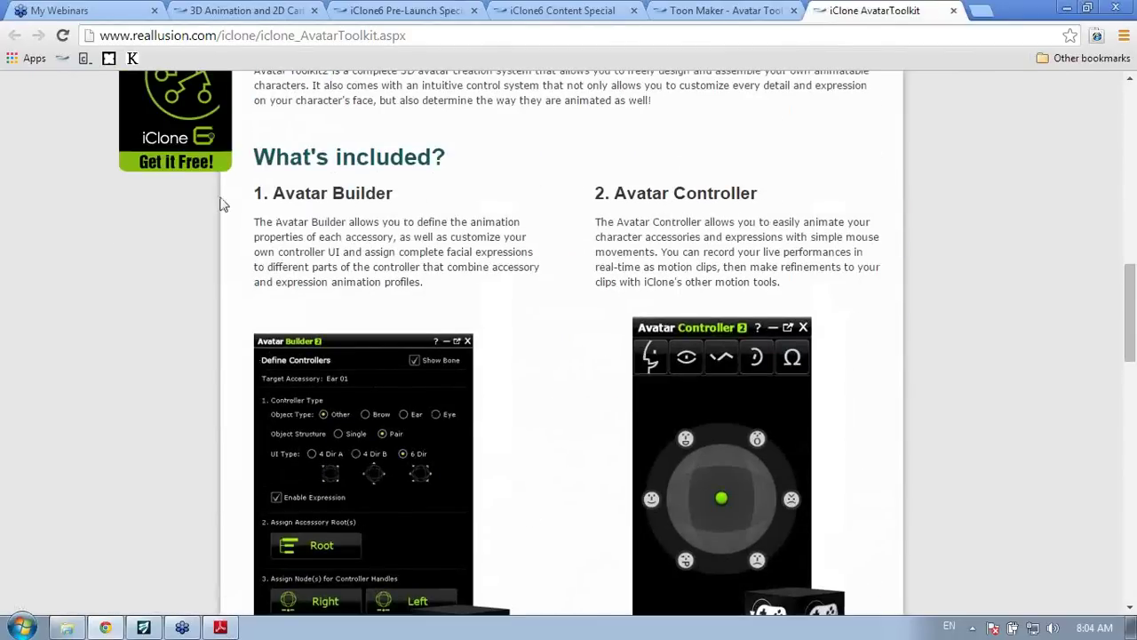
scroll(802, 297, down, 2)
scroll(800, 299, down, 3)
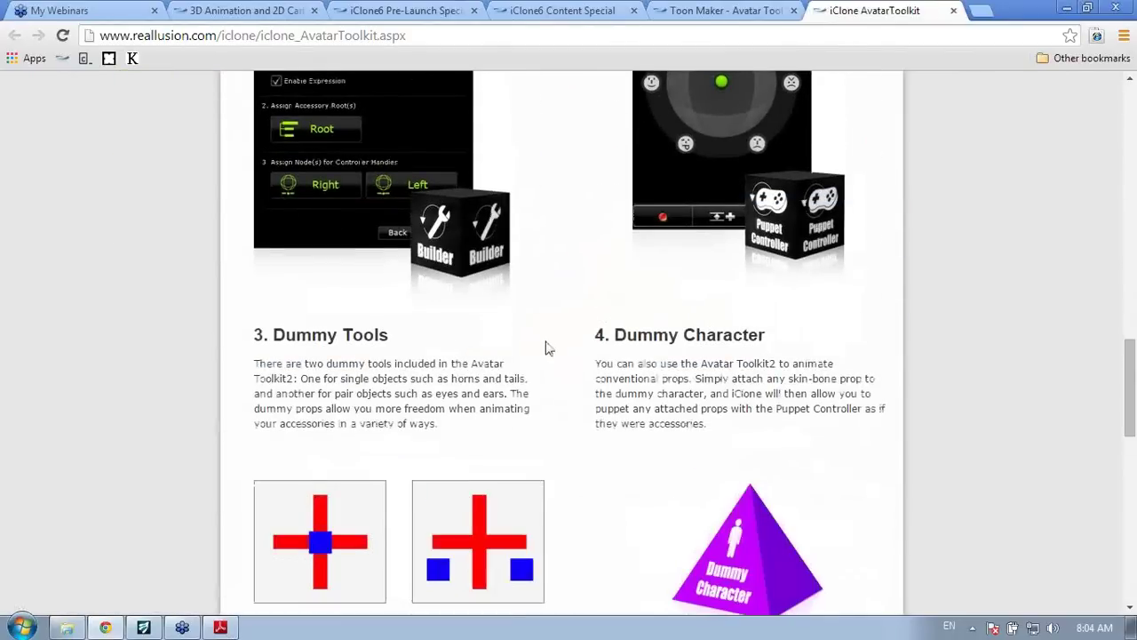
scroll(462, 331, down, 2)
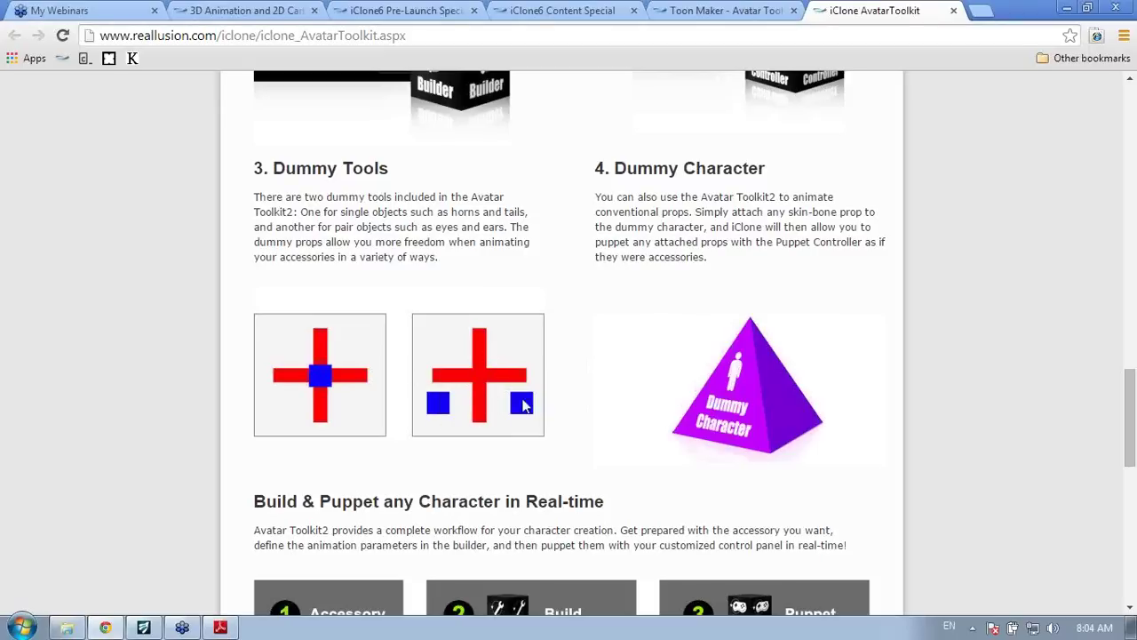
scroll(611, 358, down, 2)
scroll(611, 357, down, 2)
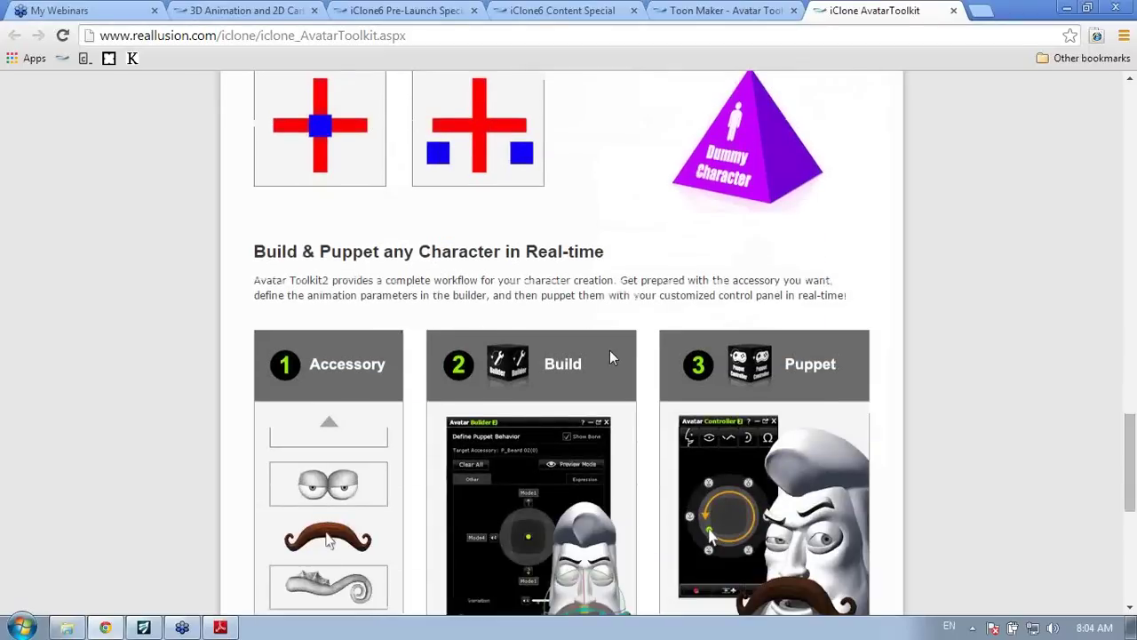
scroll(677, 340, down, 3)
scroll(679, 348, down, 3)
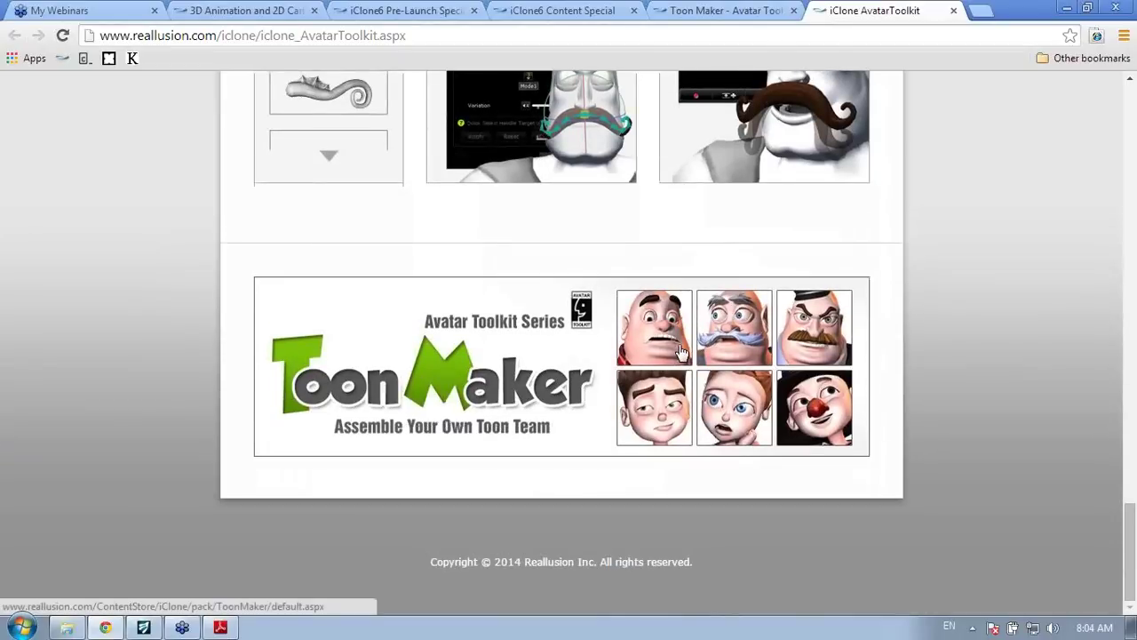
Look back over the Avatar Toolkit page's section links, such as Tutorials, and its introduction with the demo video
scroll(679, 349, up, 6)
scroll(678, 351, up, 10)
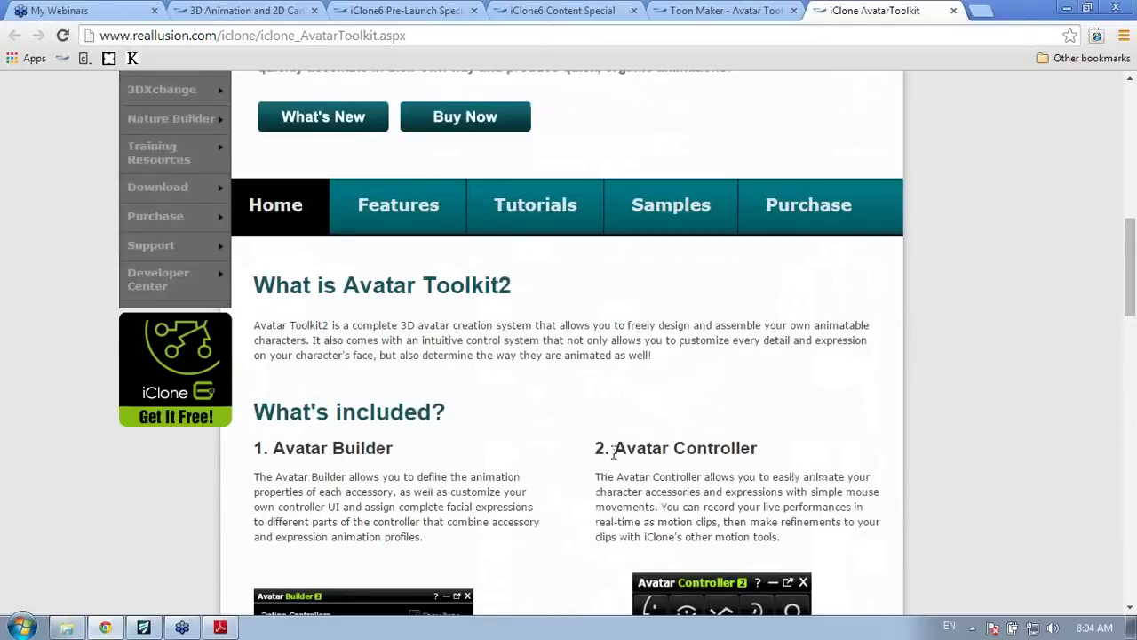
scroll(617, 453, up, 1)
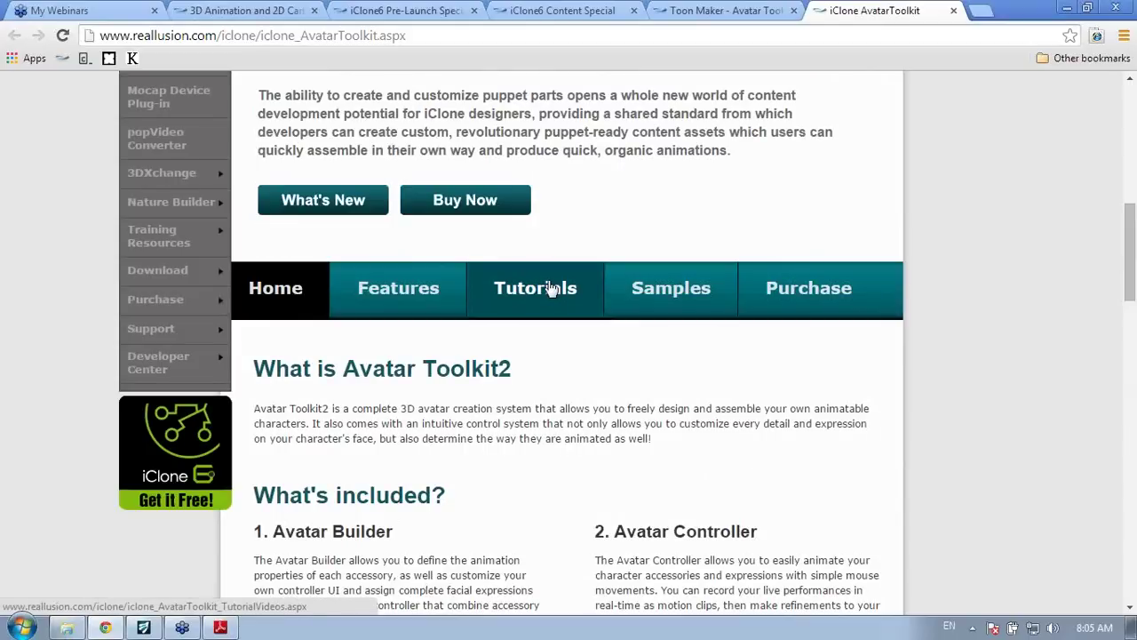
scroll(655, 211, up, 3)
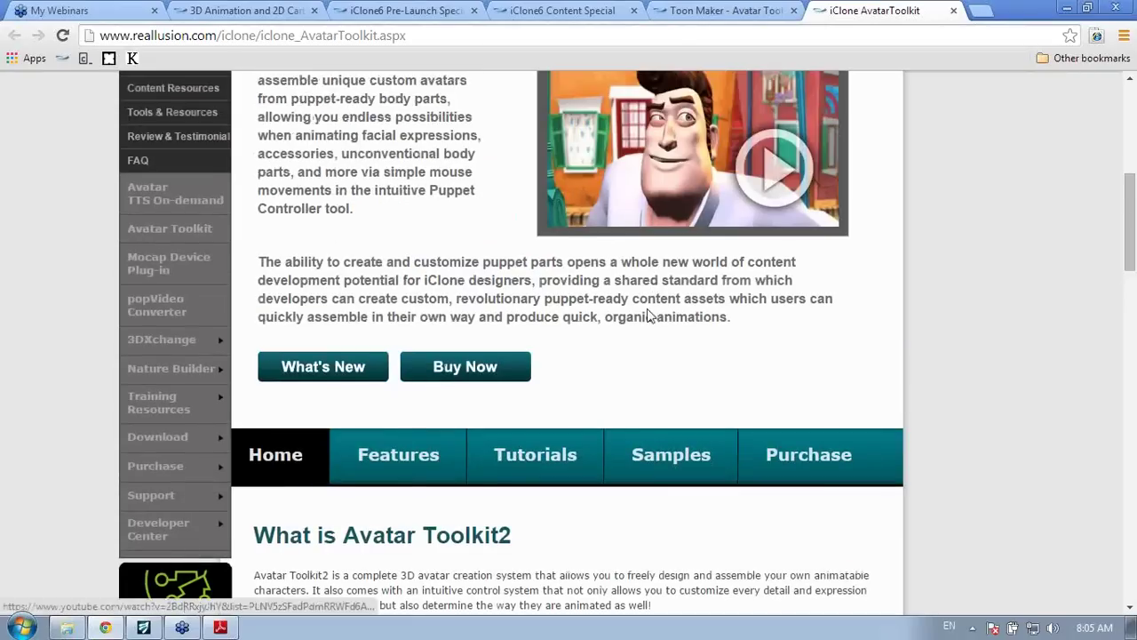
scroll(431, 373, up, 2)
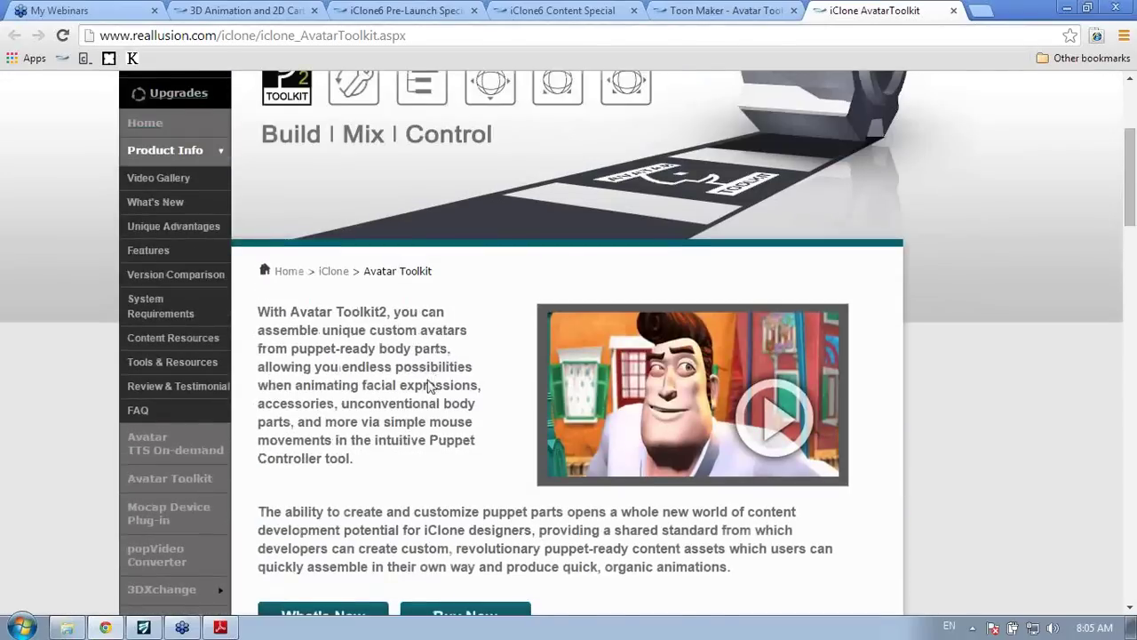
Return to the PDF presentation and advance to the Toon Maker 2 slide
scroll(431, 385, up, 1)
click(221, 627)
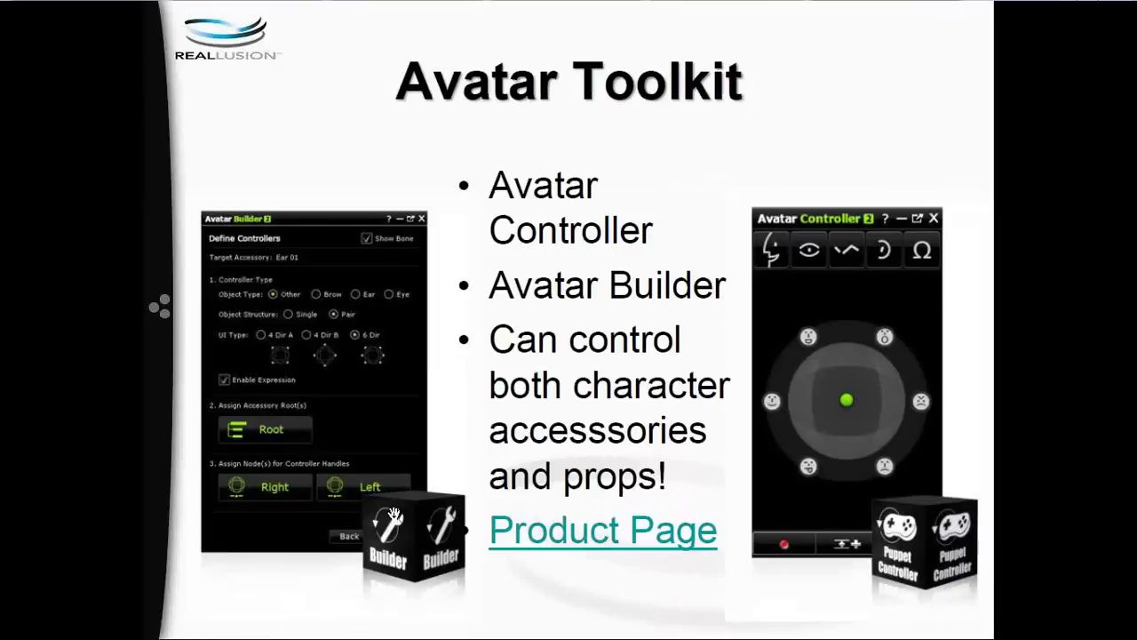
click(696, 366)
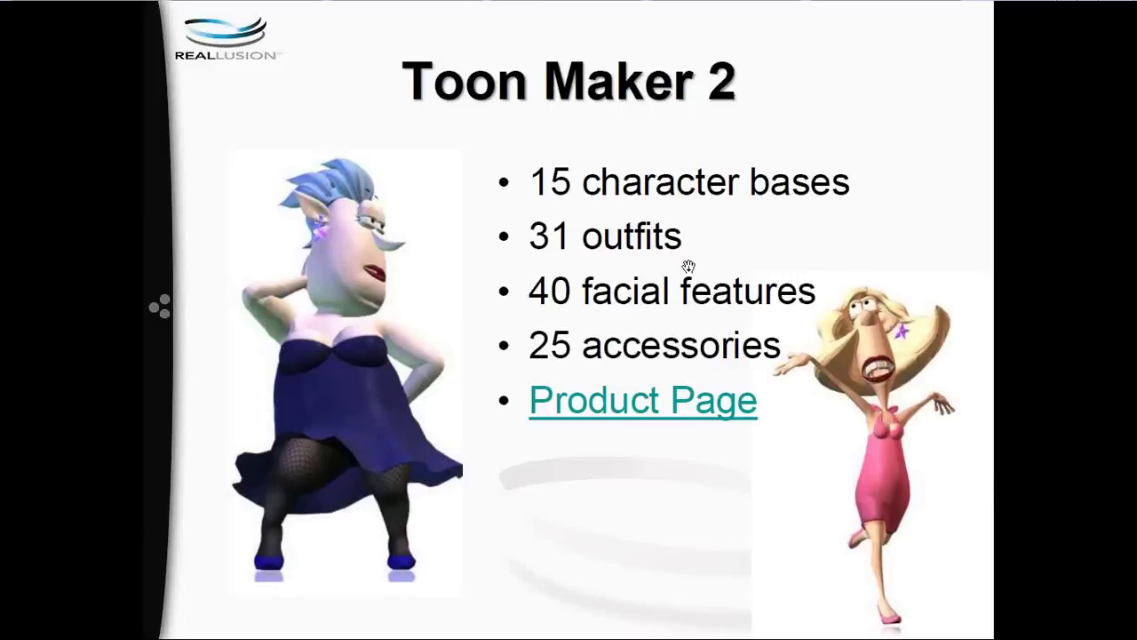
Open the Toon Maker 2 product page from the slide, view its Character Bases gallery and close it
click(651, 400)
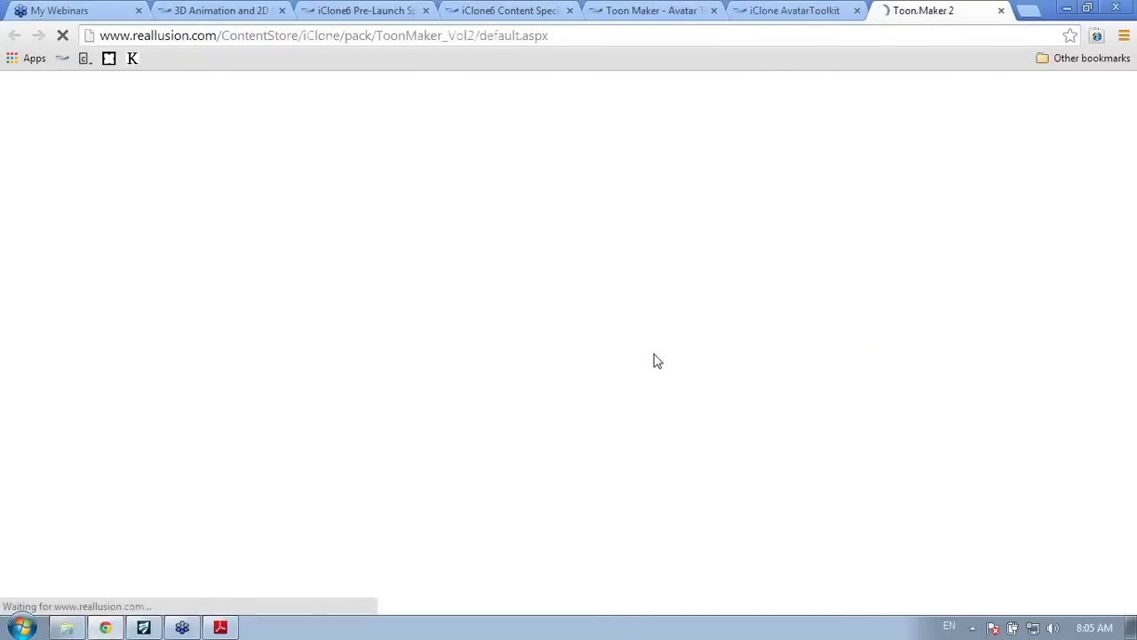
scroll(711, 333, down, 3)
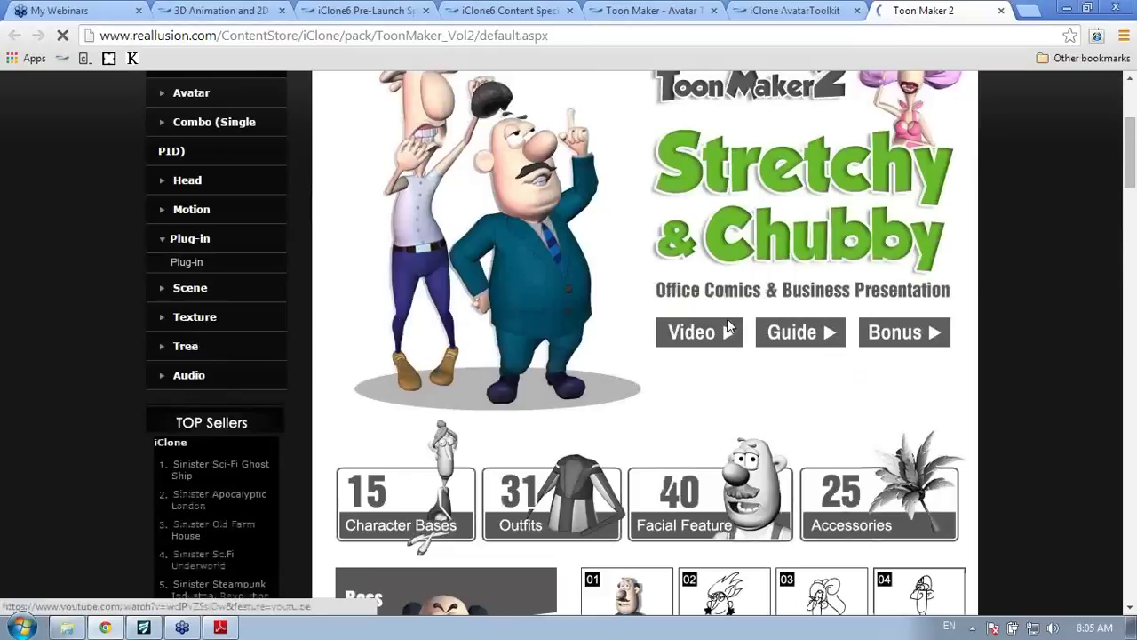
click(453, 513)
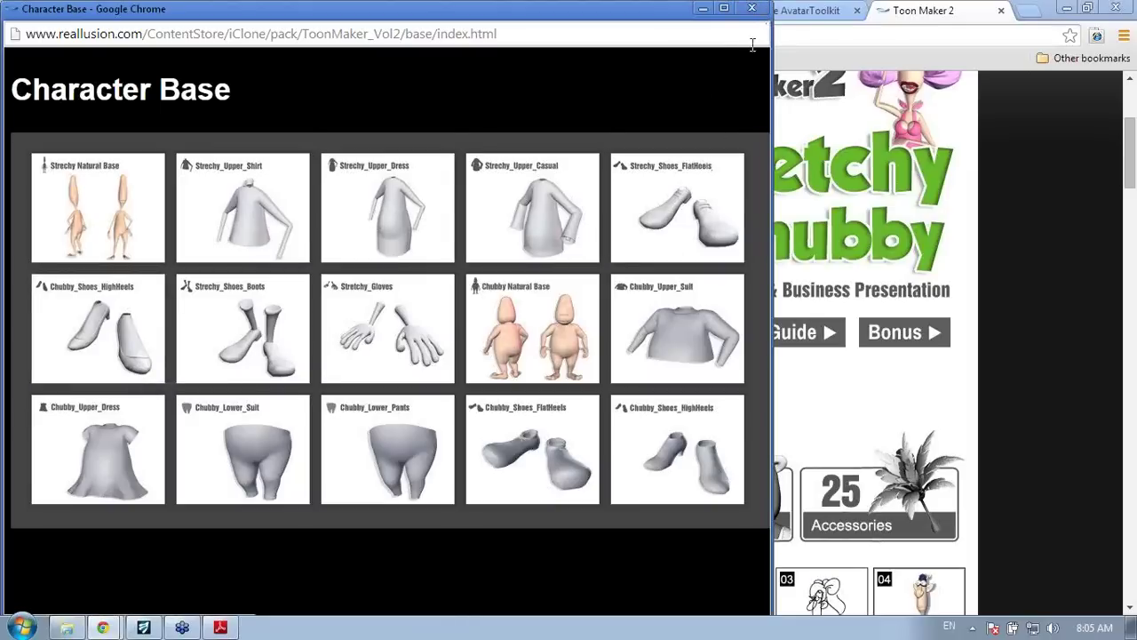
click(752, 9)
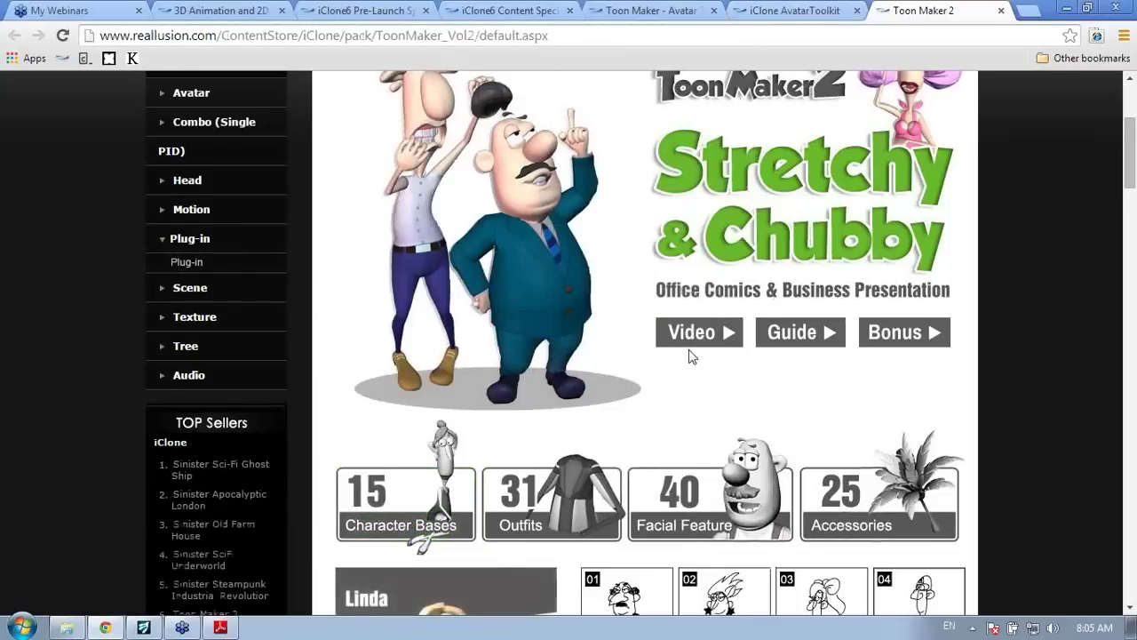
Open the Toon Maker 2 page's Outfits gallery, look through all the character outfits and close it
scroll(691, 356, down, 3)
click(573, 245)
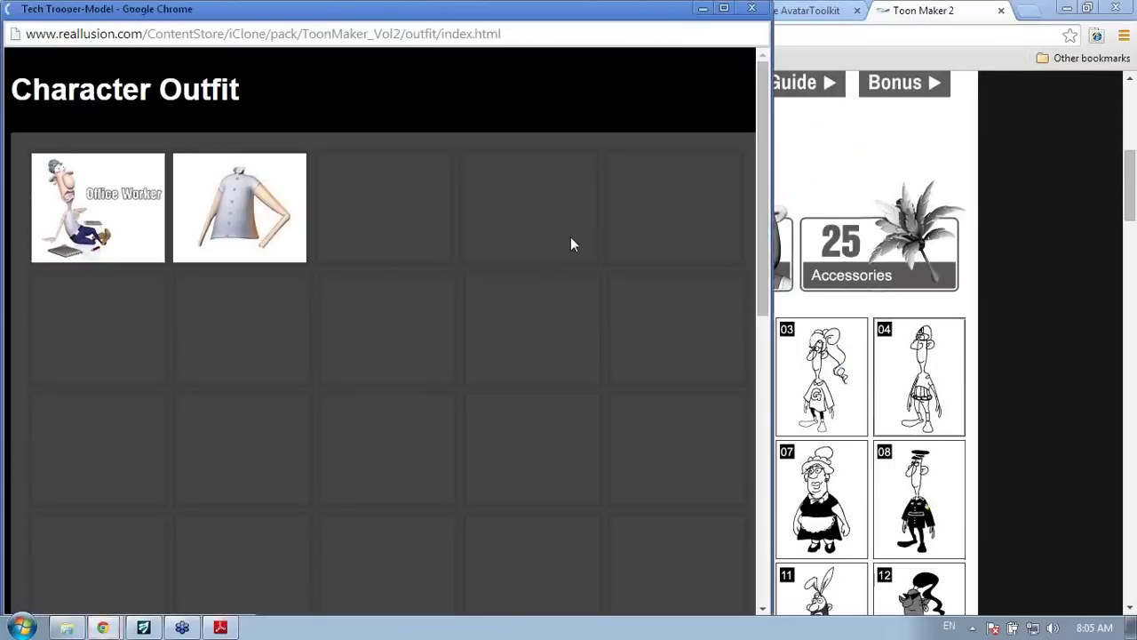
scroll(578, 240, down, 2)
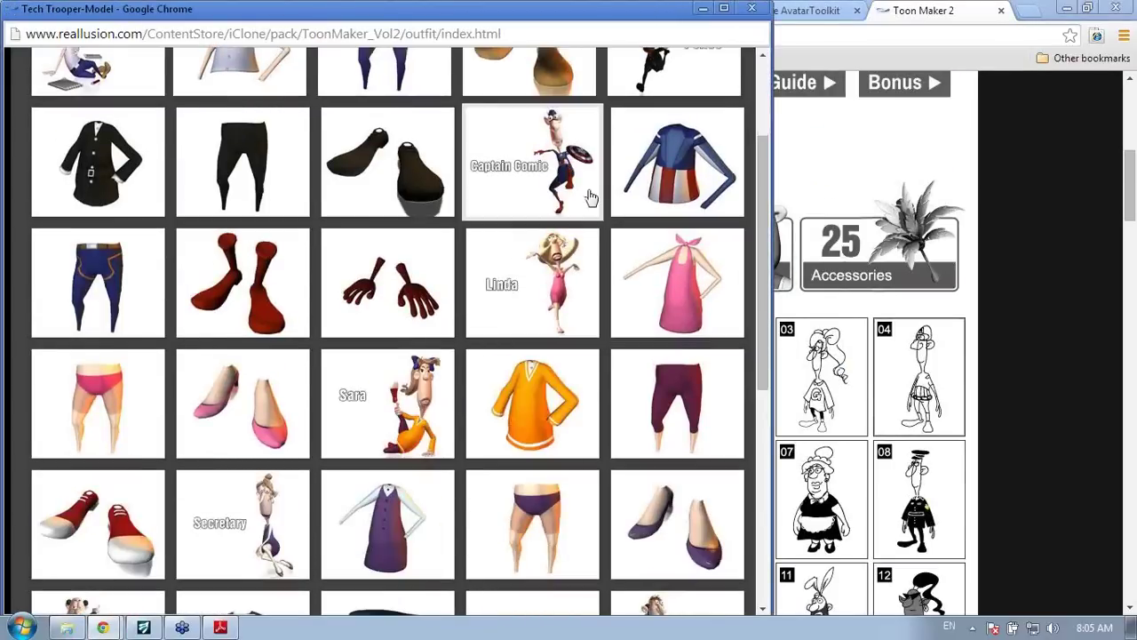
scroll(653, 205, down, 1)
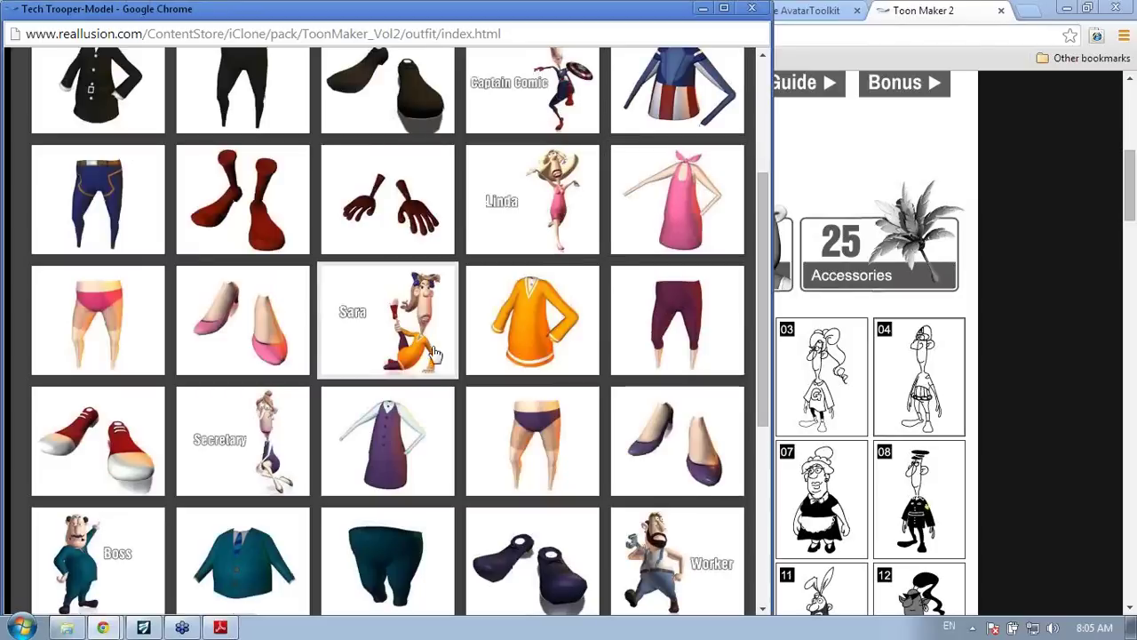
scroll(266, 373, down, 1)
scroll(373, 382, down, 4)
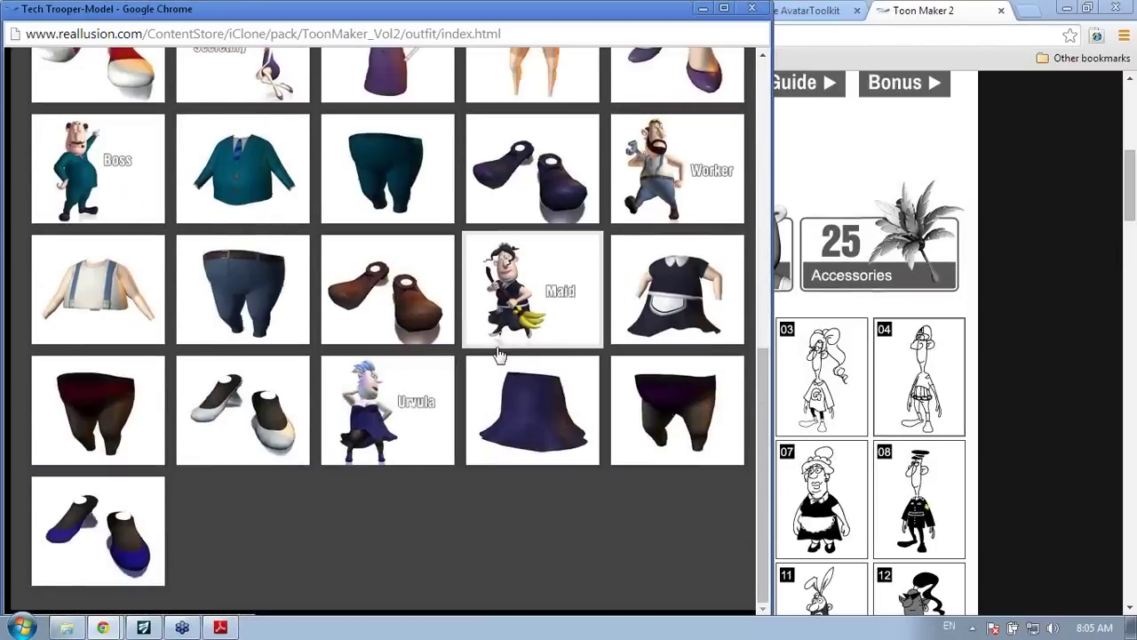
scroll(546, 325, up, 1)
scroll(548, 329, down, 1)
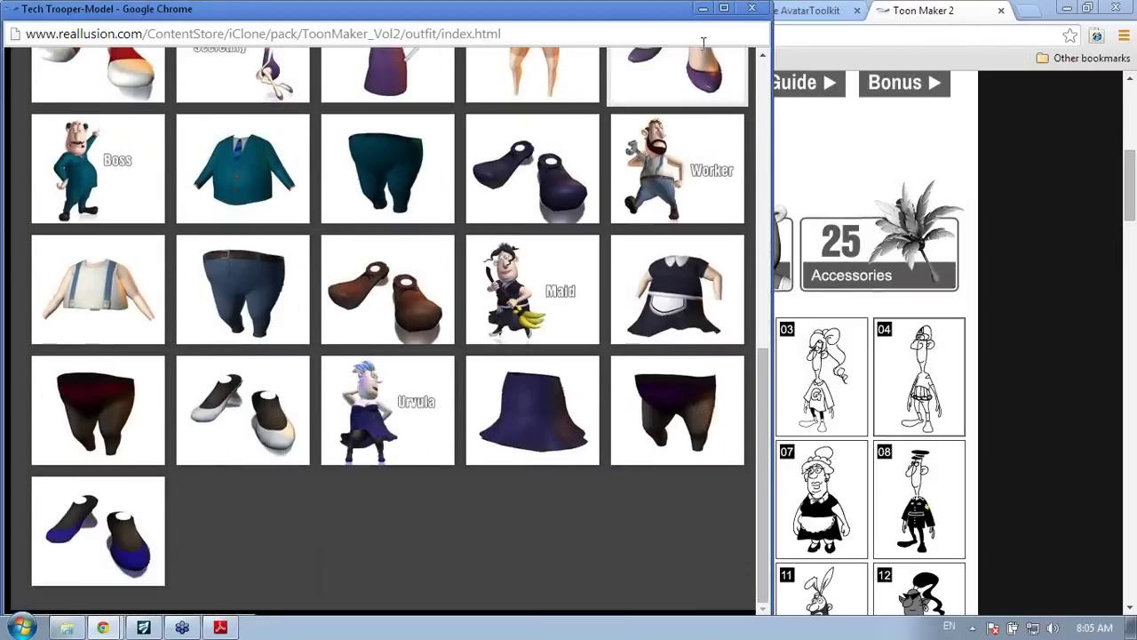
click(752, 8)
Open the Facial Feature gallery and preview the Ears, Nose and Hair options, including the Locks hairstyle
click(702, 254)
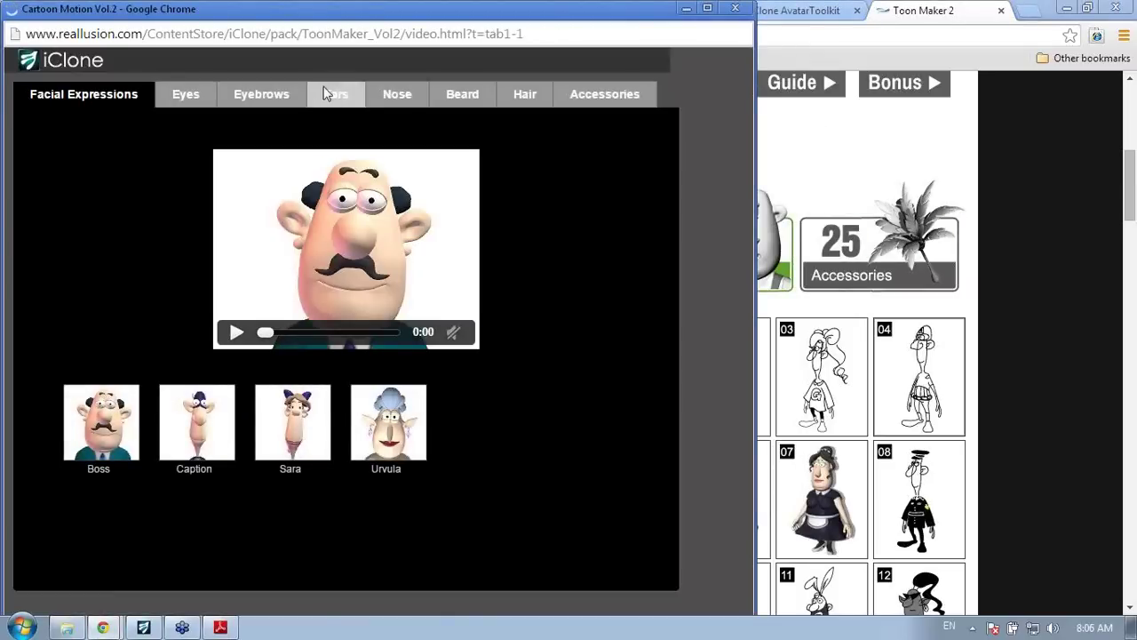
click(325, 89)
click(205, 447)
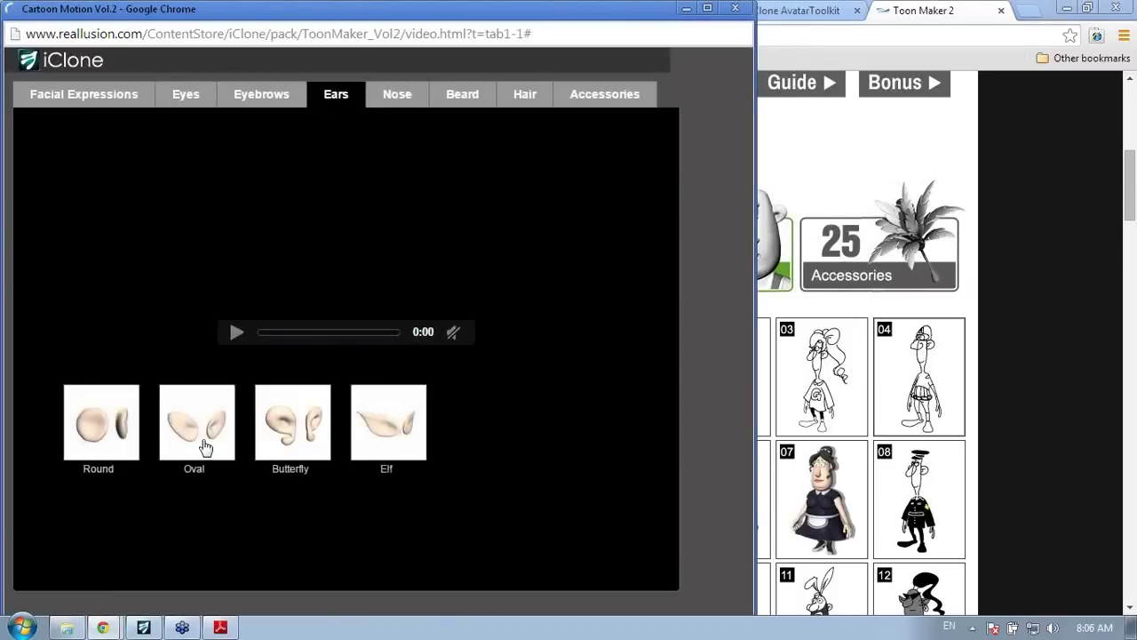
click(404, 94)
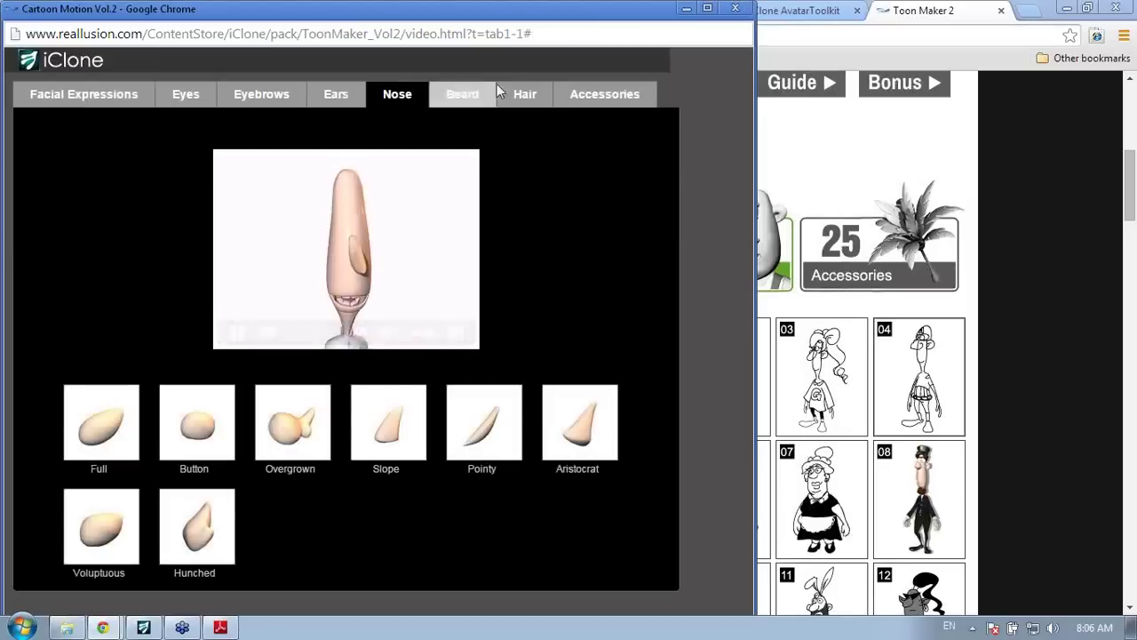
click(527, 98)
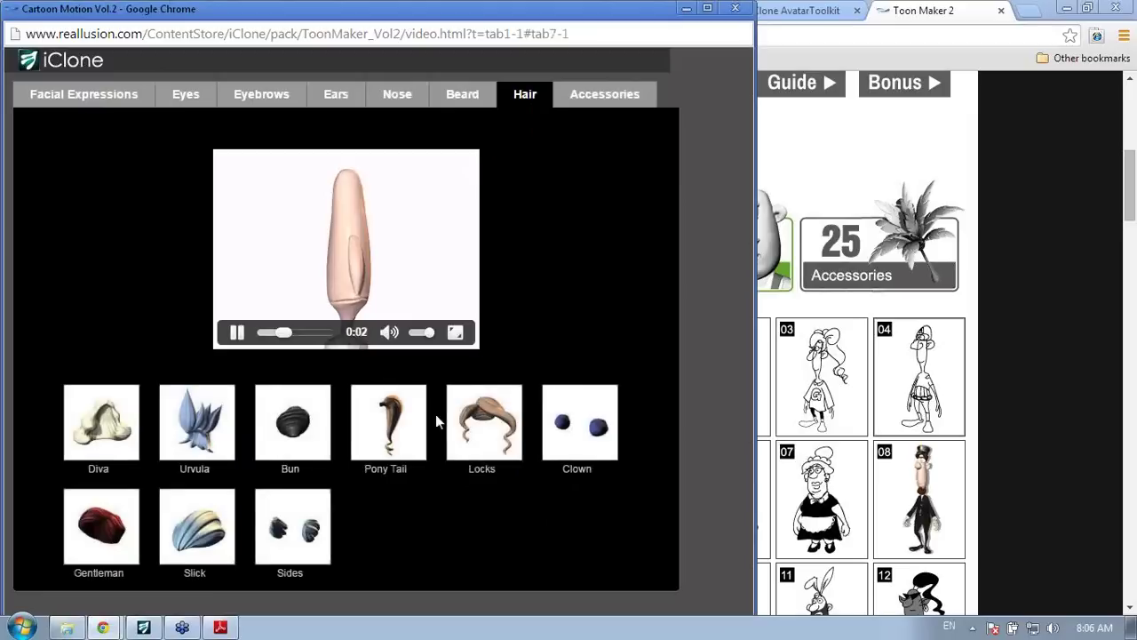
click(487, 455)
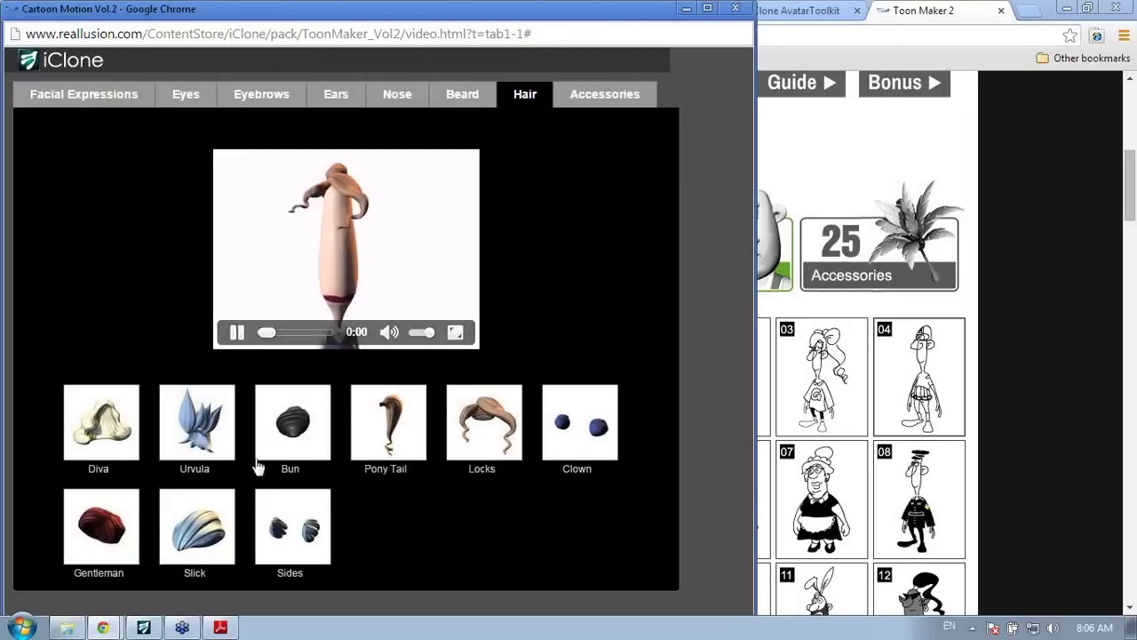
View the gallery's Accessories pages, preview the helmet, close the gallery and look over the page's character lineup
click(612, 105)
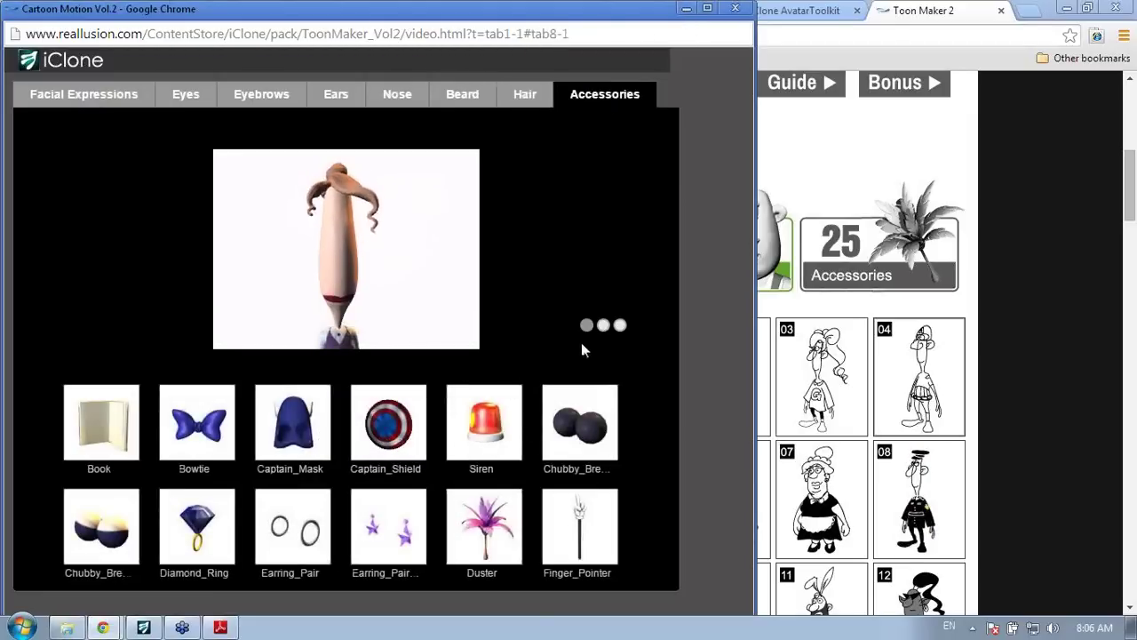
click(619, 326)
click(619, 327)
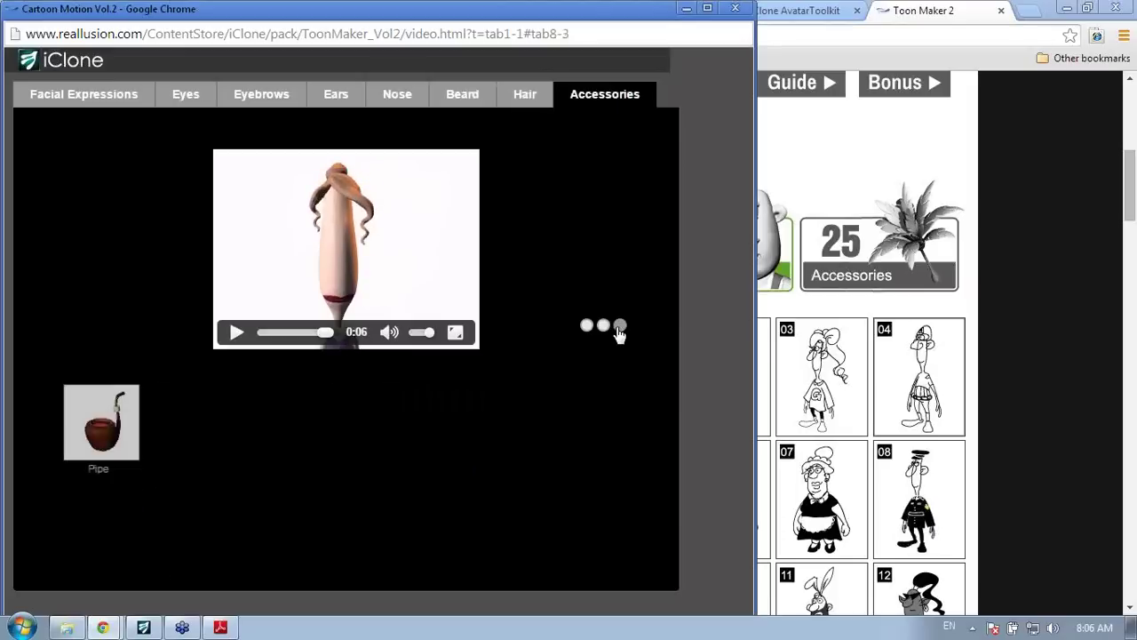
click(605, 328)
click(387, 431)
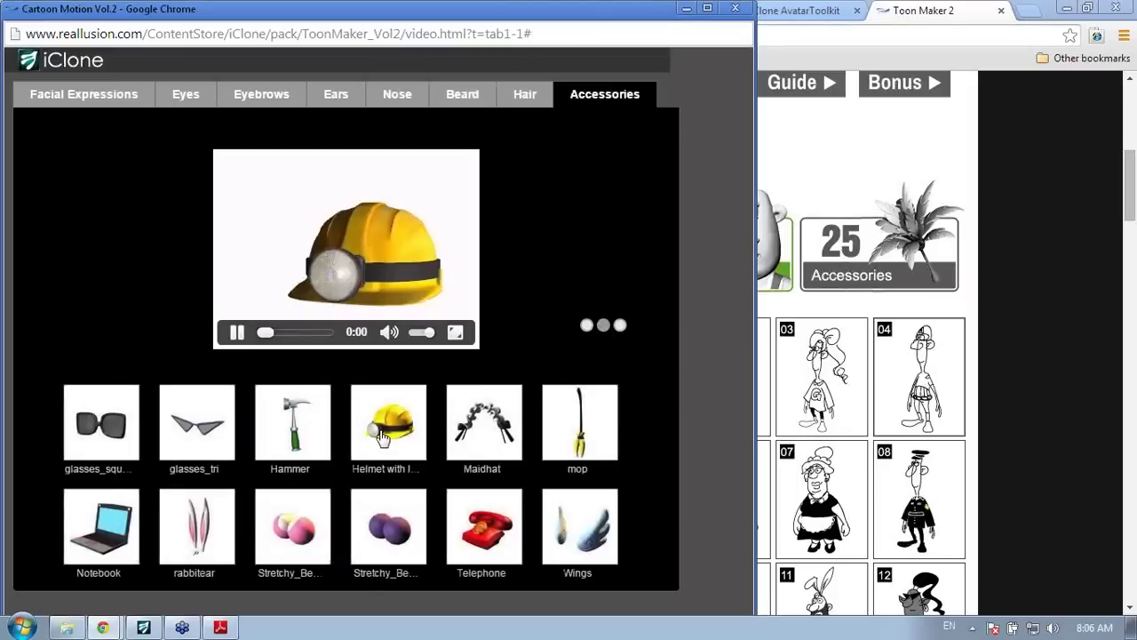
click(735, 10)
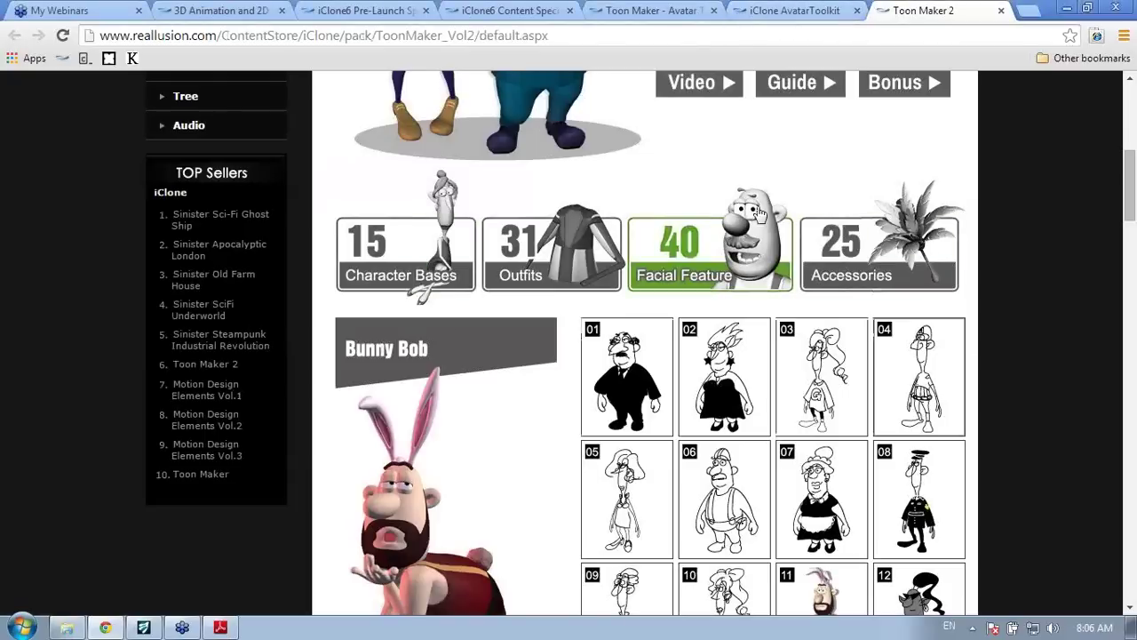
scroll(879, 253, down, 3)
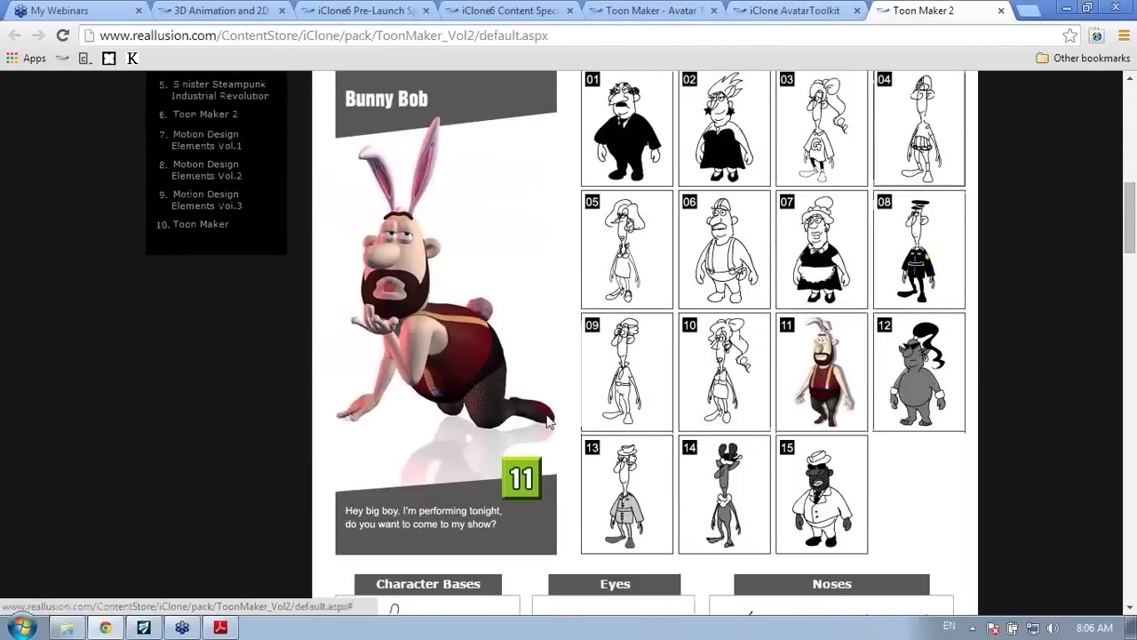
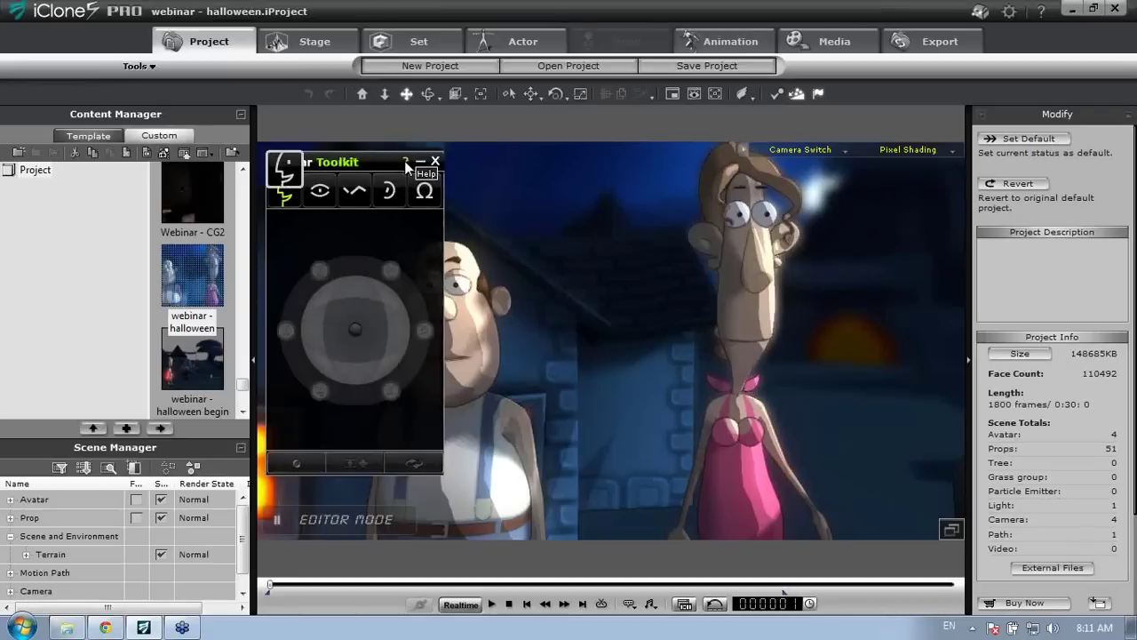
In iClone 5, collapse the avatar controller, play the halloween project's two-character animation and stop it back at the start
click(421, 165)
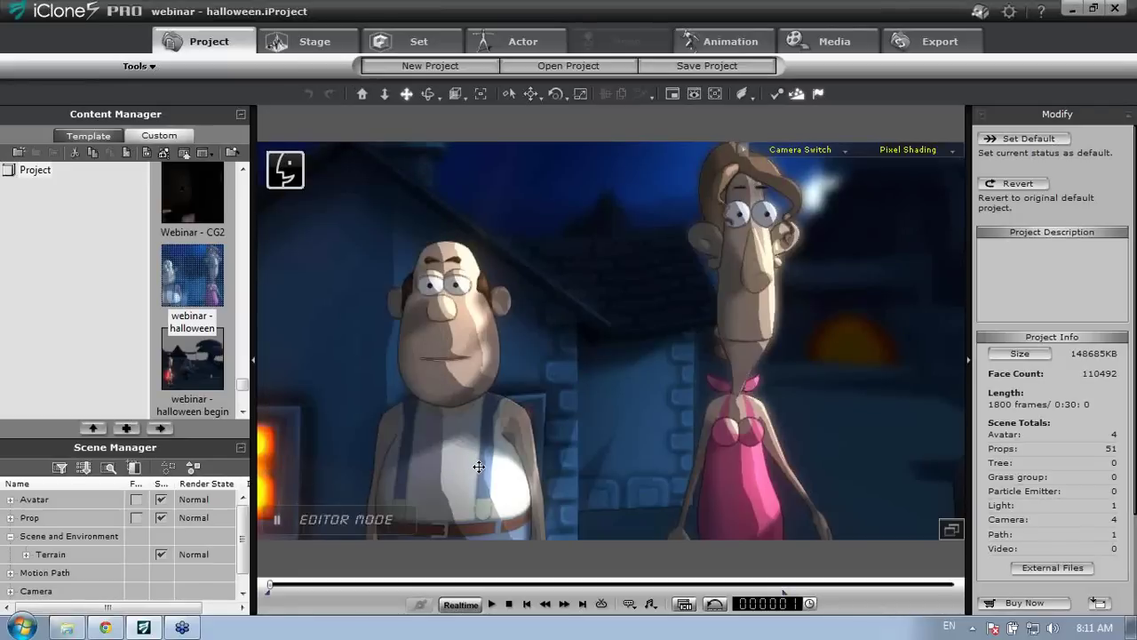
click(492, 605)
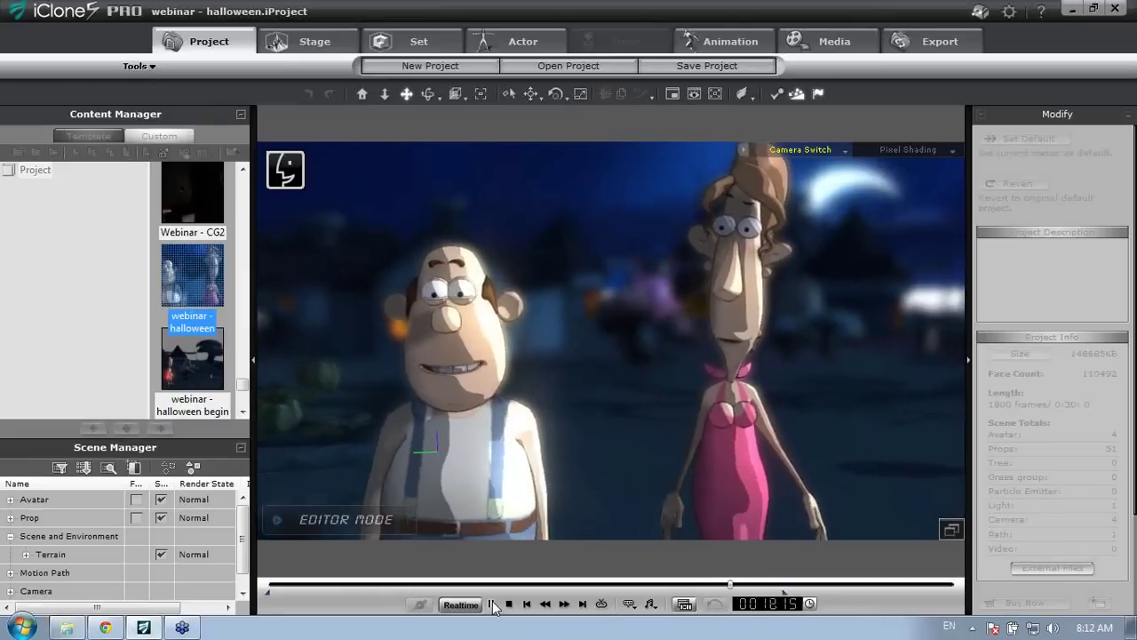
click(491, 604)
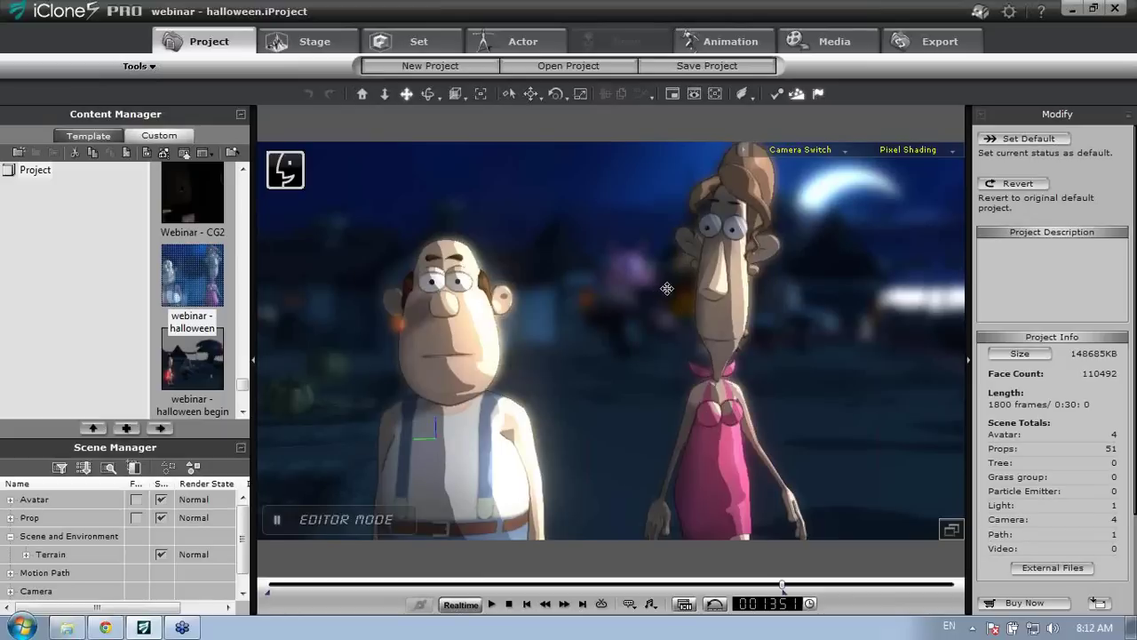
click(509, 603)
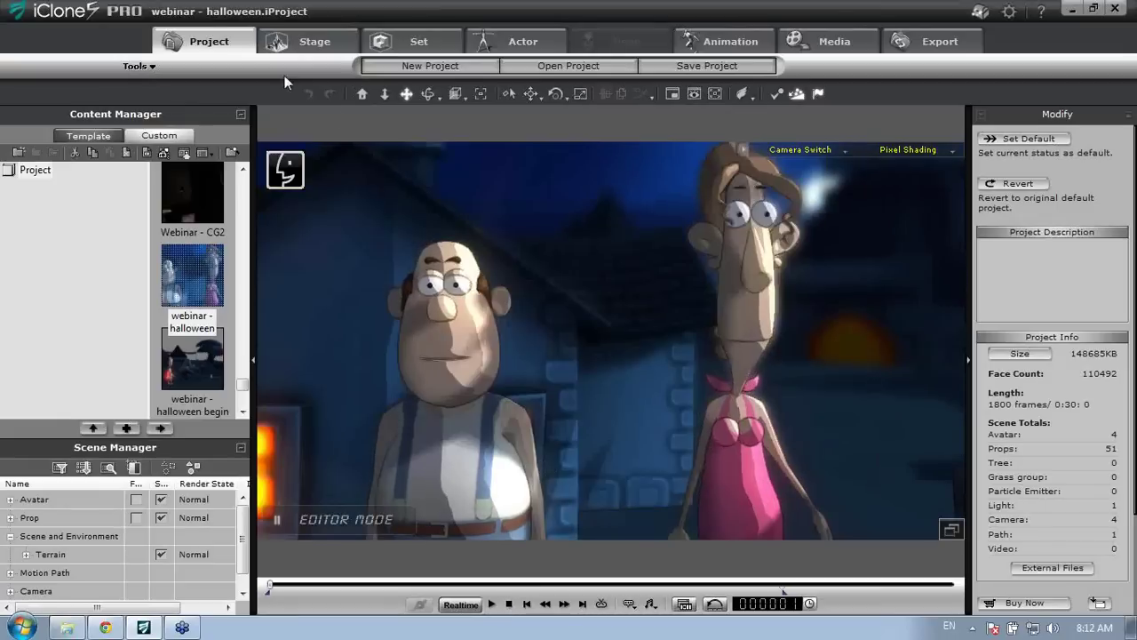
Load the Material_LED Lamp project from the 02_Puppet Source templates of Avatar Toolkit Vol.2
click(107, 135)
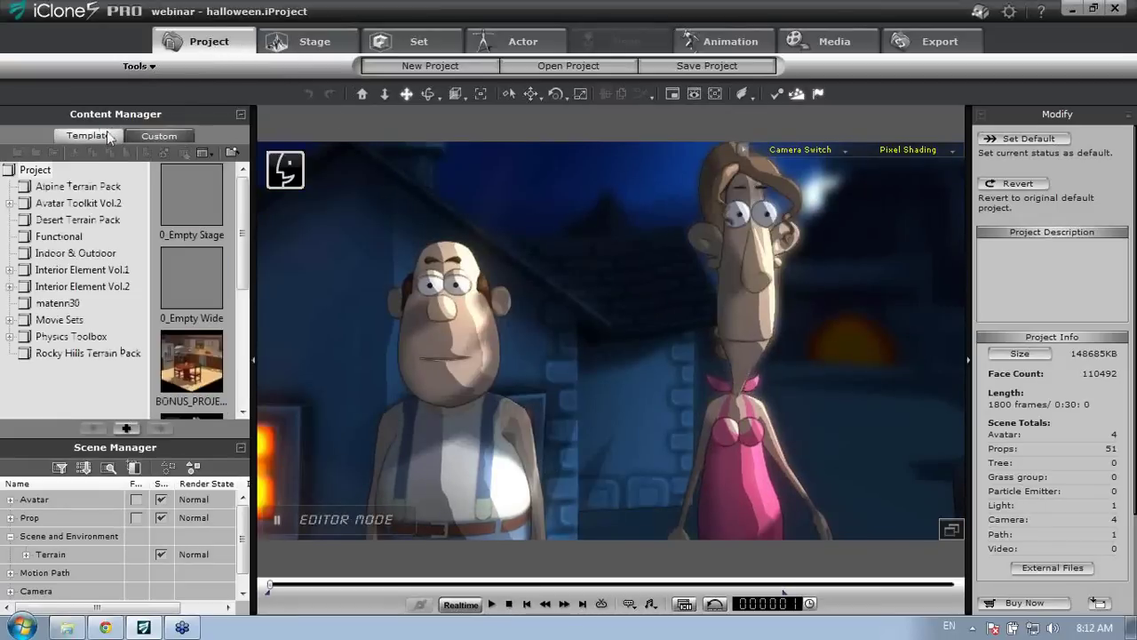
click(9, 204)
click(68, 221)
click(91, 238)
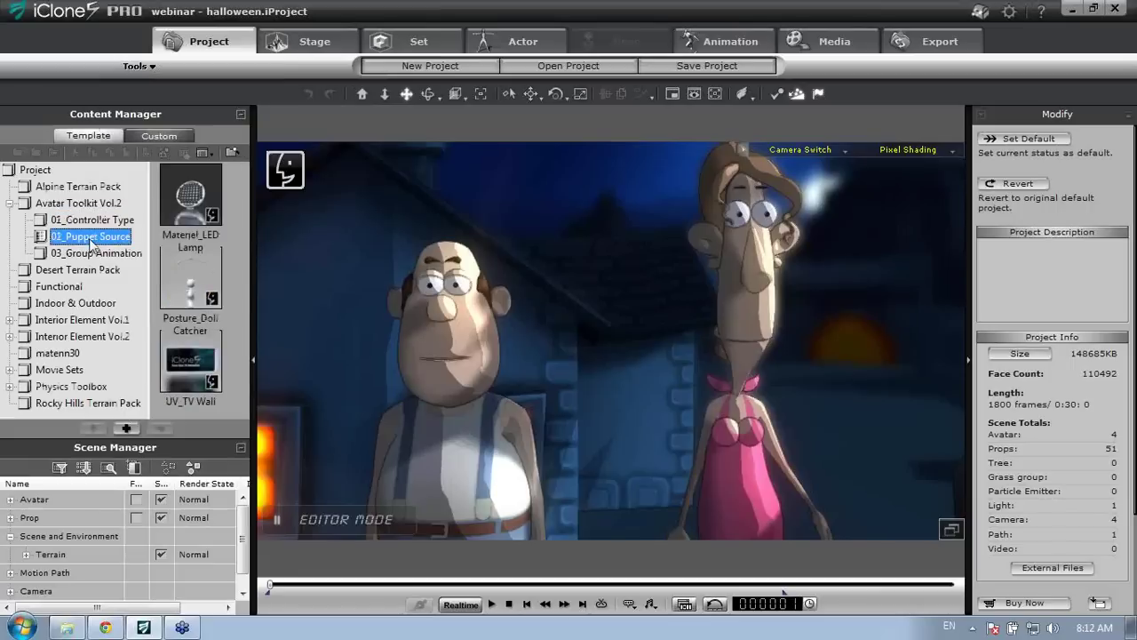
click(93, 253)
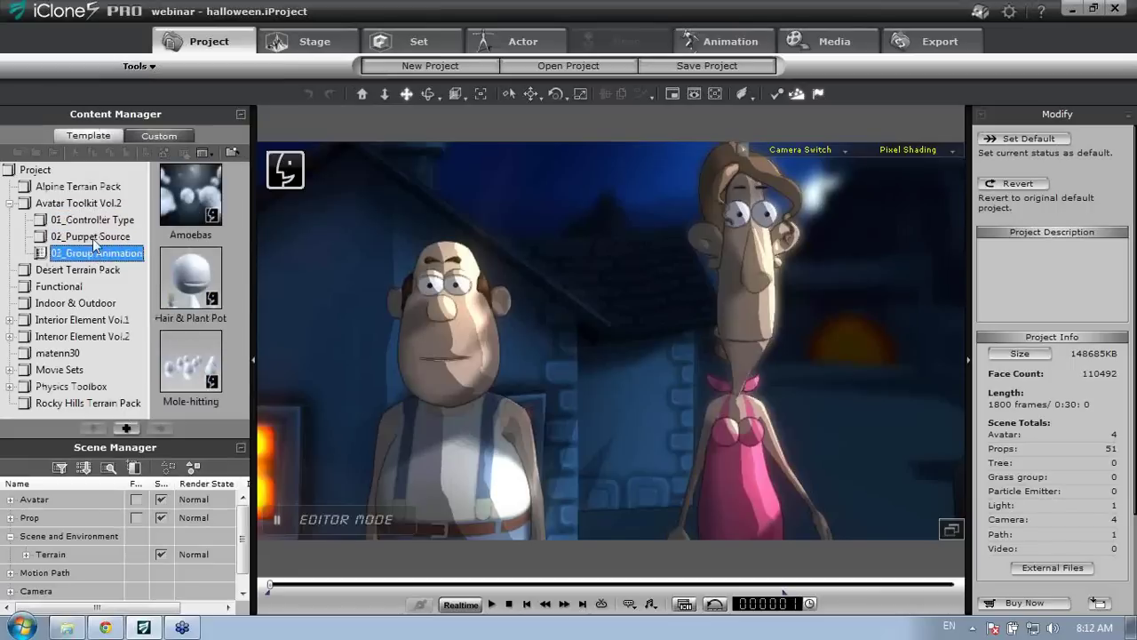
click(112, 238)
double_click(196, 195)
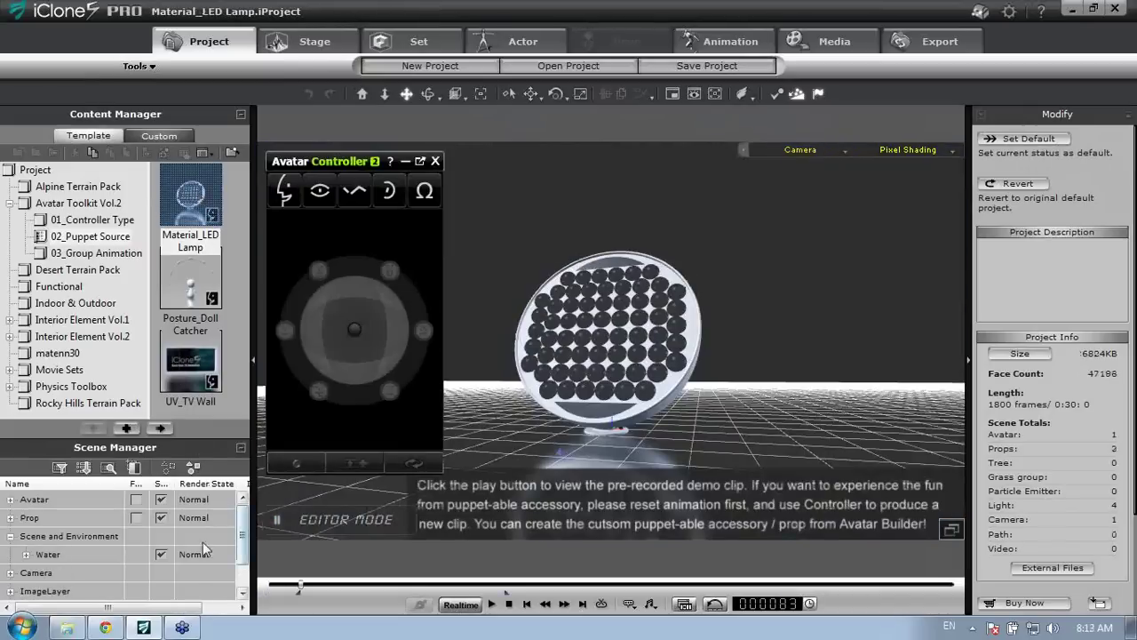
Hide the scene's ImageLayer that holds the on-screen instruction text
scroll(244, 548, down, 2)
double_click(71, 554)
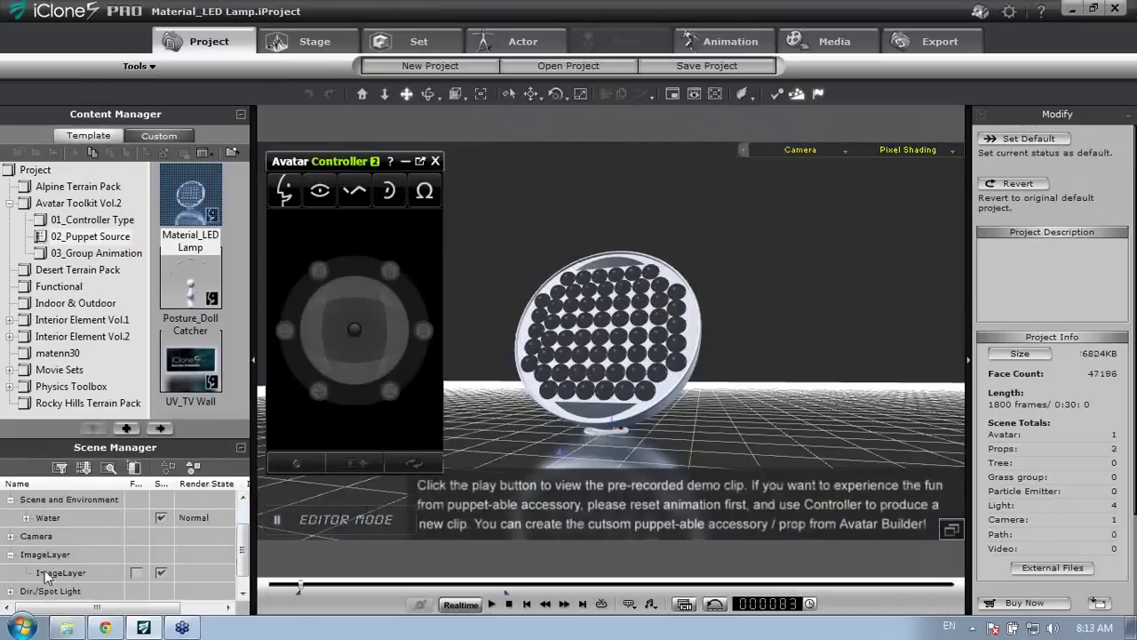
click(158, 574)
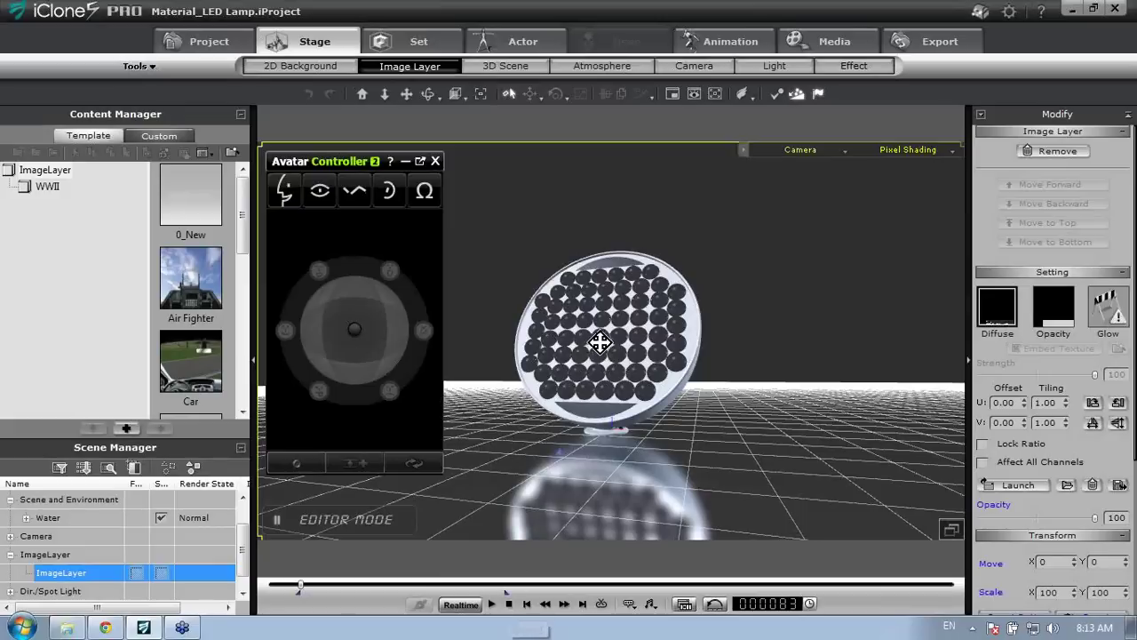
Check the Avatar Controller's categories, choose the one that contains Light_Ball and try its puppet control
click(320, 190)
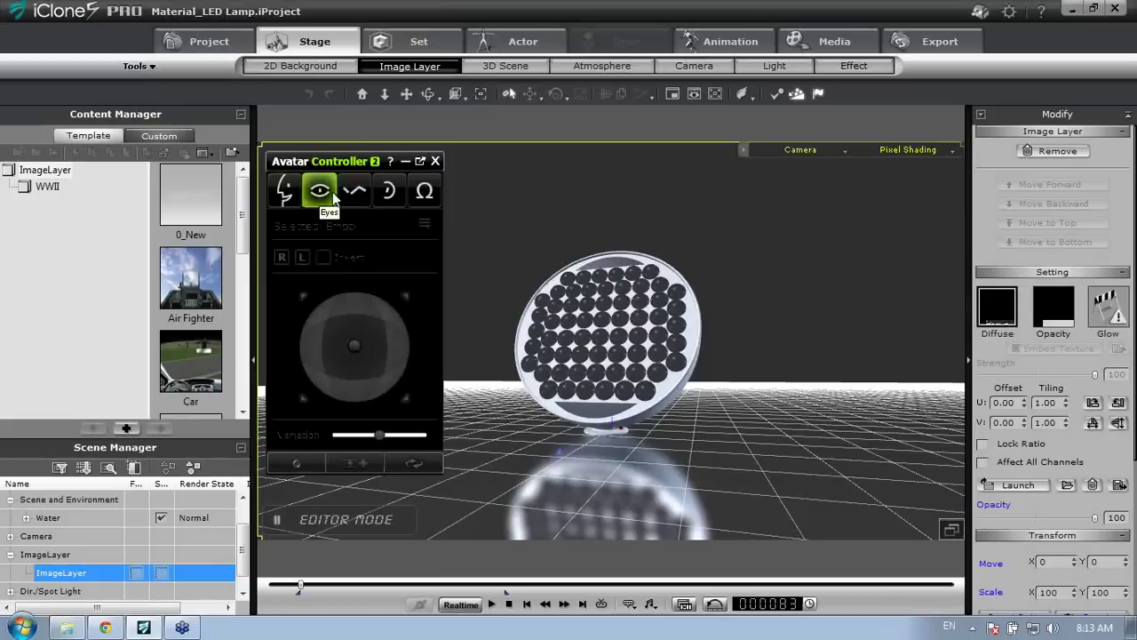
drag(643, 323, 644, 321)
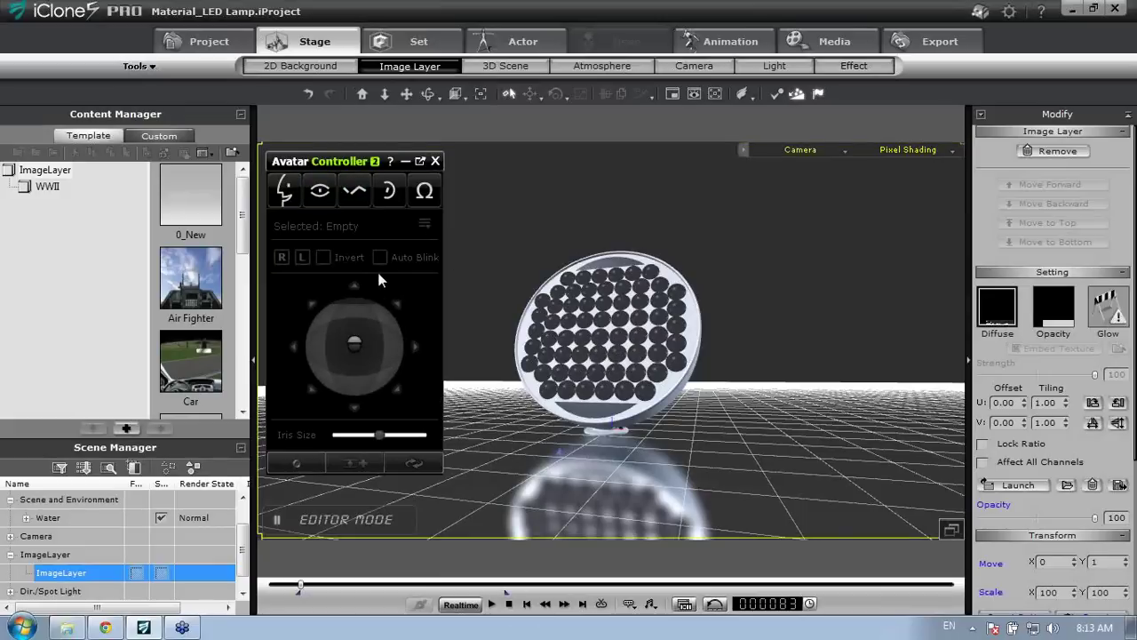
click(425, 191)
click(386, 192)
click(424, 192)
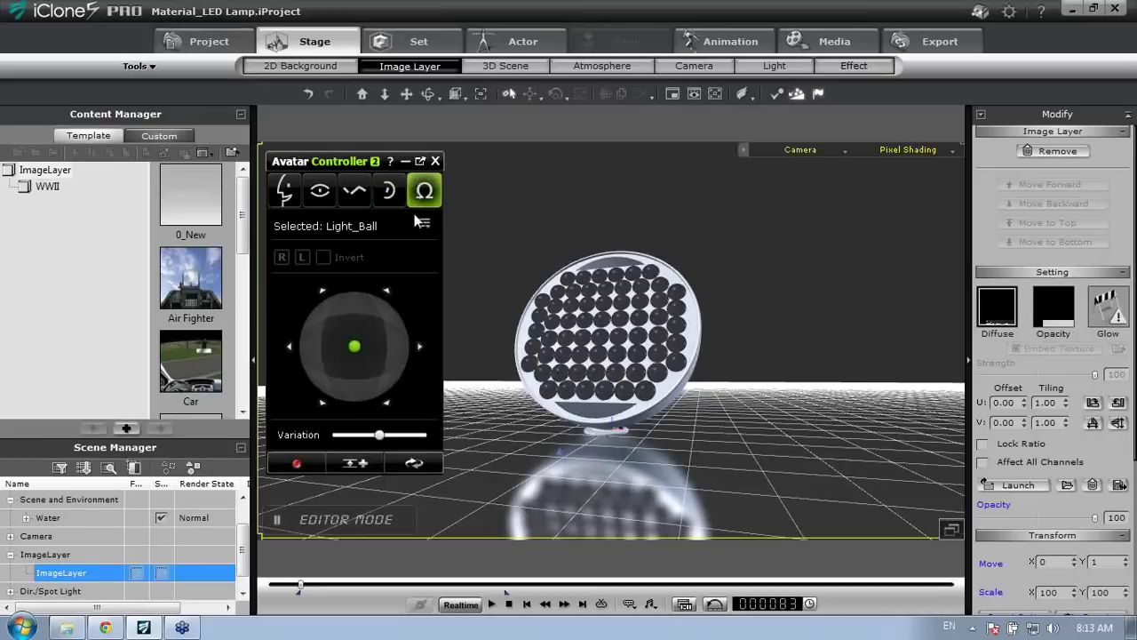
mouse_move(353, 351)
mouse_down()
mouse_move(376, 315)
mouse_move(357, 343)
mouse_up()
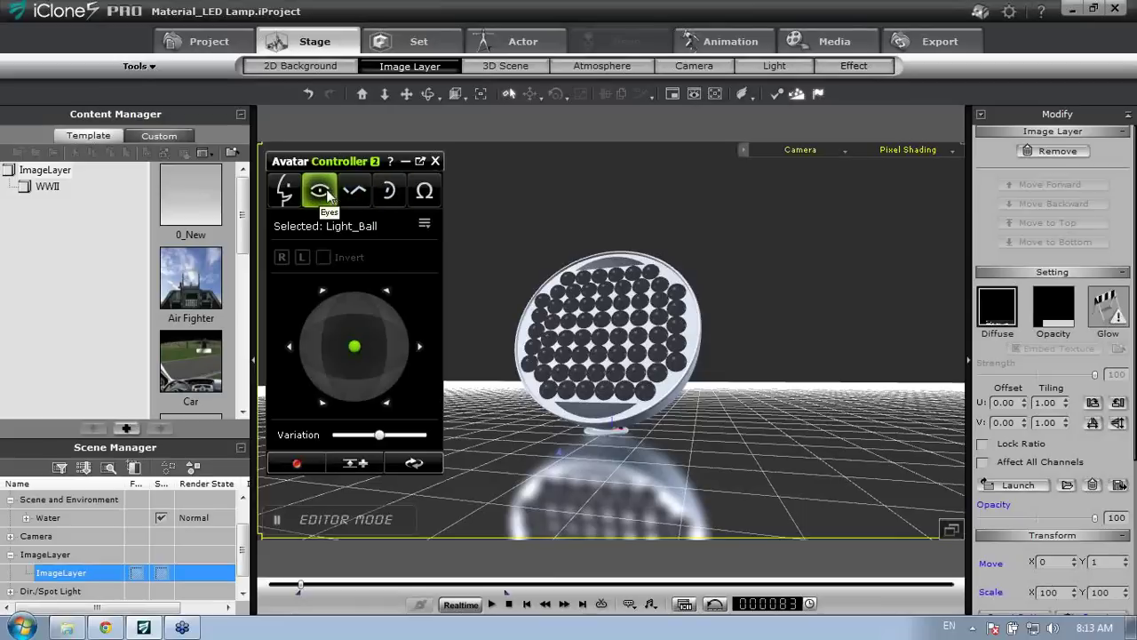
Examine the Avatar Controller's component list for the lamp, toggling Light_Ball off and on, and close the list
click(422, 196)
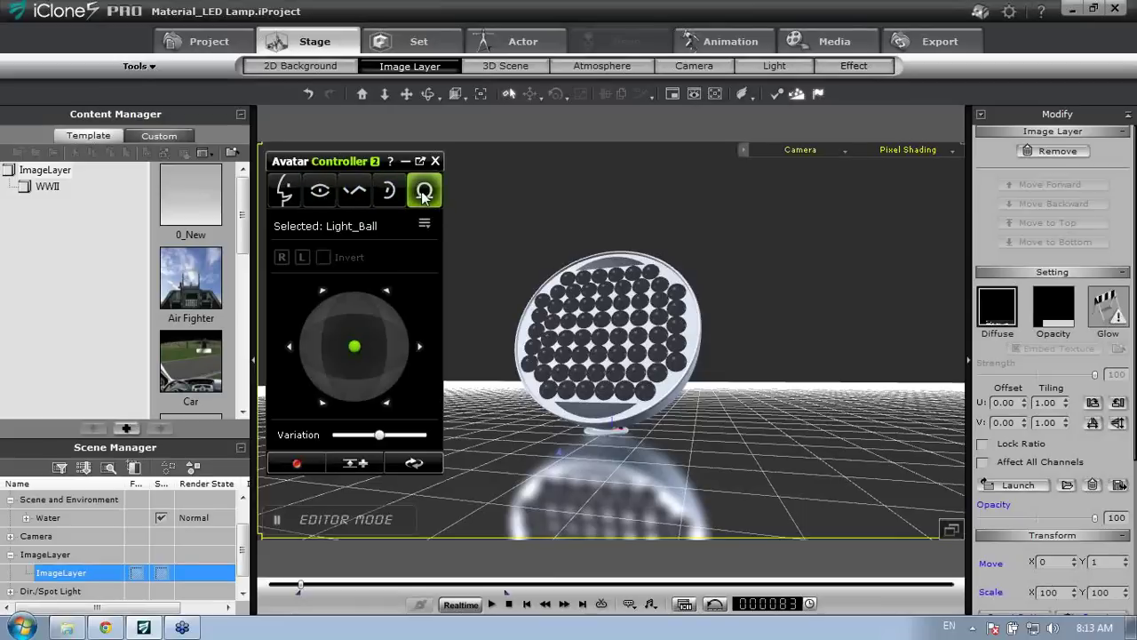
click(425, 225)
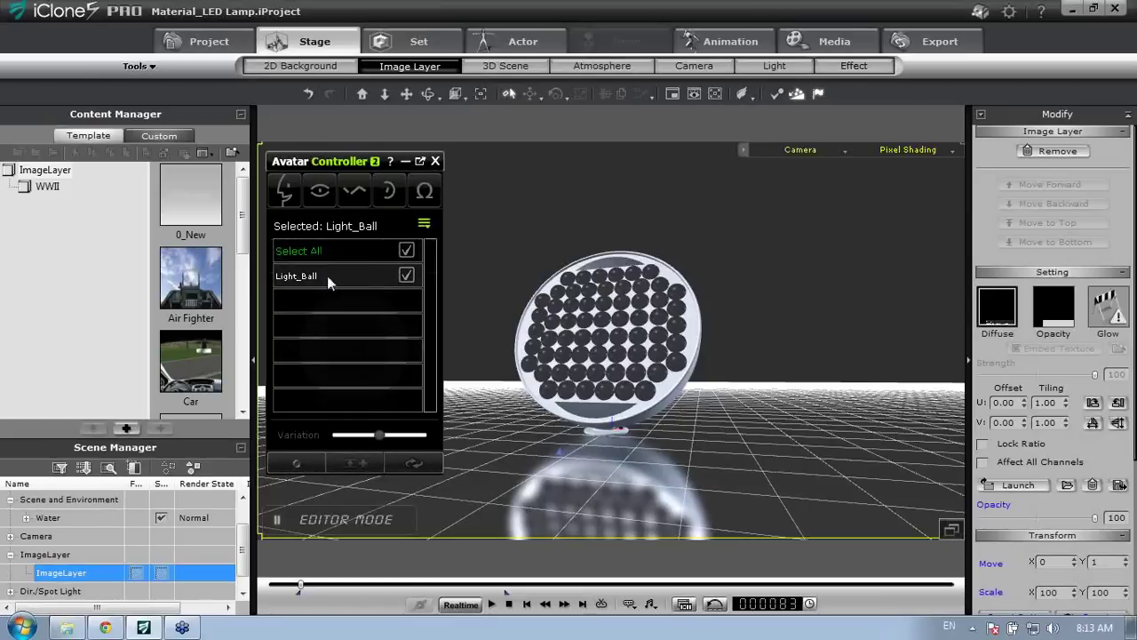
click(408, 276)
click(409, 277)
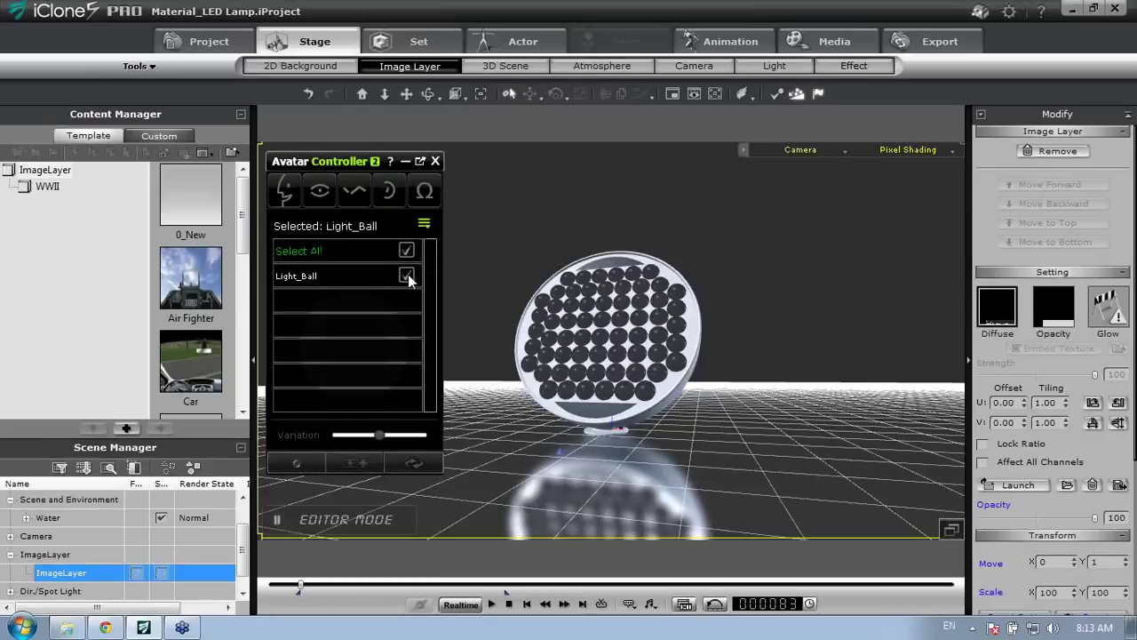
click(425, 226)
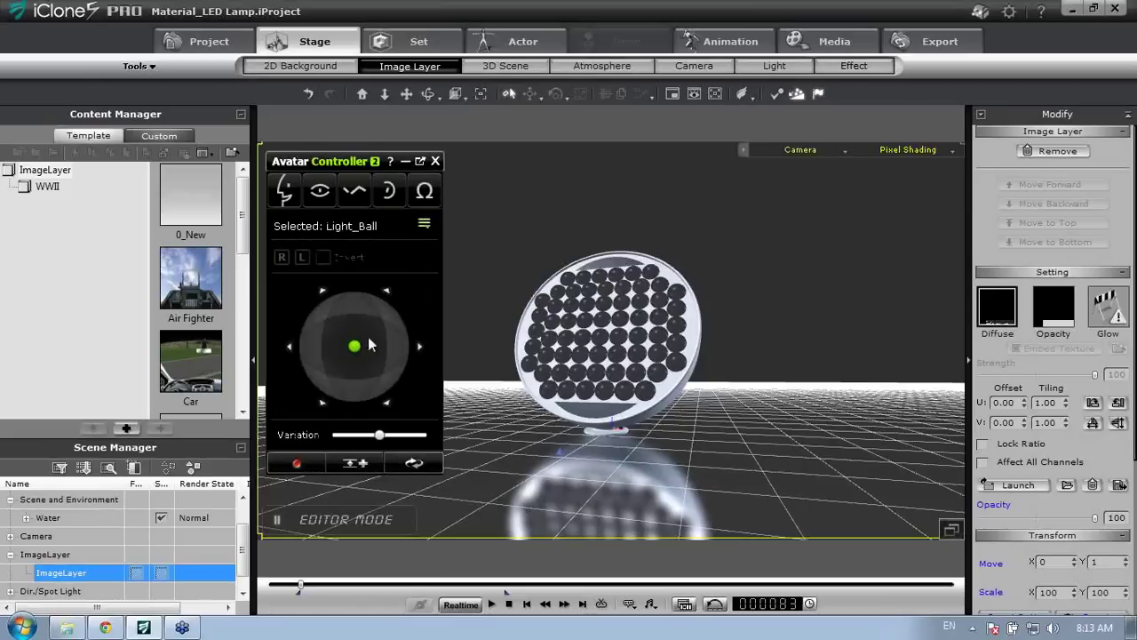
Examine the LED lamp's light balls up close from several angles and try the puppet control on Light_Ball
drag(355, 351, 367, 324)
middle_drag(666, 396, 666, 426)
scroll(665, 426, up, 8)
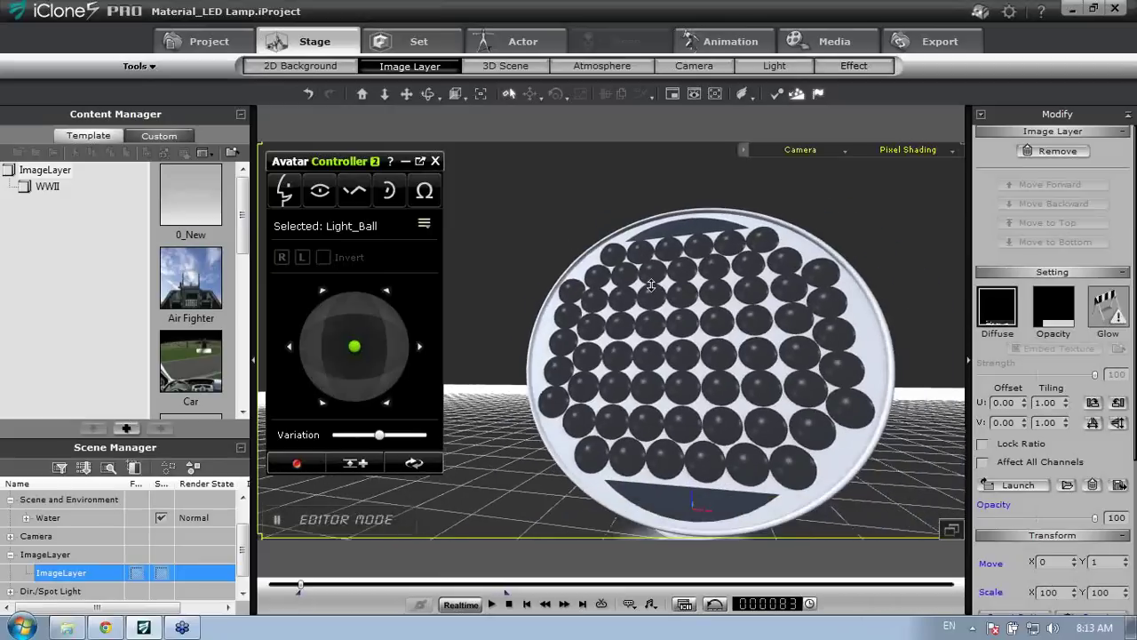
middle_drag(650, 274, 610, 266)
mouse_move(354, 353)
mouse_down()
mouse_move(412, 356)
mouse_move(401, 260)
mouse_move(305, 223)
mouse_move(249, 242)
mouse_move(255, 355)
mouse_move(313, 468)
mouse_move(427, 399)
mouse_move(409, 267)
mouse_move(293, 223)
mouse_move(213, 355)
mouse_move(266, 453)
mouse_move(418, 444)
mouse_move(515, 258)
mouse_move(285, 194)
mouse_move(305, 350)
mouse_move(371, 325)
mouse_move(370, 350)
mouse_move(354, 348)
mouse_up()
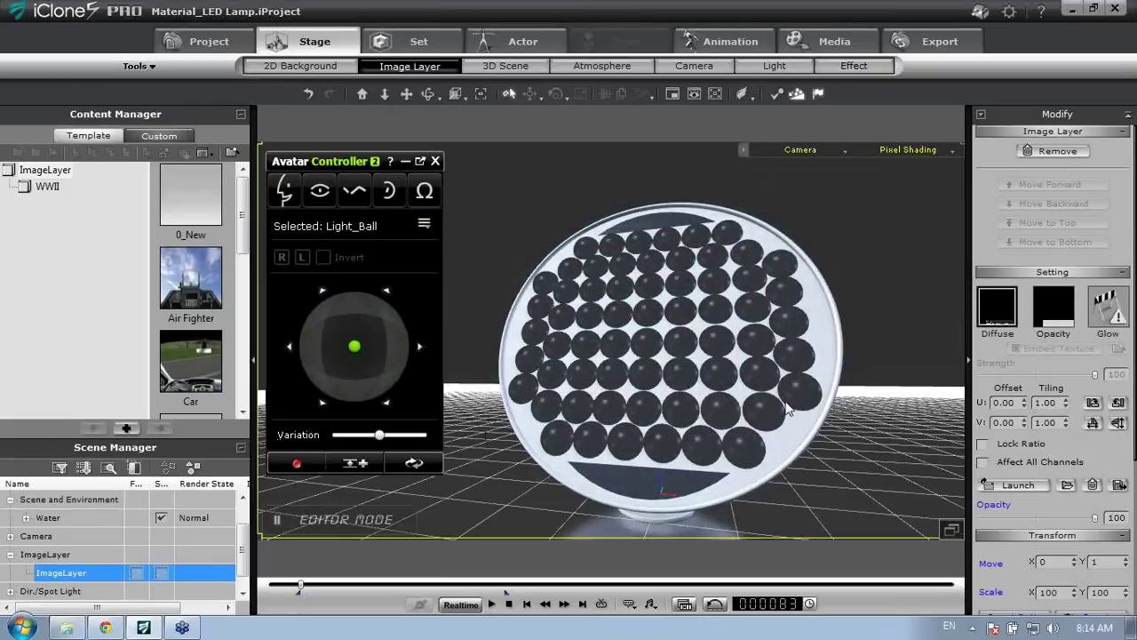
middle_drag(701, 392, 663, 285)
scroll(662, 285, down, 2)
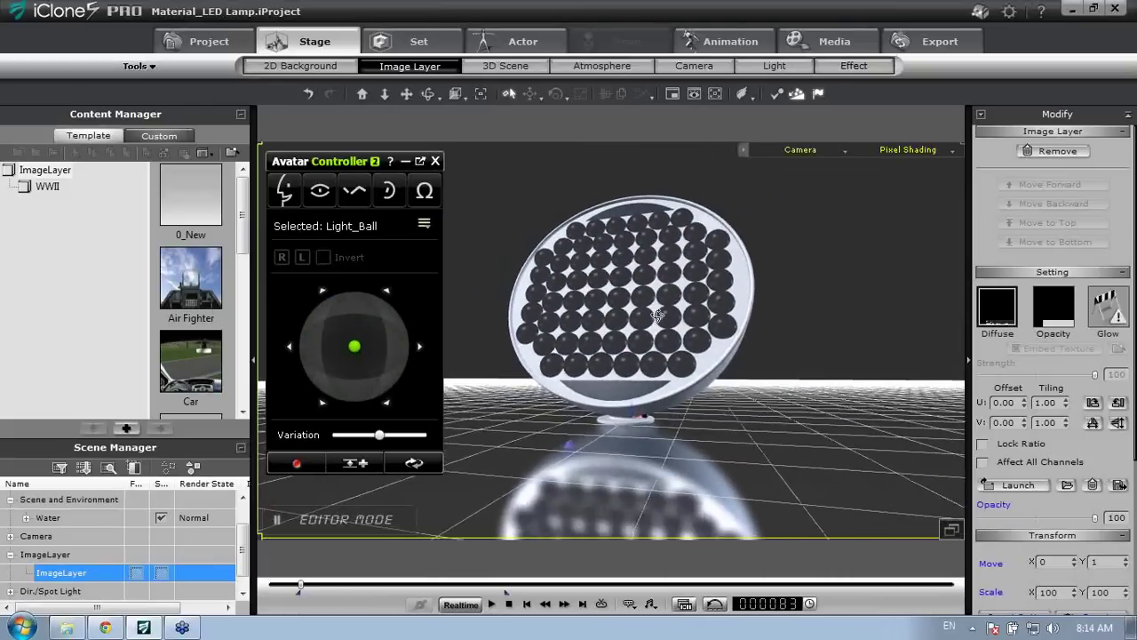
right_drag(689, 344, 650, 324)
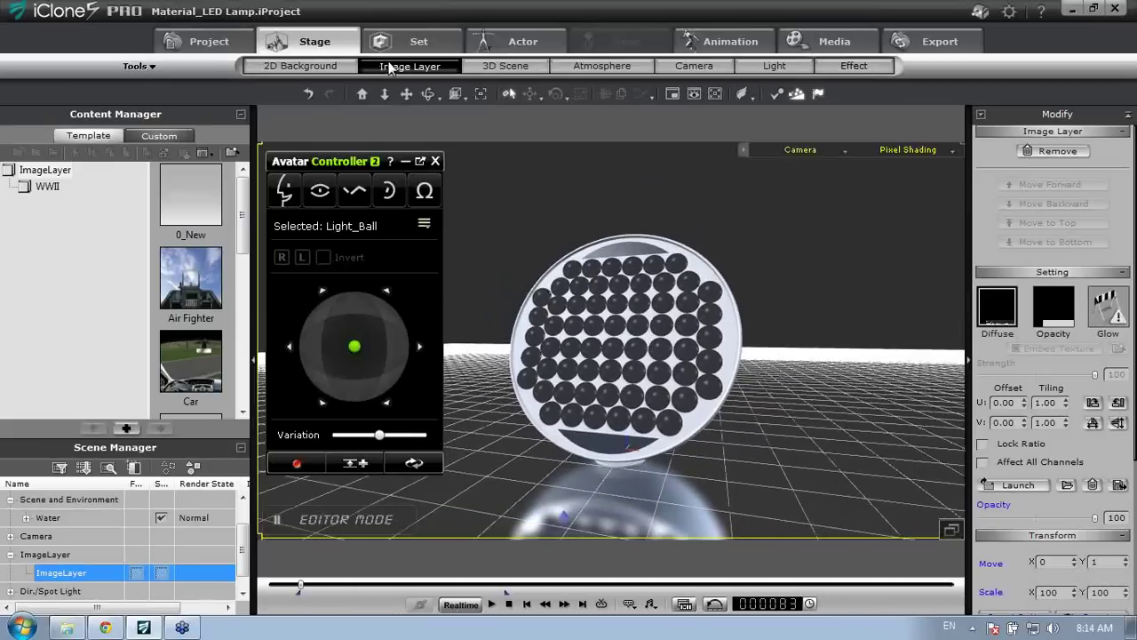
Load the Avatar Builder from the Avatar Toolkit Vol.2 prop templates of the Set section
click(416, 41)
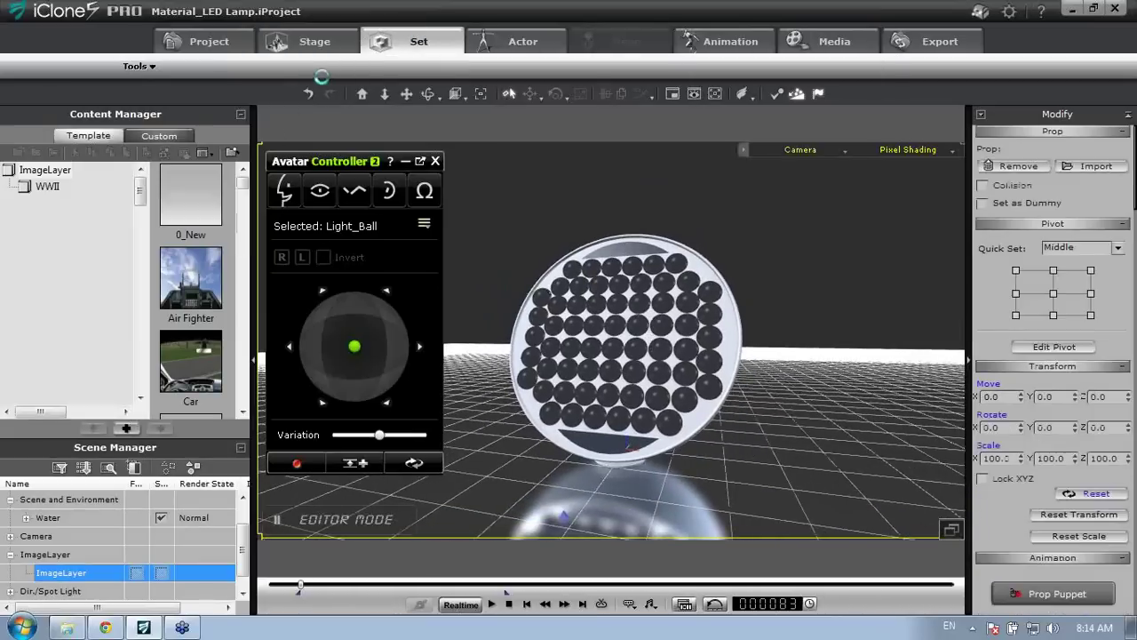
drag(140, 192, 139, 211)
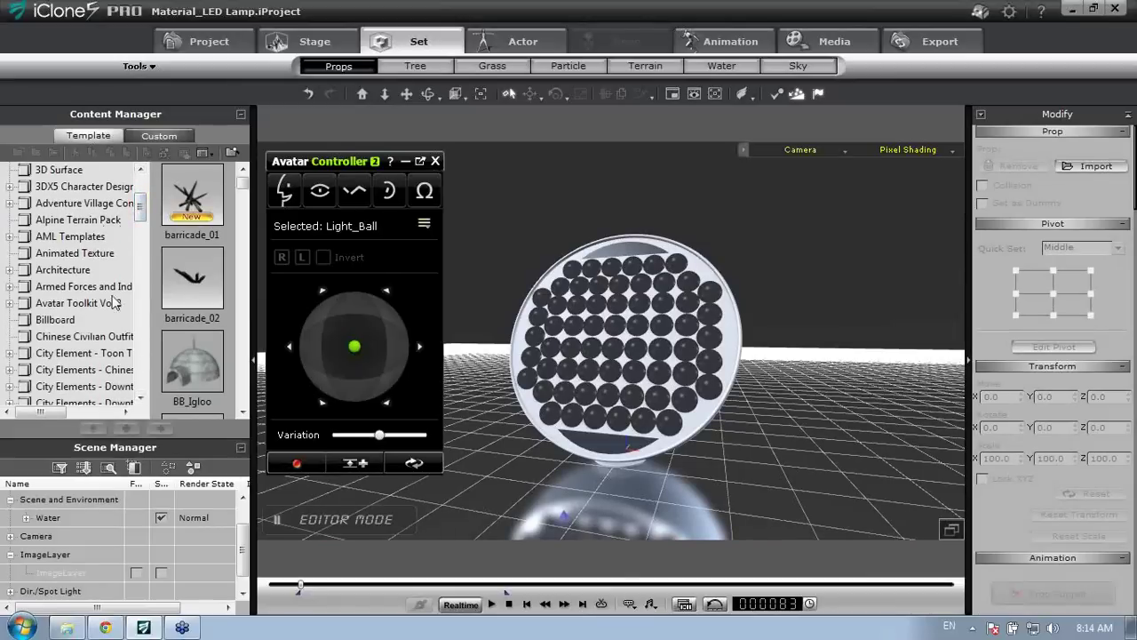
click(9, 303)
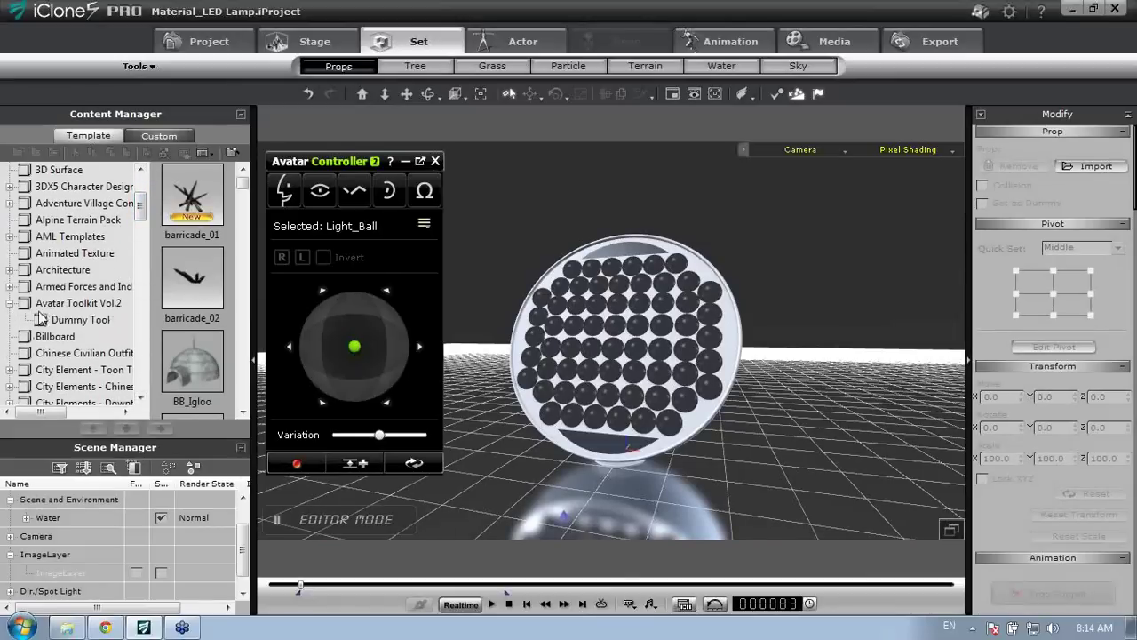
click(62, 303)
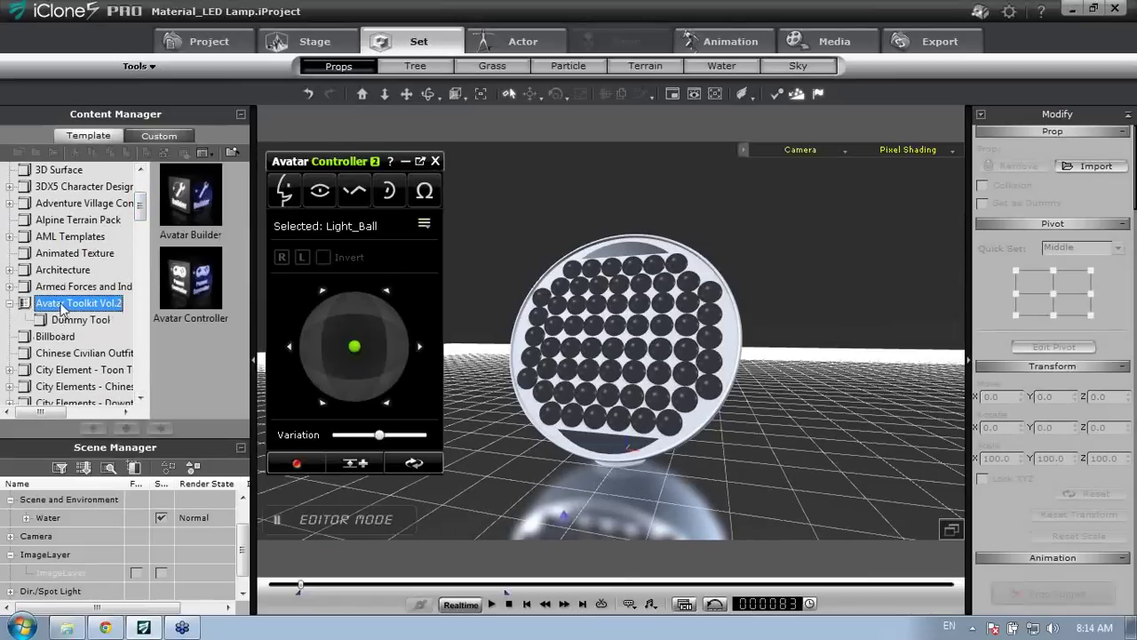
double_click(203, 197)
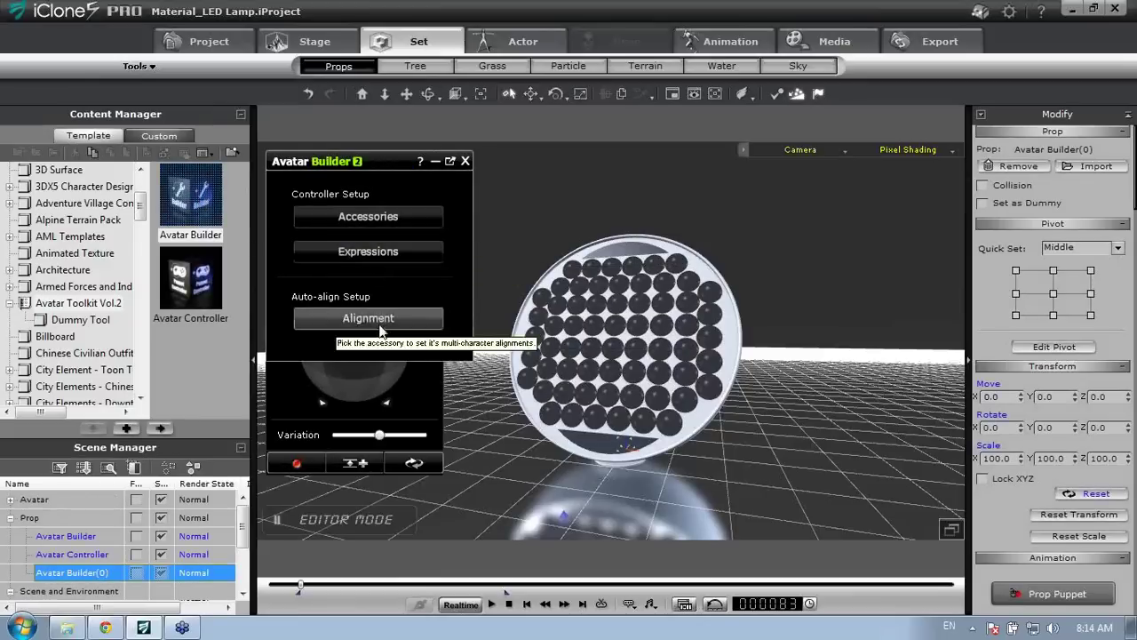
Start the accessory controller setup on the lamp's Light_Ball and place Avatar Builder as a floating window beside the lamp
click(362, 219)
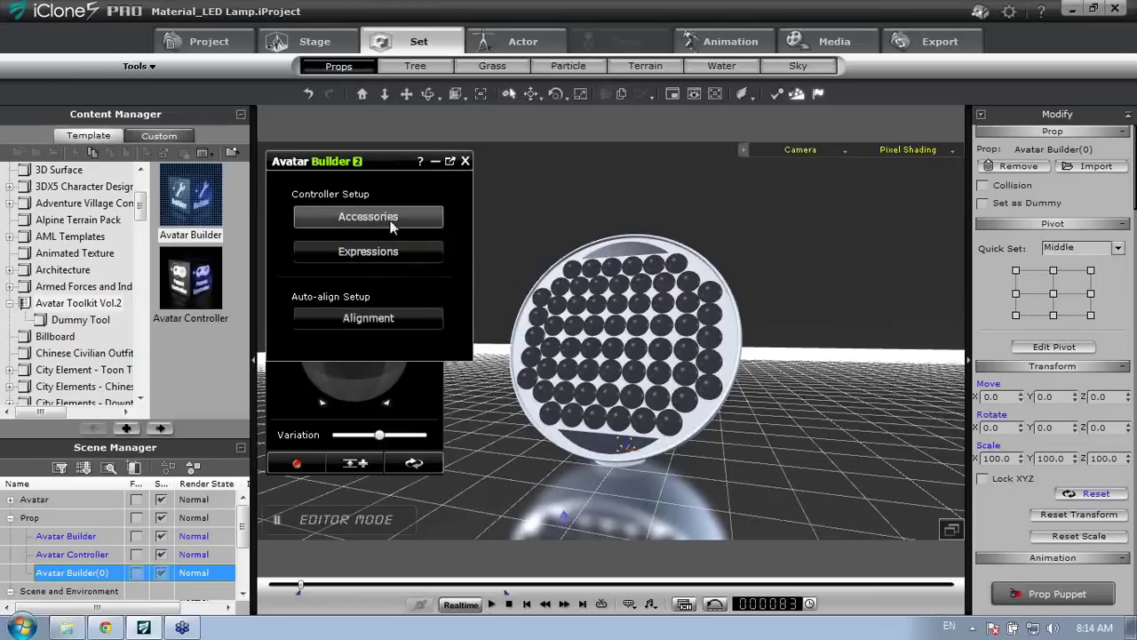
click(629, 348)
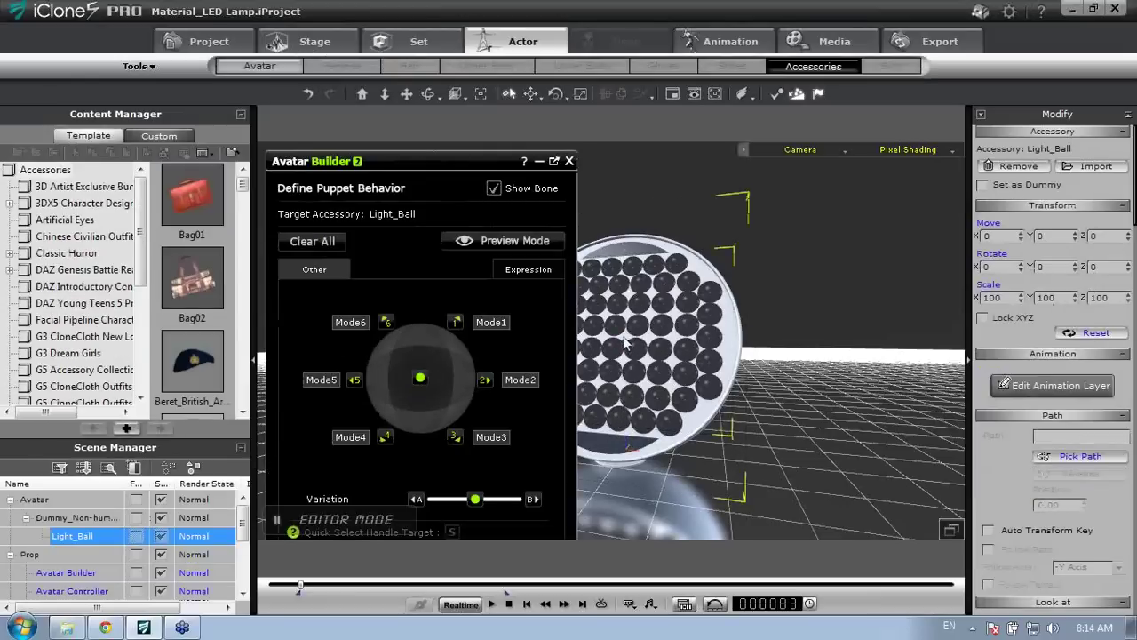
middle_drag(672, 337, 762, 344)
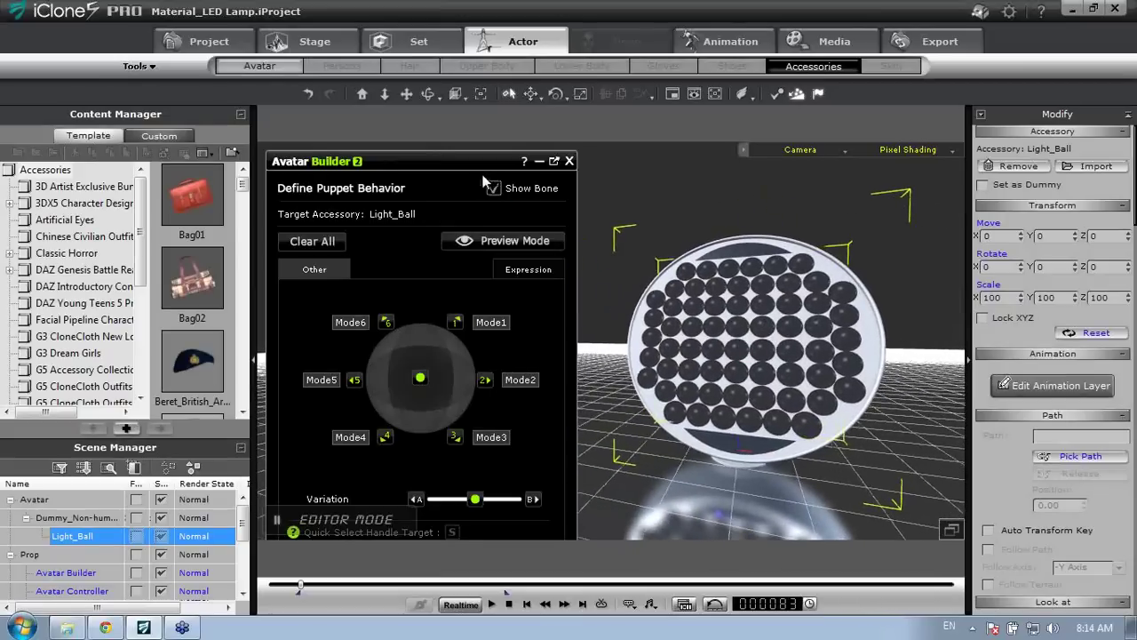
click(554, 161)
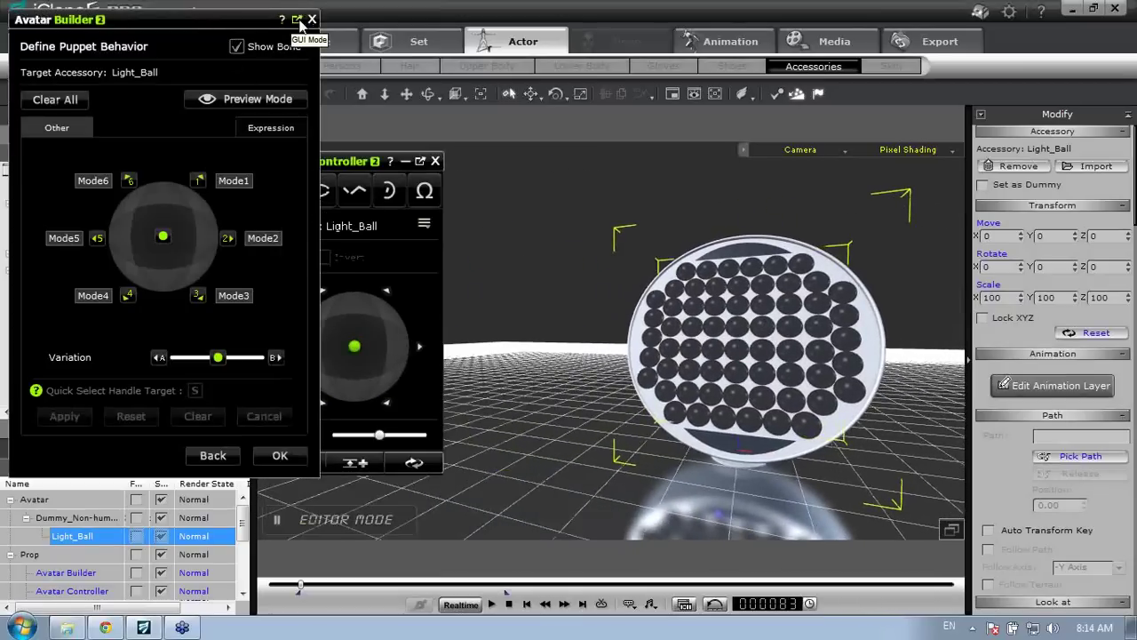
drag(228, 24, 385, 97)
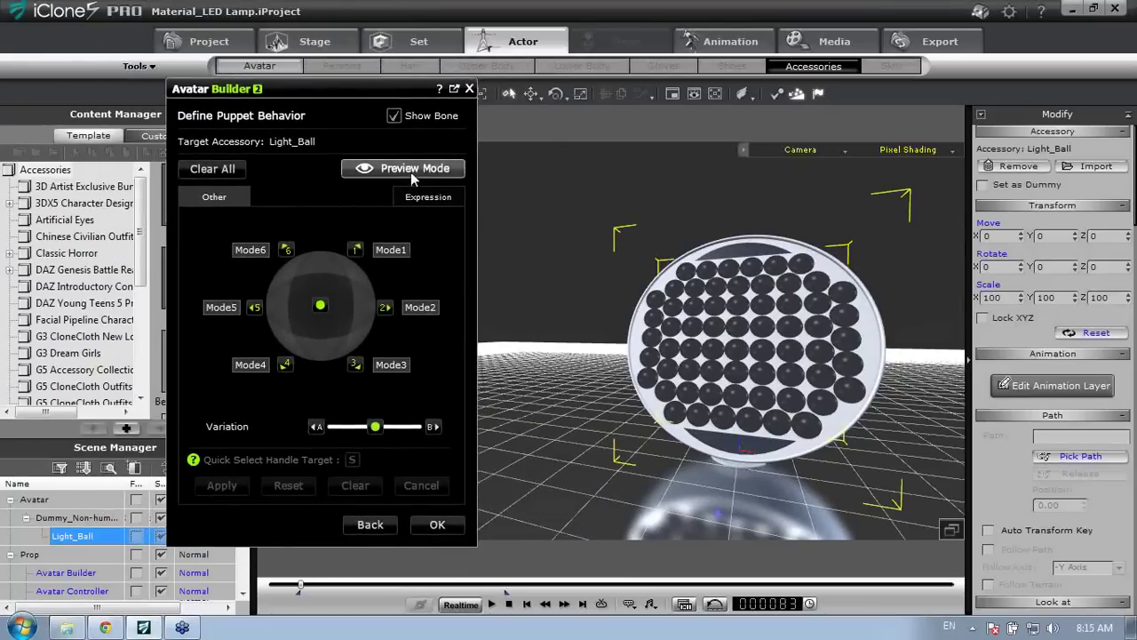
Preview Light_Ball's existing puppet behavior, steering the control around the Mode2 direction, and leave Preview Mode
click(410, 170)
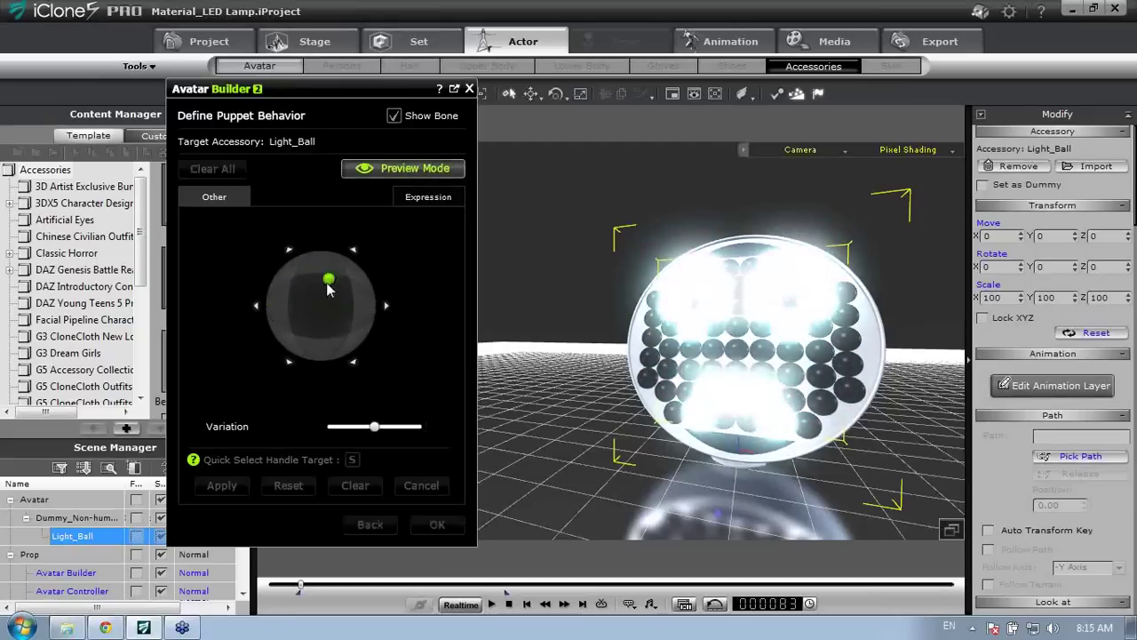
click(403, 173)
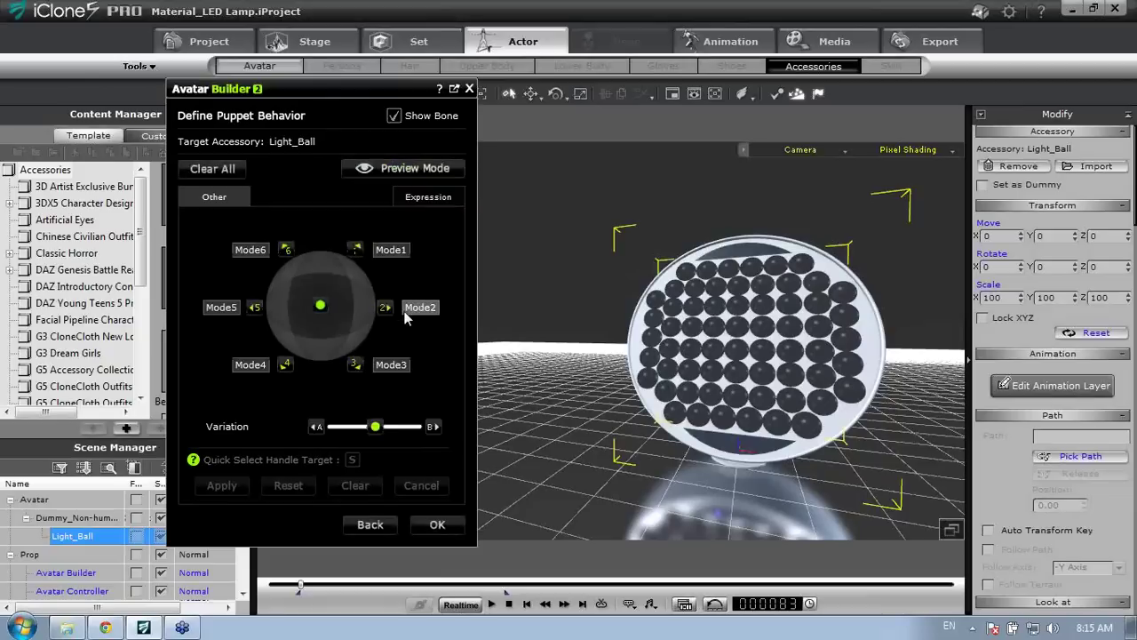
click(404, 168)
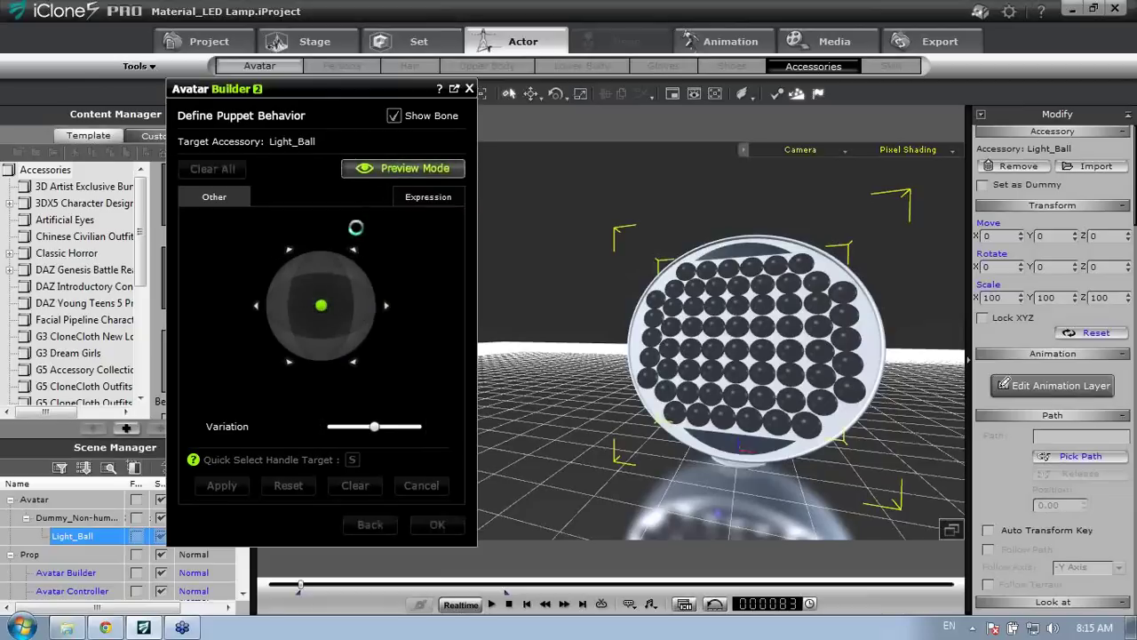
drag(322, 307, 369, 307)
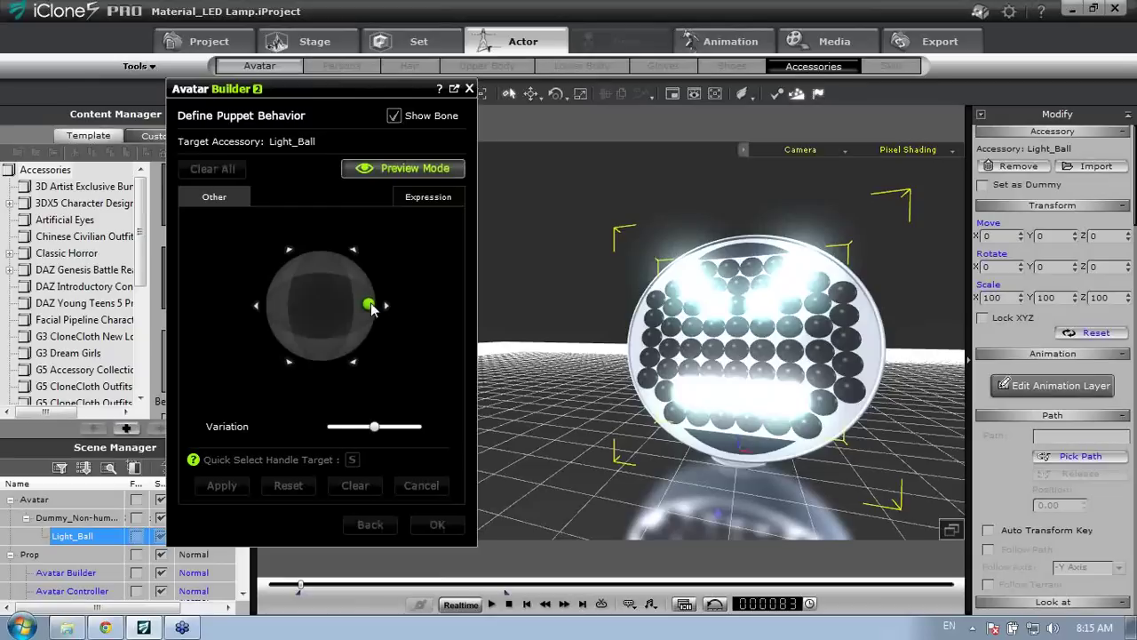
mouse_move(373, 306)
mouse_down()
mouse_move(322, 312)
mouse_move(375, 319)
mouse_up()
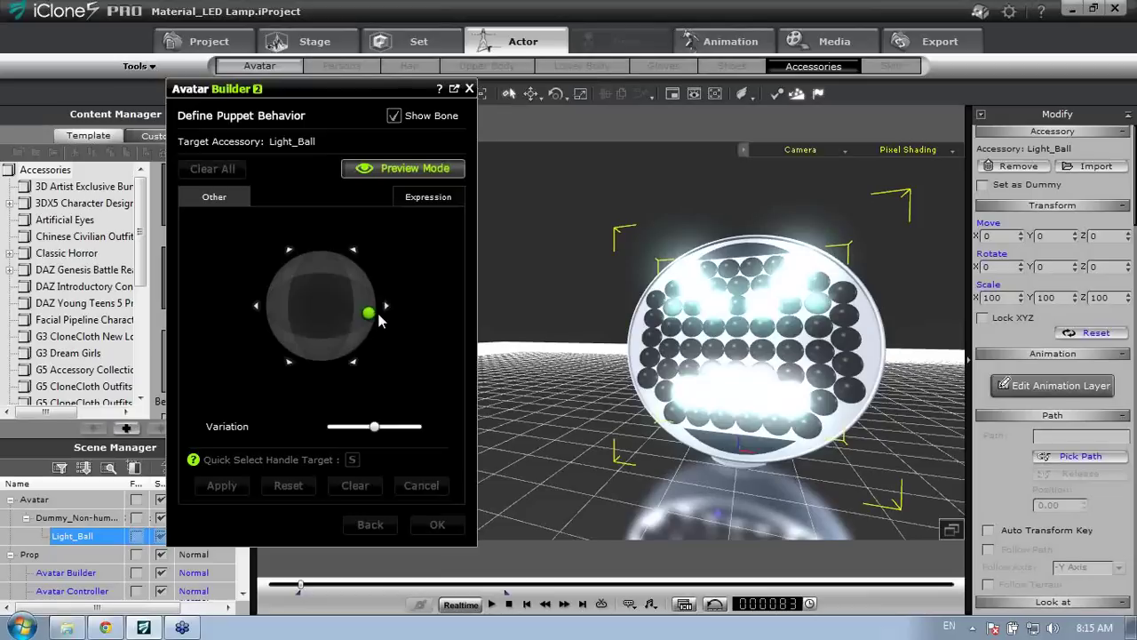
drag(379, 319, 377, 307)
click(411, 168)
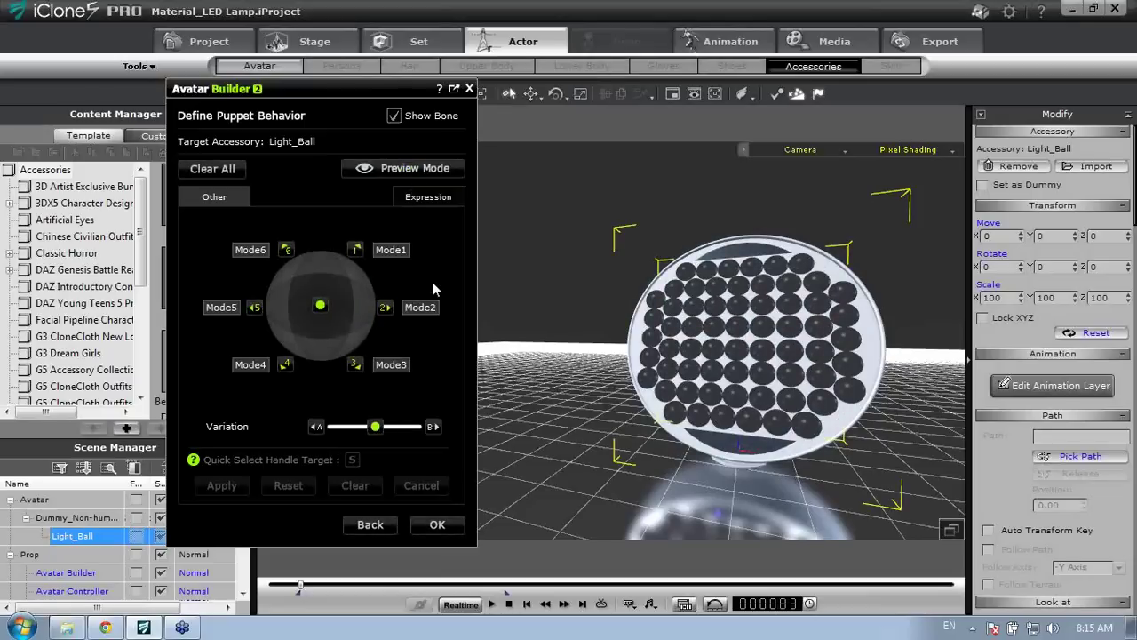
Start defining the Mode2 pose of Light_Ball and set the Glow strength of material 06-03 to 100
click(385, 308)
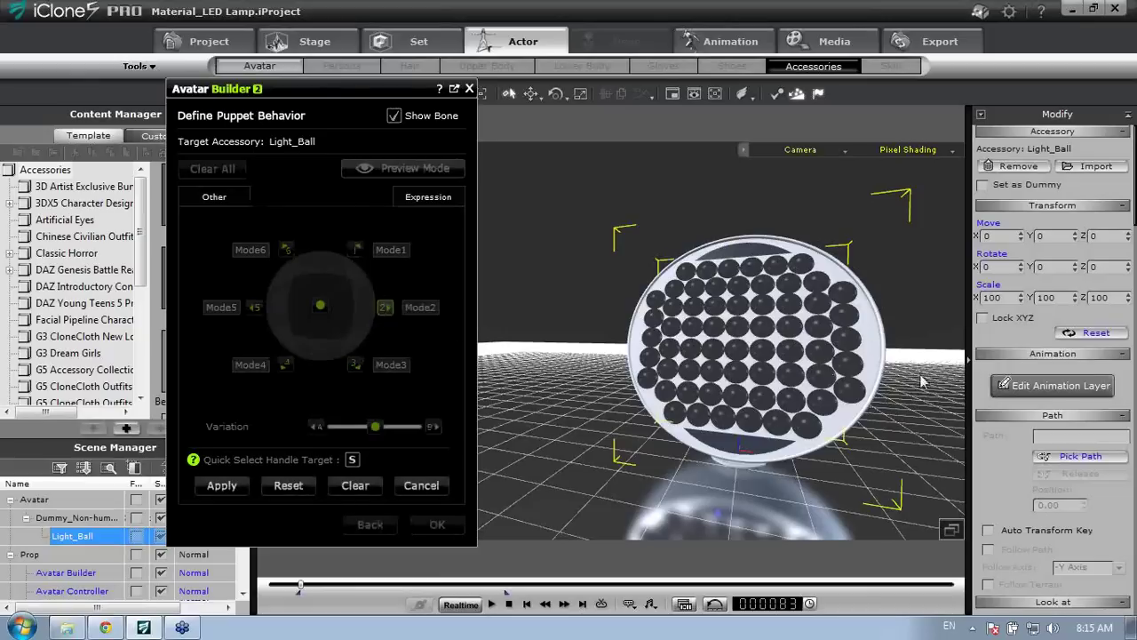
drag(1134, 156, 1135, 425)
click(1073, 174)
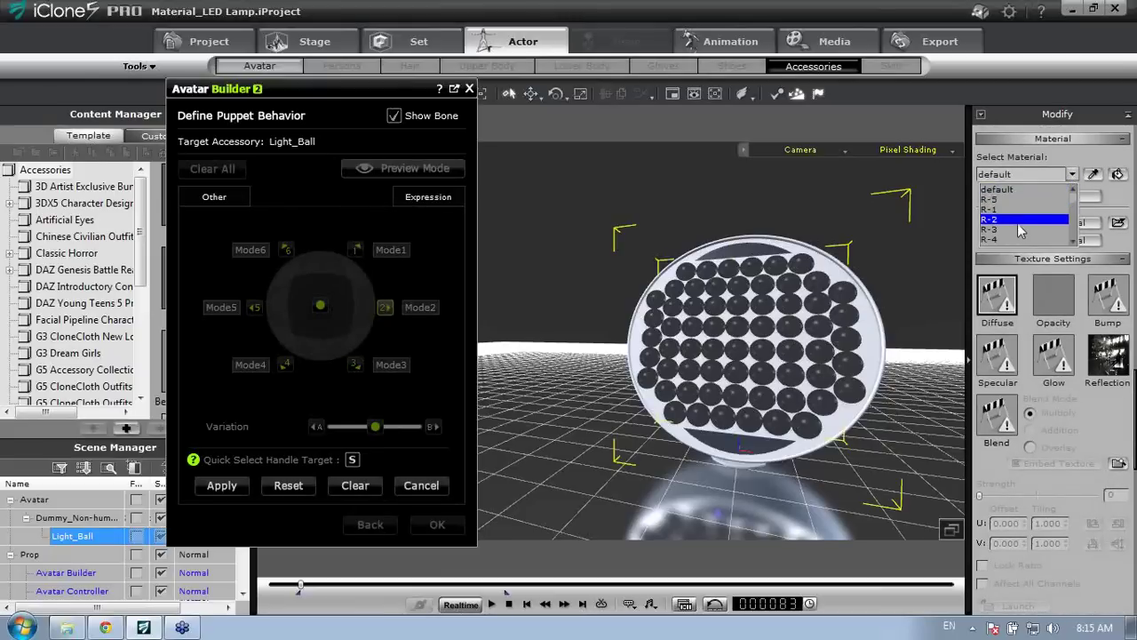
drag(1073, 201, 1074, 215)
scroll(1075, 213, down, 5)
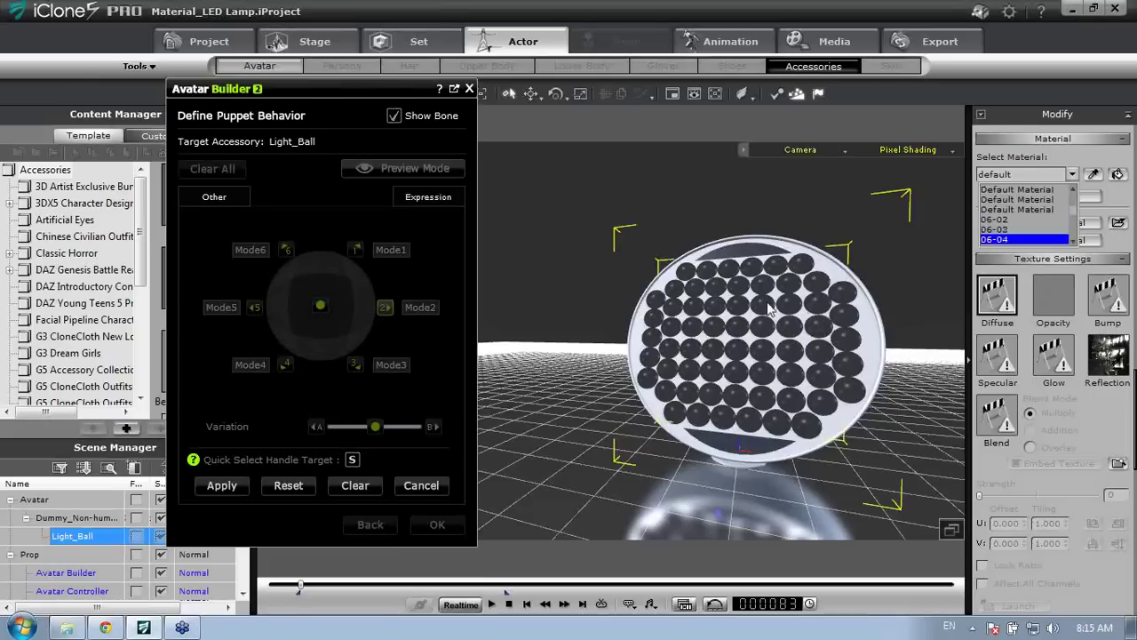
click(1017, 230)
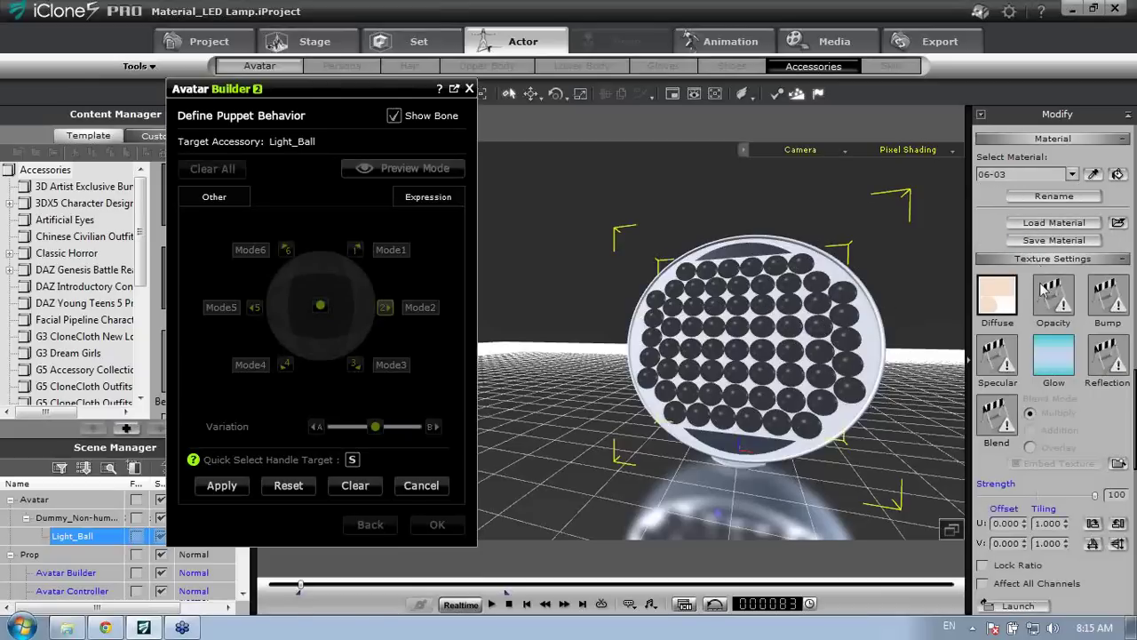
click(1059, 363)
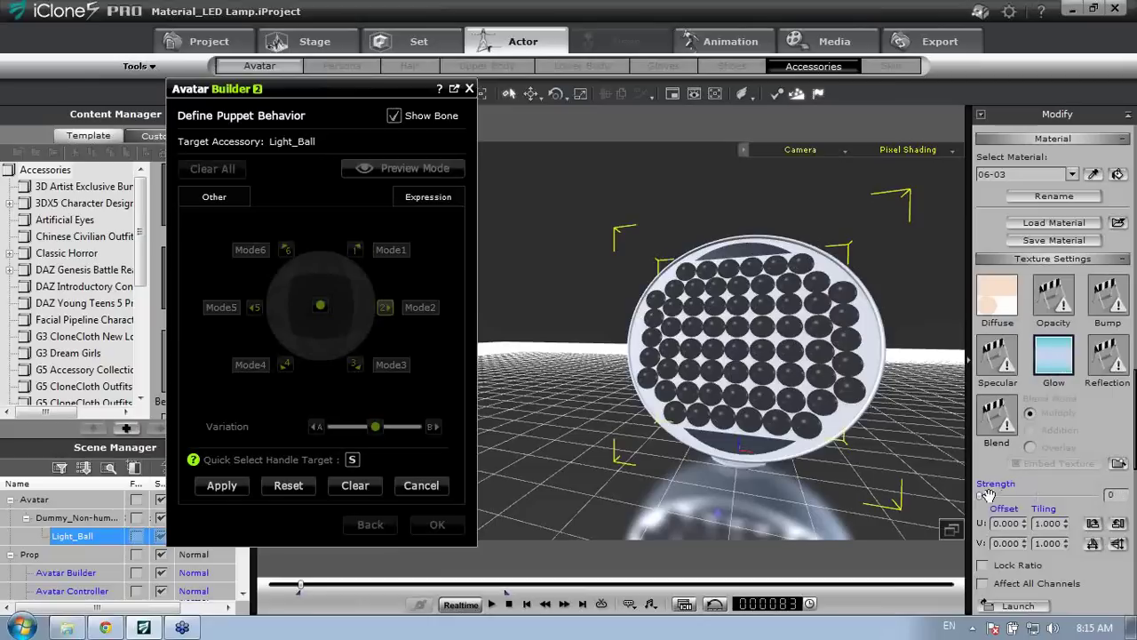
drag(982, 495, 1093, 496)
Set the Glow strength of materials 06-04 and 06-02 to 100
click(1072, 174)
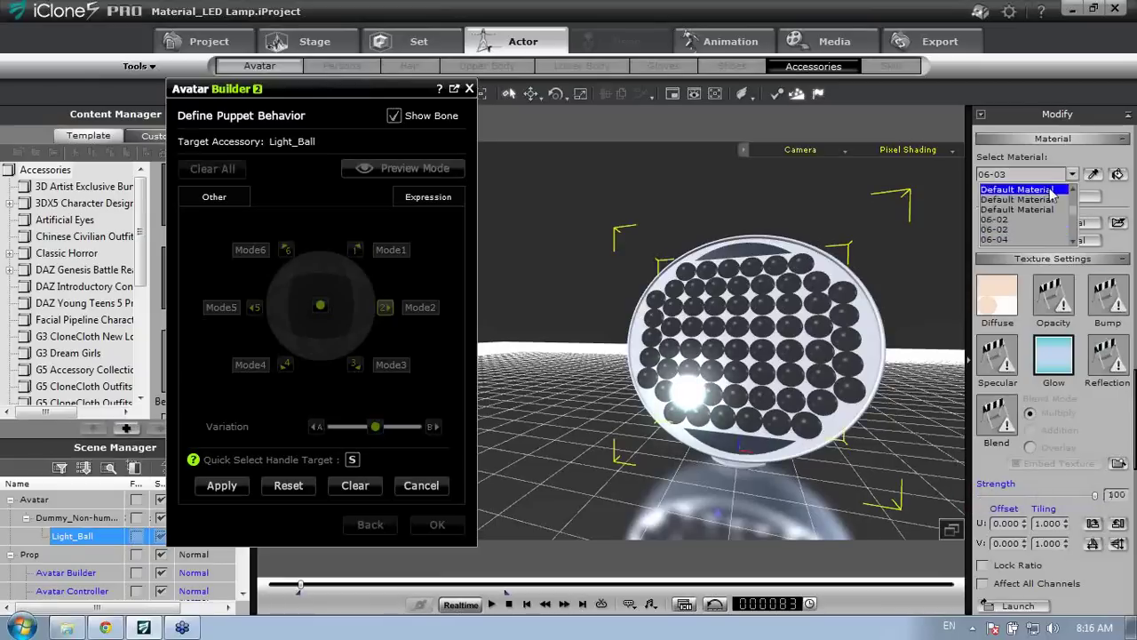
click(1003, 239)
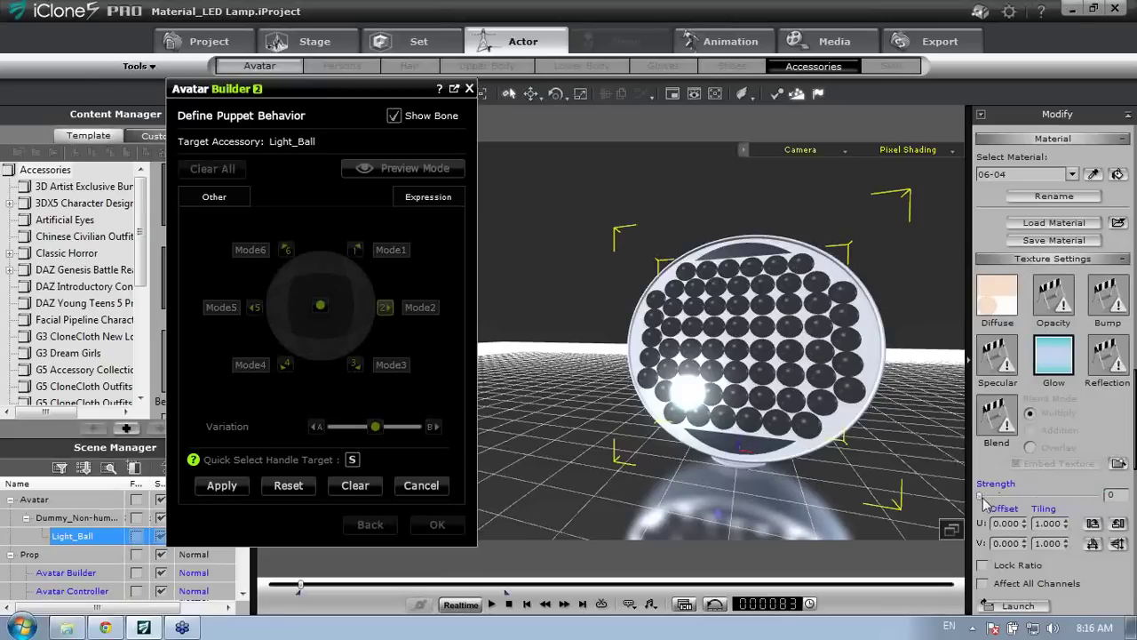
drag(982, 497, 1095, 495)
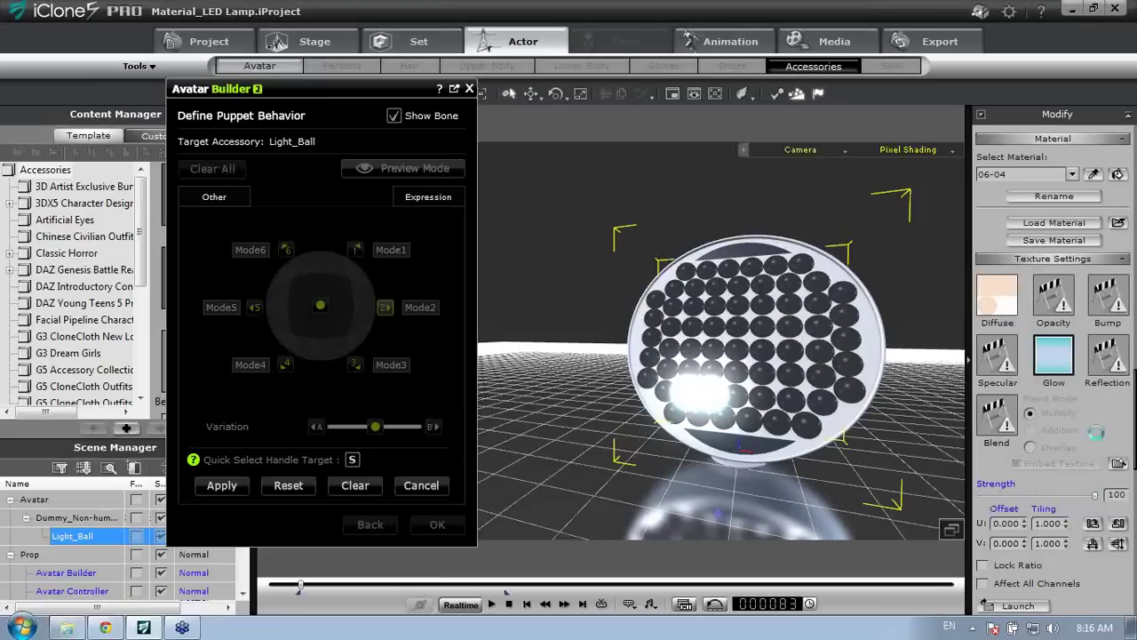
click(1073, 174)
click(1012, 222)
drag(986, 499, 1095, 495)
Set the Glow strength of materials 04-02 and 02-06 to 100
click(1072, 174)
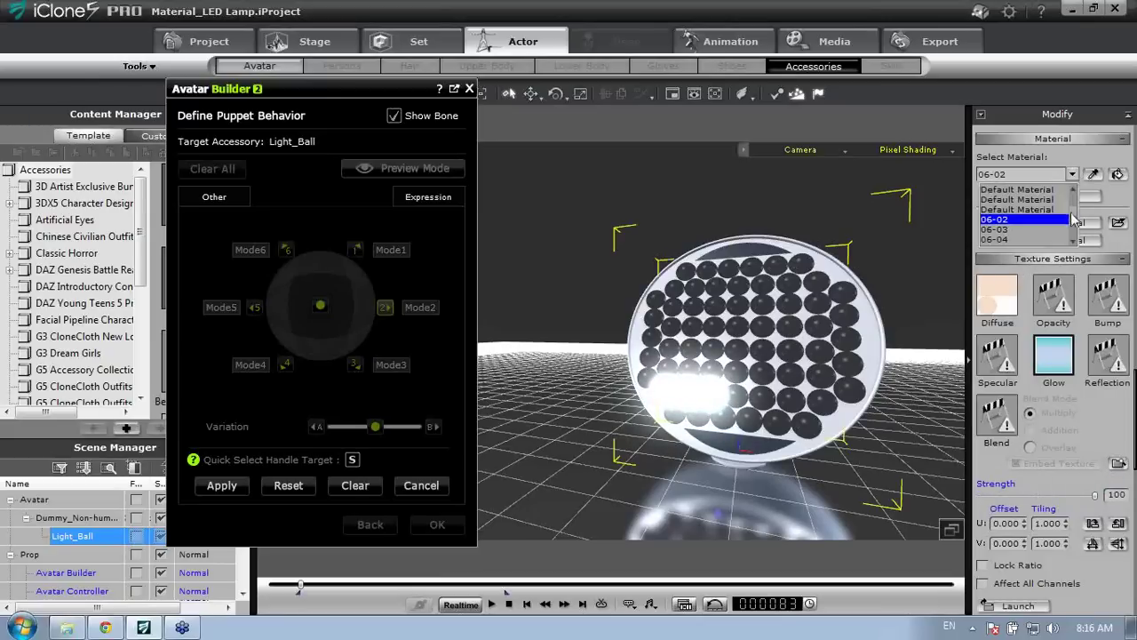
drag(1072, 213, 1073, 220)
click(1010, 230)
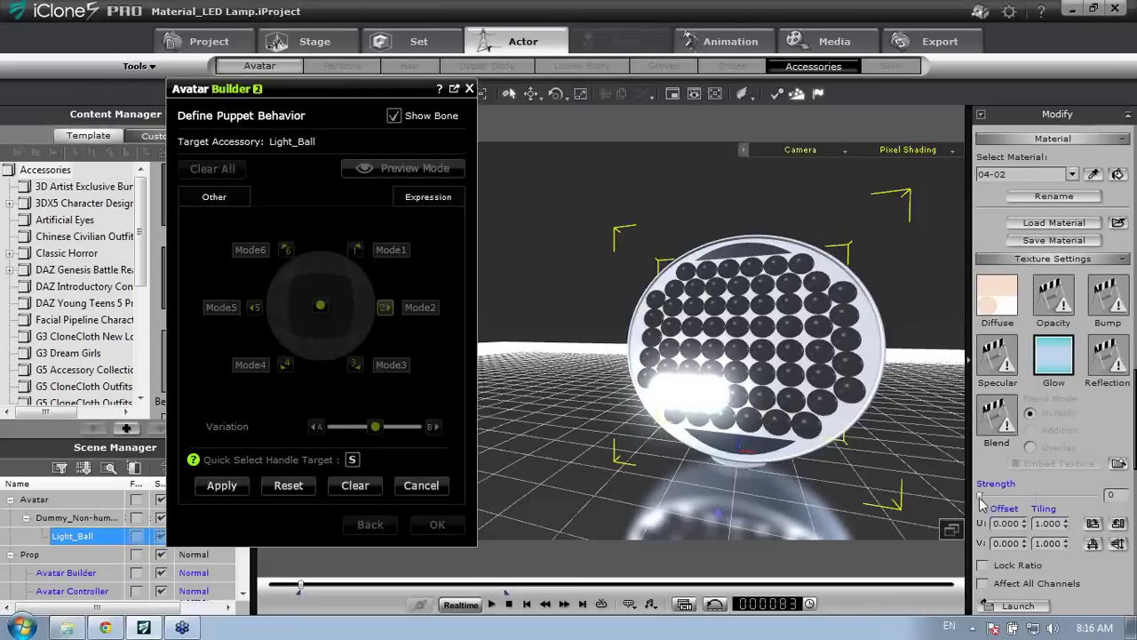
drag(981, 495, 1094, 495)
click(1073, 174)
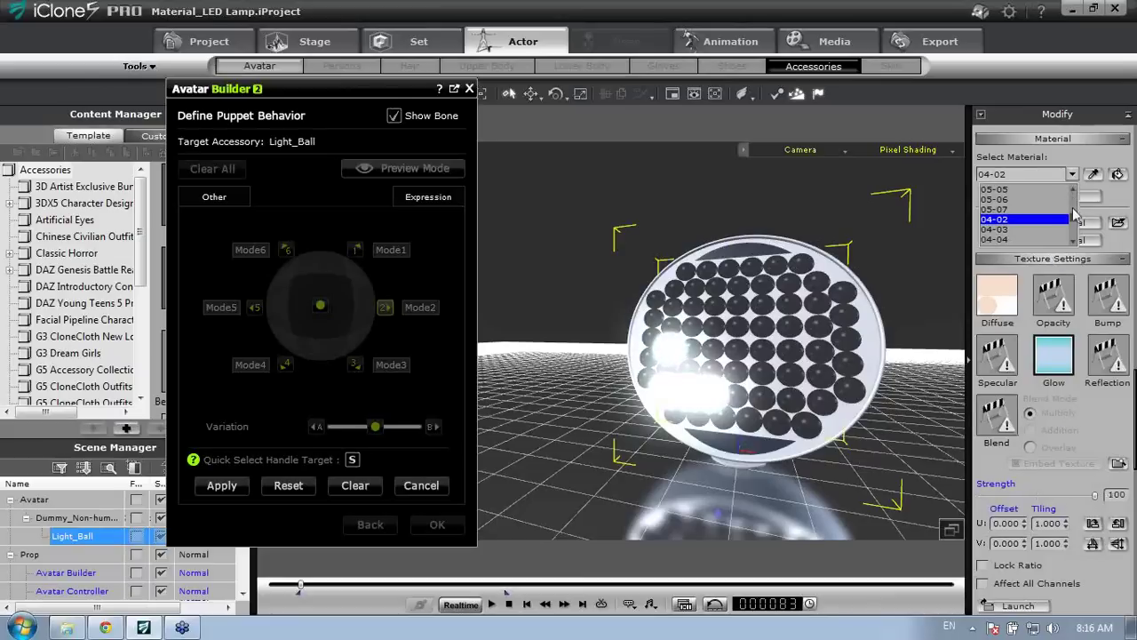
scroll(1073, 220, up, 3)
click(1029, 221)
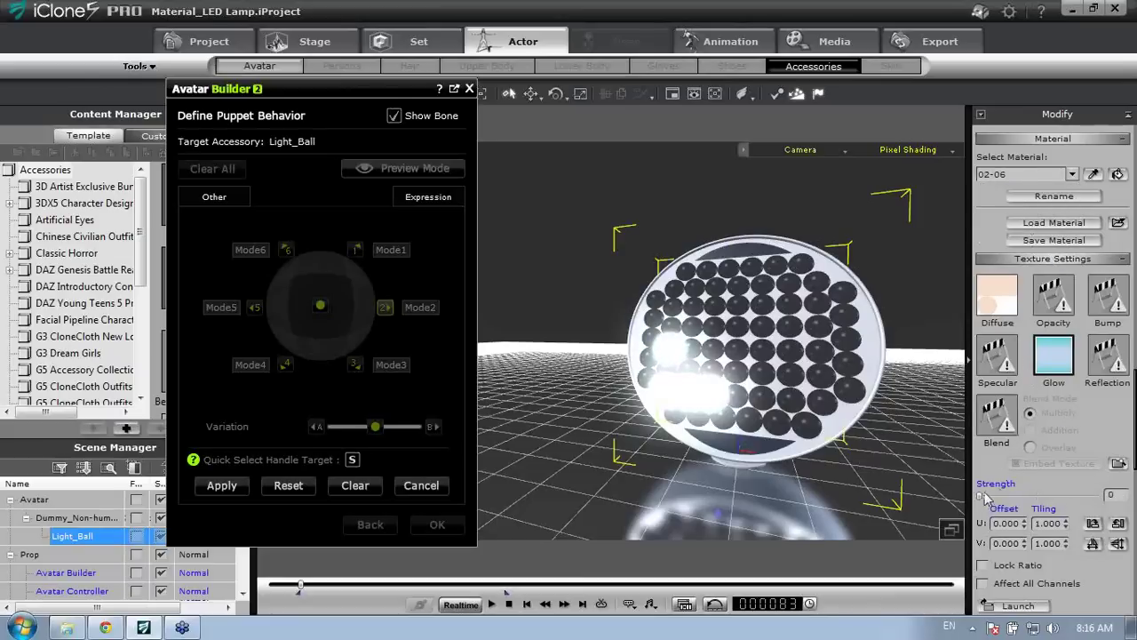
drag(982, 496, 1094, 495)
Set the Glow strength of material 01-02 to 100
click(1072, 174)
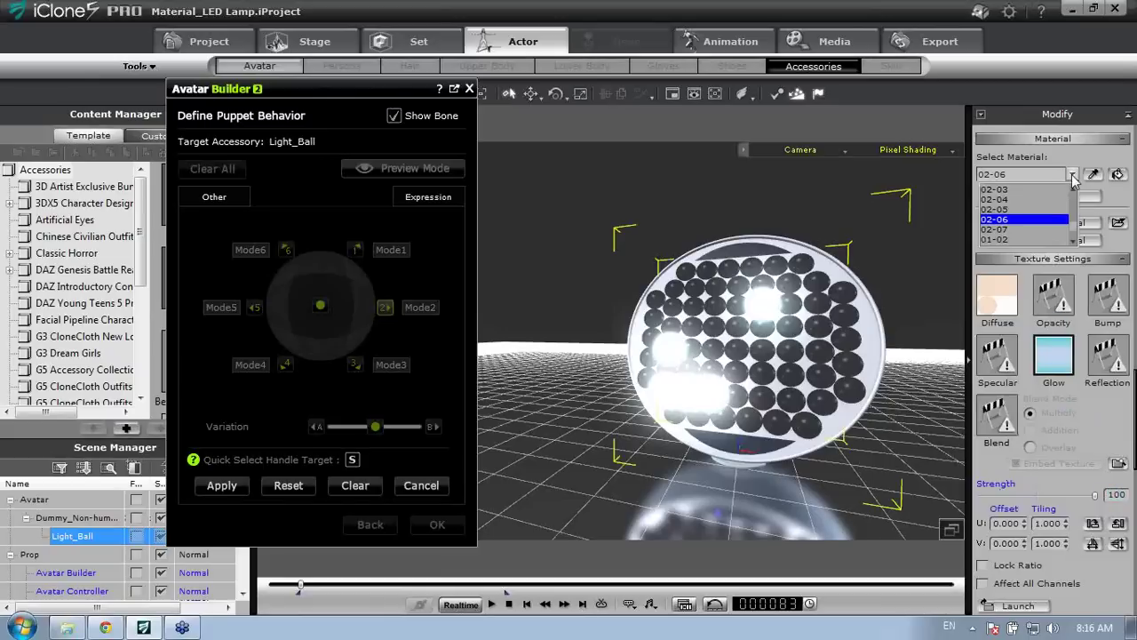
click(1013, 239)
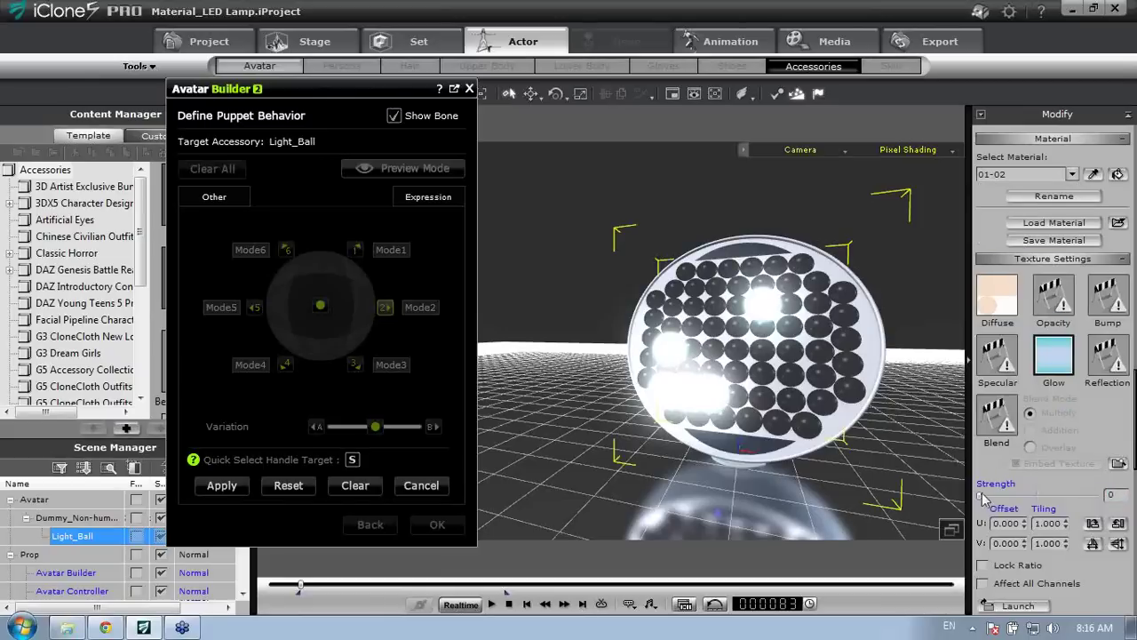
drag(983, 497, 1133, 502)
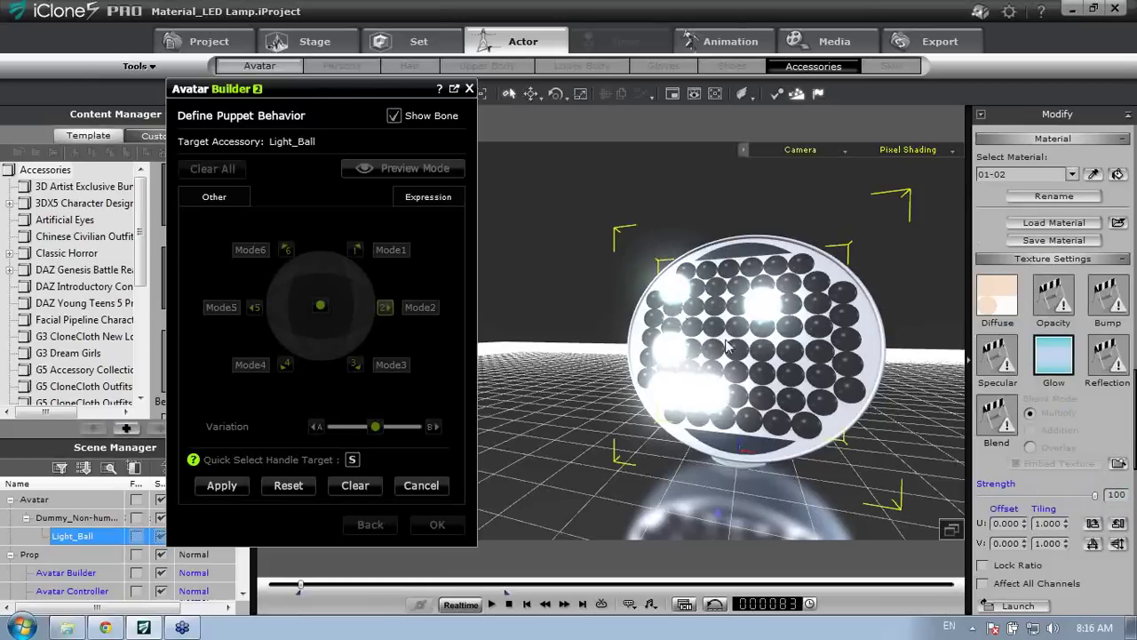
Apply the Mode2 pose to Light_Ball and preview the defined puppet behavior
click(224, 489)
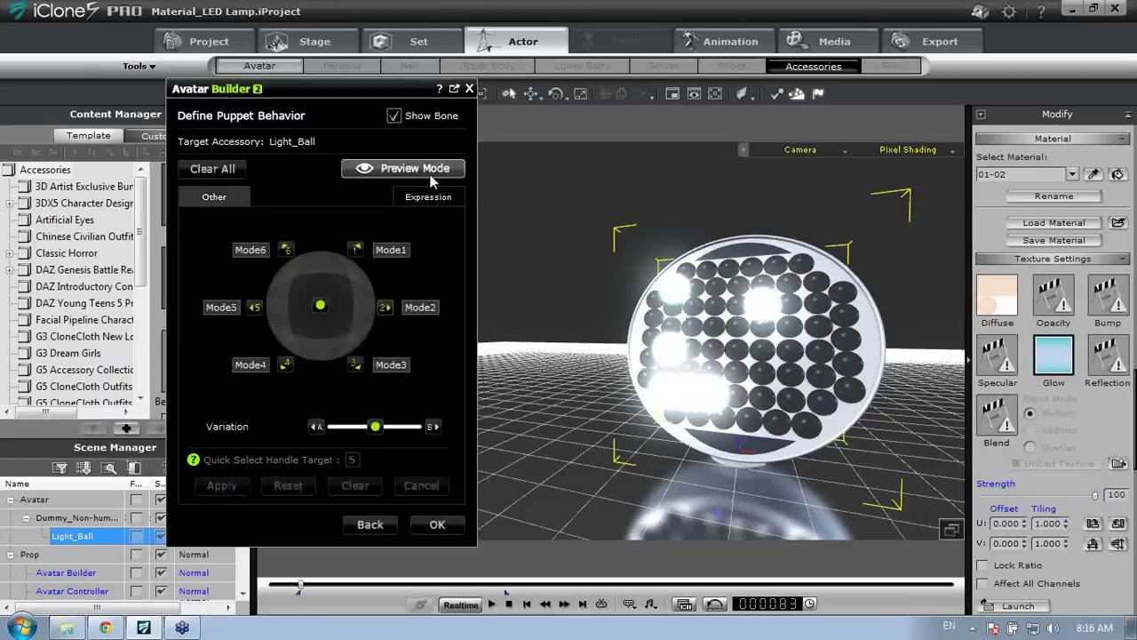
click(403, 168)
drag(324, 311, 323, 280)
click(397, 172)
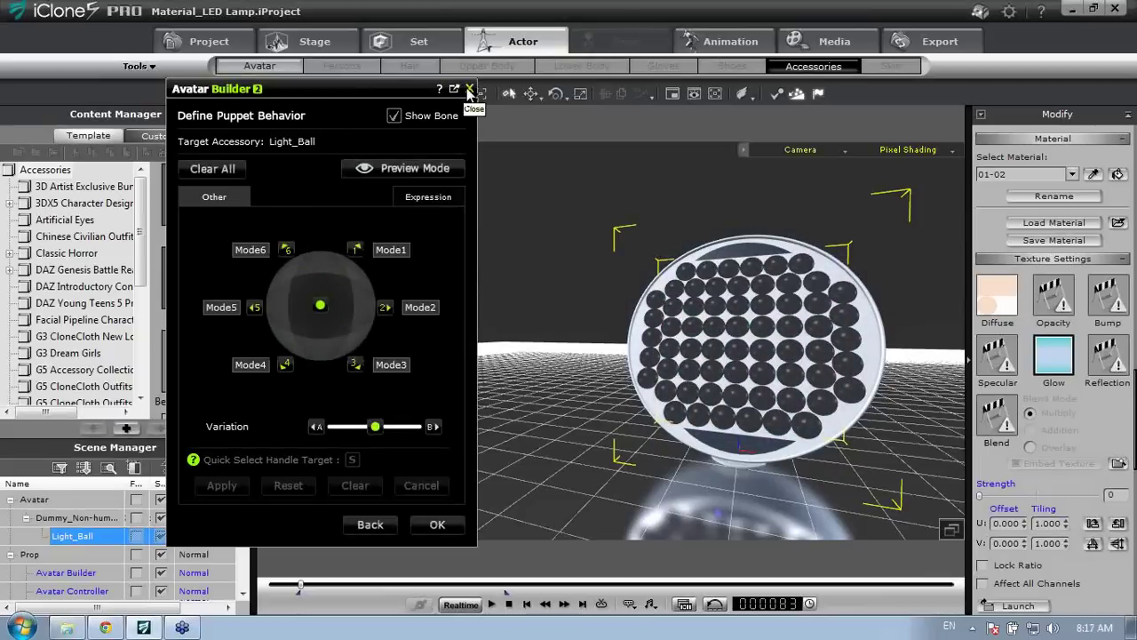
Close Avatar Builder and load the Amoebas project from 03_Group Animation in Avatar Toolkit Vol.2 without saving the current project
click(468, 88)
click(362, 88)
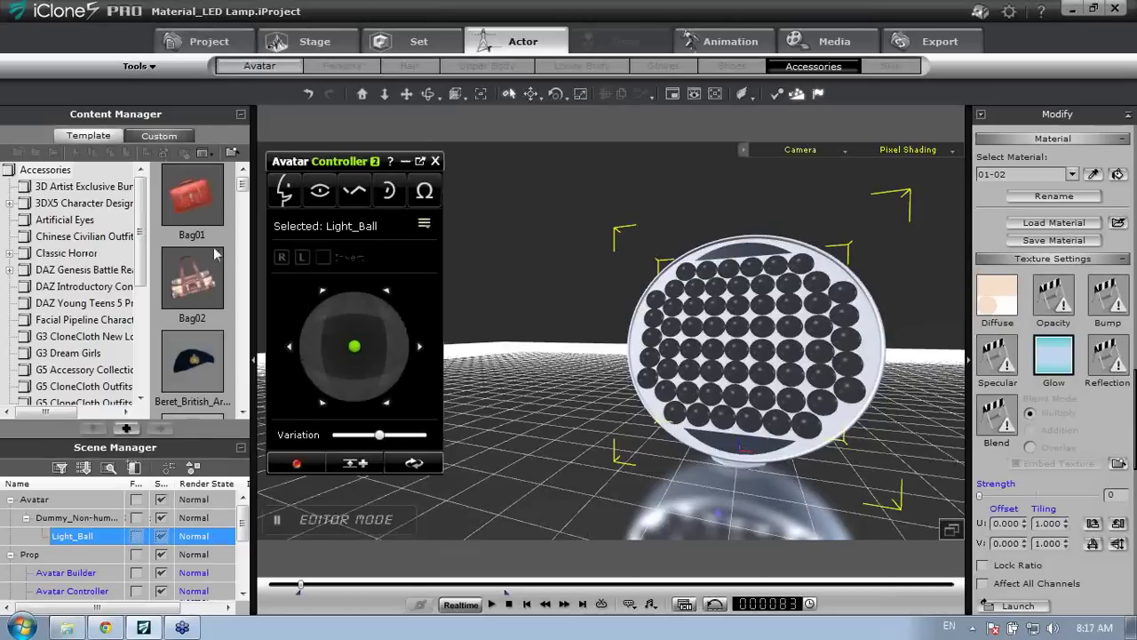
click(203, 41)
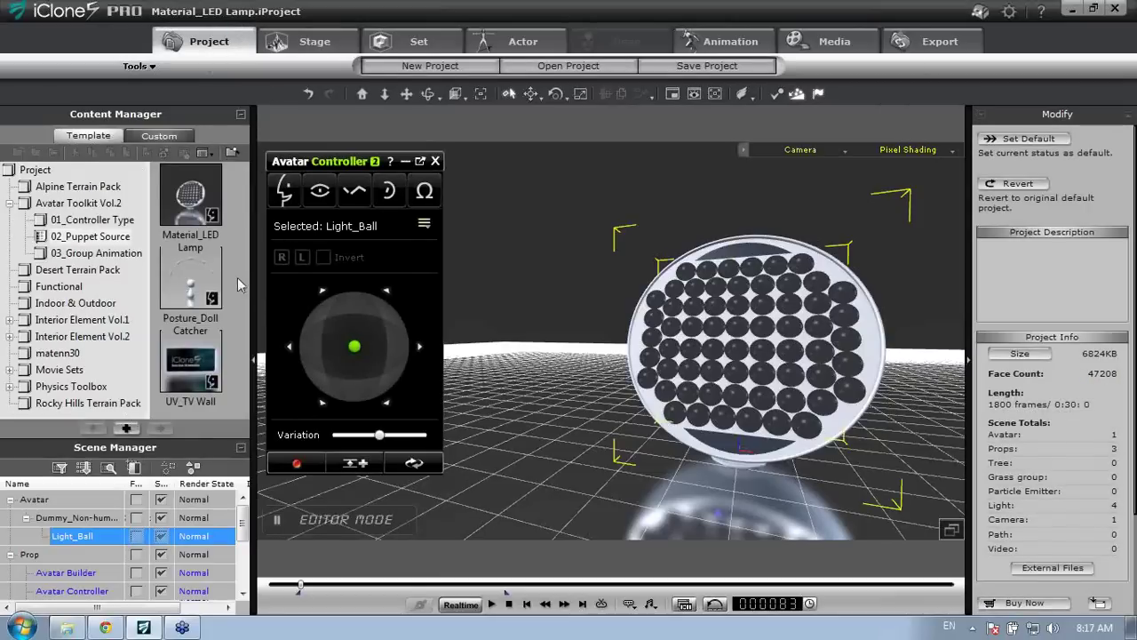
click(195, 334)
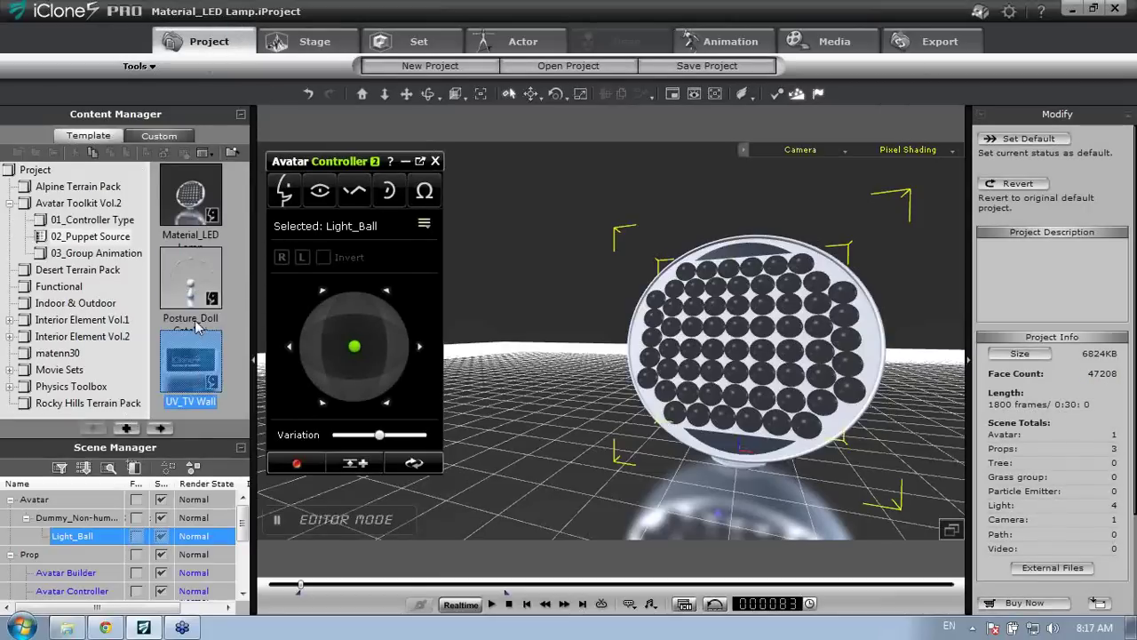
click(89, 253)
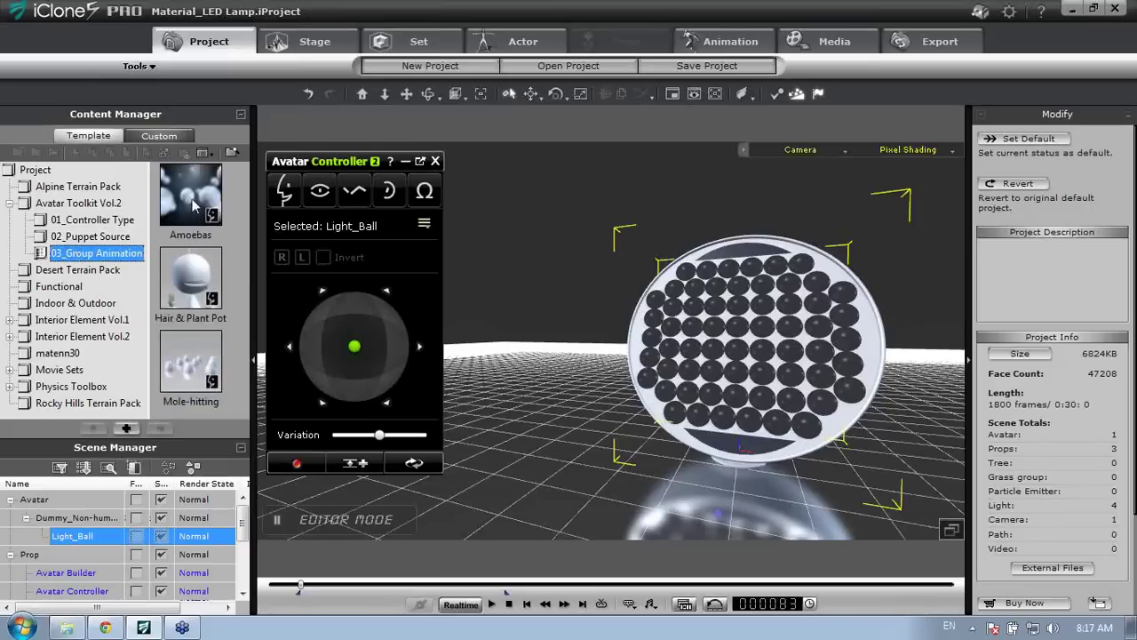
double_click(194, 205)
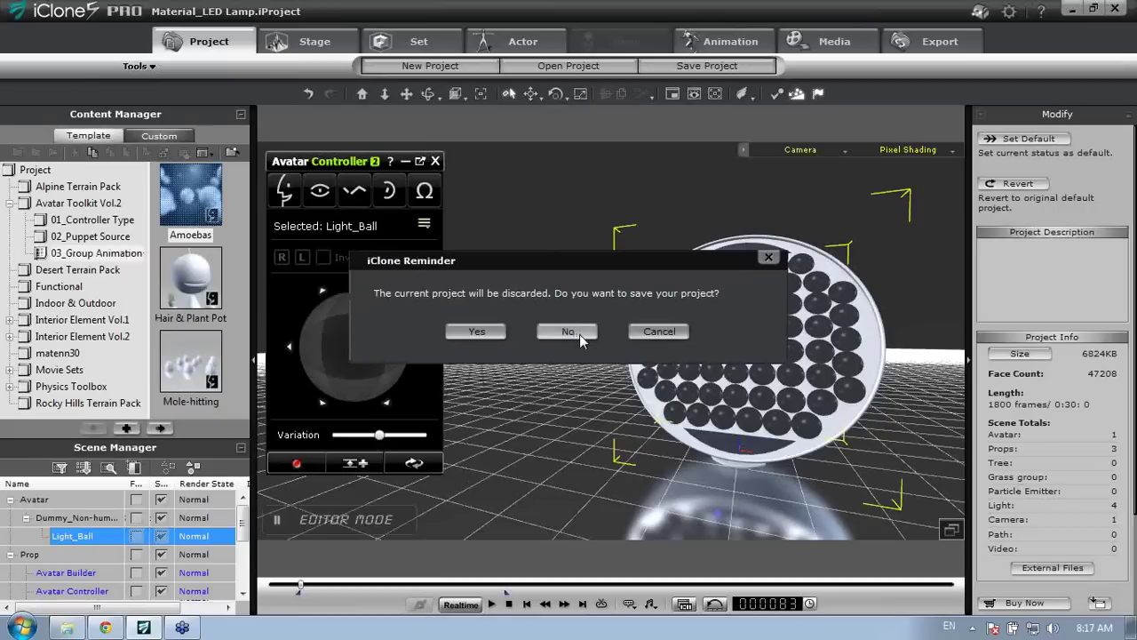
click(569, 331)
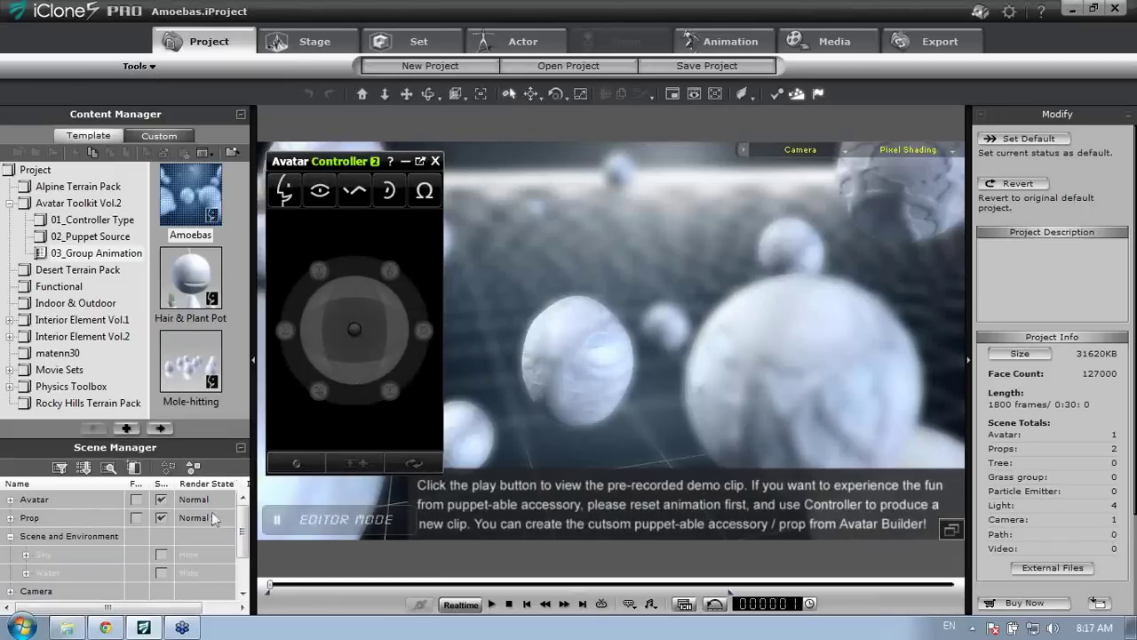
Hide the ImageLayer that carries the instruction text over the Amoebas scene
click(10, 536)
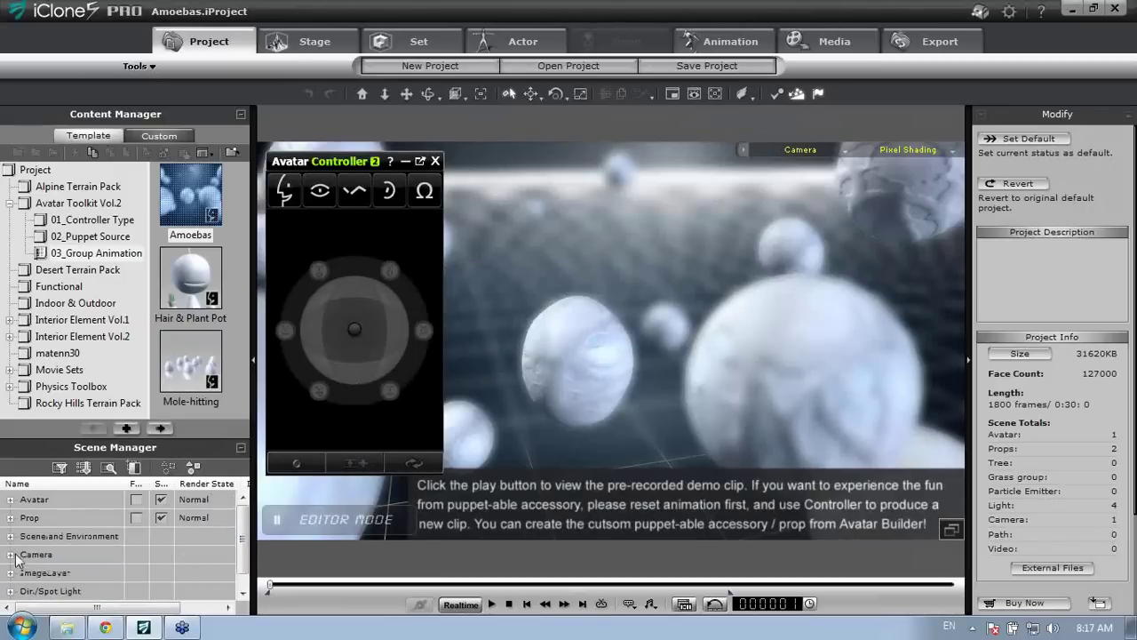
drag(241, 549, 243, 575)
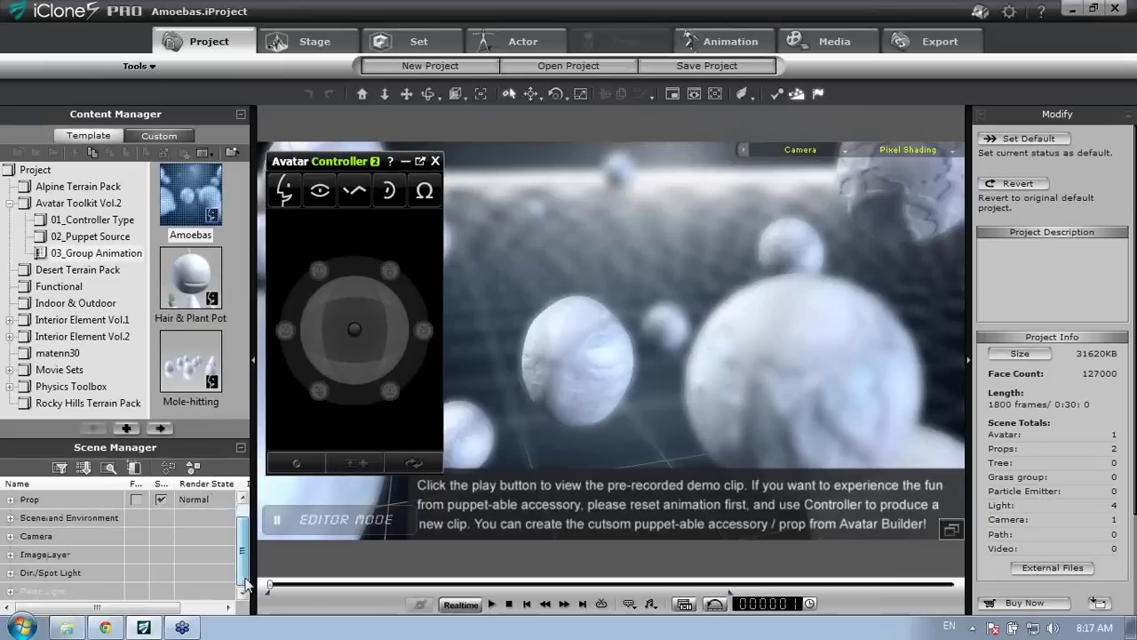
click(10, 554)
click(105, 570)
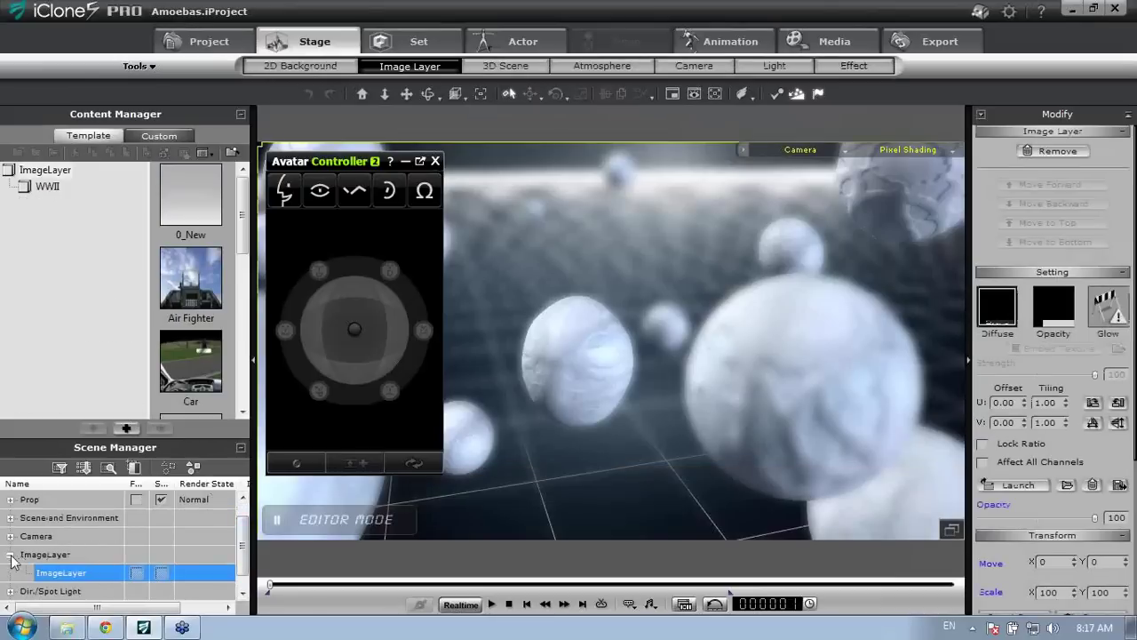
click(164, 574)
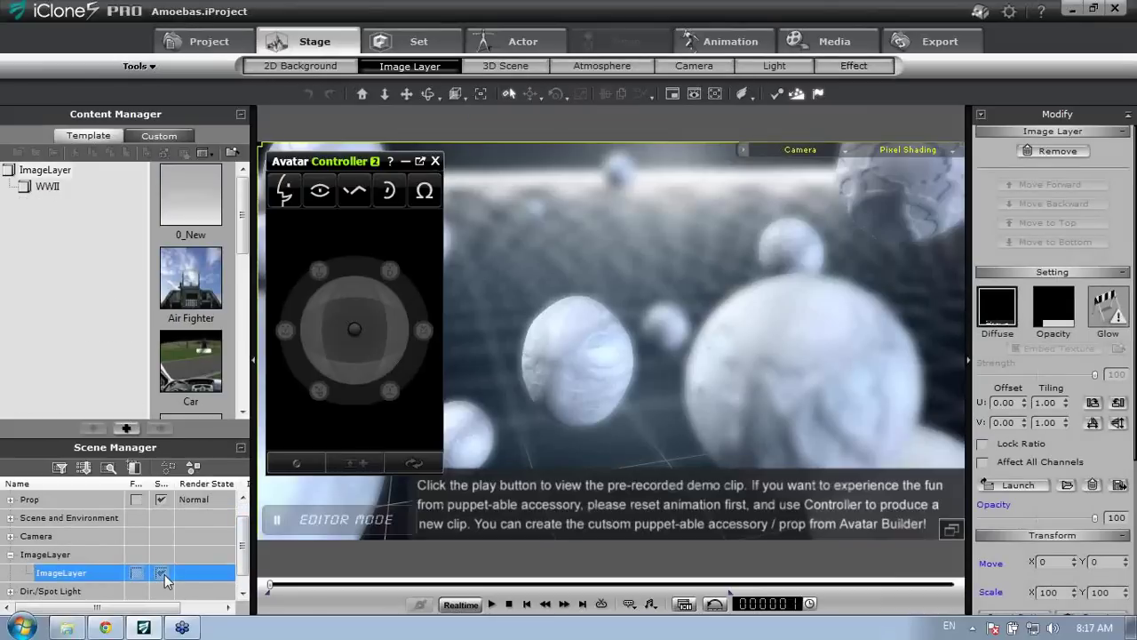
click(162, 573)
click(161, 573)
click(162, 573)
click(11, 555)
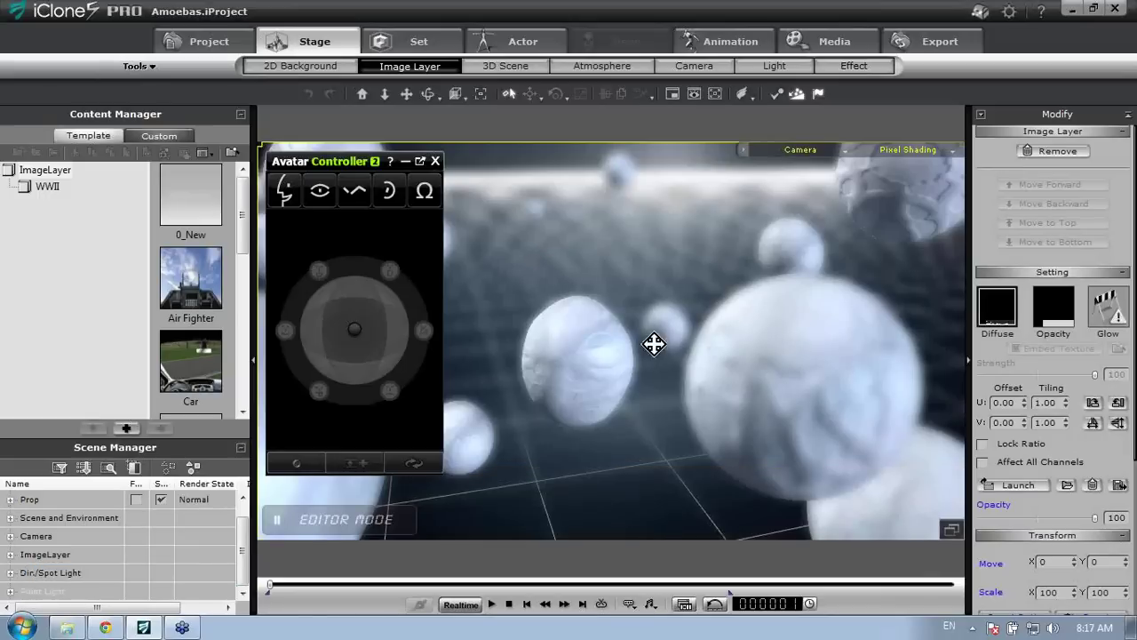
Switch the Avatar Controller between its face and accessory puppet modes and close it
click(424, 193)
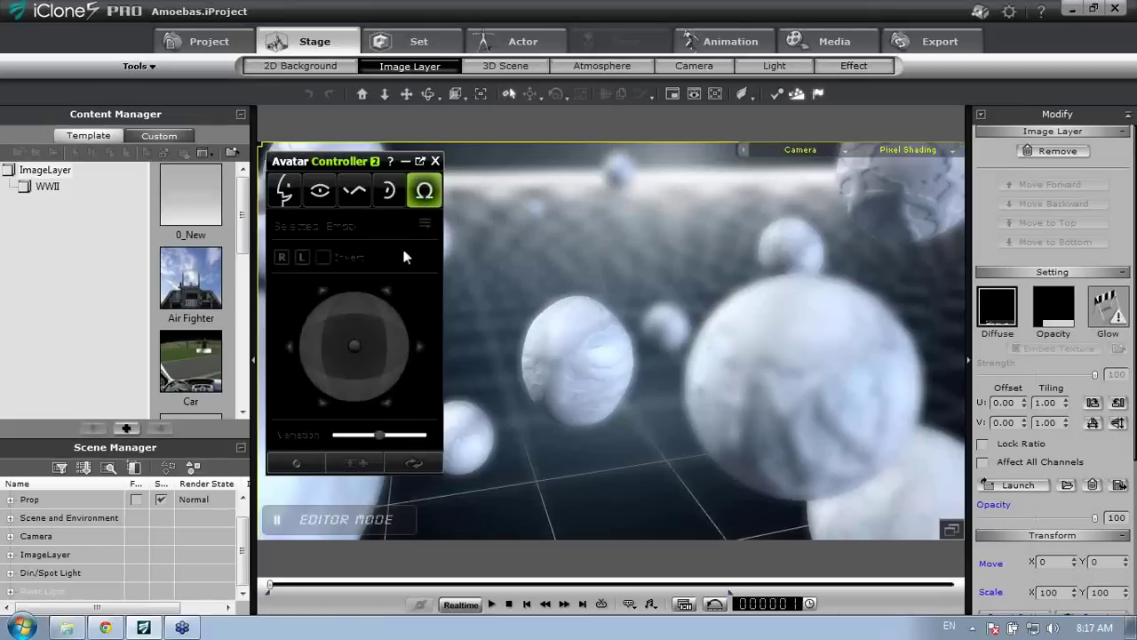
click(295, 193)
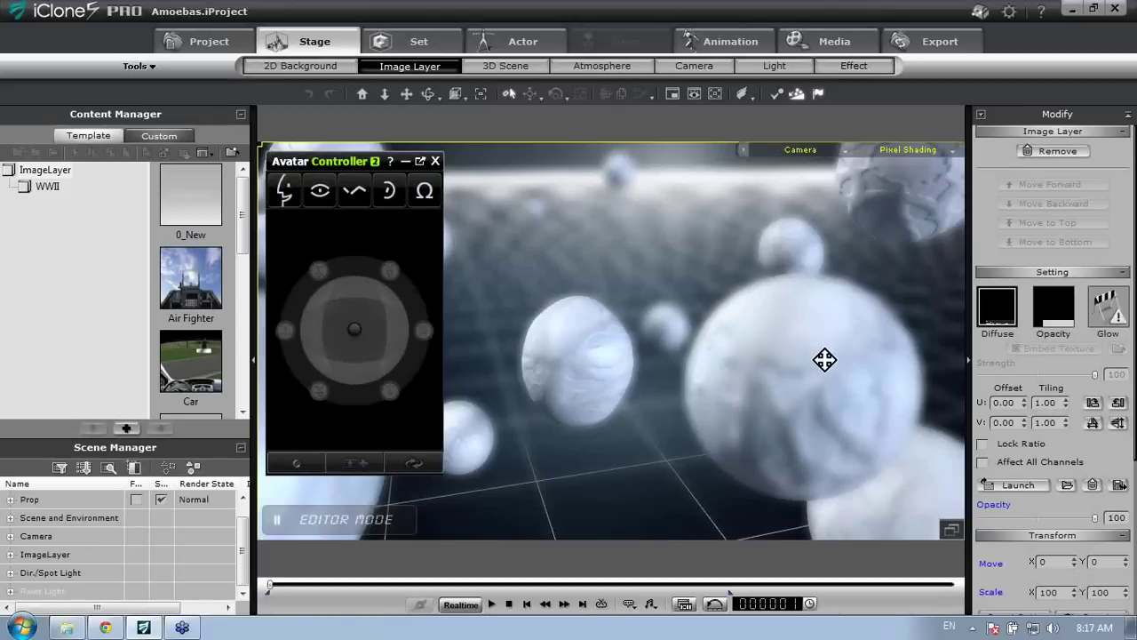
middle_drag(760, 381, 685, 425)
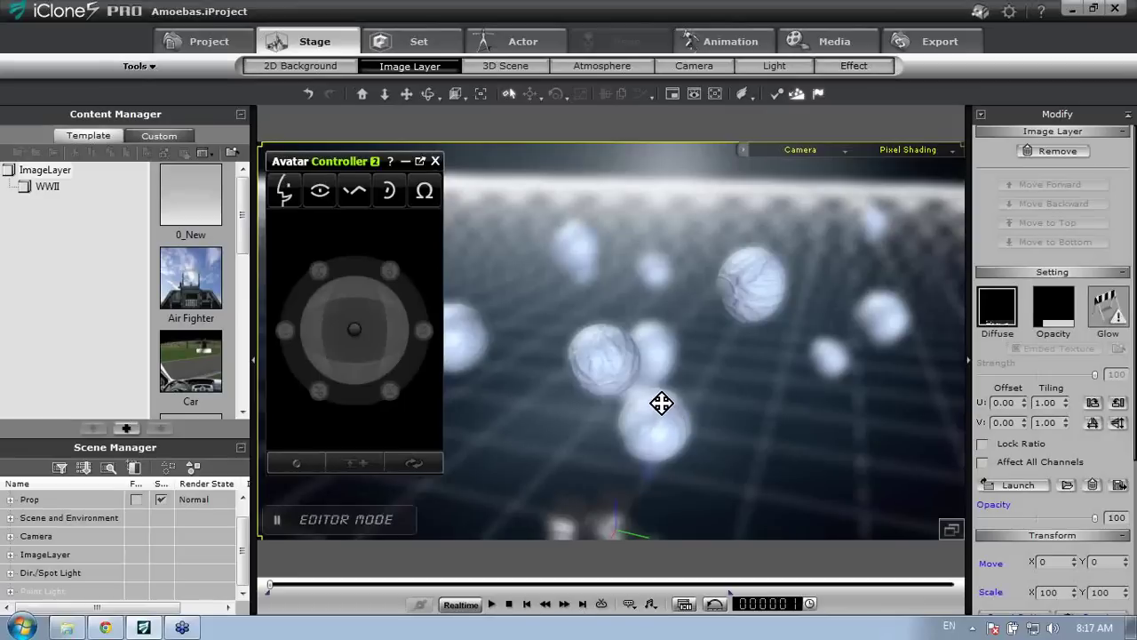
click(419, 199)
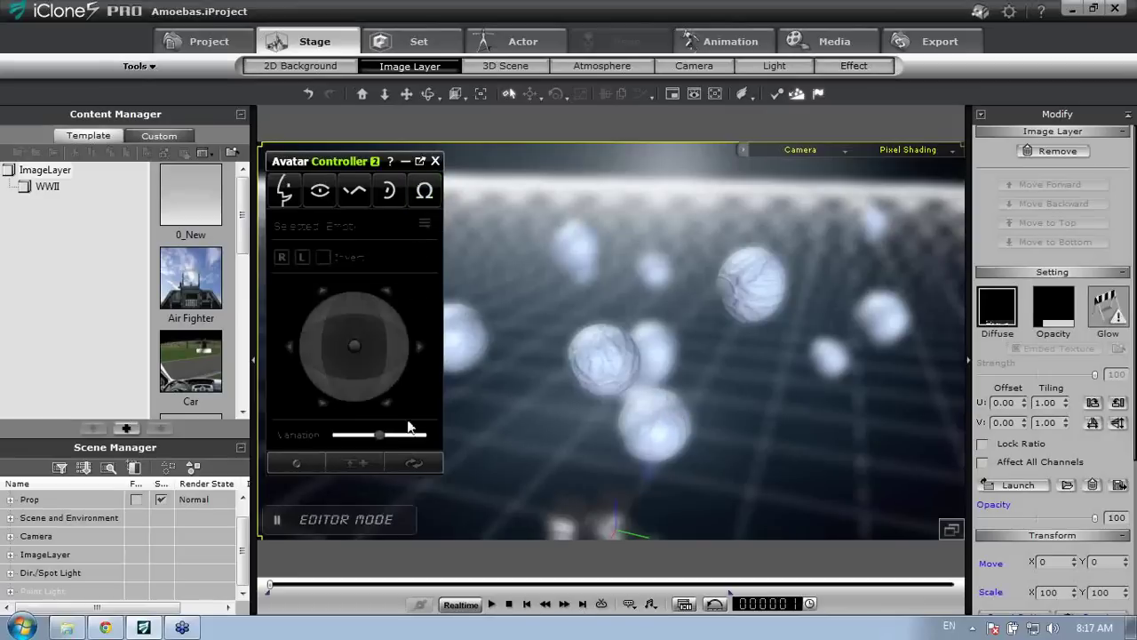
click(438, 161)
Undo the accidental move of the ImageLayer and delete that layer from the scene
drag(725, 453, 668, 407)
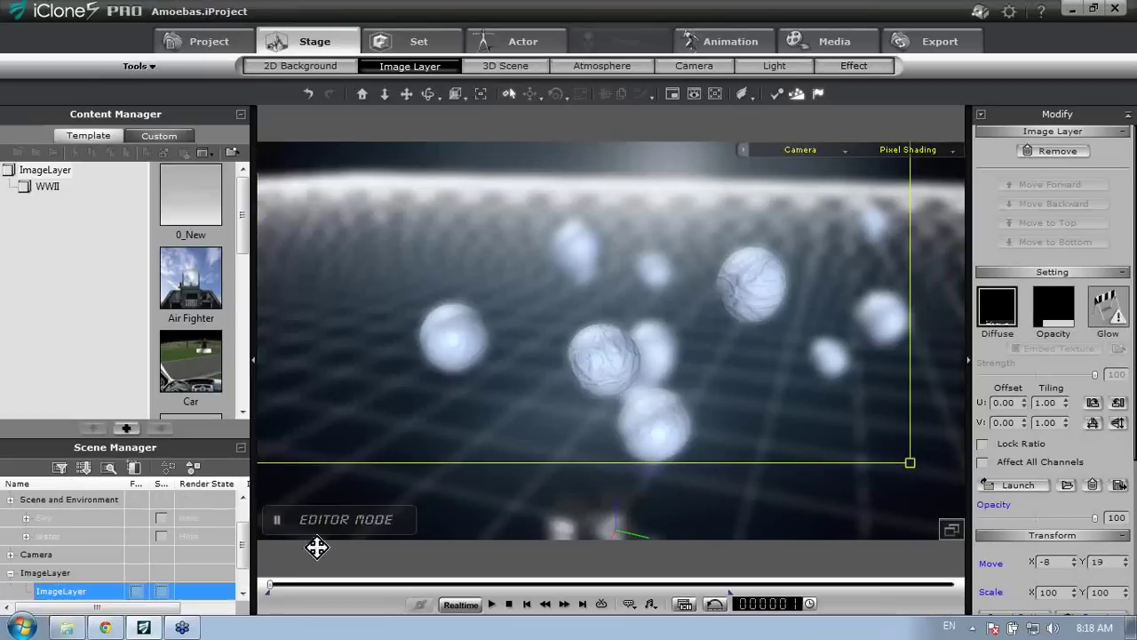
key(ctrl+z)
scroll(241, 544, down, 1)
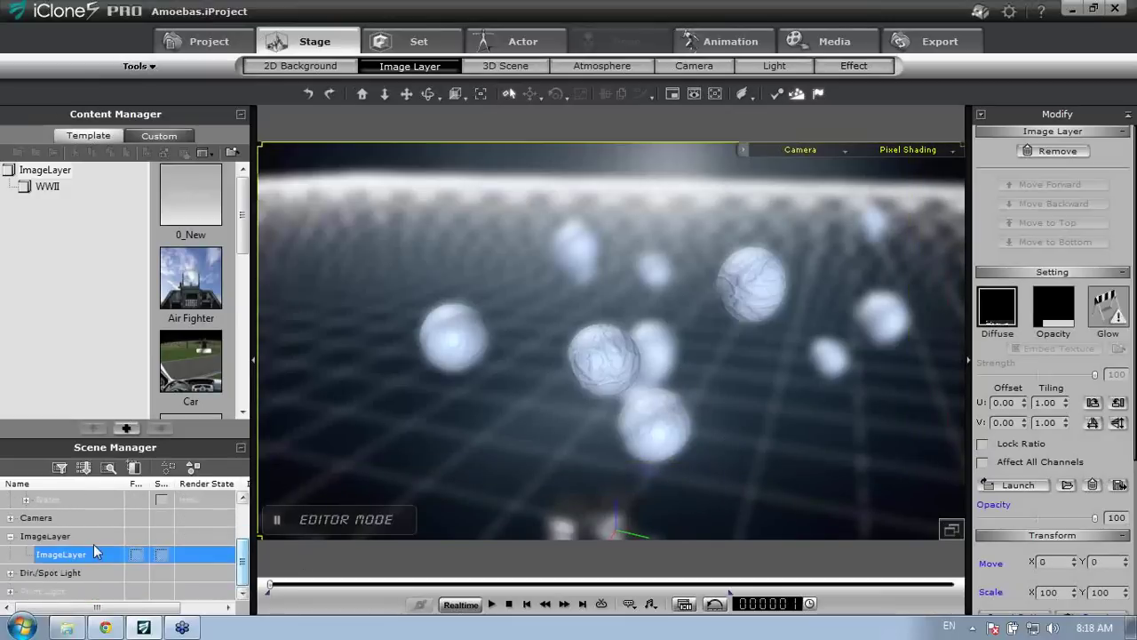
click(11, 537)
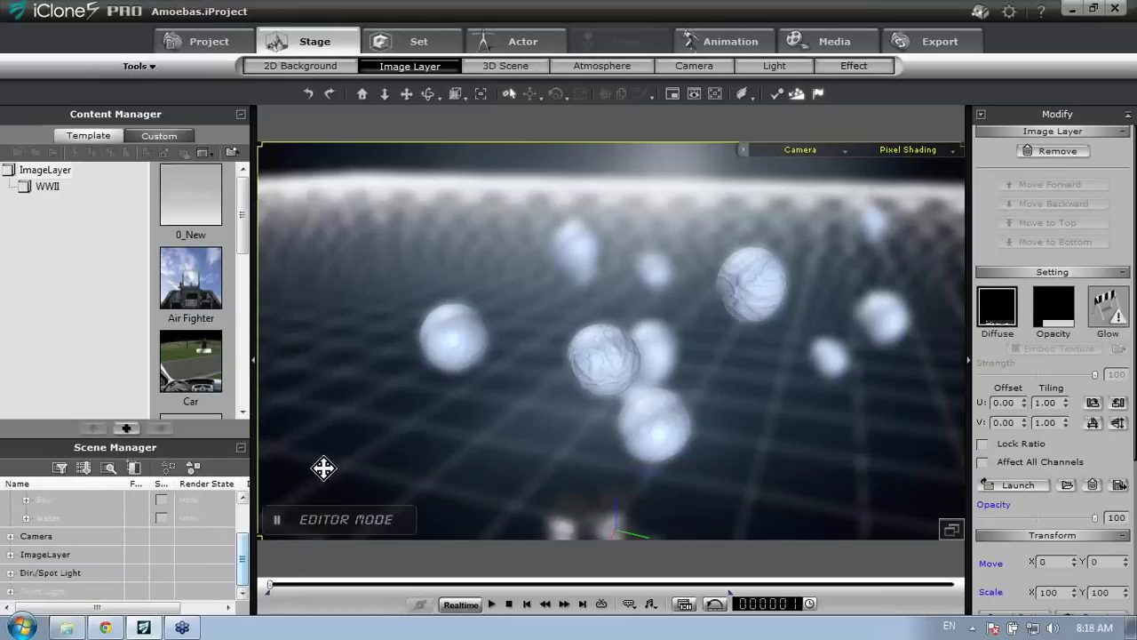
scroll(245, 555, up, 2)
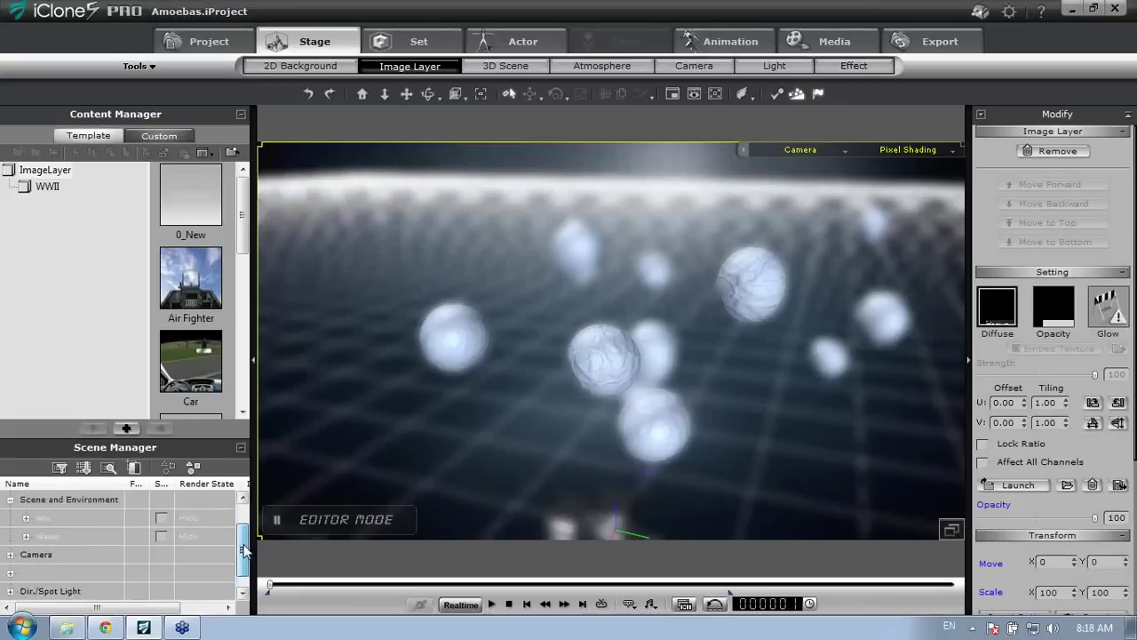
scroll(245, 551, down, 2)
click(10, 555)
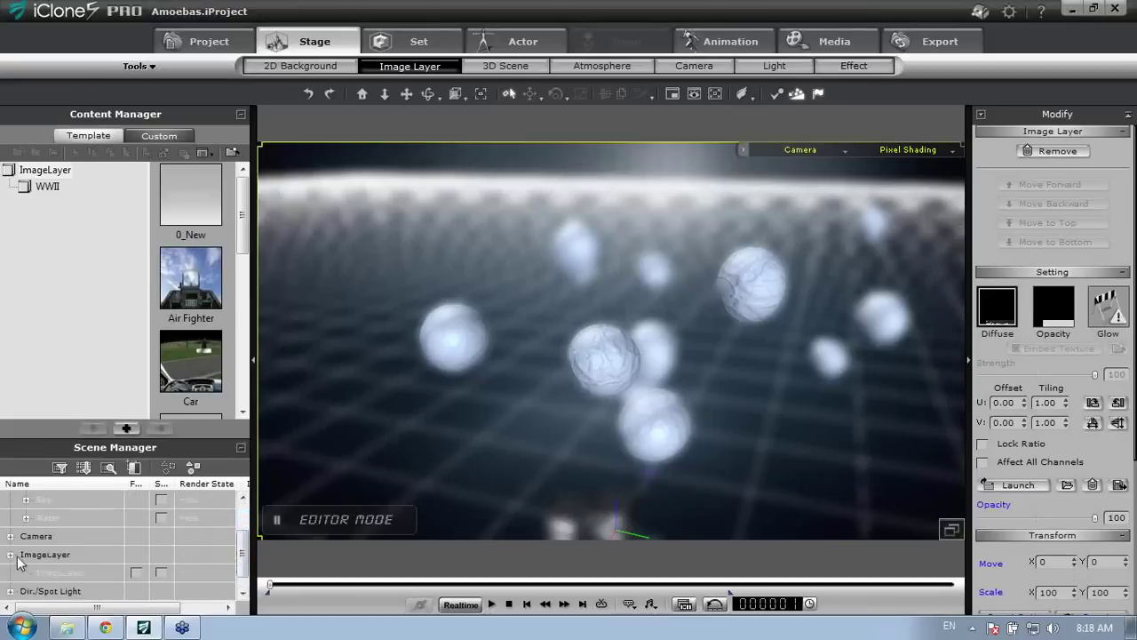
click(90, 572)
key(Delete)
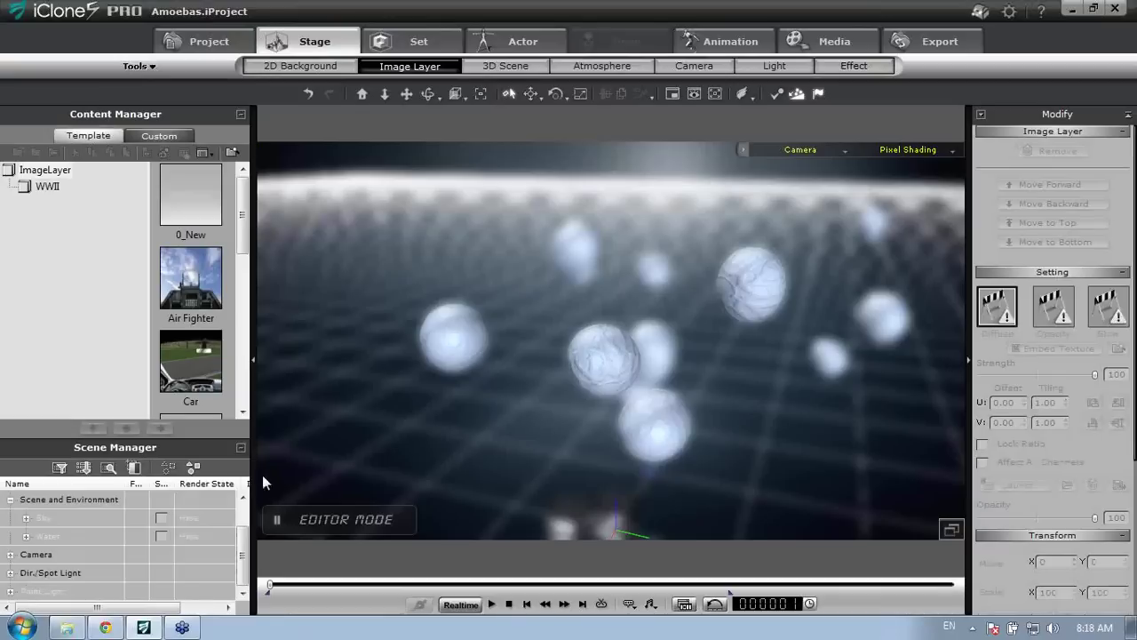
Examine the Water object under Scene and Environment and select the Dummy_Non-human avatar
click(26, 535)
click(56, 553)
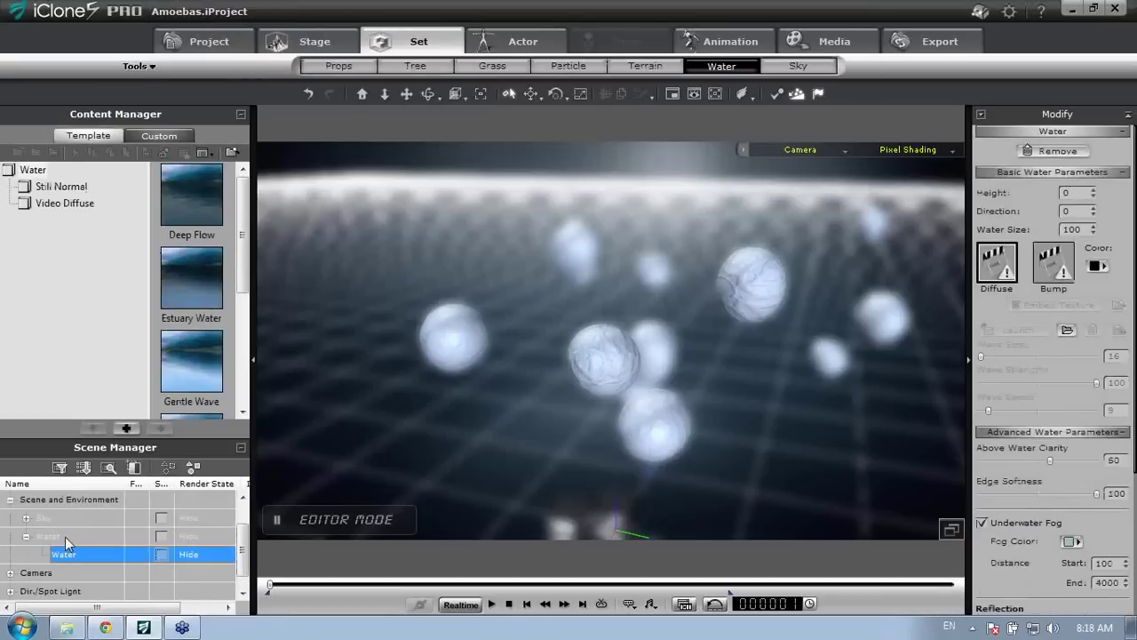
click(11, 499)
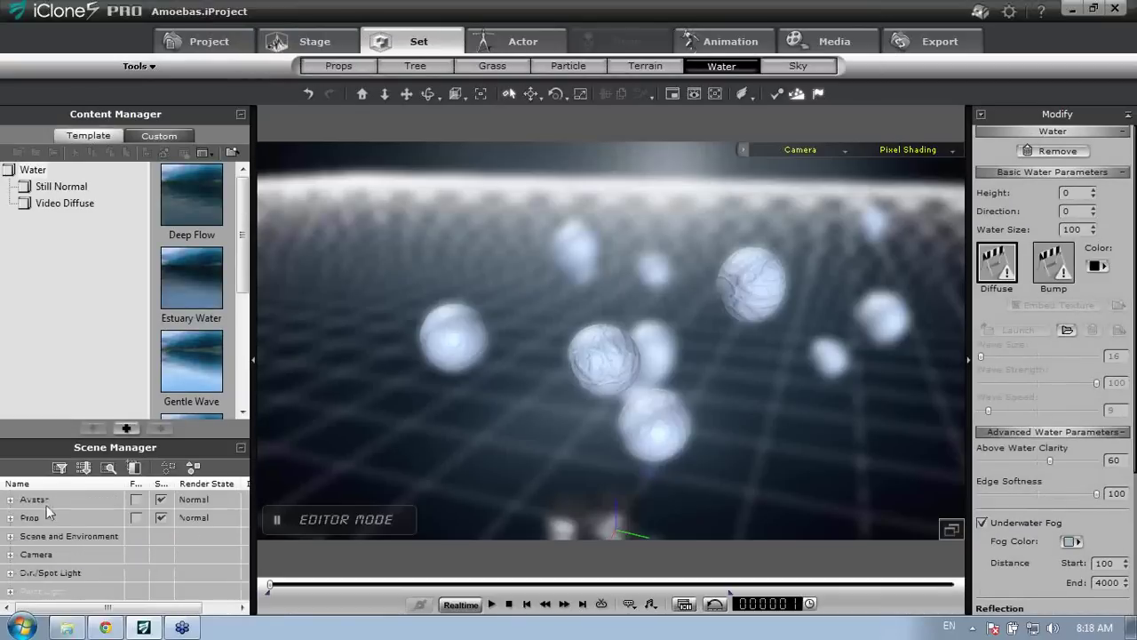
click(11, 501)
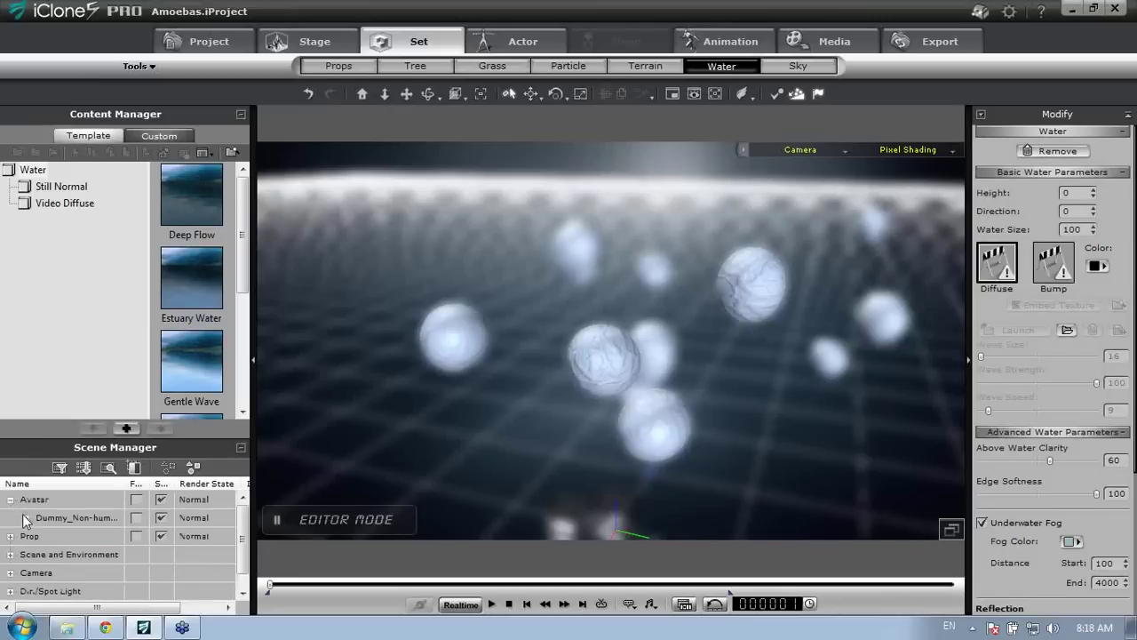
click(54, 519)
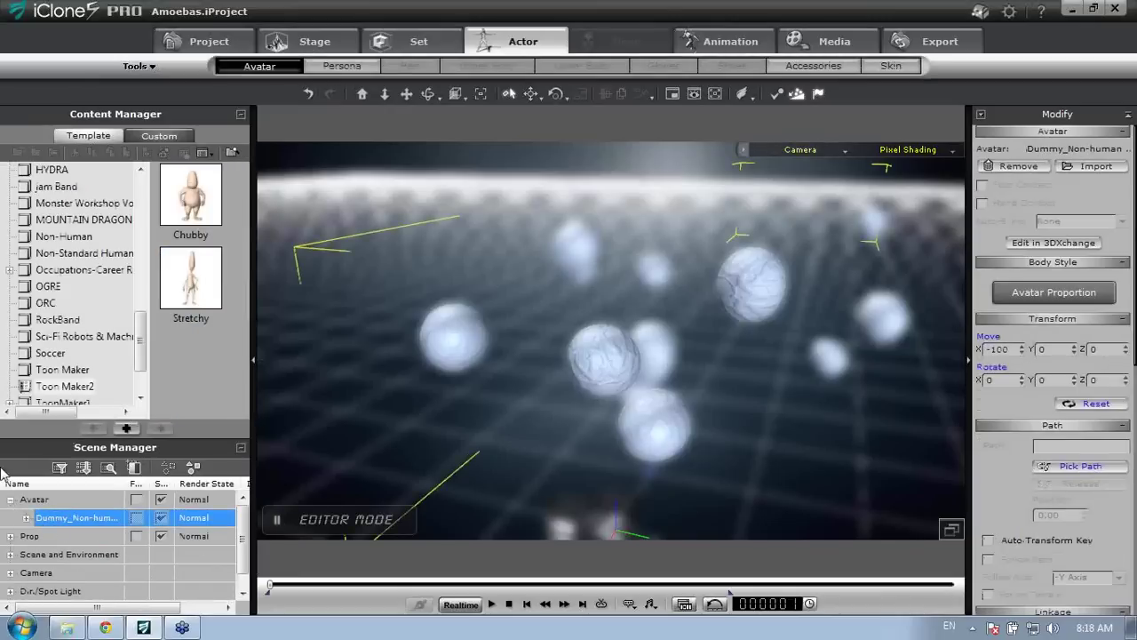
Run the Avatar Controller script of the Puppet Controller cube prop
middle_drag(511, 460, 512, 363)
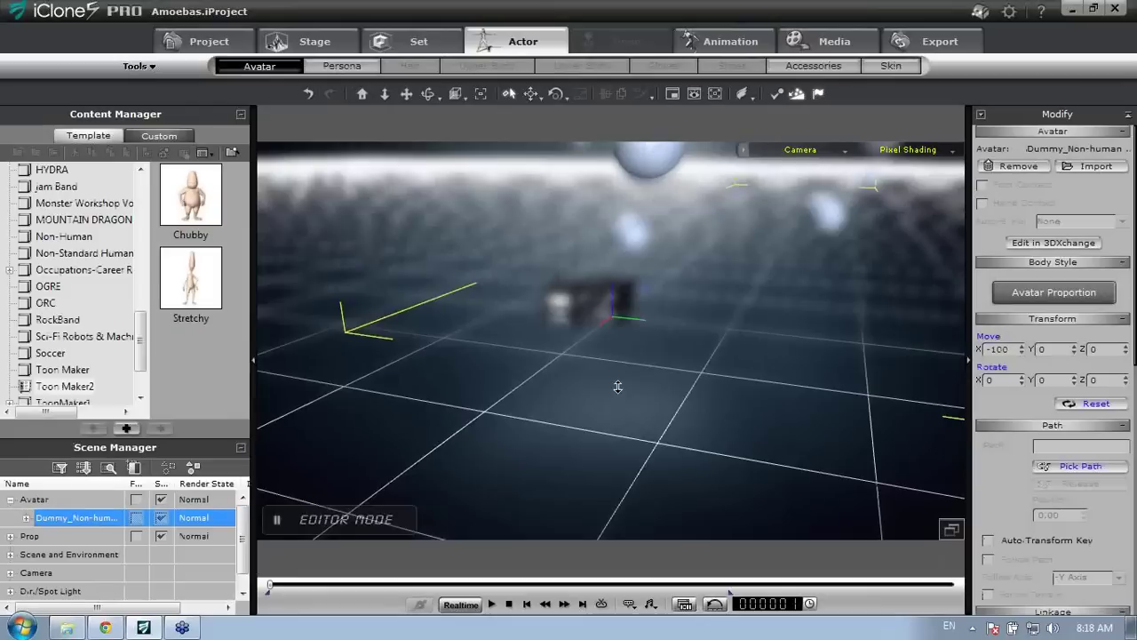
middle_drag(617, 386, 632, 366)
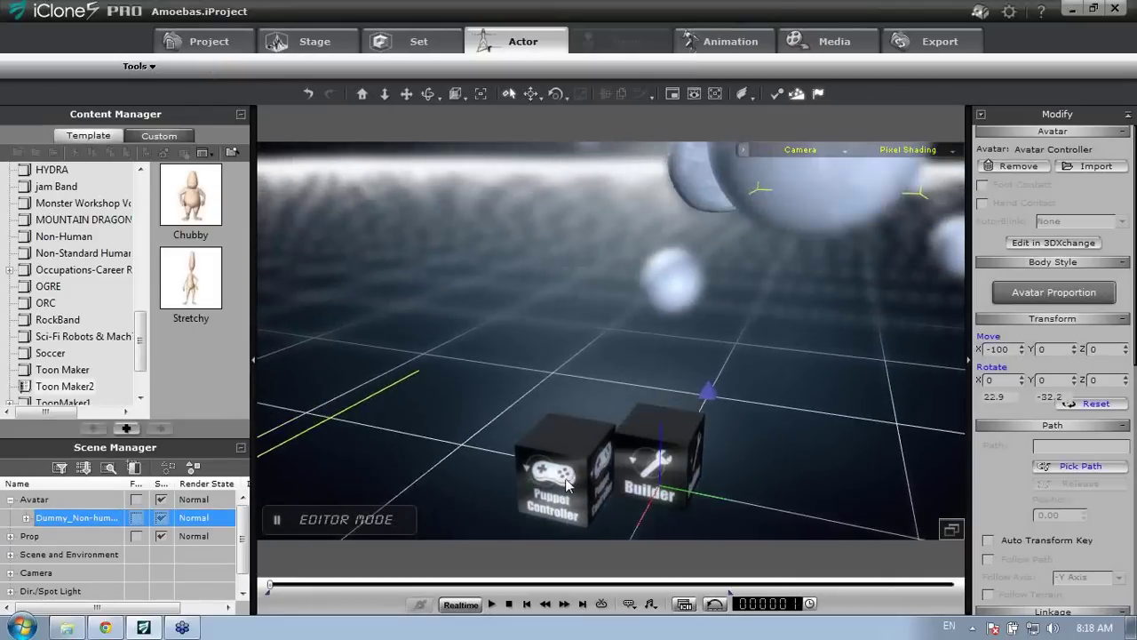
click(566, 484)
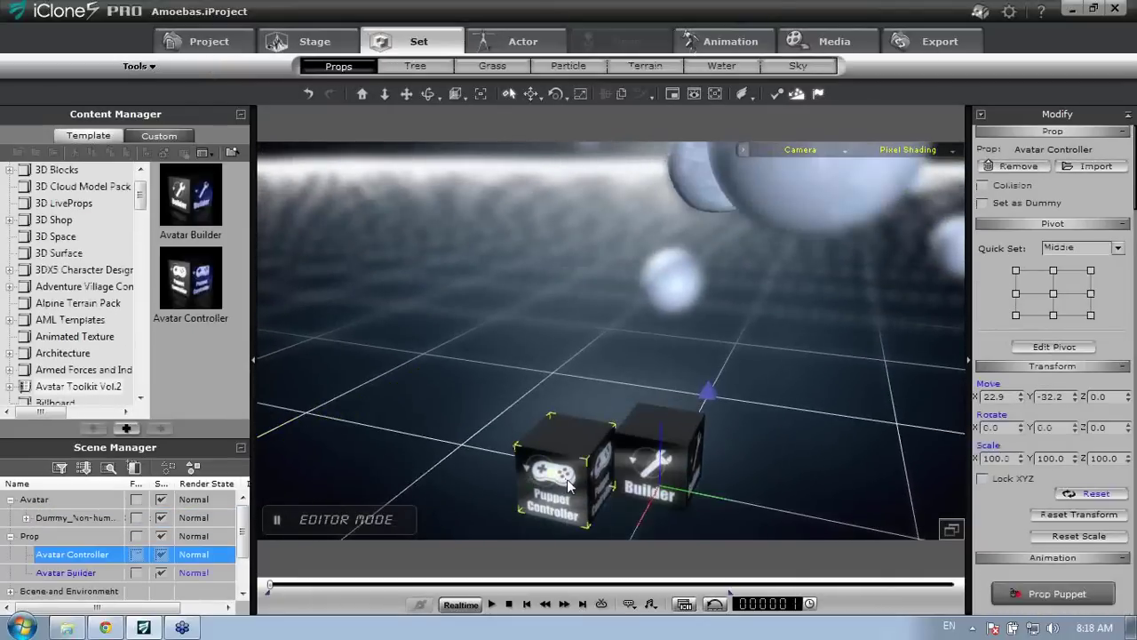
right_click(573, 473)
mouse_move(579, 466)
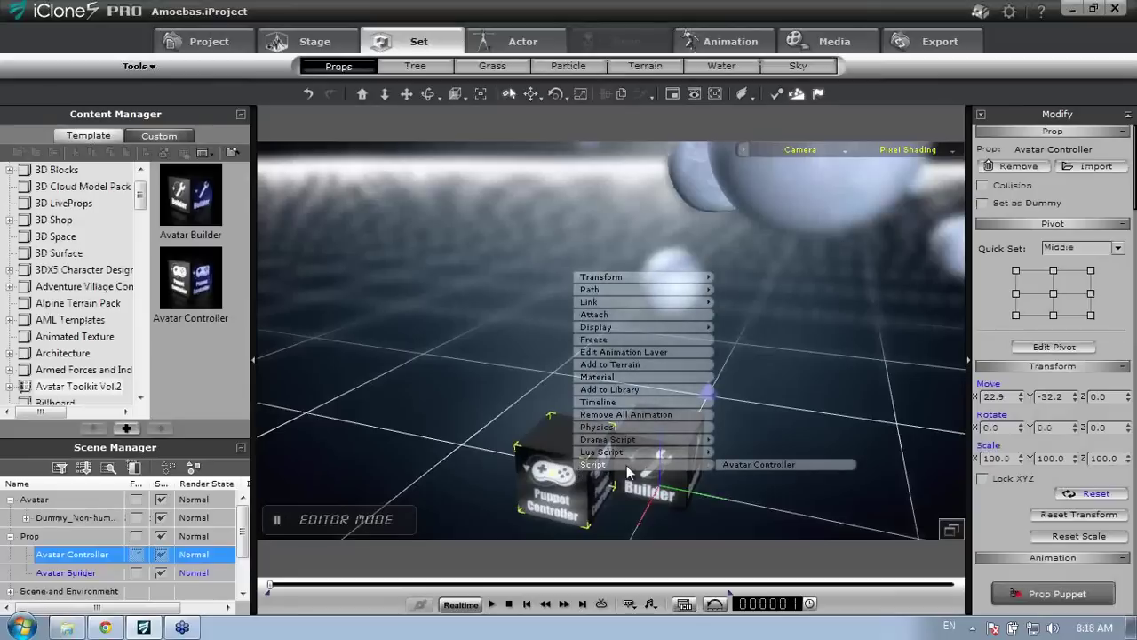
click(745, 467)
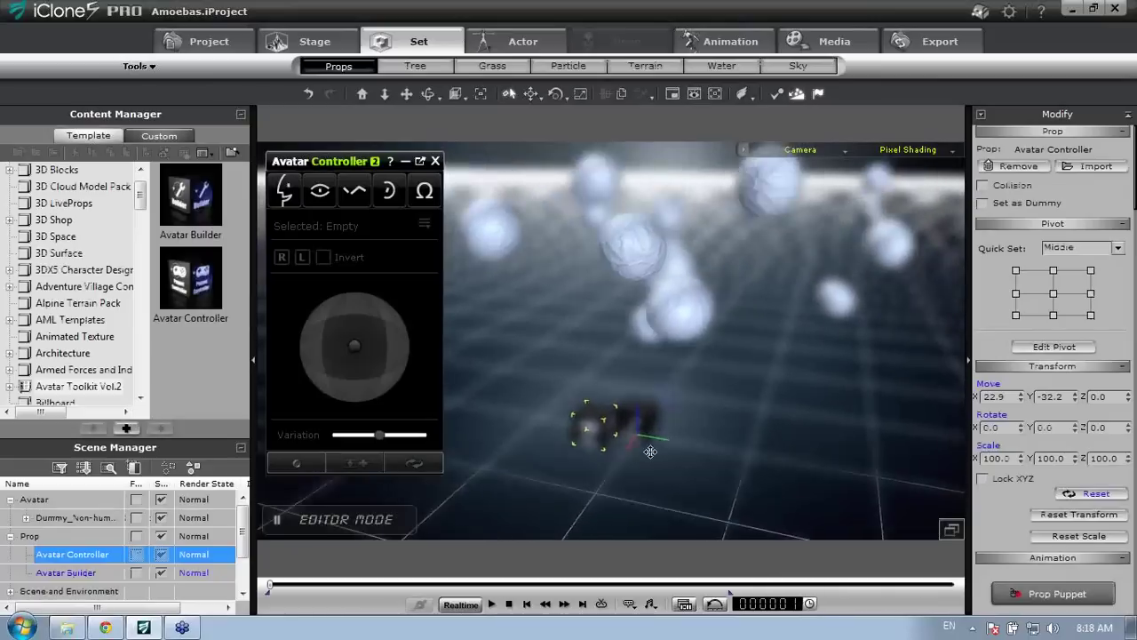
Select the Ball_2 sphere in the viewport to activate the Avatar Controller for the dummy's accessories
click(634, 301)
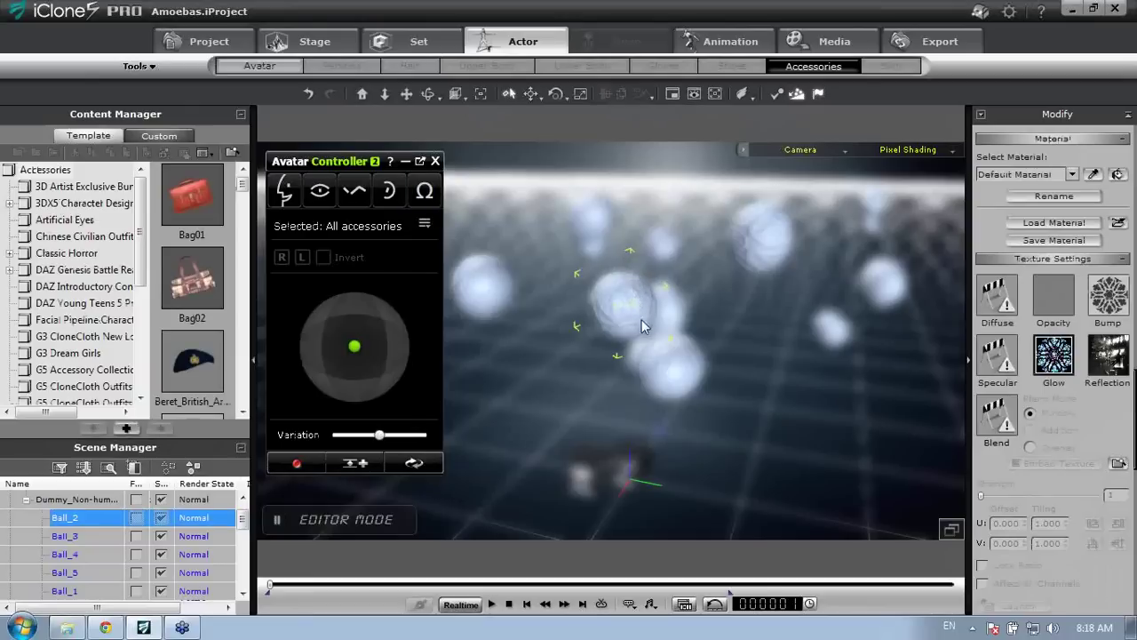
middle_drag(767, 397, 808, 362)
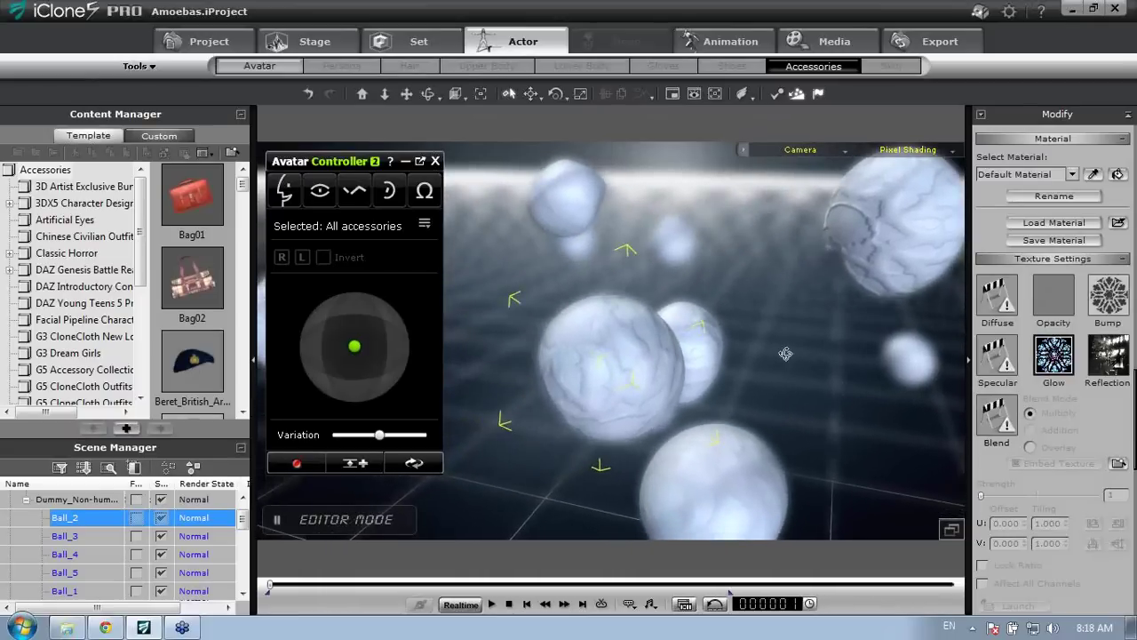
right_drag(786, 354, 534, 394)
mouse_move(665, 377)
right_down()
mouse_move(640, 384)
mouse_move(661, 382)
right_up()
right_drag(744, 389, 843, 379)
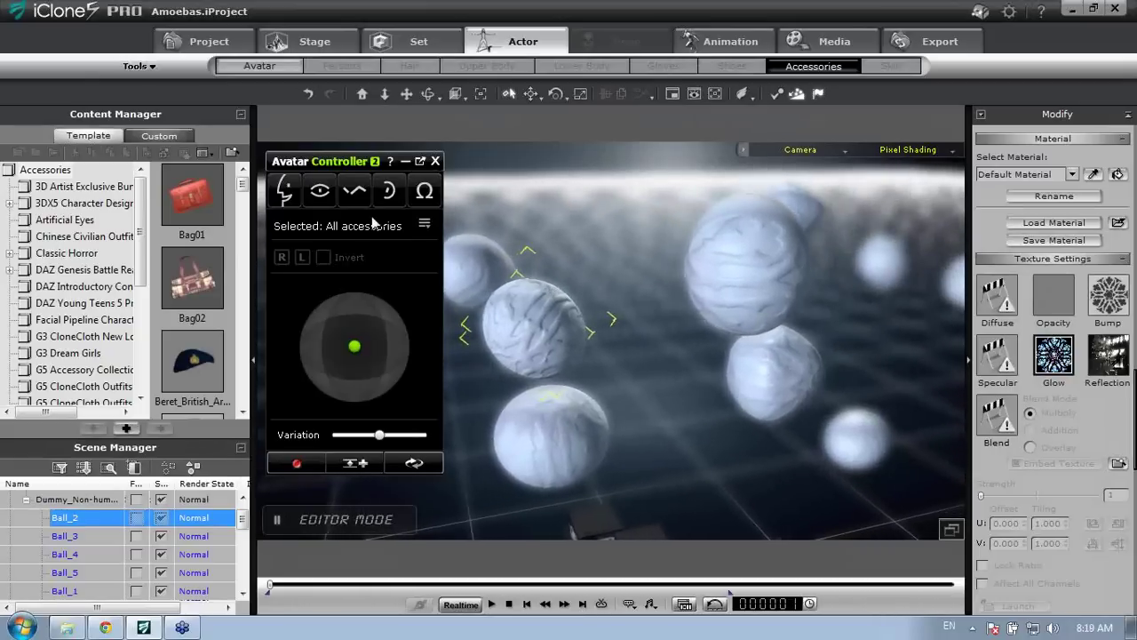
Preview the Avatar Controller's accessory puppeteering on all accessories and look through the eyes mode
click(289, 198)
click(432, 204)
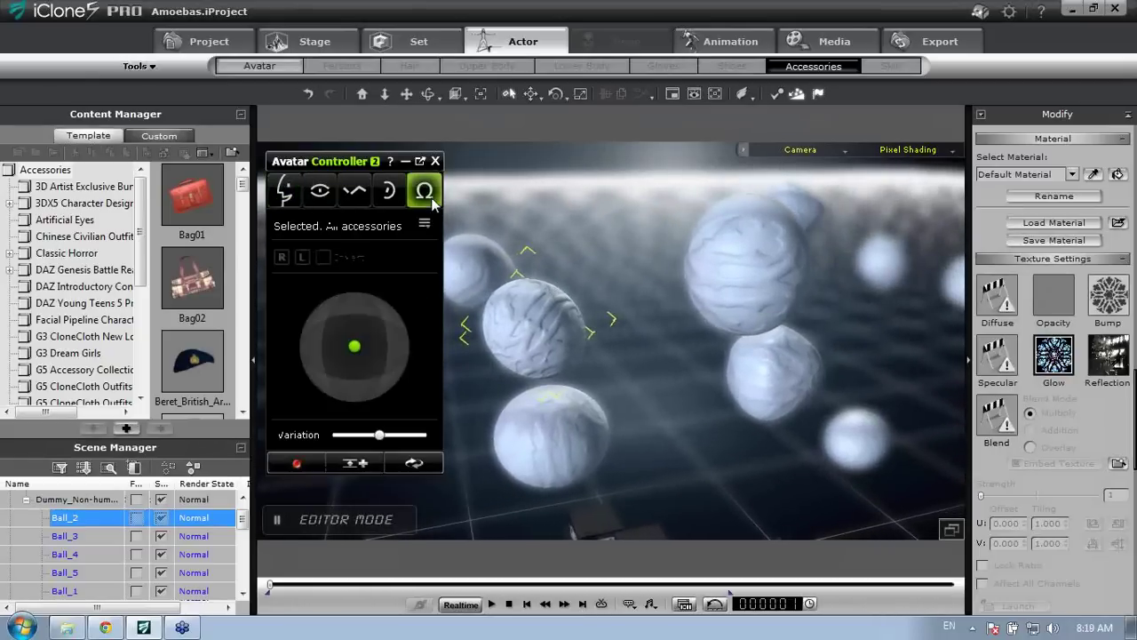
drag(356, 355, 363, 330)
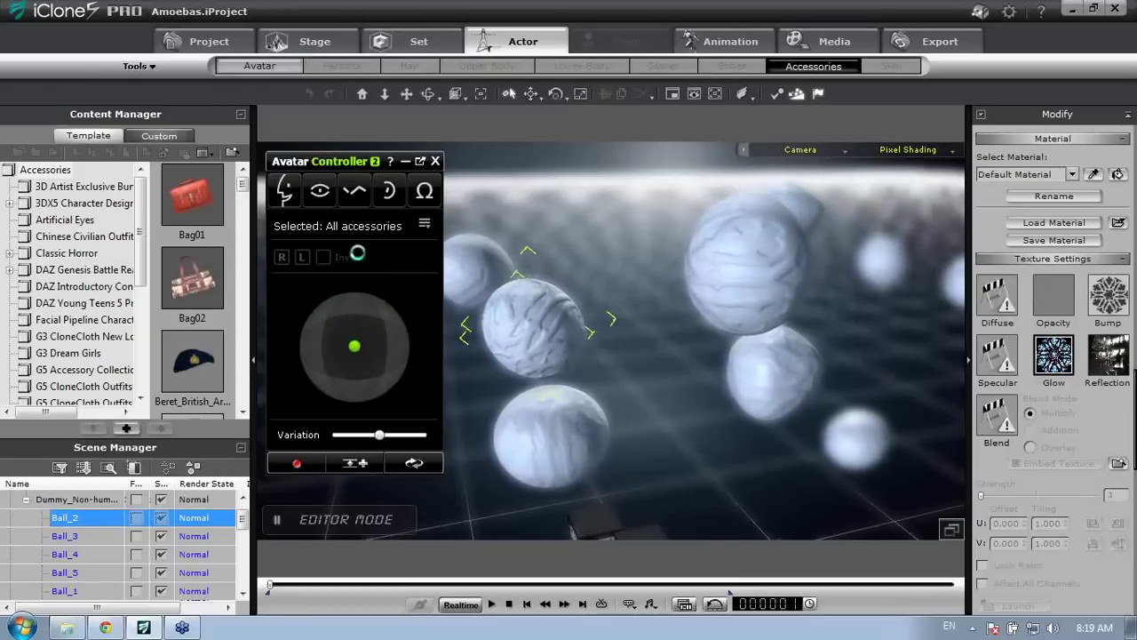
click(362, 202)
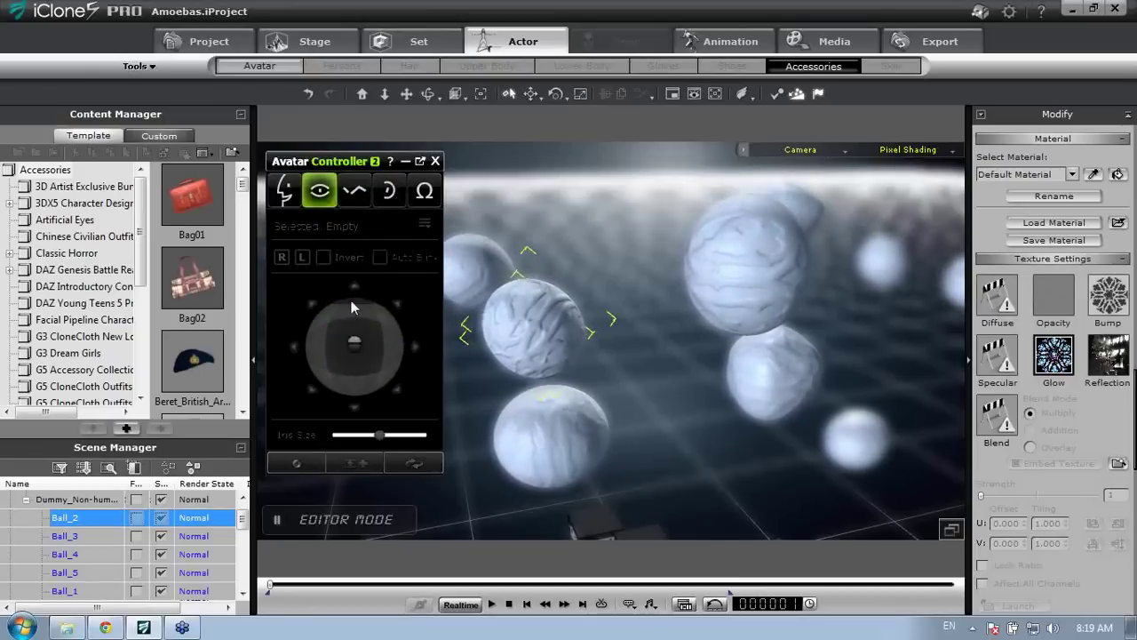
click(323, 200)
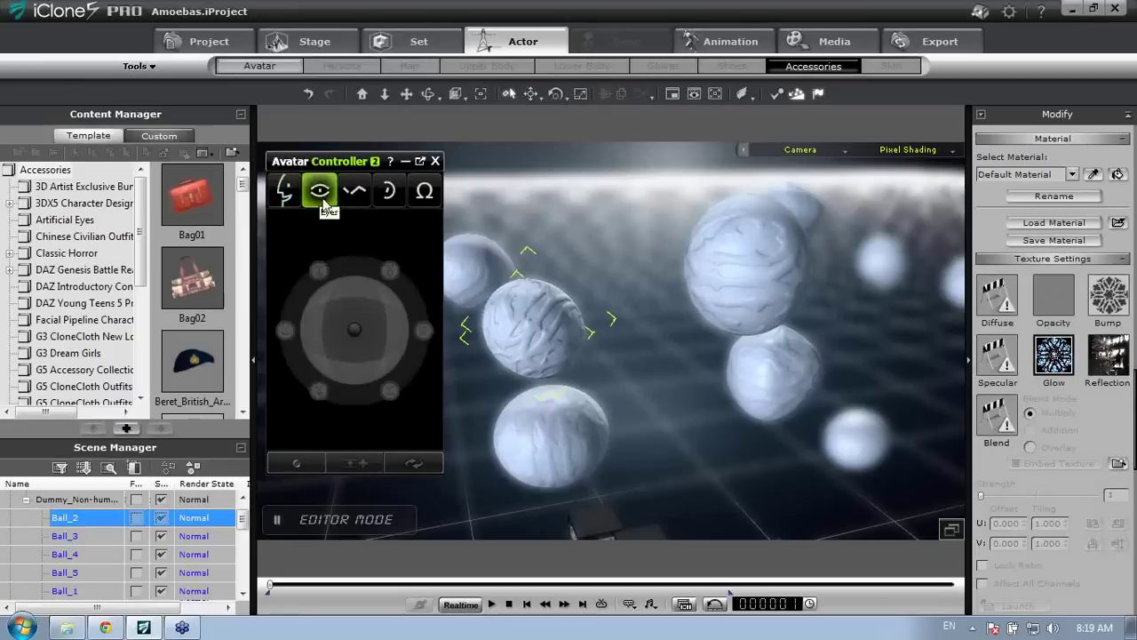
click(424, 190)
mouse_move(354, 355)
mouse_down()
mouse_move(375, 334)
mouse_move(370, 410)
mouse_move(302, 327)
mouse_move(366, 402)
mouse_move(399, 322)
mouse_move(373, 333)
mouse_move(366, 355)
mouse_move(361, 336)
mouse_move(355, 345)
mouse_up()
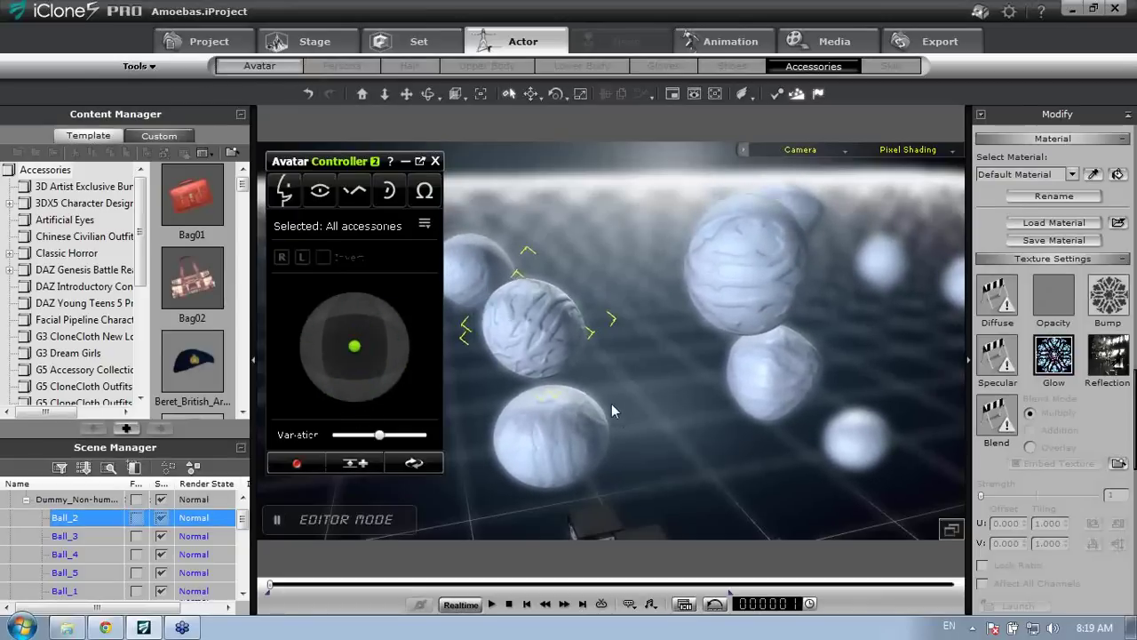
Run the Avatar Builder script from the Builder cube prop and minimize the Avatar Controller window
middle_drag(698, 446, 707, 325)
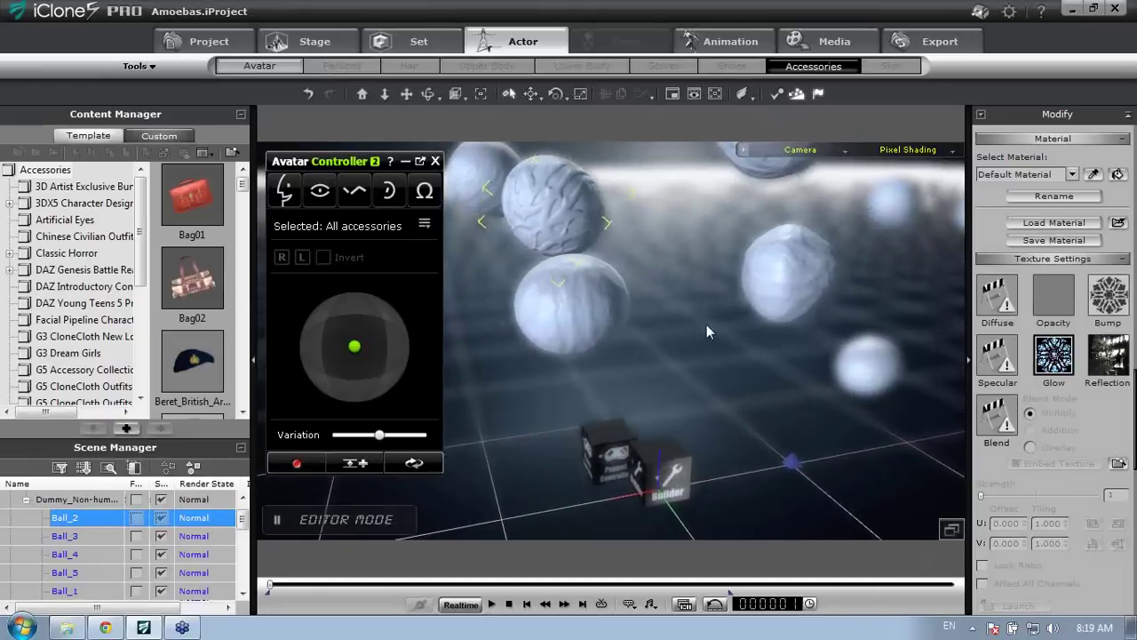
scroll(685, 480, up, 3)
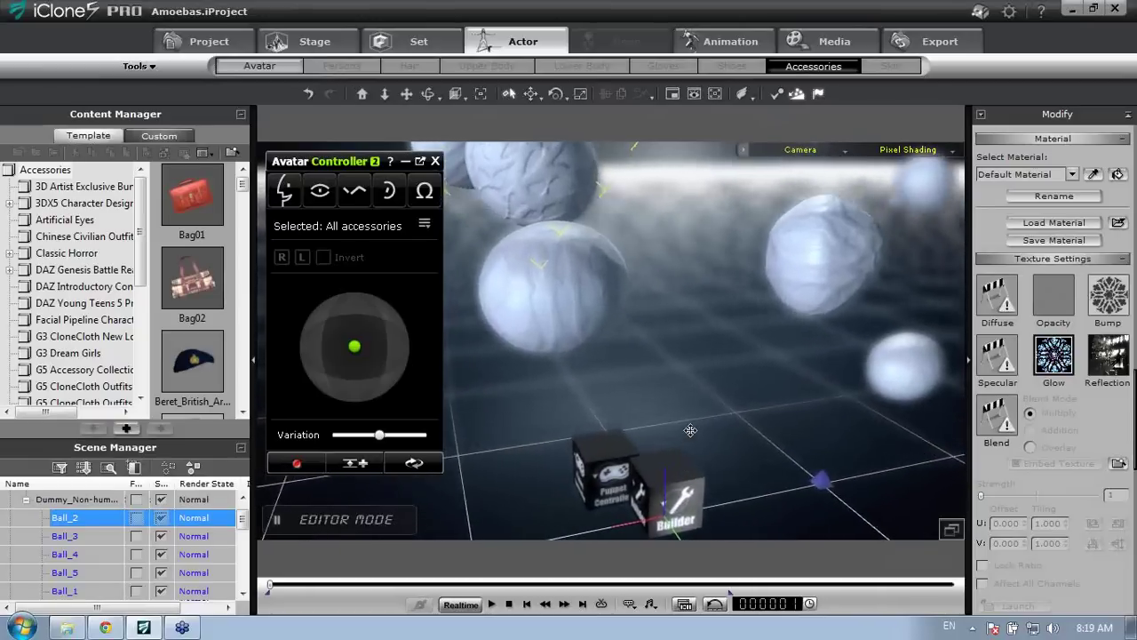
middle_drag(687, 502, 688, 474)
click(691, 475)
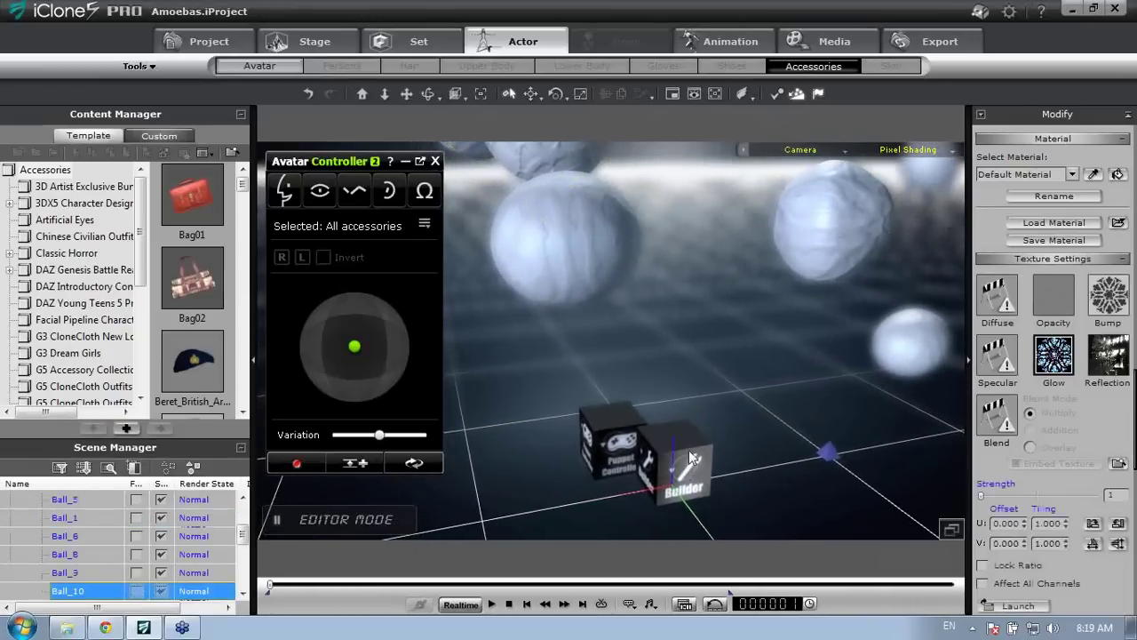
click(691, 457)
right_click(684, 450)
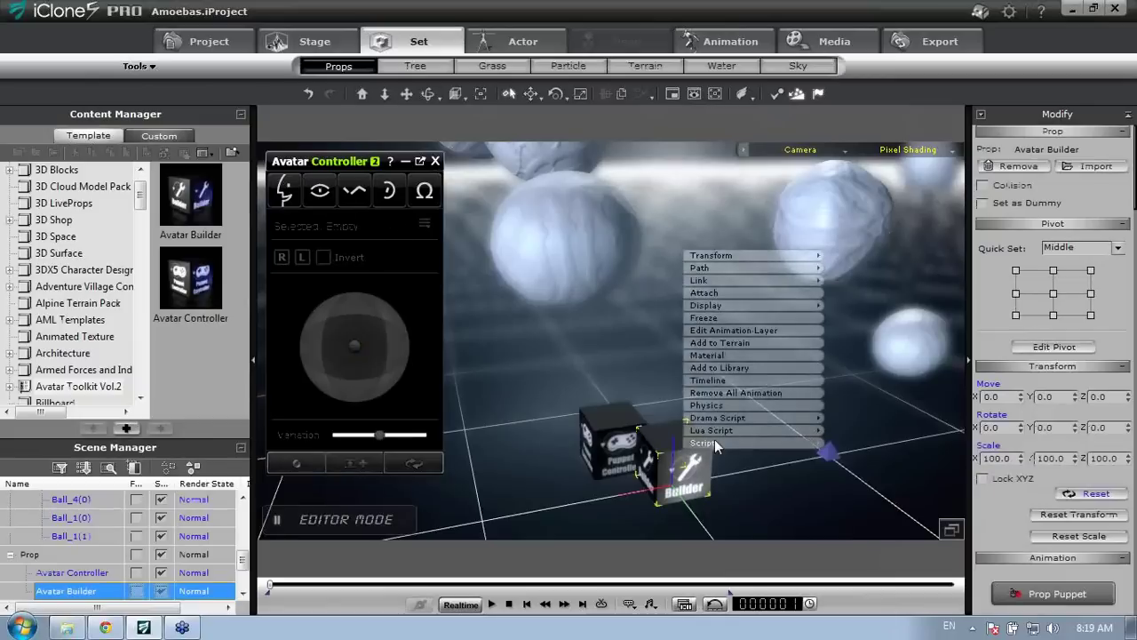
mouse_move(715, 441)
click(665, 446)
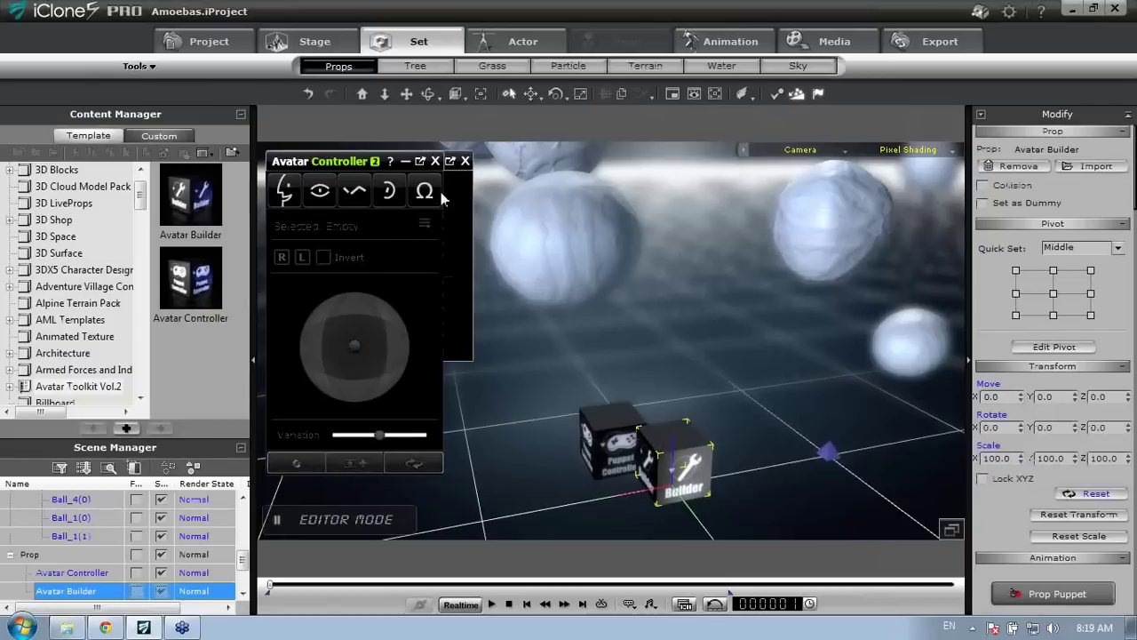
click(405, 164)
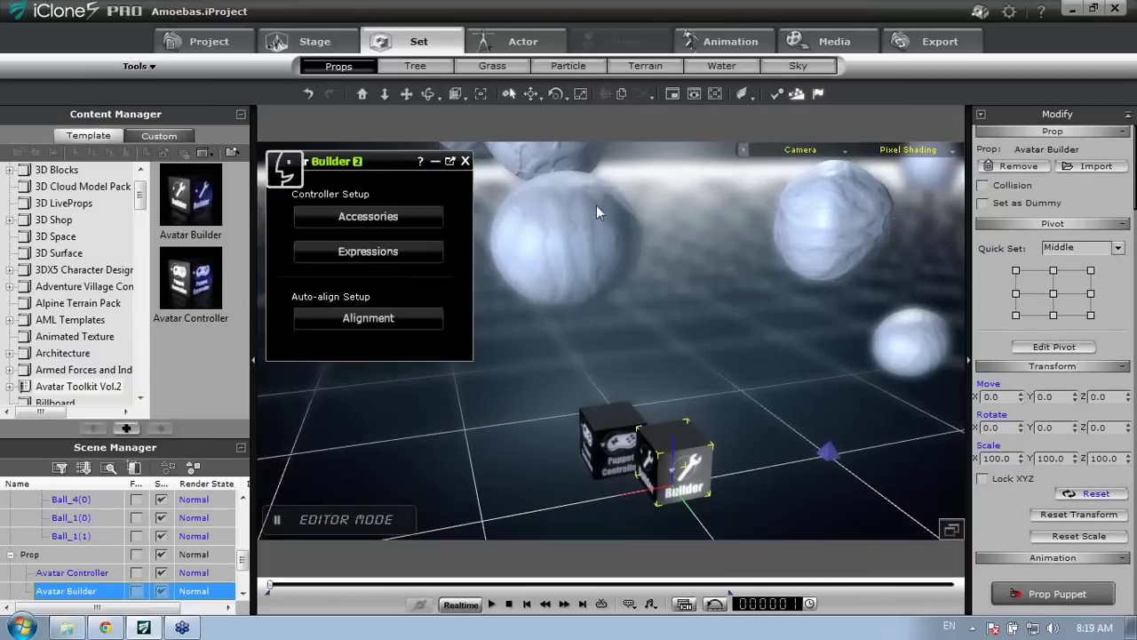
Select the Ball_2 sphere and open the Avatar Builder's accessories controller setup for it
middle_drag(633, 298, 627, 333)
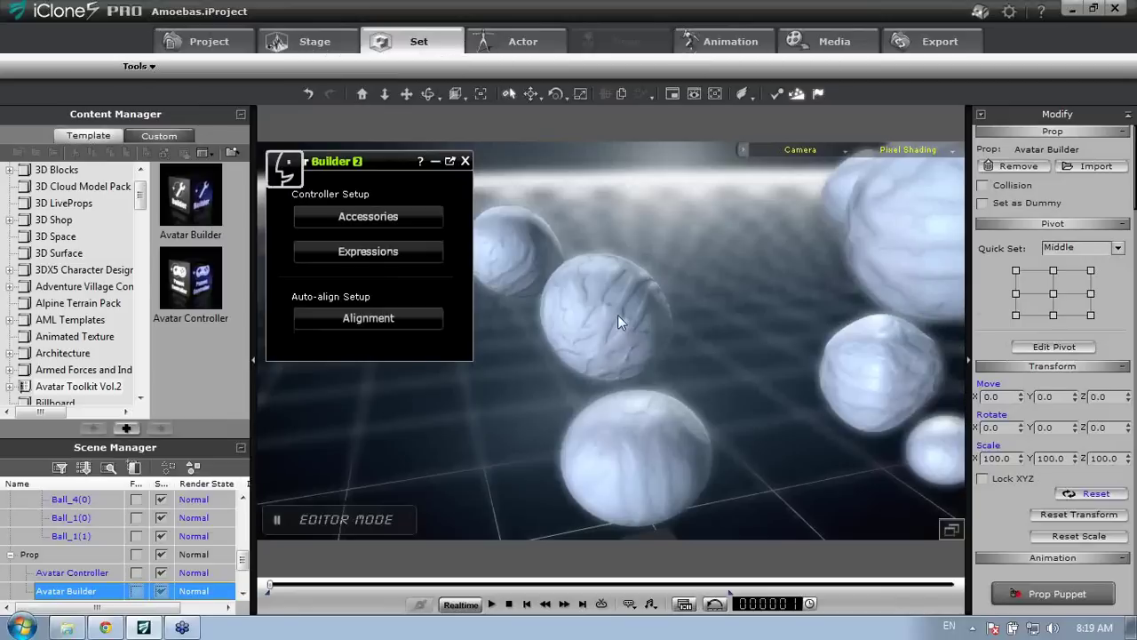
click(618, 315)
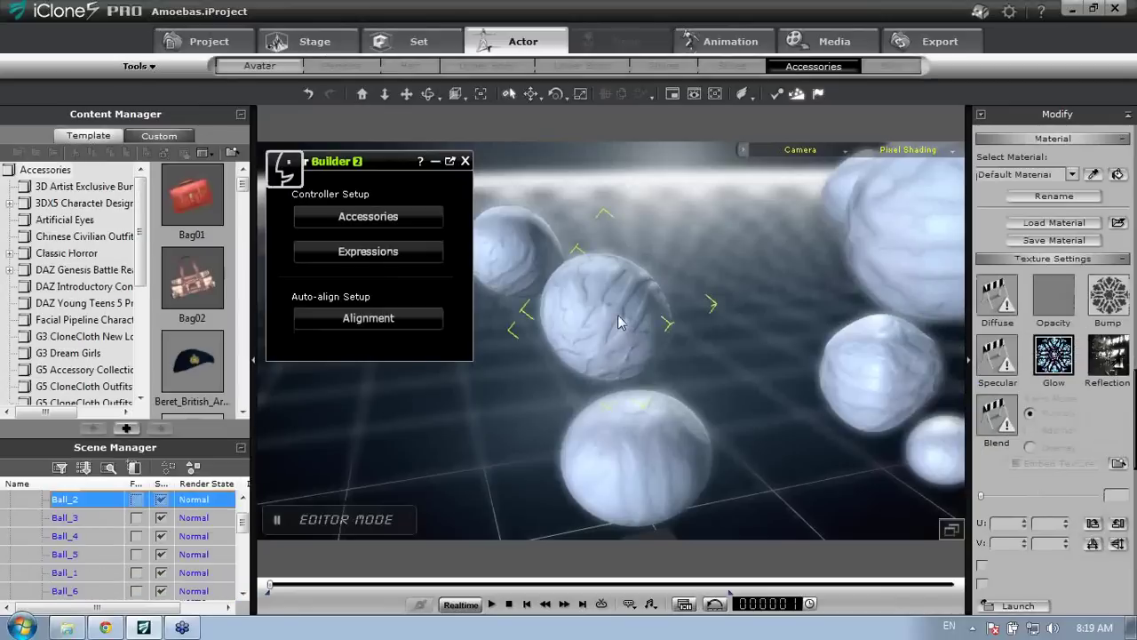
click(395, 223)
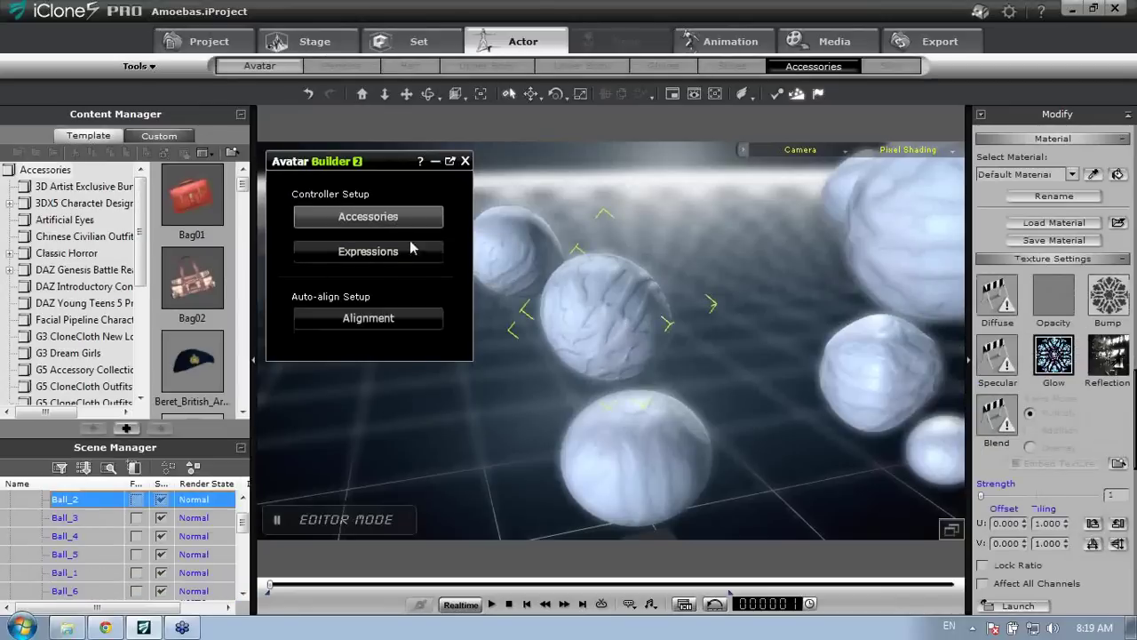
click(605, 301)
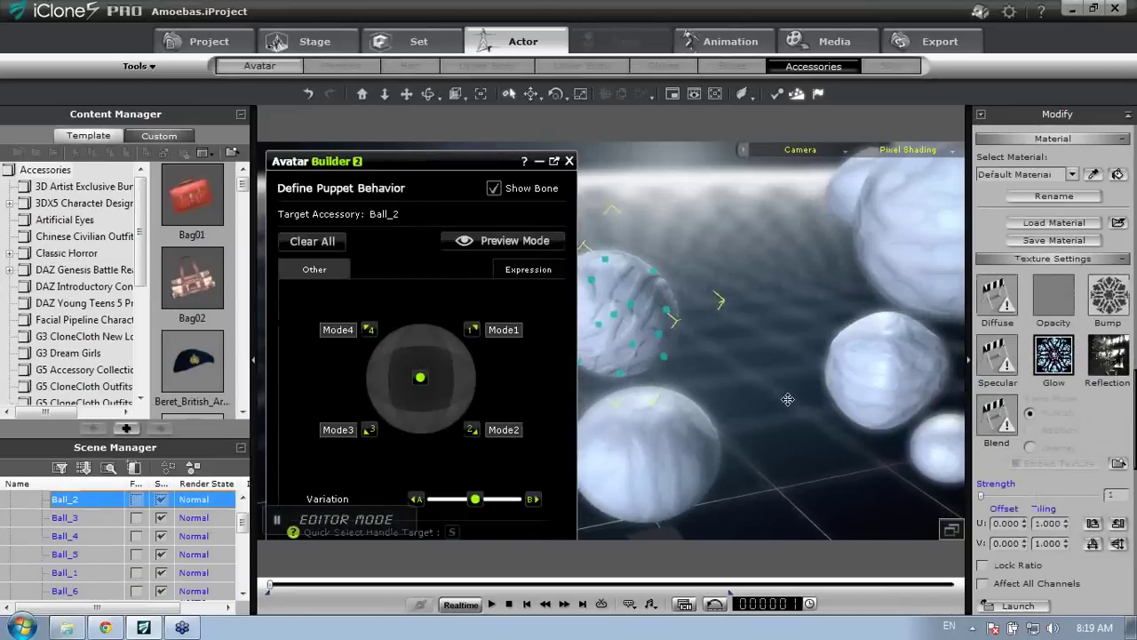
Detach the Avatar Builder into a floating window and place it beside the enlarged view of Ball_2
click(554, 162)
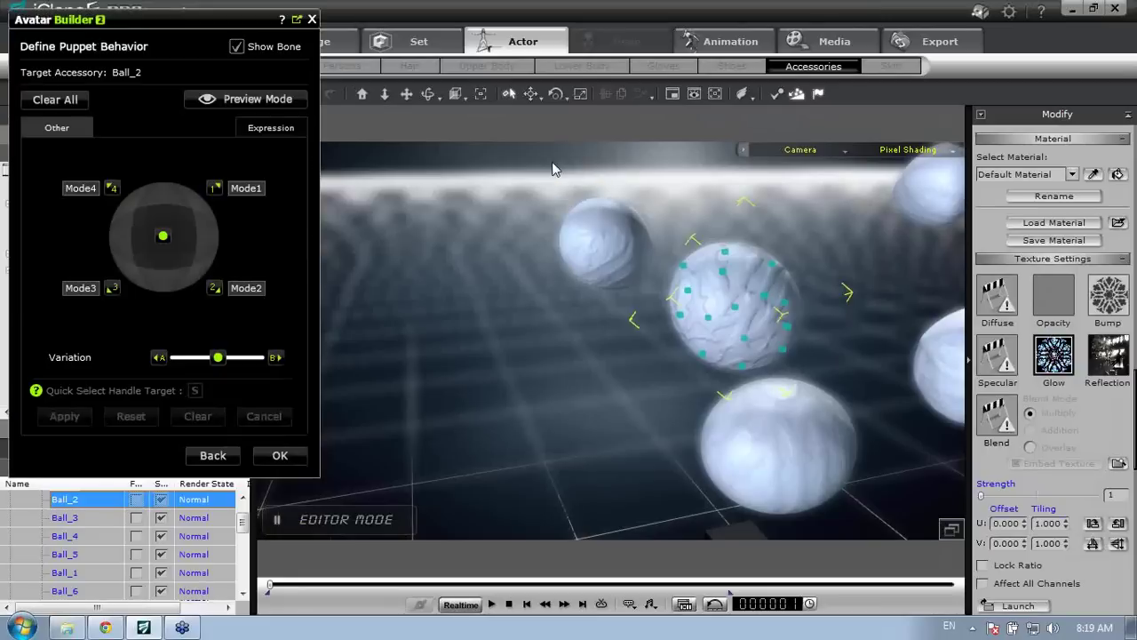
drag(205, 16, 417, 48)
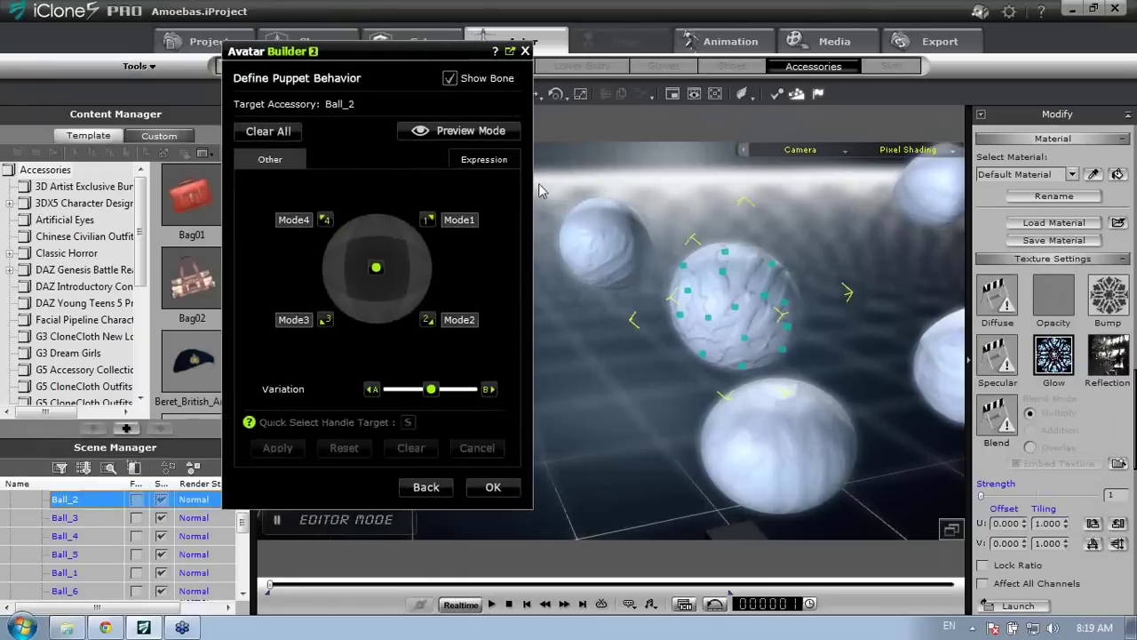
scroll(869, 355, up, 5)
middle_drag(737, 378, 669, 406)
scroll(669, 405, down, 5)
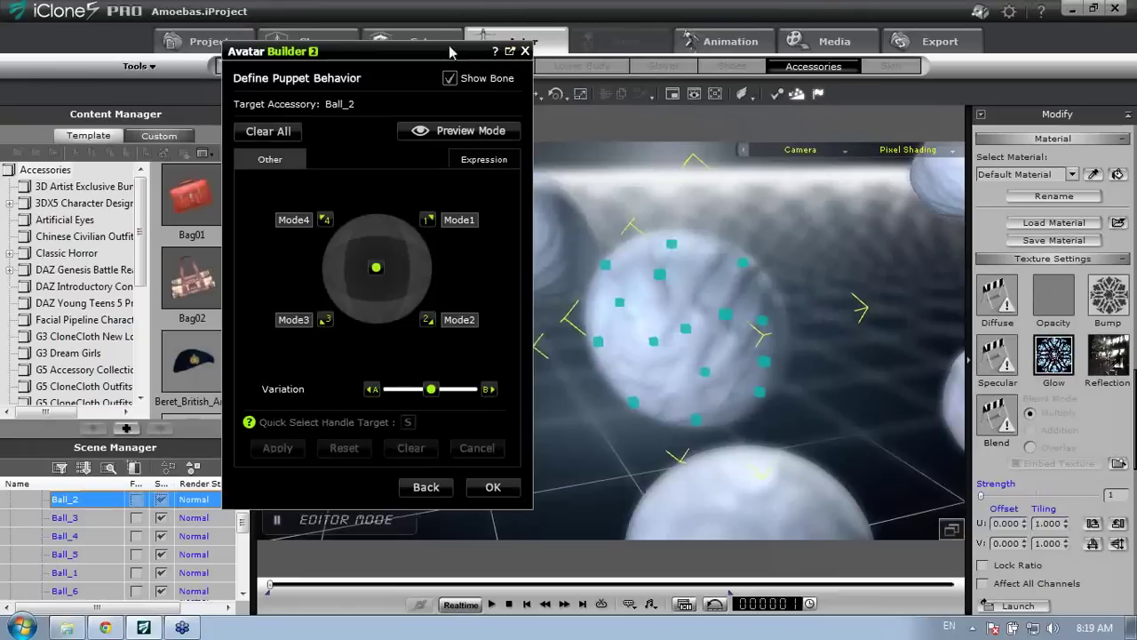
drag(449, 57, 447, 95)
Turn off Depth of Field in the stage camera settings
click(309, 41)
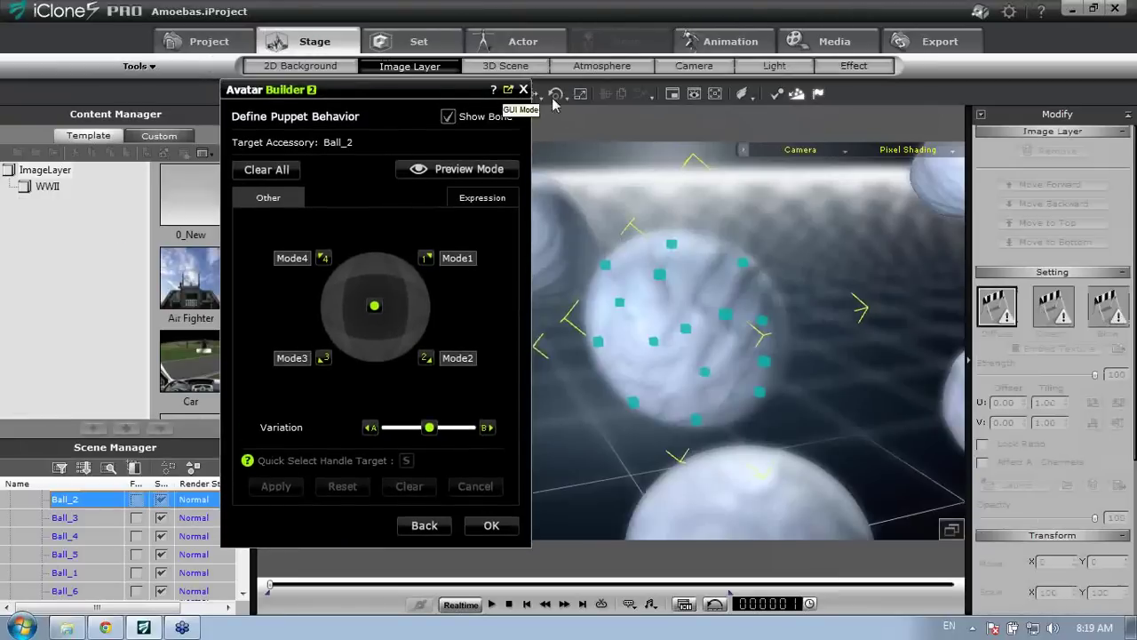
click(601, 65)
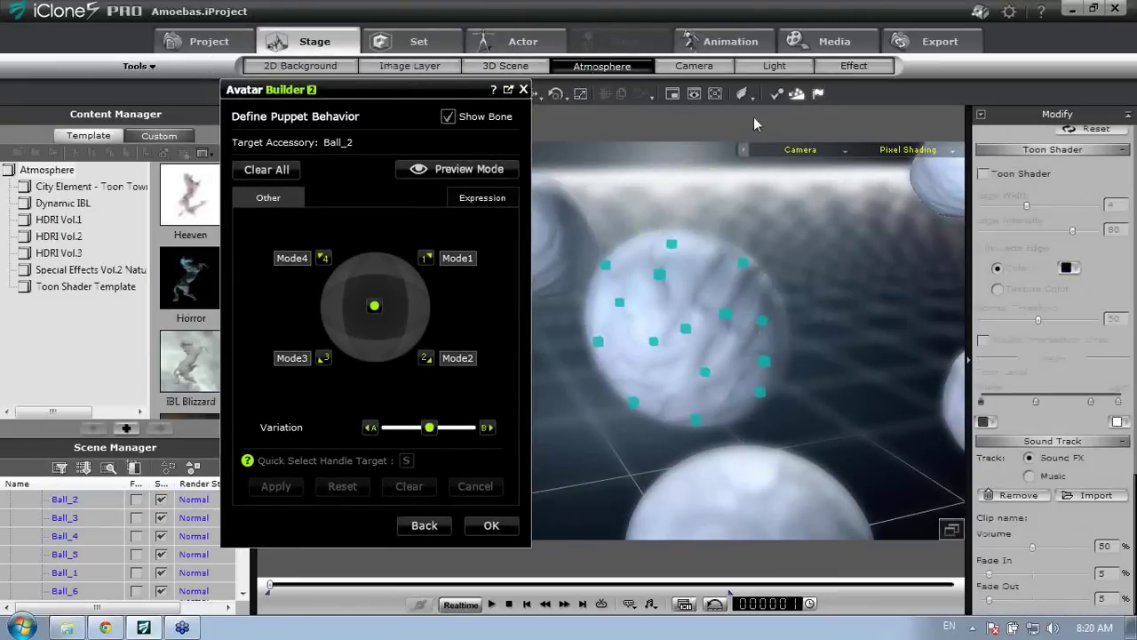
click(694, 66)
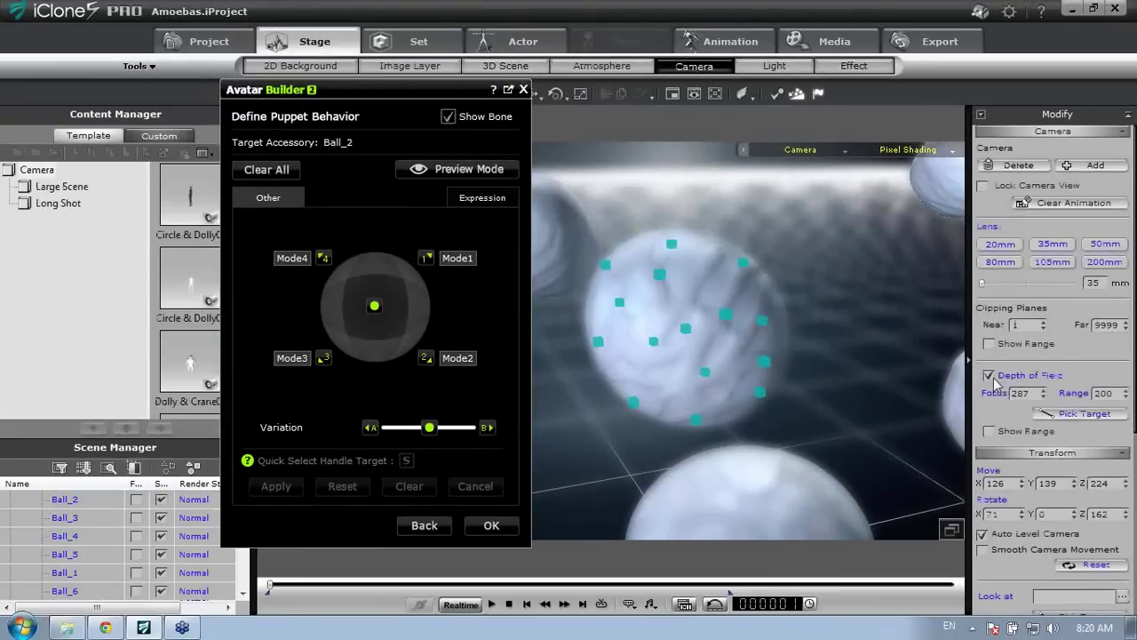
click(989, 376)
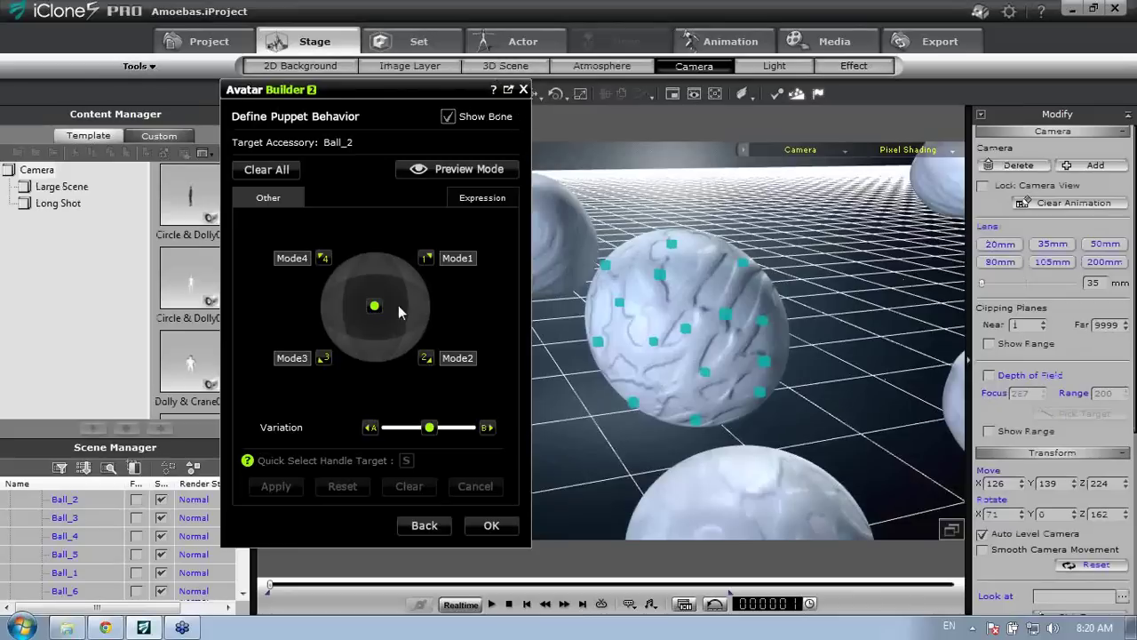
Test Ball_2's puppet modes in Preview Mode while viewing the deforming sphere, and leave the preview
click(442, 170)
drag(378, 311, 453, 240)
middle_drag(693, 463, 760, 355)
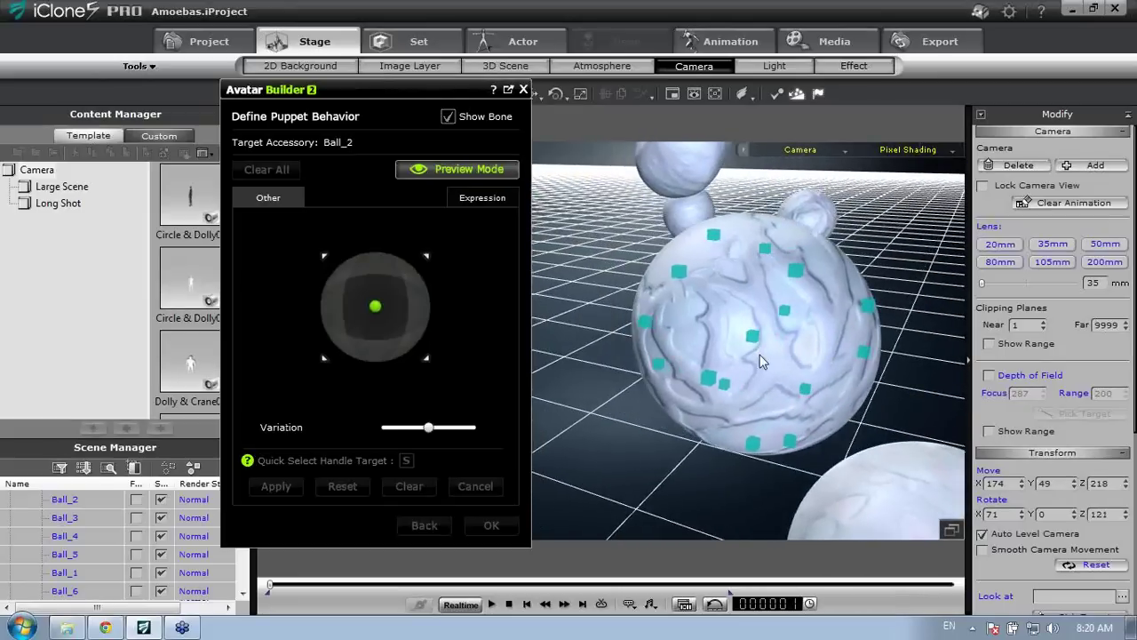
drag(378, 311, 440, 183)
click(445, 171)
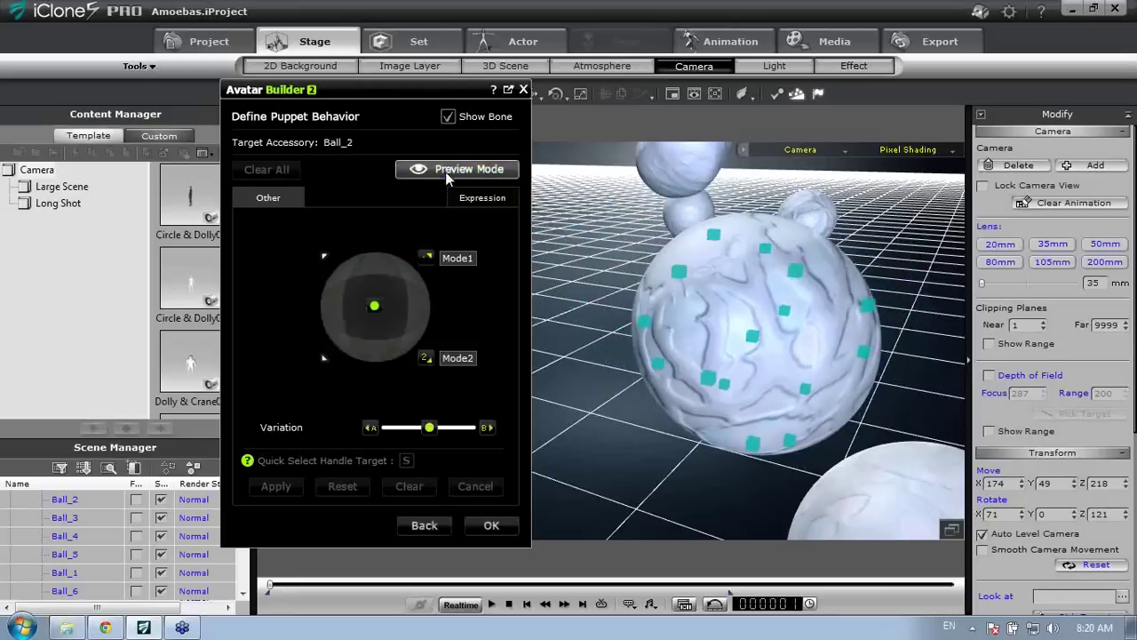
Open Mode3 of Ball_2's puppet behavior for editing
right_drag(728, 470, 773, 430)
drag(771, 430, 697, 430)
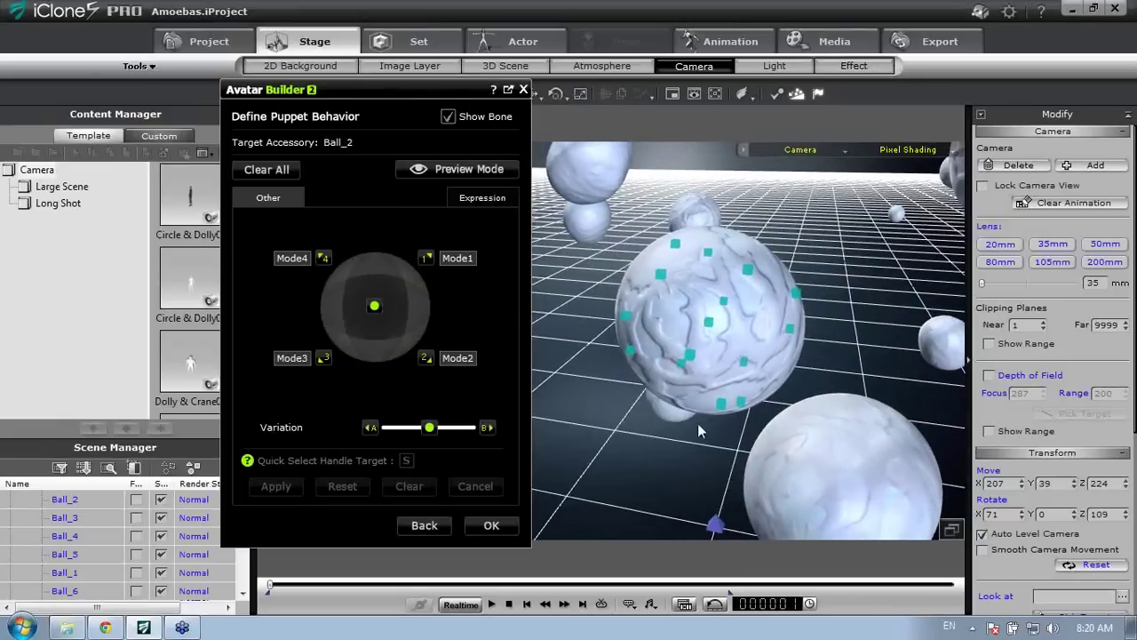
click(324, 358)
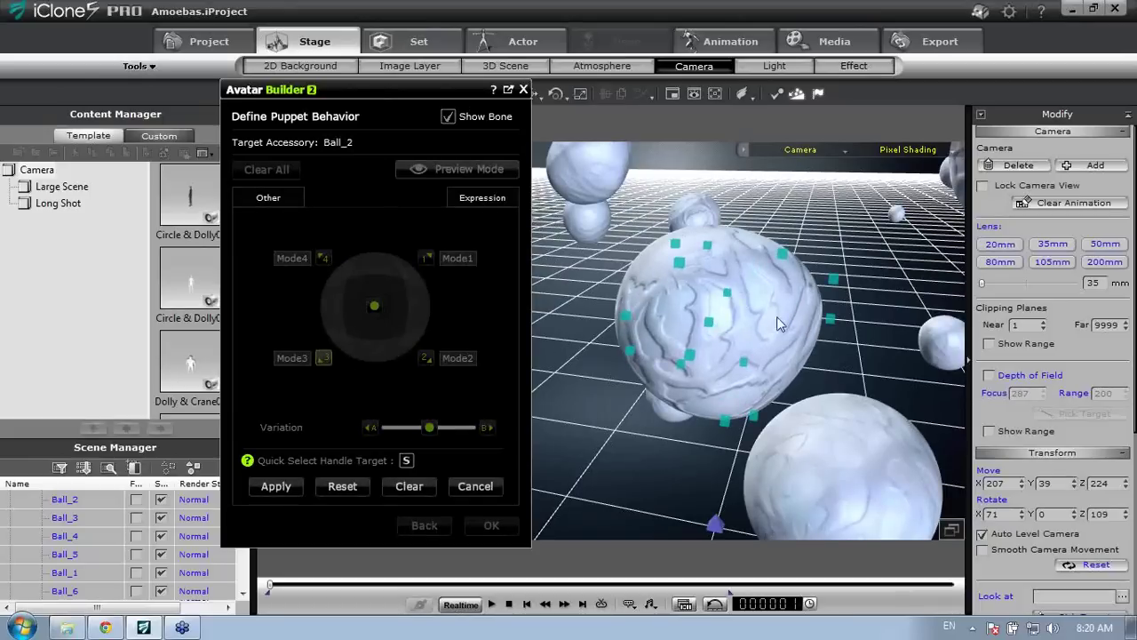
Open the animation layer editor for Ball_2 and move its window off the Avatar Builder
middle_drag(819, 366, 797, 355)
scroll(814, 364, up, 1)
scroll(814, 364, up, 1)
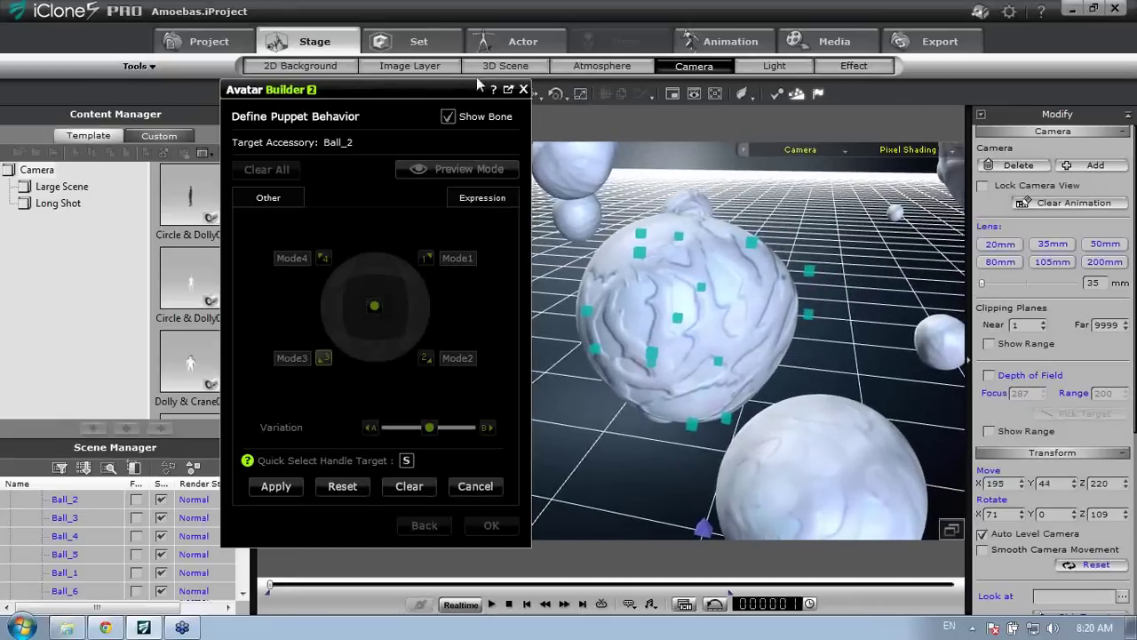
click(736, 285)
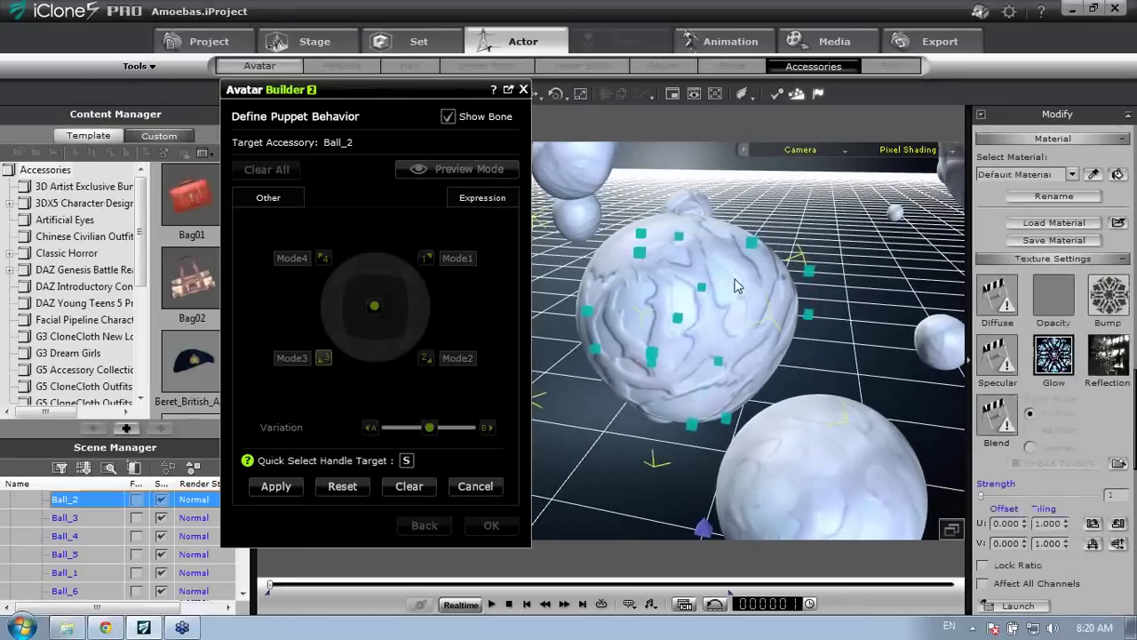
drag(1134, 264, 1135, 106)
click(1057, 328)
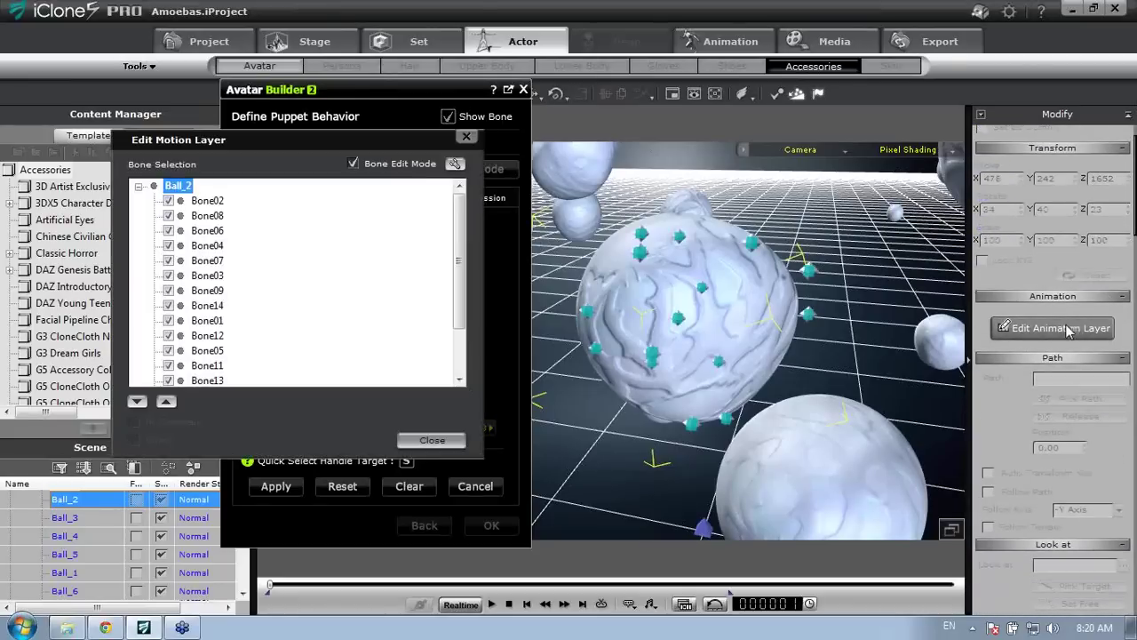
drag(287, 137, 996, 96)
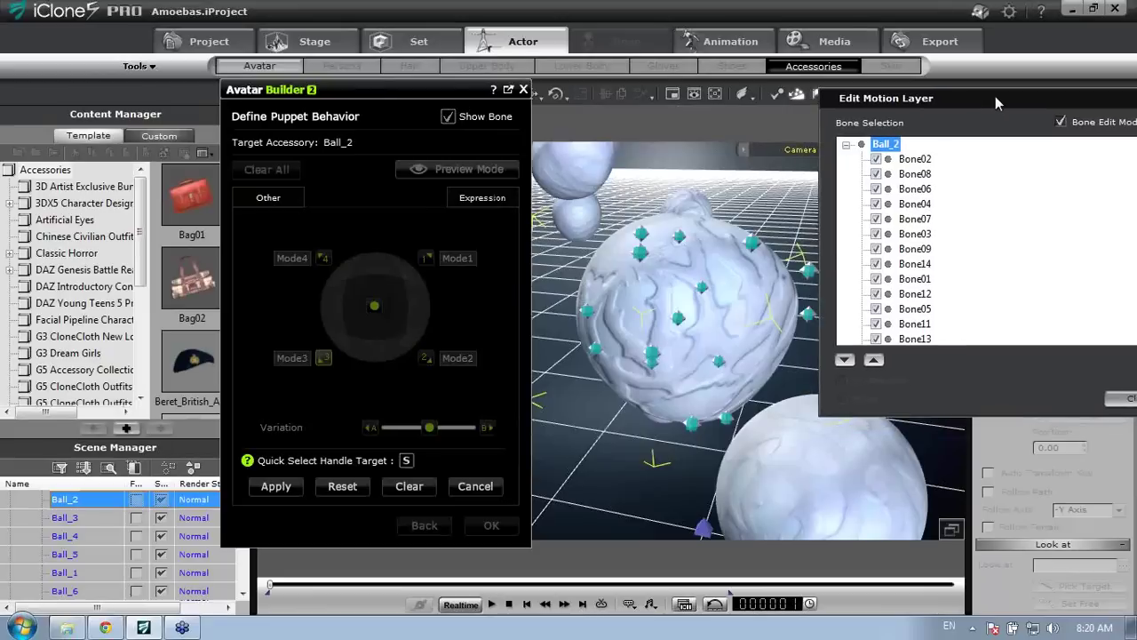
Rearrange the Avatar Builder and Edit Motion Layer windows so that Ball_2 and its bones are unobstructed
click(916, 235)
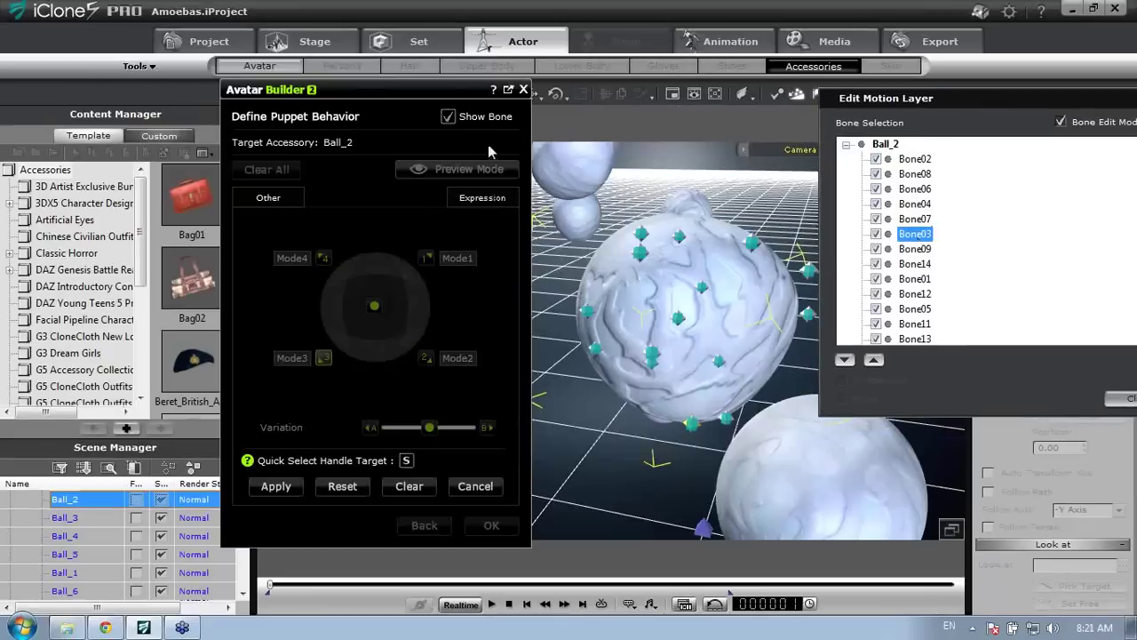
drag(439, 92, 228, 30)
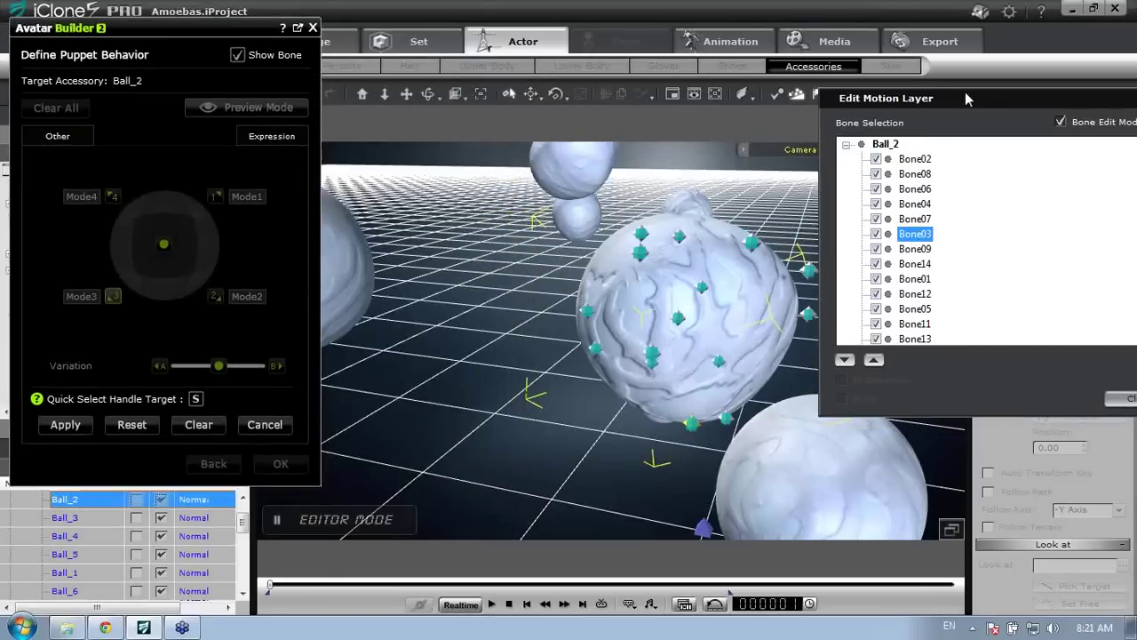
drag(980, 95, 512, 27)
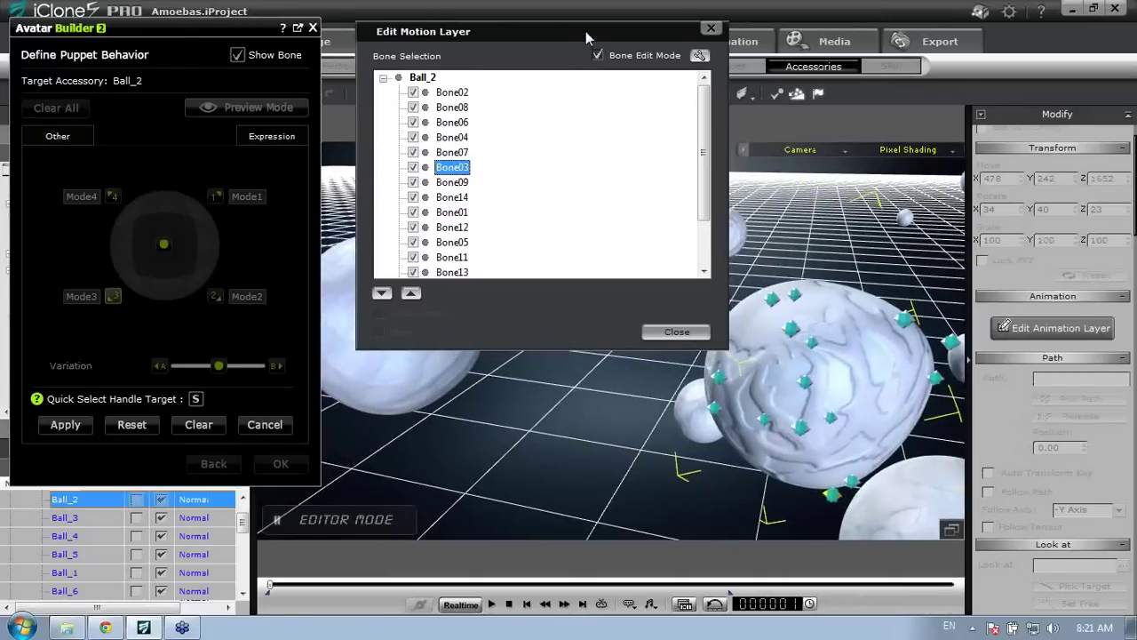
drag(586, 31, 485, 92)
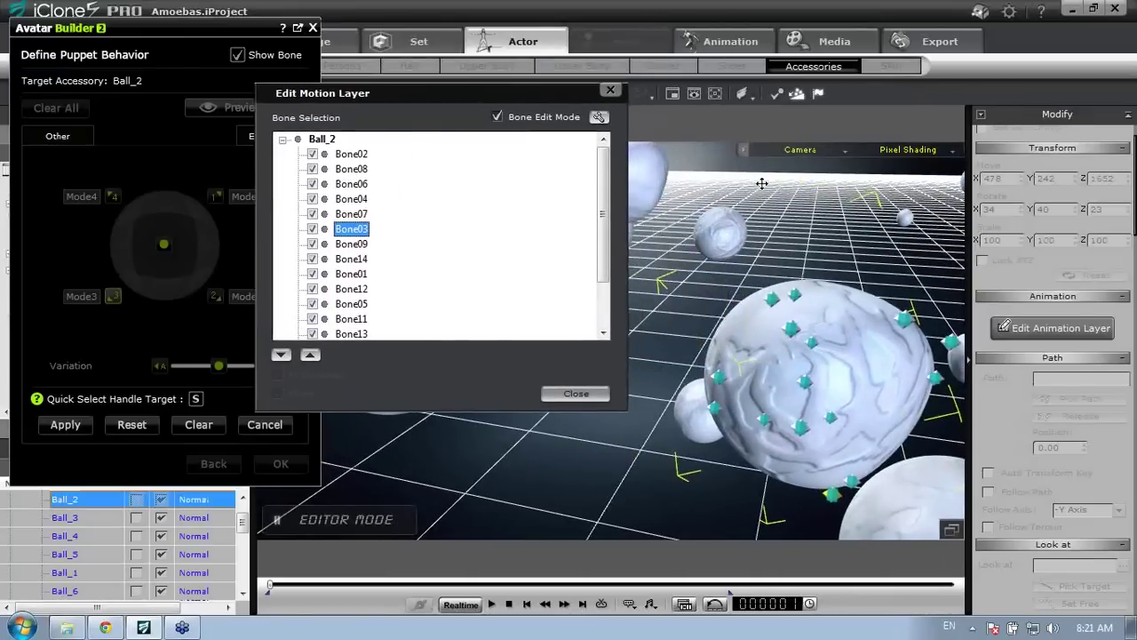
Pull Bone01 upward and Bone11 outward to stretch Ball_2 for its Mode3 shape
click(356, 245)
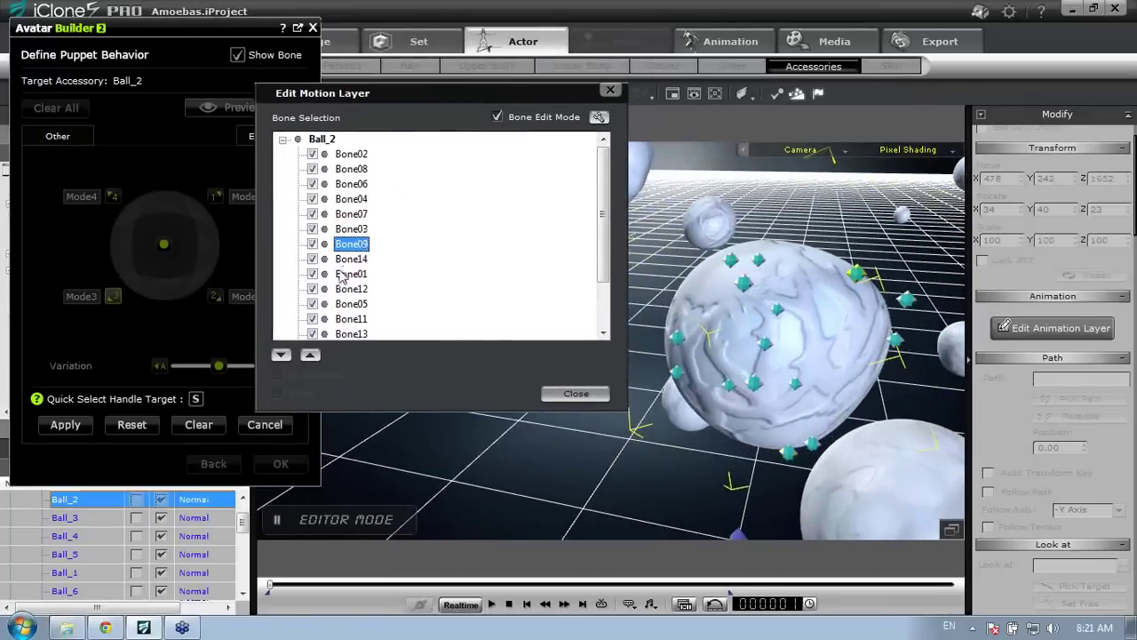
click(347, 273)
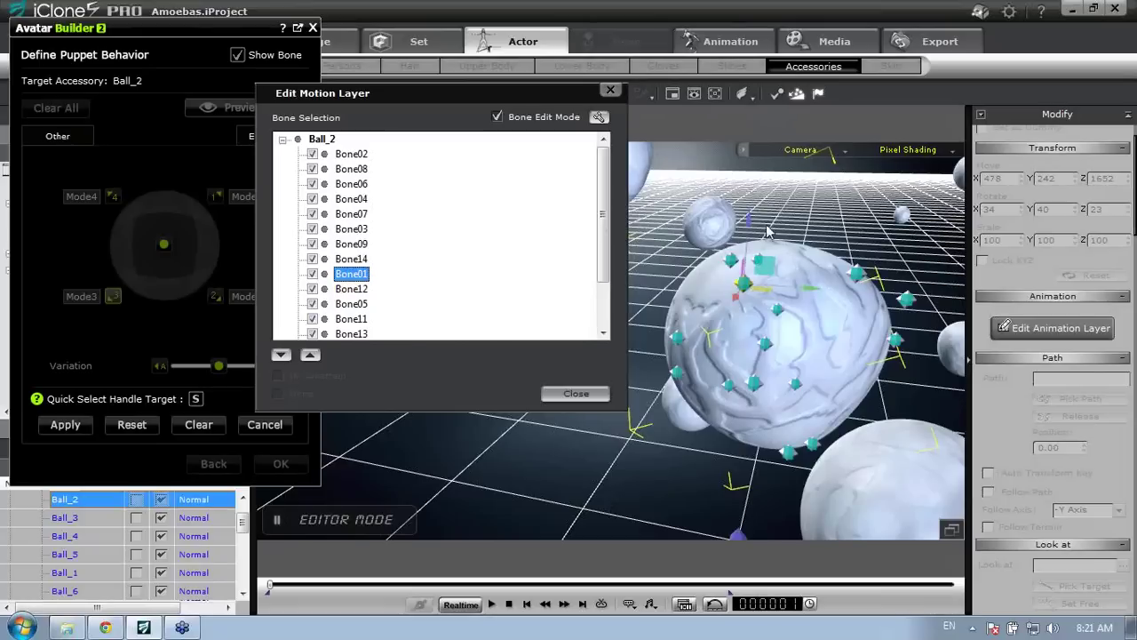
drag(749, 214, 788, 3)
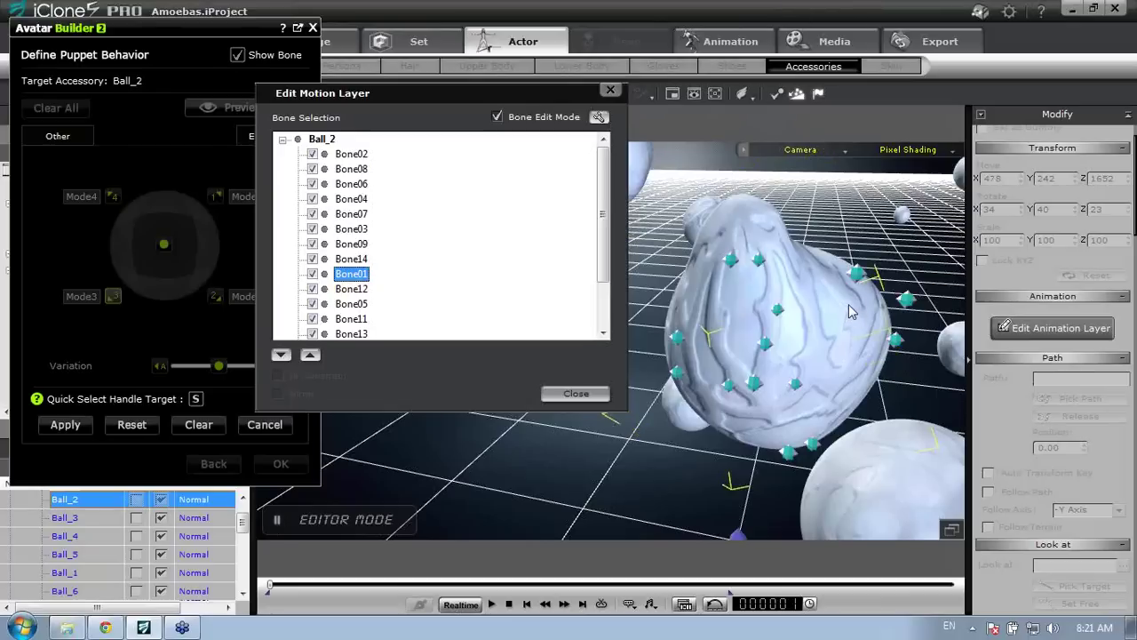
click(360, 319)
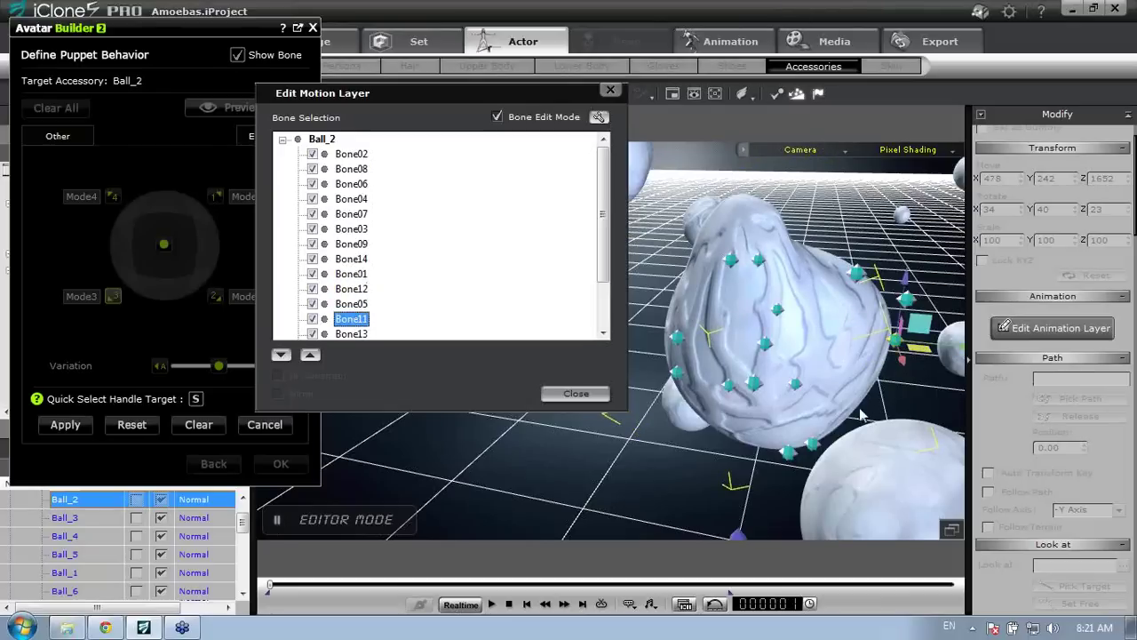
right_drag(860, 414, 950, 355)
drag(927, 342, 1133, 341)
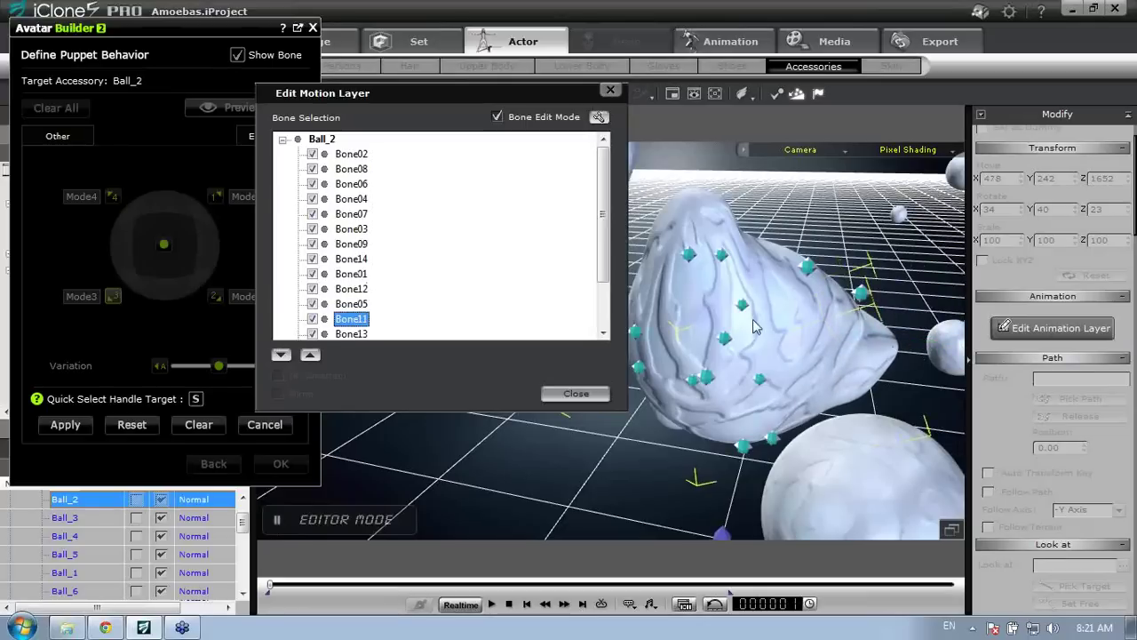
Push Bone09 into the middle of Ball_2, pull Bone03 below it, and apply the deformed shape to Mode3
click(806, 271)
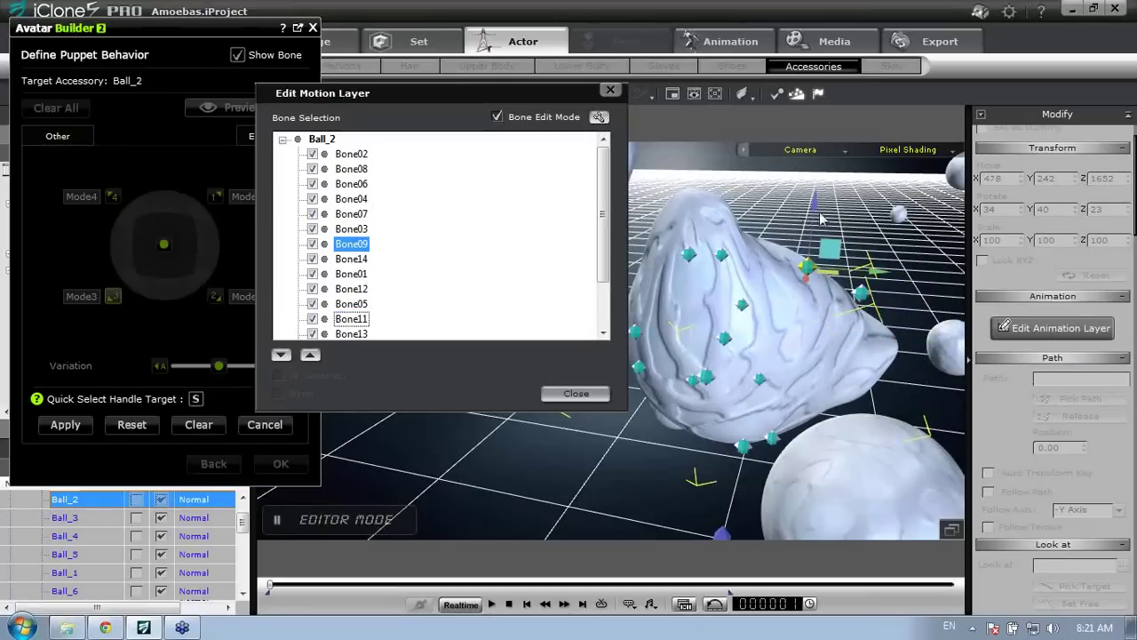
drag(824, 253, 742, 343)
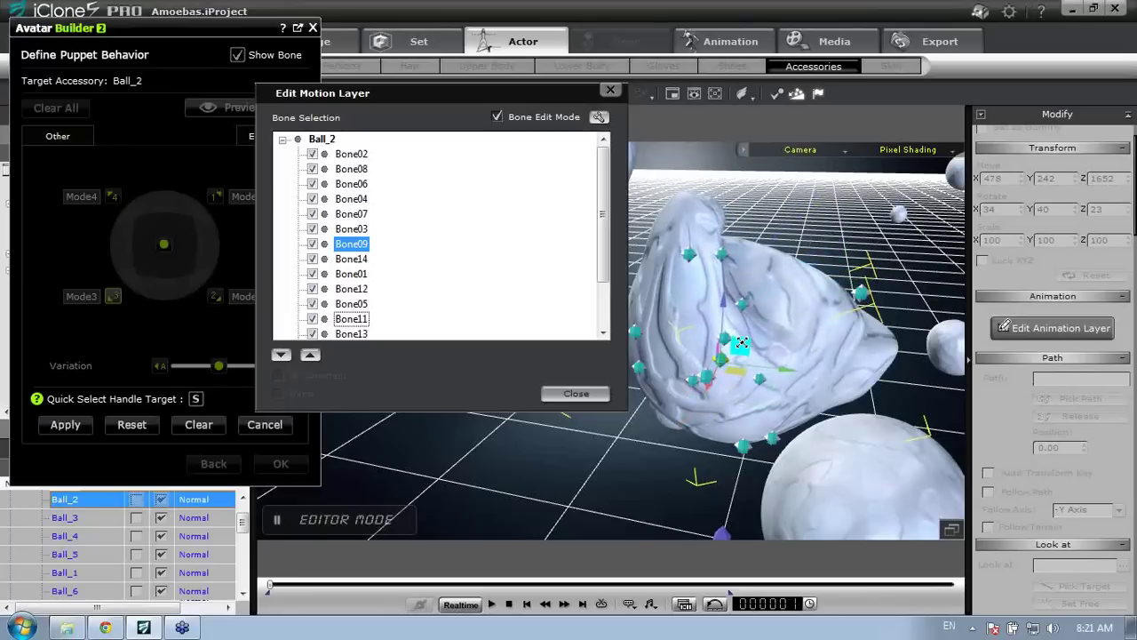
click(741, 445)
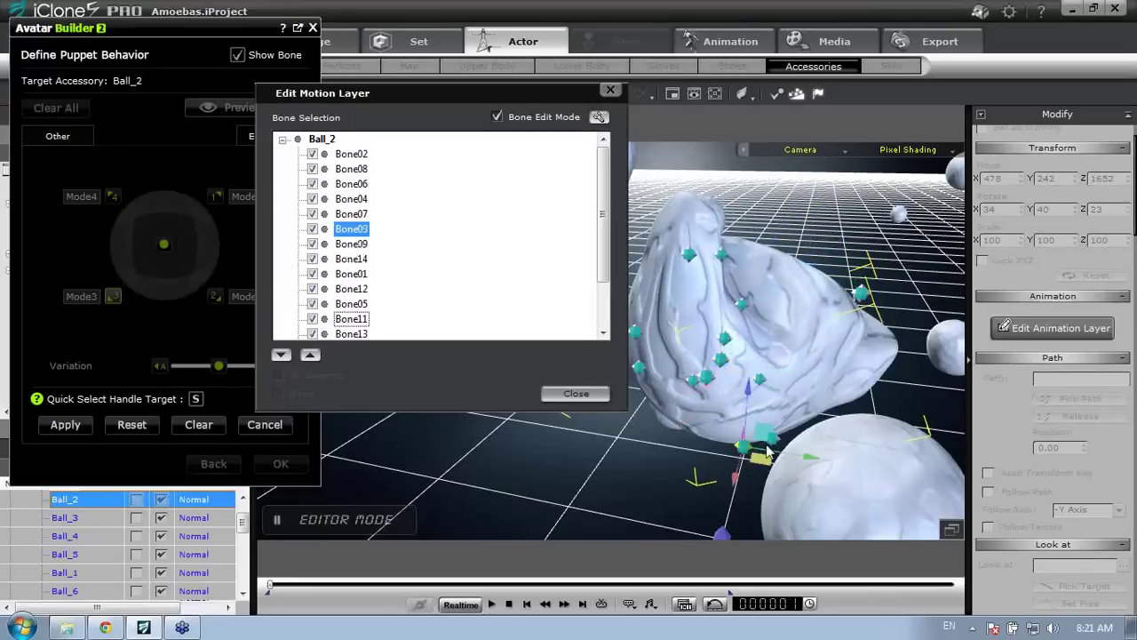
drag(762, 430, 670, 563)
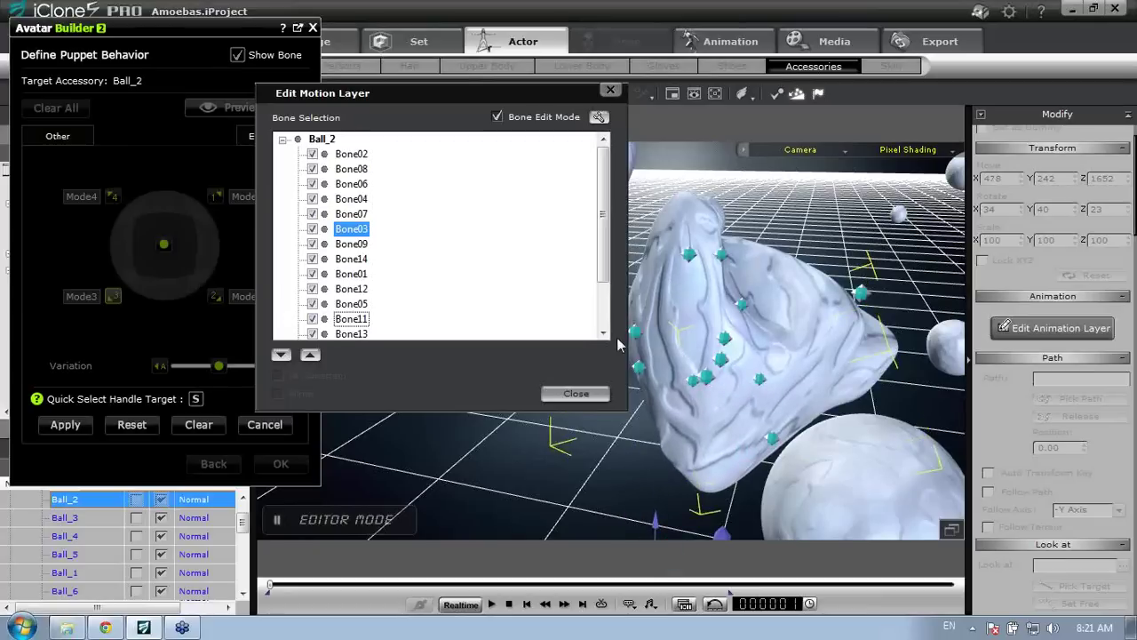
click(582, 395)
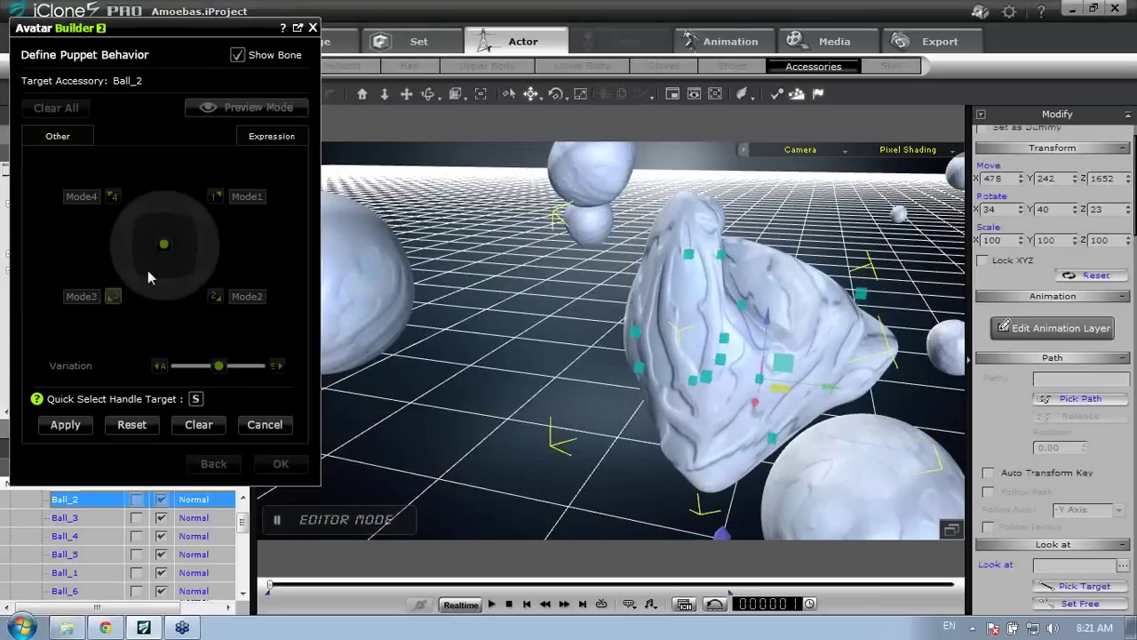
click(66, 426)
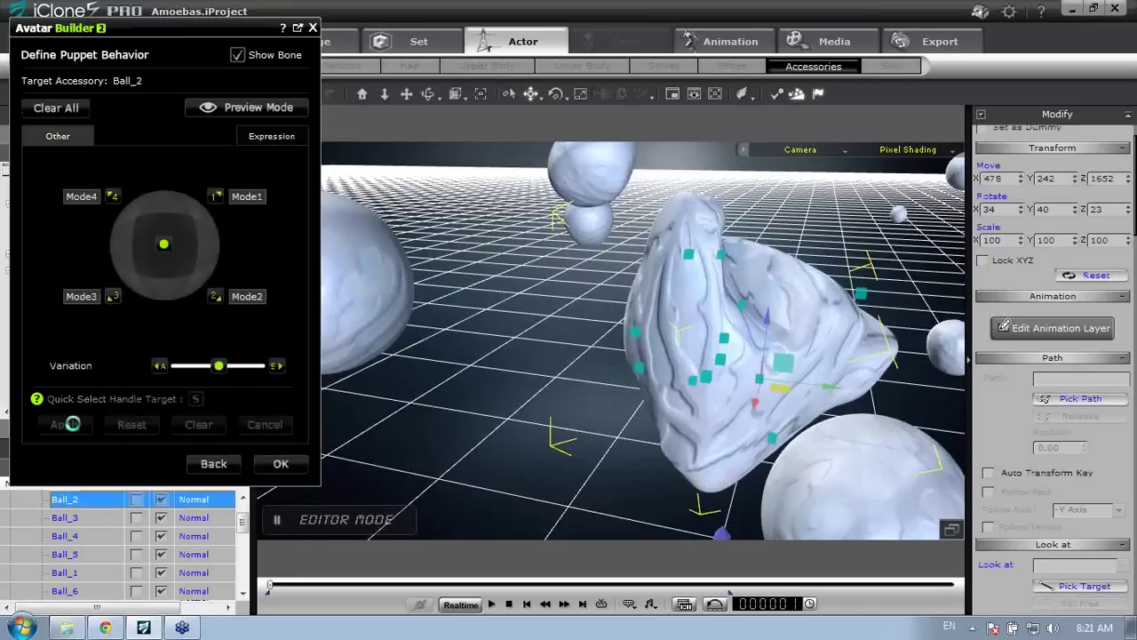
Test Ball_2's new Mode3 shape against the other modes in Preview Mode, and leave the preview
click(239, 107)
drag(174, 252, 103, 331)
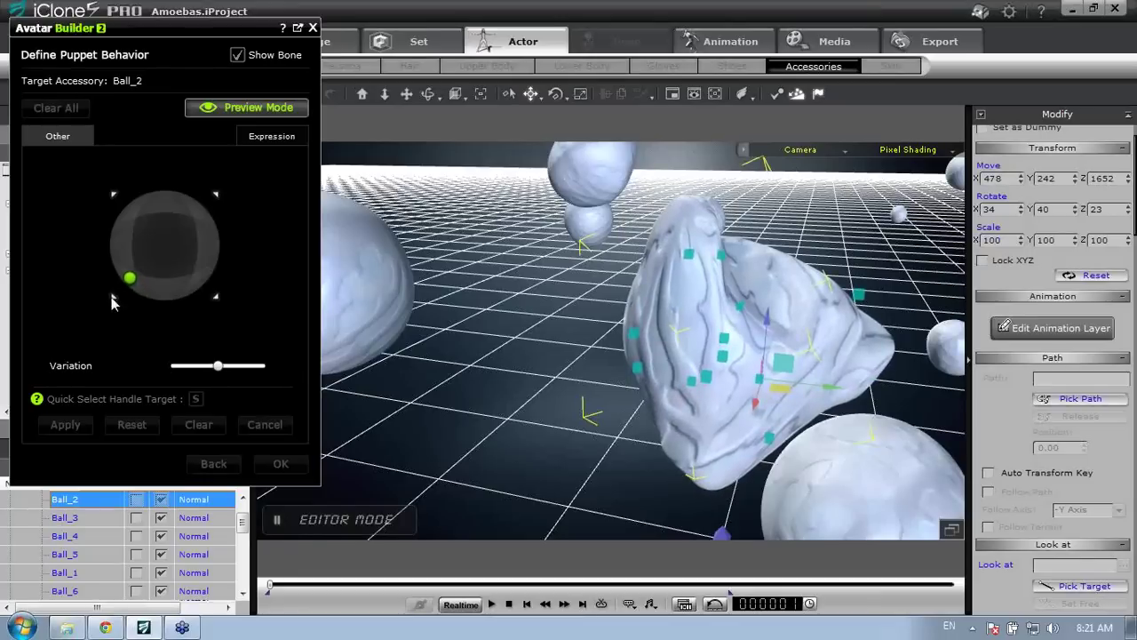
drag(76, 238, 337, 315)
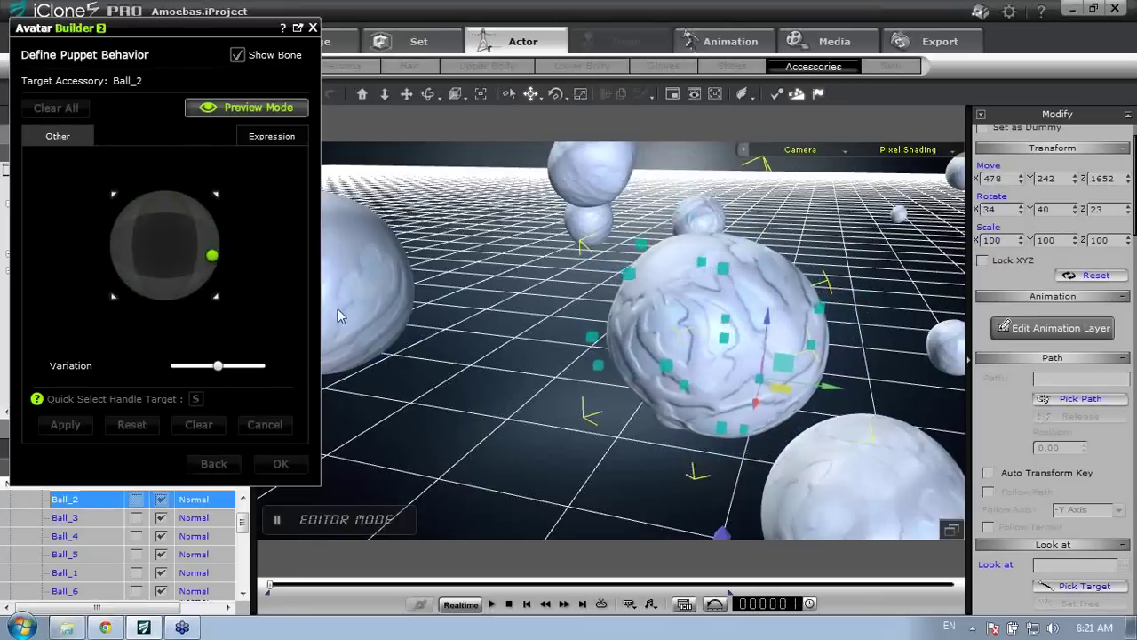
drag(211, 398, 327, 418)
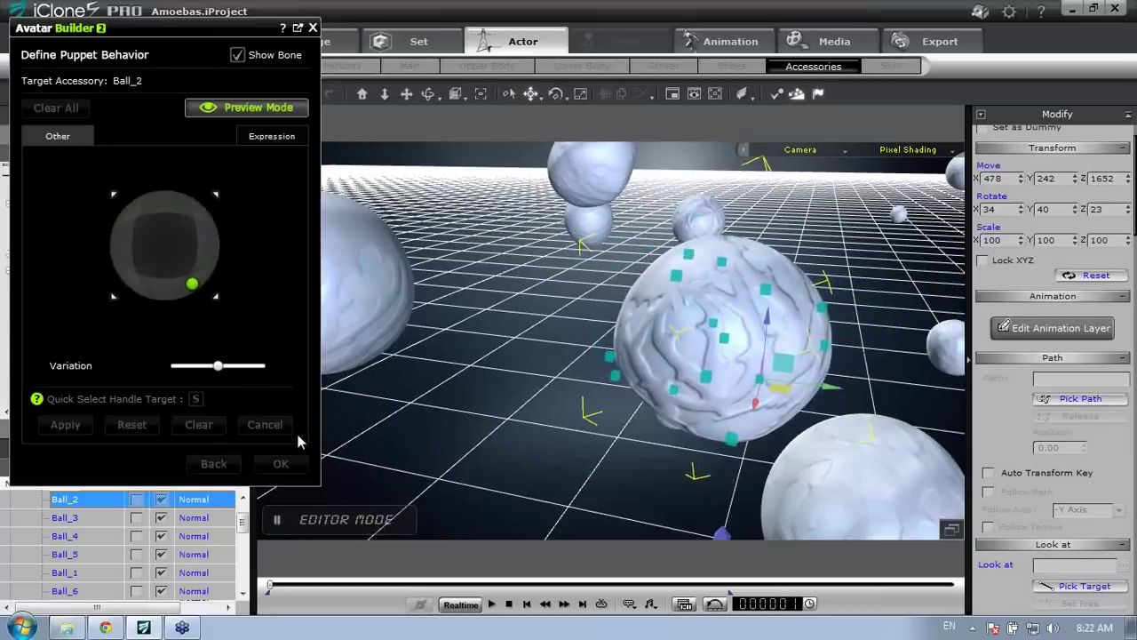
drag(283, 483, 356, 260)
drag(342, 367, 180, 196)
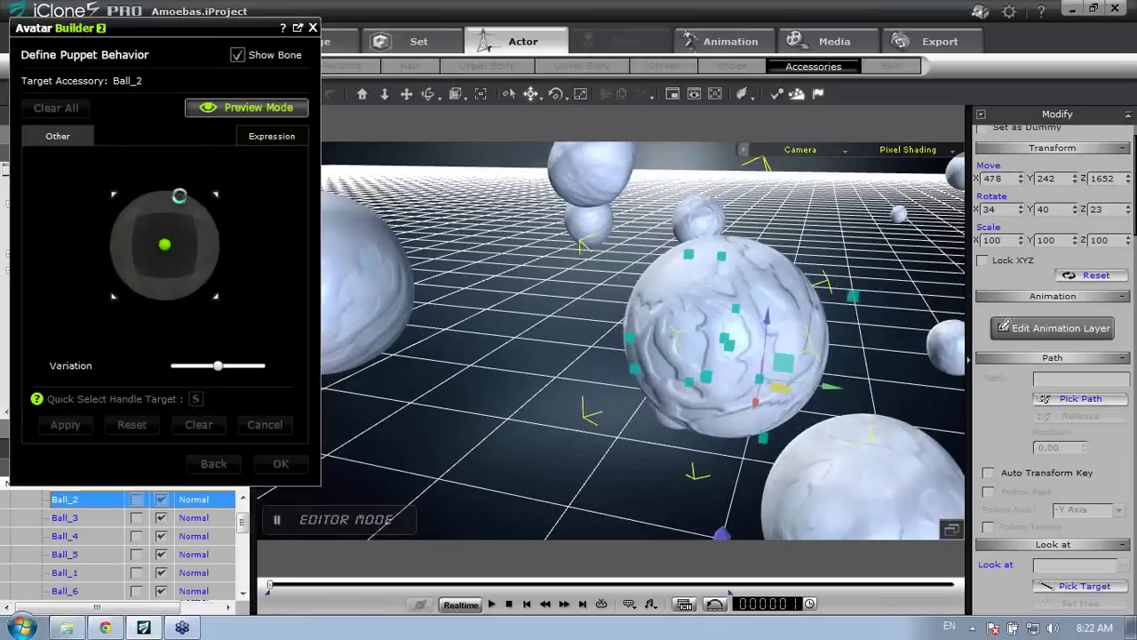
click(263, 109)
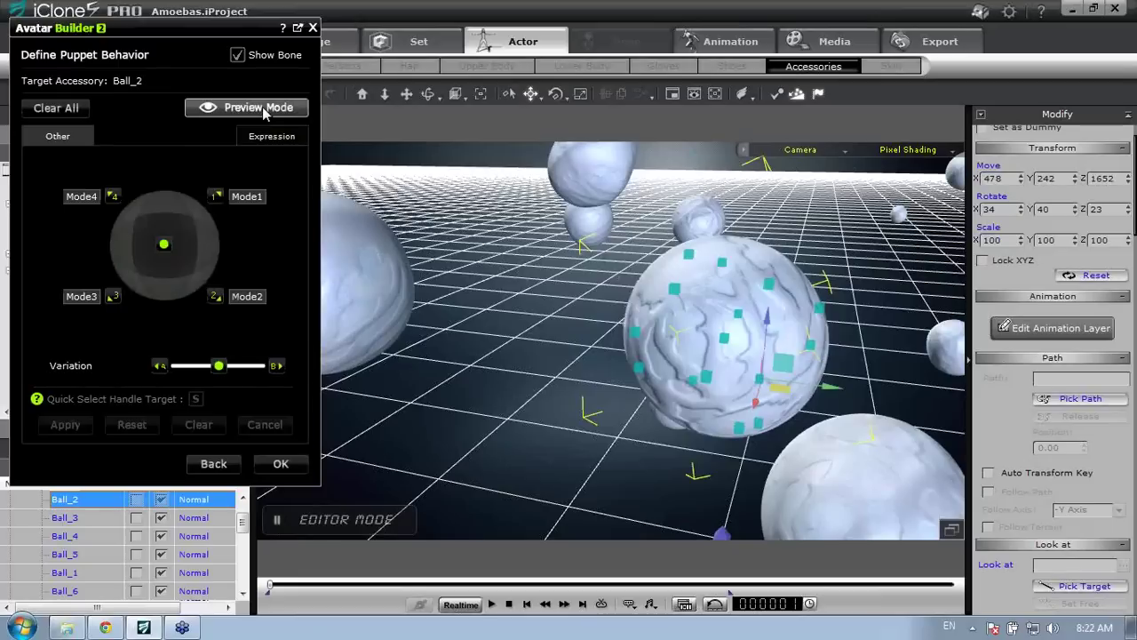
Close Avatar Builder and load the custom project "webinar - halloween" without saving the current project
click(313, 28)
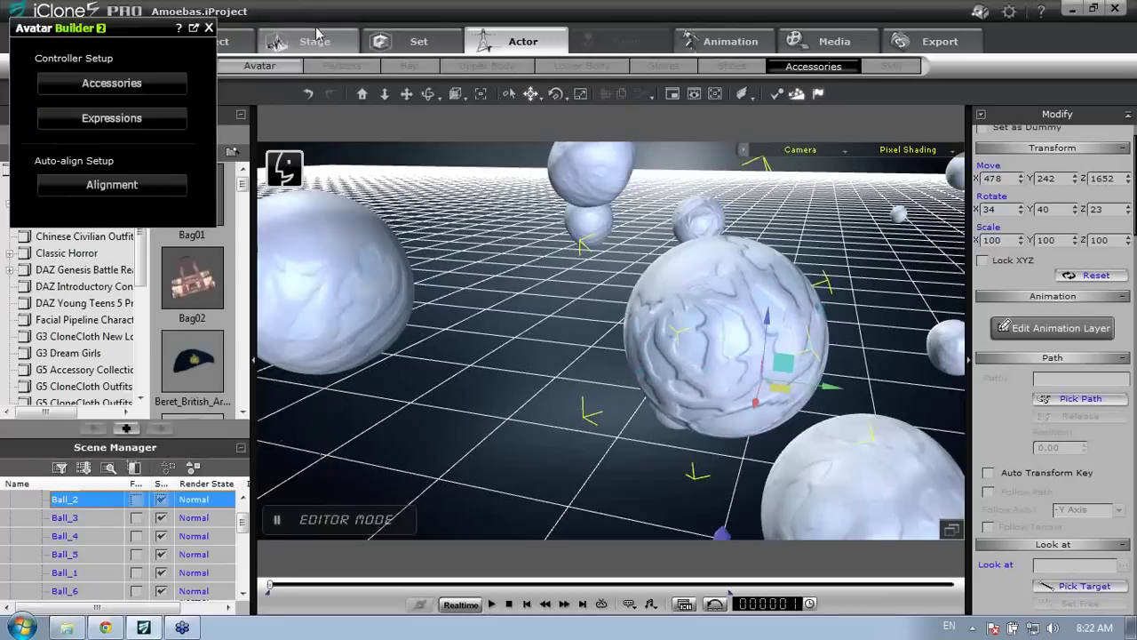
click(209, 28)
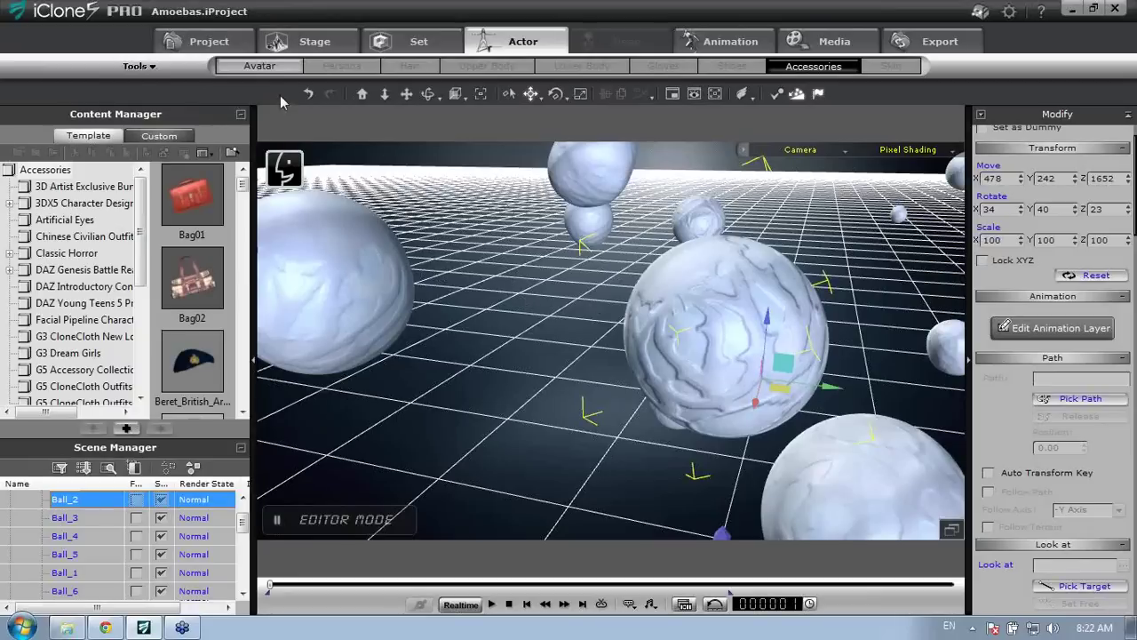
click(210, 42)
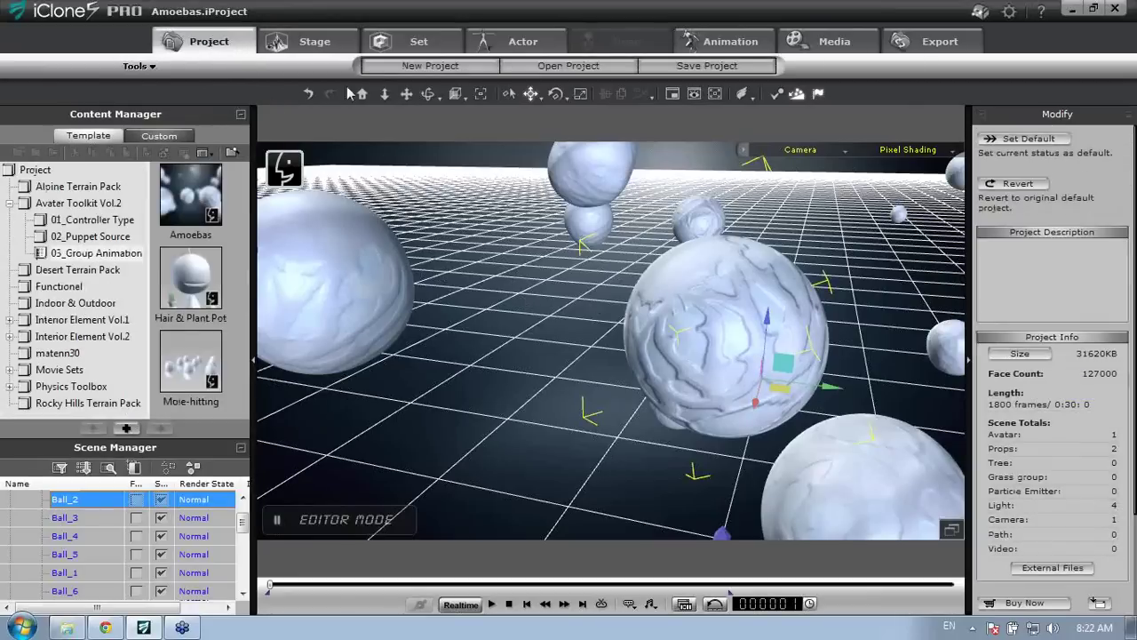
click(177, 135)
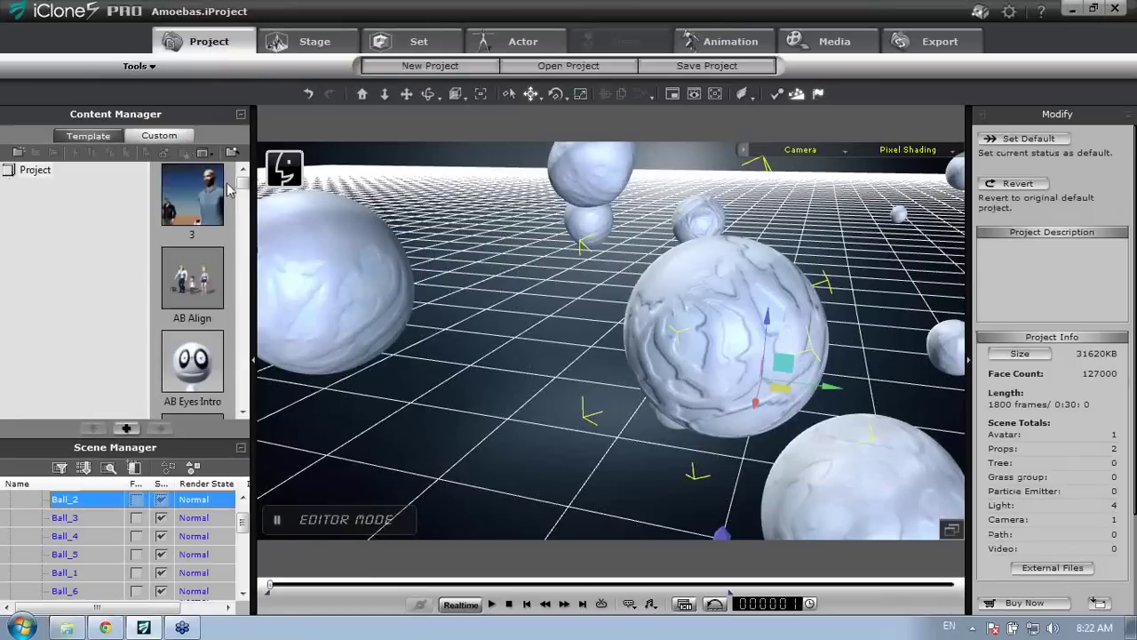
drag(240, 189, 244, 395)
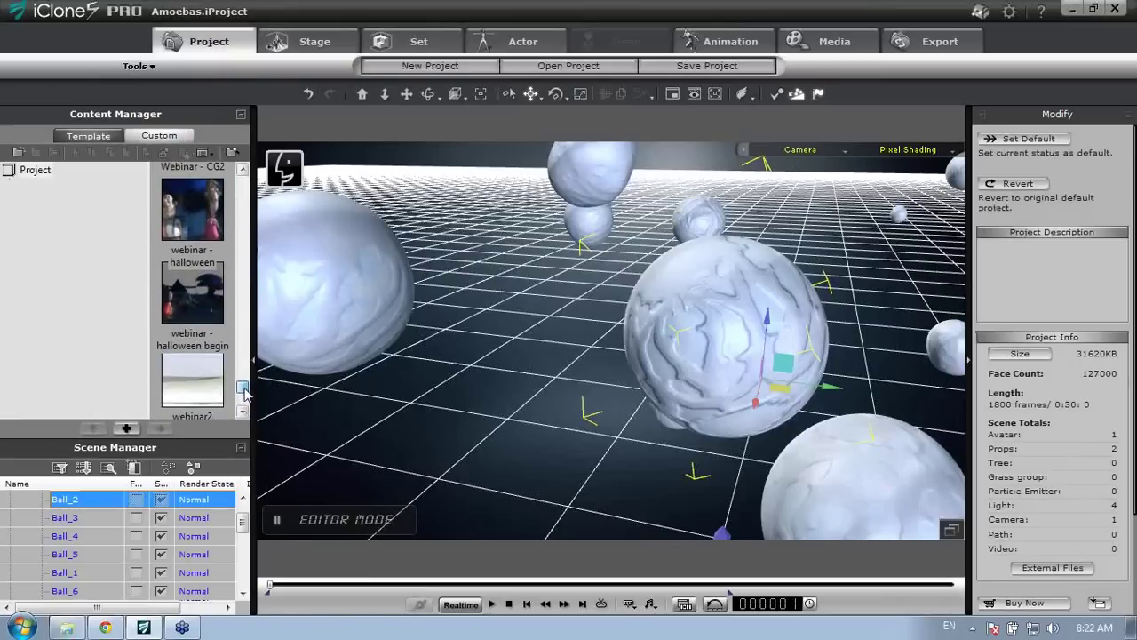
double_click(188, 222)
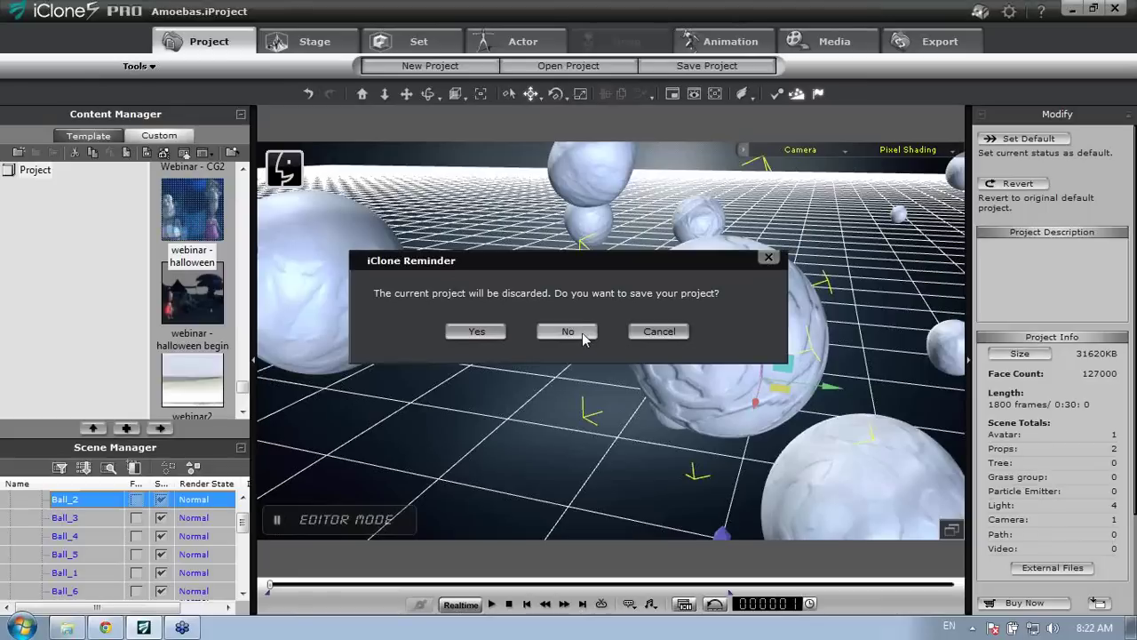
click(568, 332)
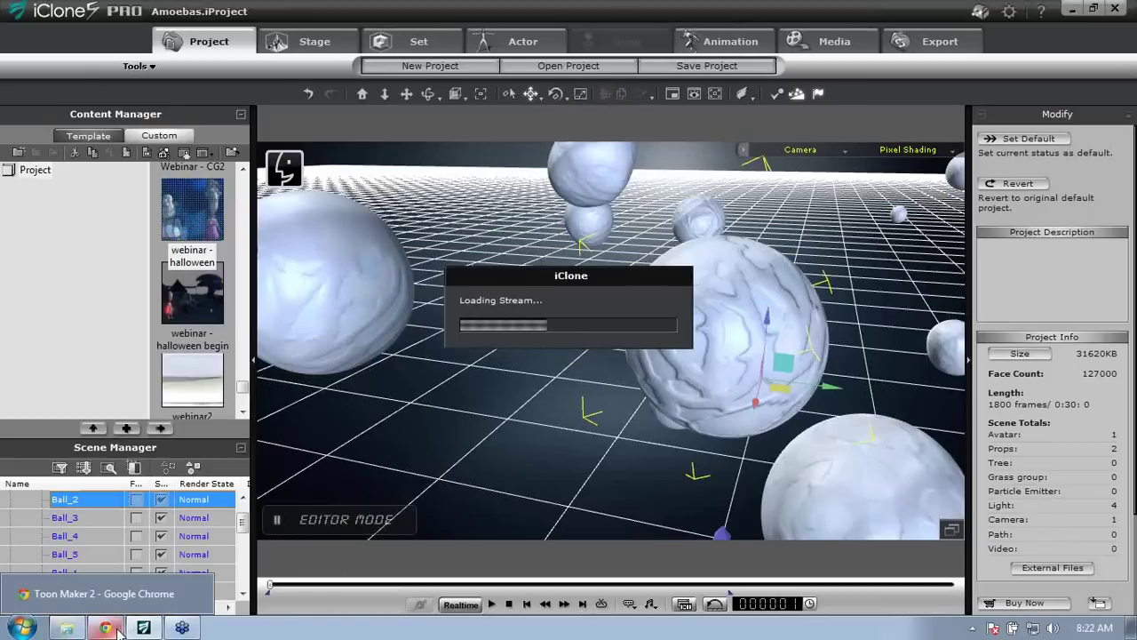
Switch to Google Chrome and open youtube.com in the Toon Maker 2 tab
click(118, 627)
click(919, 32)
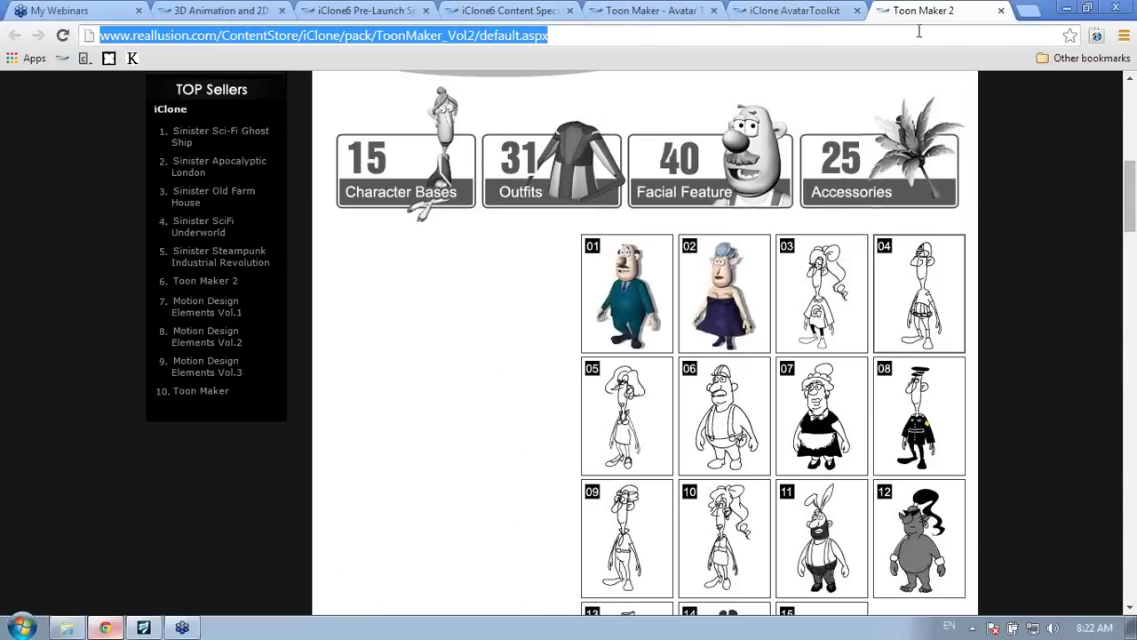
text(you)
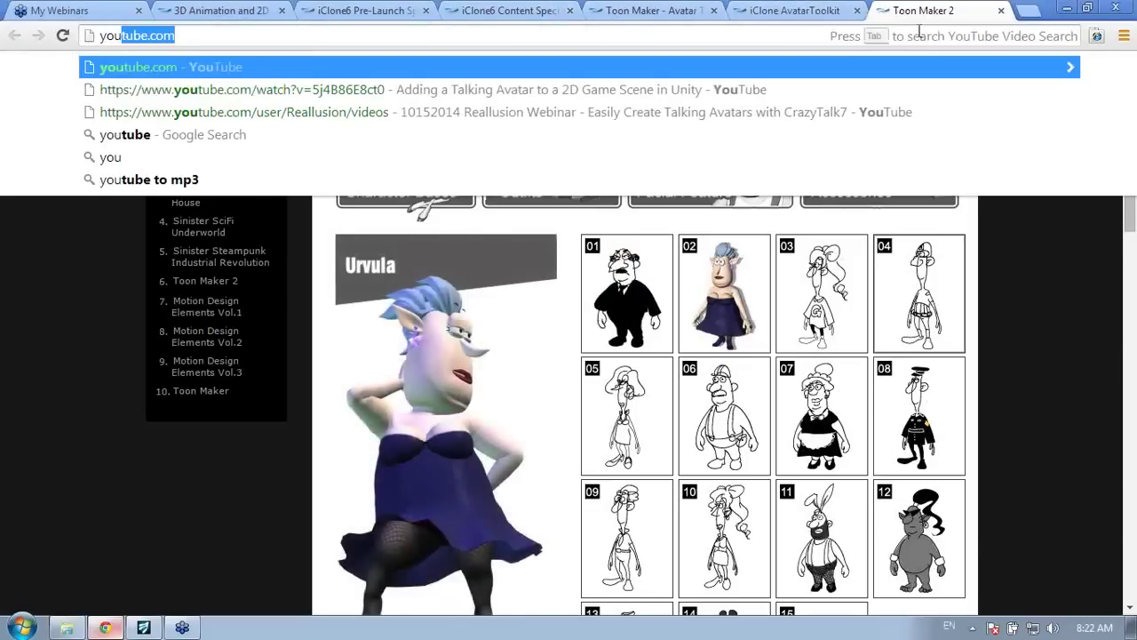
text(tube.com)
key(Return)
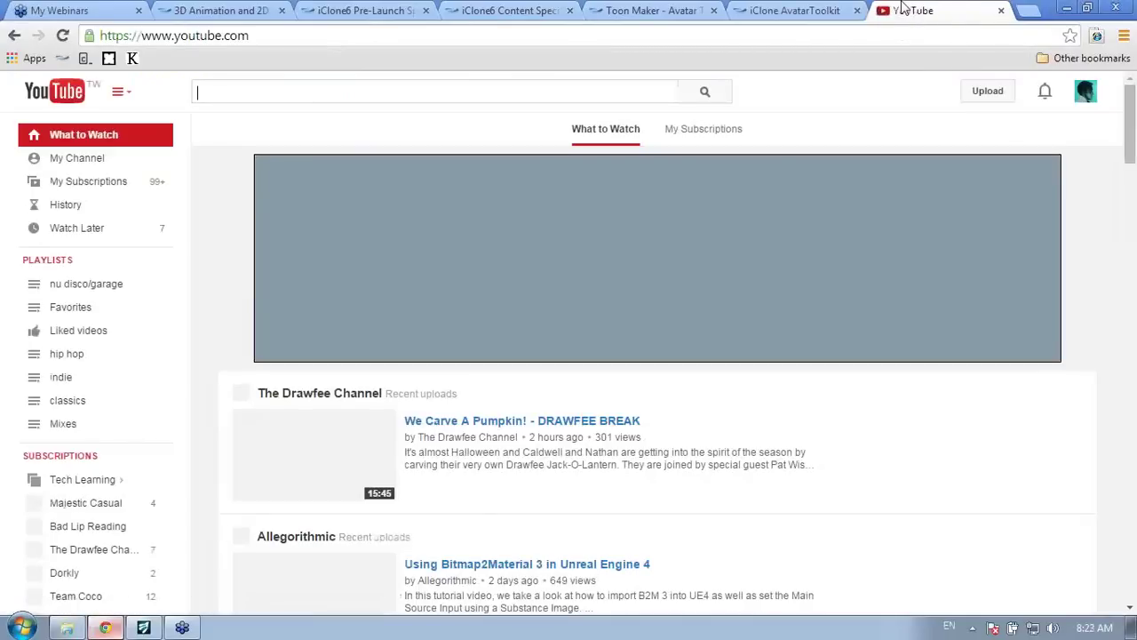
Search YouTube for kd808080 and open the video "Halloween Special"
text(kd808)
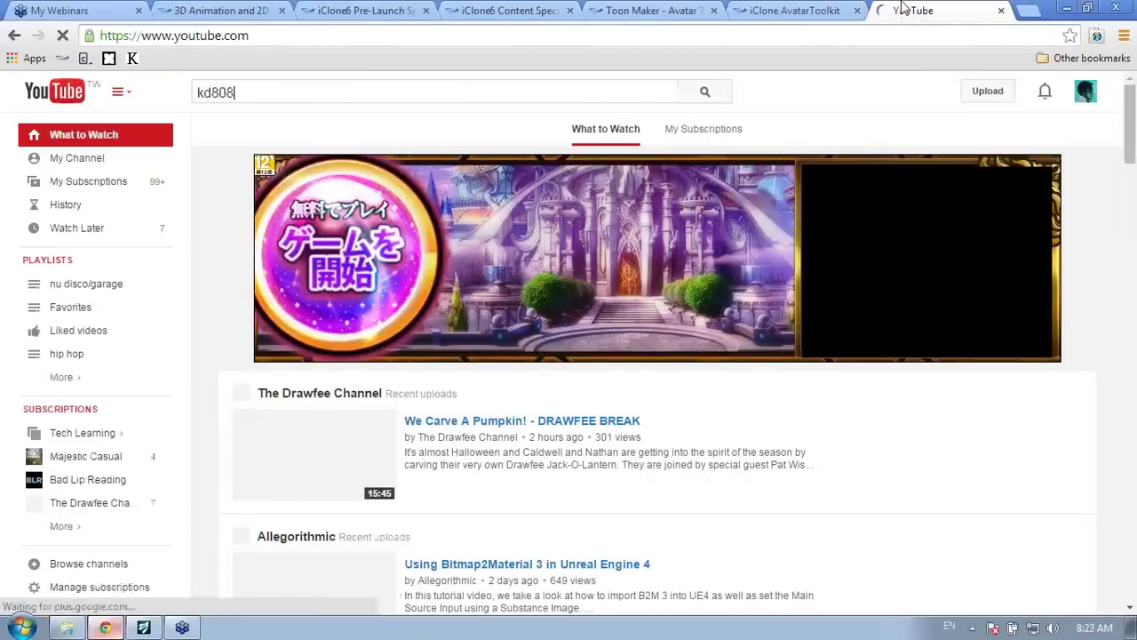
text(080)
key(Return)
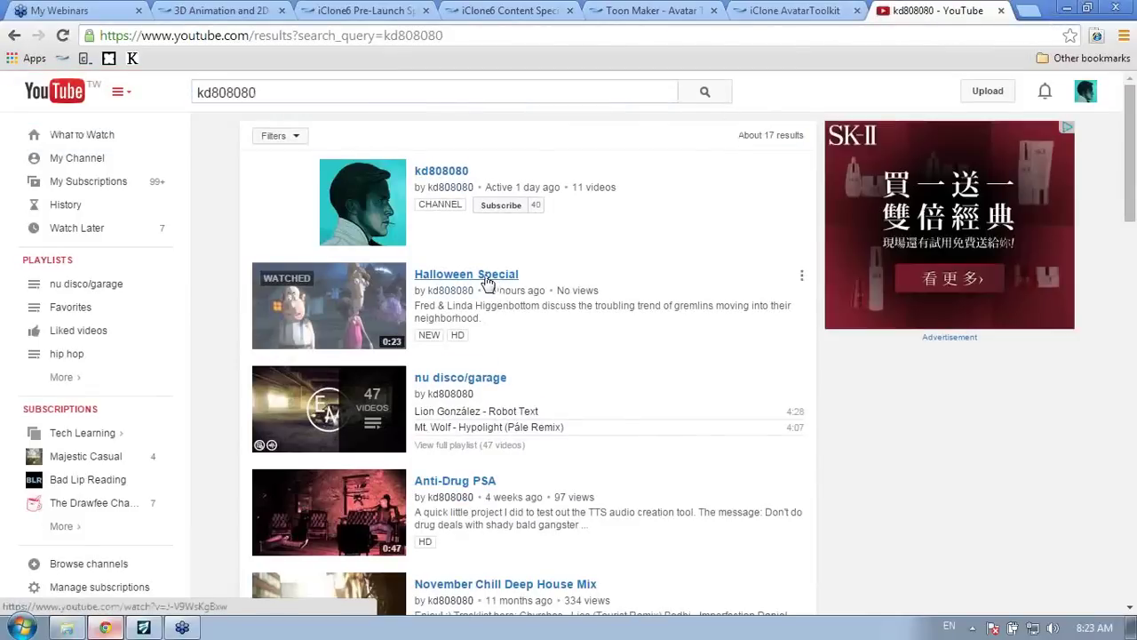
click(488, 283)
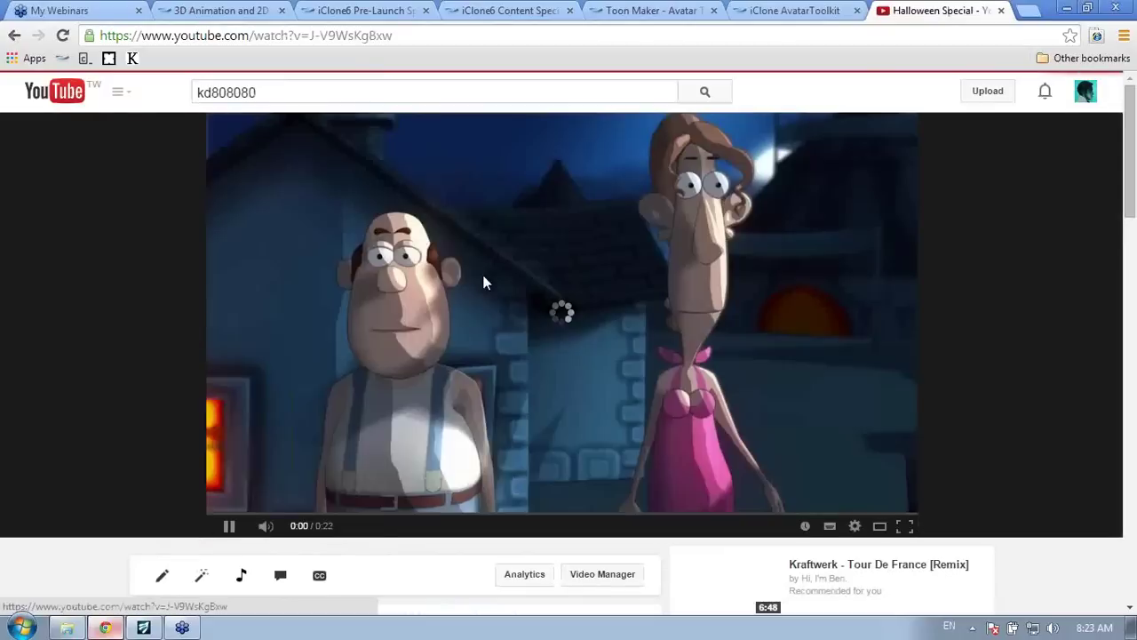
Pause the Halloween Special video and view its description and comments section
click(229, 525)
scroll(133, 417, down, 3)
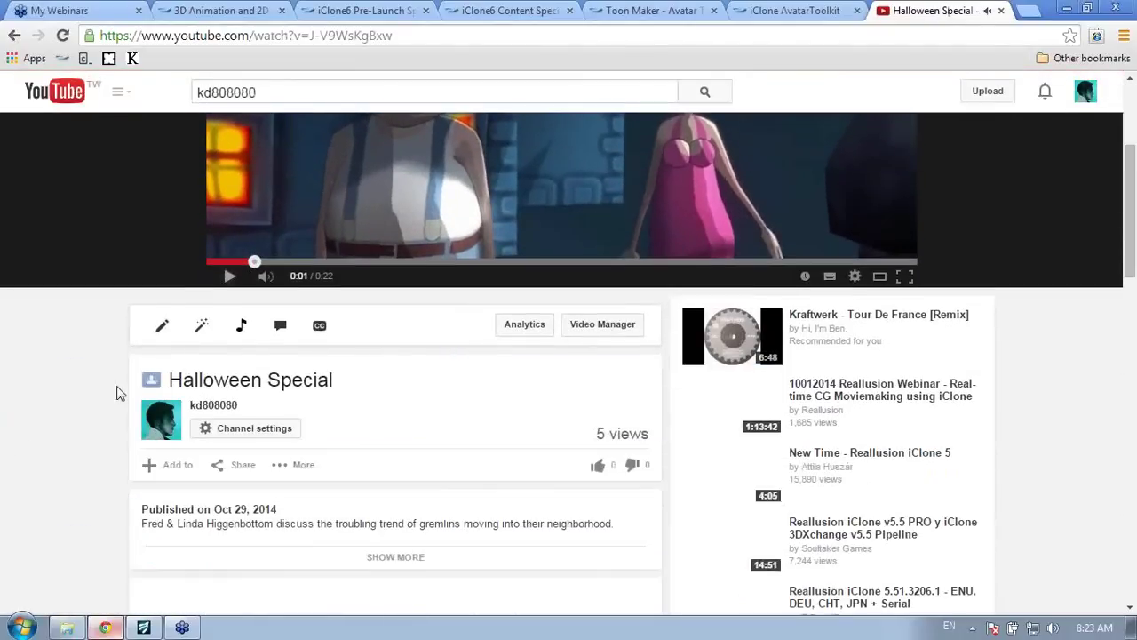
scroll(342, 382, down, 2)
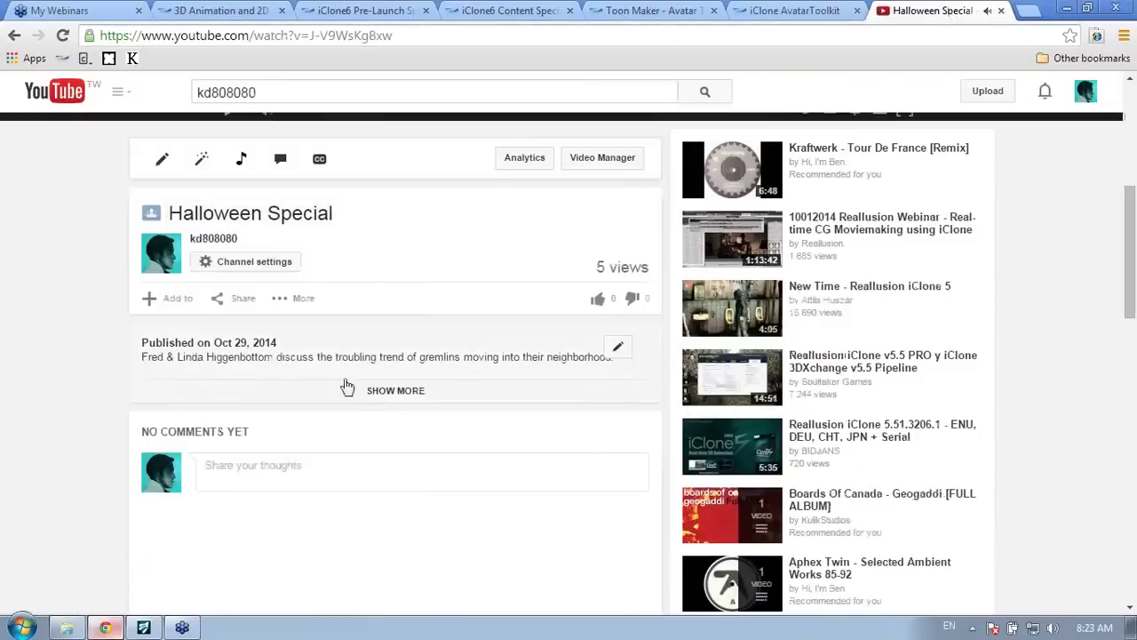
Open the sharing options of the Halloween Special video and copy its short link
click(245, 302)
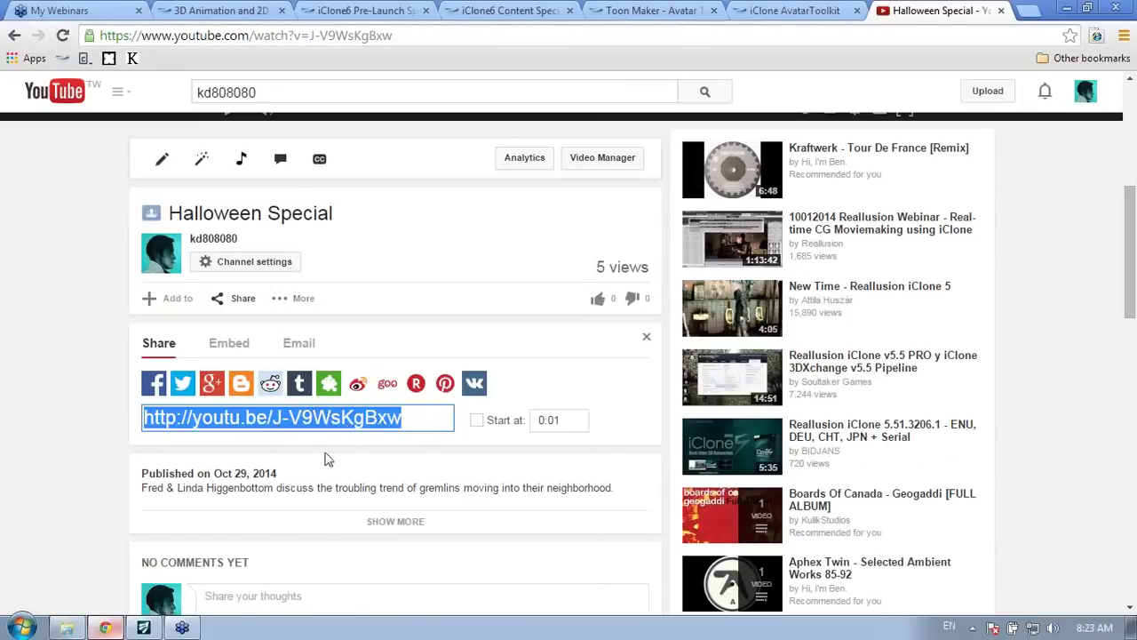
right_click(339, 427)
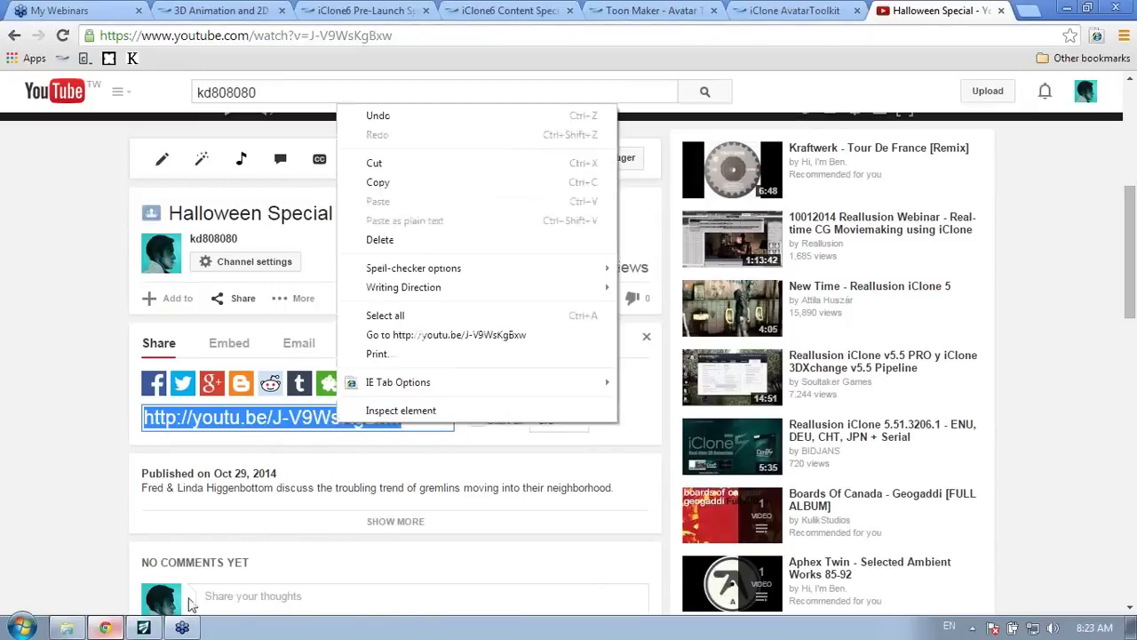
click(409, 183)
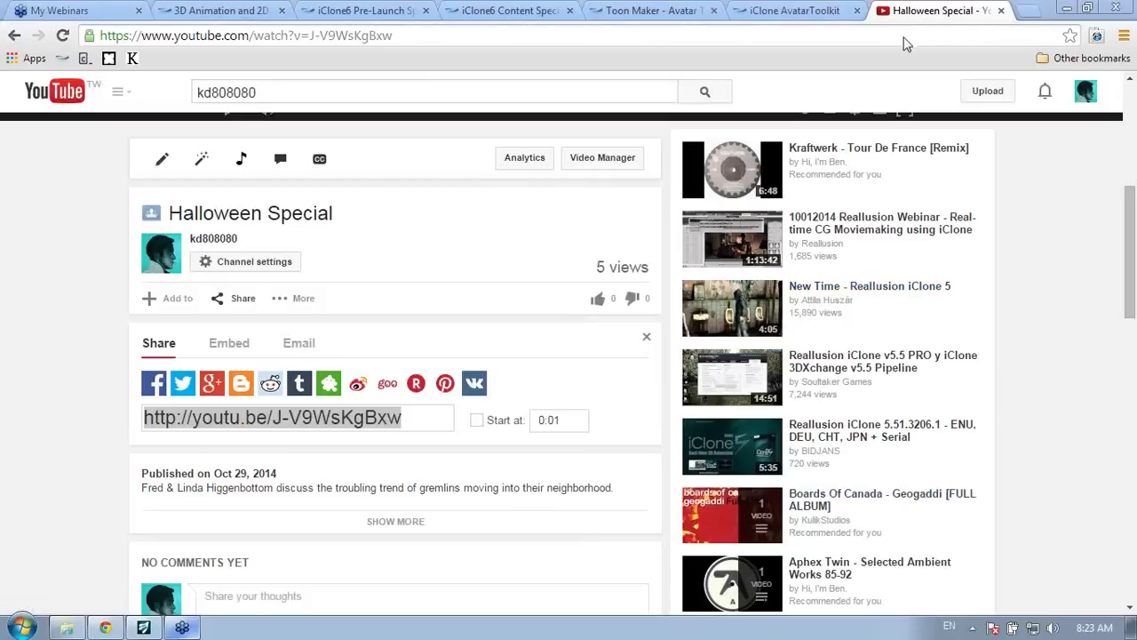
Switch to iClone, close Avatar Controller, and play the "webinar - halloween" project before stopping playback
click(143, 627)
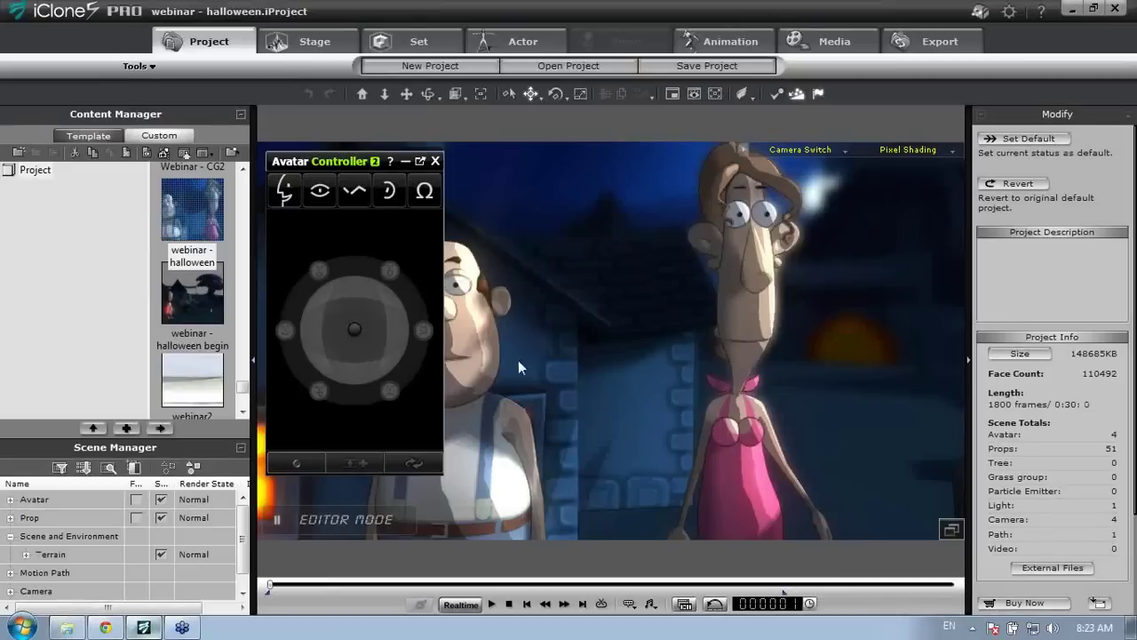
click(435, 160)
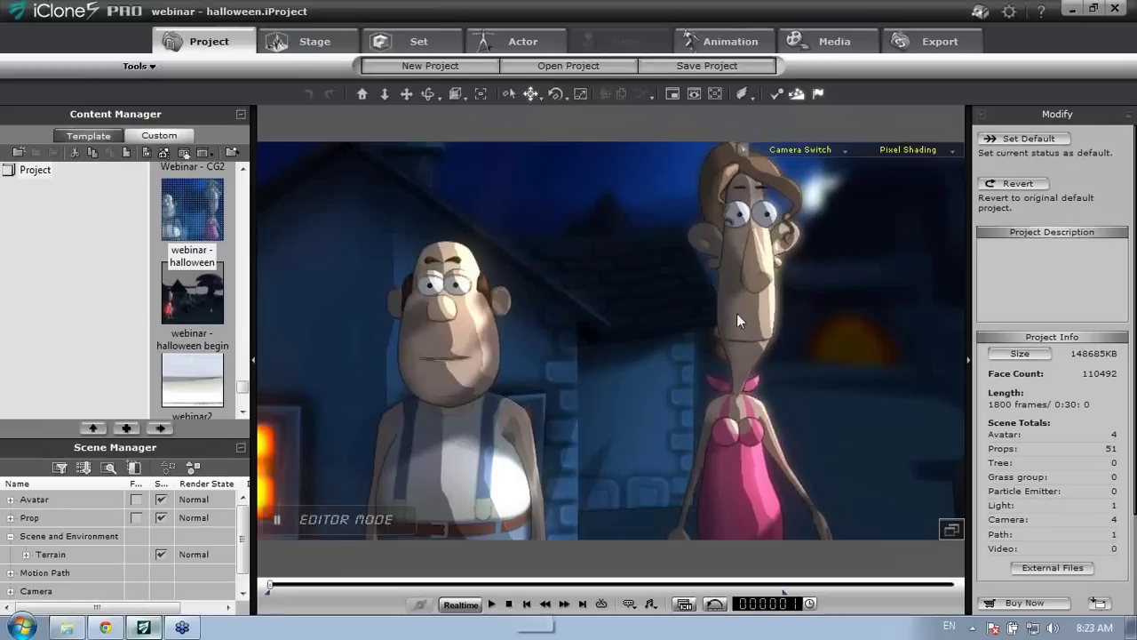
click(494, 605)
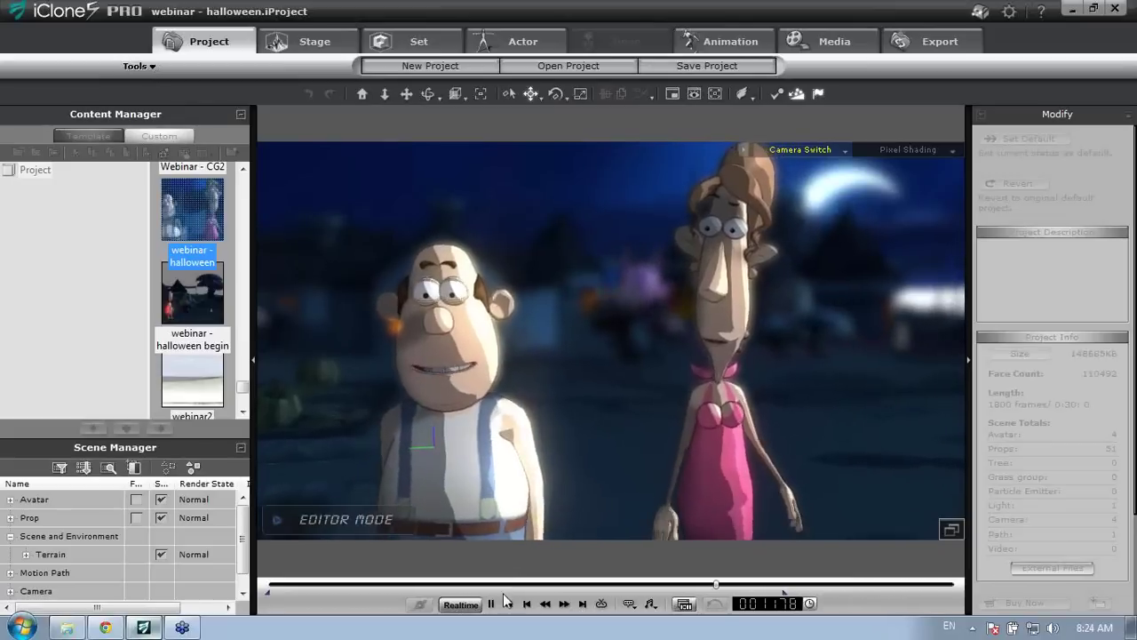
click(510, 604)
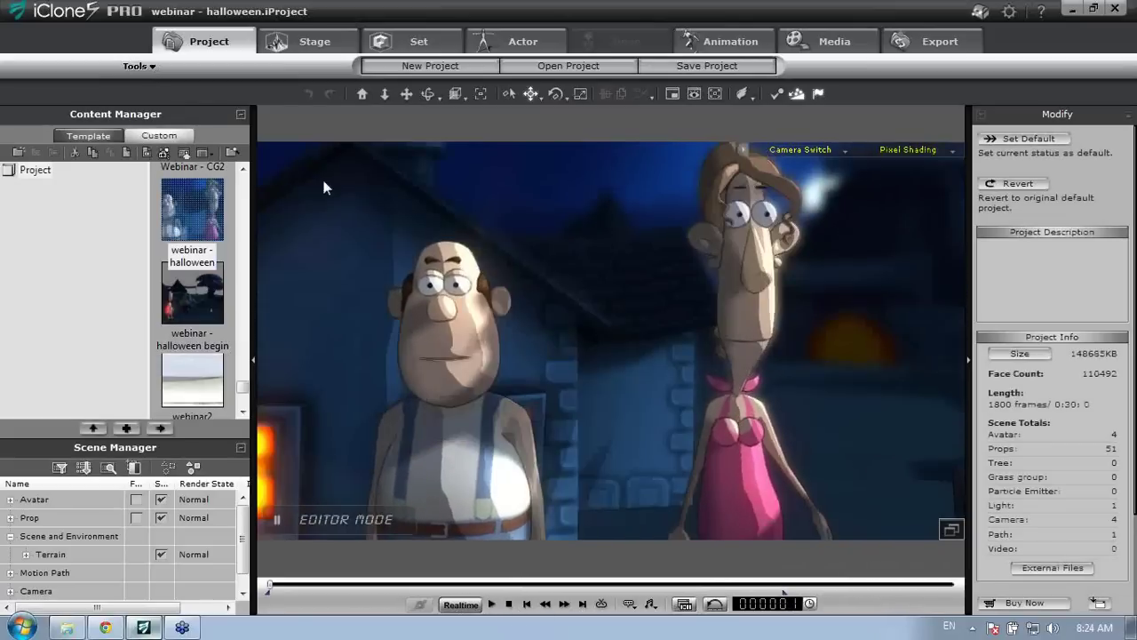
Load the custom project "webinar - halloween begin" and minimize the Avatar Toolkit window
double_click(188, 301)
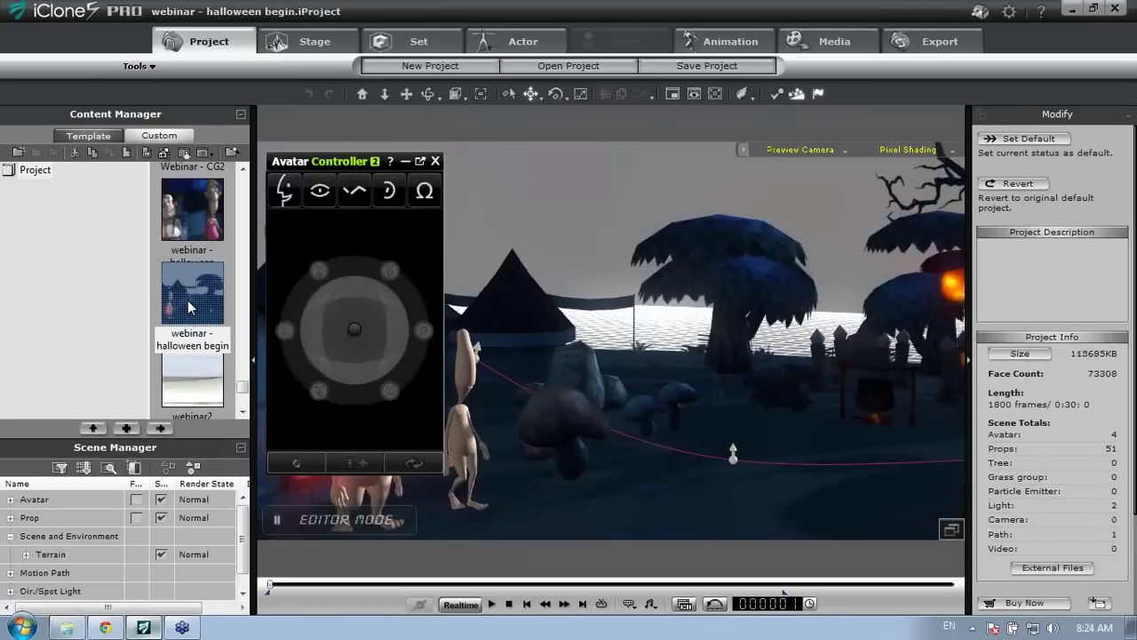
click(406, 163)
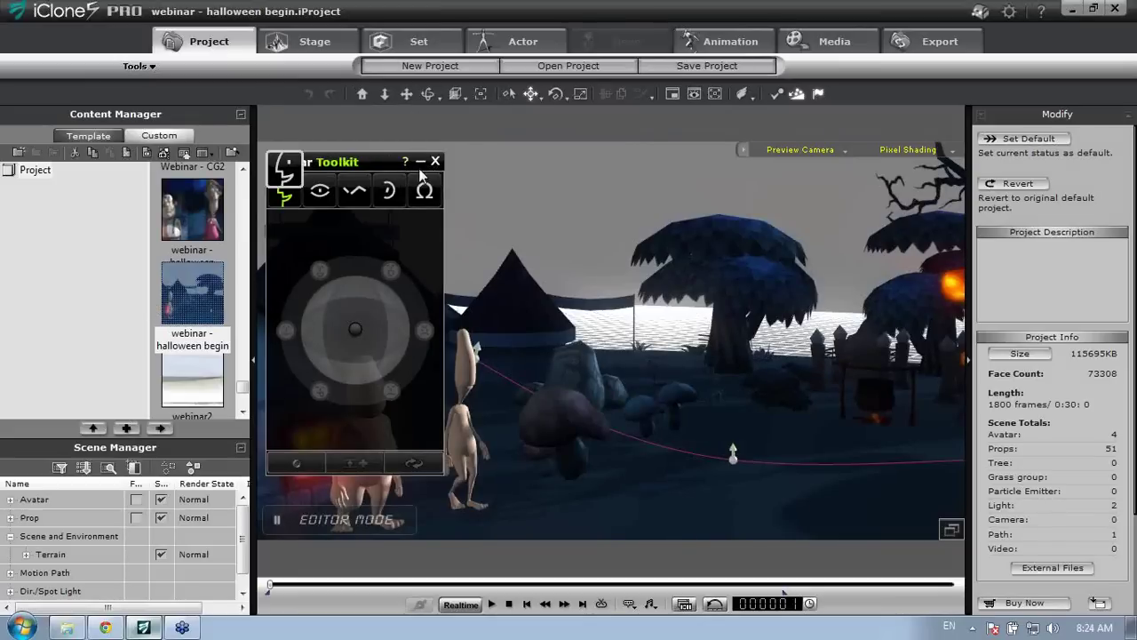
click(420, 164)
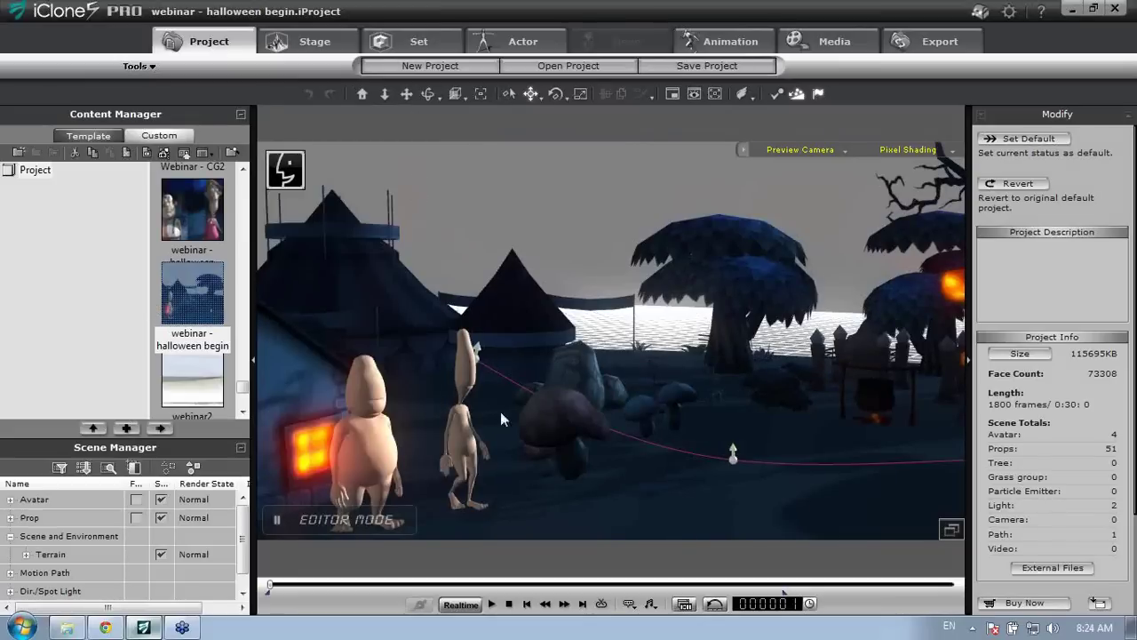
Select the Stretchy avatar and view both toon base characters standing beside the house
click(470, 446)
middle_drag(755, 435, 790, 377)
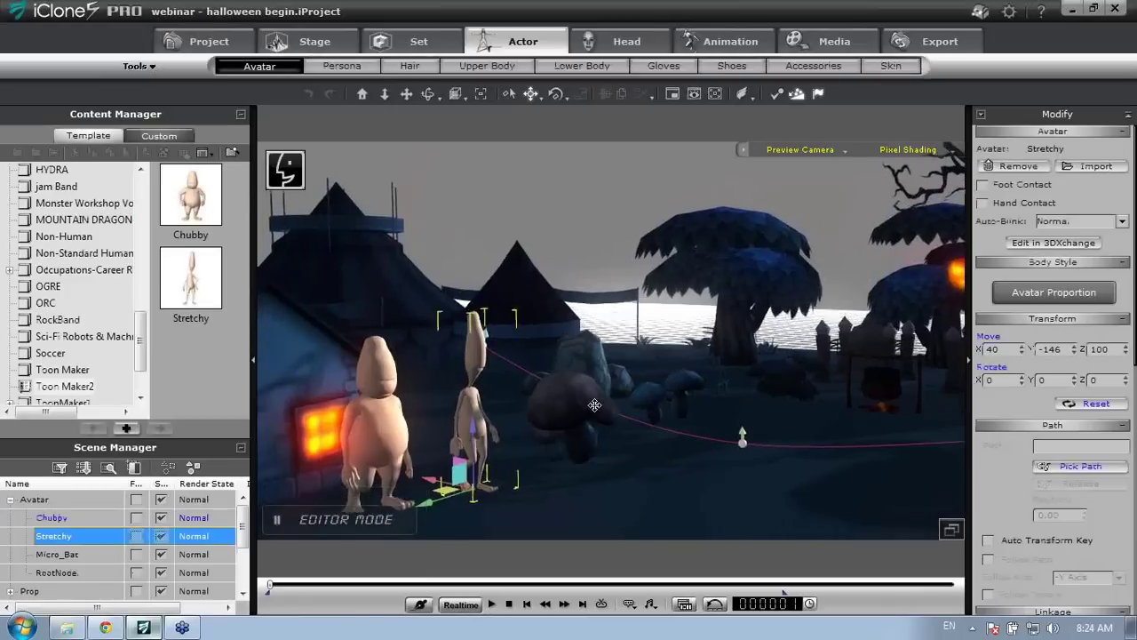
right_drag(789, 377, 556, 392)
scroll(556, 393, down, 2)
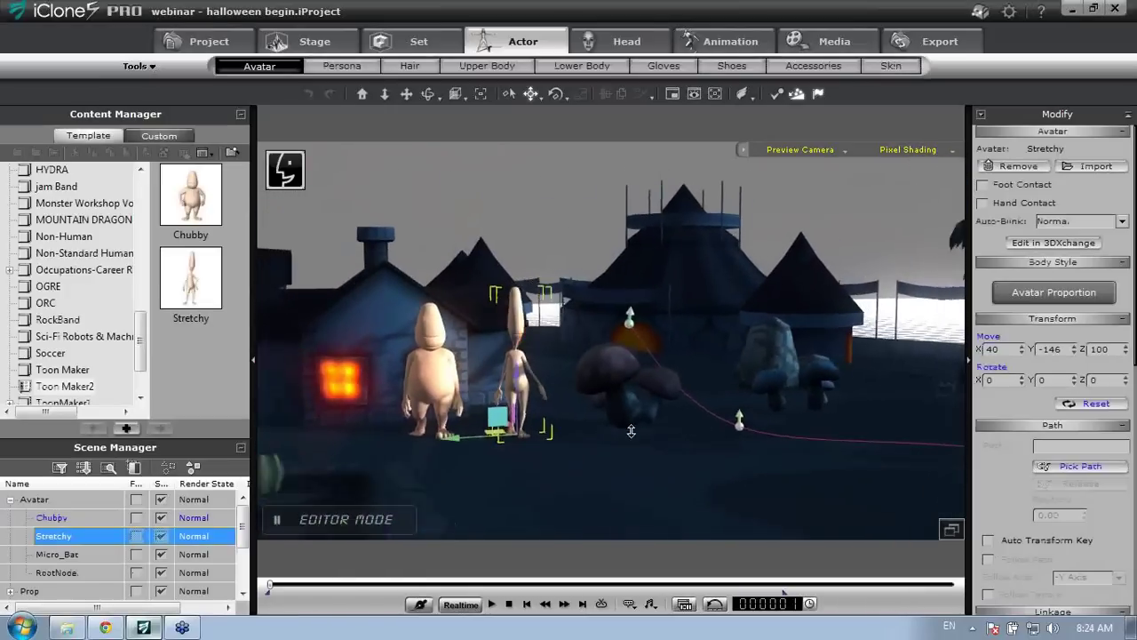
middle_drag(622, 431, 689, 402)
right_drag(688, 401, 622, 426)
Switch to Google Chrome and open city.reallusion.com/market/iclone in the Halloween Special tab
click(104, 627)
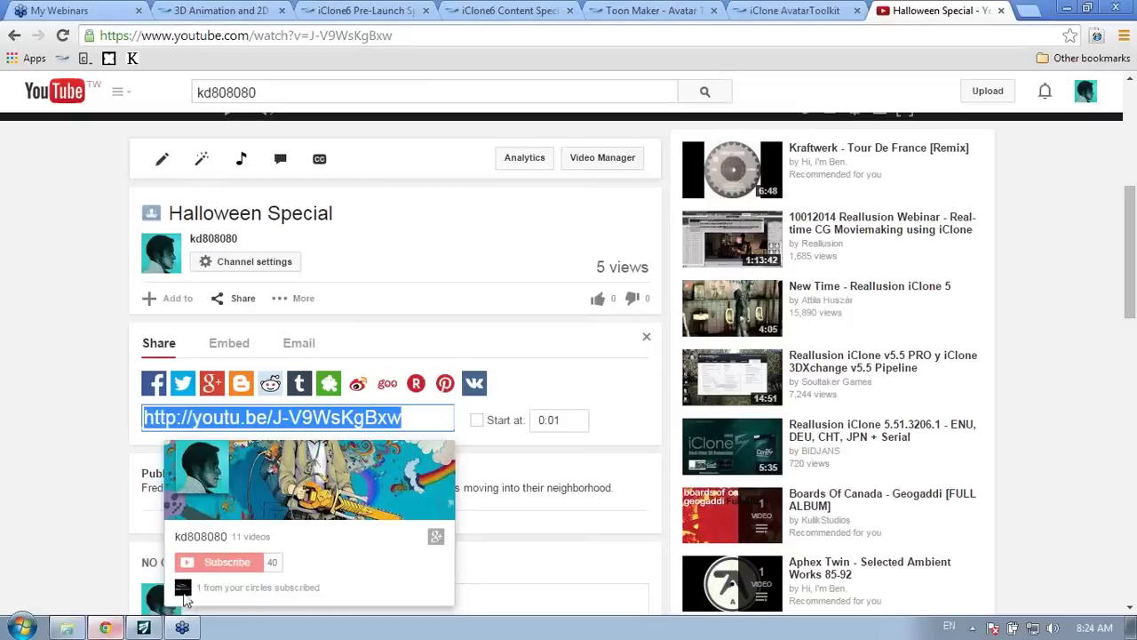
click(901, 30)
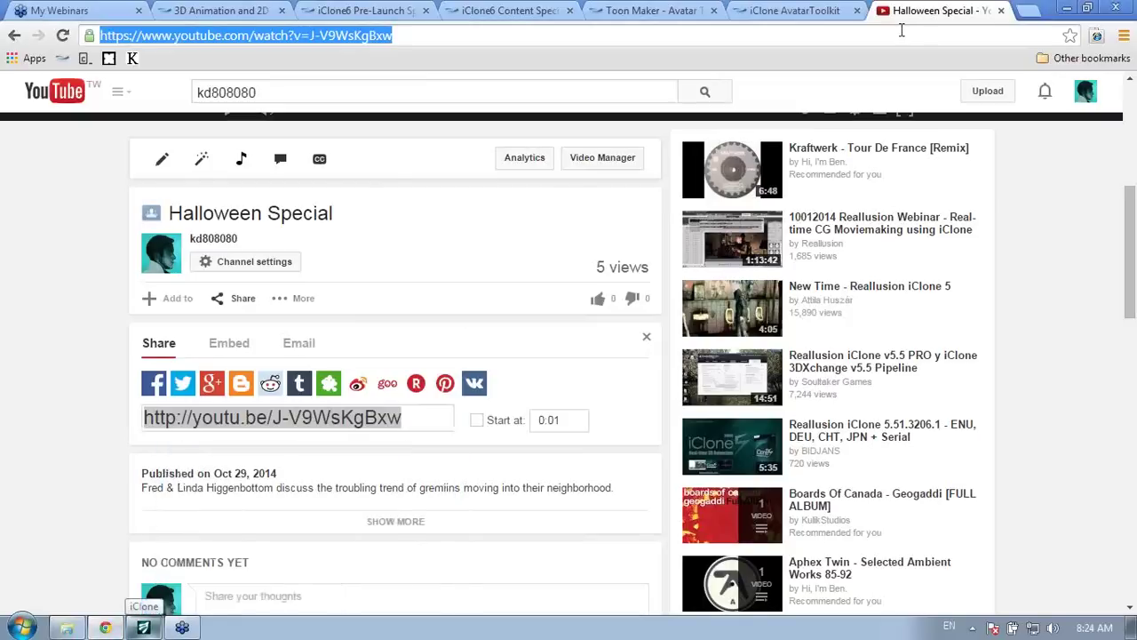
text(city)
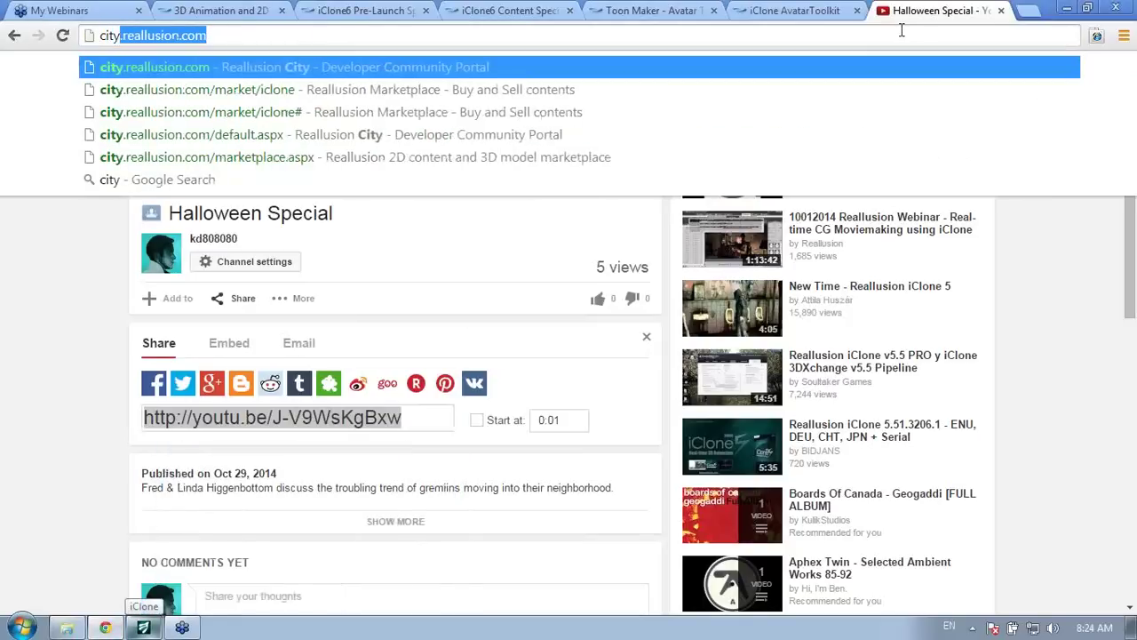
key(Down)
key(Return)
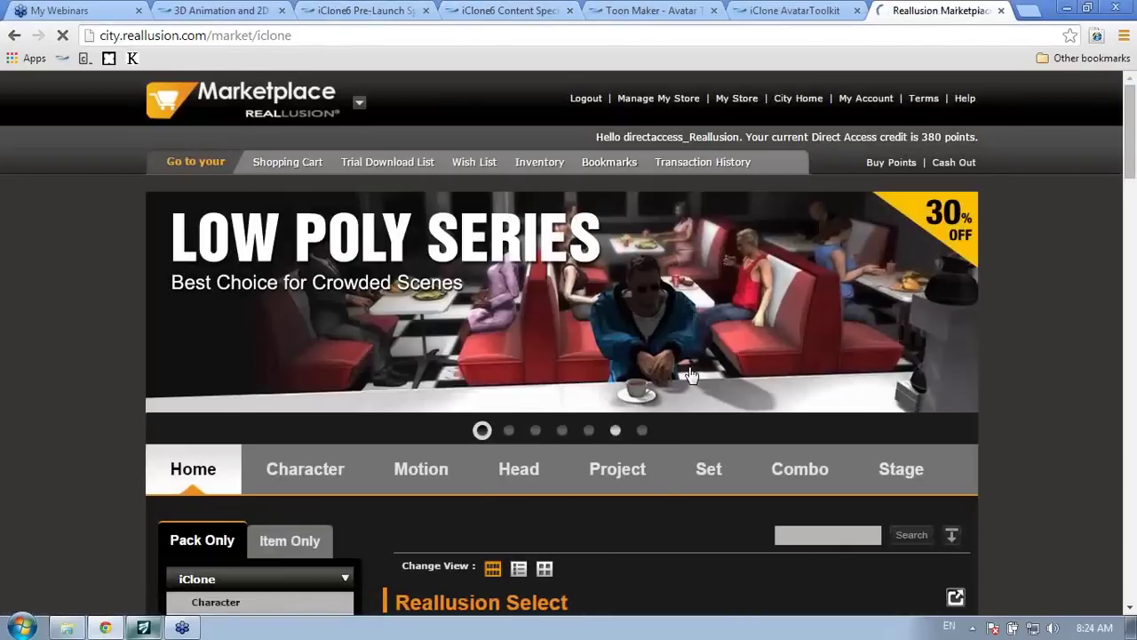
Browse the Marketplace home page's Reallusion Select, Top Paid, Top Free and What's New content packs
scroll(971, 329, down, 6)
scroll(978, 326, down, 1)
scroll(1016, 328, up, 3)
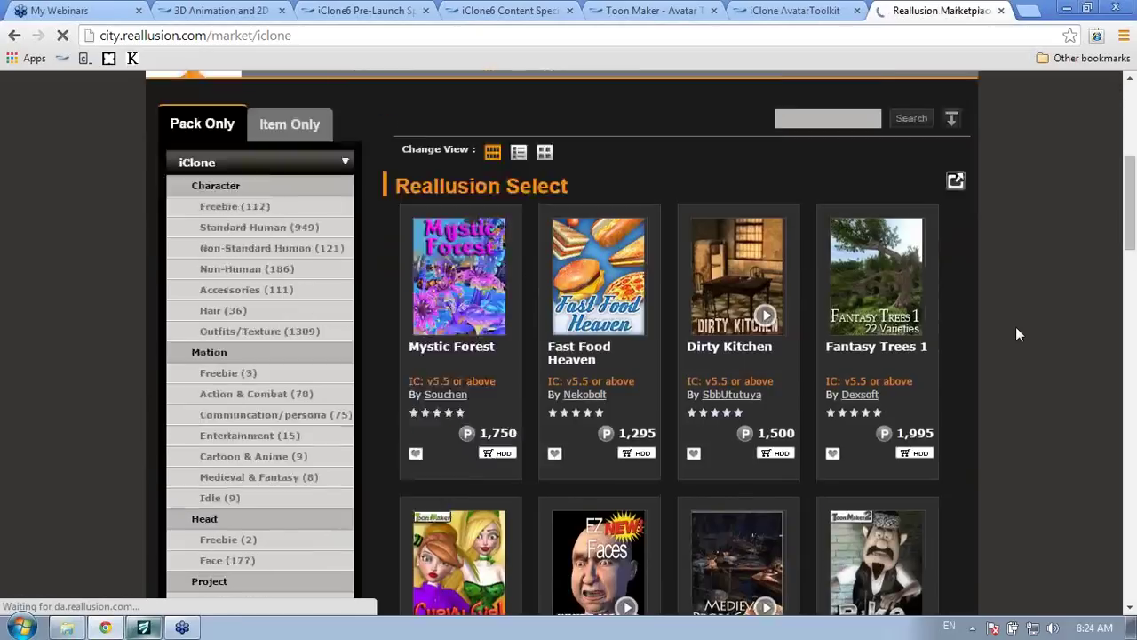
scroll(1018, 330, down, 3)
scroll(1019, 336, down, 4)
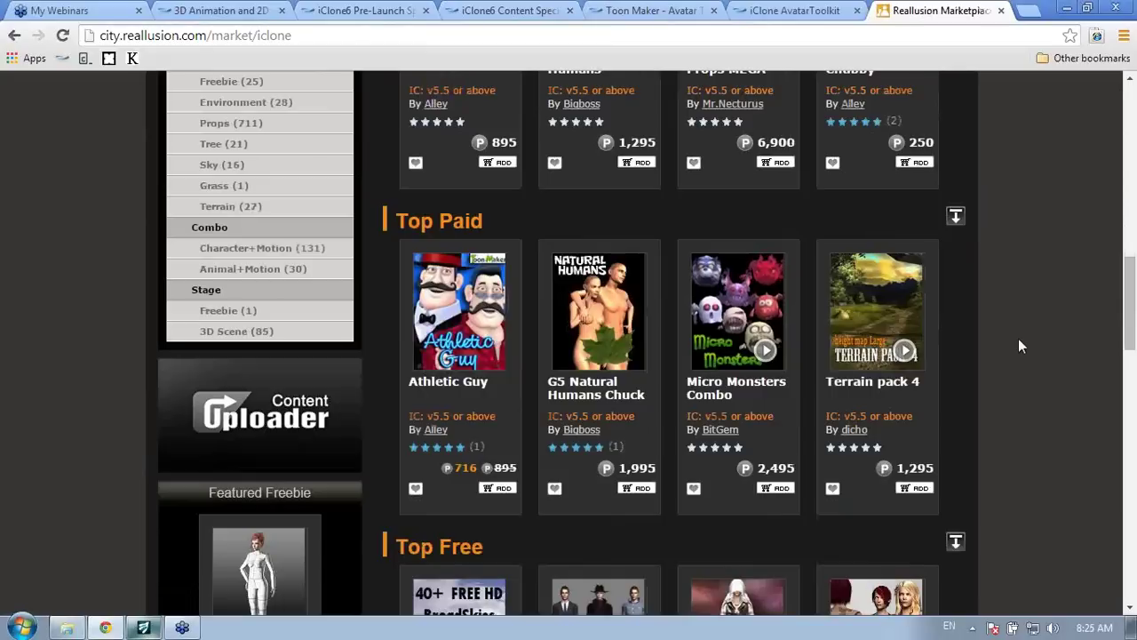
scroll(1020, 342, down, 2)
scroll(1025, 345, up, 1)
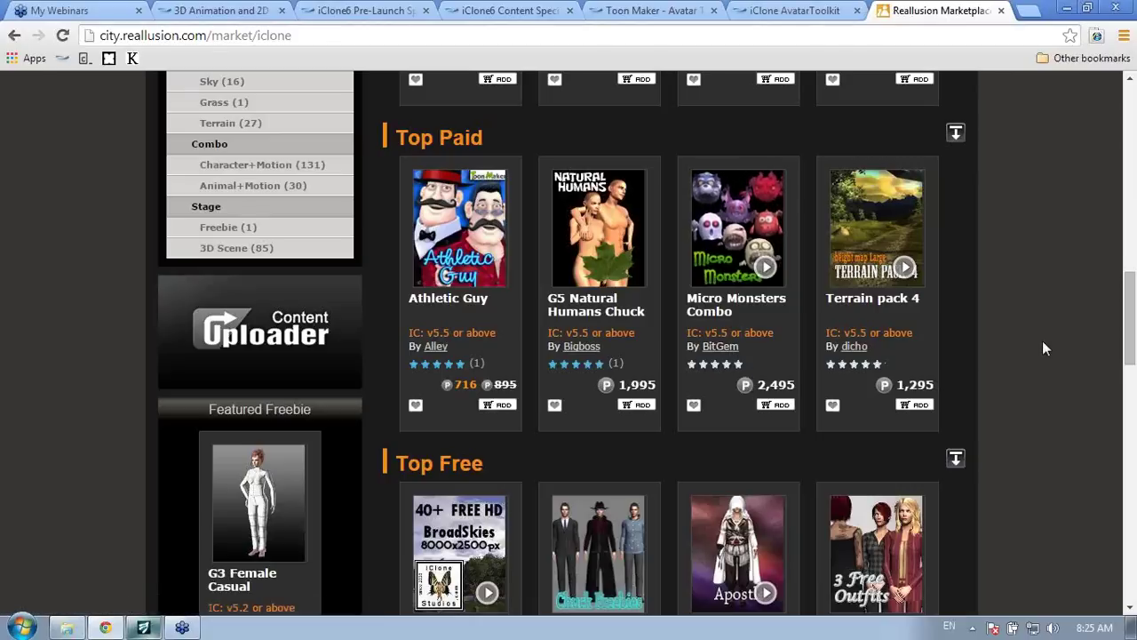
scroll(1038, 341, up, 3)
scroll(1034, 342, up, 2)
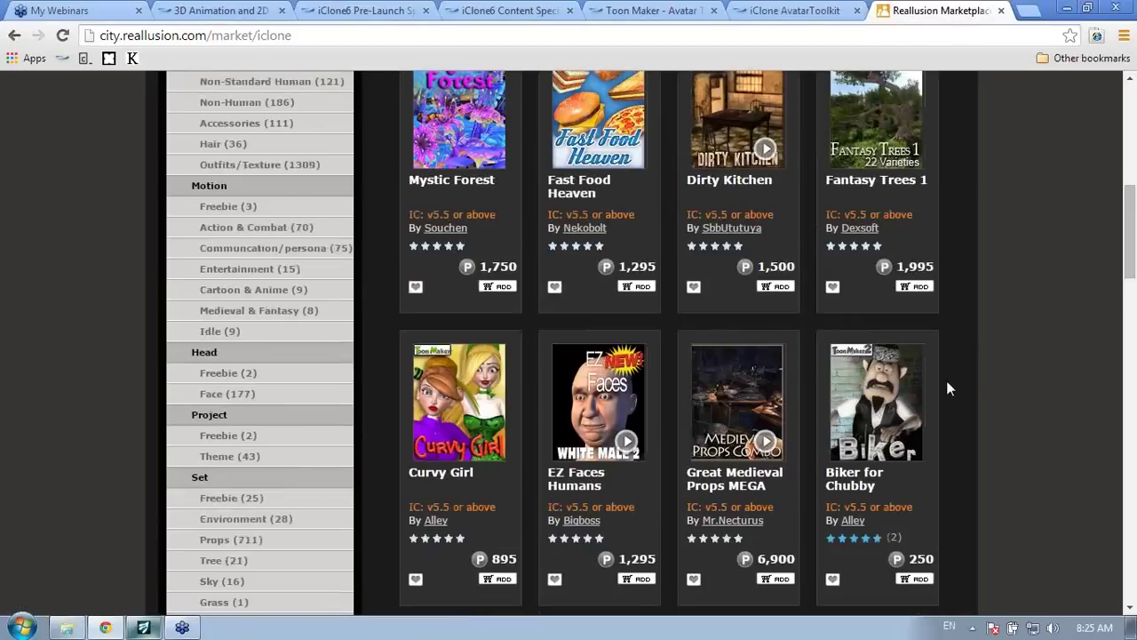
scroll(994, 346, up, 3)
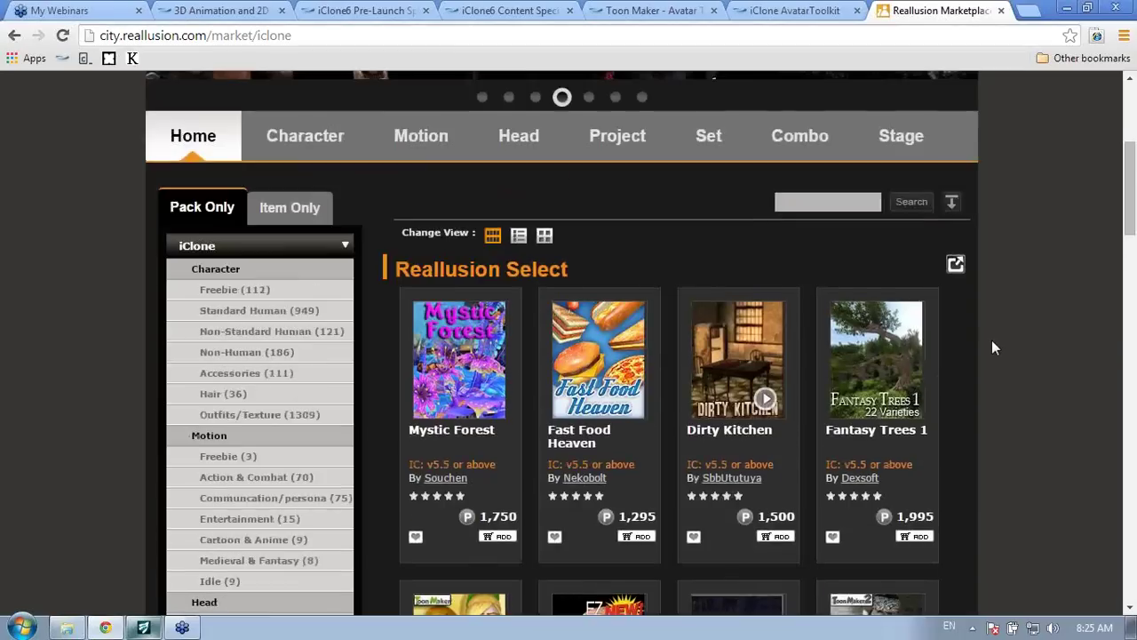
scroll(989, 344, down, 13)
scroll(330, 407, down, 2)
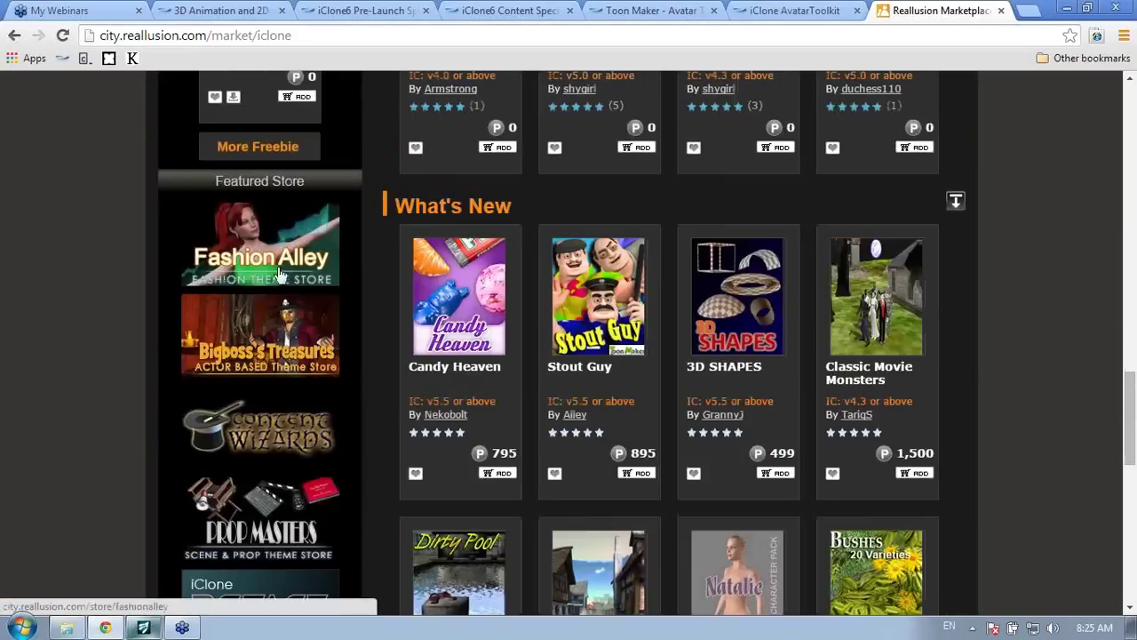
scroll(1034, 347, down, 3)
scroll(1027, 329, down, 2)
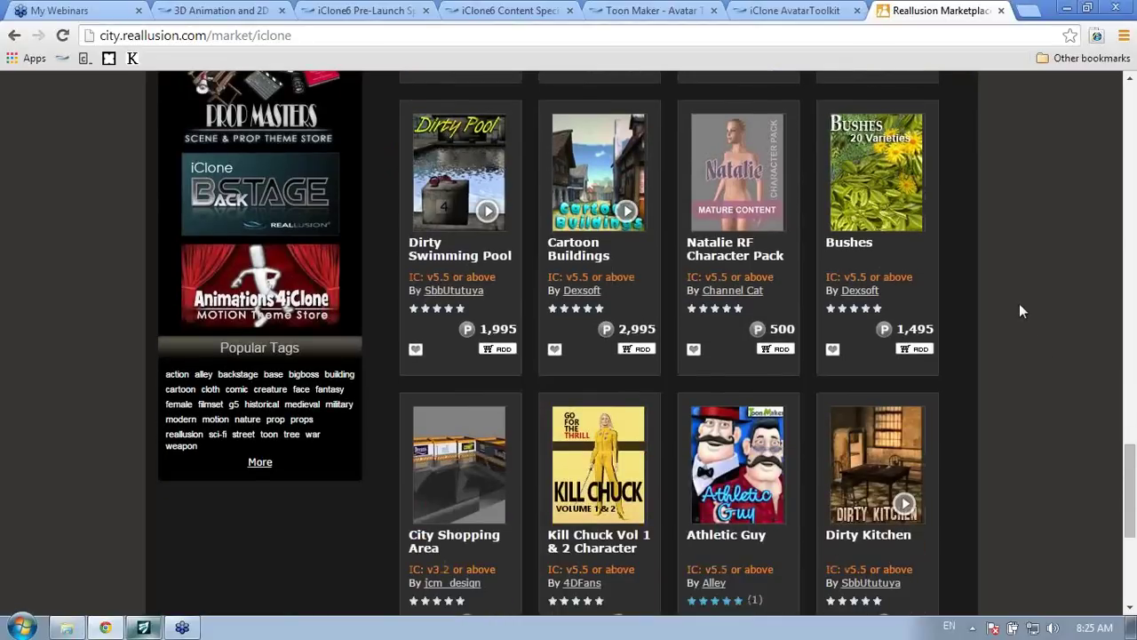
scroll(998, 304, up, 5)
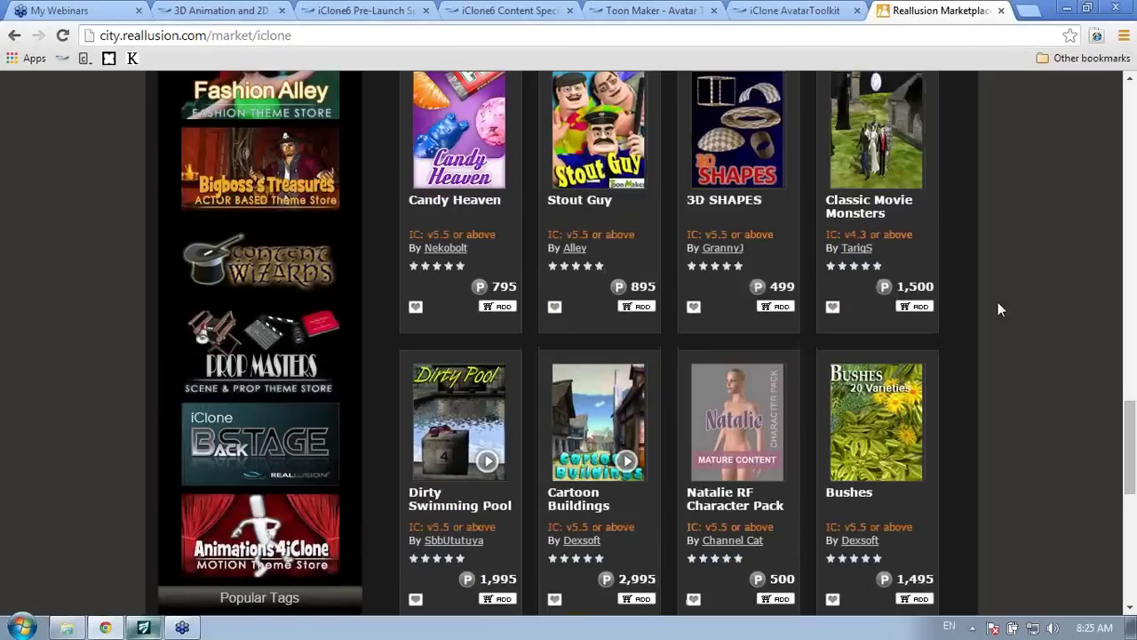
scroll(997, 309, up, 1)
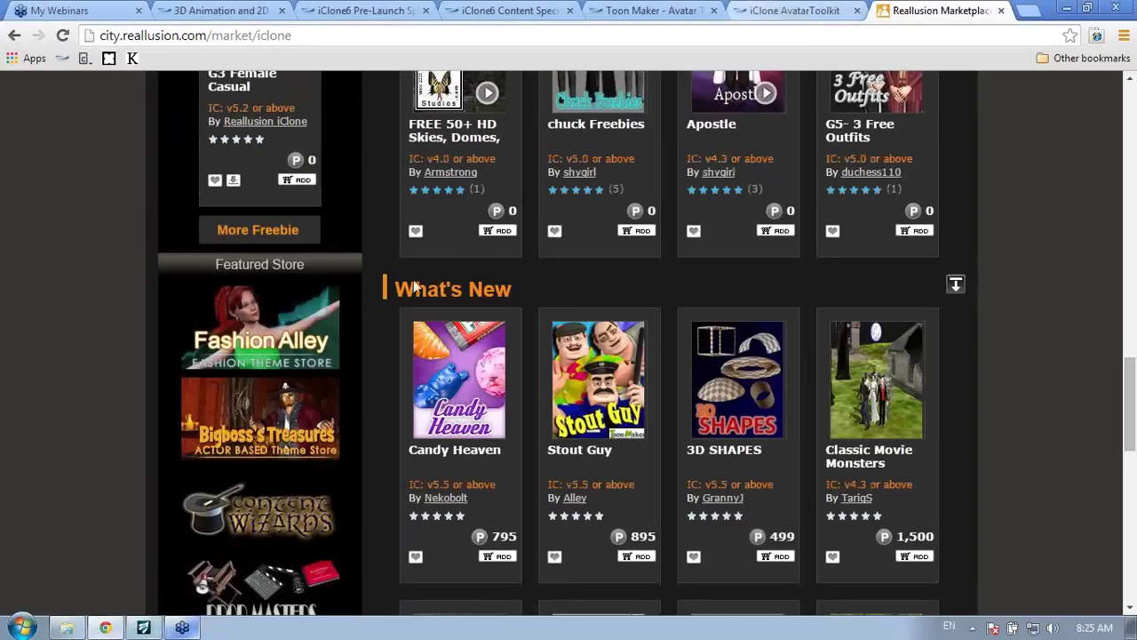
Switch to iClone and view the Halloween village around the two toon characters
click(182, 627)
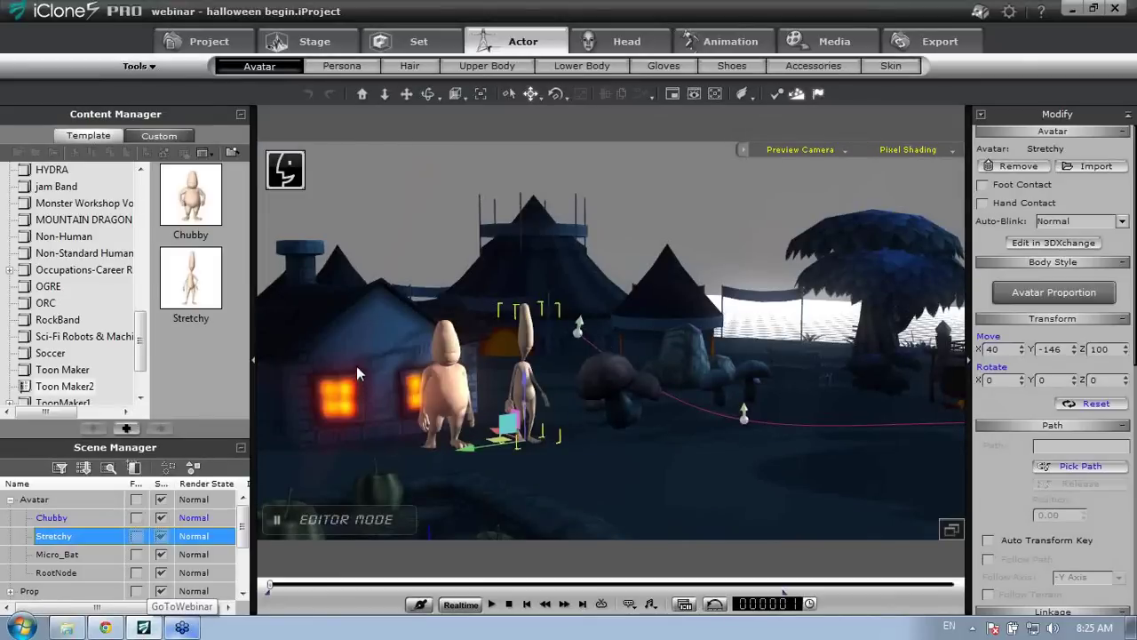
right_drag(731, 377, 710, 423)
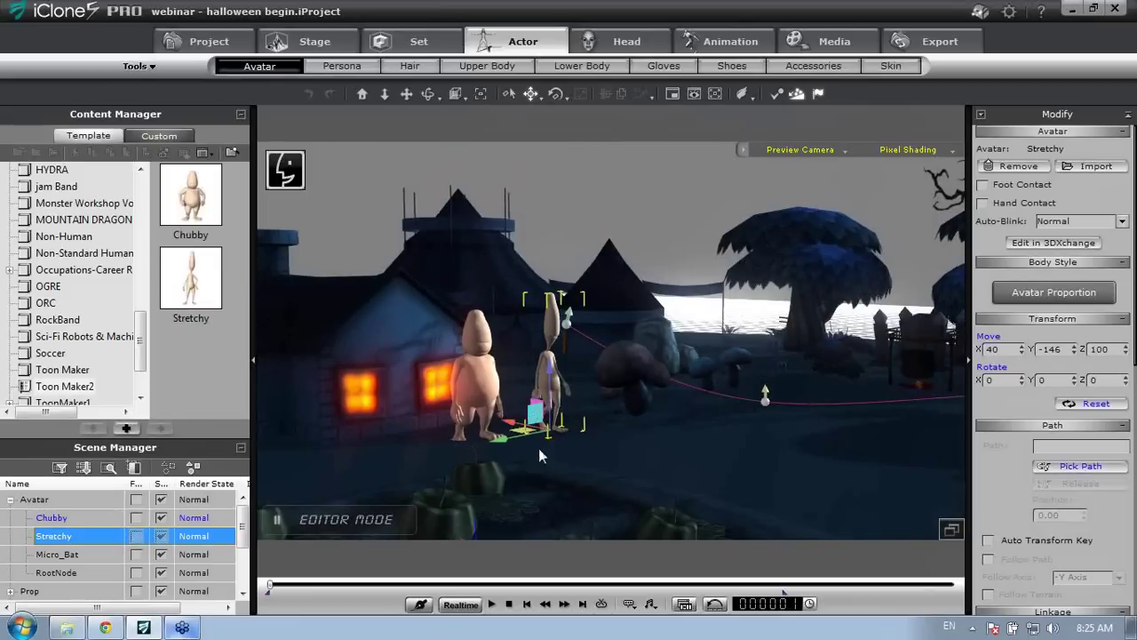
Switch to Google Chrome, search the Marketplace for "souchen halloween" and browse the matching packs
click(105, 627)
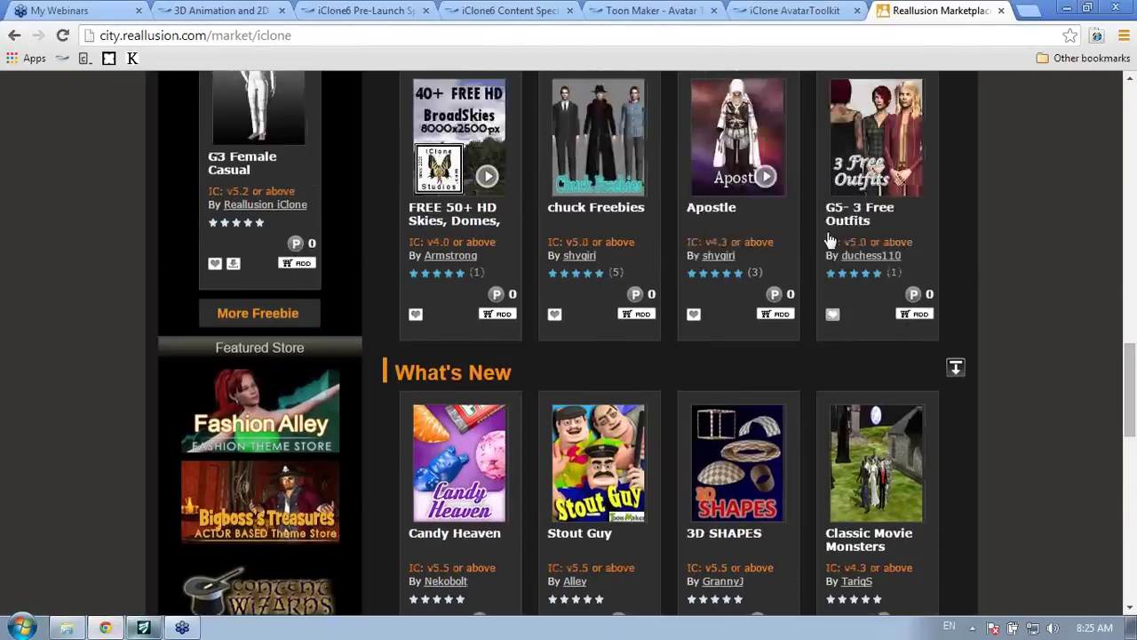
scroll(822, 238, down, 6)
scroll(822, 231, up, 5)
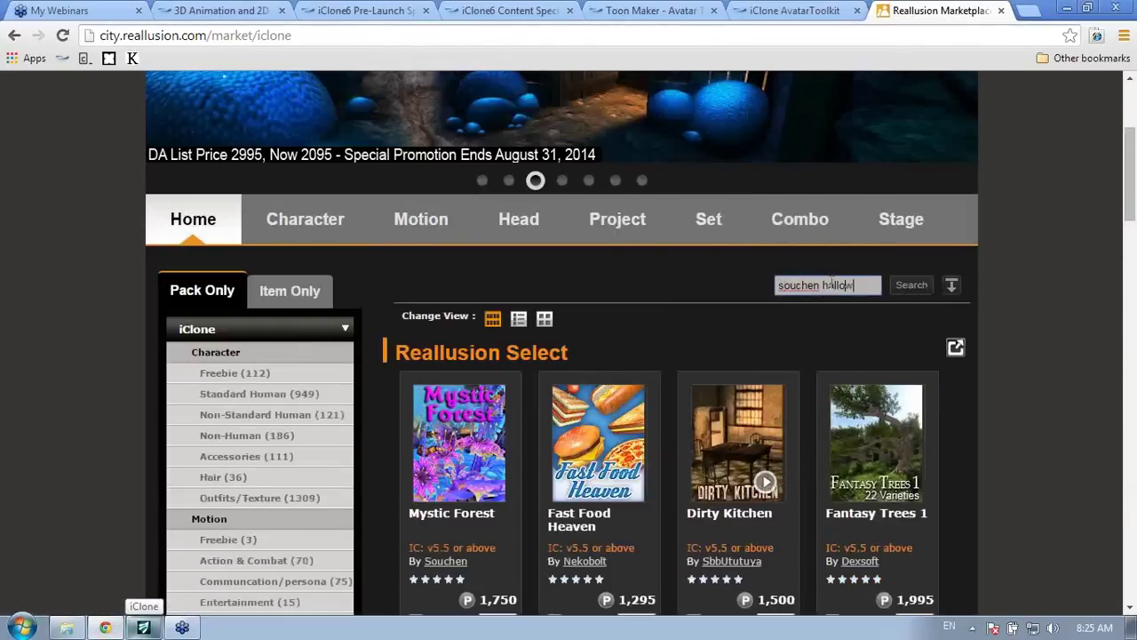
key(Return)
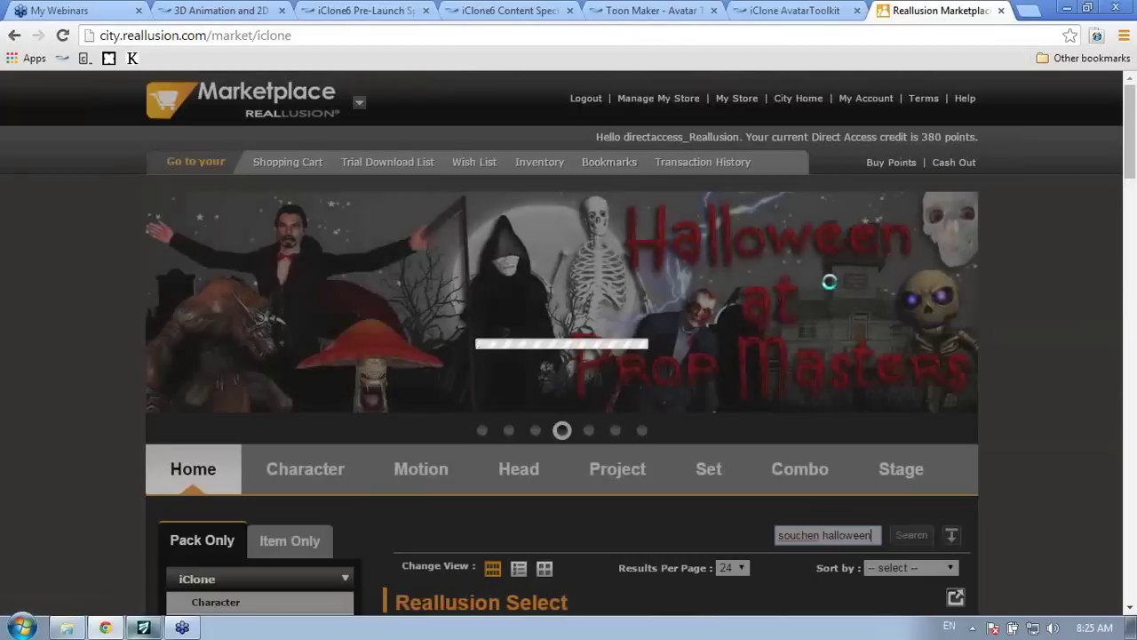
scroll(986, 369, down, 6)
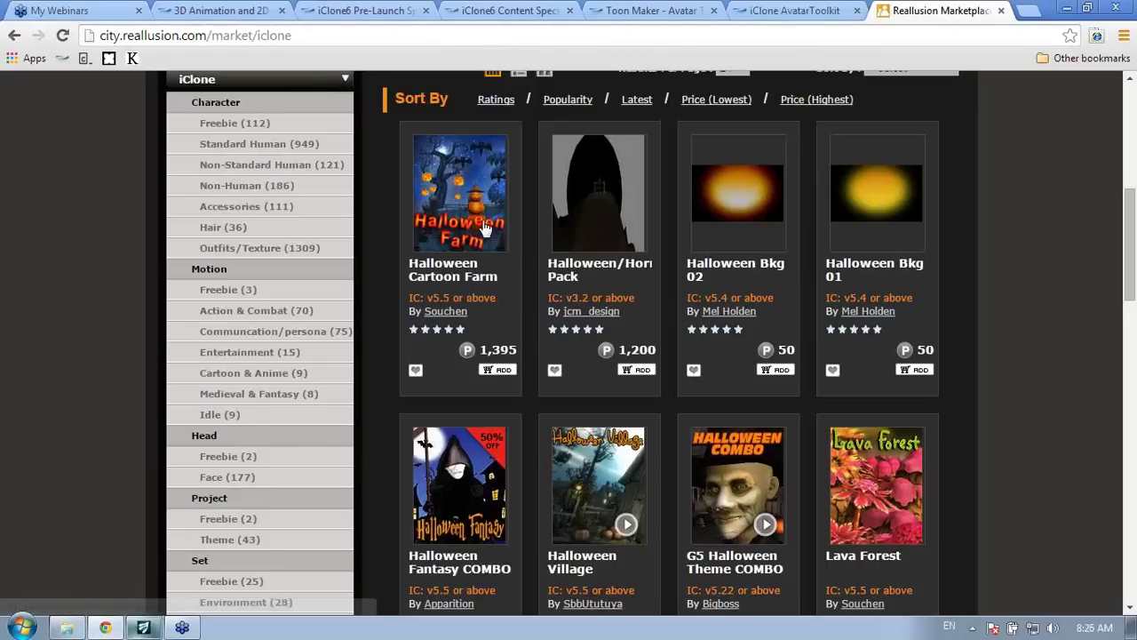
Switch to iClone, examine the pumpkin tree area and the creature's motion path, and play the project
click(144, 627)
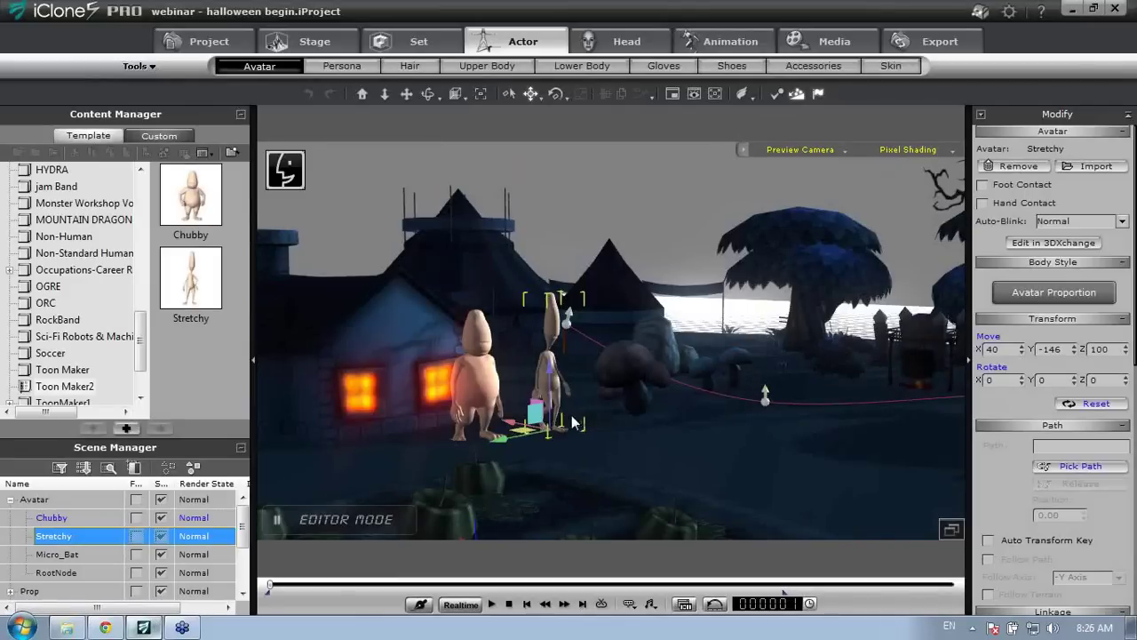
right_drag(616, 436, 650, 438)
middle_drag(650, 438, 400, 436)
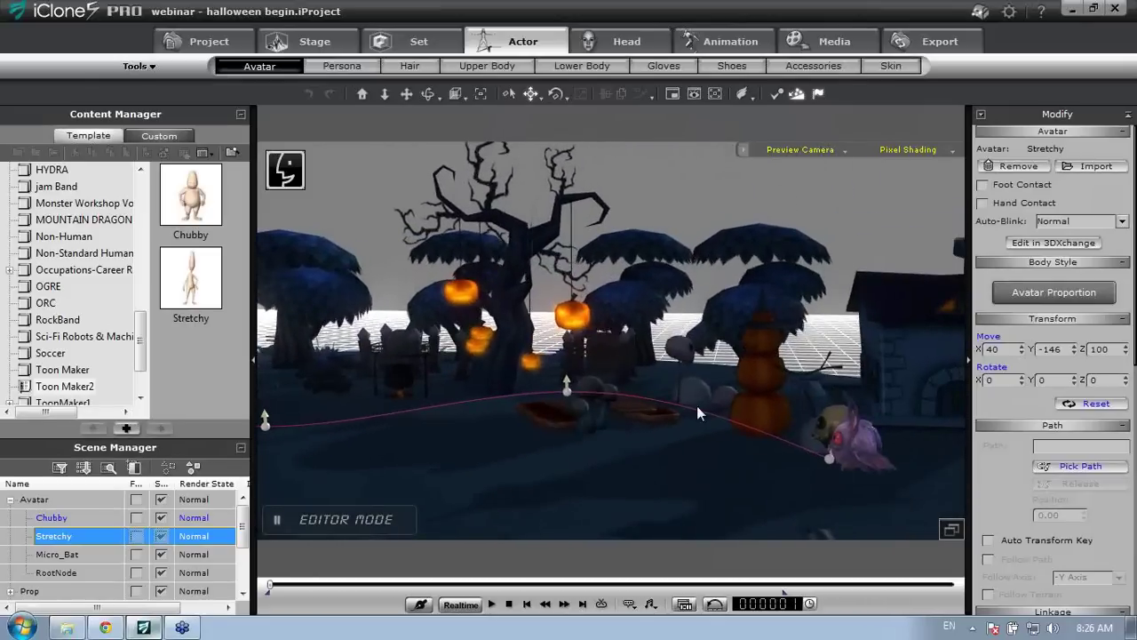
right_drag(338, 415, 492, 429)
middle_drag(492, 429, 552, 391)
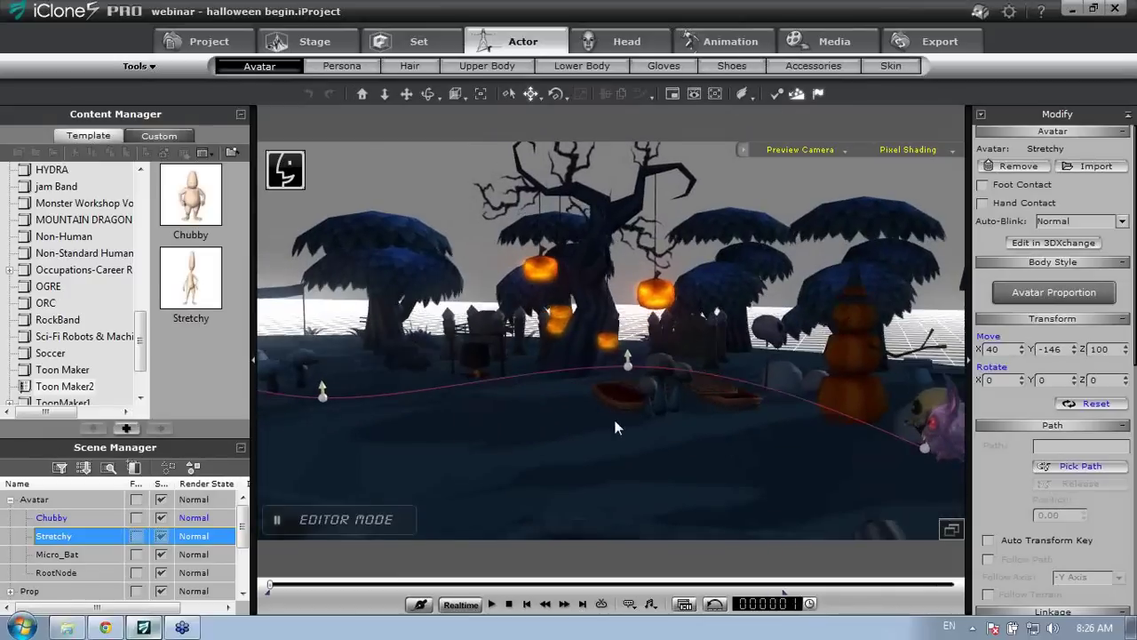
middle_drag(702, 430, 533, 396)
click(491, 603)
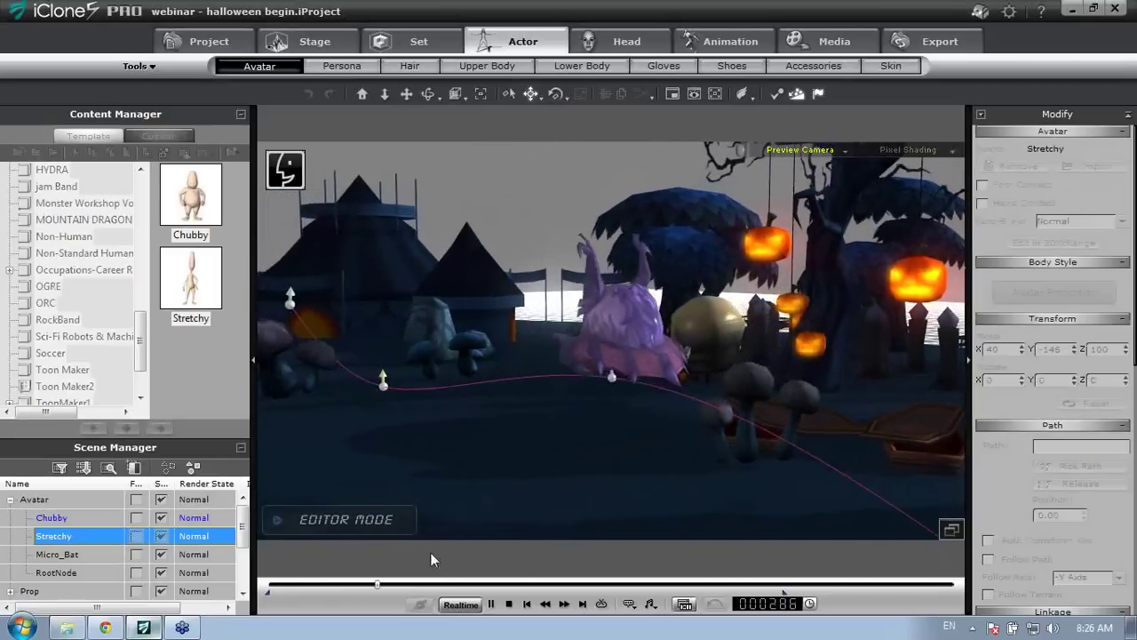
Stop the playback and view the open ground between the pumpkin tree and the purple creature
click(508, 604)
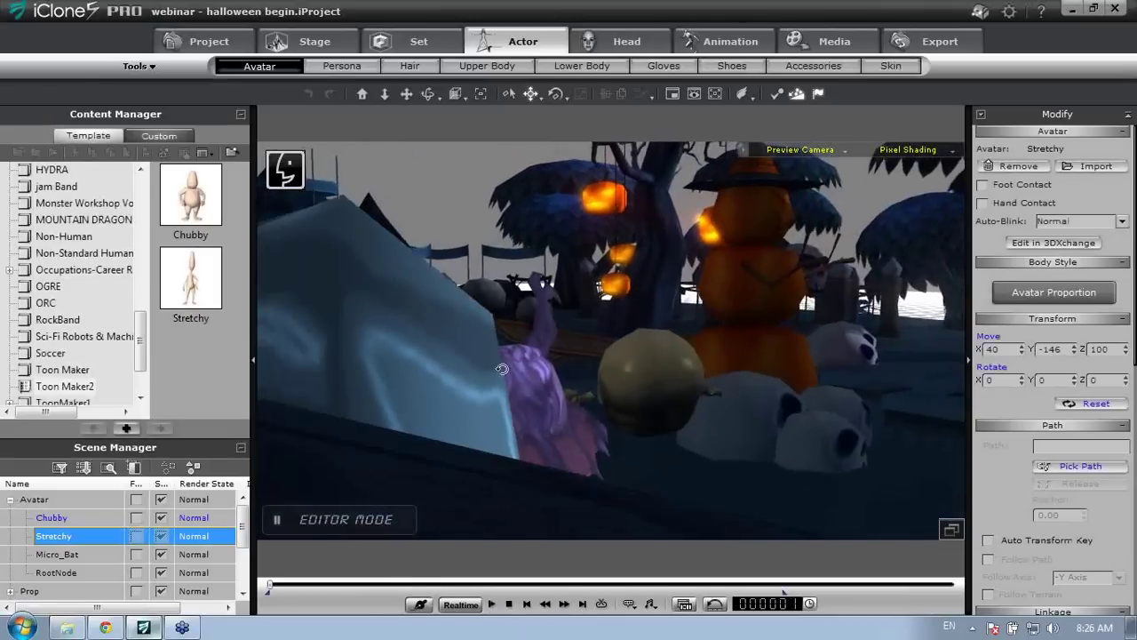
right_drag(502, 369, 677, 412)
drag(677, 411, 680, 413)
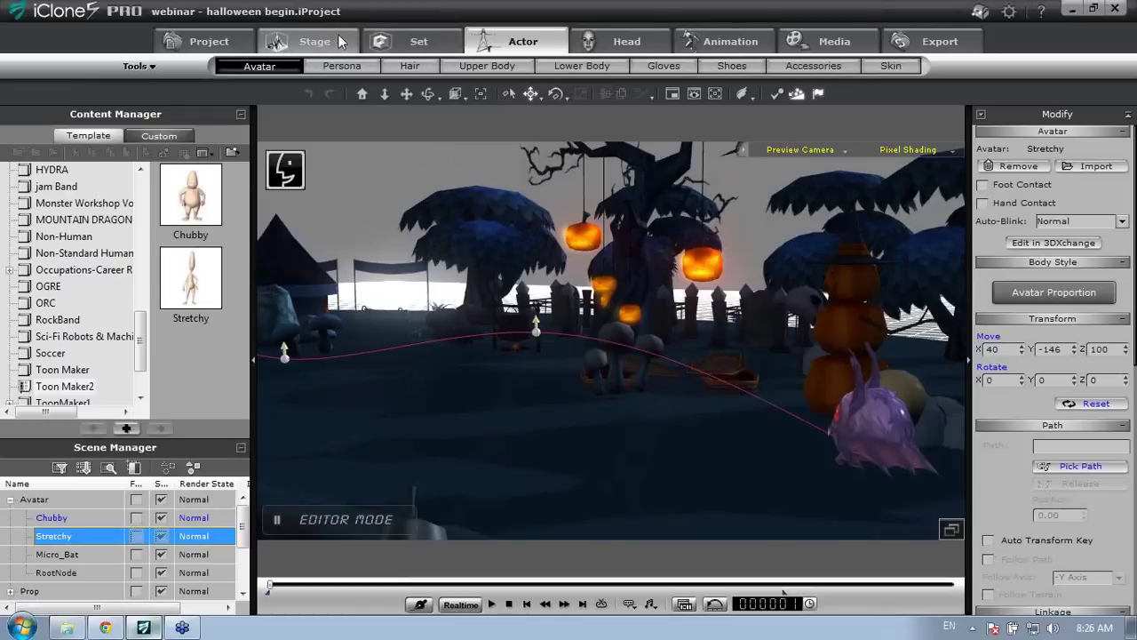
Draw a new six-point motion path curving across the open ground in front of the creature, and undo it
click(743, 48)
click(793, 66)
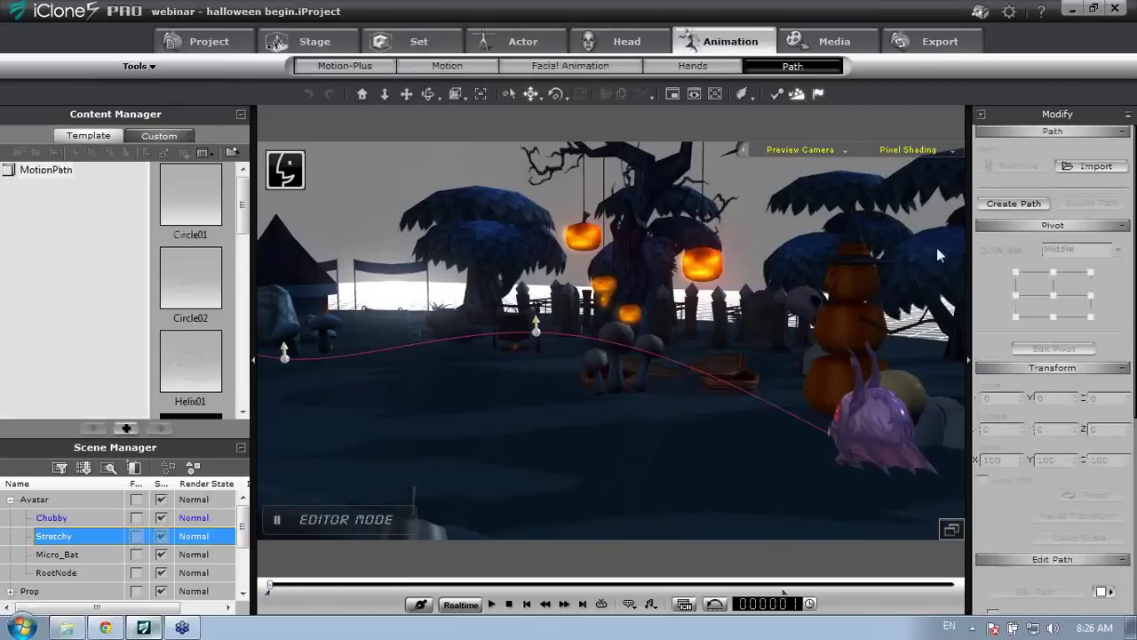
click(1013, 204)
click(728, 462)
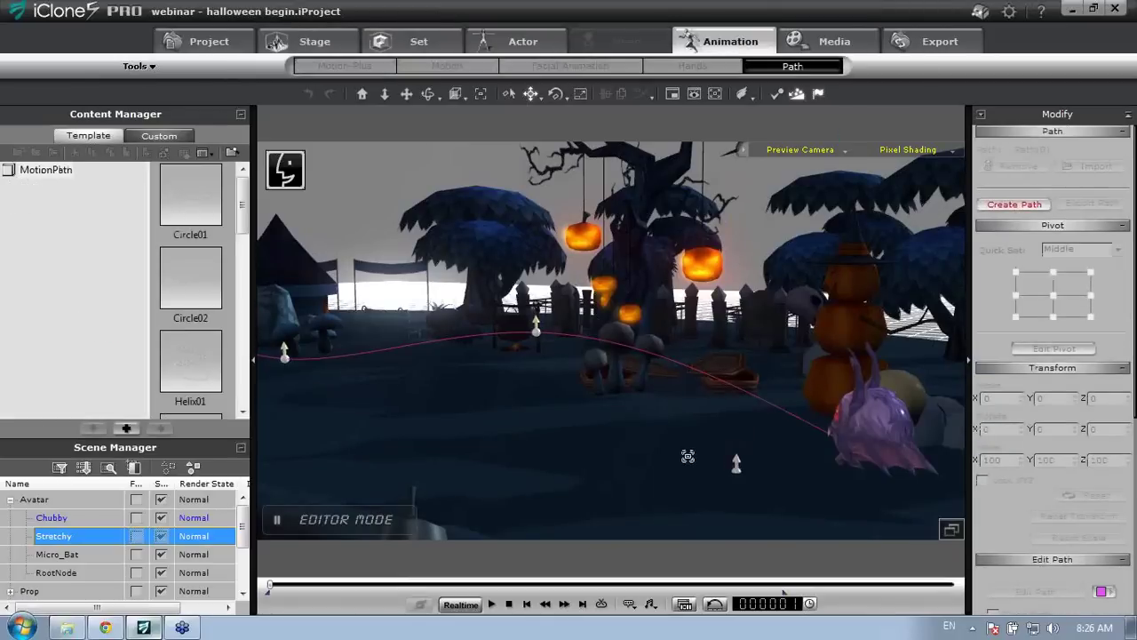
click(611, 409)
click(490, 382)
click(468, 385)
click(441, 430)
click(509, 481)
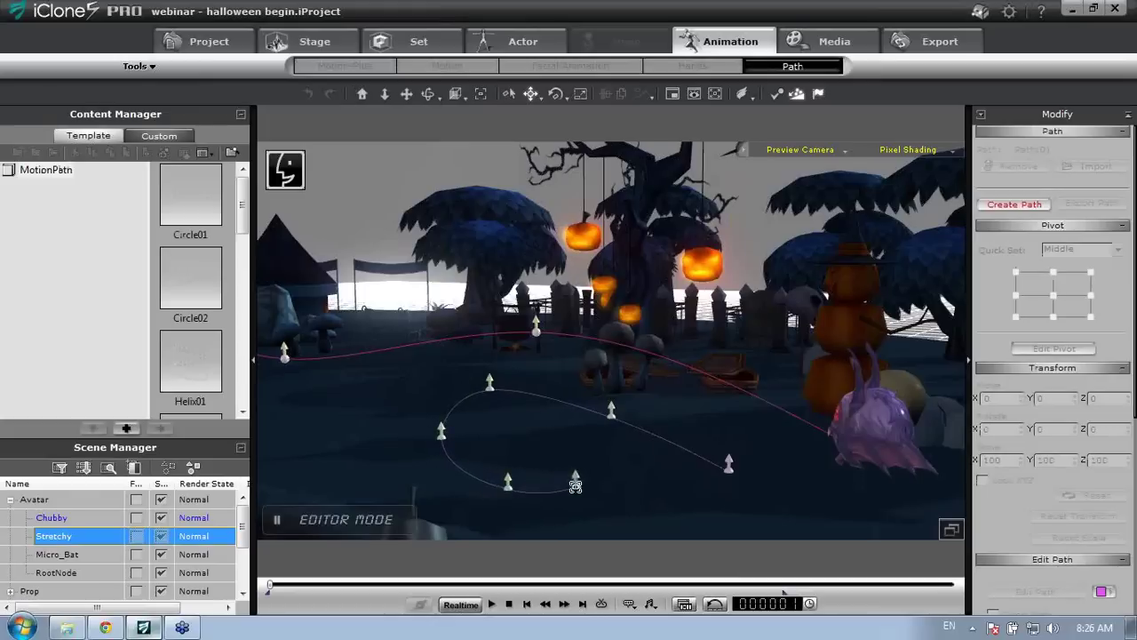
click(577, 481)
right_click(578, 469)
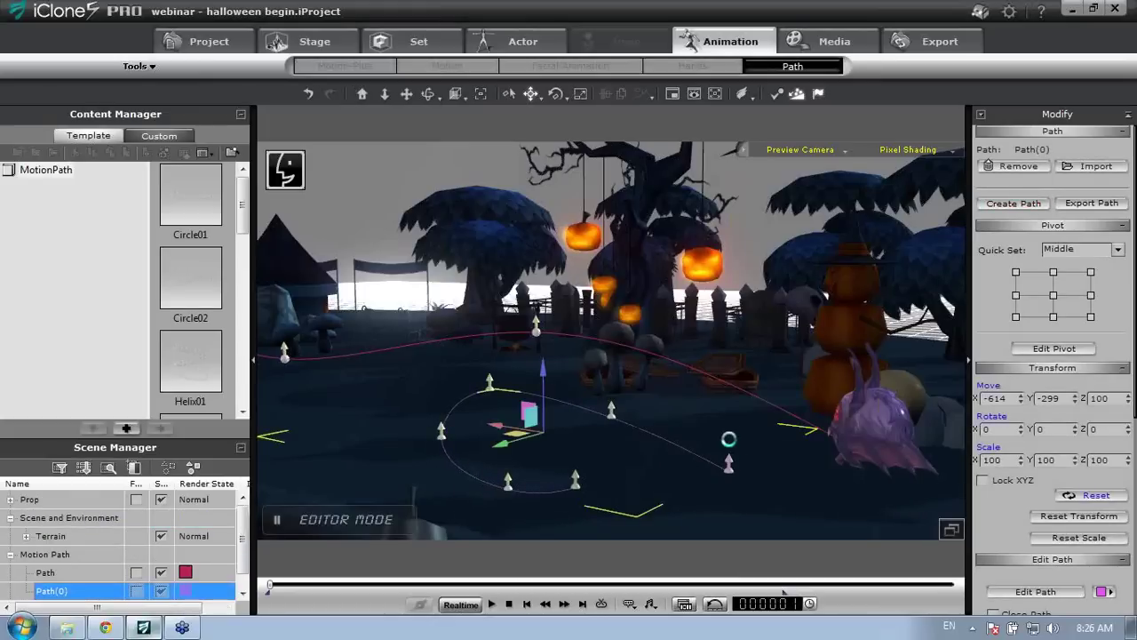
key(ctrl+z)
Select the Micro_Bat creature and examine it close up beside the skull and the end of the motion path
middle_drag(771, 376, 745, 404)
click(787, 381)
click(786, 386)
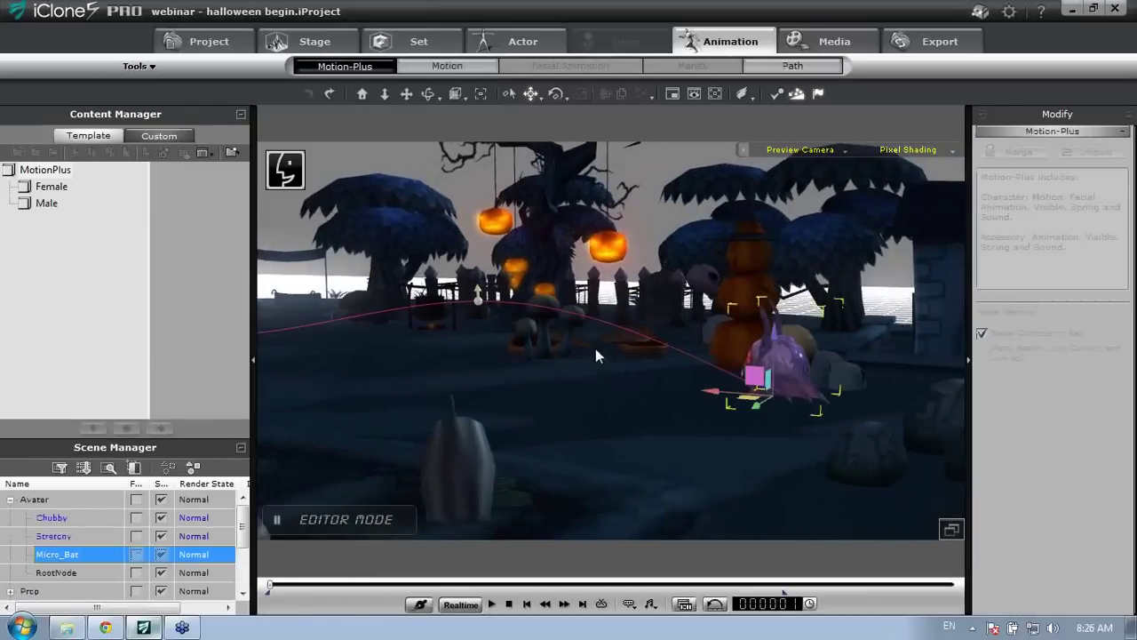
middle_drag(595, 348, 561, 348)
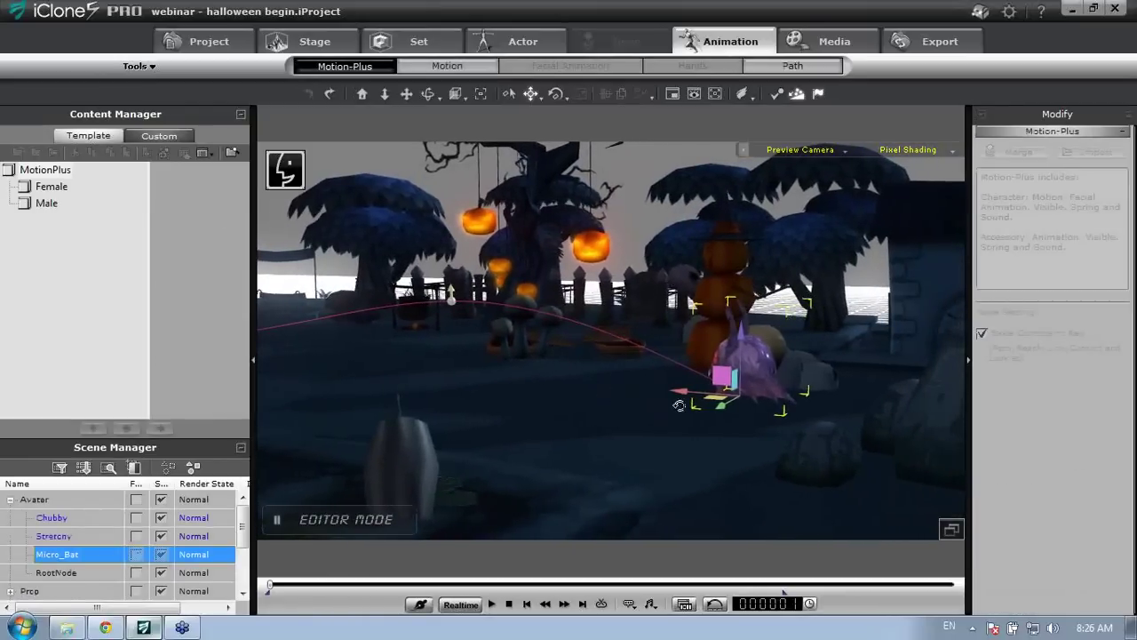
middle_drag(680, 405, 924, 414)
middle_drag(794, 418, 988, 427)
scroll(802, 442, up, 3)
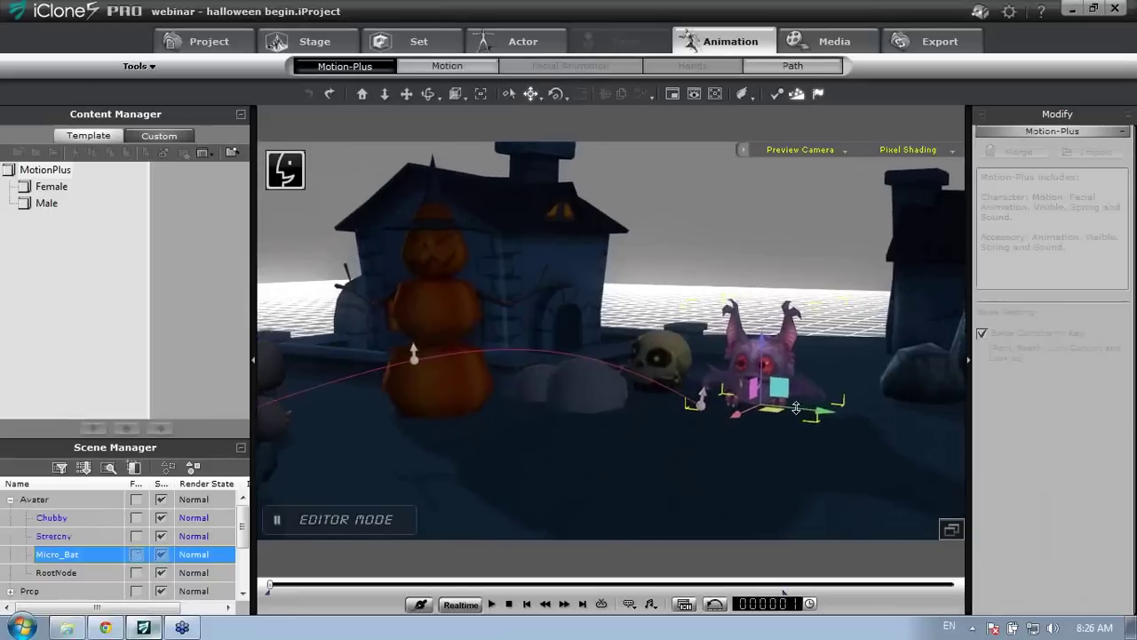
middle_drag(803, 442, 764, 406)
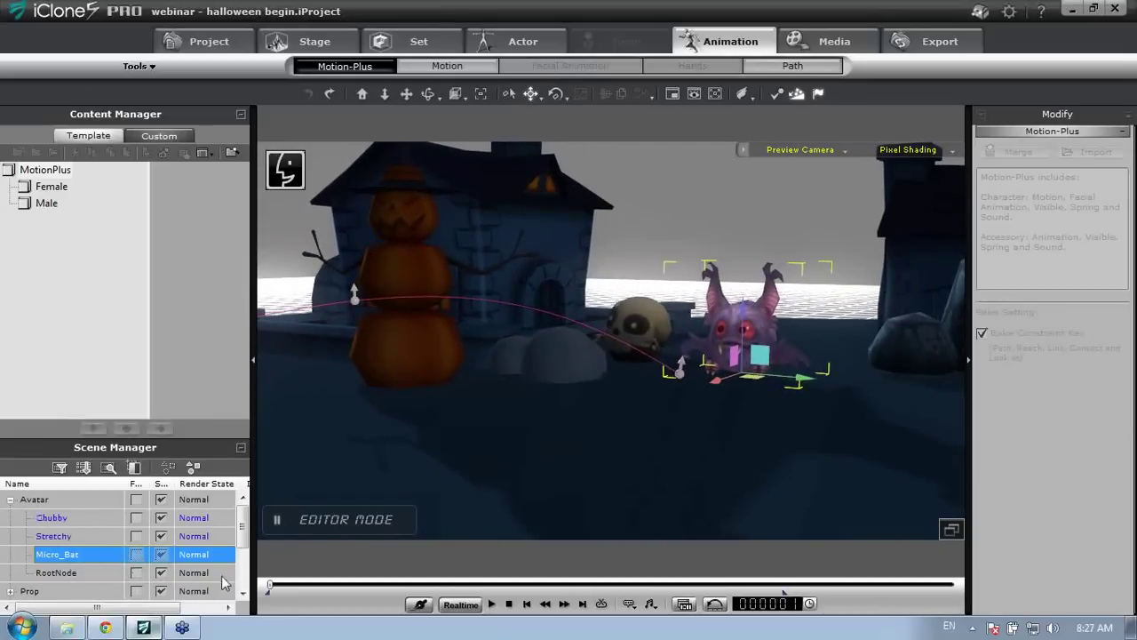
scroll(238, 547, down, 1)
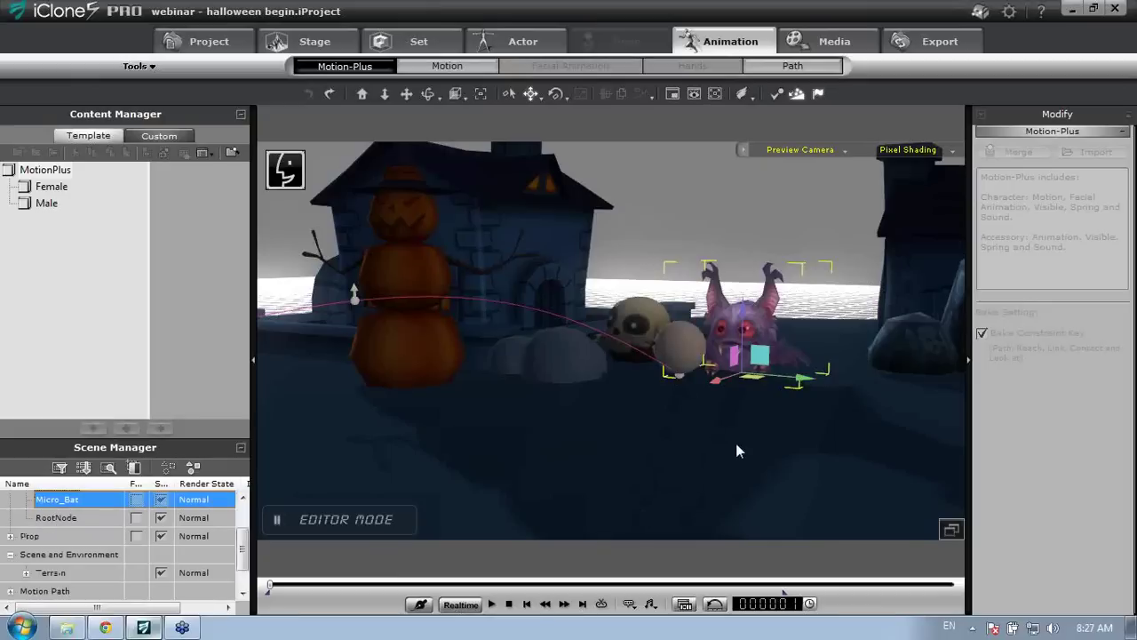
drag(738, 444, 726, 318)
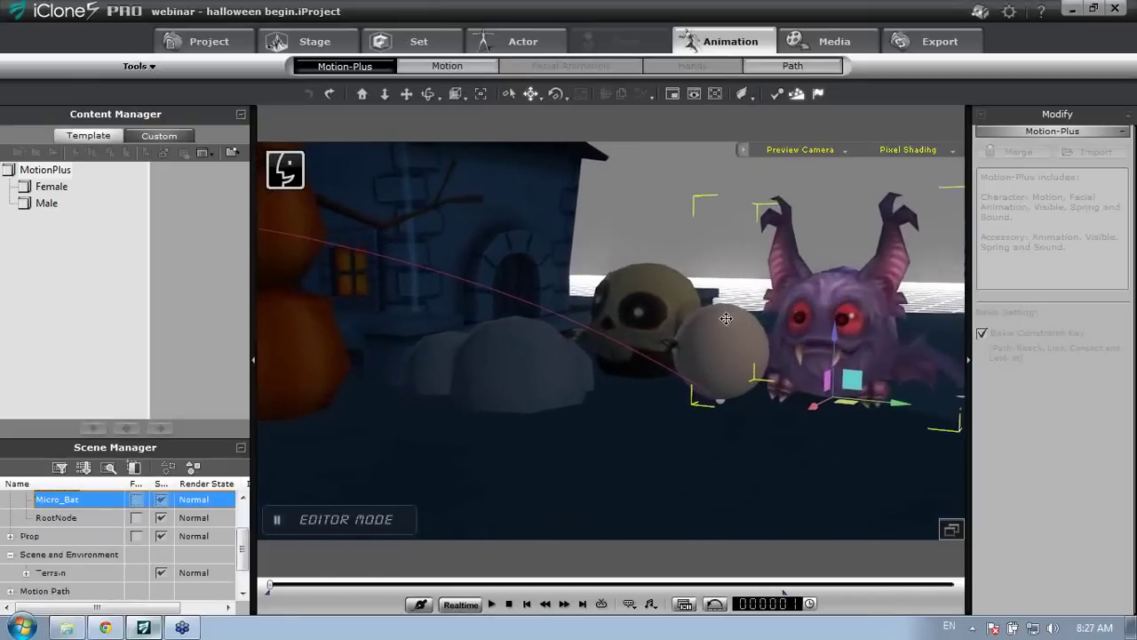
right_drag(726, 318, 652, 347)
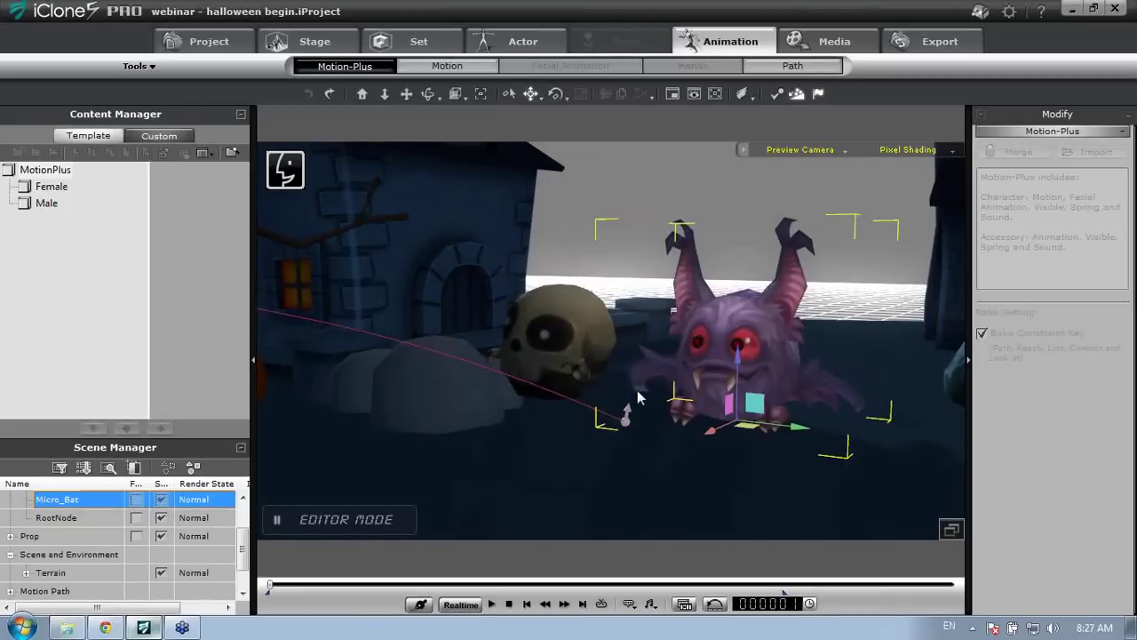
Expand the scene's prop list and select Ball_001, the dummy ball beside the creature
click(10, 536)
drag(245, 522, 233, 584)
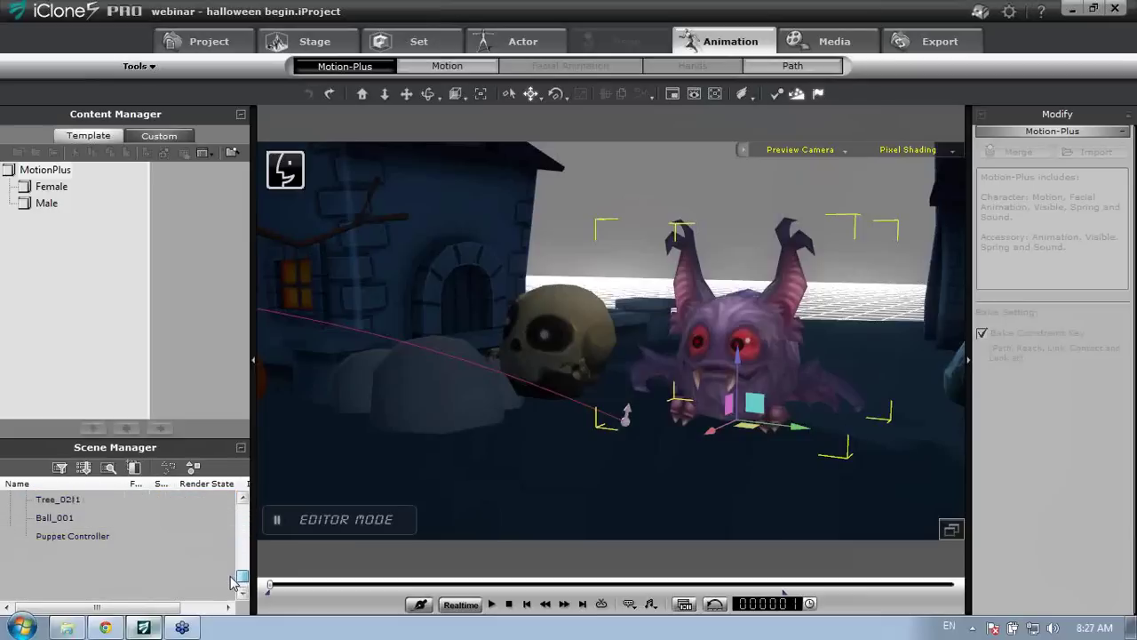
click(75, 518)
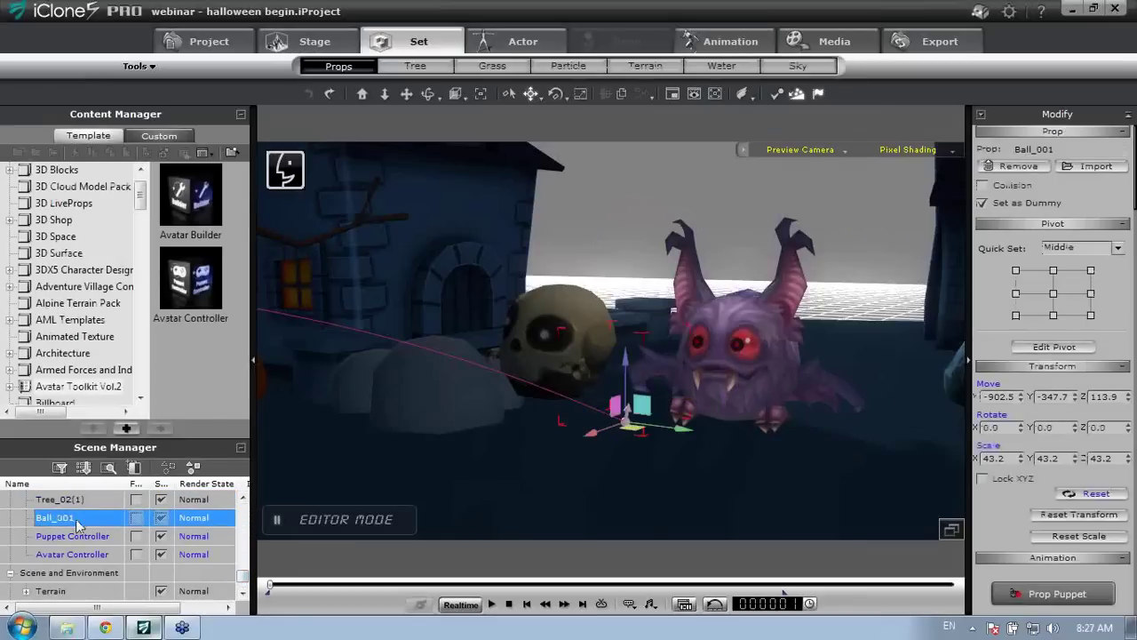
click(627, 347)
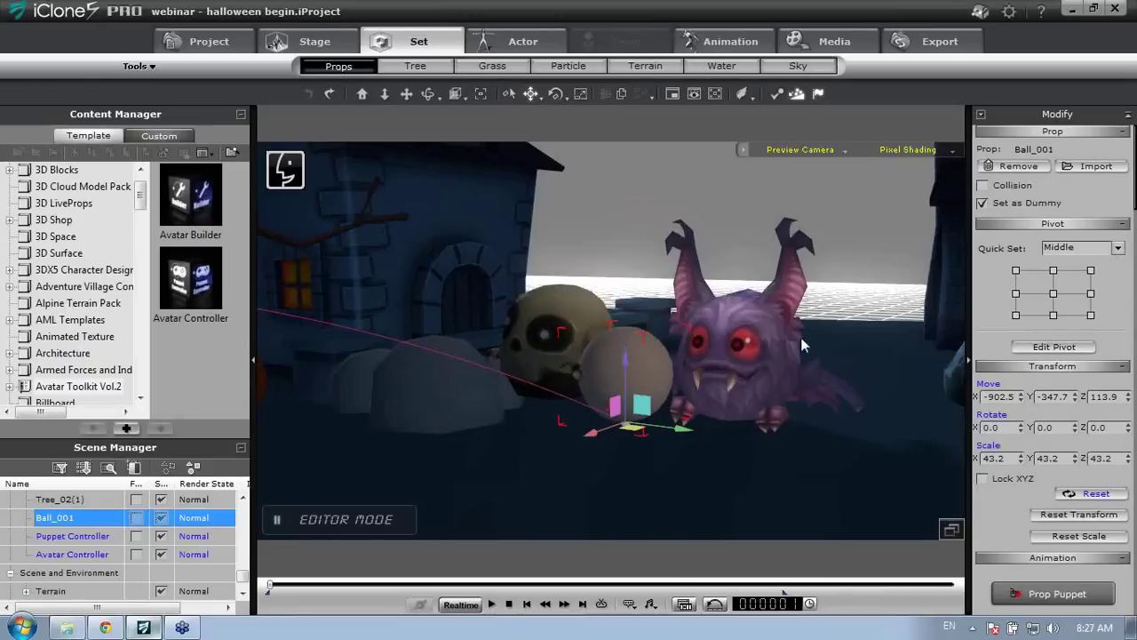
Select the Micro_Bat creature and the skull in turn, and examine the creature's avatar linkage settings
click(773, 351)
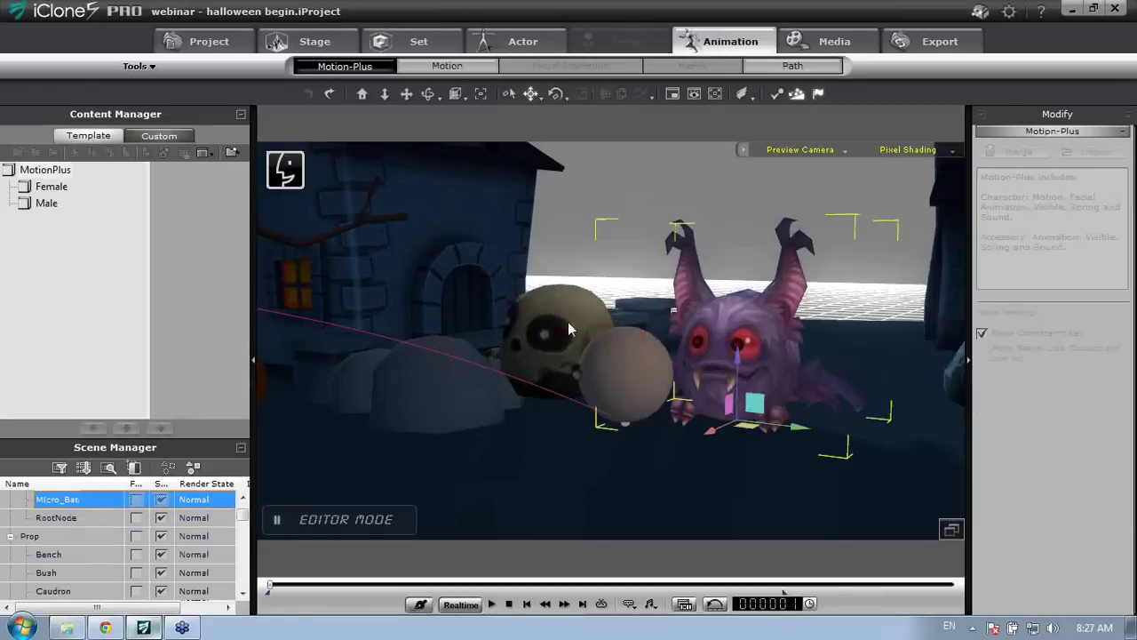
click(554, 326)
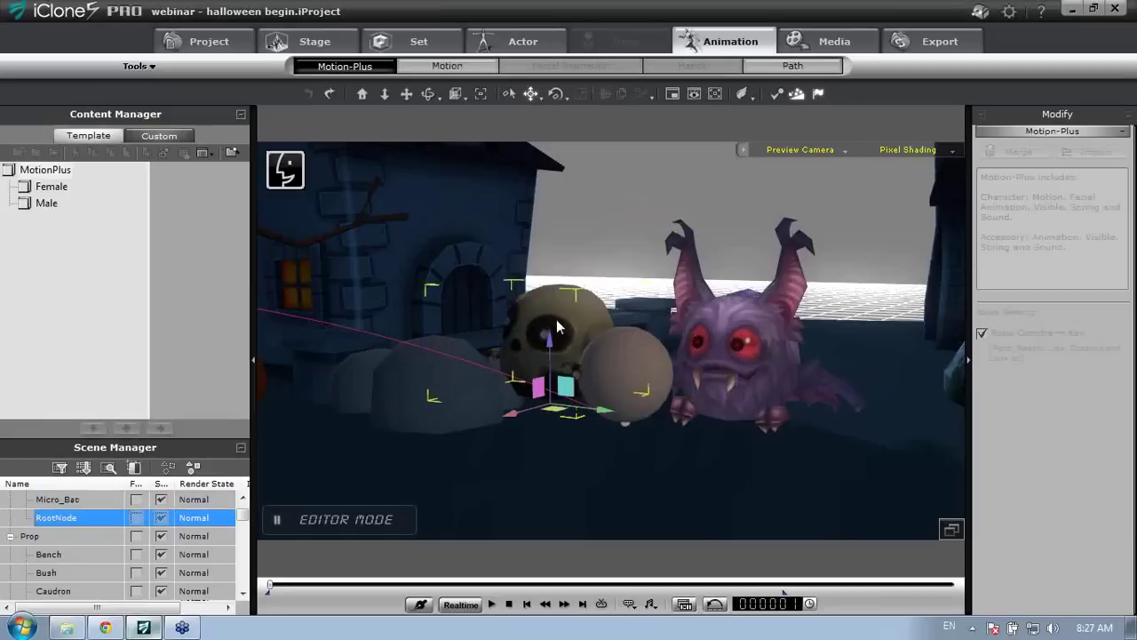
click(749, 361)
click(515, 42)
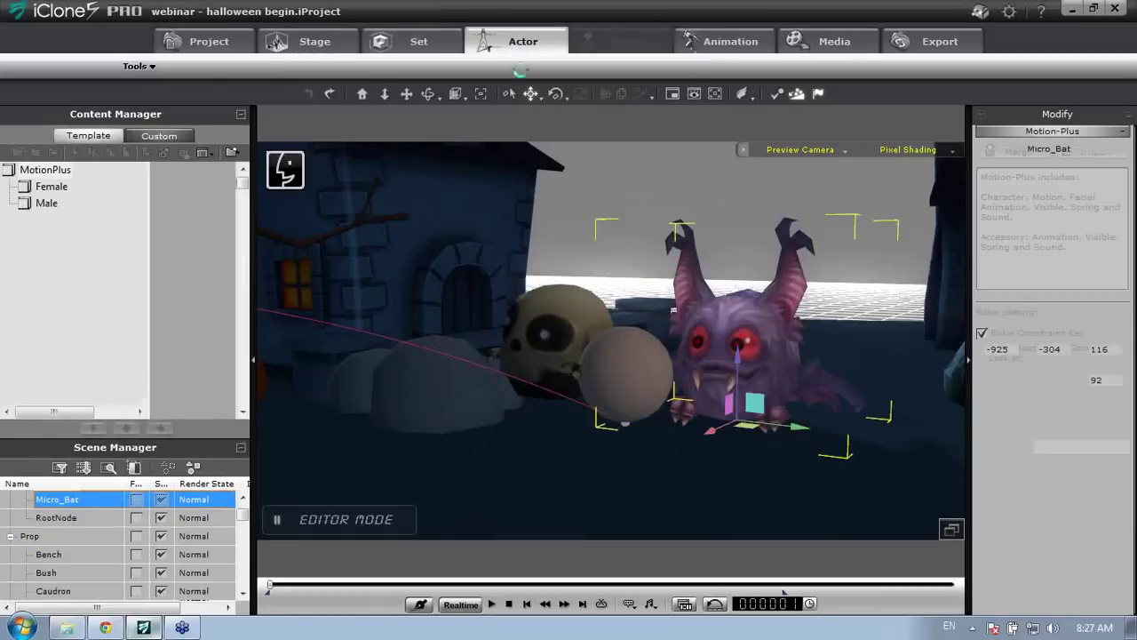
mouse_move(1134, 286)
mouse_down()
mouse_move(1135, 582)
mouse_move(1134, 284)
mouse_up()
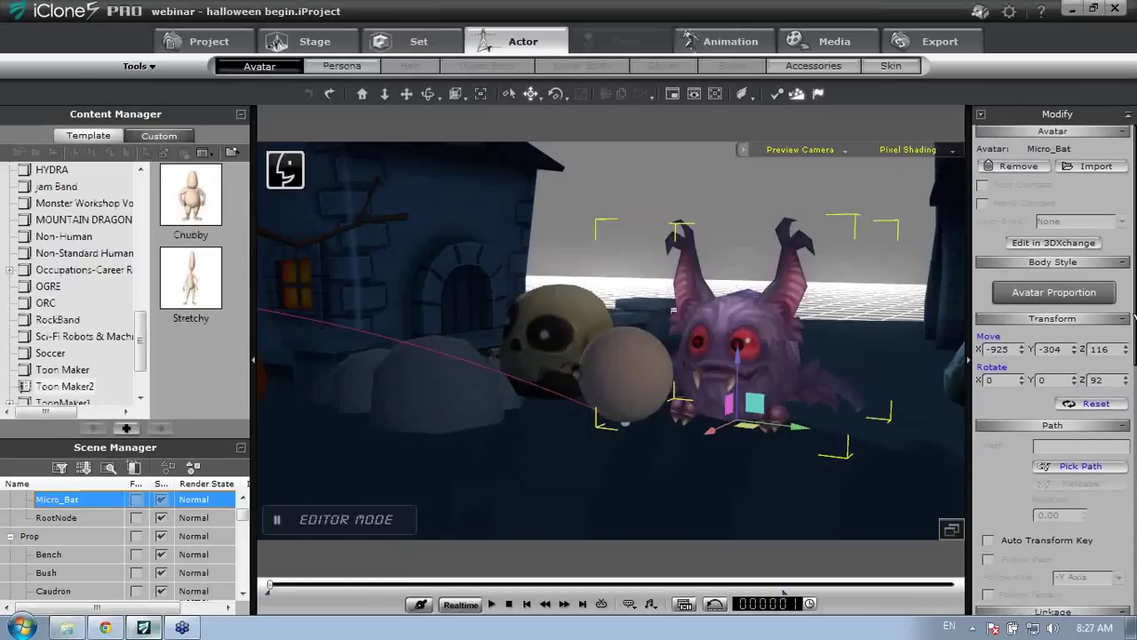
drag(1134, 317, 1124, 436)
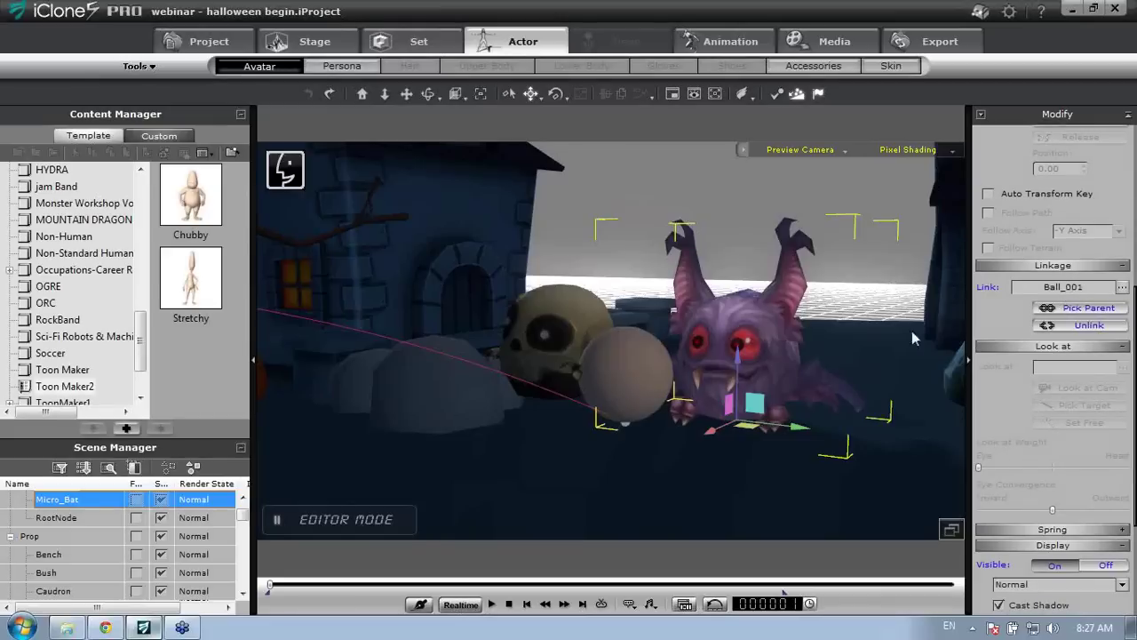
click(543, 318)
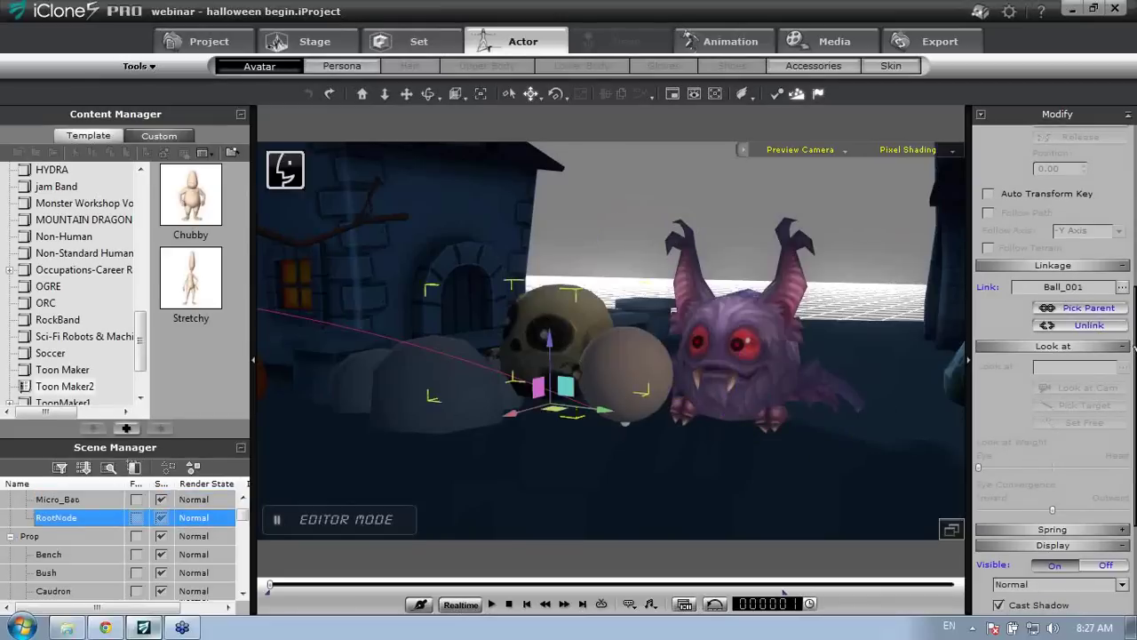
Select Ball_001, show its path settings and scrub the timeline to follow its movement along the path
click(668, 378)
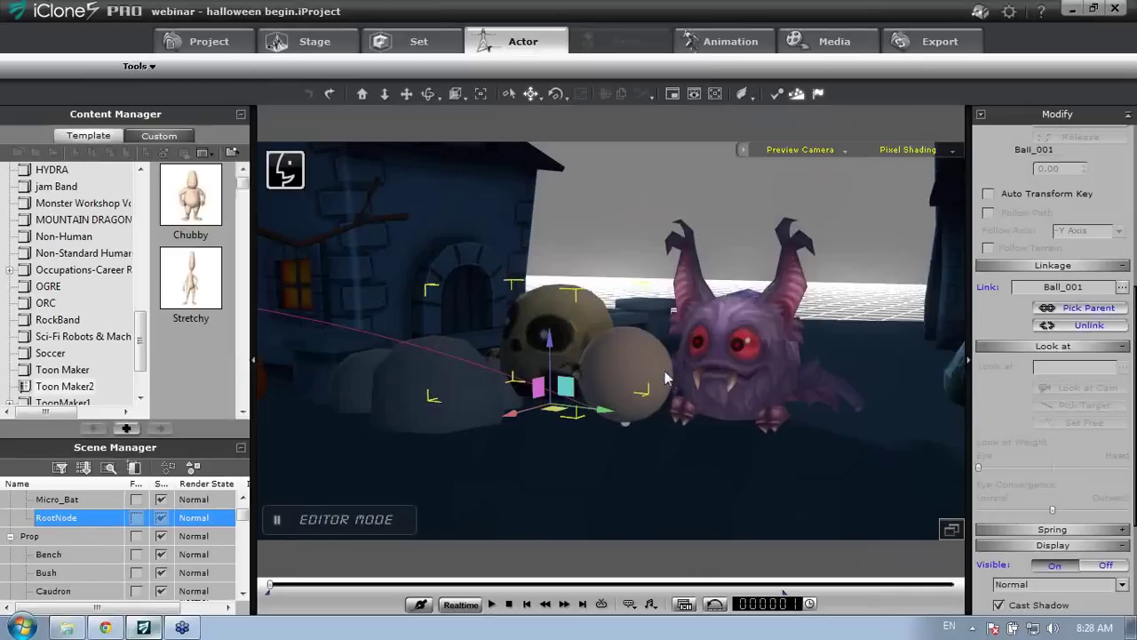
drag(1135, 279, 1135, 342)
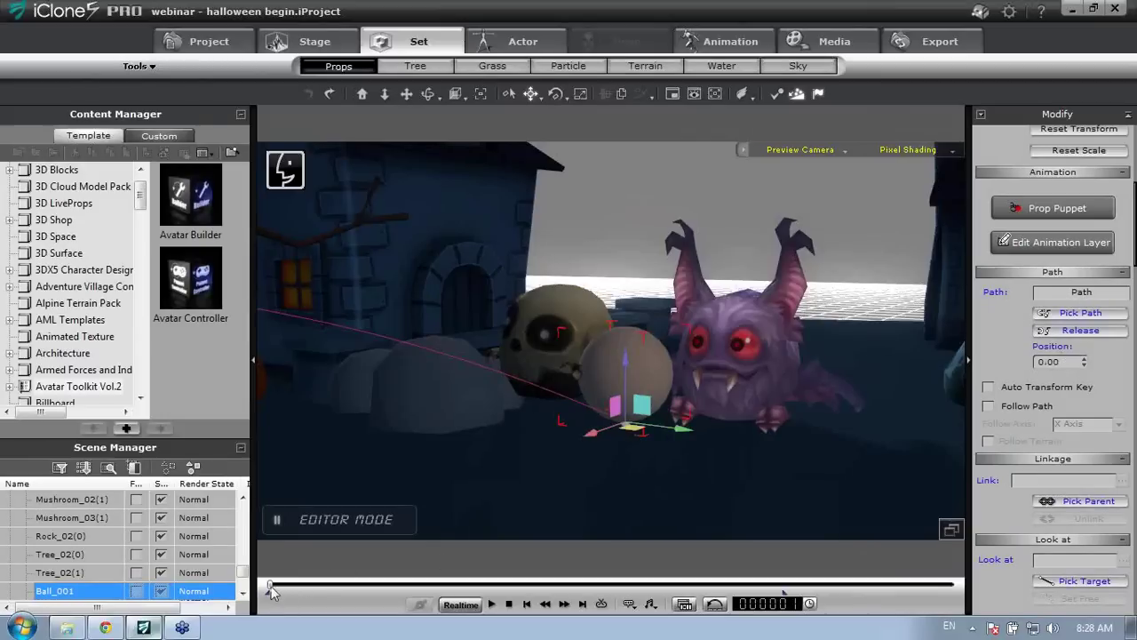
drag(271, 586, 301, 587)
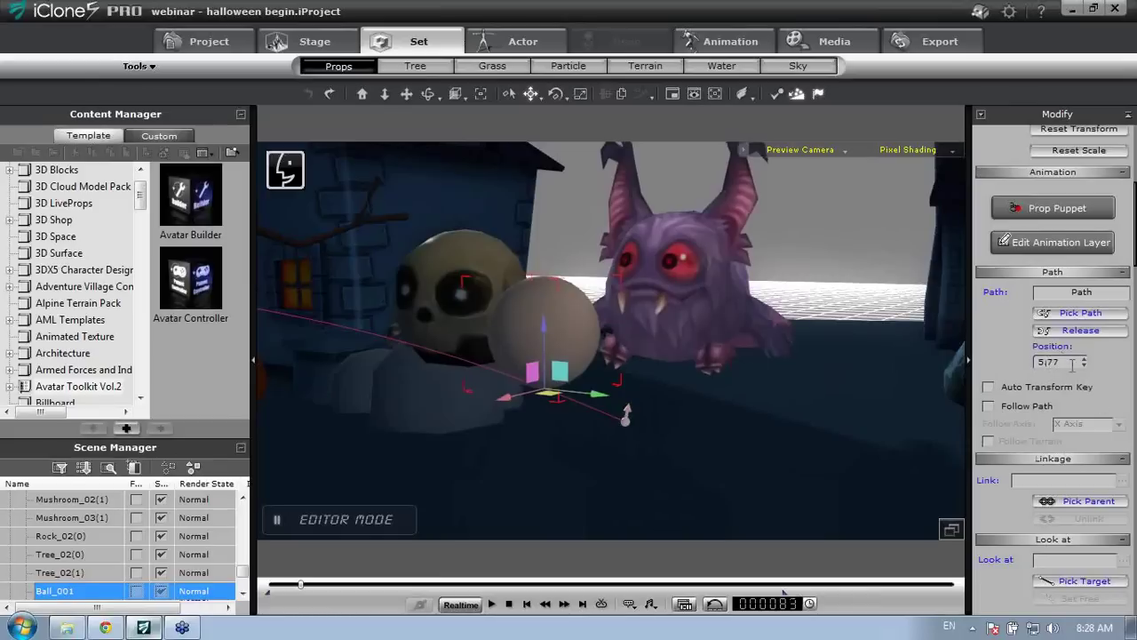
alt+right_drag(649, 396, 604, 384)
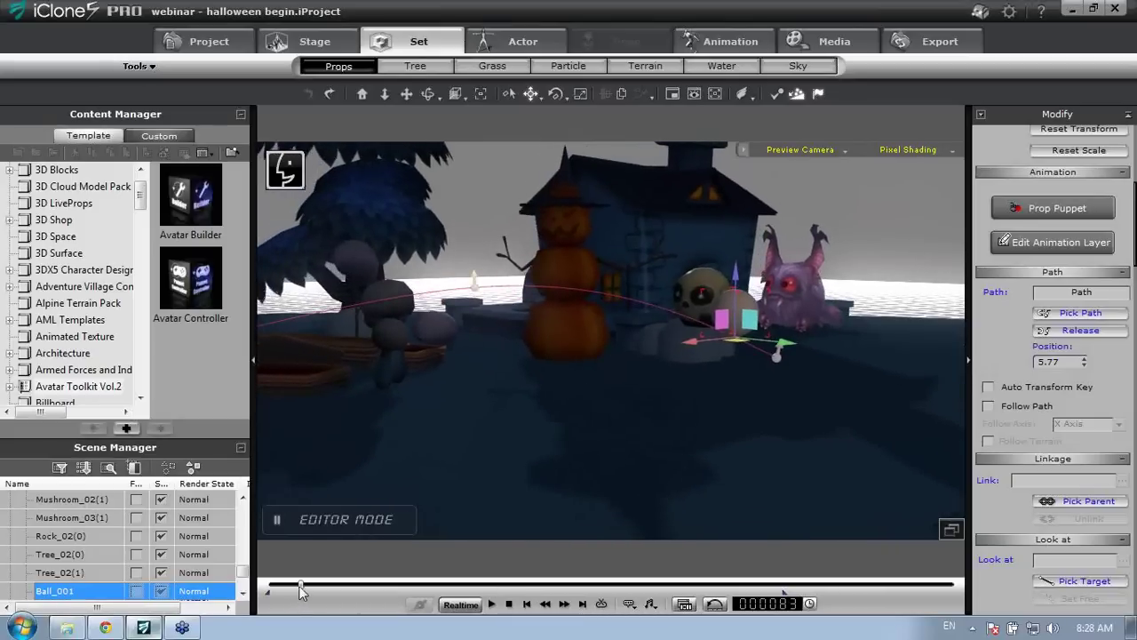
drag(300, 593, 322, 594)
mouse_move(337, 586)
mouse_down()
mouse_move(468, 595)
mouse_move(342, 592)
mouse_up()
drag(281, 615, 258, 637)
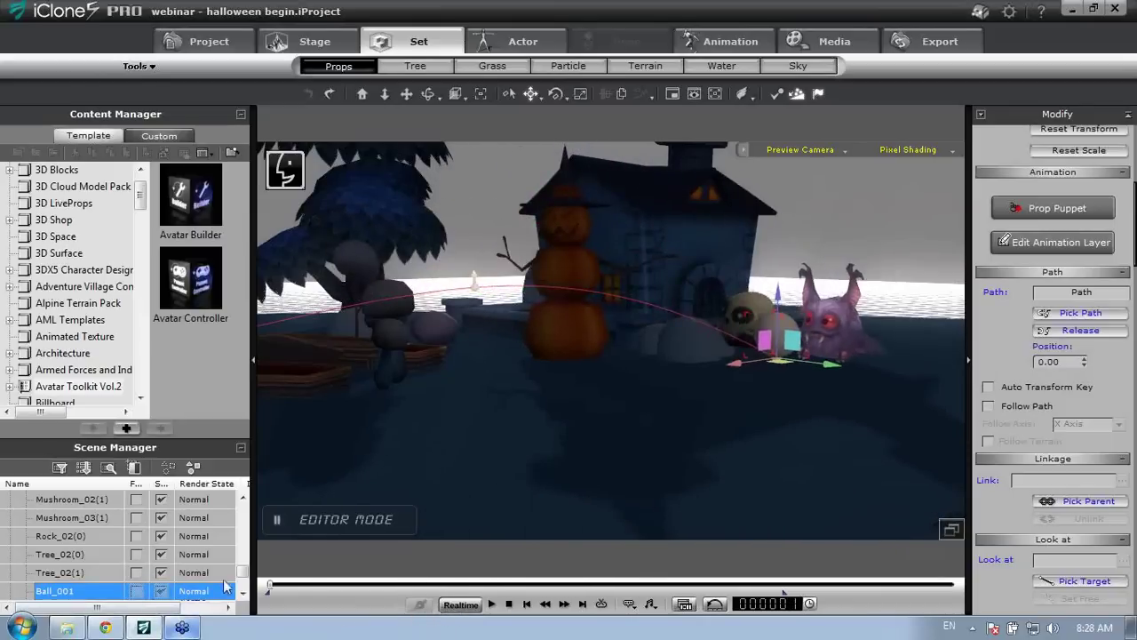
Try yellow and light blue as the 2D background colour behind the house and pumpkin figure
scroll(244, 578, up, 10)
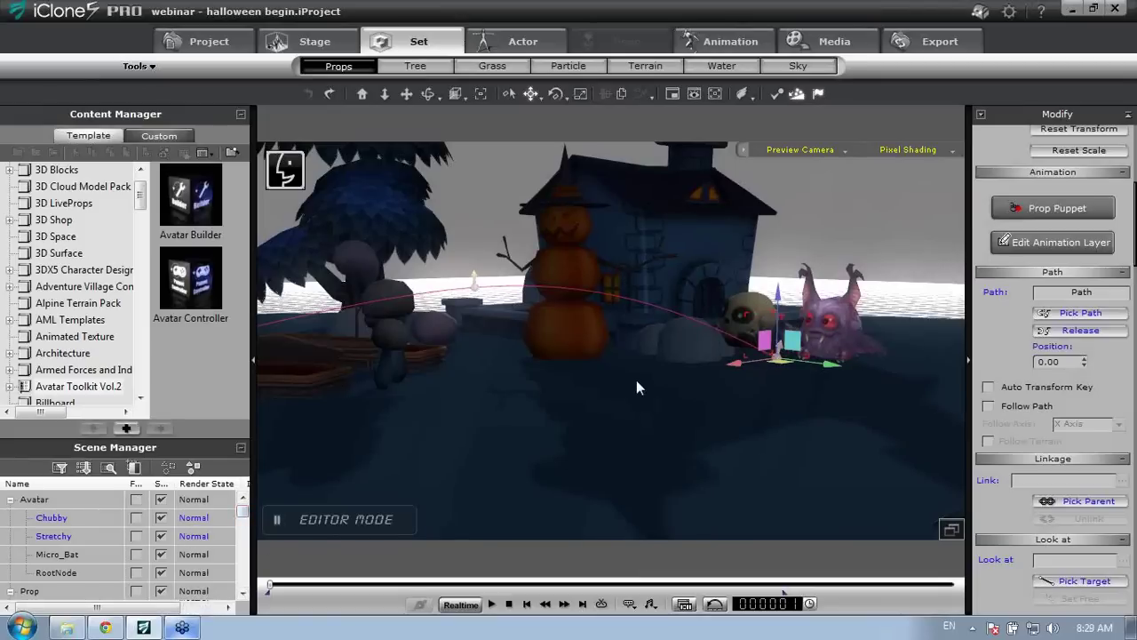
alt+drag(562, 245, 586, 348)
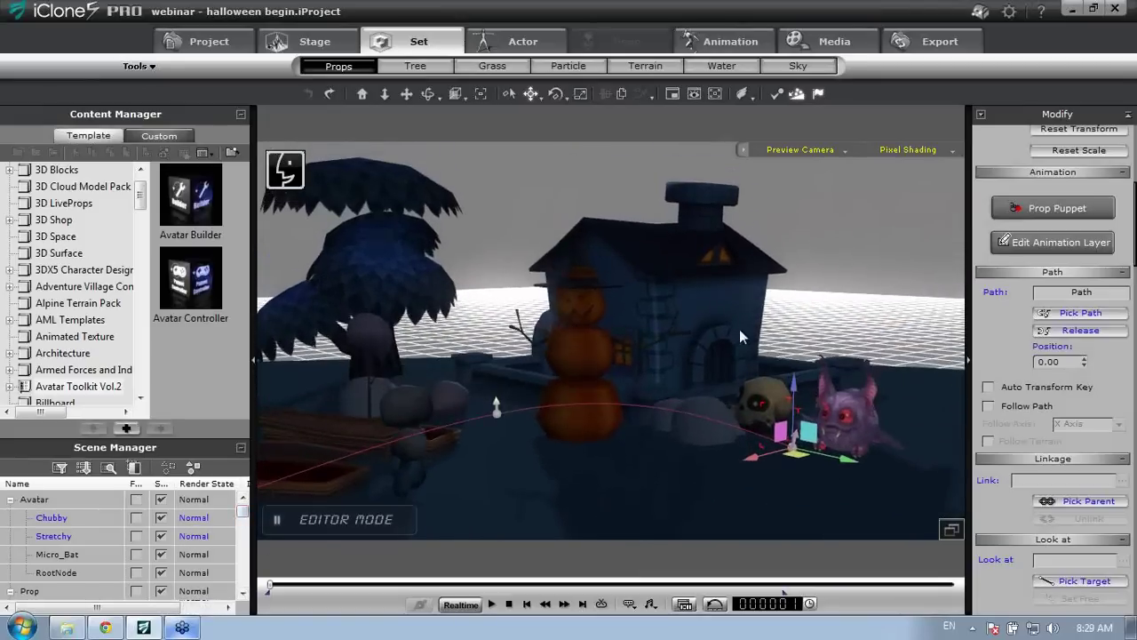
alt+right_drag(809, 350, 449, 372)
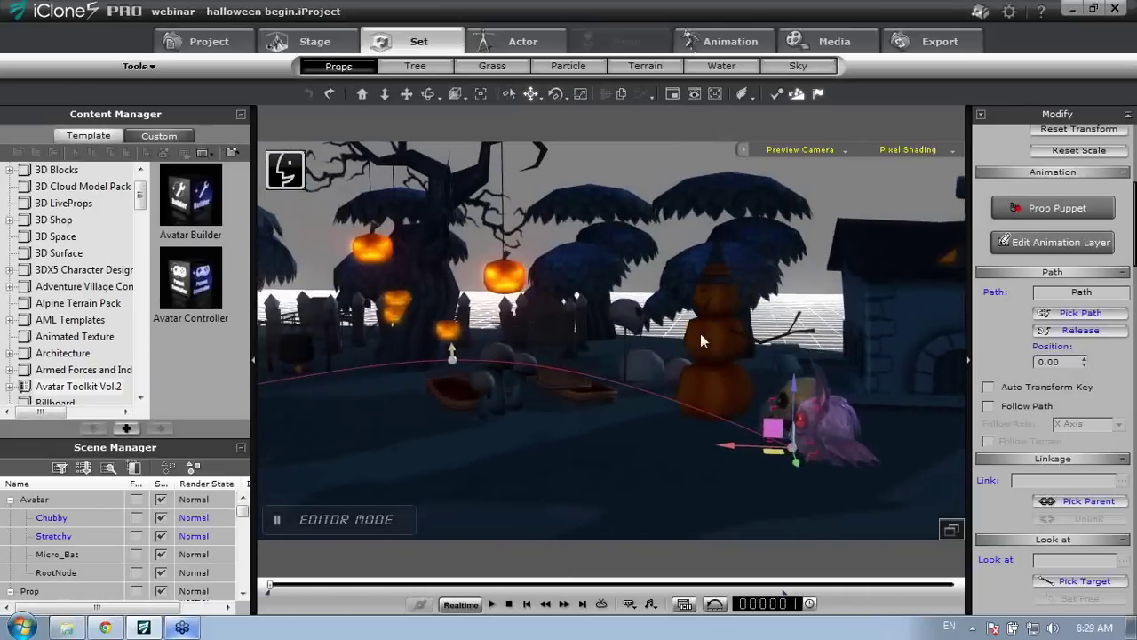
alt+right_drag(762, 349, 600, 367)
middle_drag(600, 366, 715, 377)
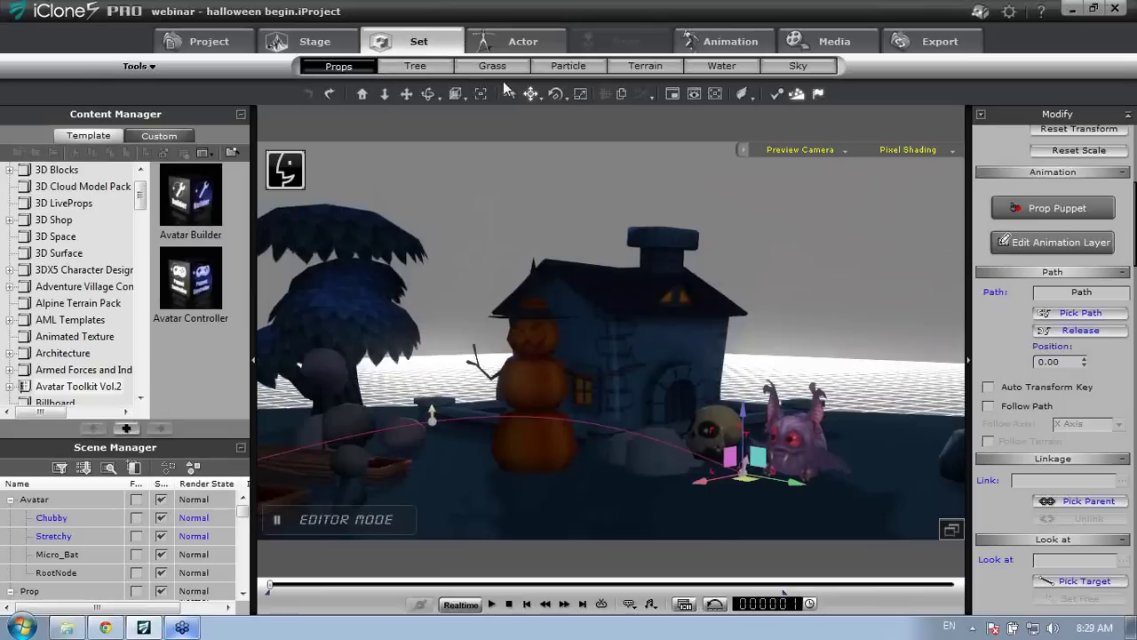
click(313, 41)
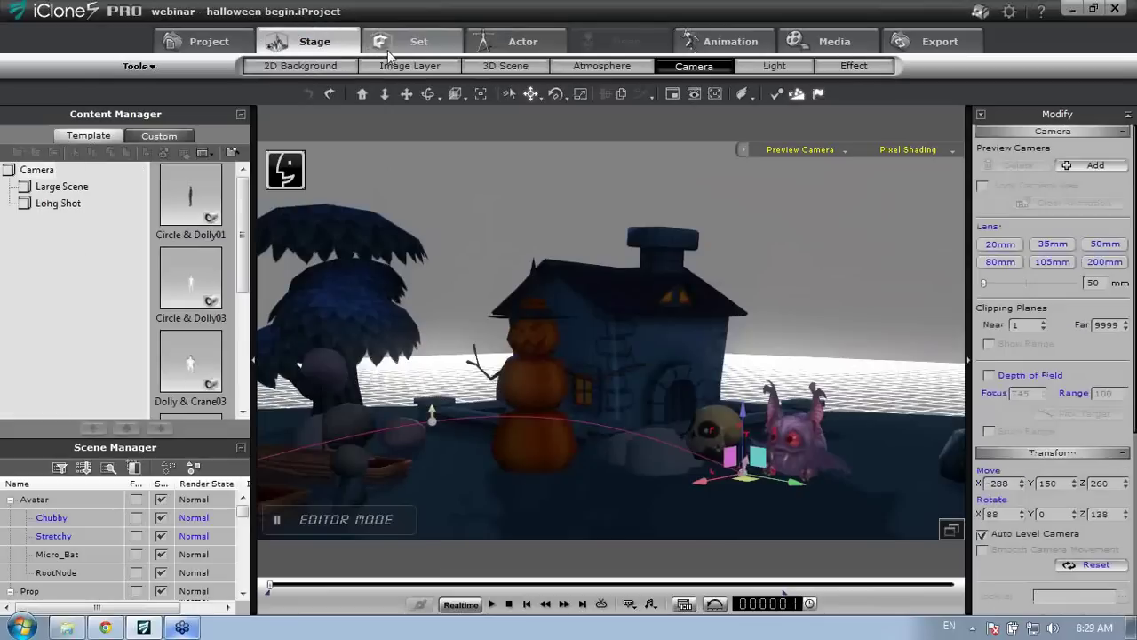
click(330, 67)
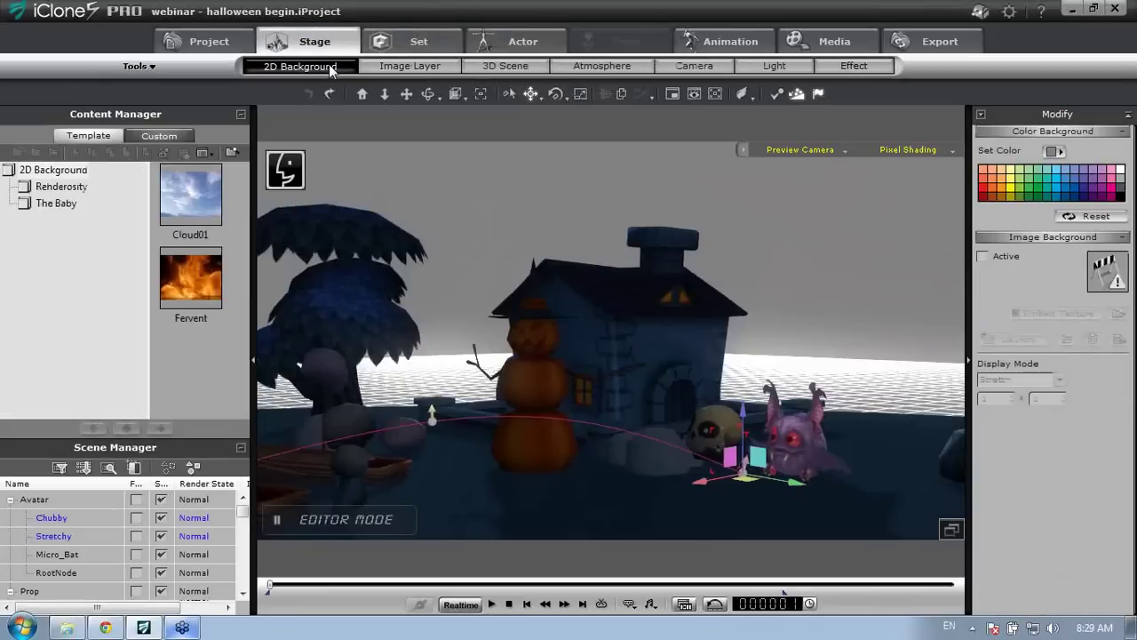
click(1016, 191)
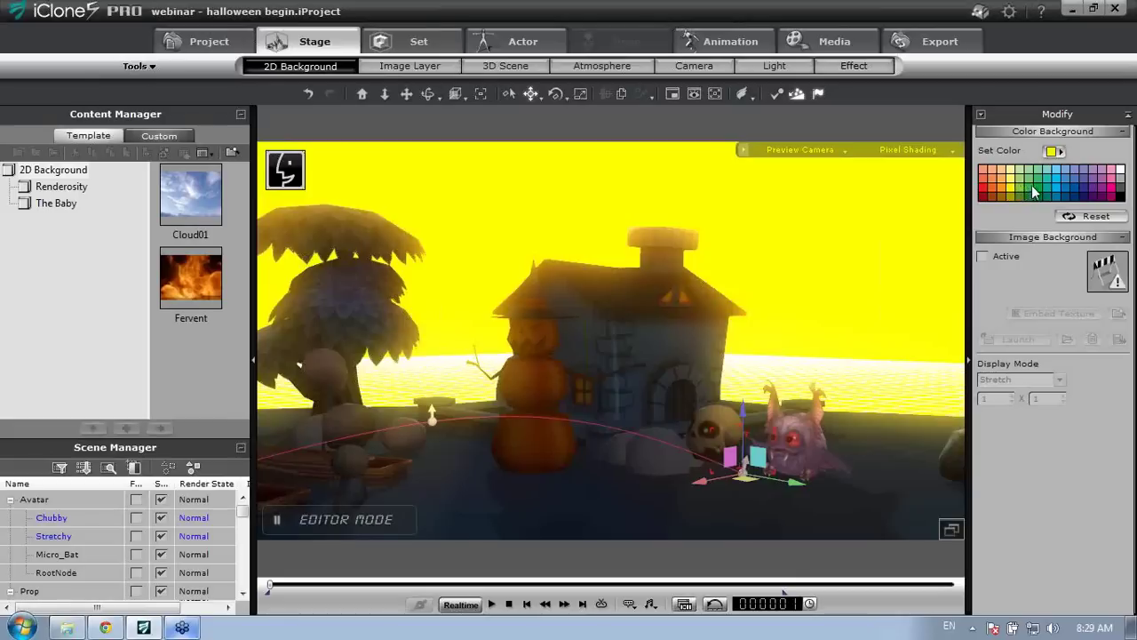
click(1053, 186)
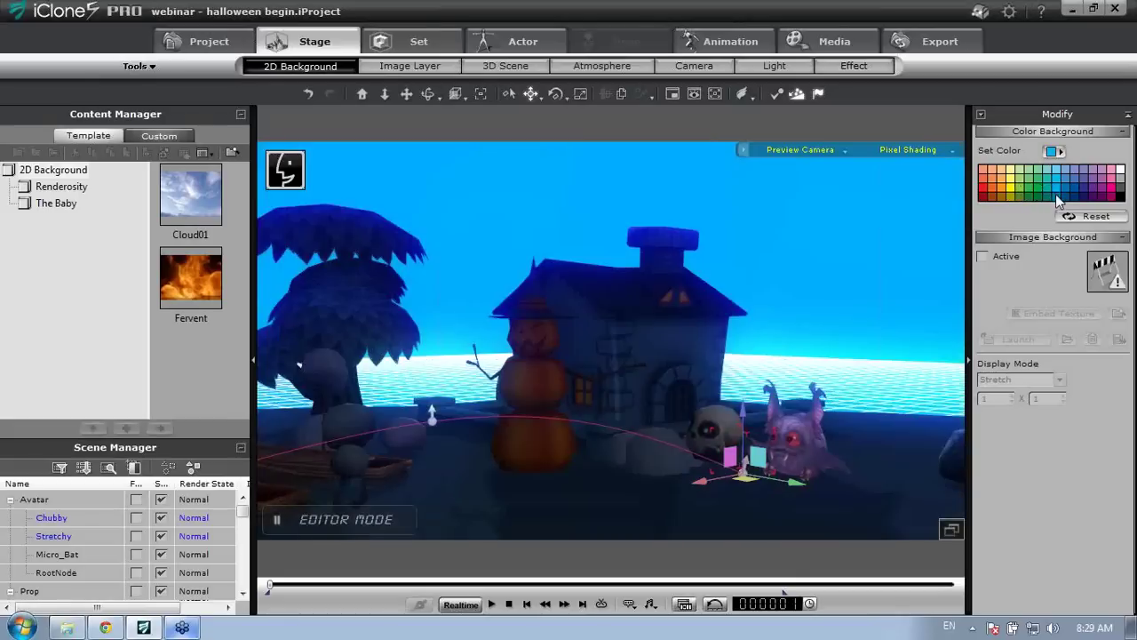
Try green as the 2D background colour behind the house, and settle on light orange
click(1057, 195)
click(1034, 190)
click(1019, 181)
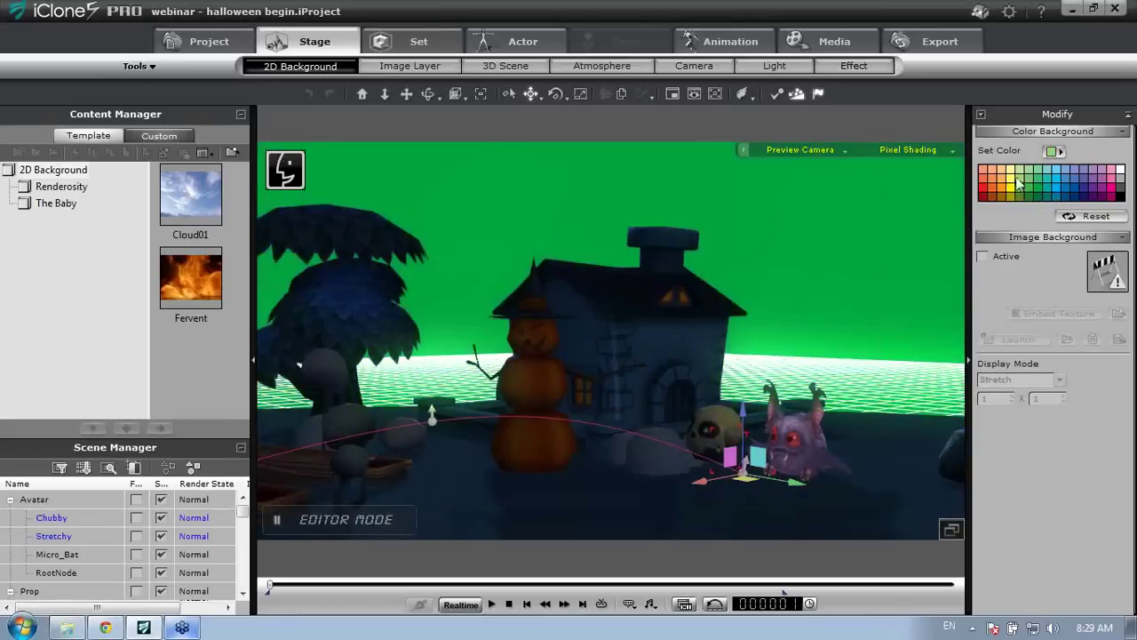
click(997, 183)
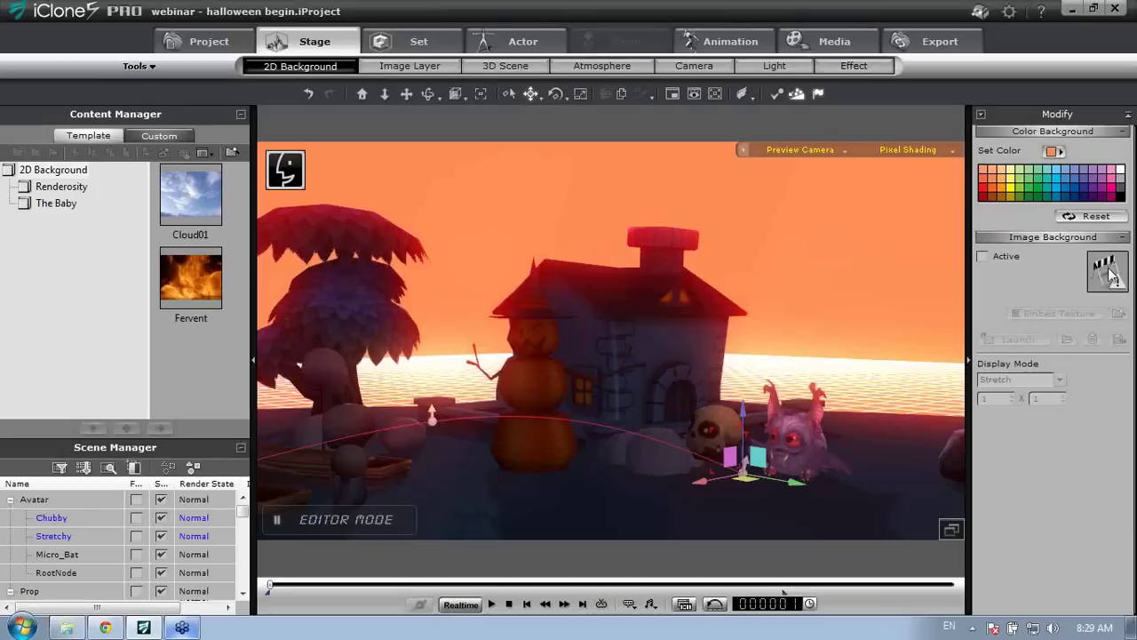
Activate the image background and load night-sky,-moon,-night-196416 as its picture behind the scene
click(984, 256)
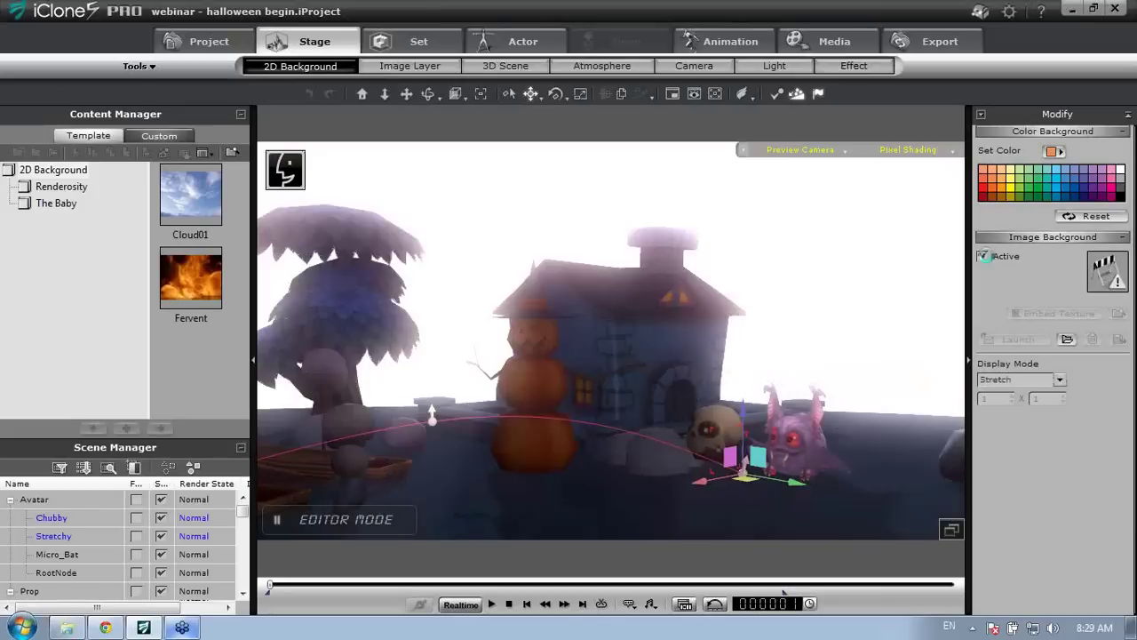
click(1109, 274)
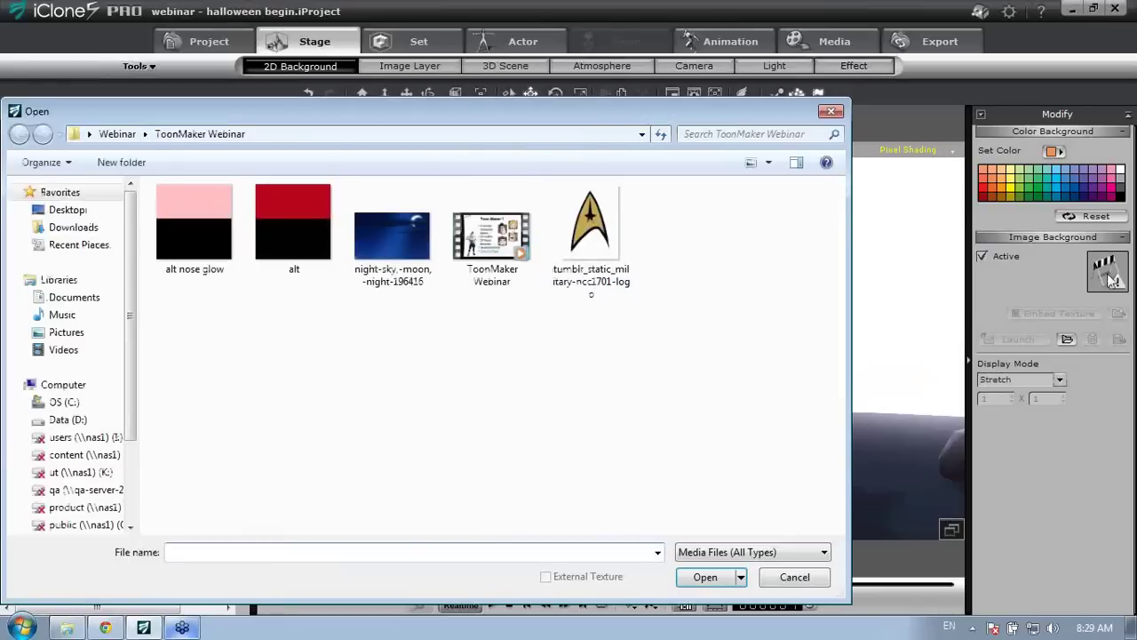
click(380, 237)
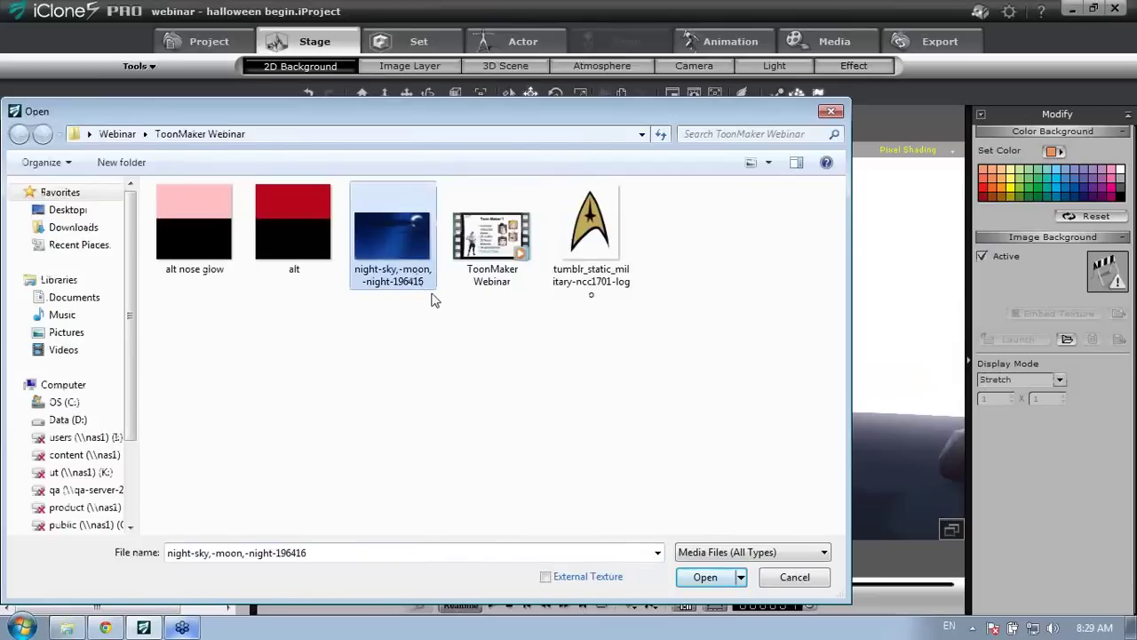
click(705, 578)
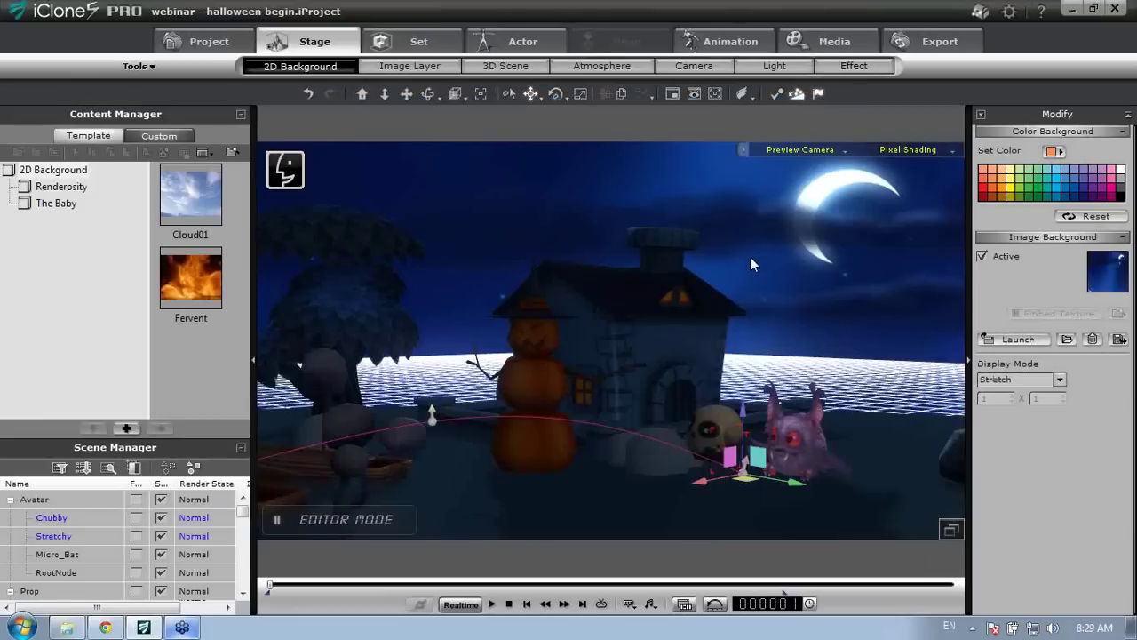
right_drag(785, 258, 783, 320)
middle_drag(782, 320, 796, 334)
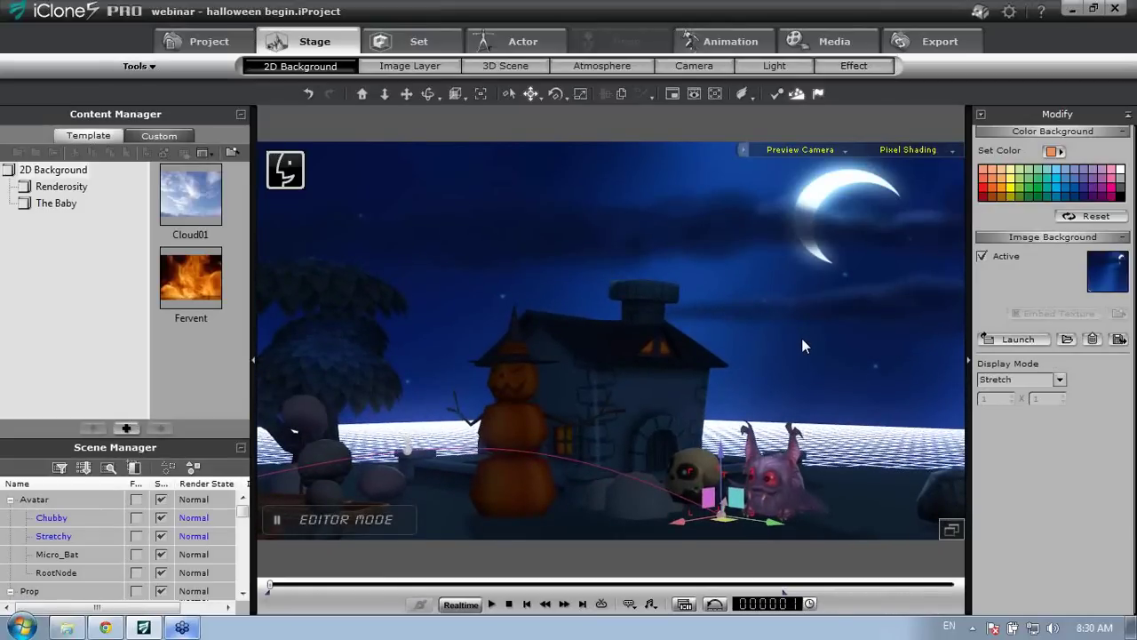
Try the Tile and Fit display modes for the night-sky background, and return it to Stretch
click(1059, 380)
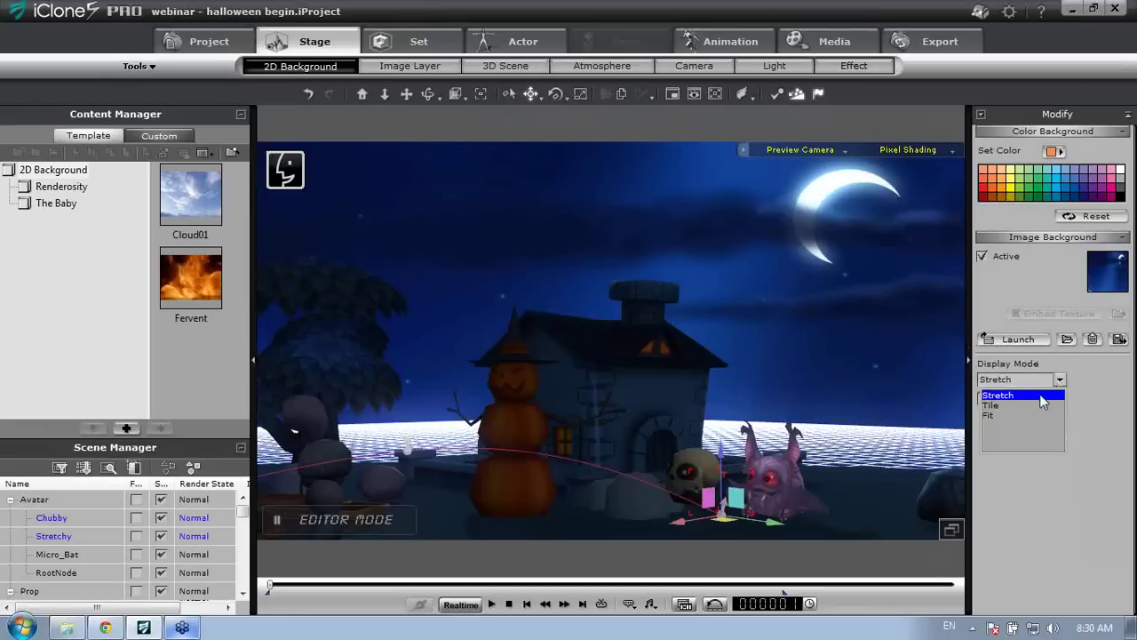
click(1035, 402)
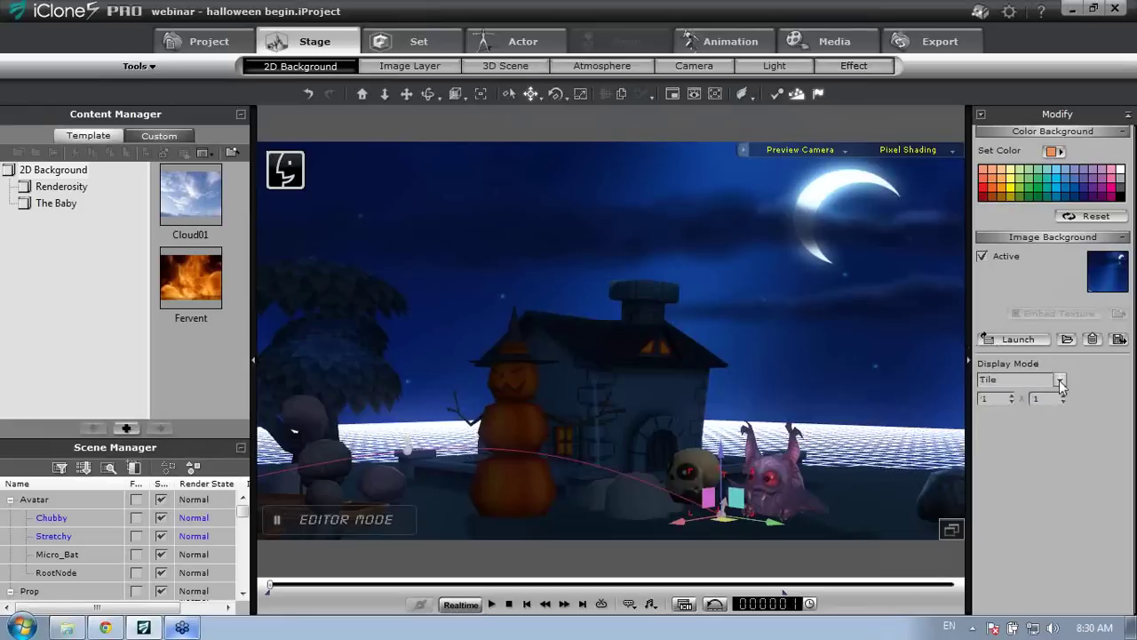
click(1059, 379)
click(1021, 414)
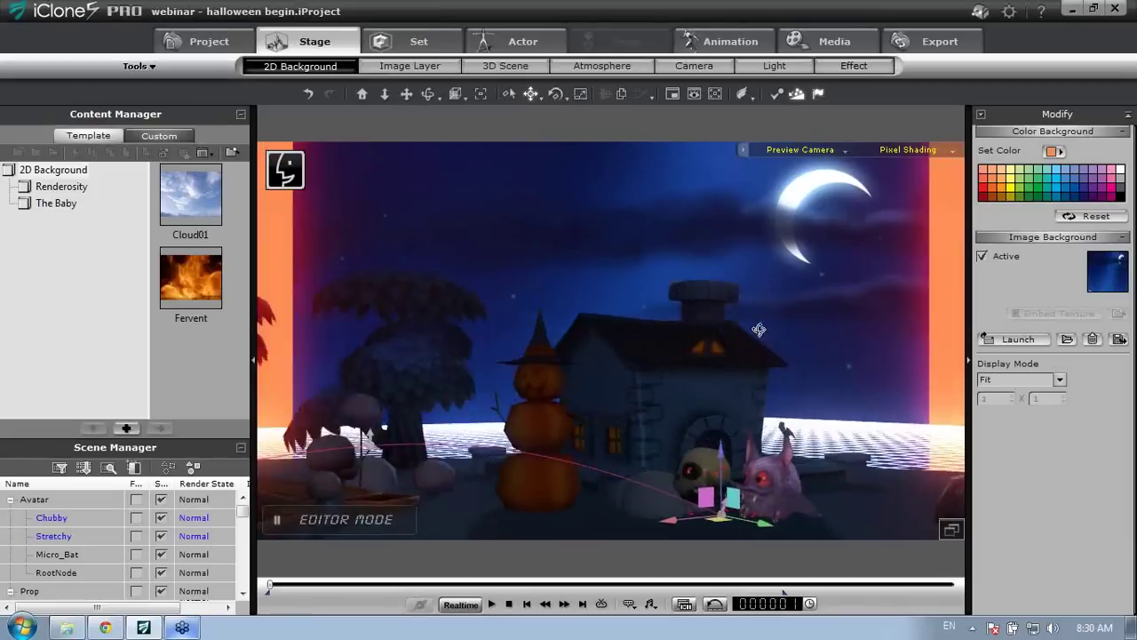
click(1059, 380)
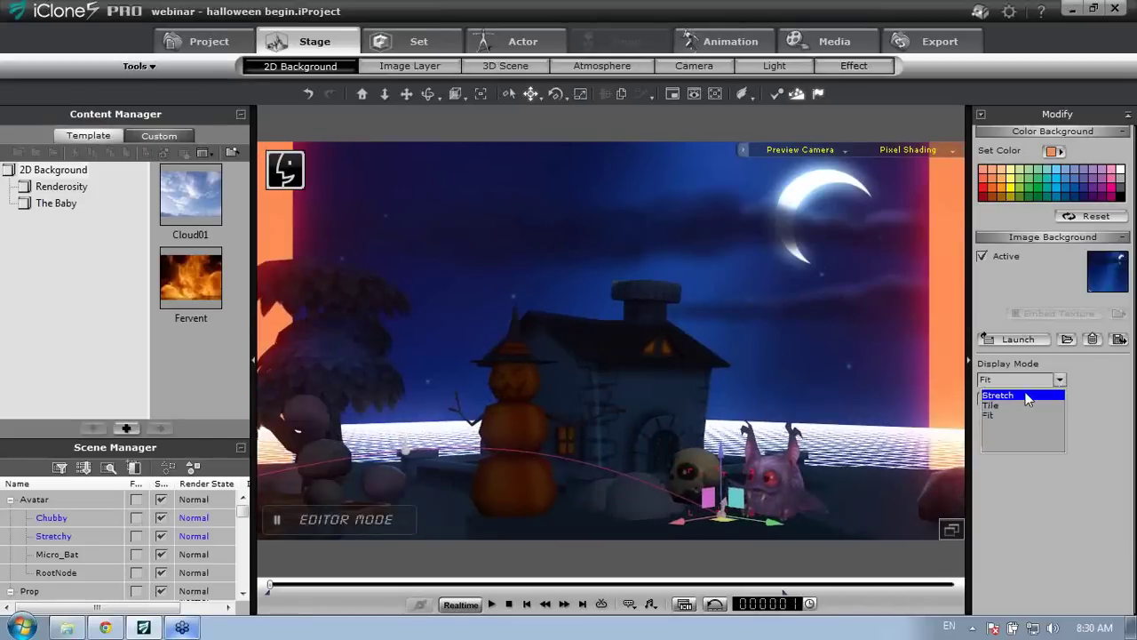
click(1021, 395)
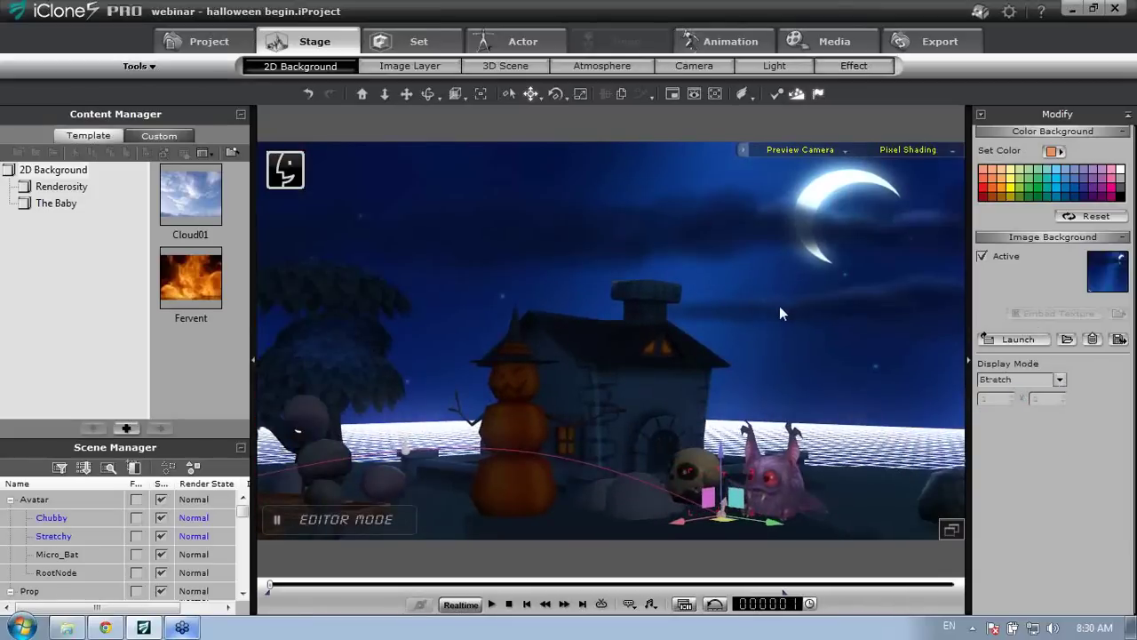
Select the DeadTree prop and examine its hanging pumpkins up close against the night sky
middle_drag(786, 295, 606, 352)
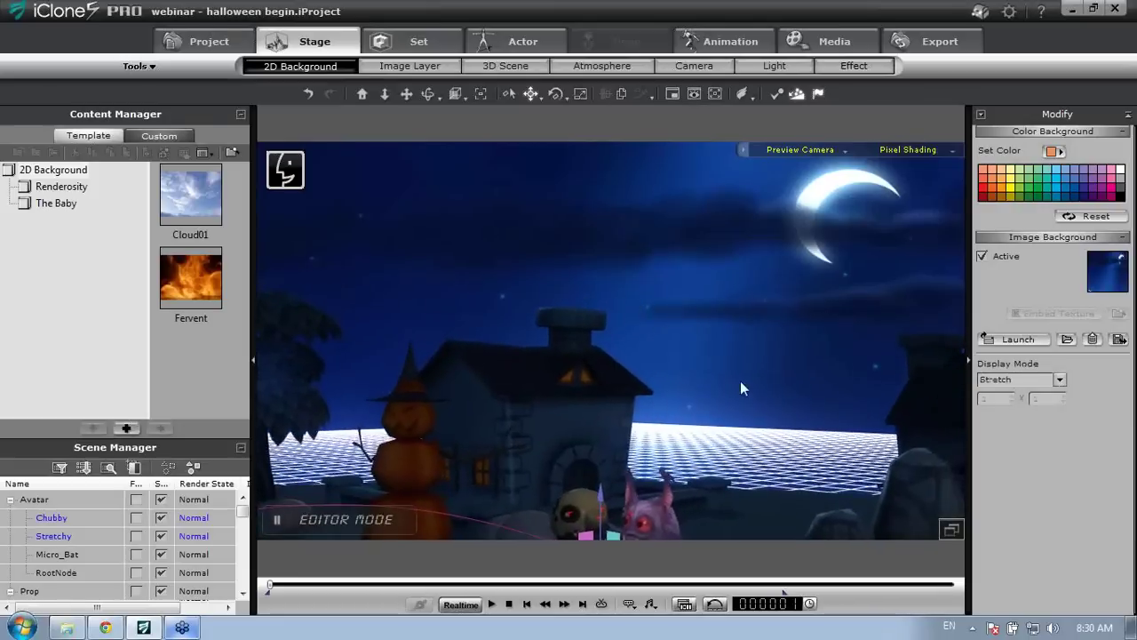
right_drag(741, 382, 774, 380)
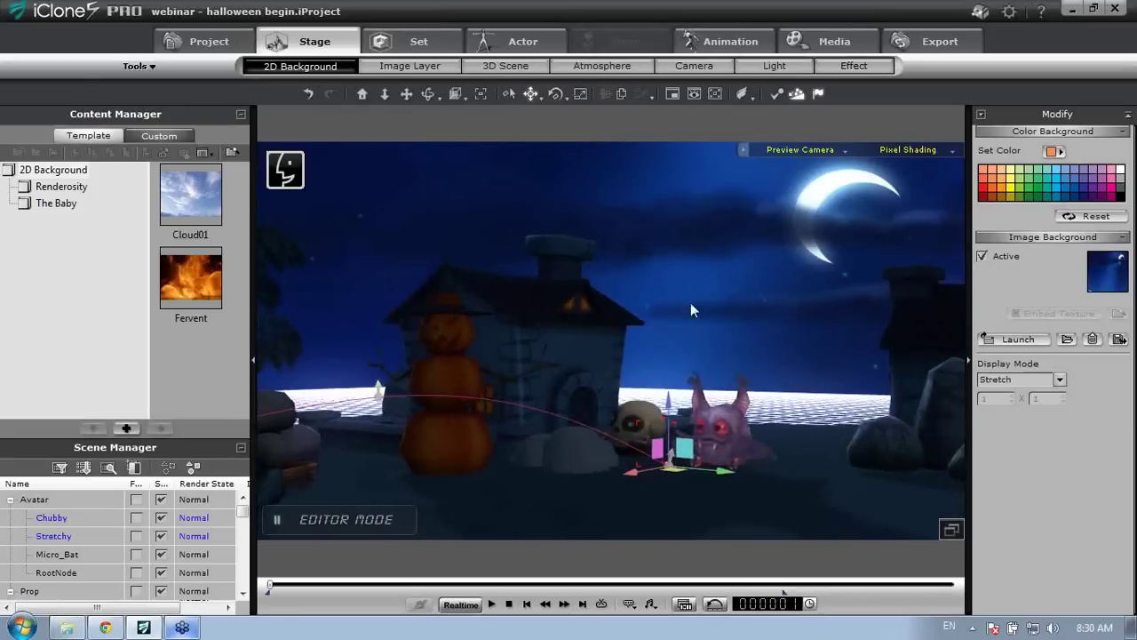
right_drag(691, 304, 728, 362)
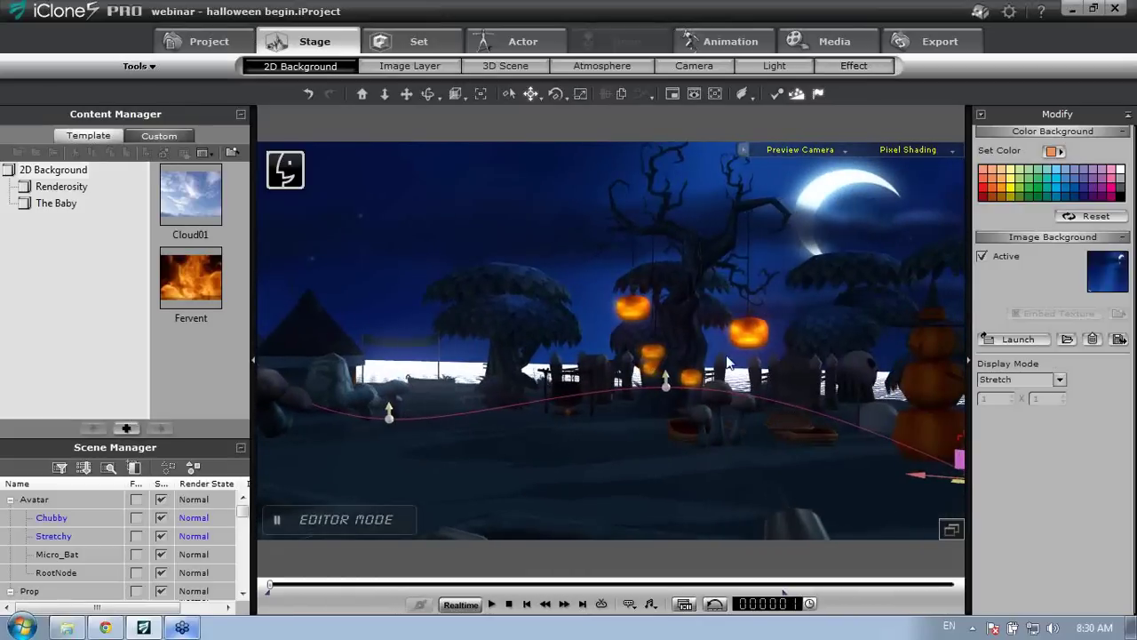
click(682, 327)
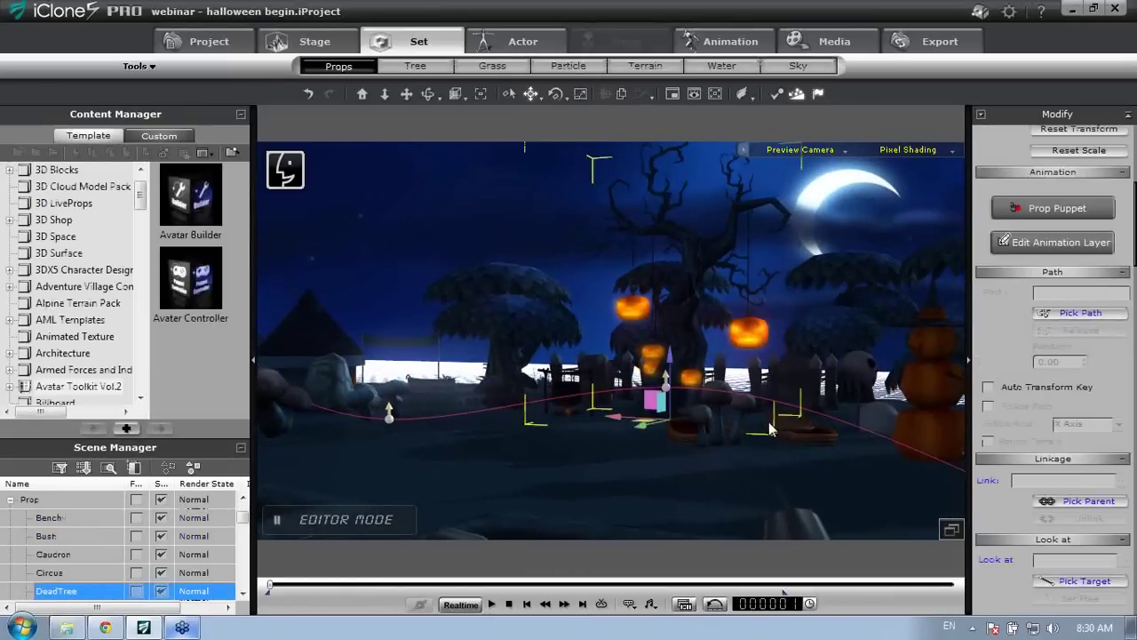
scroll(815, 250, up, 4)
middle_drag(812, 253, 663, 435)
scroll(645, 290, up, 4)
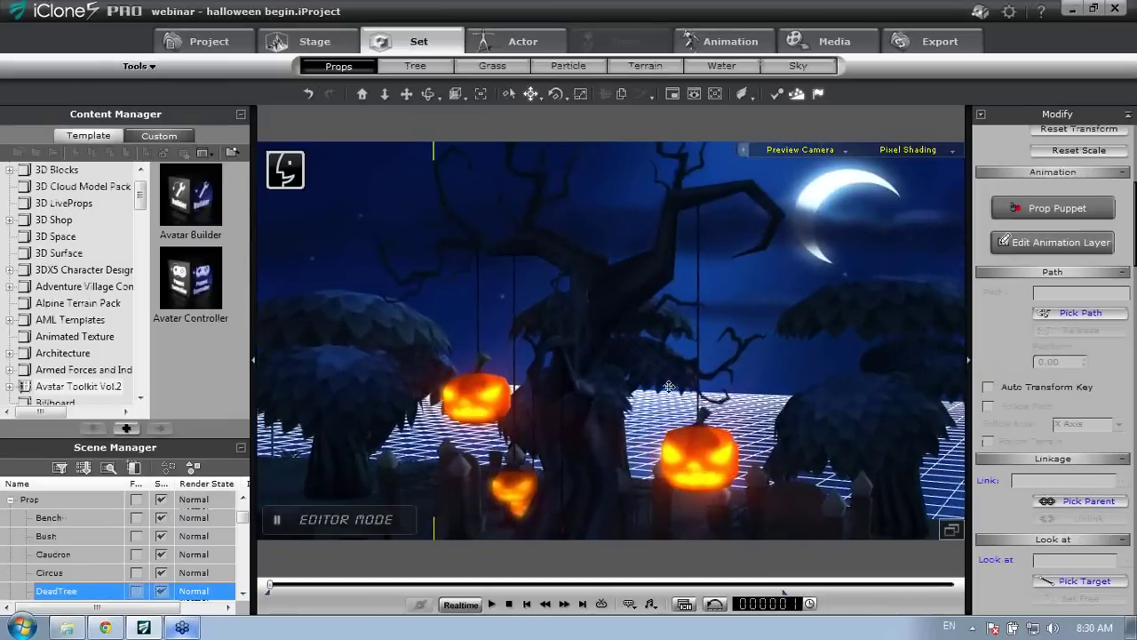
middle_drag(669, 387, 676, 257)
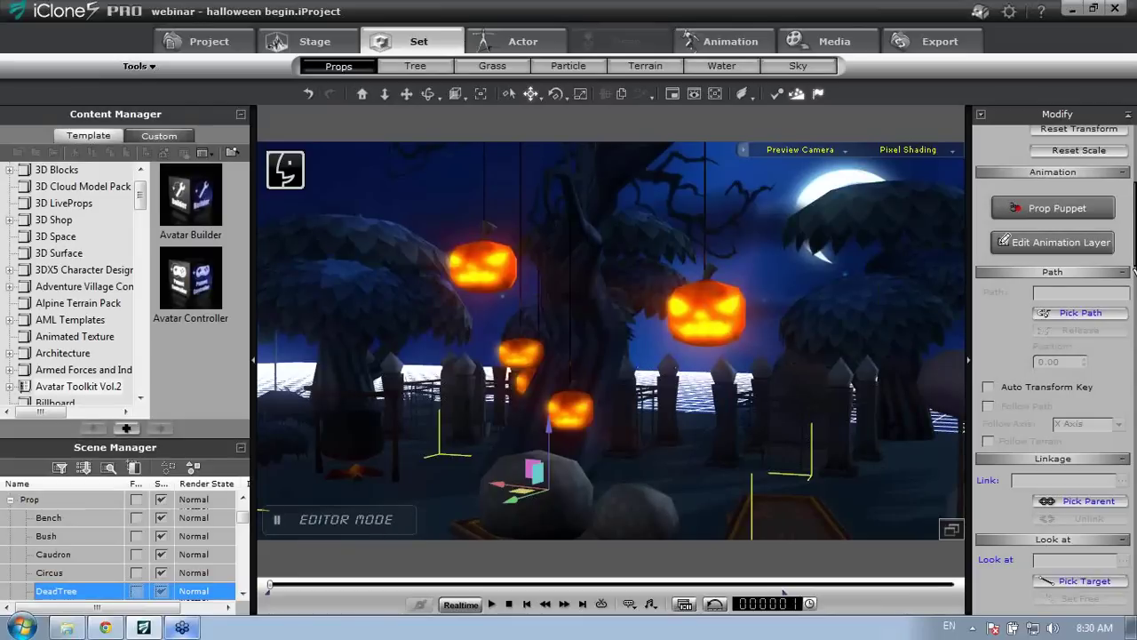
Choose Material #68, the pumpkin material, in the DeadTree prop's material settings
drag(1135, 269, 1135, 442)
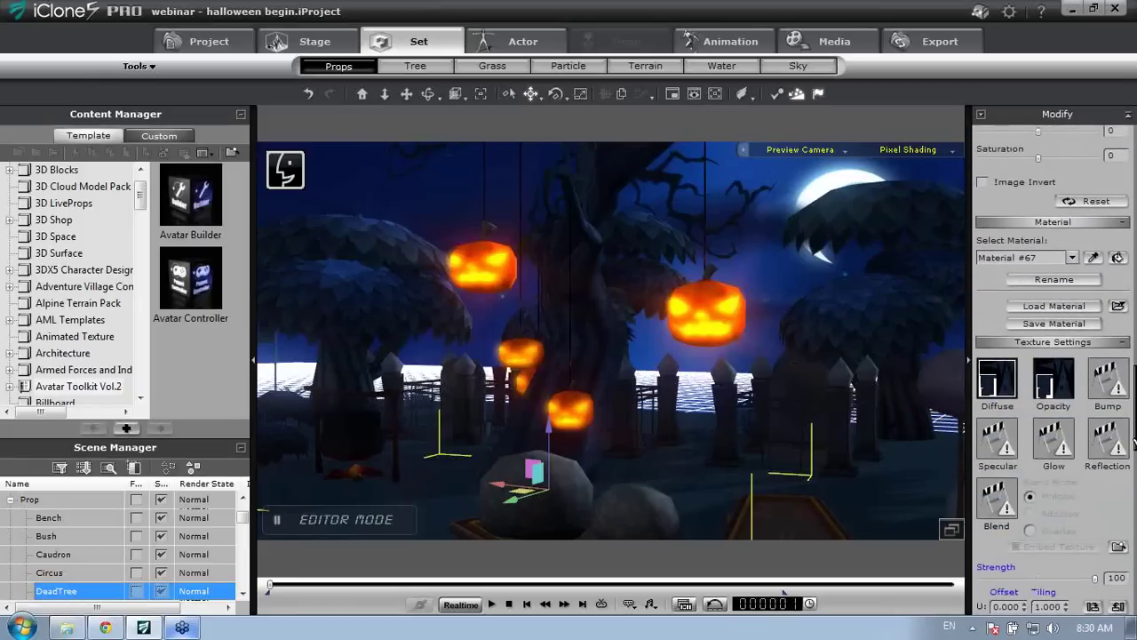
click(1073, 258)
click(1054, 281)
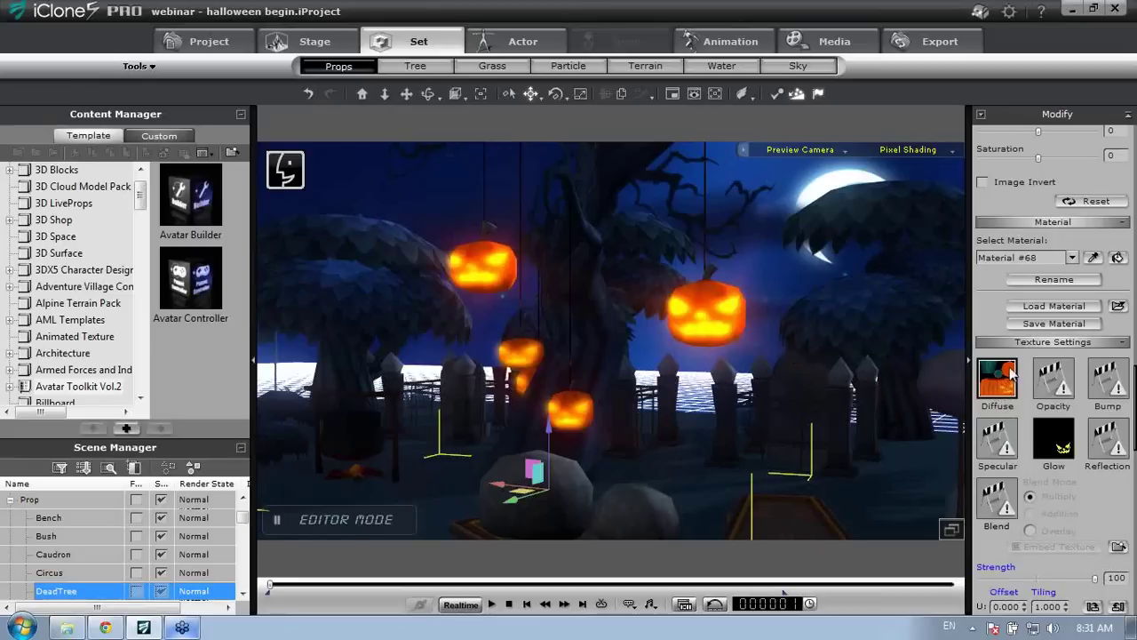
Lower the pumpkin material's glow strength to 0, and raise it to 16
click(1060, 444)
drag(1095, 577, 962, 589)
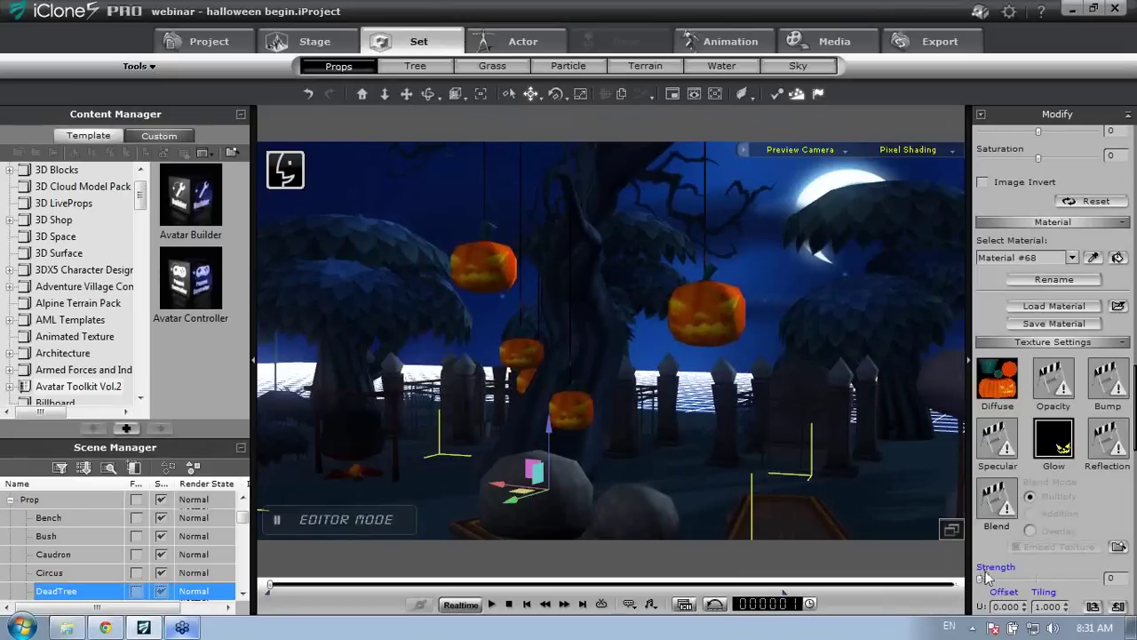
drag(981, 579, 998, 579)
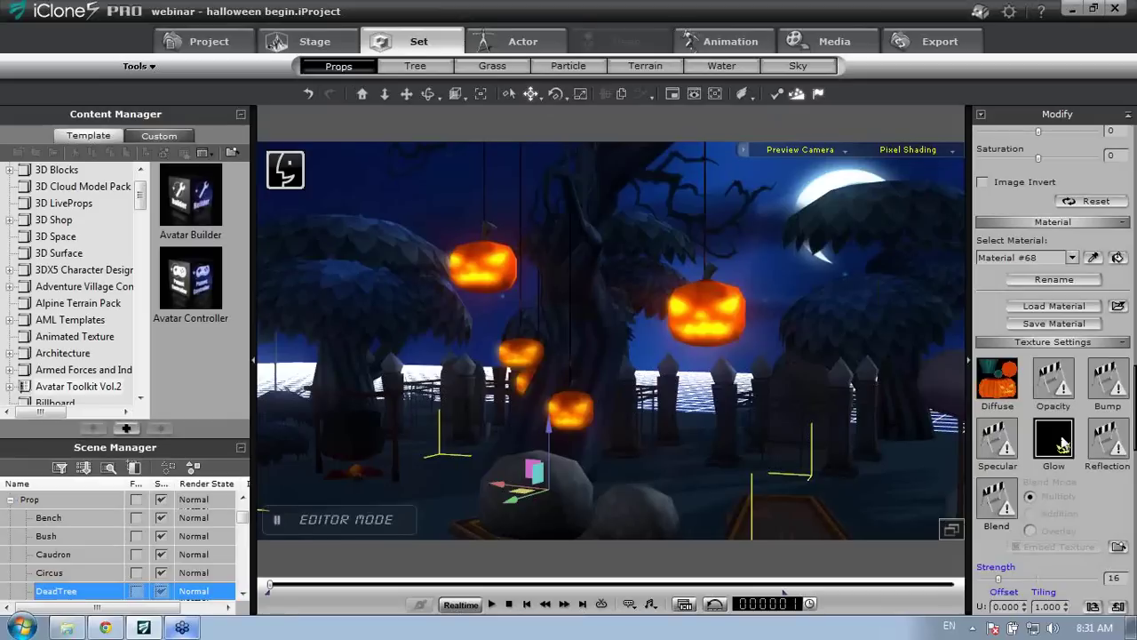
Open the pumpkin material's diffuse texture in Photoshop for editing
click(1011, 377)
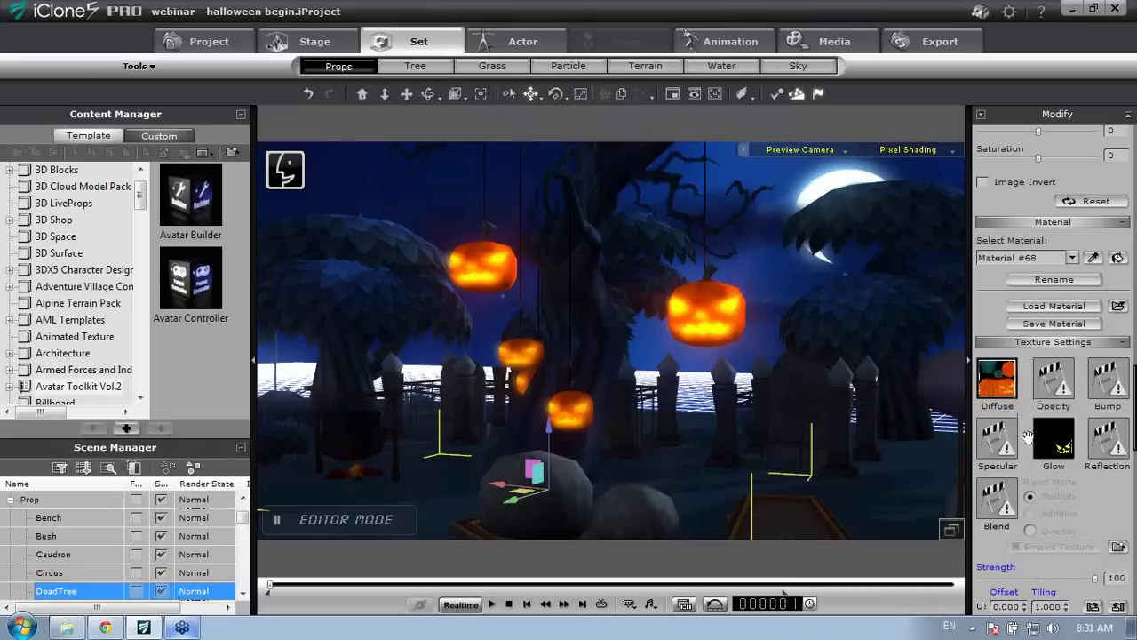
drag(1133, 442, 1134, 463)
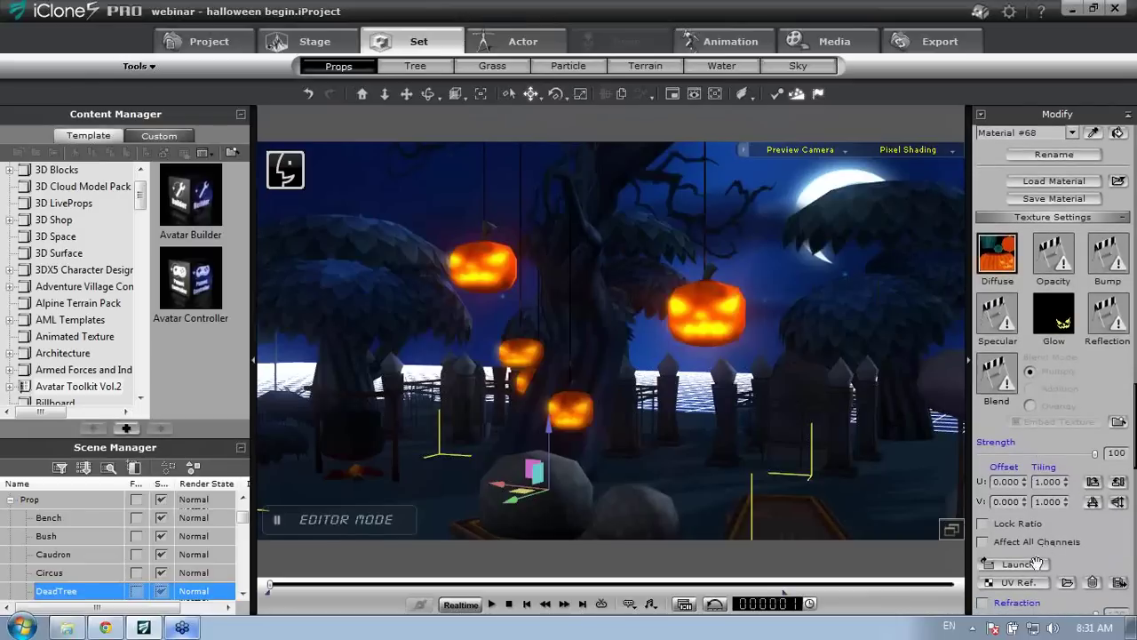
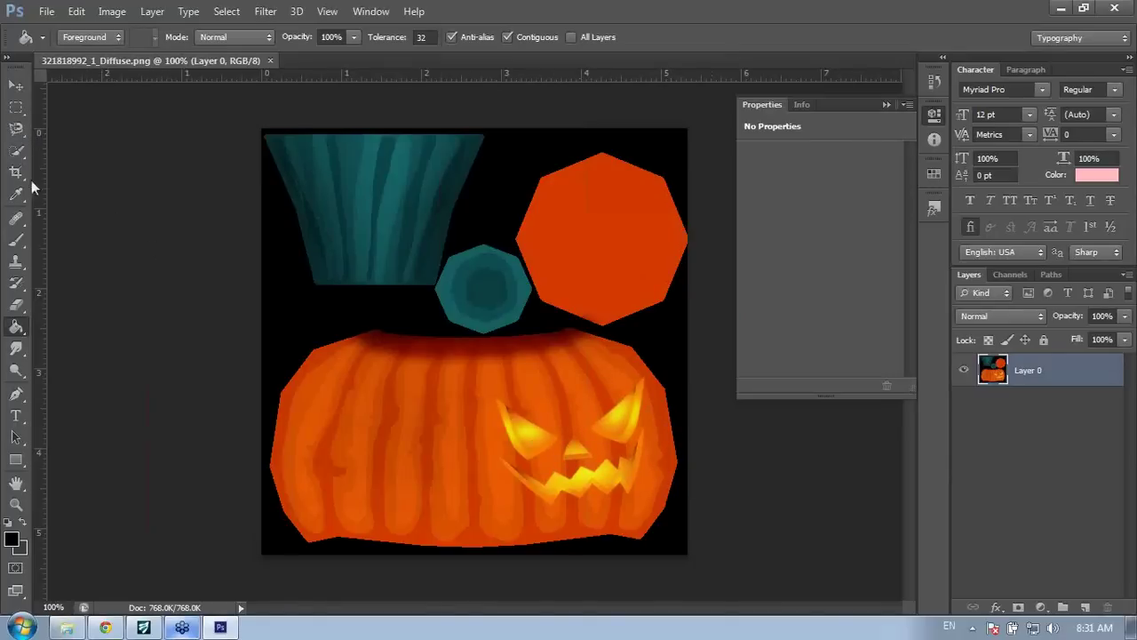
Select both yellow eyes of the pumpkin face with the Quick Selection tool
click(20, 151)
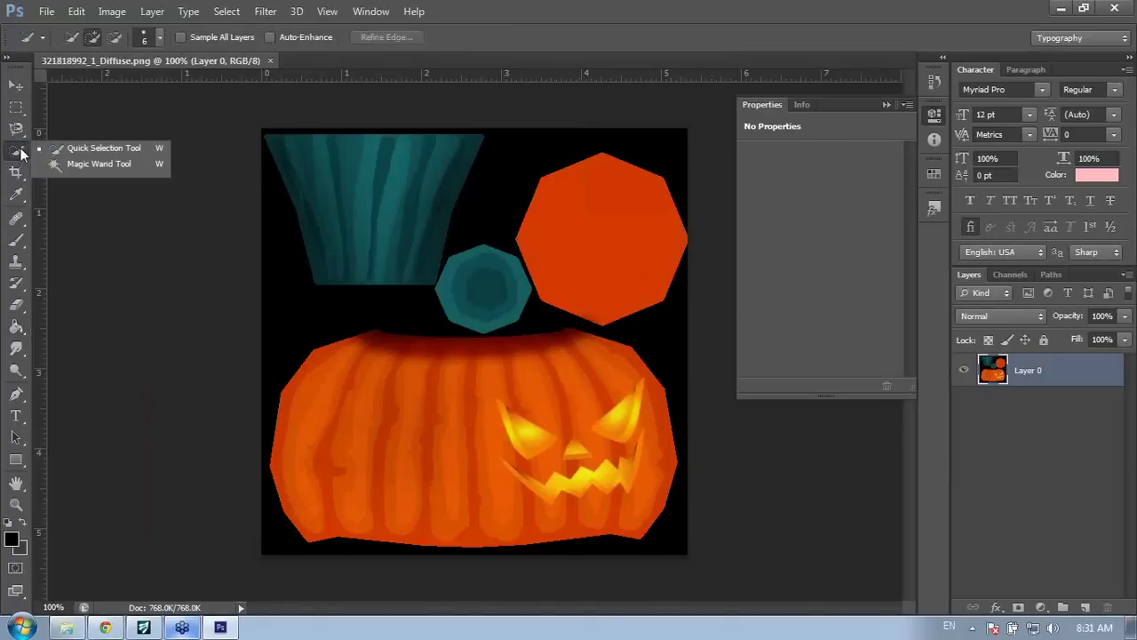
click(53, 152)
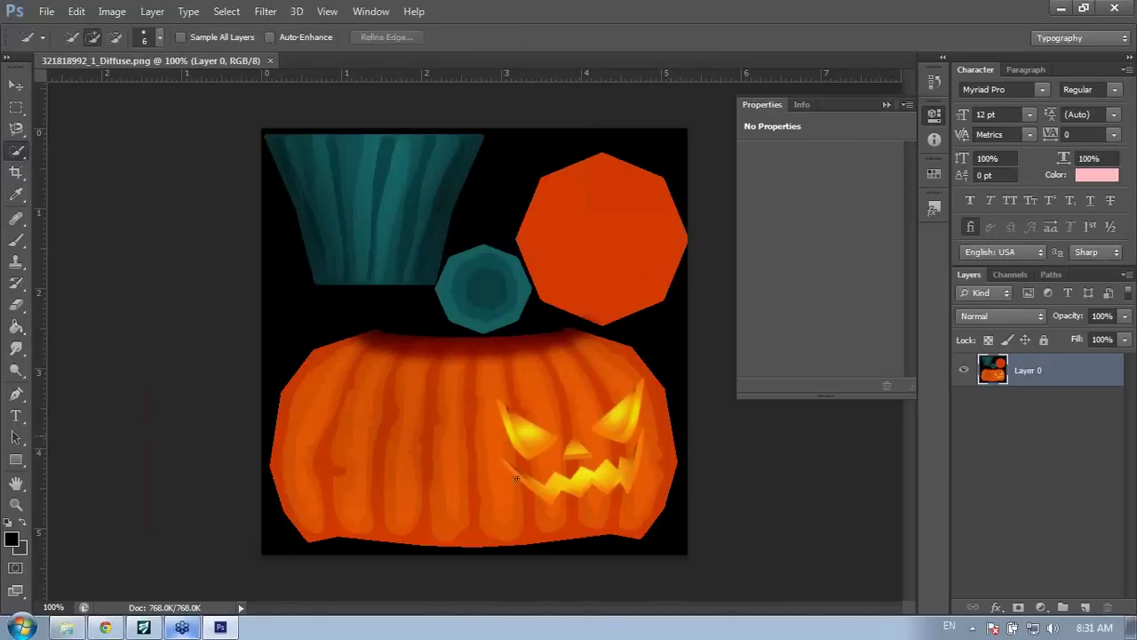
click(514, 424)
drag(526, 431, 539, 446)
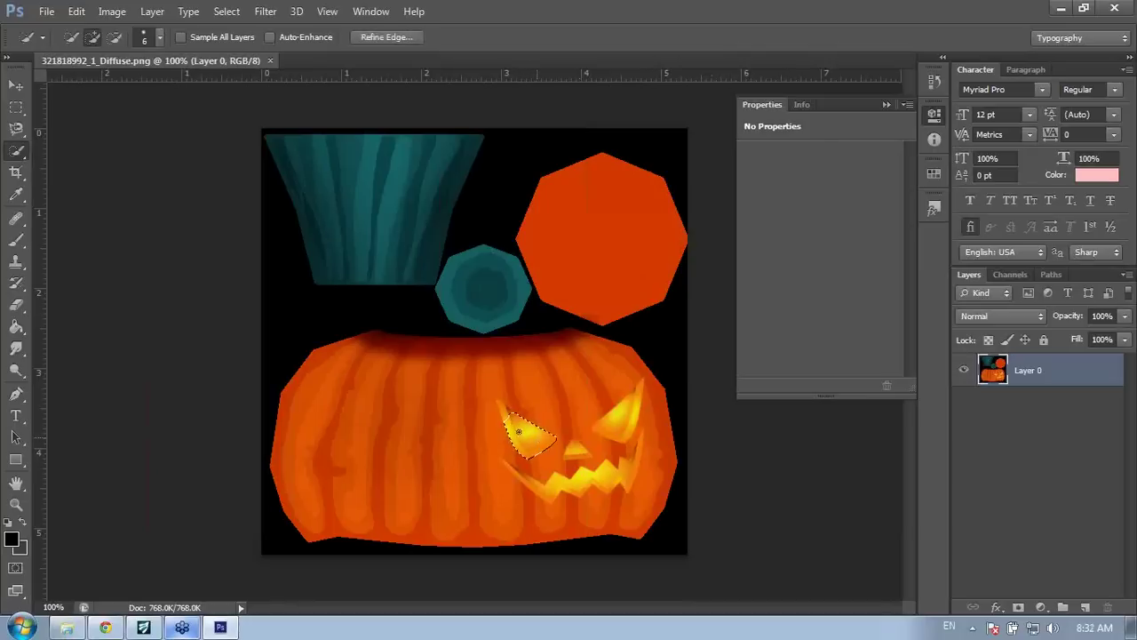
drag(616, 430, 637, 397)
Add the pumpkin's yellow mouth and nose to the selection, and undo the stroke that spills over the face
drag(578, 481, 593, 475)
mouse_move(606, 468)
mouse_down()
mouse_move(632, 475)
mouse_move(637, 458)
mouse_up()
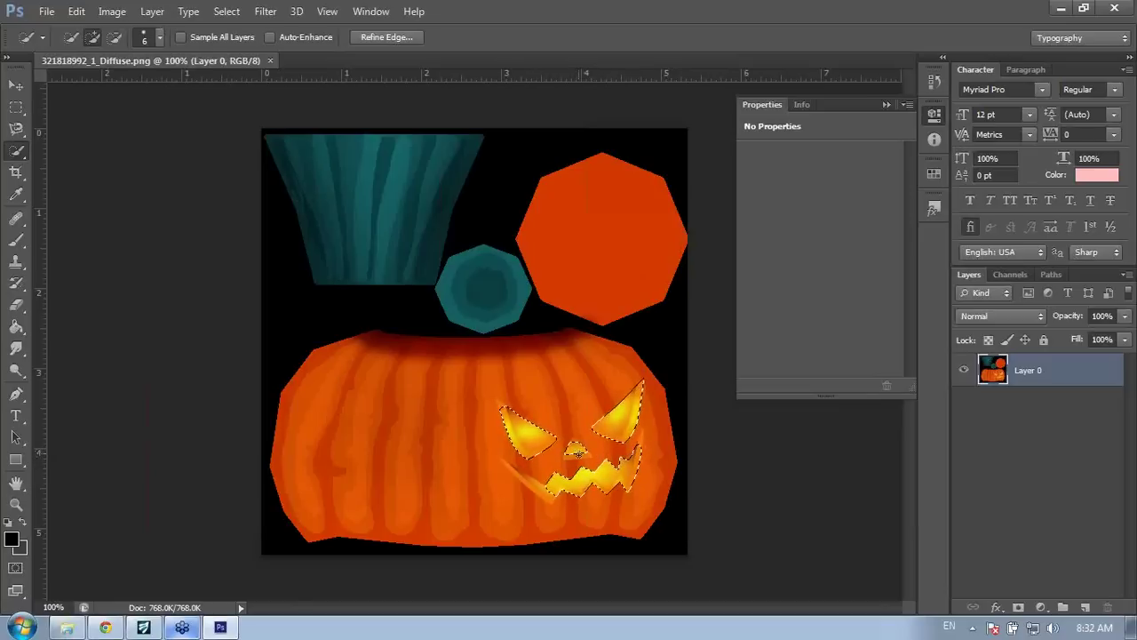
alt+click(578, 450)
drag(526, 479, 546, 466)
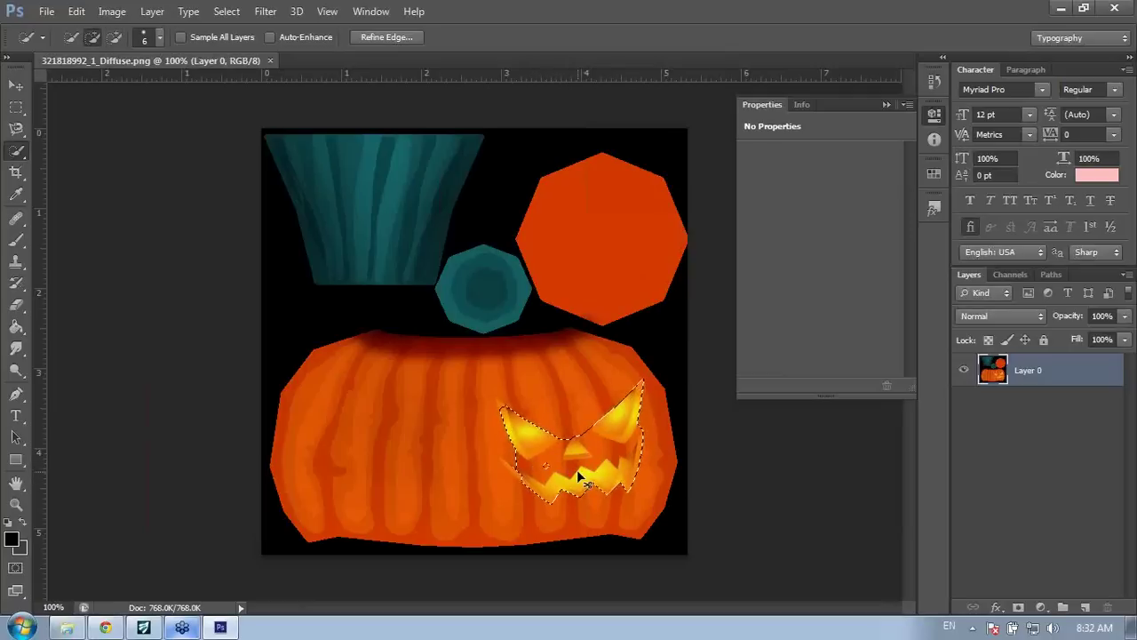
key(ctrl+z)
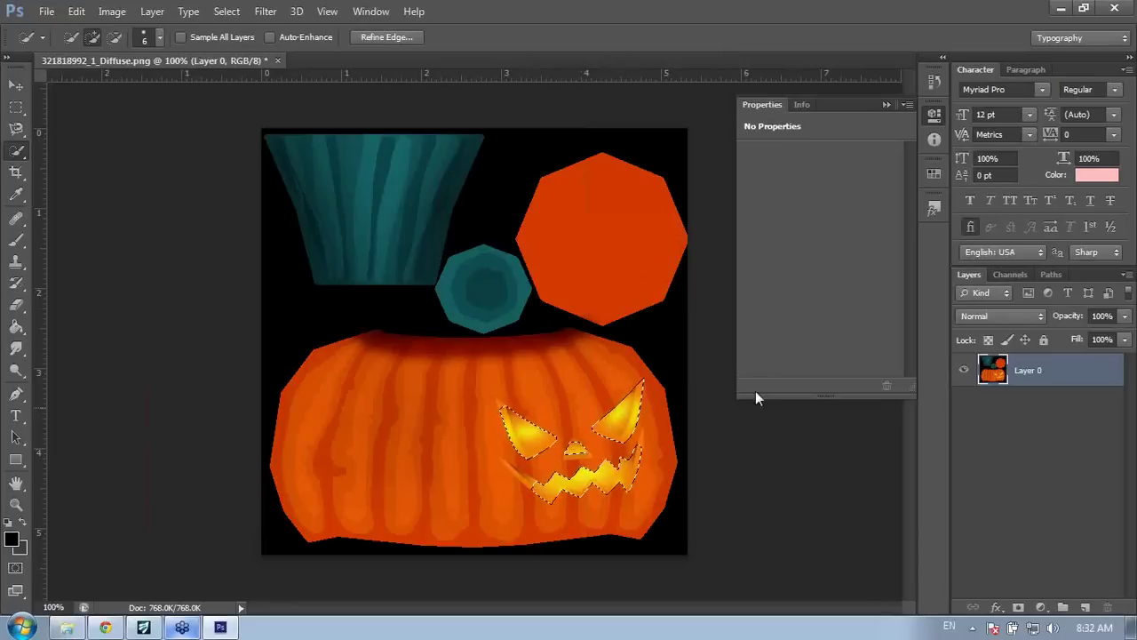
Create a new layer and cut the selected eyes, nose and mouth out of Layer 0
click(1085, 607)
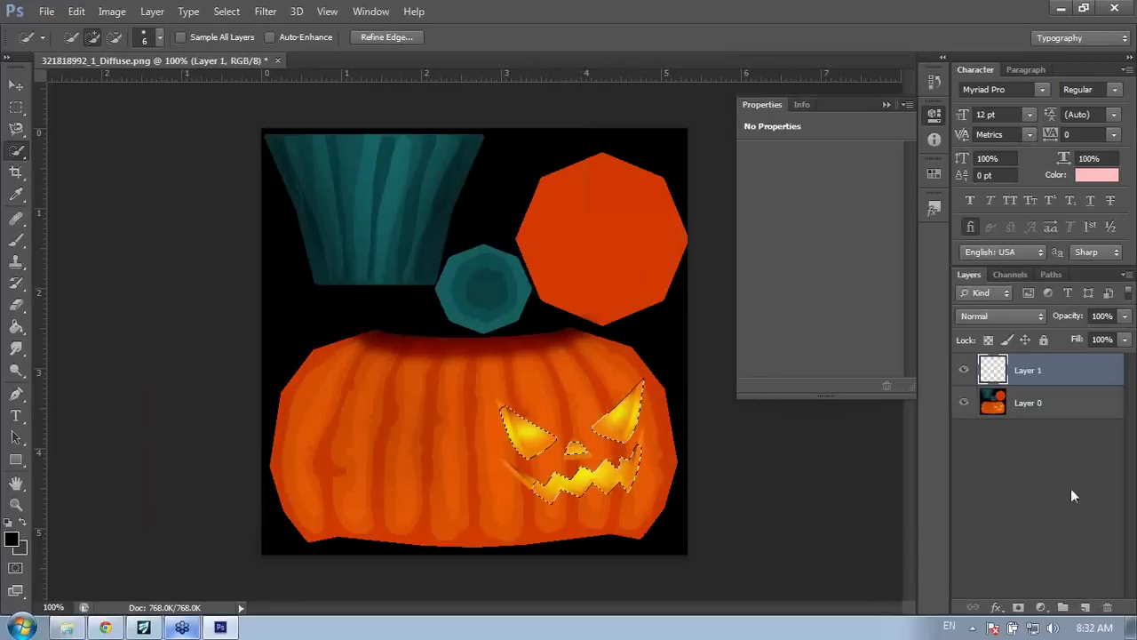
click(1033, 406)
key(ctrl+x)
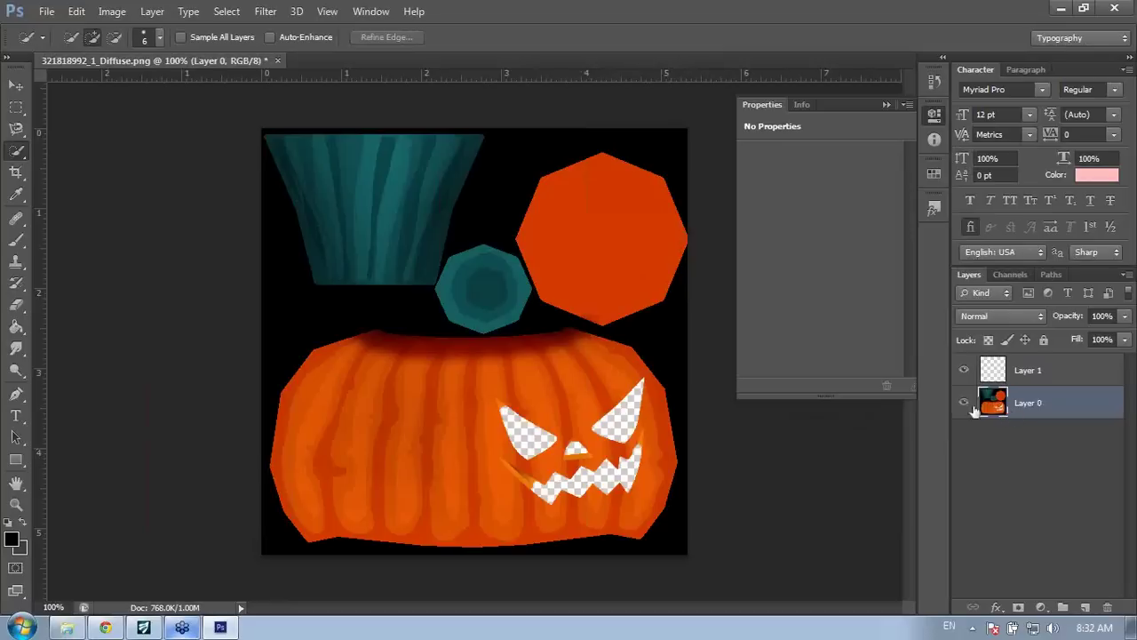
Paste the cut eyes, nose and mouth onto Layer 1, align them over their holes in the pumpkin, and hide Layer 0
click(1038, 373)
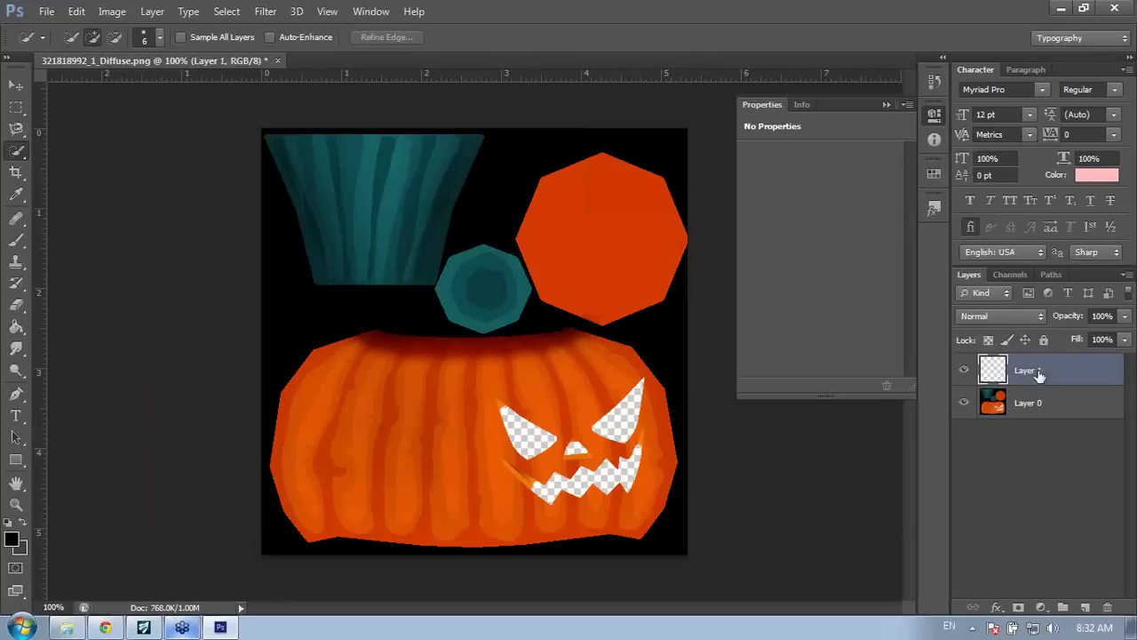
click(964, 402)
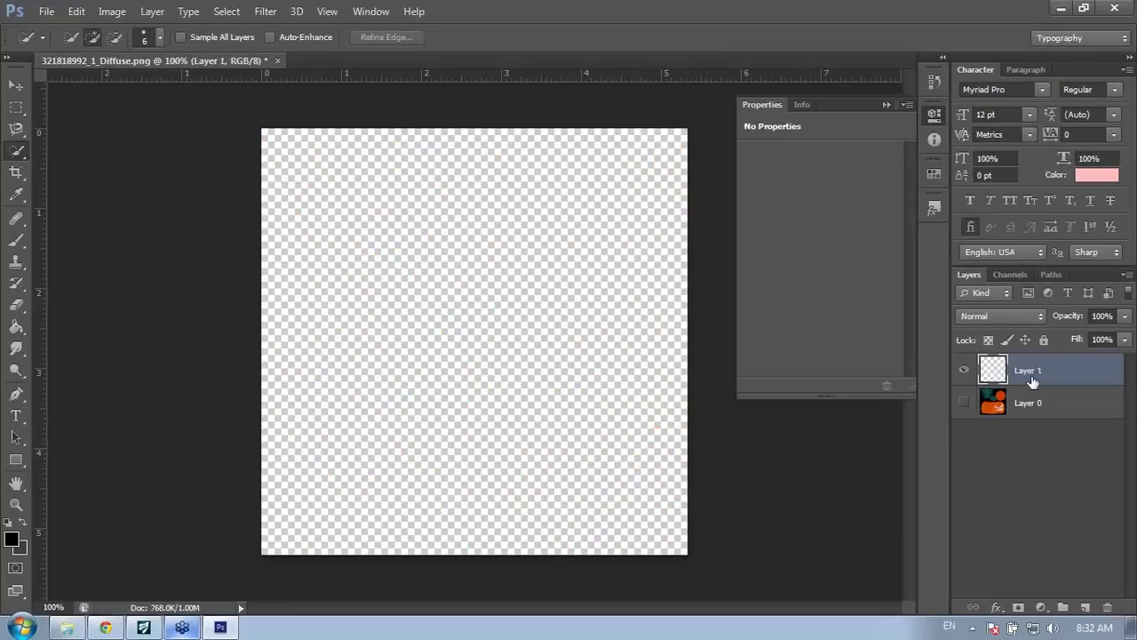
key(ctrl+v)
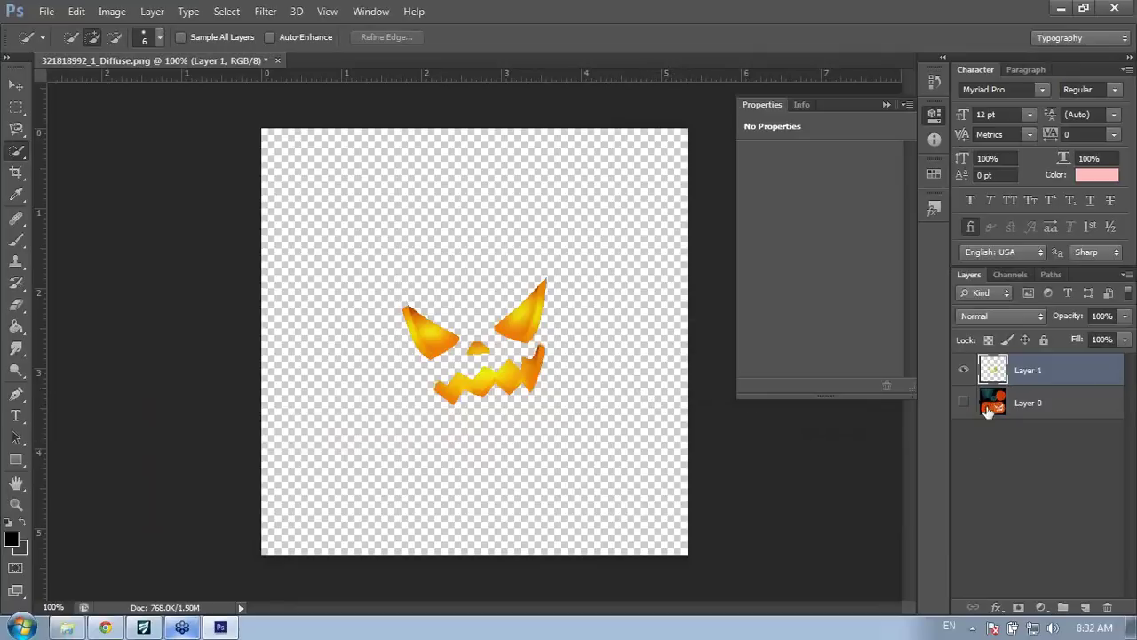
click(15, 85)
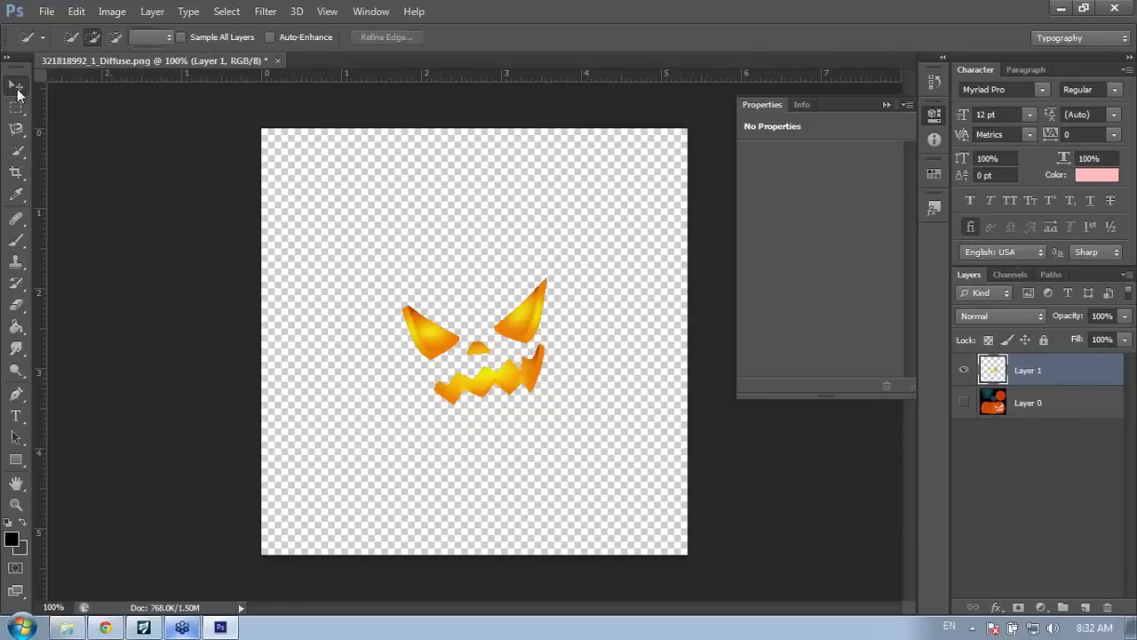
drag(465, 363, 553, 447)
click(965, 403)
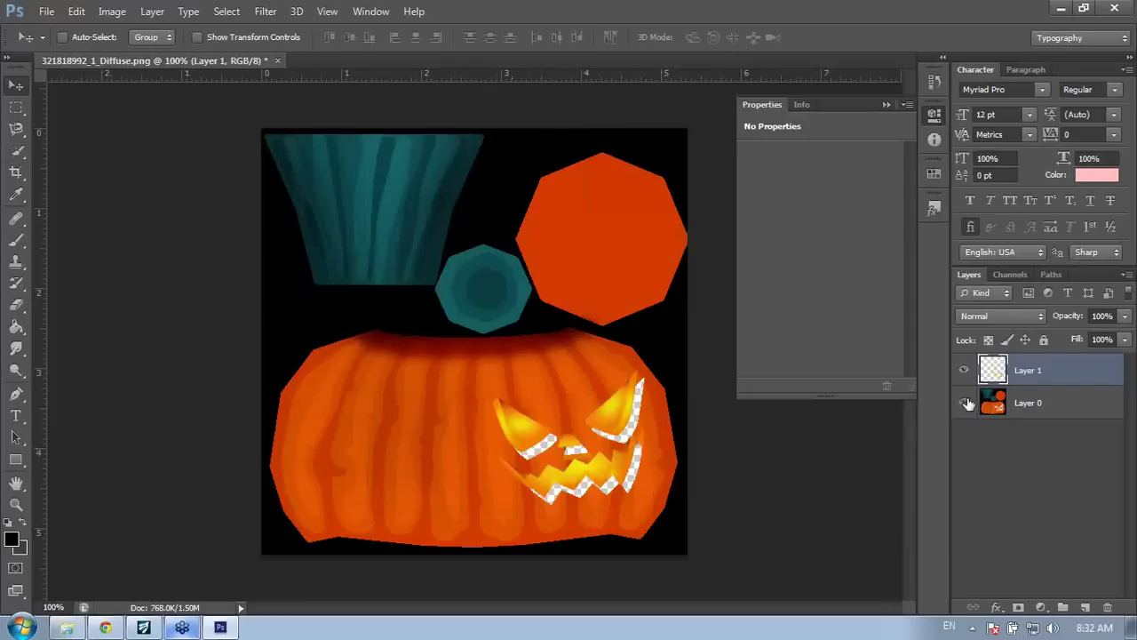
drag(619, 408, 623, 415)
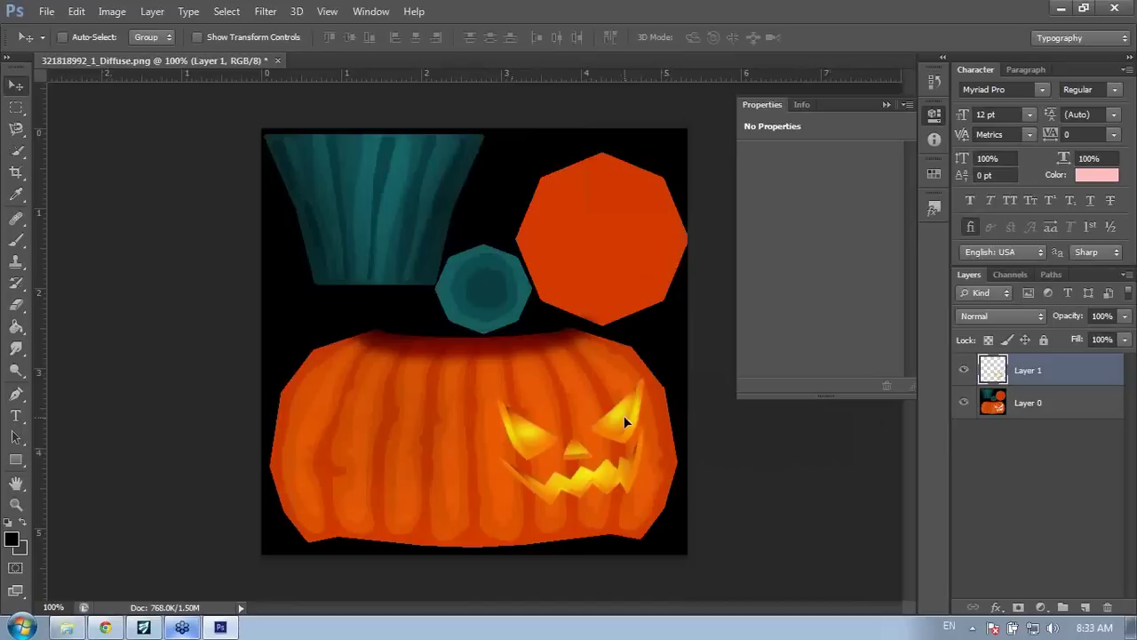
click(964, 403)
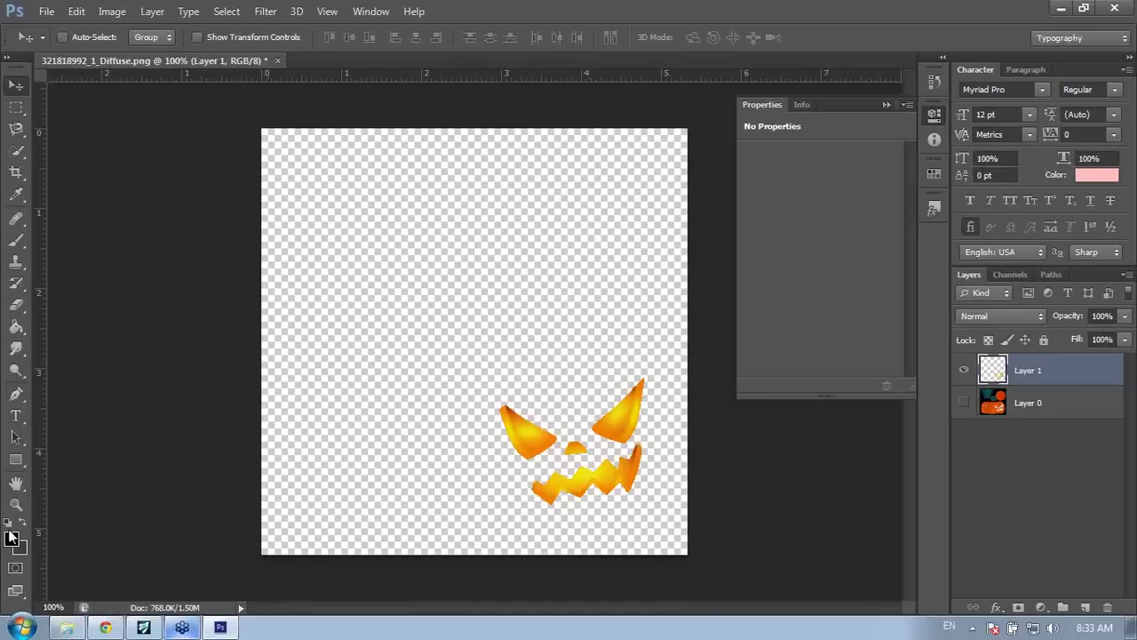
Try filling the transparent area of Layer 1 with black using the Paint Bucket, and undo the fill
click(16, 326)
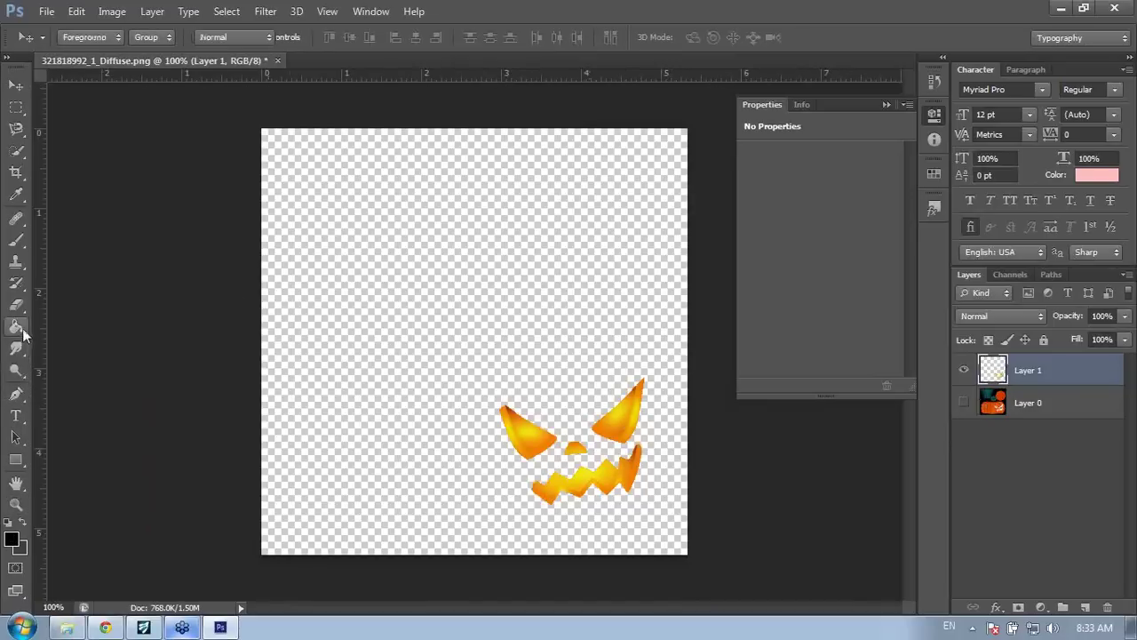
click(404, 261)
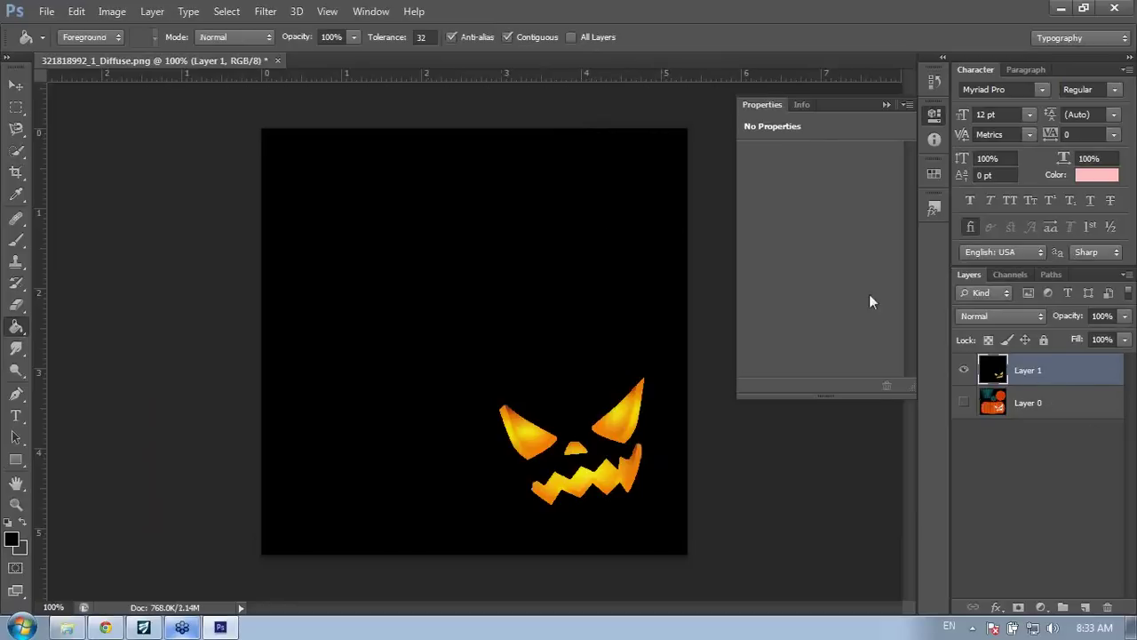
key(ctrl+z)
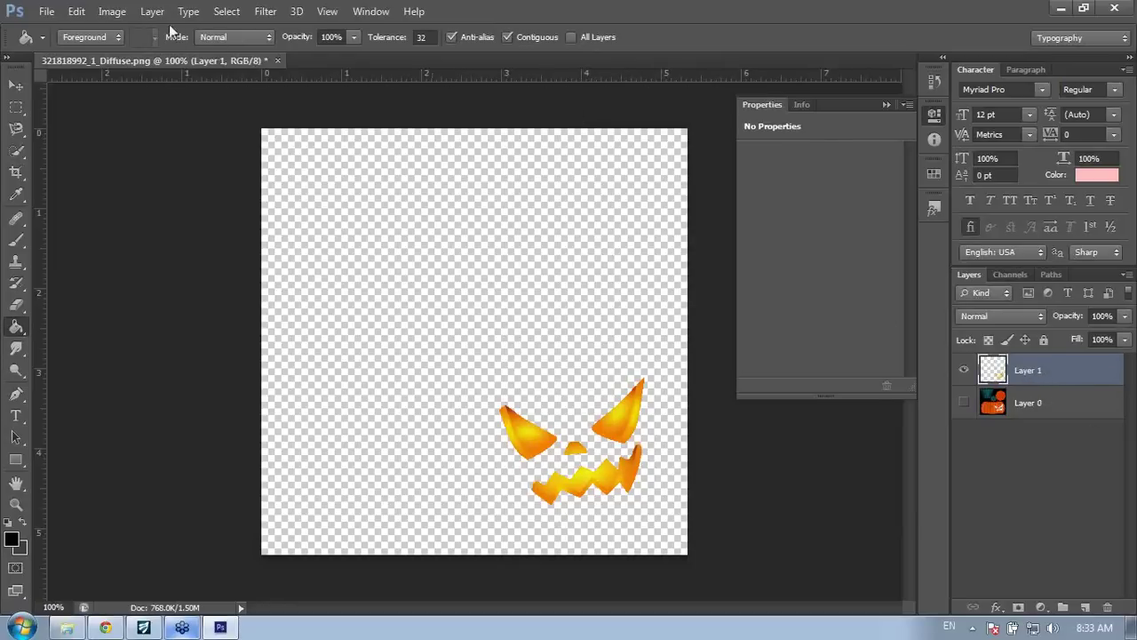
Brighten the face with a Brightness/Contrast adjustment layer set to brightness 81, and fill Layer 1's transparent area with black
click(112, 11)
mouse_move(147, 13)
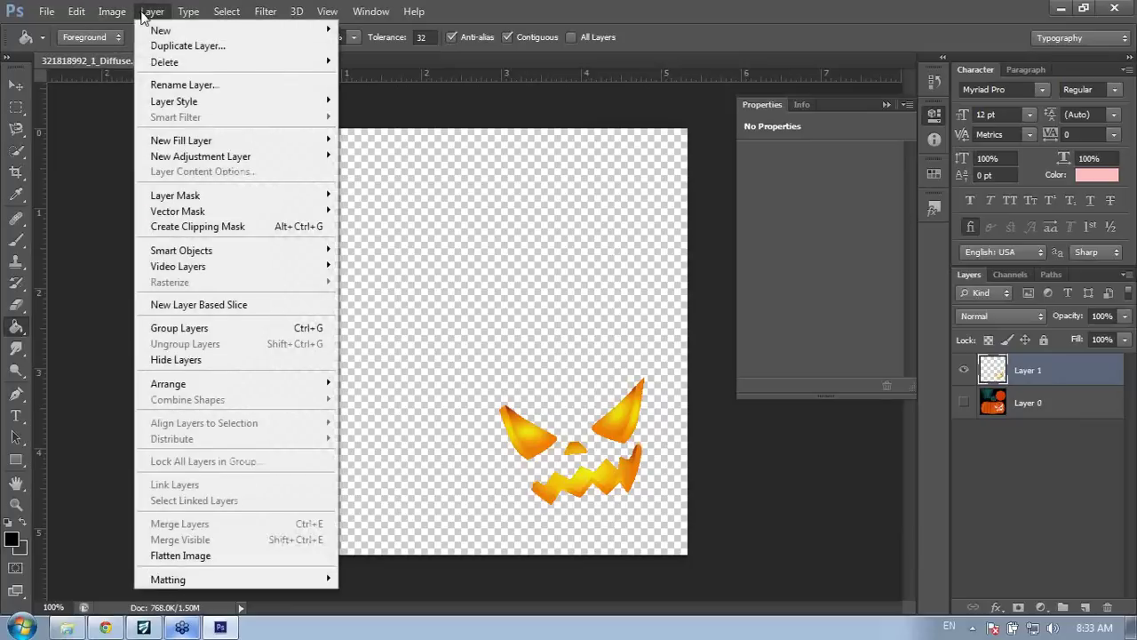
mouse_move(222, 157)
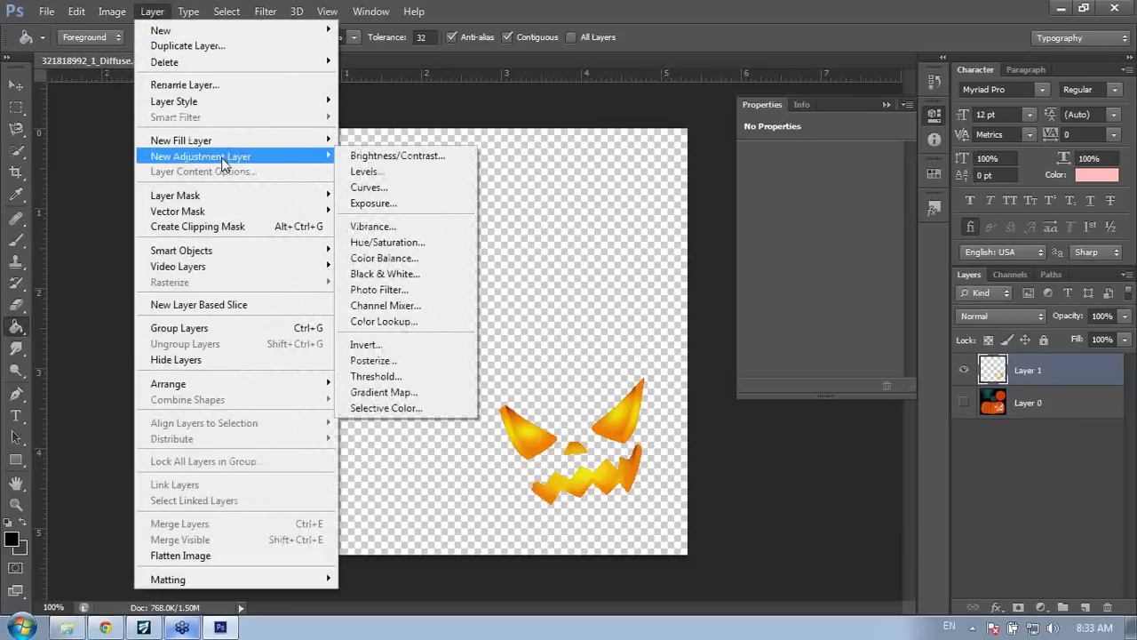
click(391, 157)
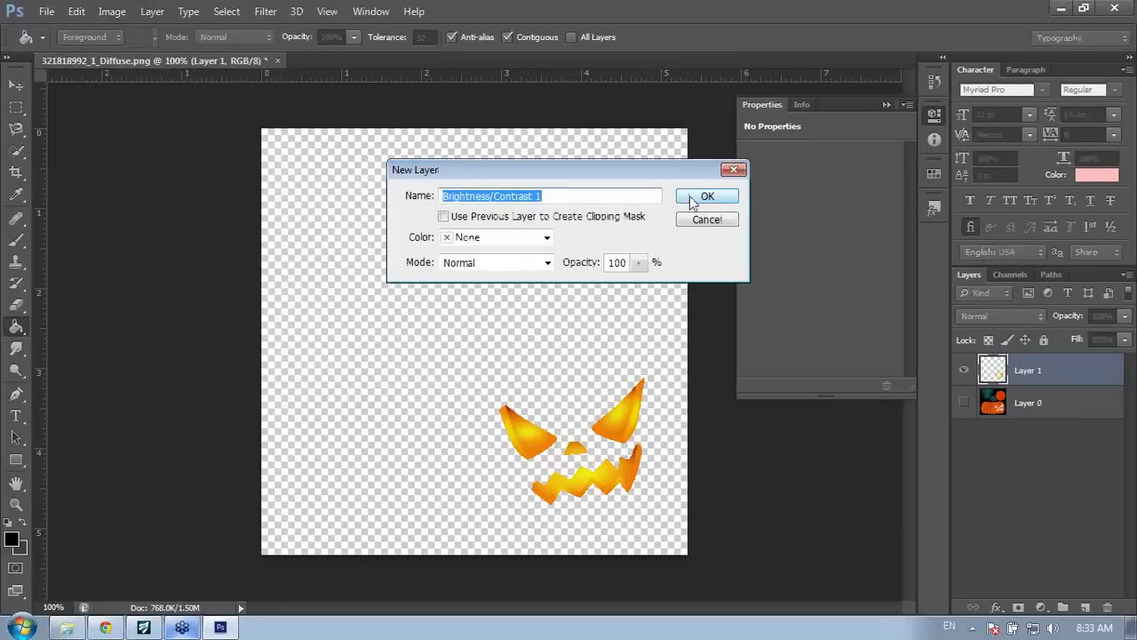
click(697, 198)
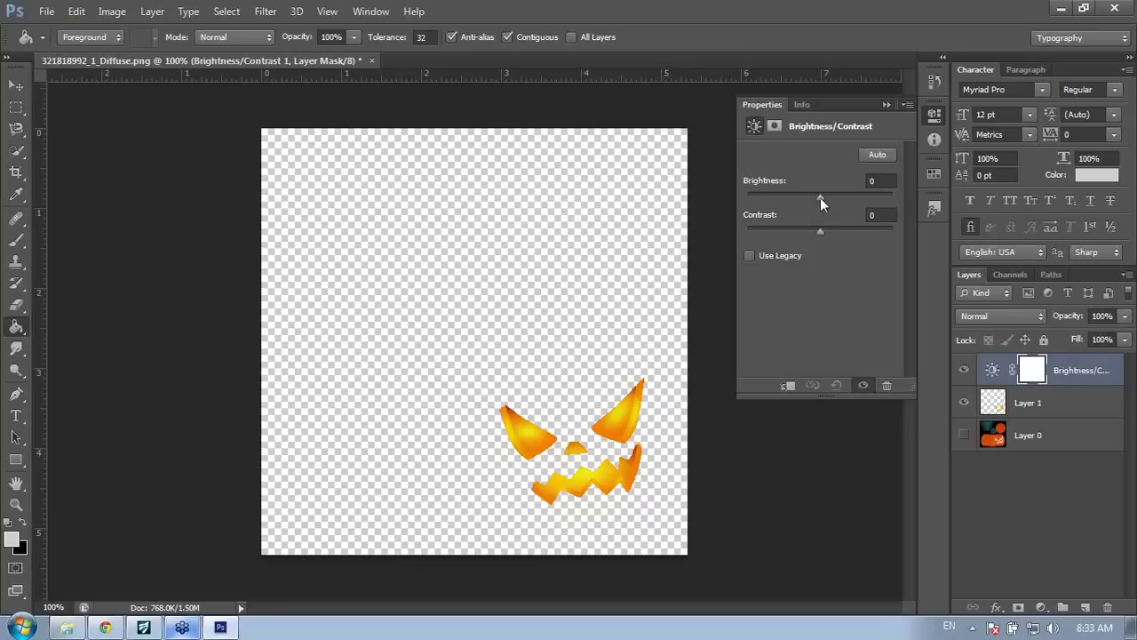
drag(820, 197, 847, 211)
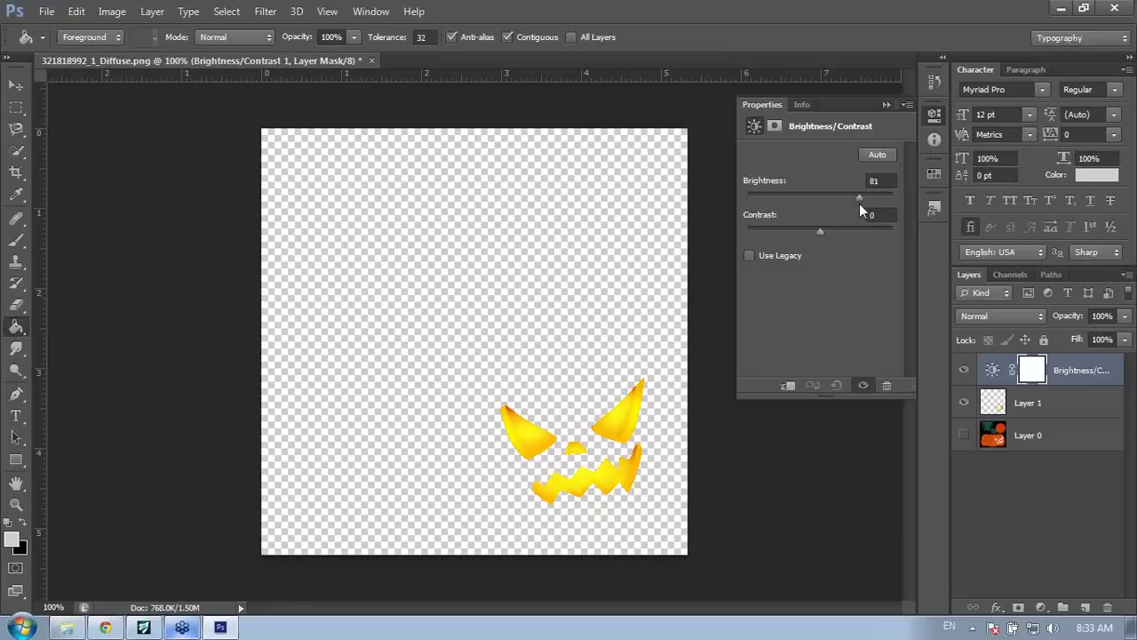
click(1035, 404)
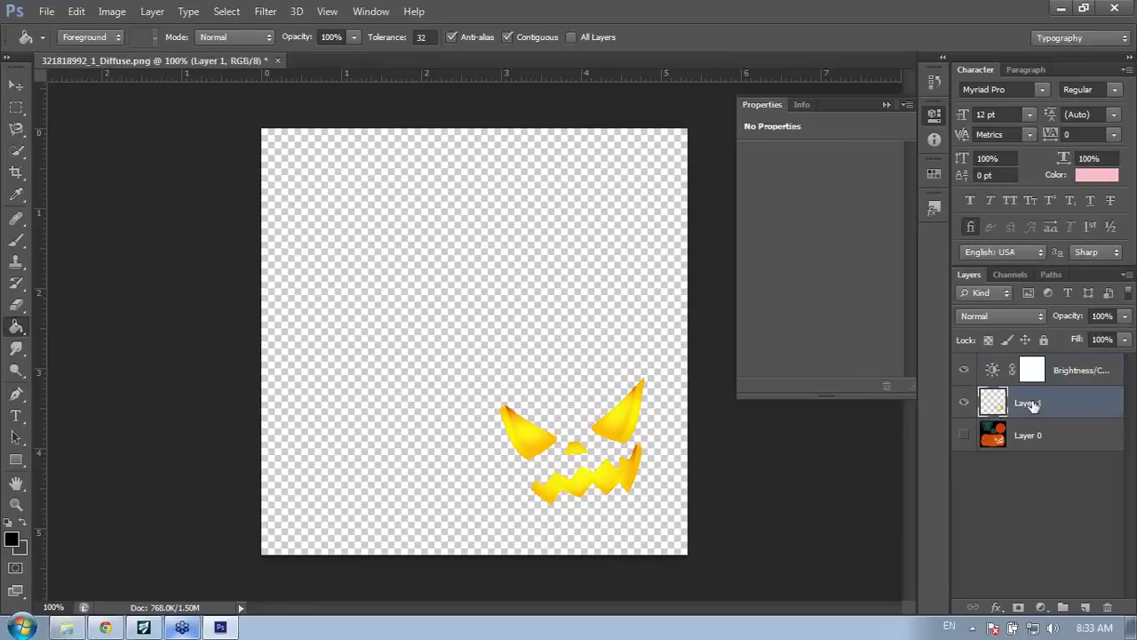
click(336, 253)
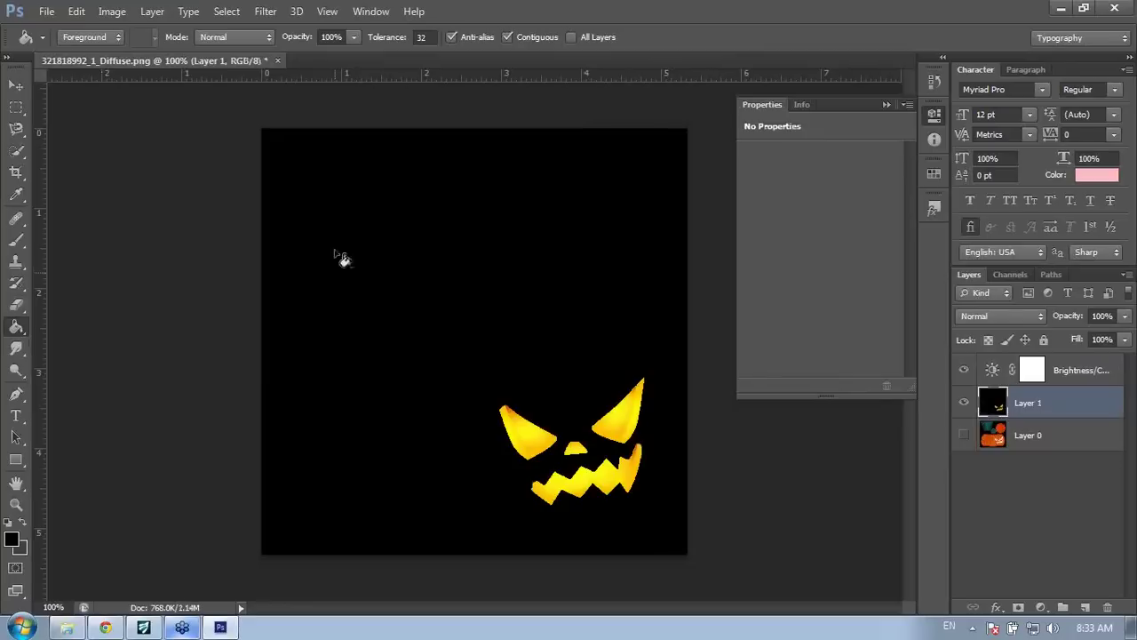
Start saving the black face texture as a separate file, with the Desktop as the destination
click(47, 11)
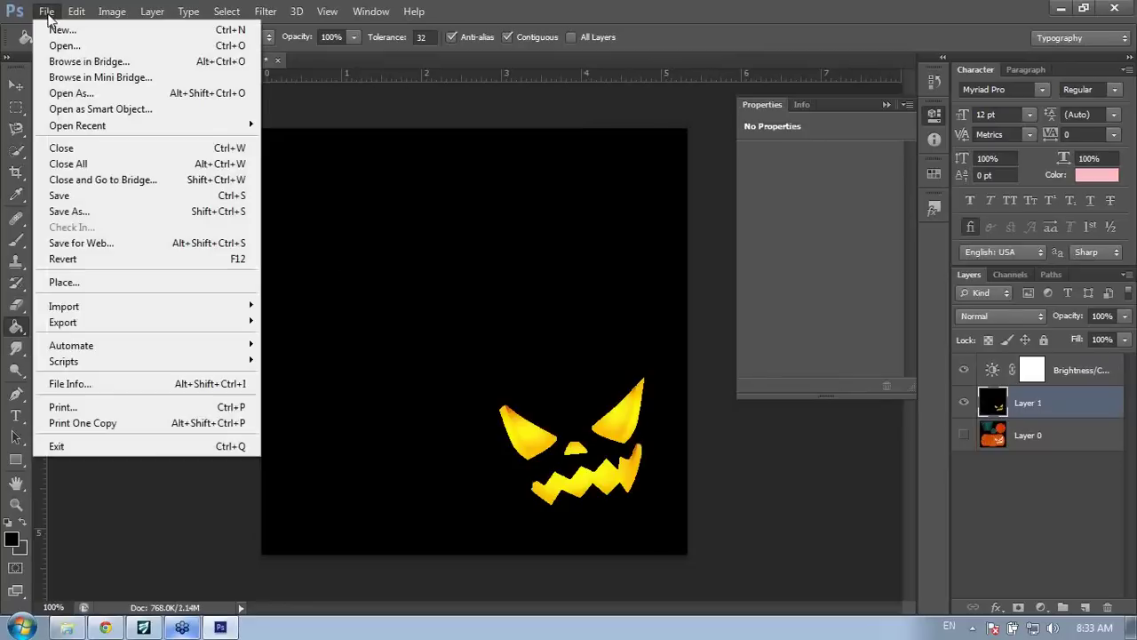
click(110, 213)
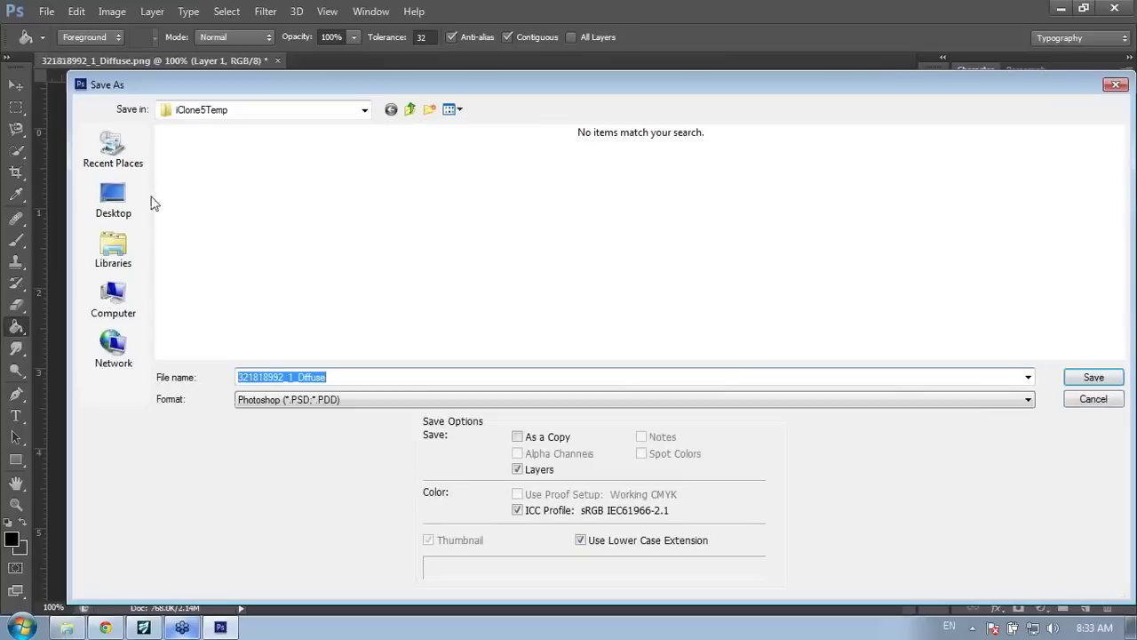
click(112, 199)
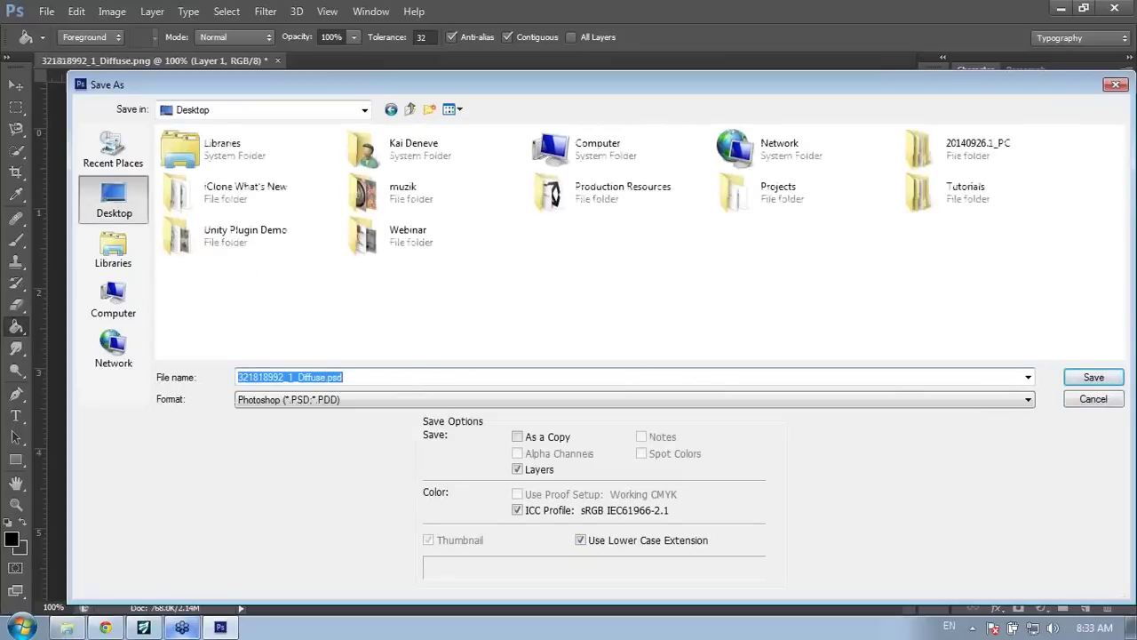
text(testglow)
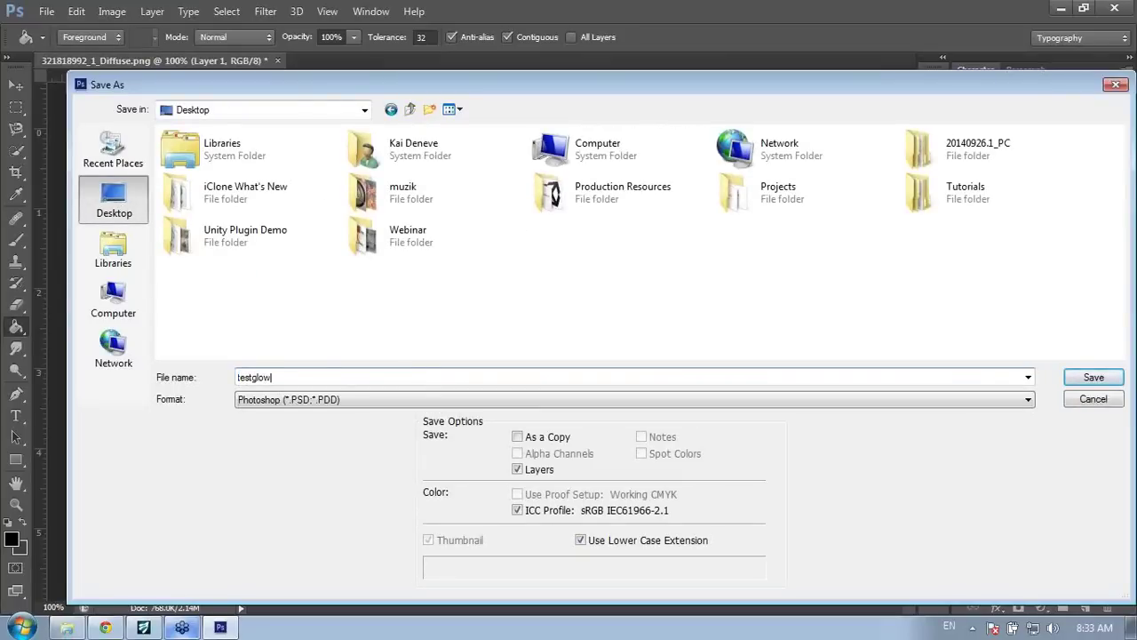
click(1116, 381)
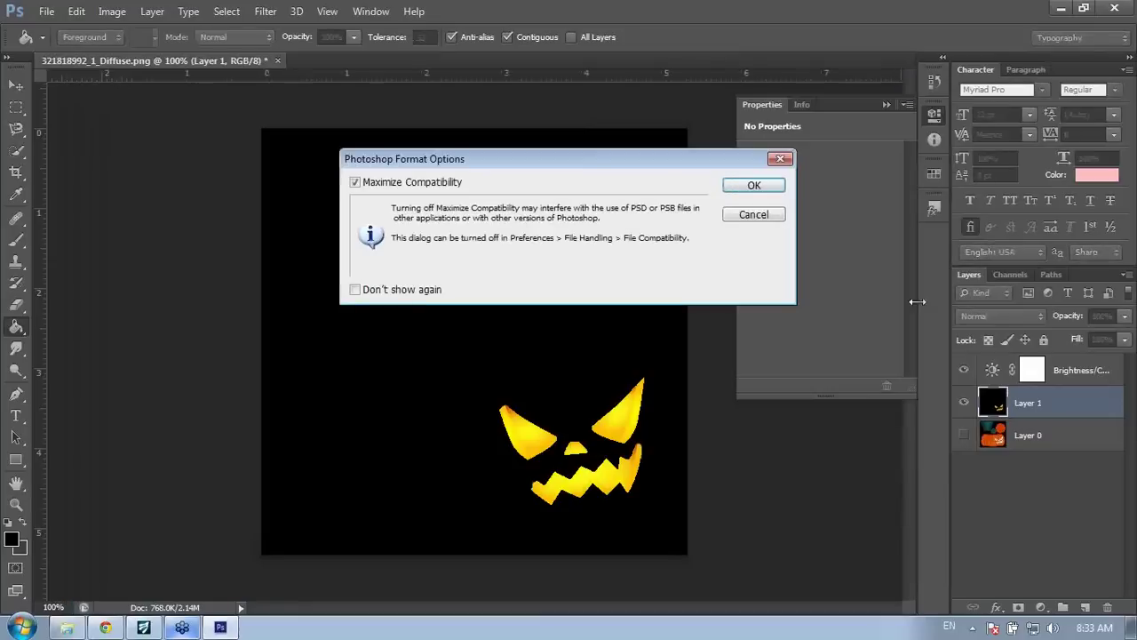
click(767, 215)
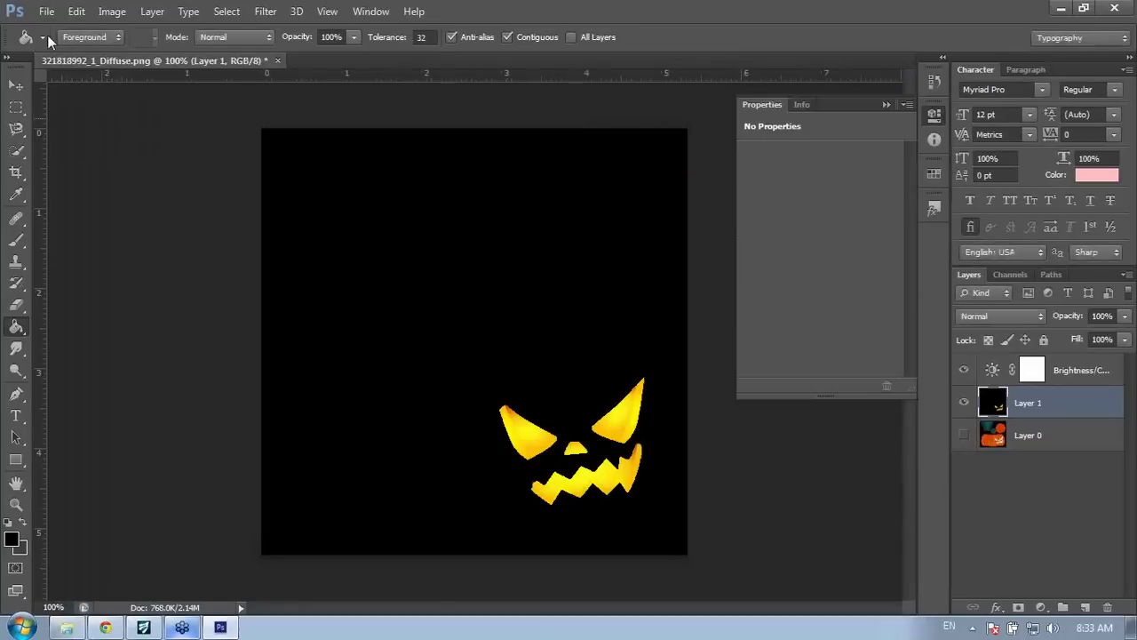
Save a JPEG copy of the jack-o'-lantern glow image to the Desktop as testglow, keeping maximum quality 12
click(46, 11)
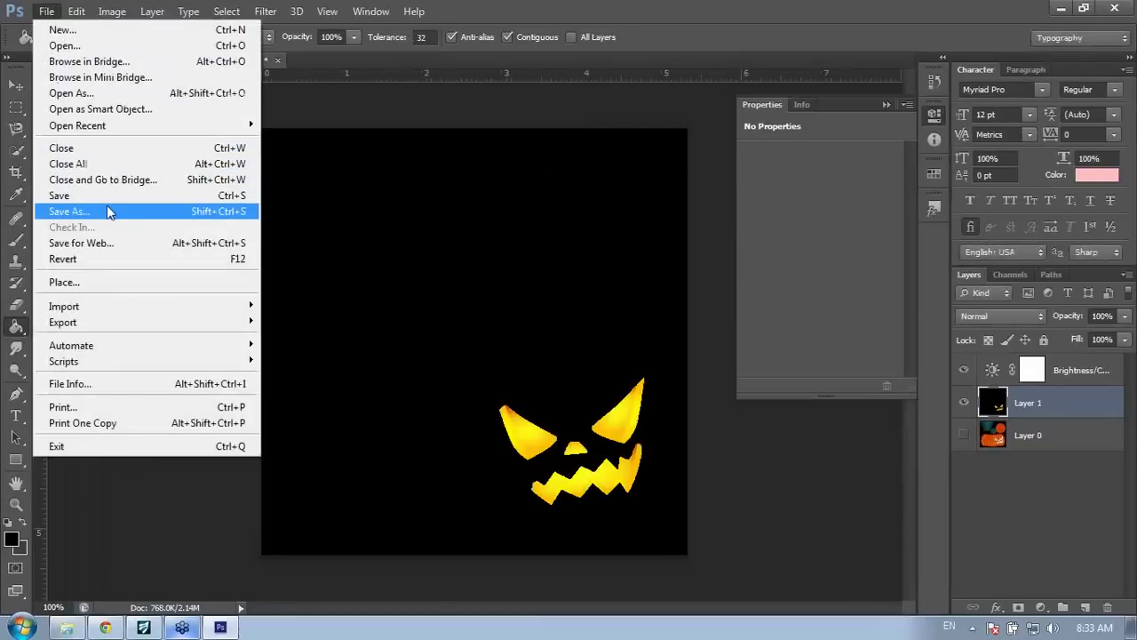
click(106, 210)
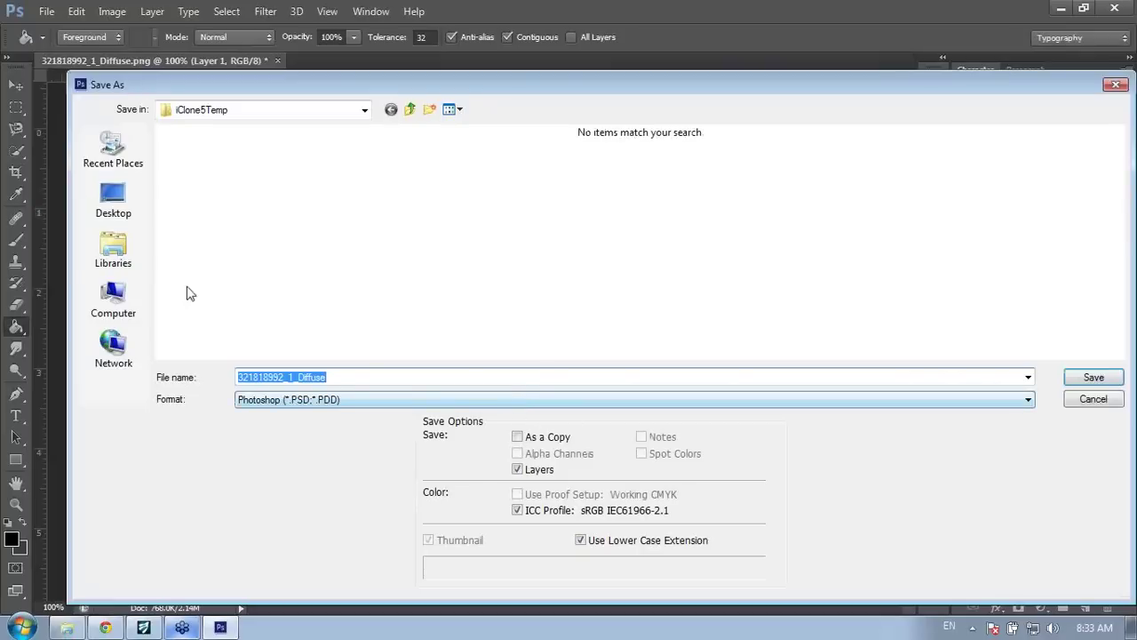
click(114, 202)
text(testglow)
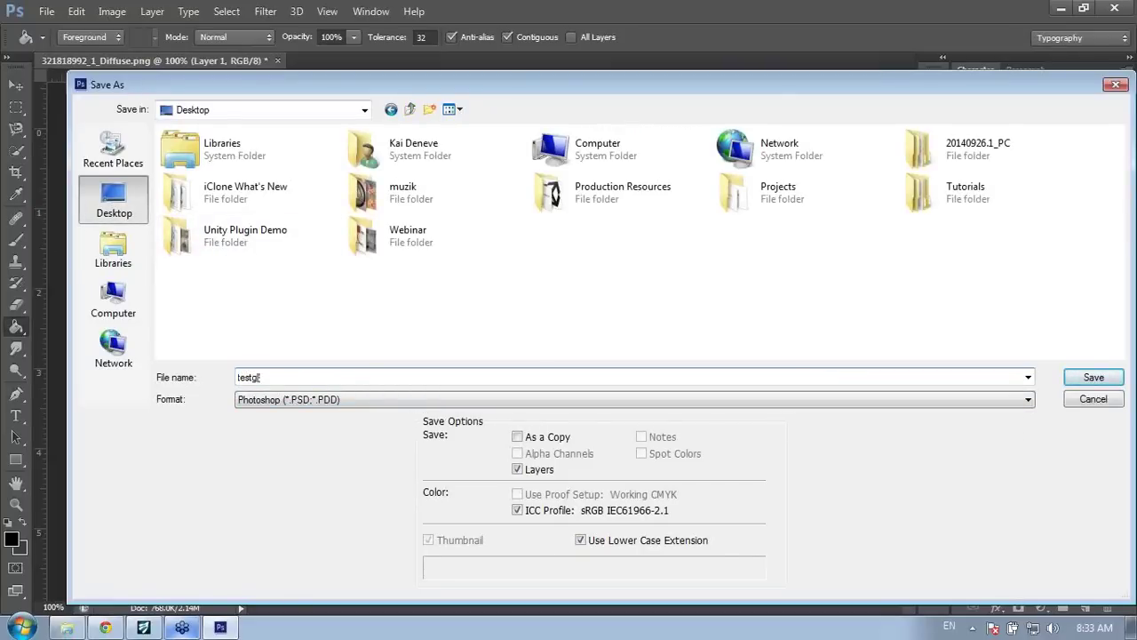
click(691, 399)
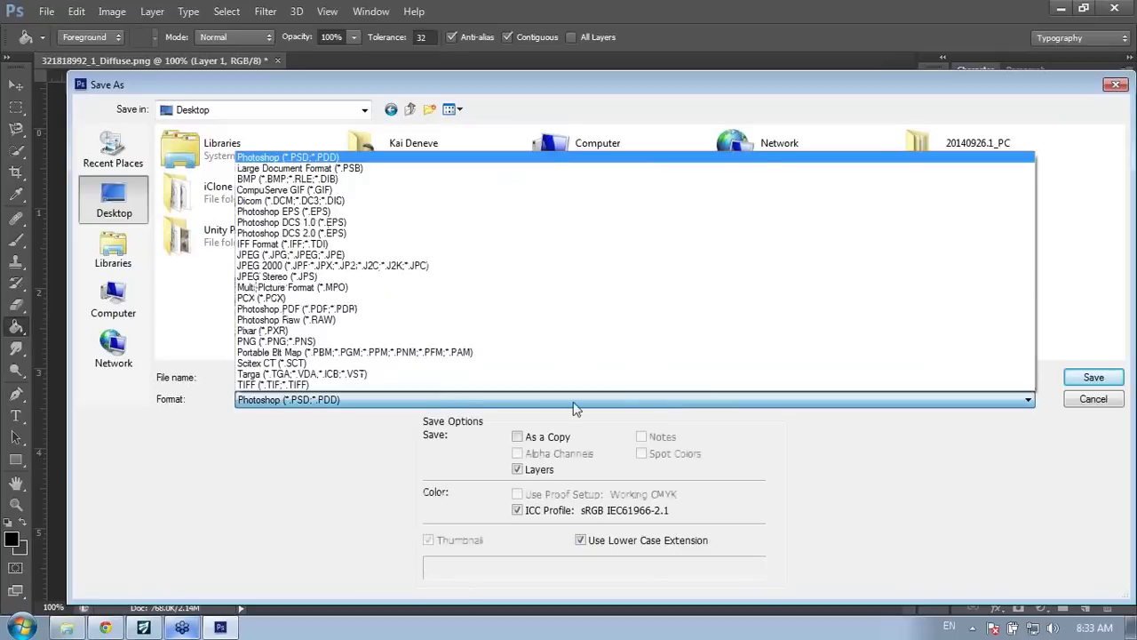
click(369, 255)
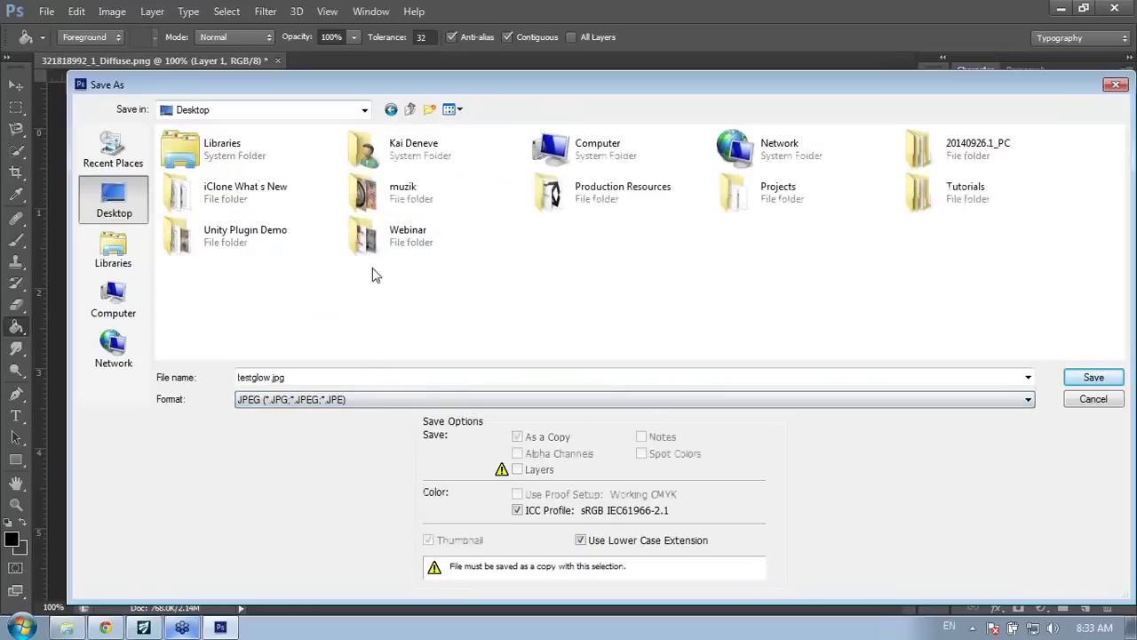
click(1108, 381)
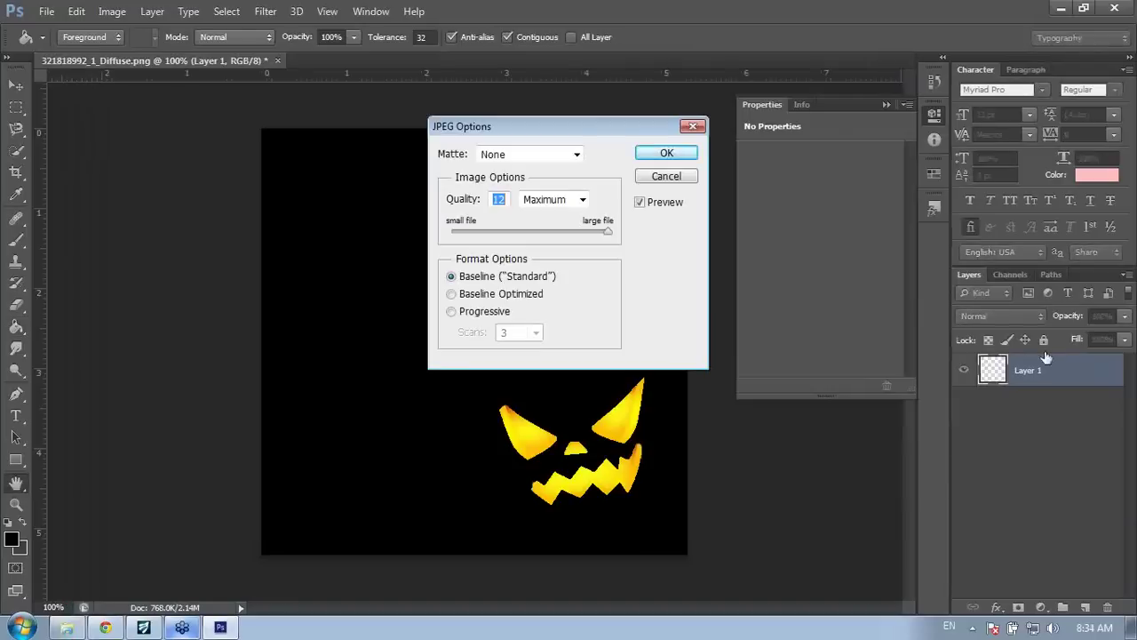
click(683, 162)
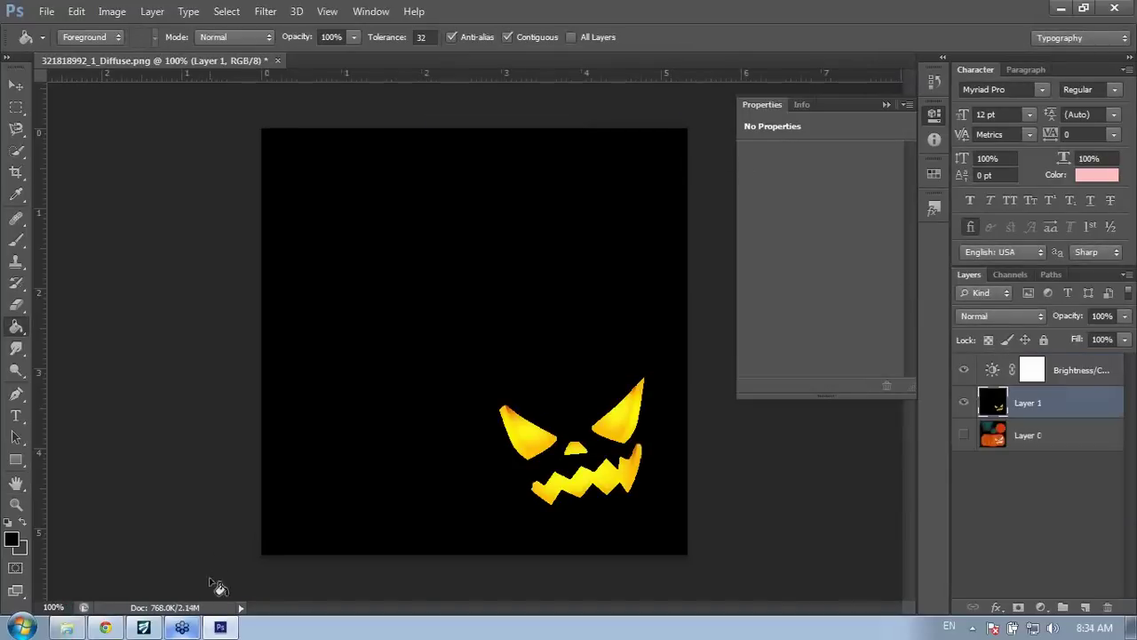
Switch to iClone and remove the existing glow texture from pumpkin material Material #68
click(145, 629)
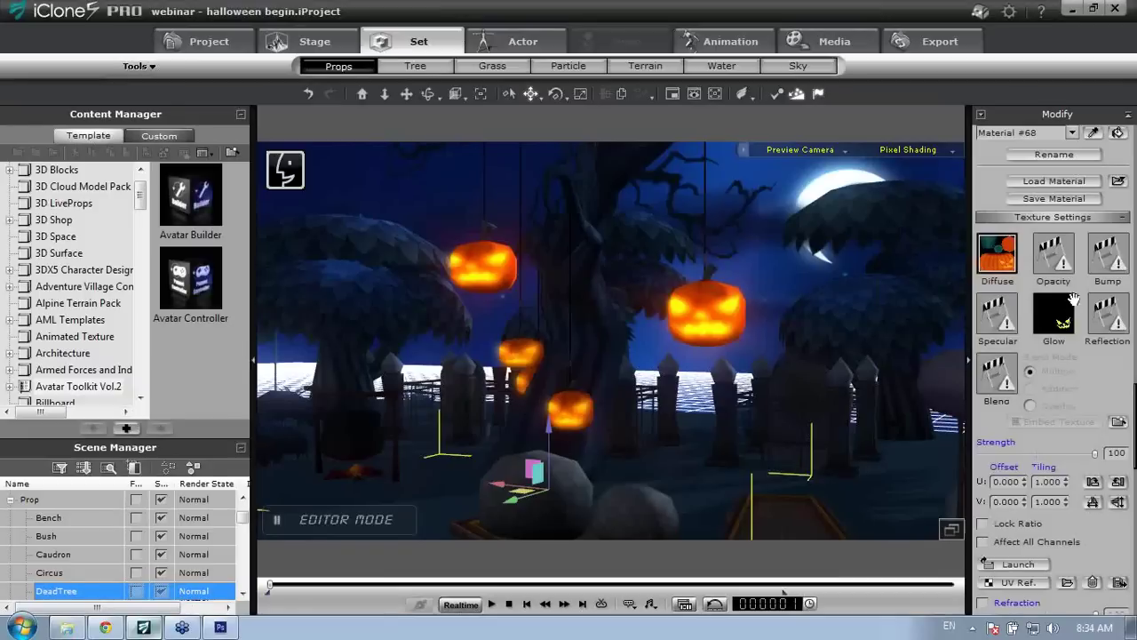
click(1070, 322)
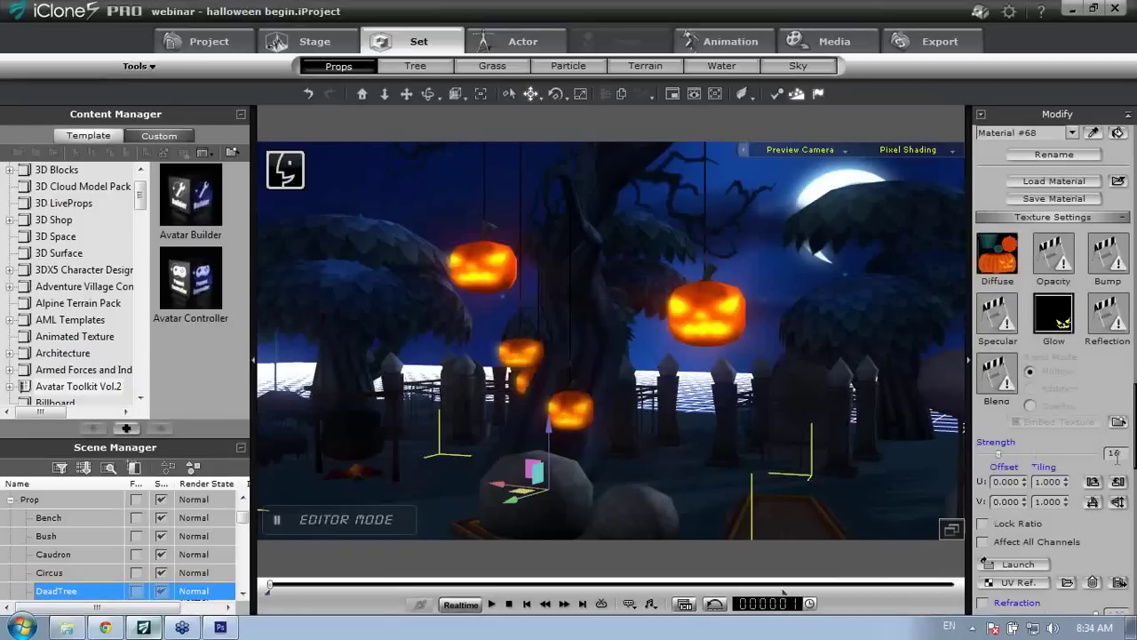
click(1092, 582)
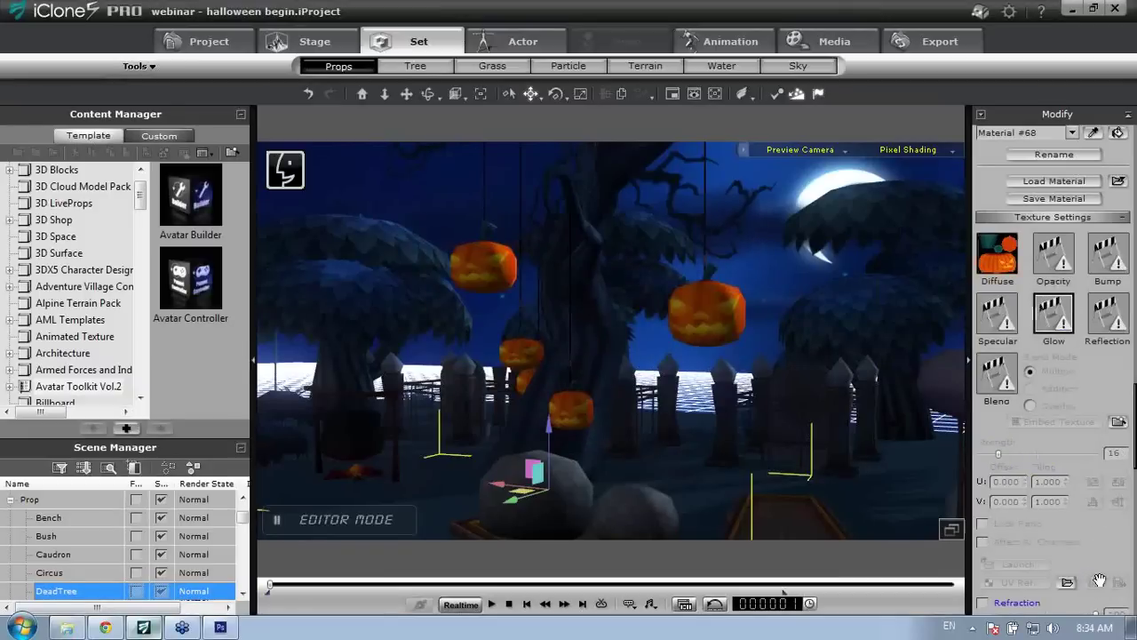
Load testglow from the Desktop as the pumpkin material's glow texture and set its strength to 26
click(1056, 318)
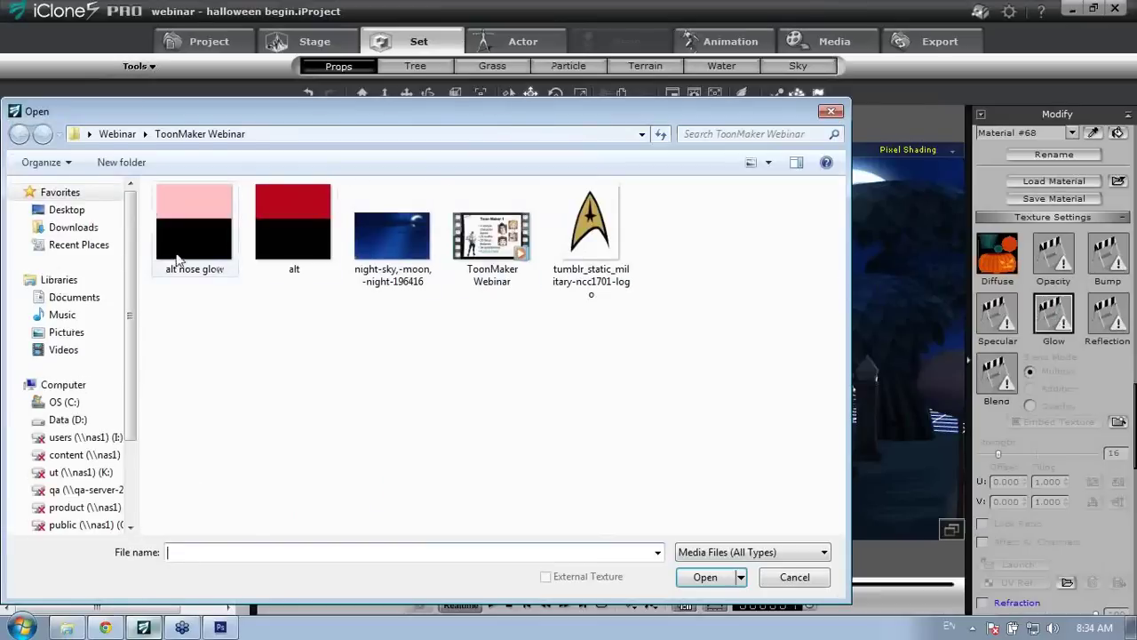
click(66, 209)
double_click(391, 462)
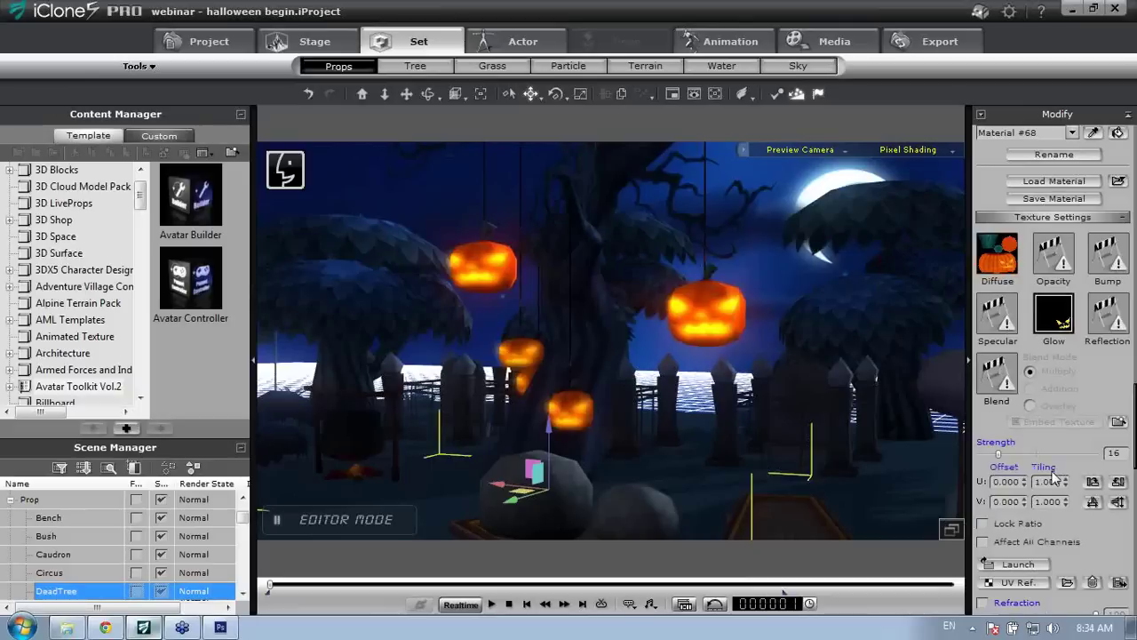
drag(1001, 455, 1012, 465)
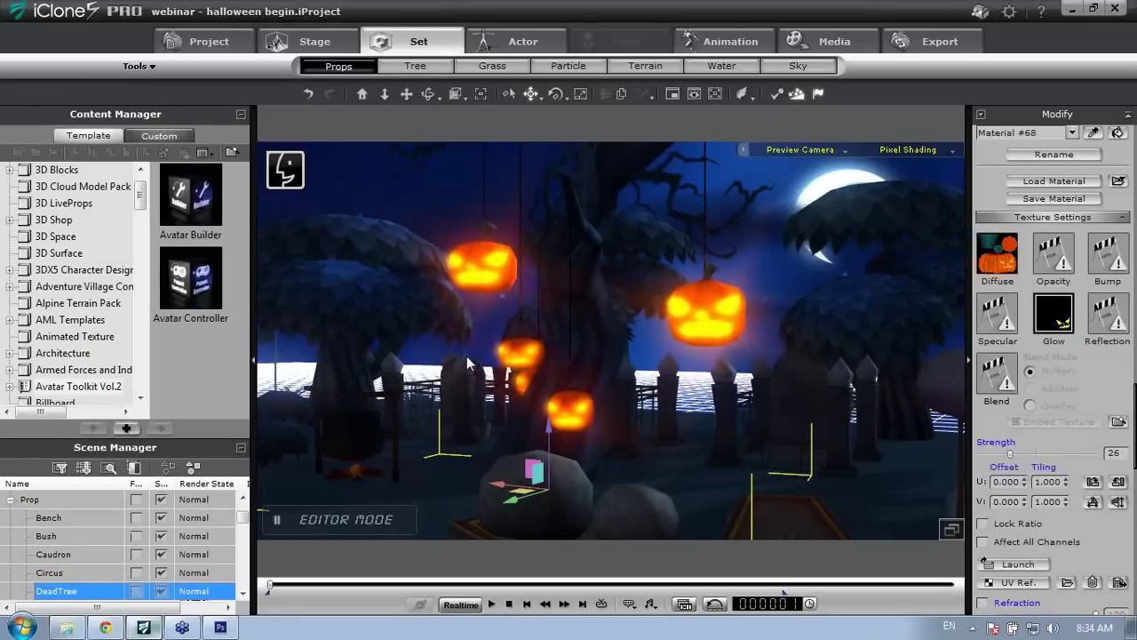
Find the two undressed toon characters in the scene and select the tall, thin Stretchy avatar
right_drag(533, 342, 723, 344)
scroll(484, 371, down, 3)
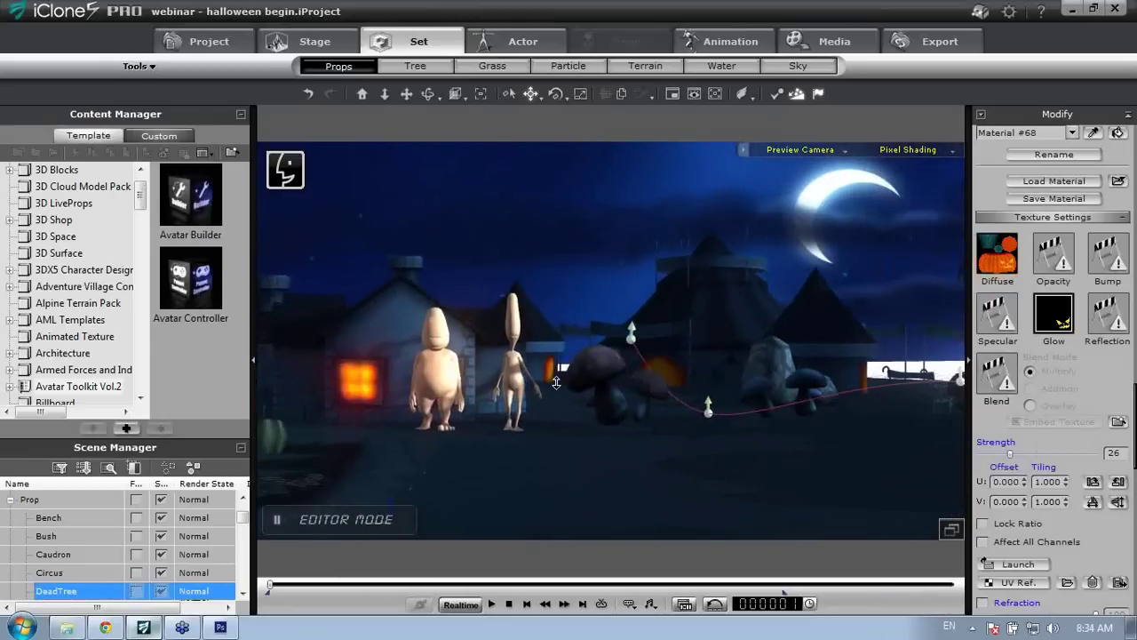
scroll(557, 383, up, 3)
middle_drag(502, 342, 579, 353)
scroll(597, 319, up, 3)
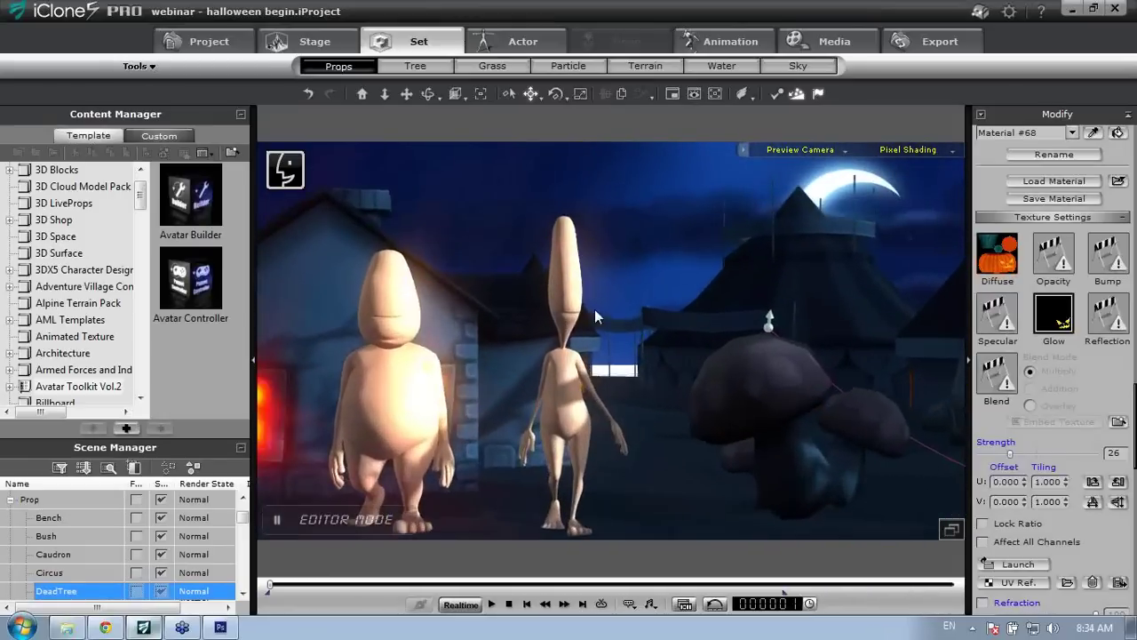
click(574, 370)
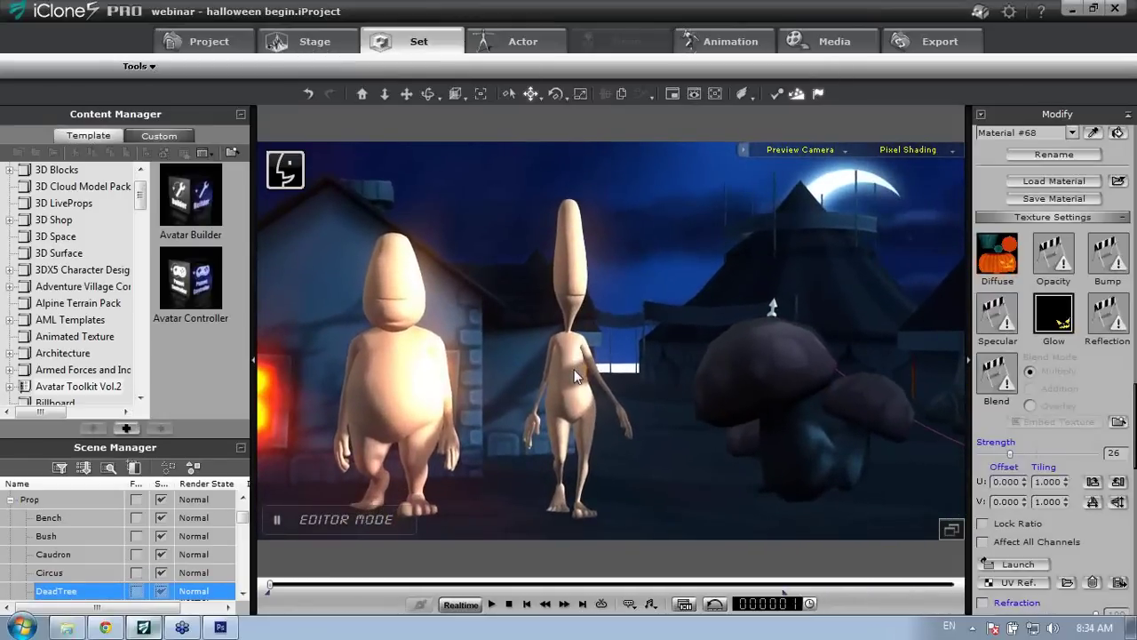
click(574, 376)
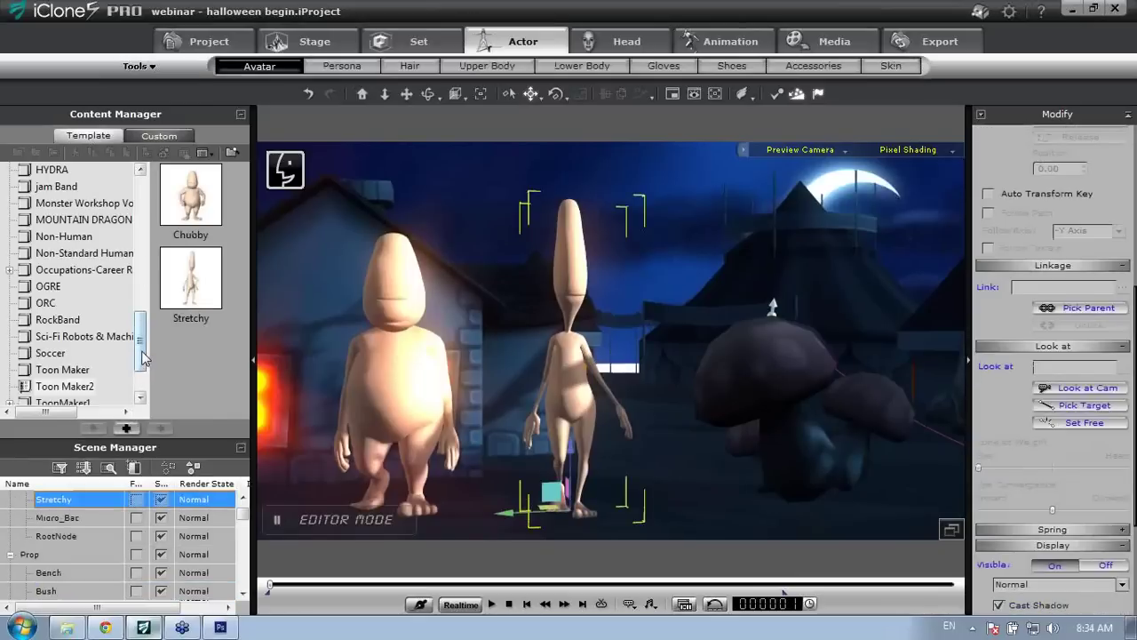
Dress the Stretchy avatar in the pink dress from the Toon Maker2 Stretchy upper body clothing
drag(142, 352, 142, 376)
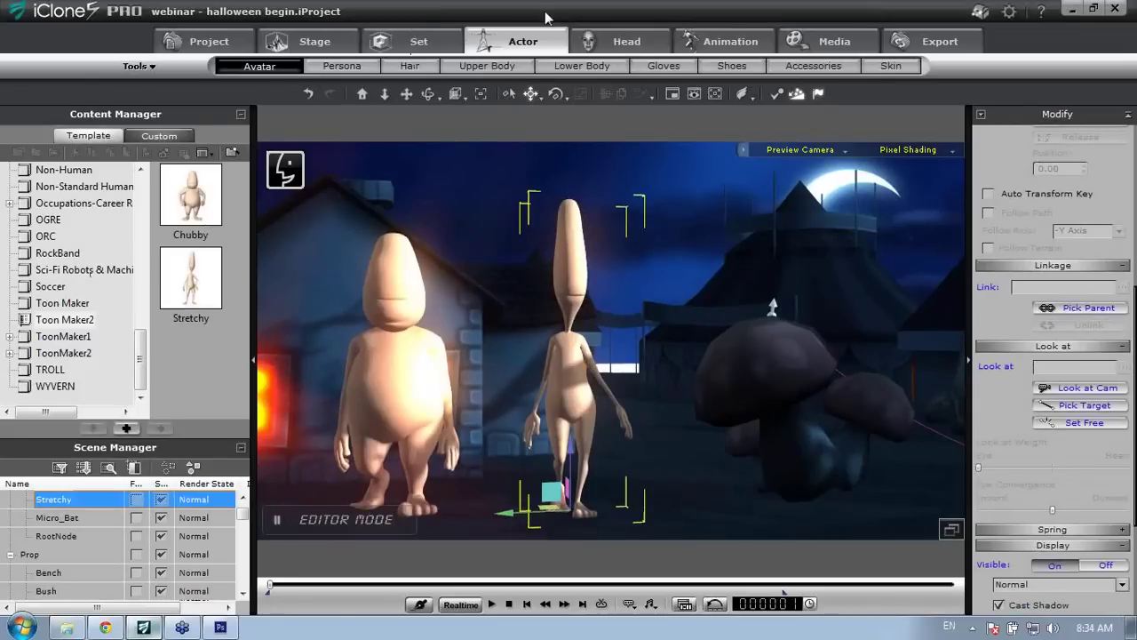
click(487, 66)
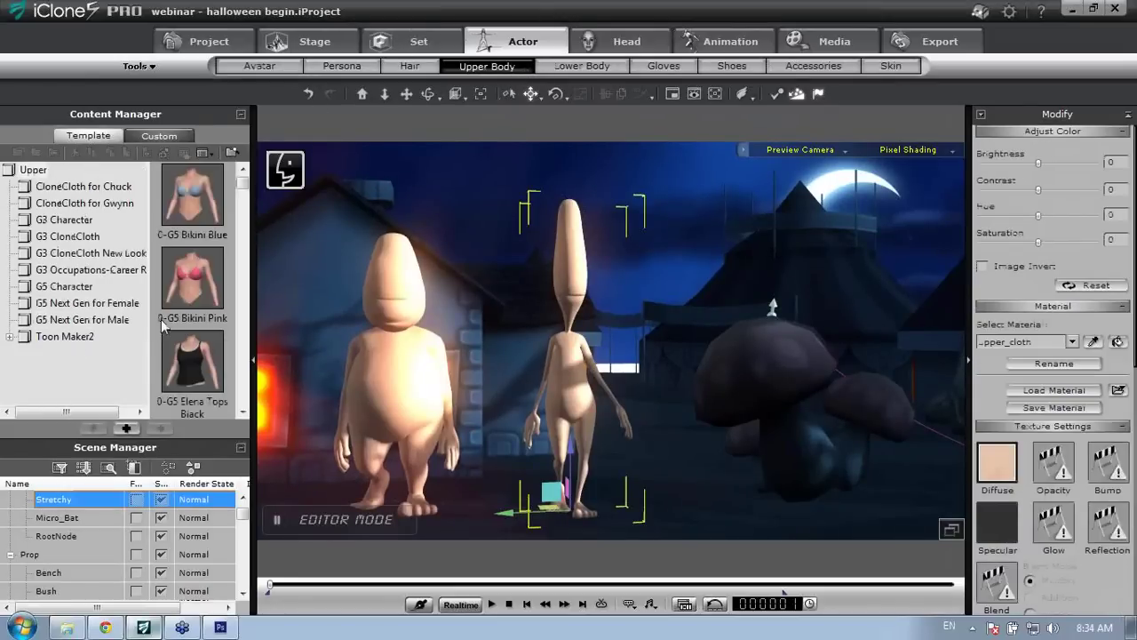
click(10, 336)
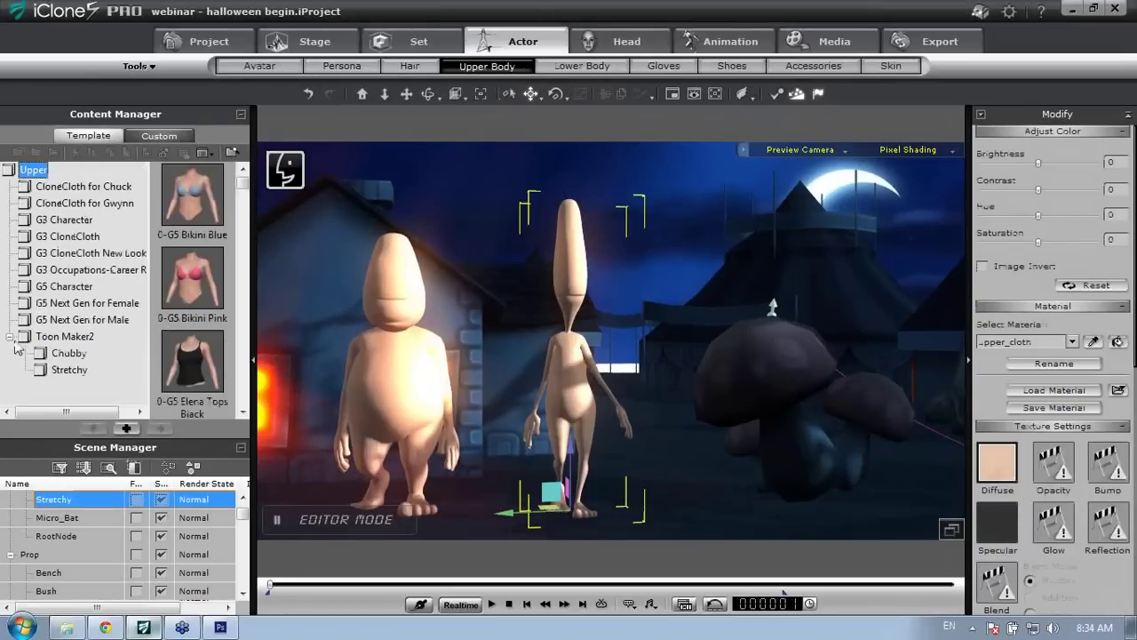
click(67, 369)
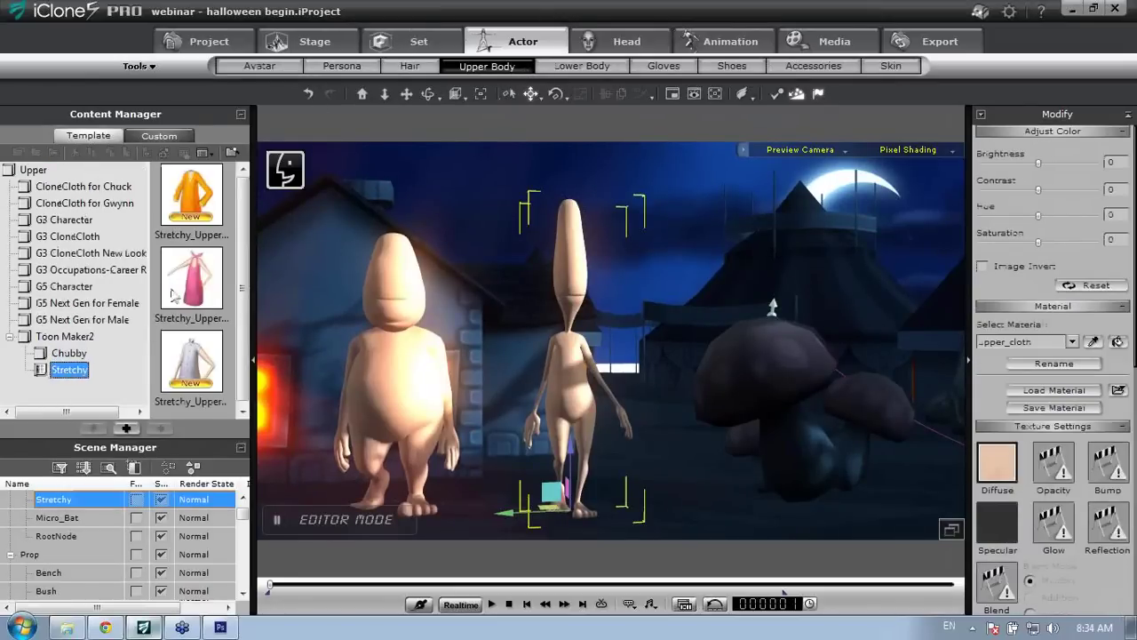
double_click(201, 282)
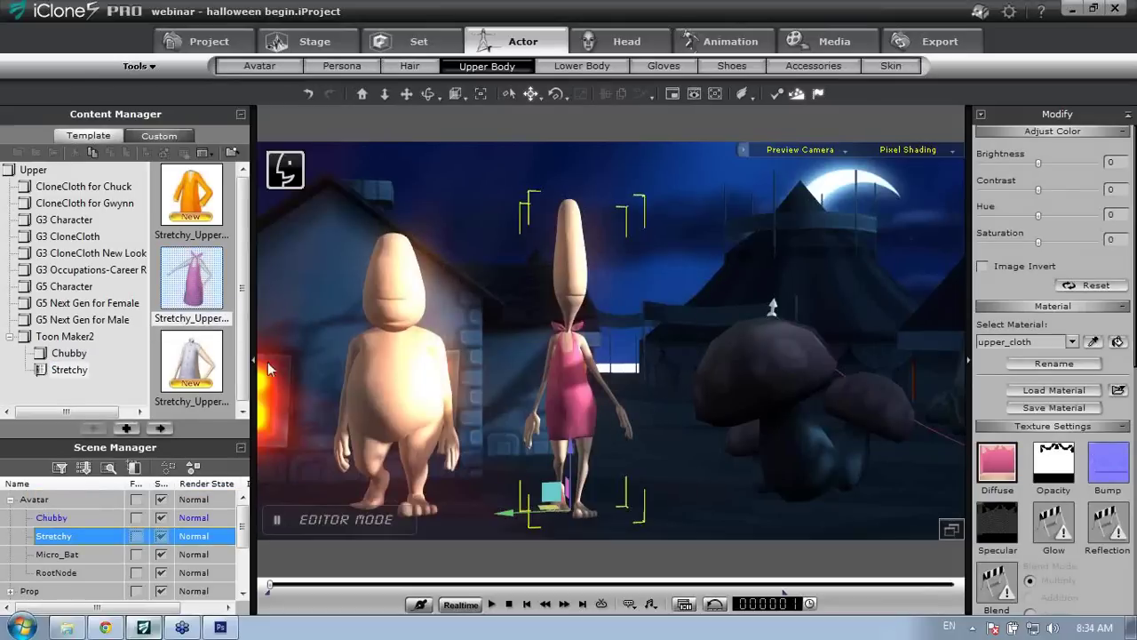
Put the blue-grey shoes from the Toon Maker2 Stretchy shoe collection on the Stretchy avatar
click(732, 66)
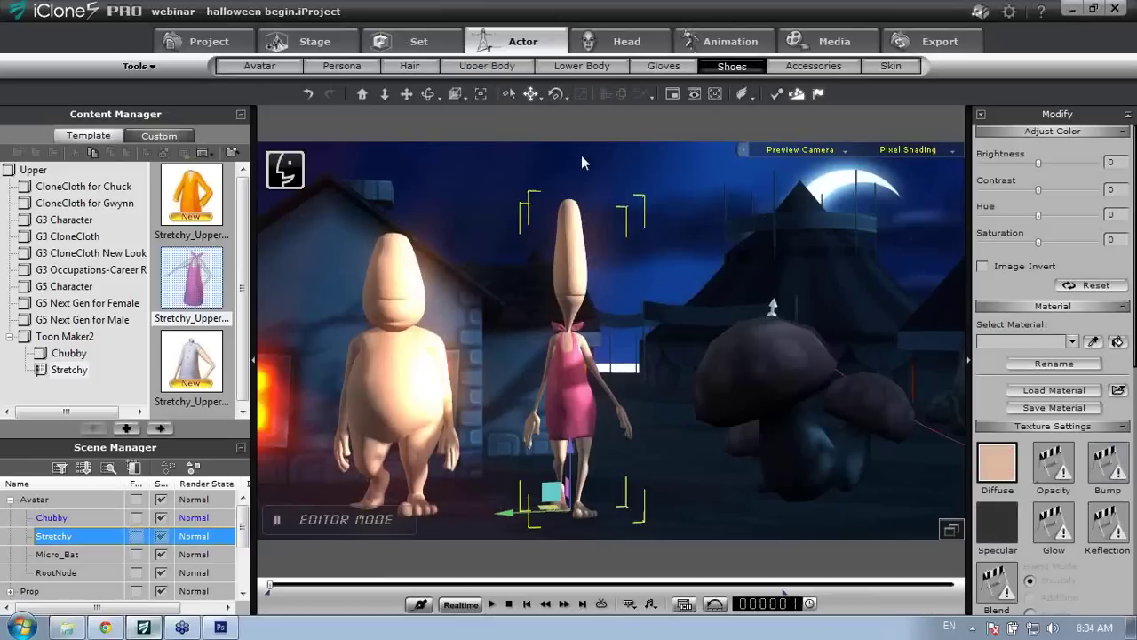
click(9, 319)
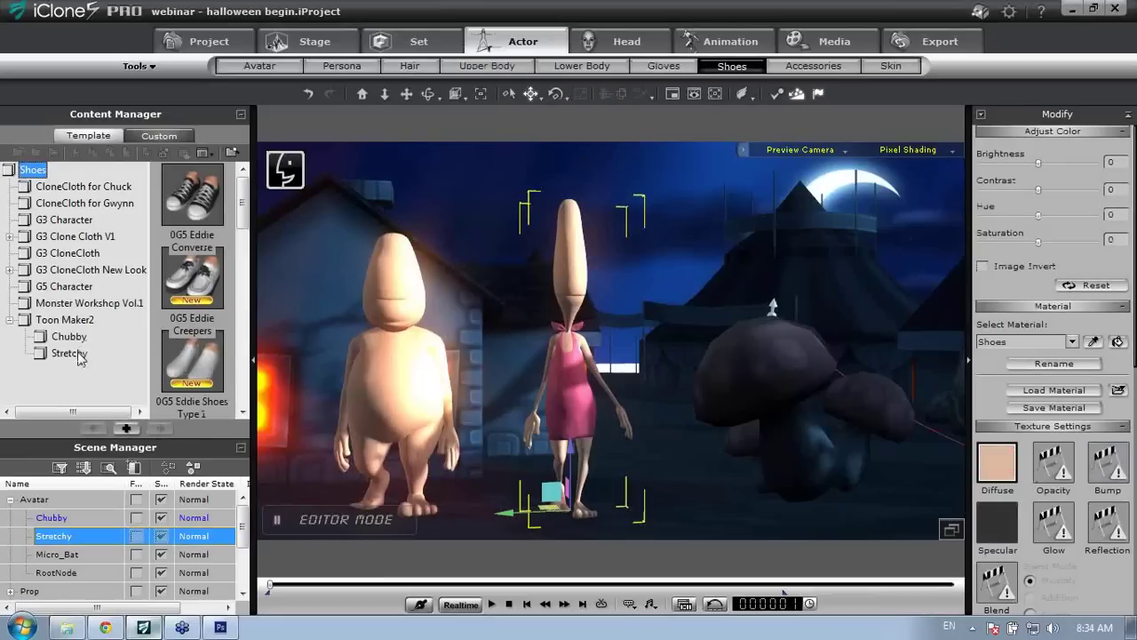
click(71, 353)
double_click(205, 349)
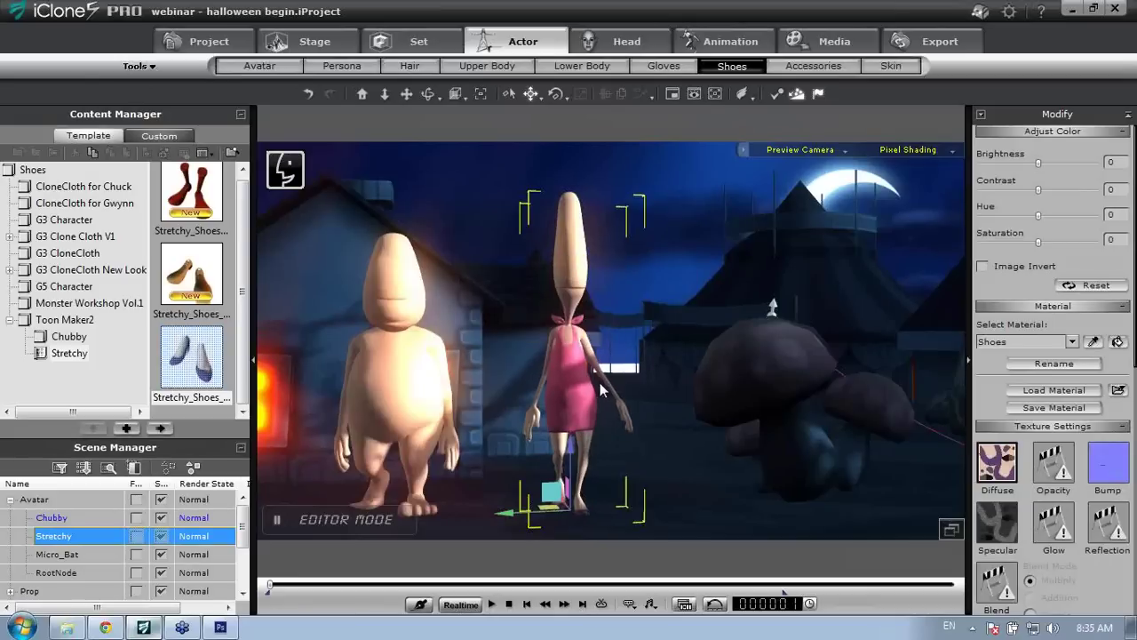
Add the Oval ears from the Toon Maker2 accessories to the Stretchy avatar's head
middle_drag(575, 299, 574, 373)
scroll(561, 350, up, 5)
right_drag(574, 373, 624, 242)
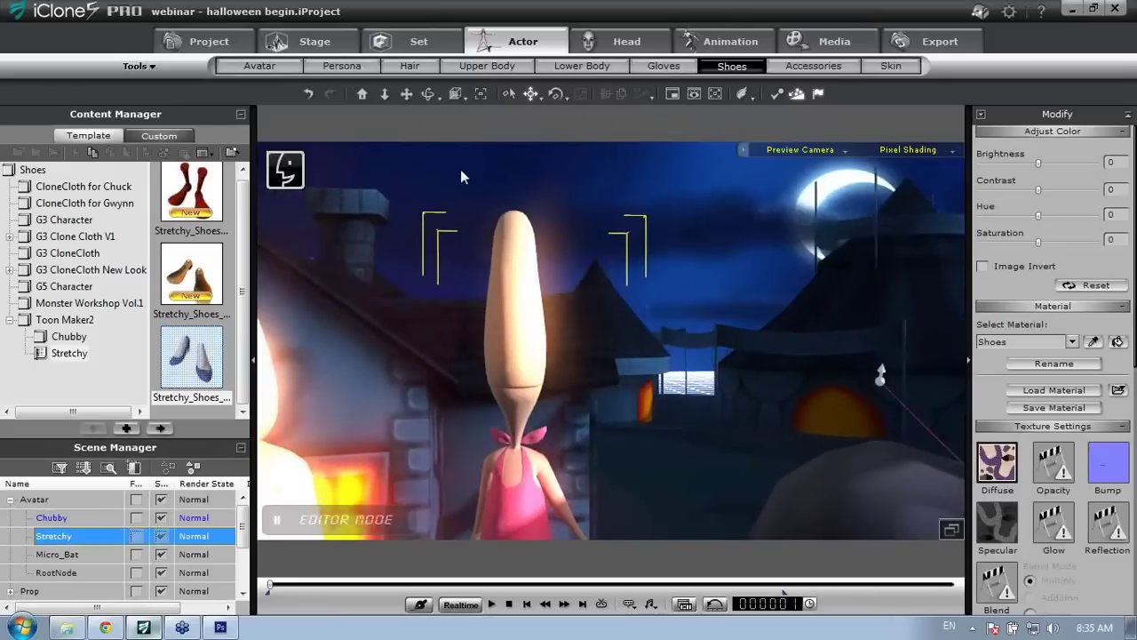
click(804, 66)
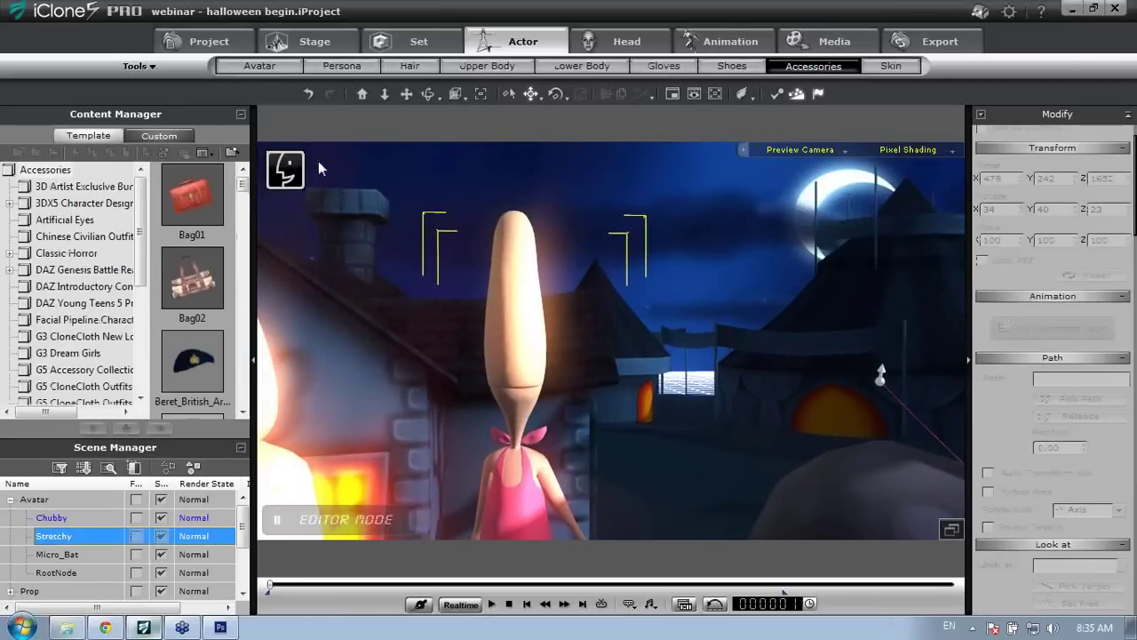
scroll(131, 269, down, 5)
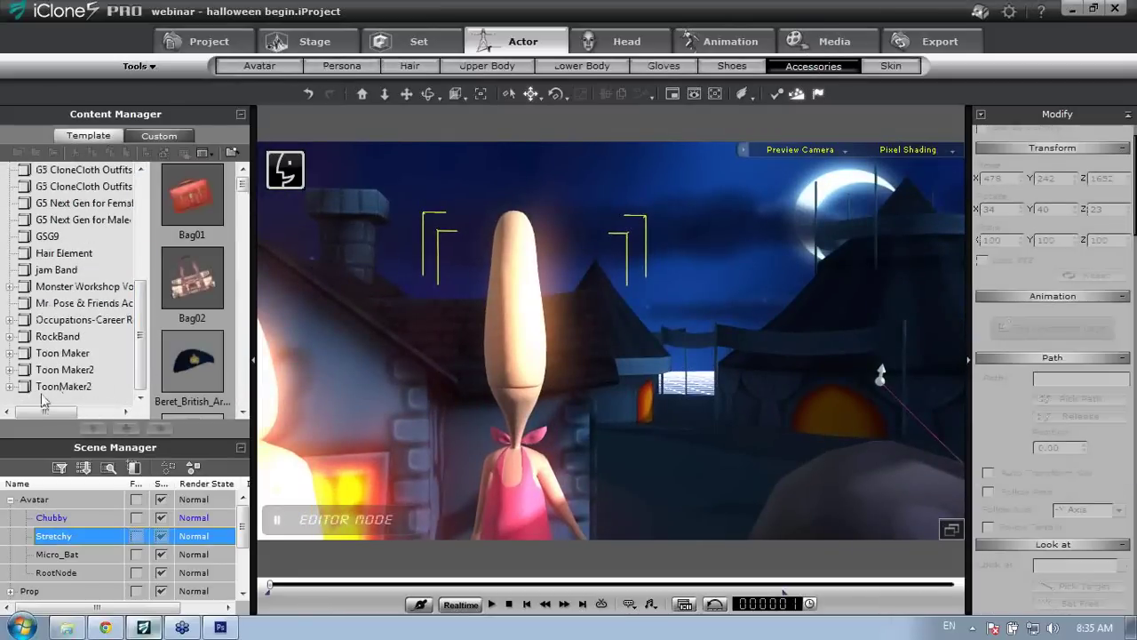
click(9, 369)
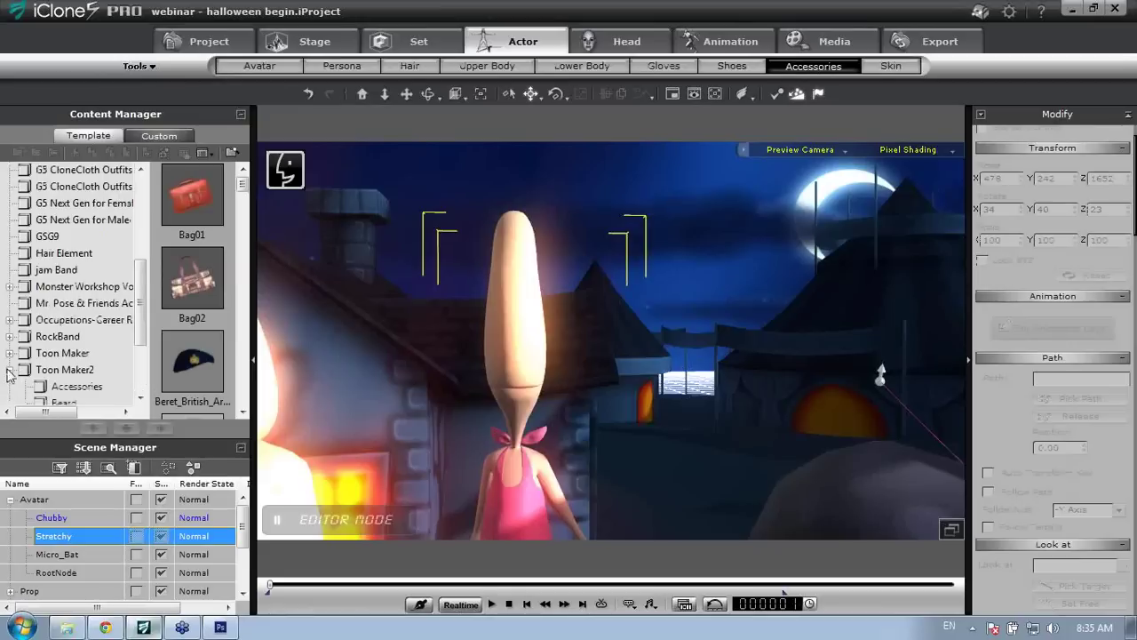
scroll(91, 313, down, 2)
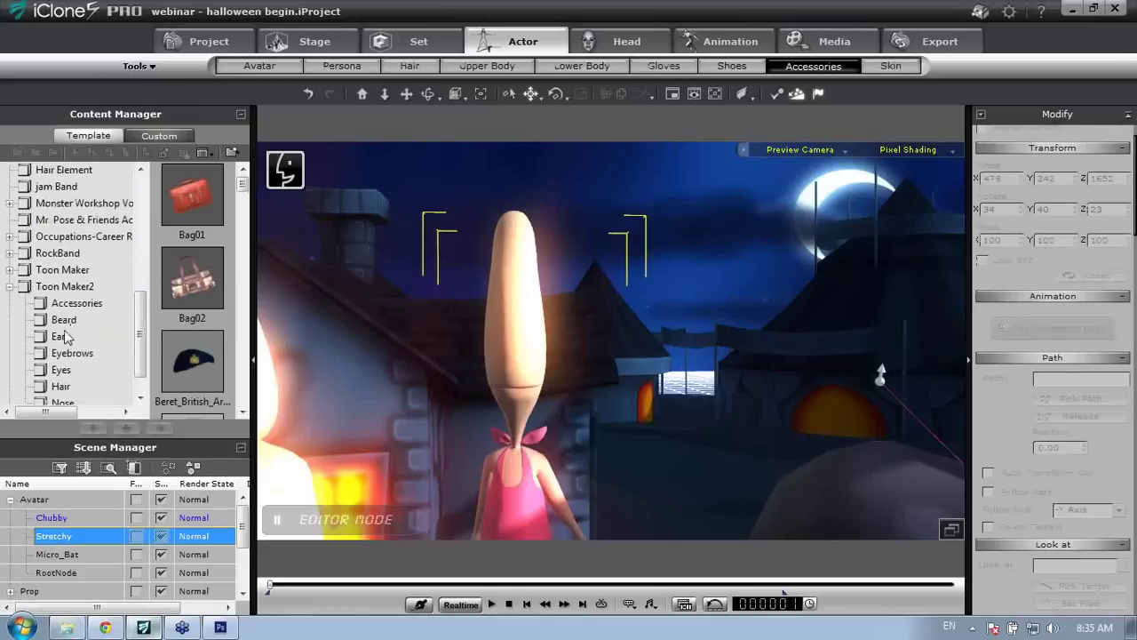
click(60, 335)
drag(238, 231, 240, 285)
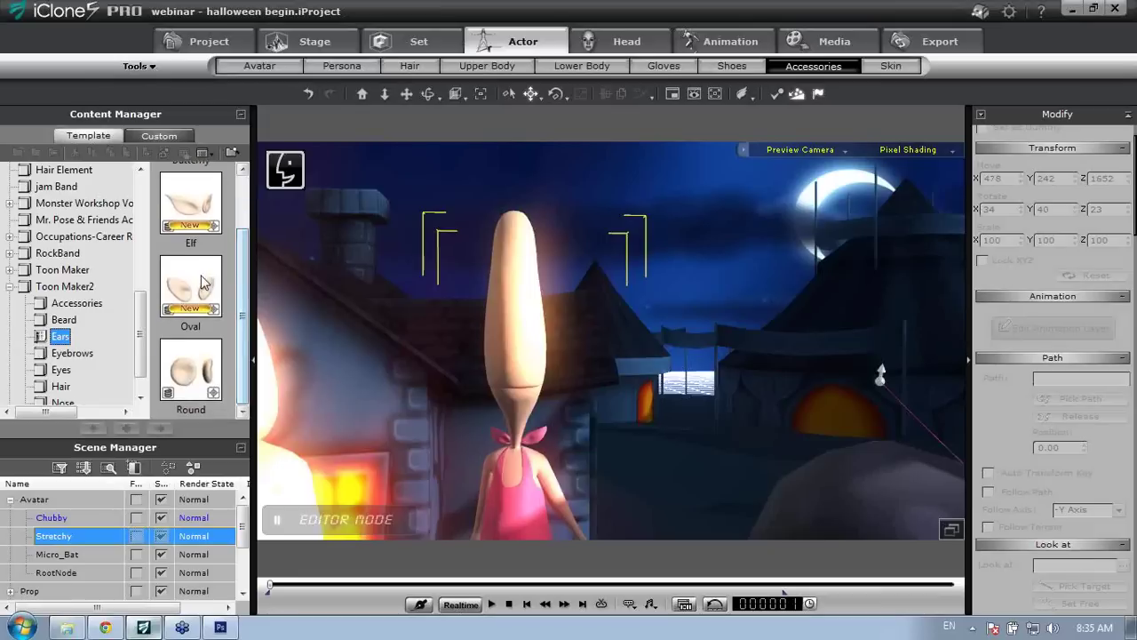
double_click(205, 285)
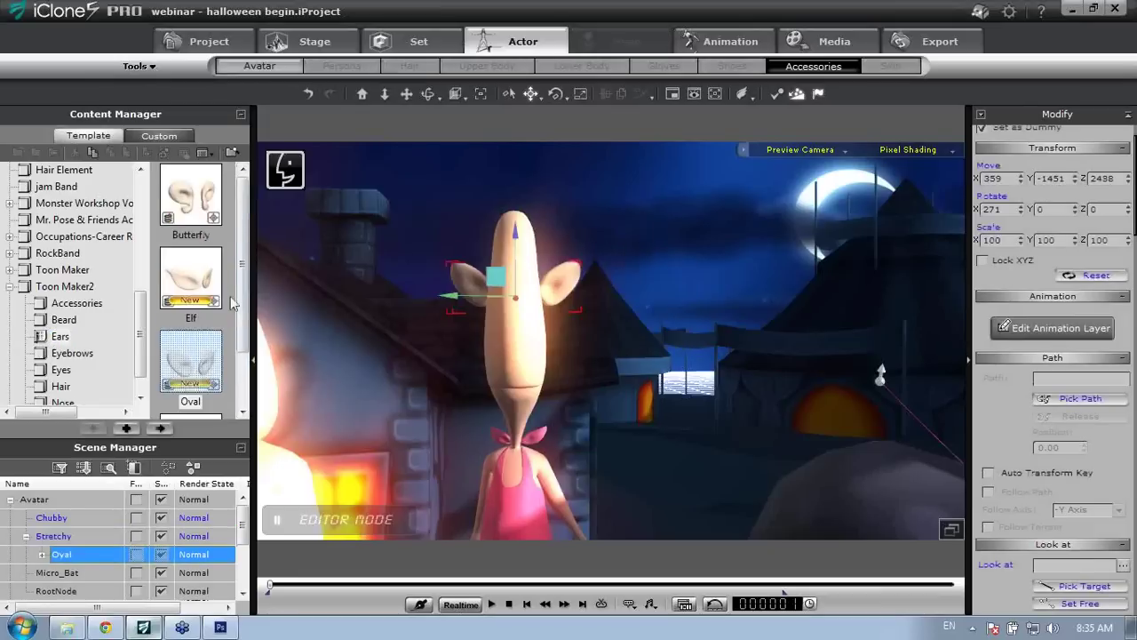
Add the Minimal eyes from the Toon Maker2 accessories to the Stretchy avatar's head
scroll(153, 342, down, 1)
click(72, 319)
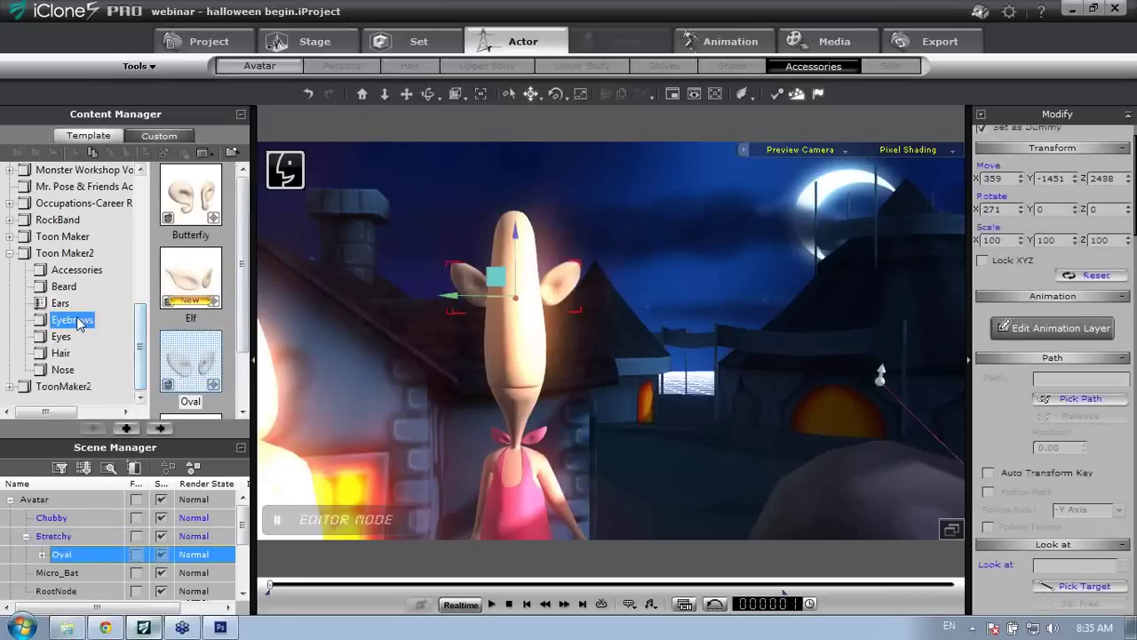
key(Down)
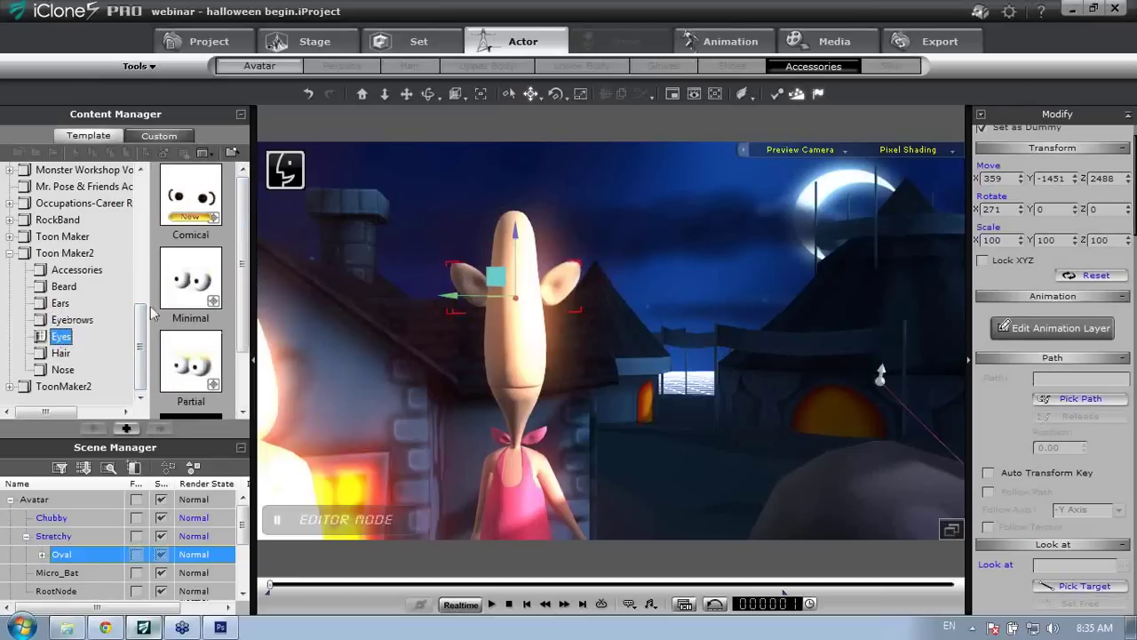
drag(246, 230, 239, 254)
double_click(204, 245)
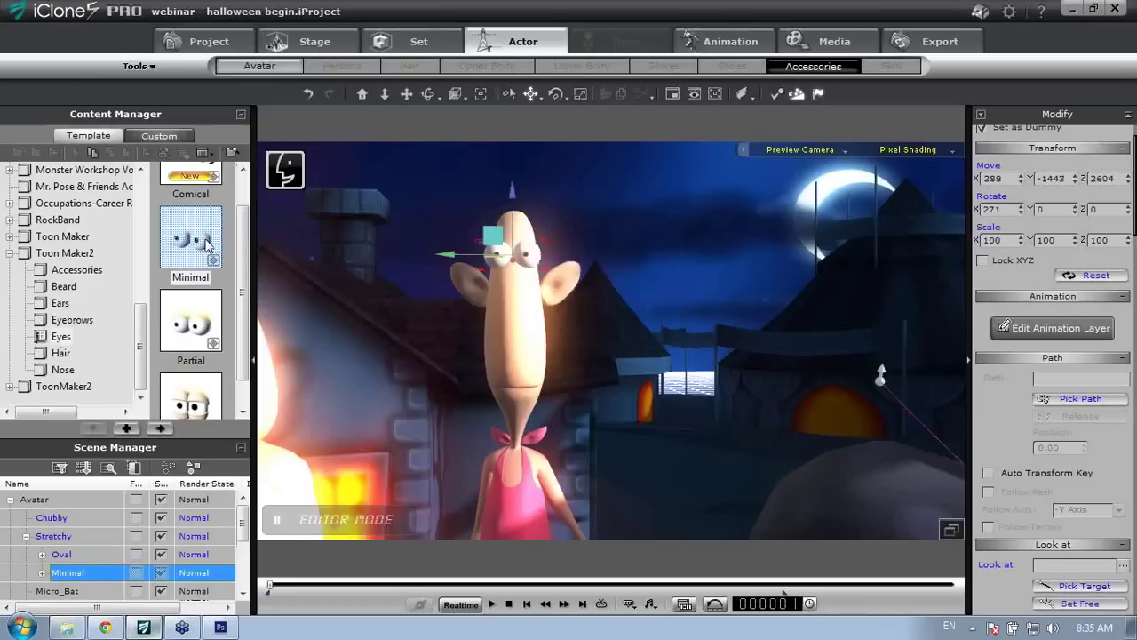
Add the Straight eyebrows from the Toon Maker2 accessories above the Stretchy avatar's eyes
click(63, 321)
drag(245, 250, 245, 331)
double_click(201, 242)
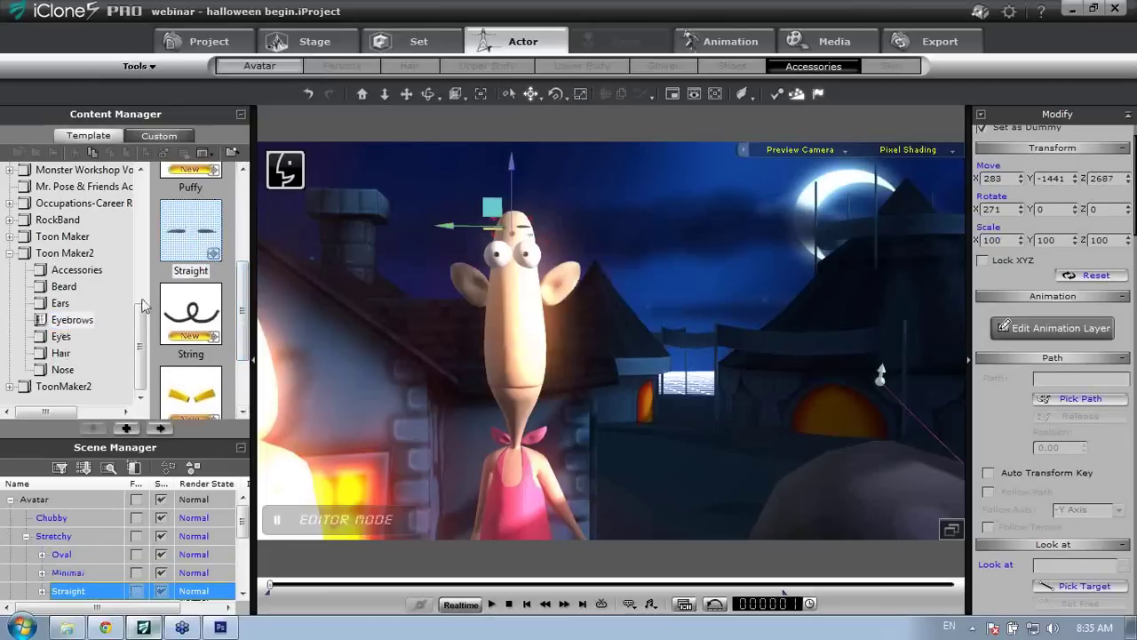
Add the Locks hairpiece from the Toon Maker2 hair accessories to the Stretchy avatar's head
click(61, 353)
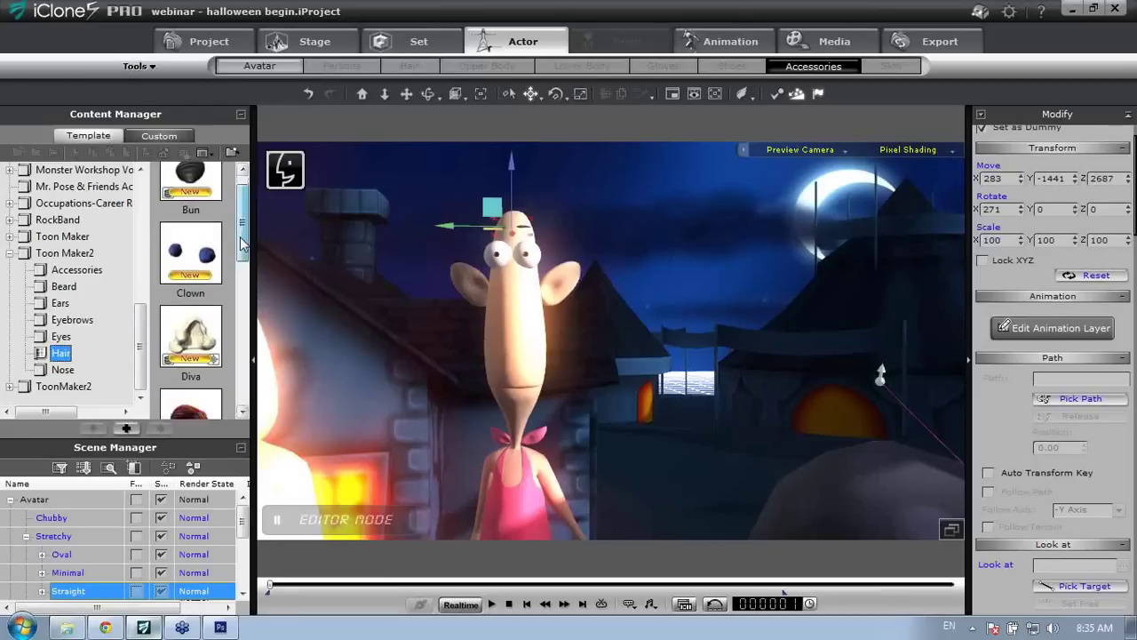
scroll(242, 241, down, 3)
double_click(191, 262)
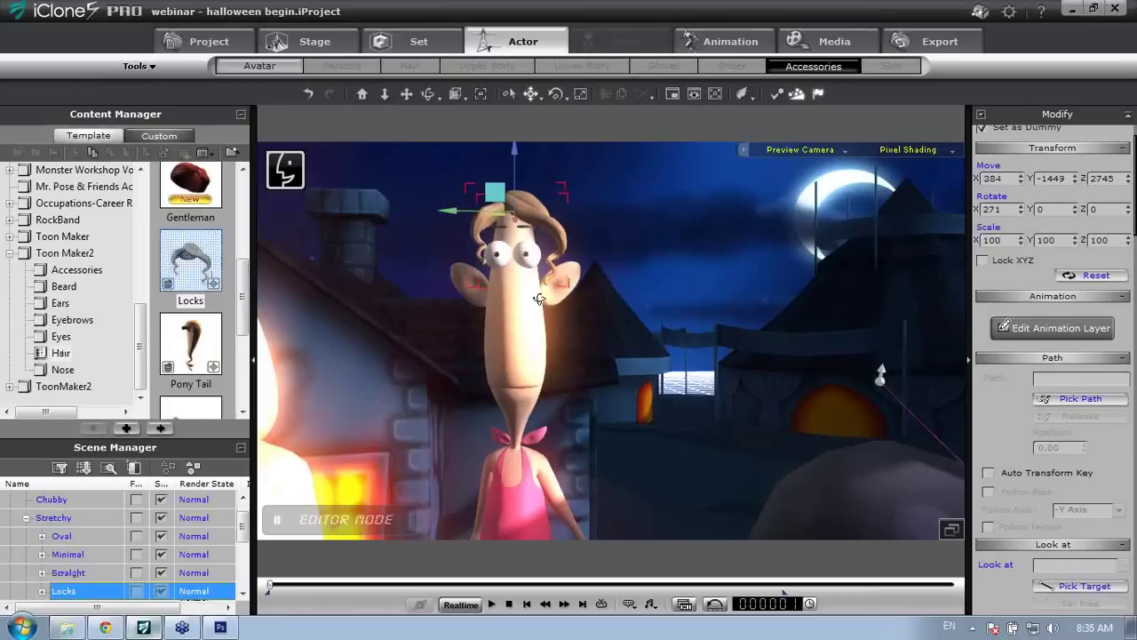
right_drag(539, 299, 489, 302)
scroll(561, 288, up, 4)
middle_drag(561, 288, 619, 288)
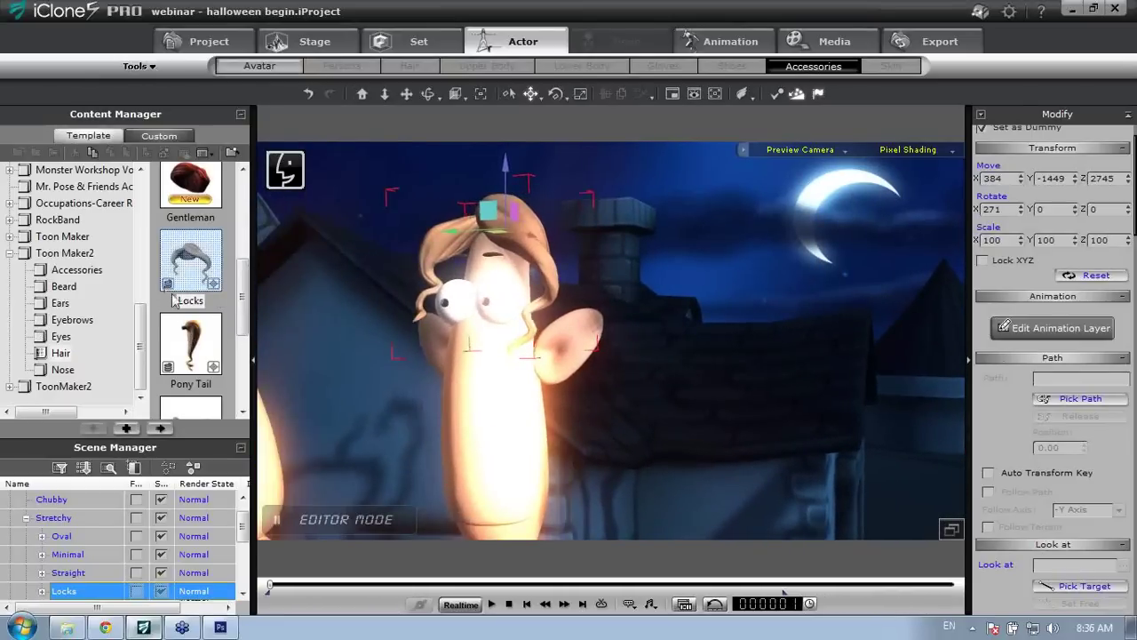
Add the Pony Tail hairpiece from the Toon Maker2 hair accessories to the back of the Stretchy avatar's head
click(191, 343)
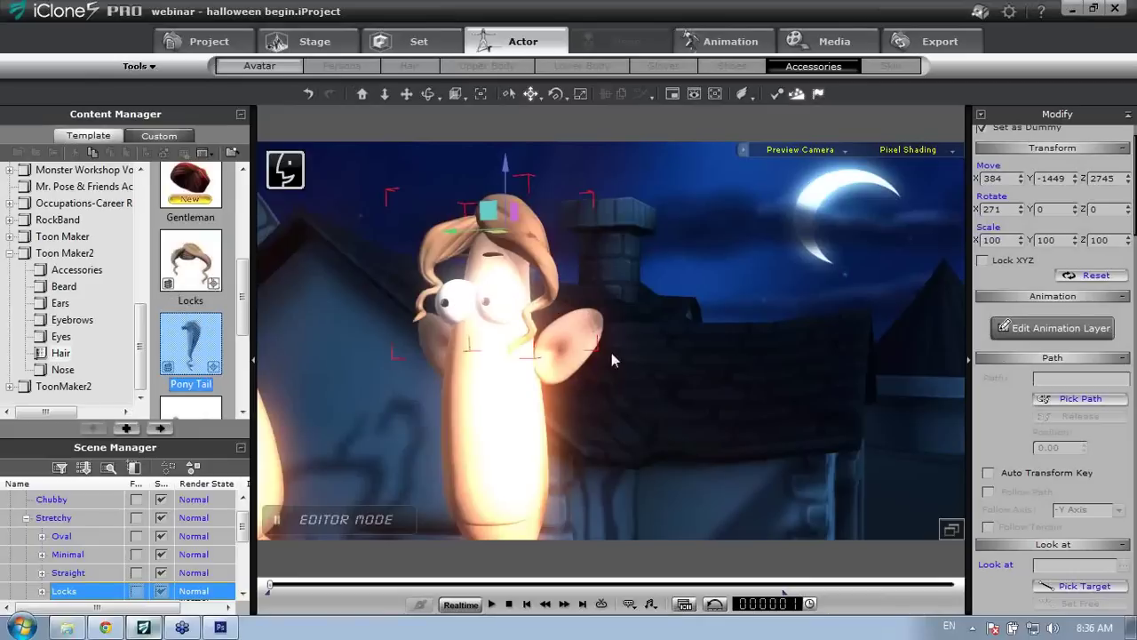
right_drag(611, 360, 311, 360)
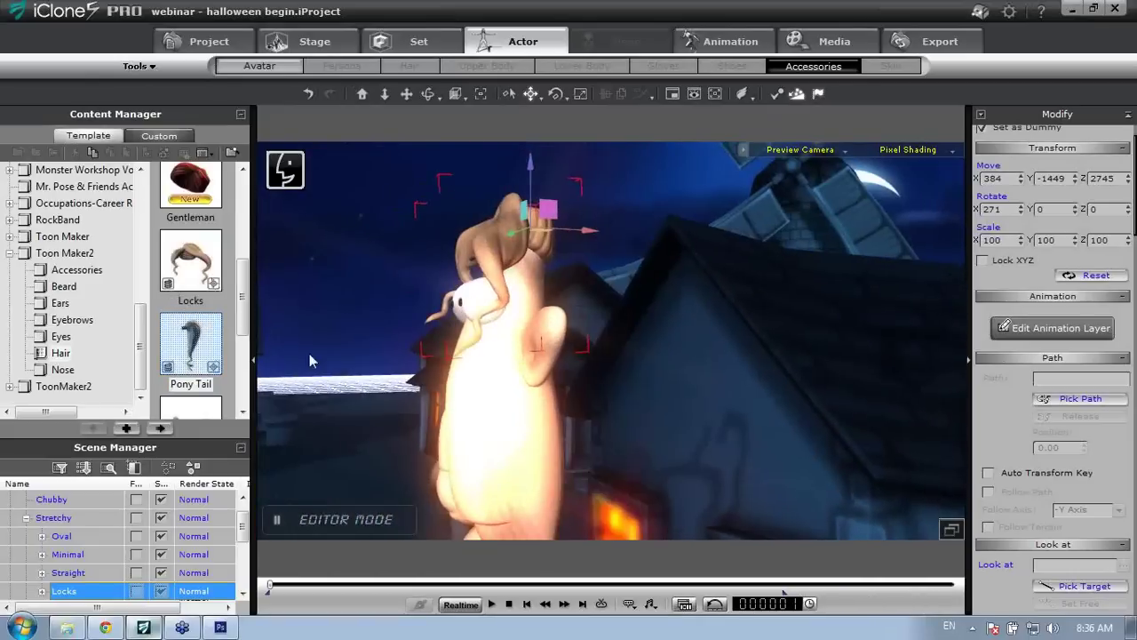
double_click(193, 340)
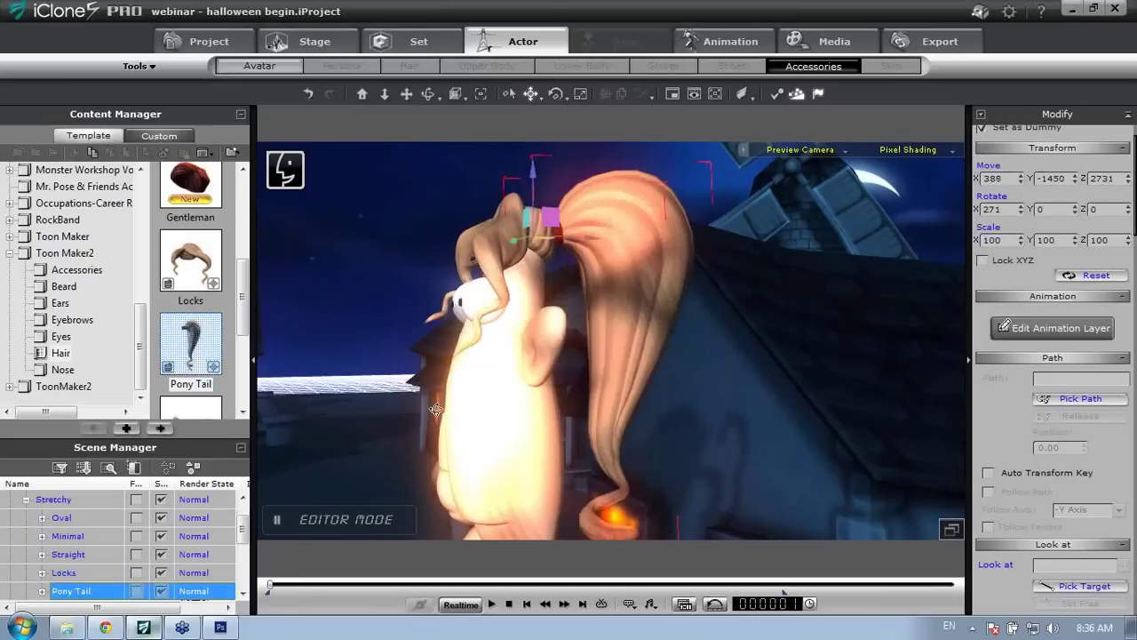
right_drag(435, 409, 607, 362)
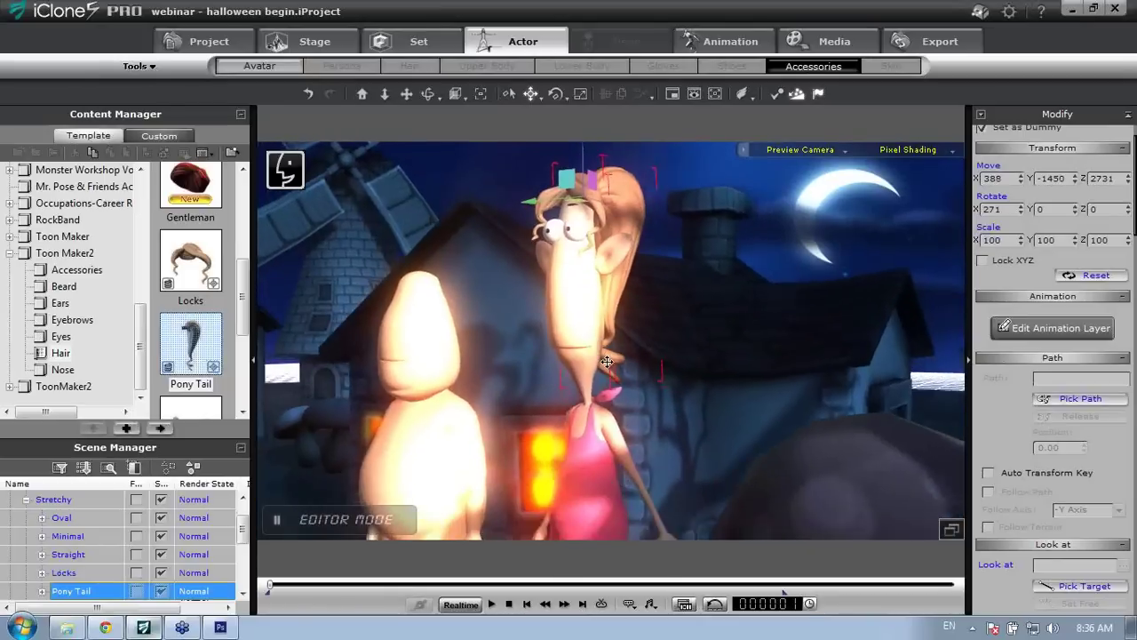
Turn off the HDR effect in the stage's atmosphere settings to remove the glow on the characters
click(307, 42)
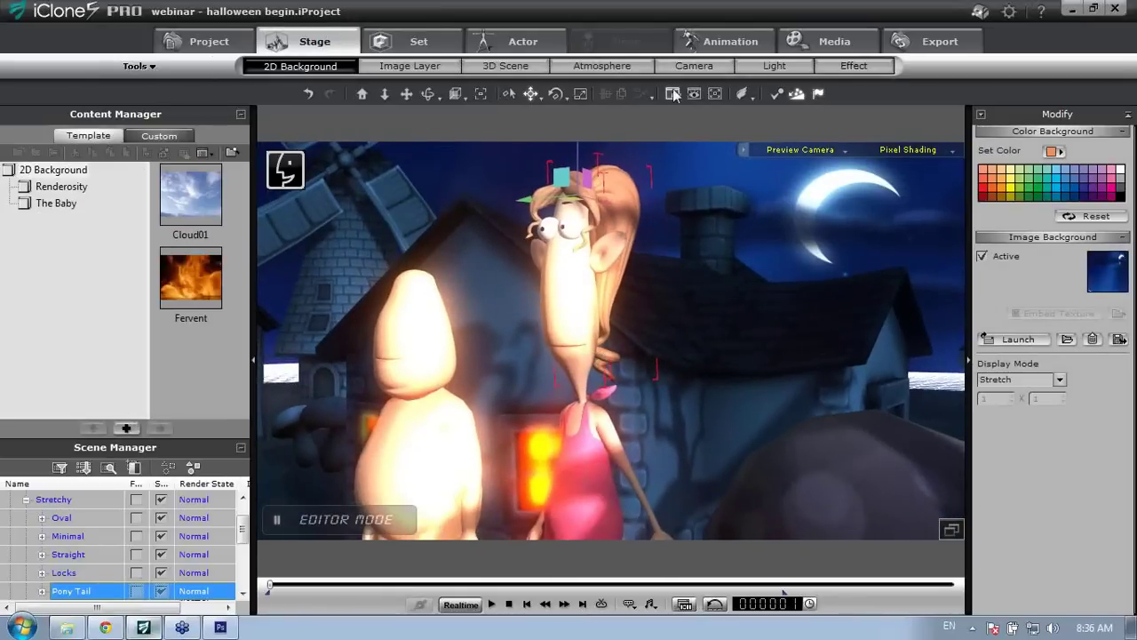
click(600, 69)
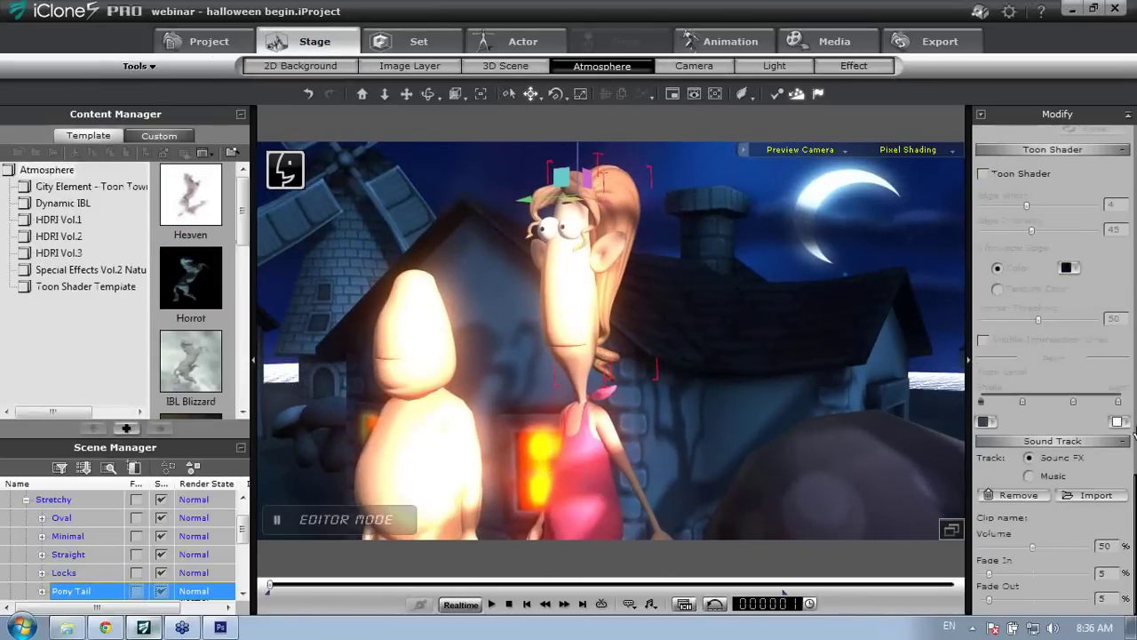
scroll(1064, 288, up, 10)
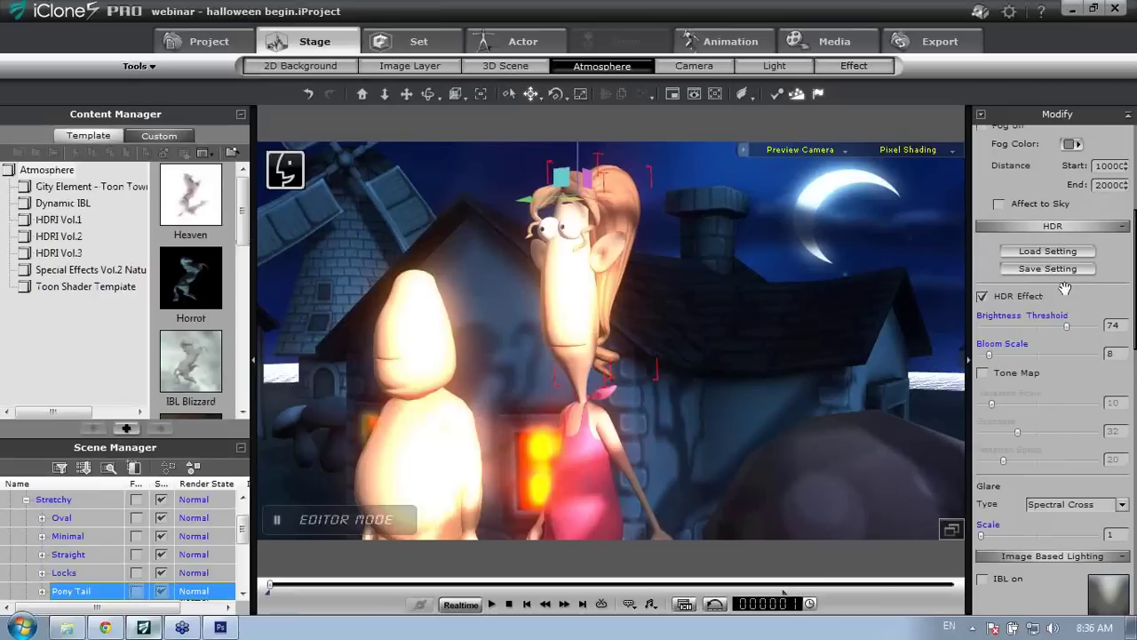
click(982, 297)
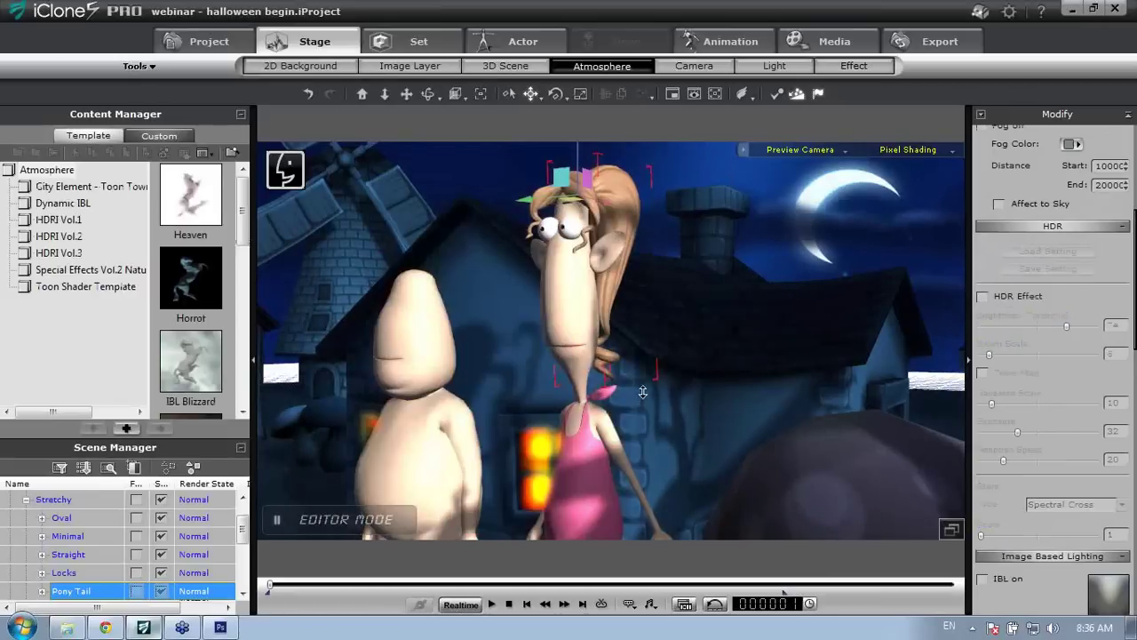
scroll(642, 392, up, 3)
middle_drag(642, 392, 677, 444)
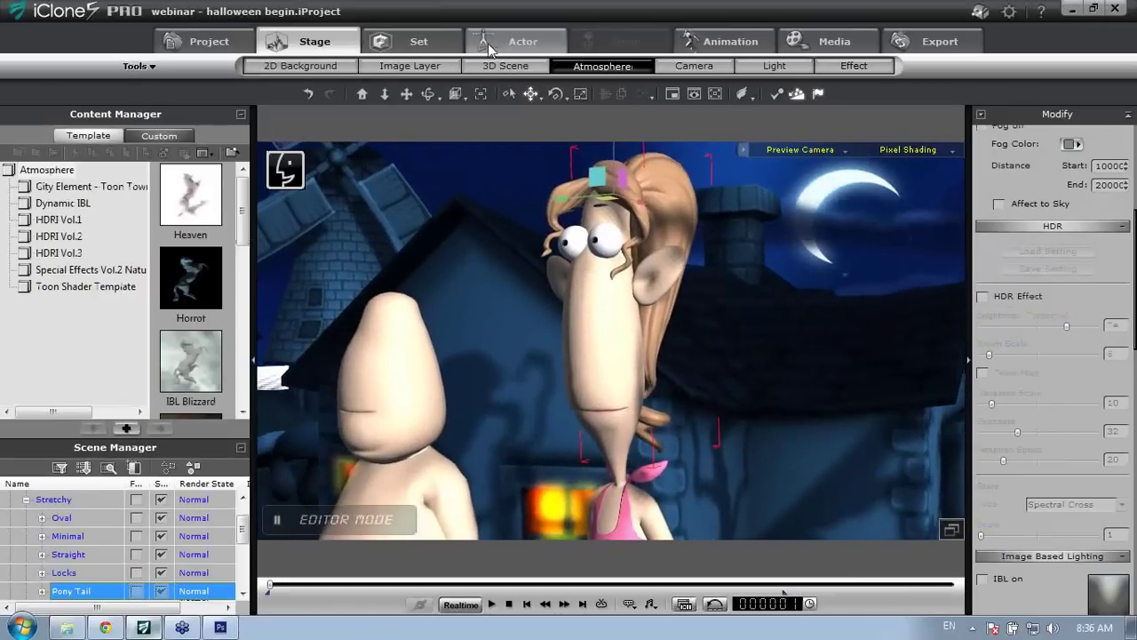
Add the Aristocrat nose from the Toon Maker2 accessories to the Stretchy avatar's face
click(489, 49)
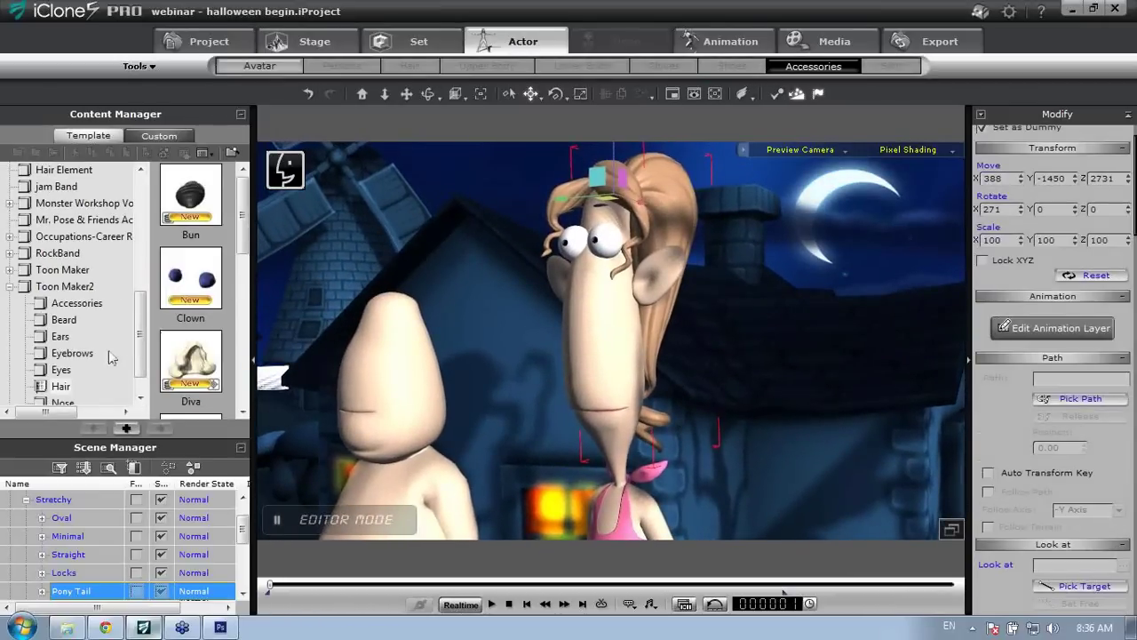
scroll(145, 350, down, 1)
click(62, 370)
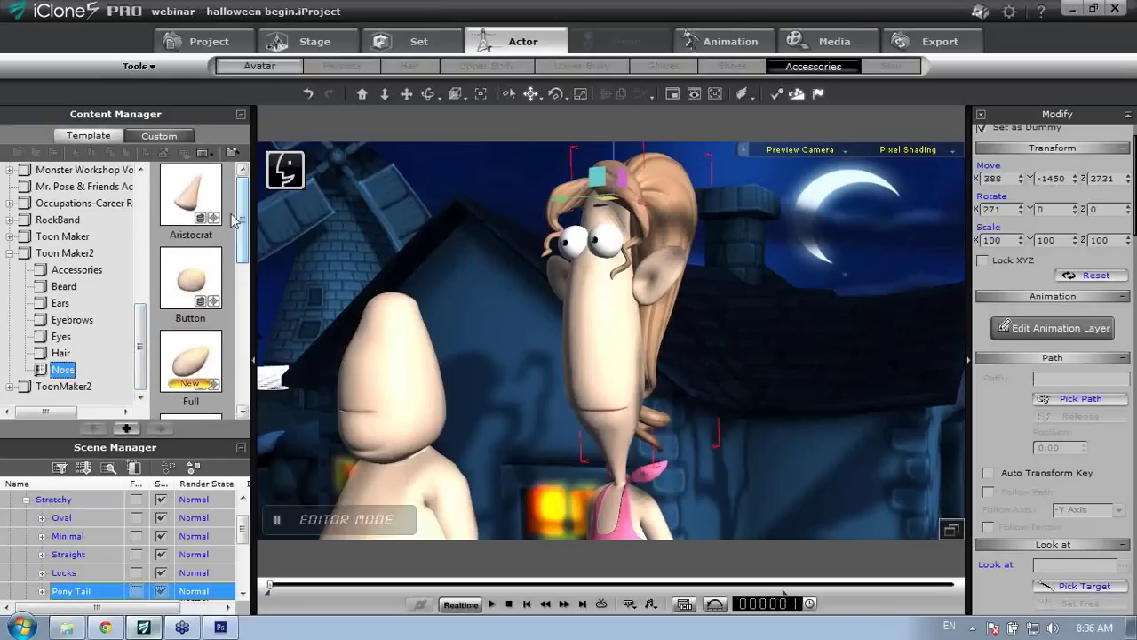
click(188, 204)
double_click(186, 204)
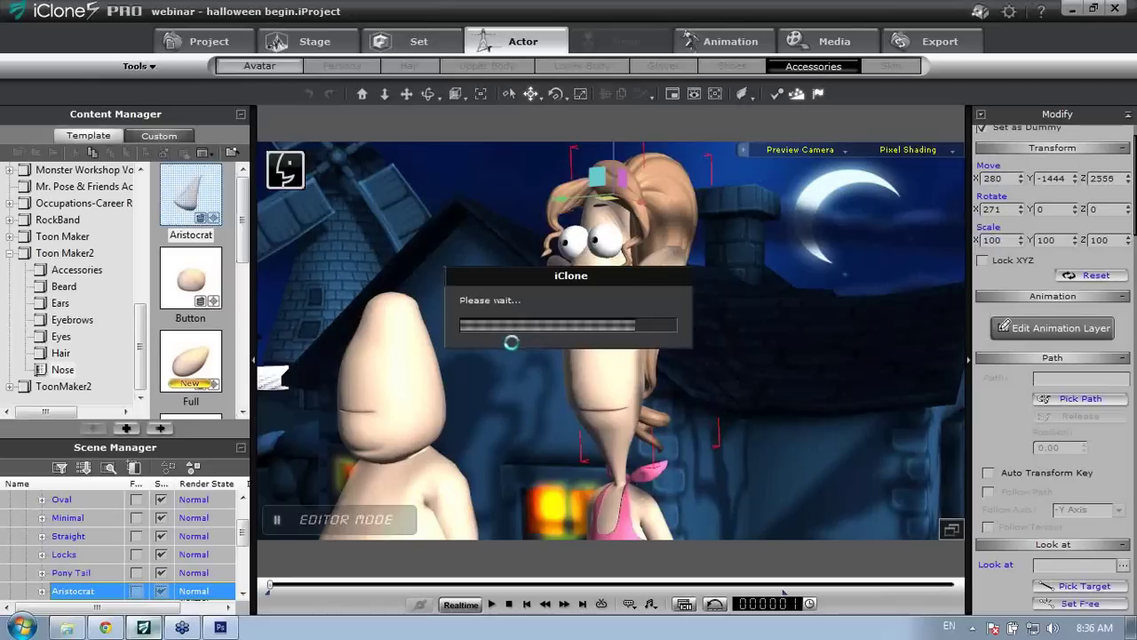
right_drag(571, 417, 663, 405)
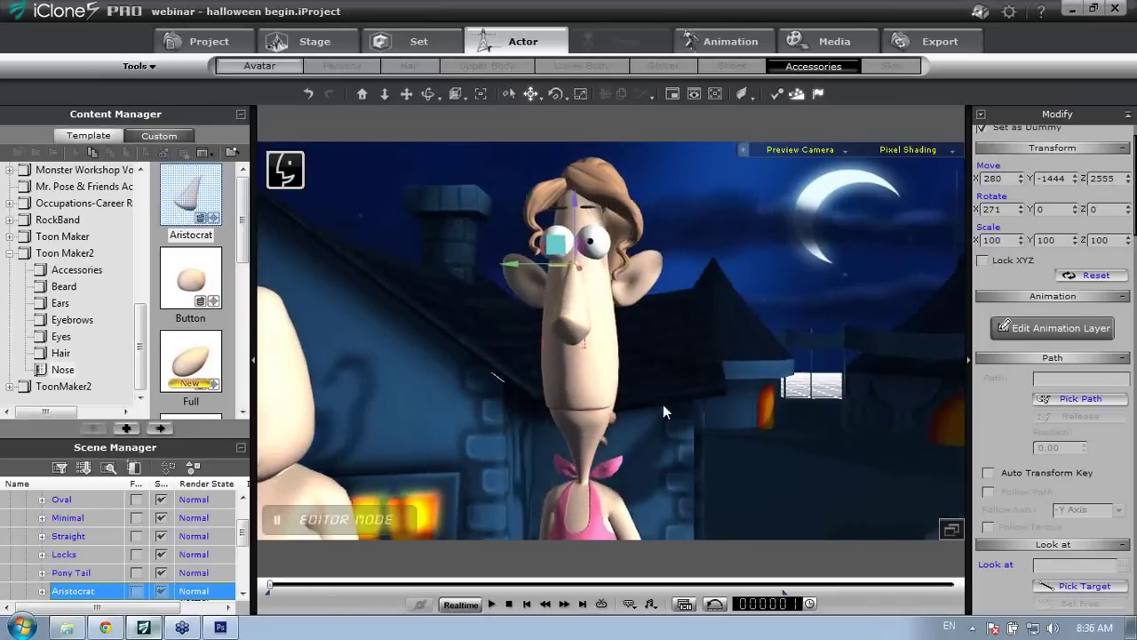
middle_drag(619, 391, 645, 325)
scroll(658, 391, down, 5)
scroll(661, 407, up, 4)
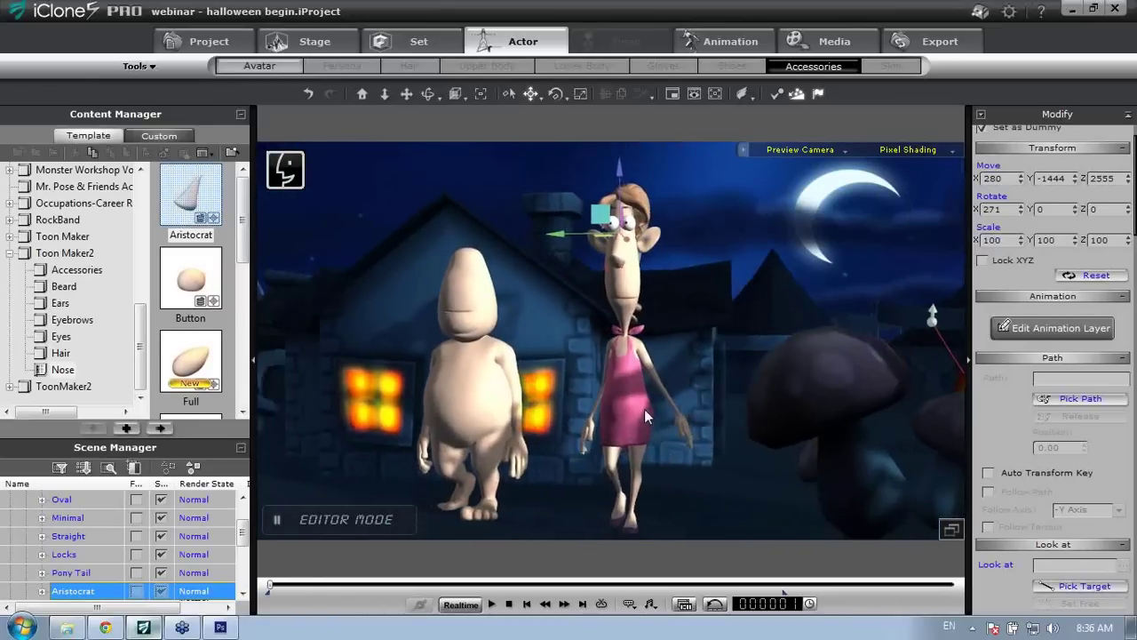
Select the whole Stretchy avatar instead of its nose accessory and bring up its avatar and body style settings
click(633, 374)
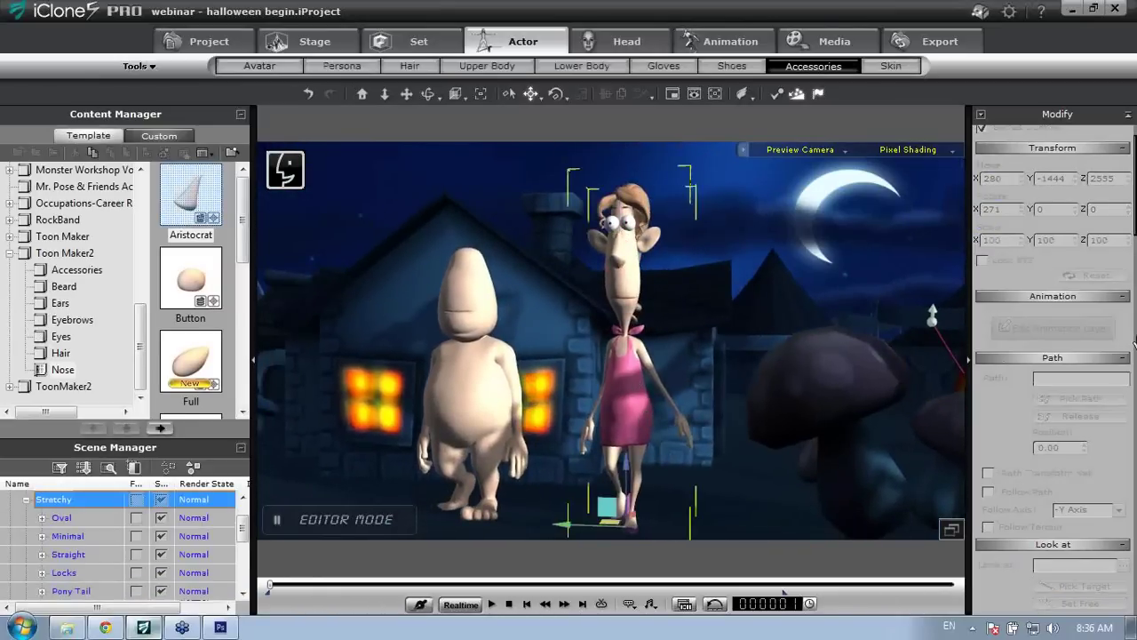
scroll(1129, 338, up, 2)
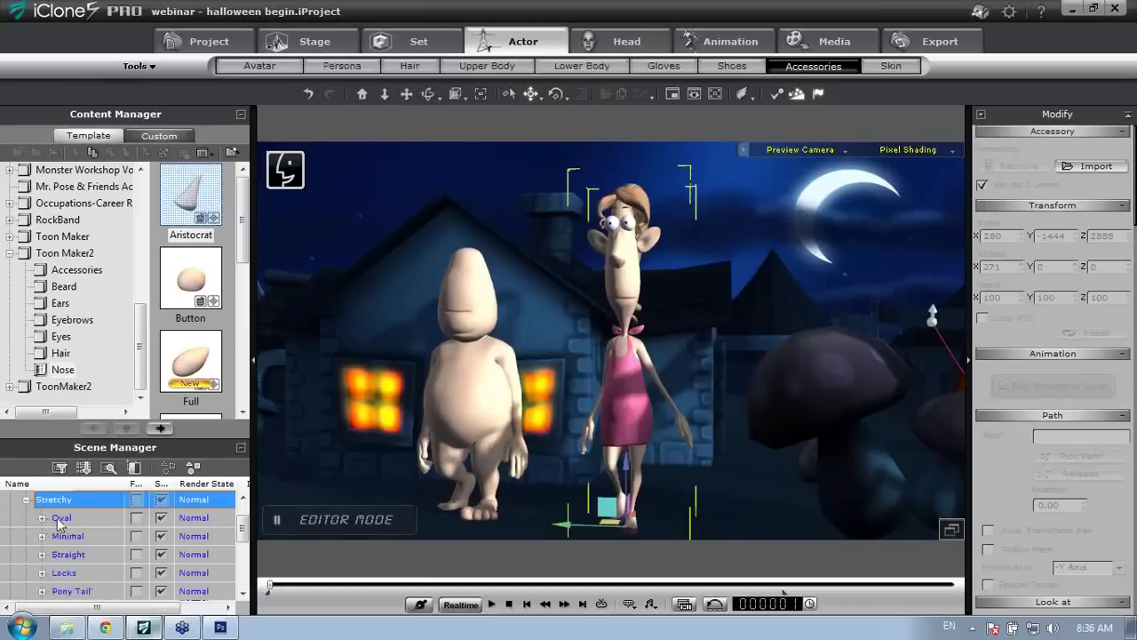
drag(245, 529, 243, 555)
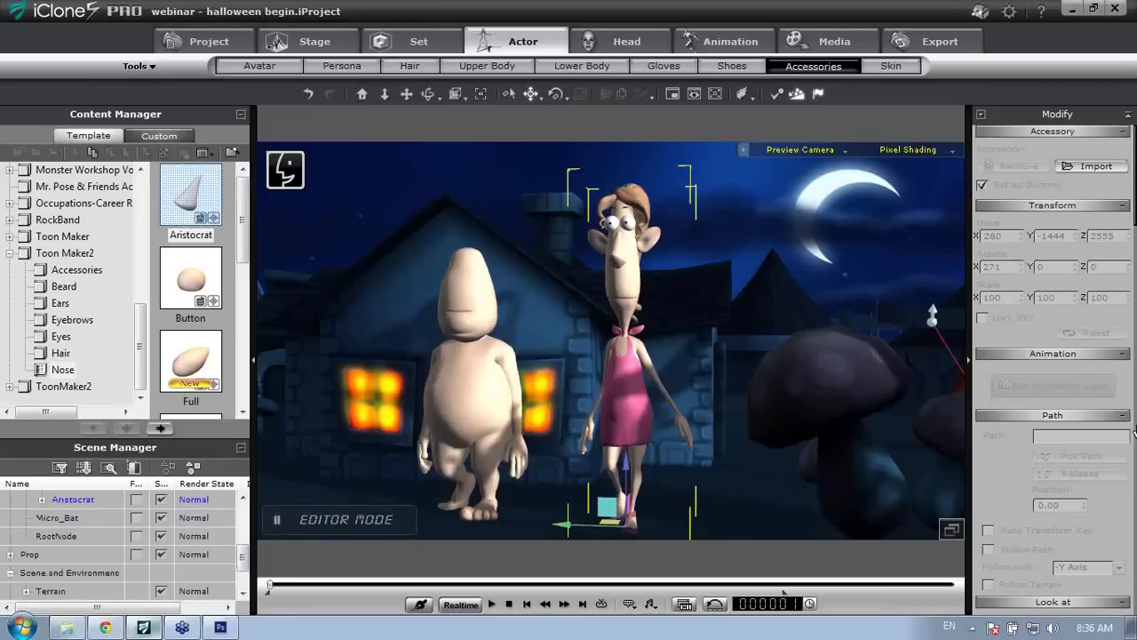
click(259, 66)
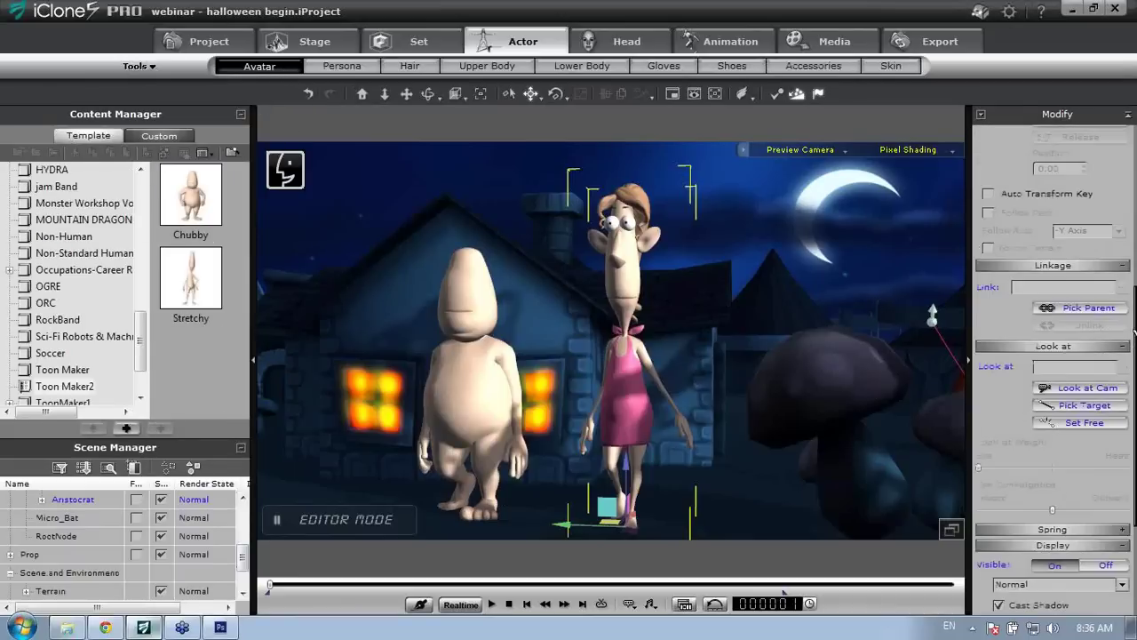
scroll(1135, 526, down, 5)
drag(1134, 526, 1135, 375)
click(627, 382)
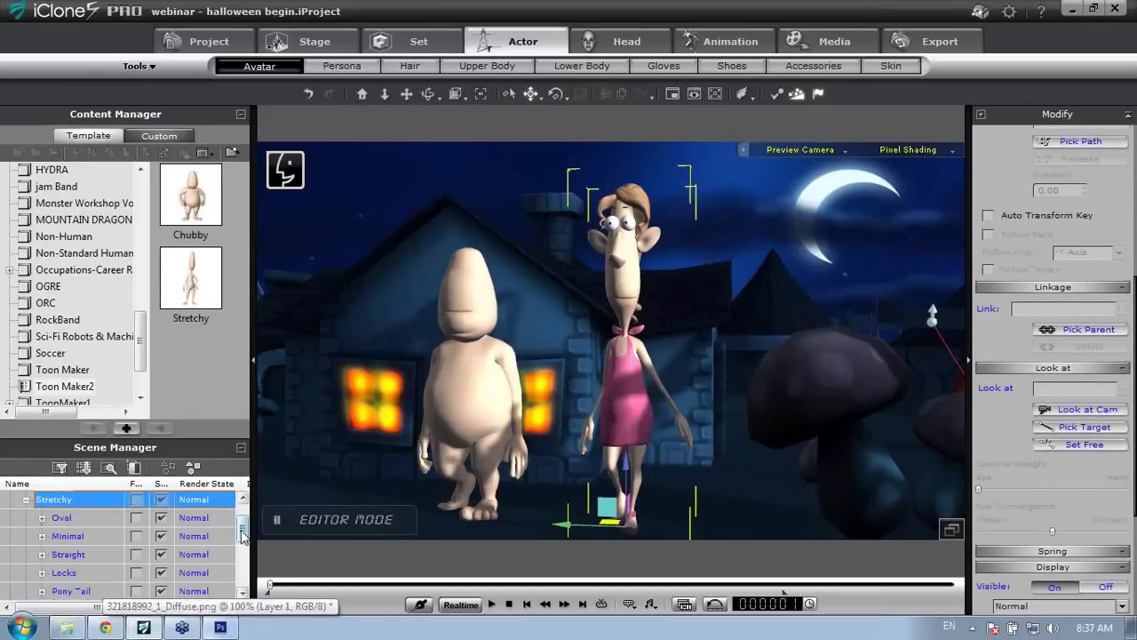
mouse_move(240, 529)
mouse_down()
mouse_move(240, 547)
mouse_move(242, 524)
mouse_up()
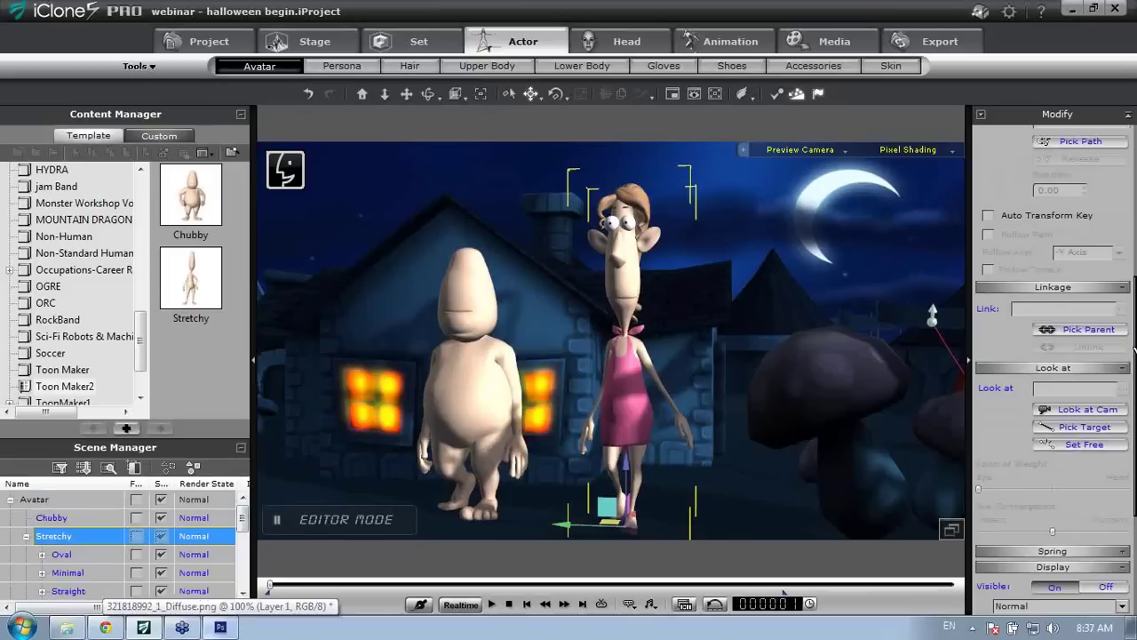
drag(1135, 350, 1134, 248)
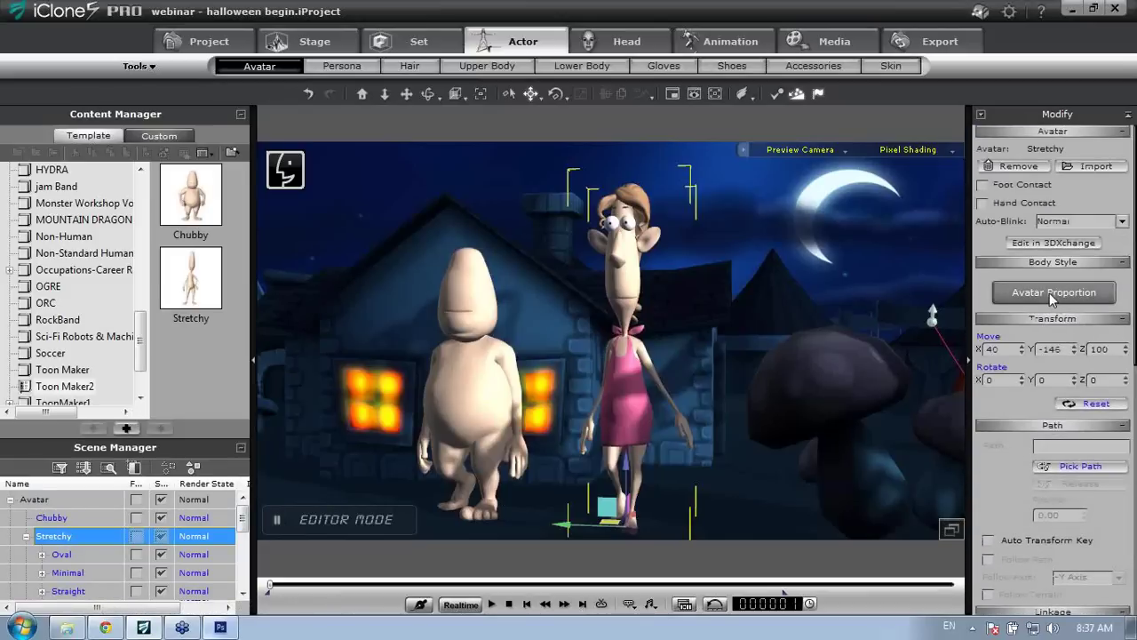
Scale the Stretchy avatar's whole body uniformly to 96 with Avatar Proportion, locking the X, Y and Z axes together
right_drag(759, 426, 758, 386)
middle_drag(759, 385, 729, 391)
right_drag(728, 391, 823, 364)
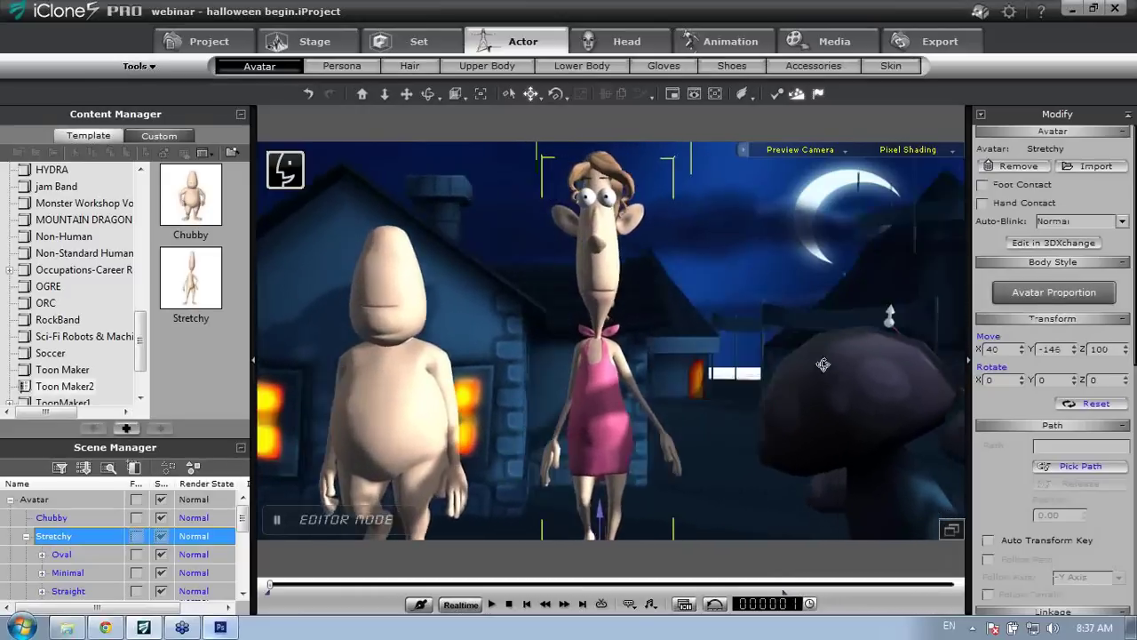
scroll(823, 364, up, 3)
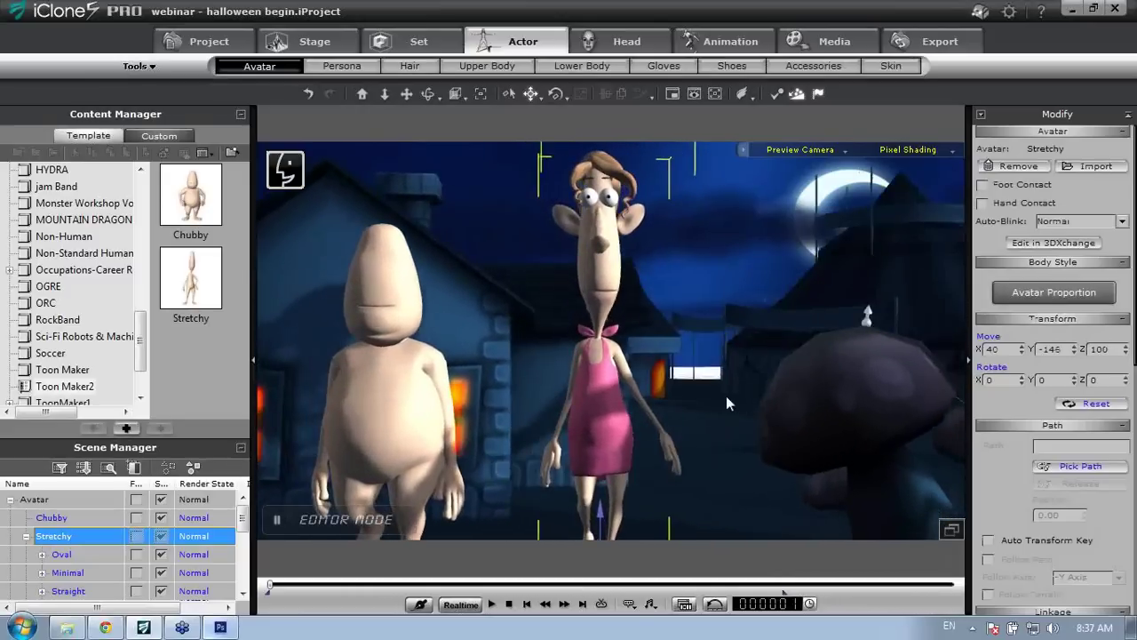
click(1045, 293)
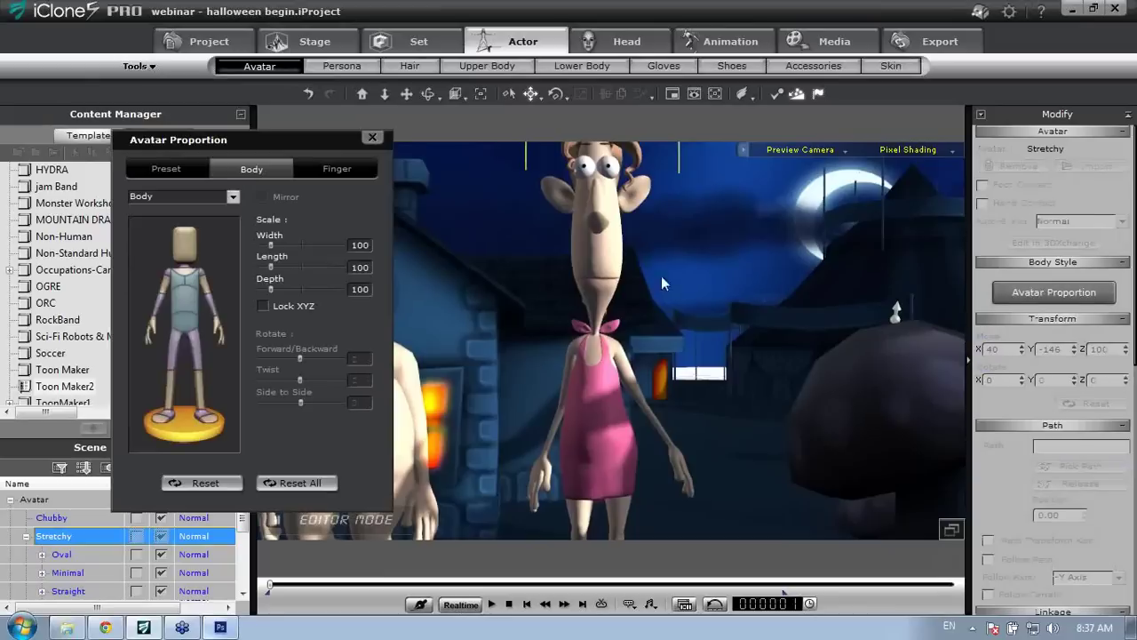
middle_drag(641, 328, 666, 373)
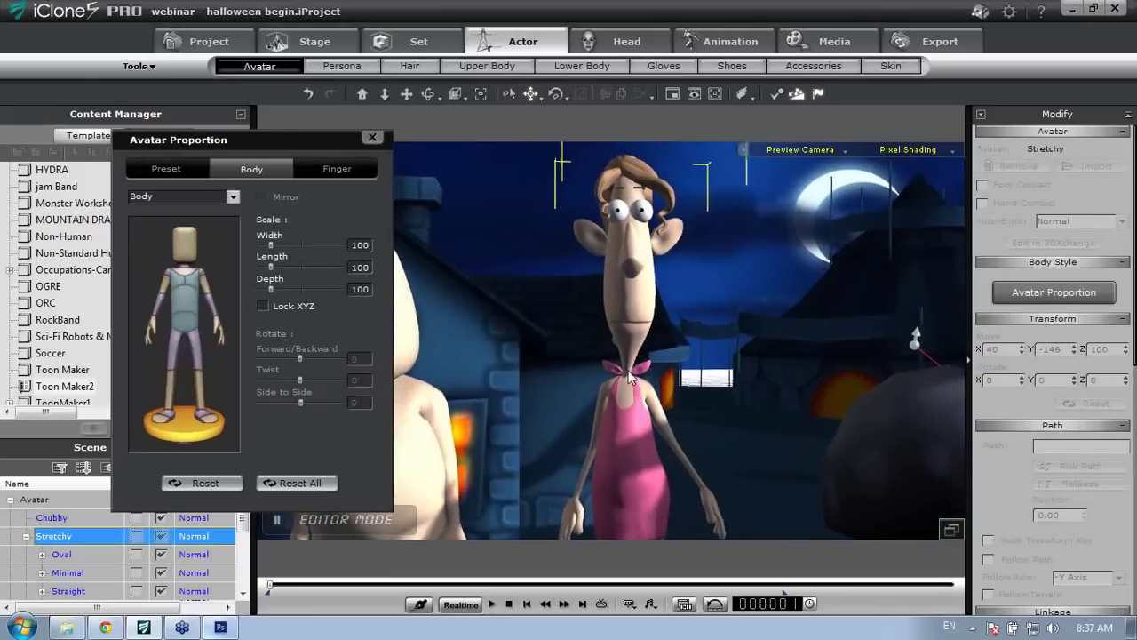
right_drag(722, 378, 606, 395)
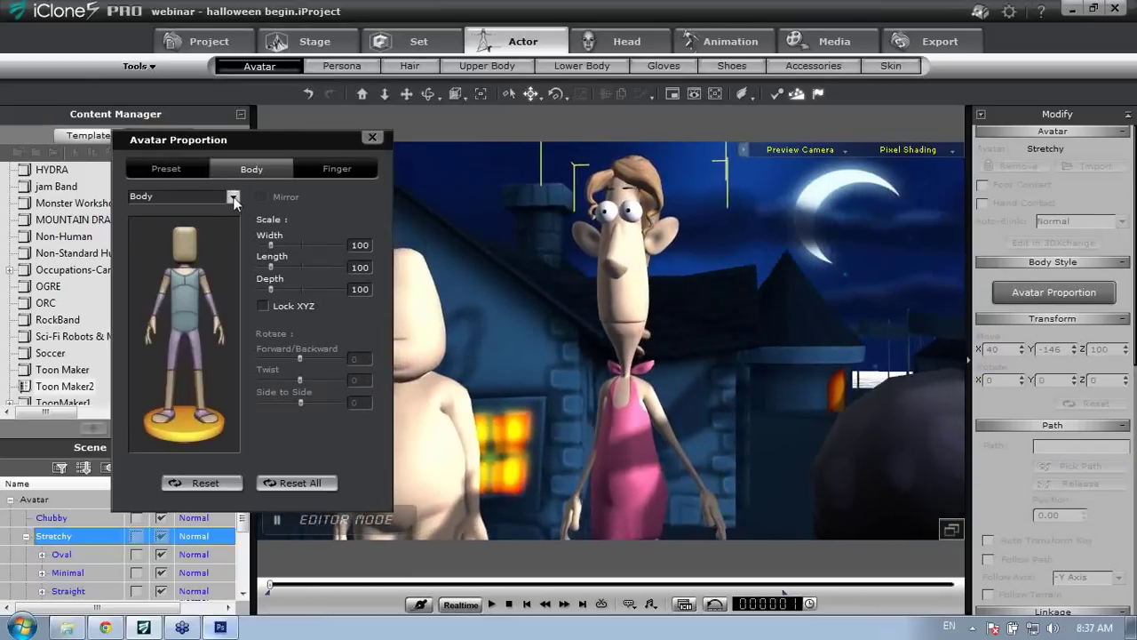
click(233, 196)
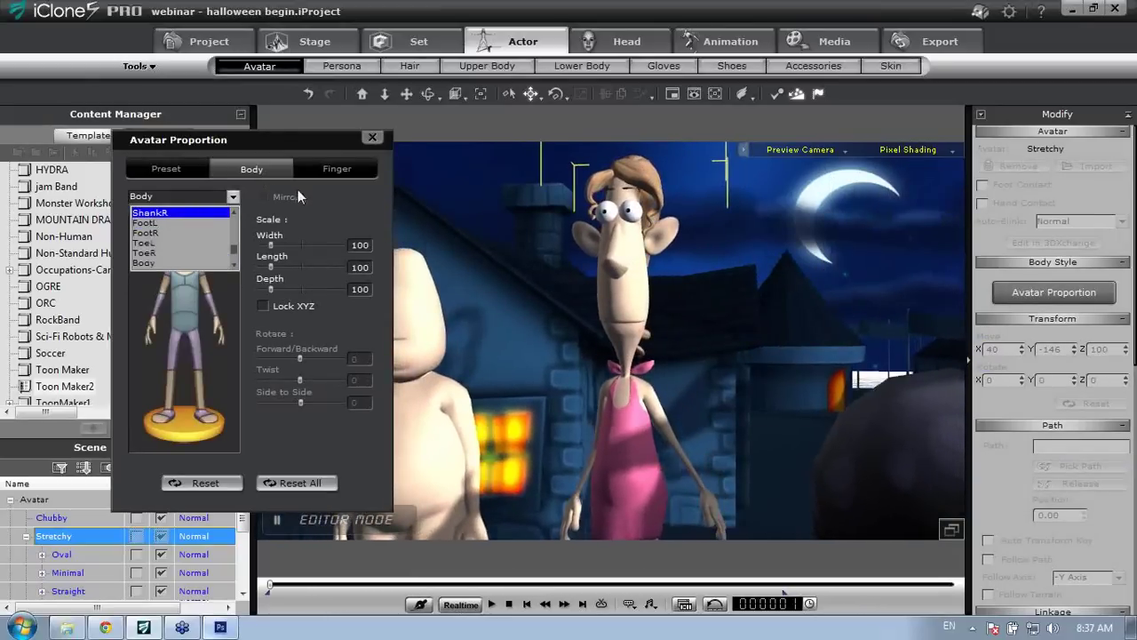
click(336, 205)
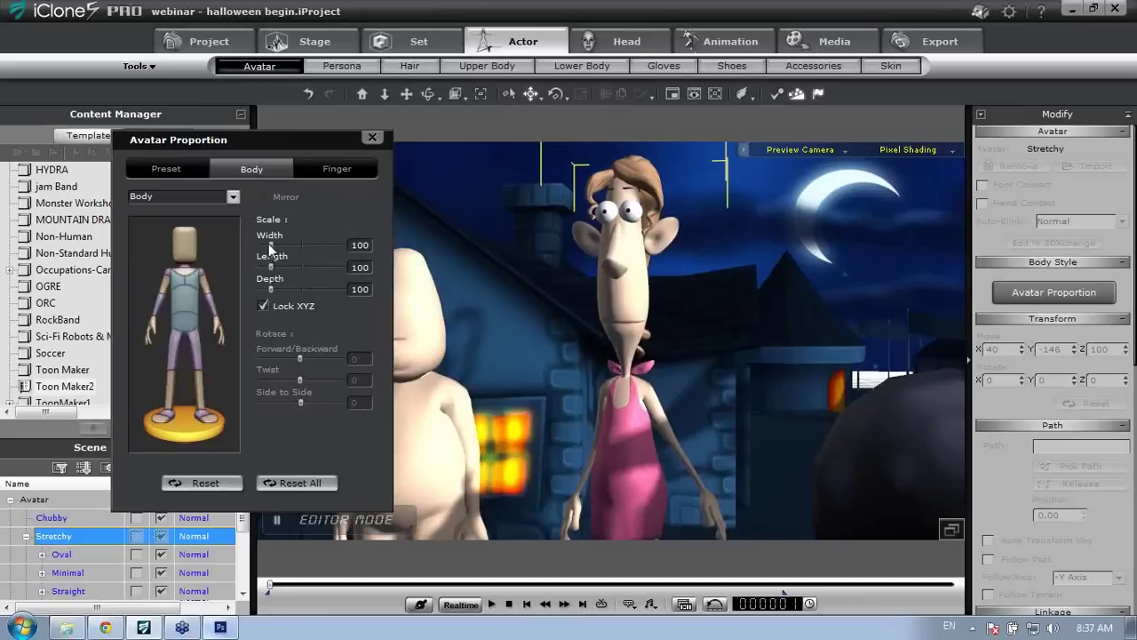
mouse_move(269, 244)
mouse_down()
mouse_move(297, 245)
mouse_move(268, 255)
mouse_up()
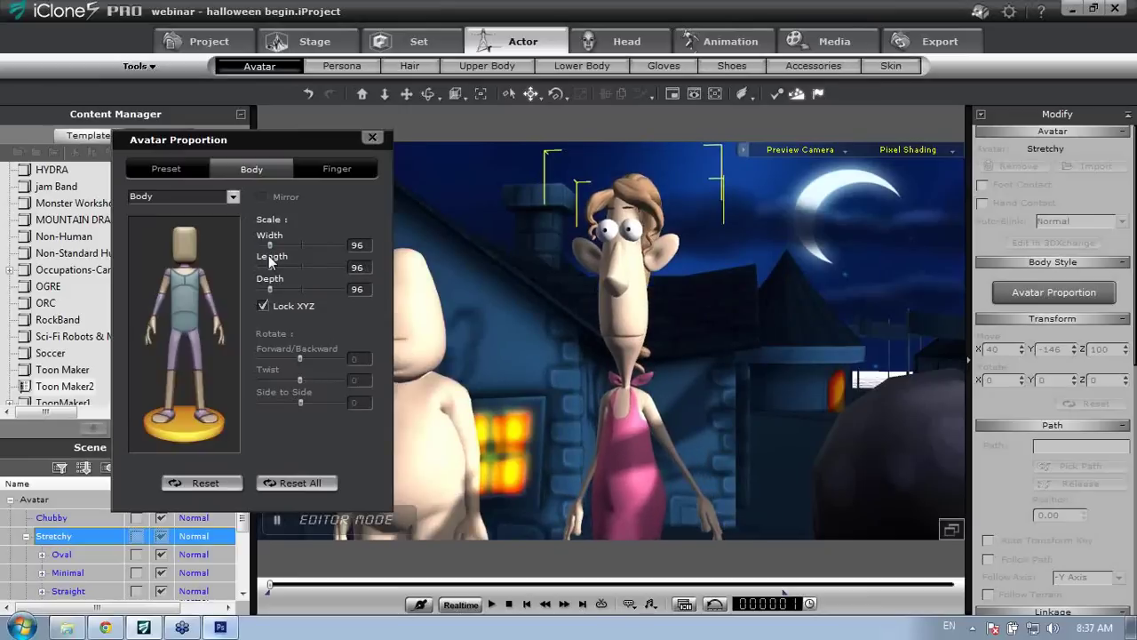
Scale both of the Stretchy avatar's upper arms uniformly to 103 with mirroring on
click(189, 302)
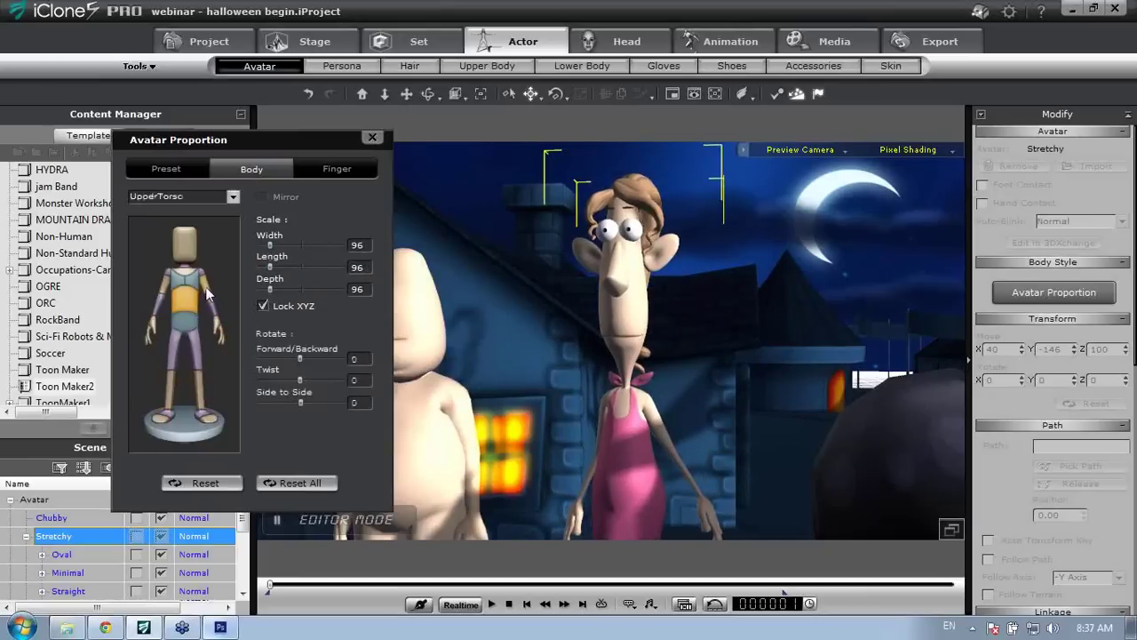
click(207, 295)
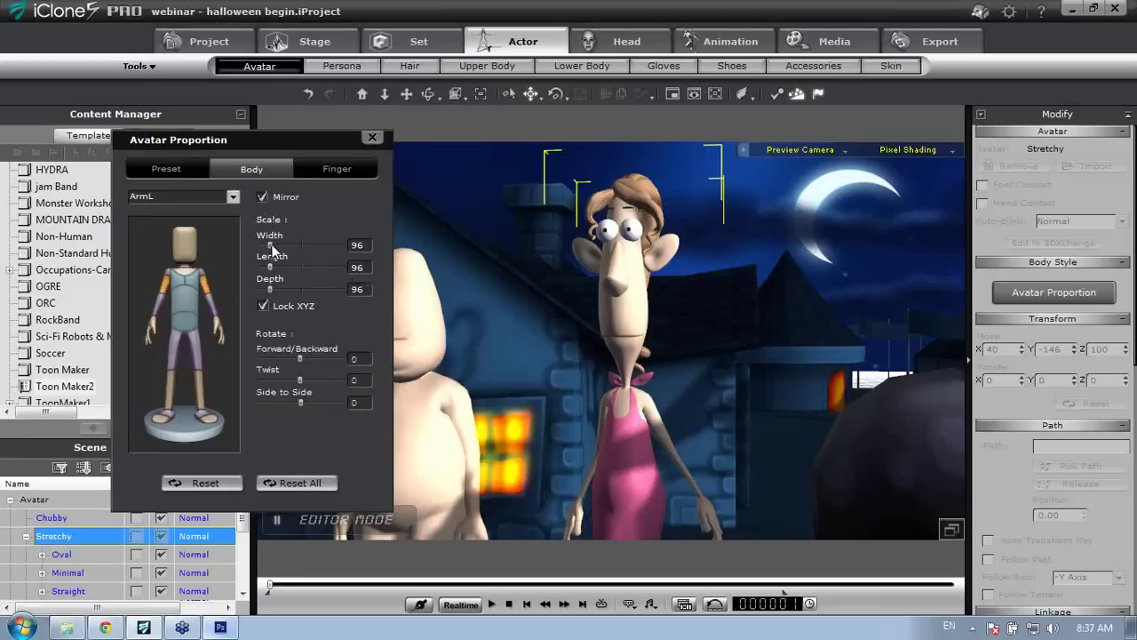
drag(270, 245, 290, 245)
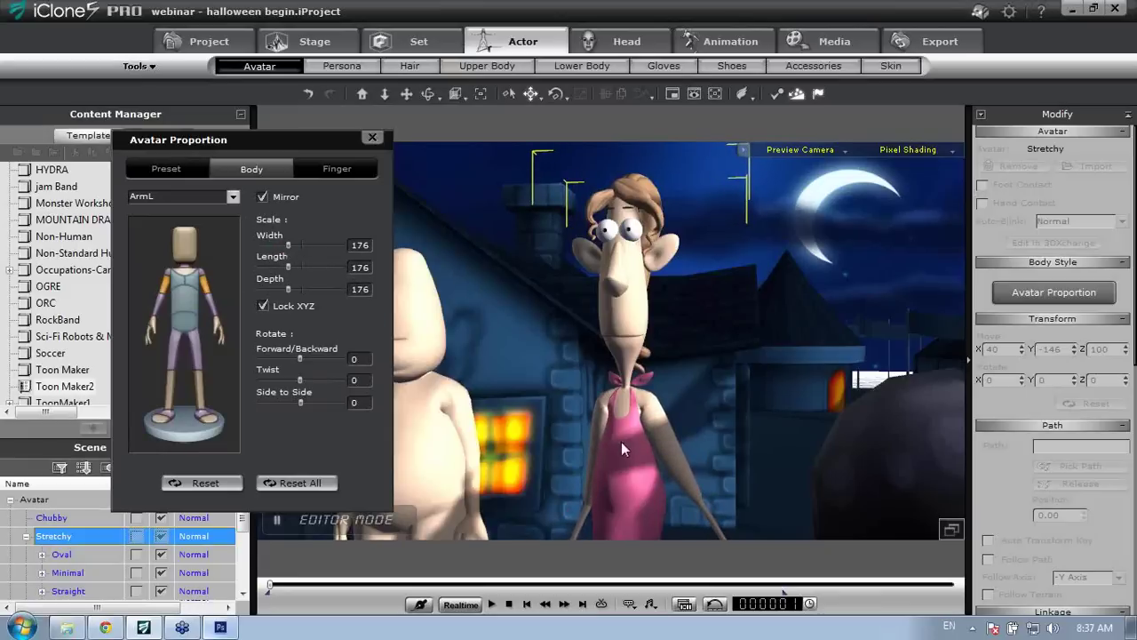
right_drag(621, 441, 568, 348)
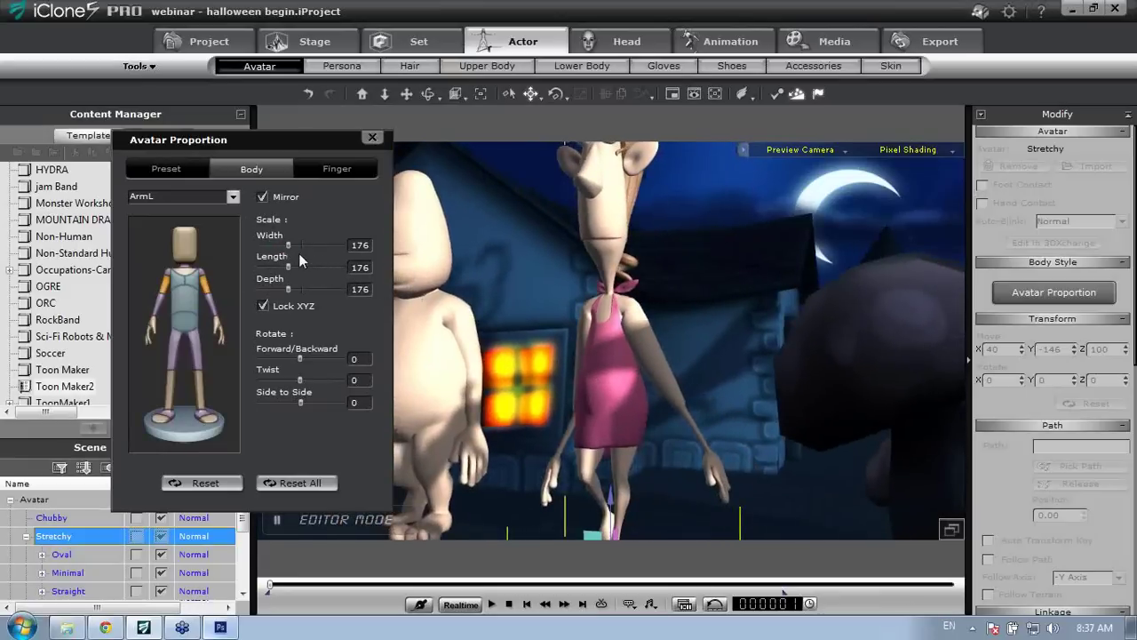
drag(288, 246, 271, 282)
Unlock the scale axes, set the length of both of Stretchy's thighs to 99, and close the proportion settings
click(266, 305)
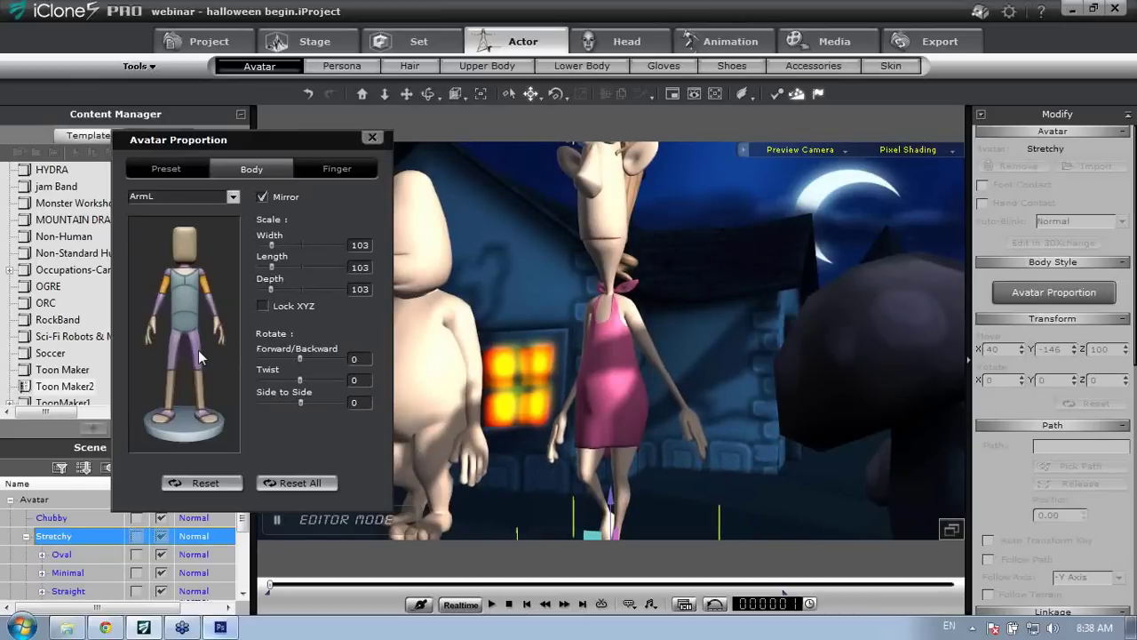
click(198, 350)
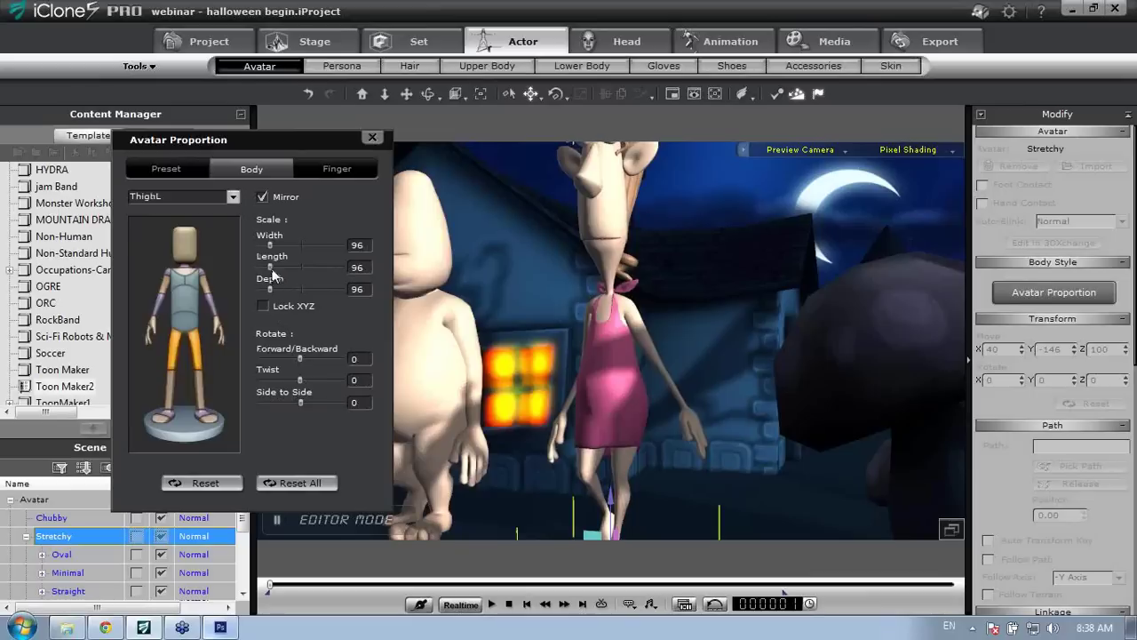
drag(273, 277, 273, 279)
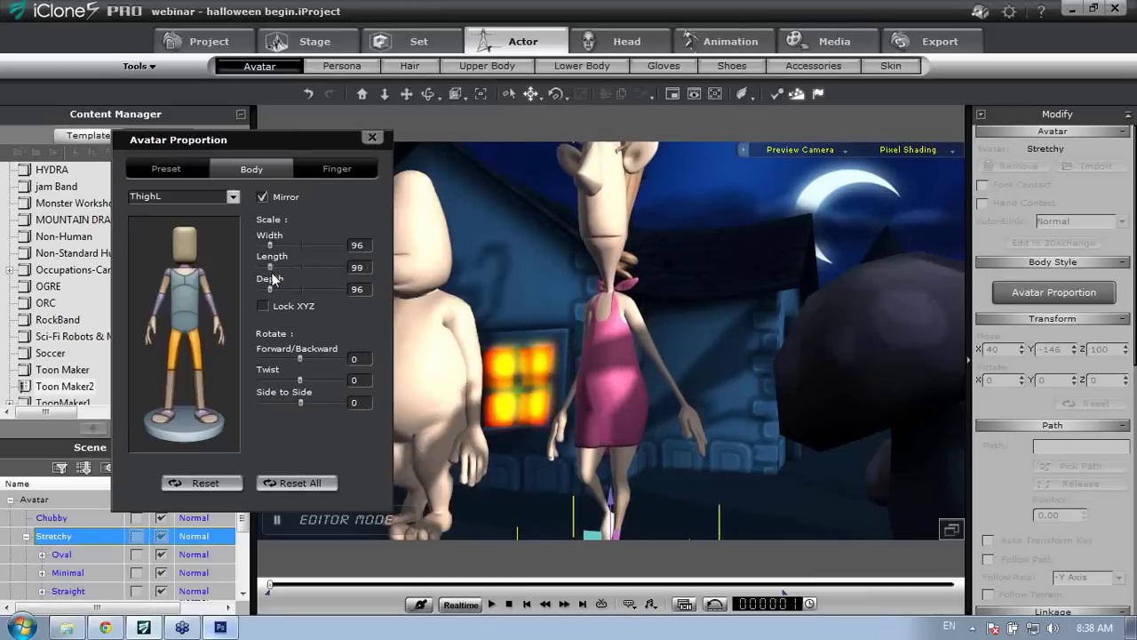
click(372, 137)
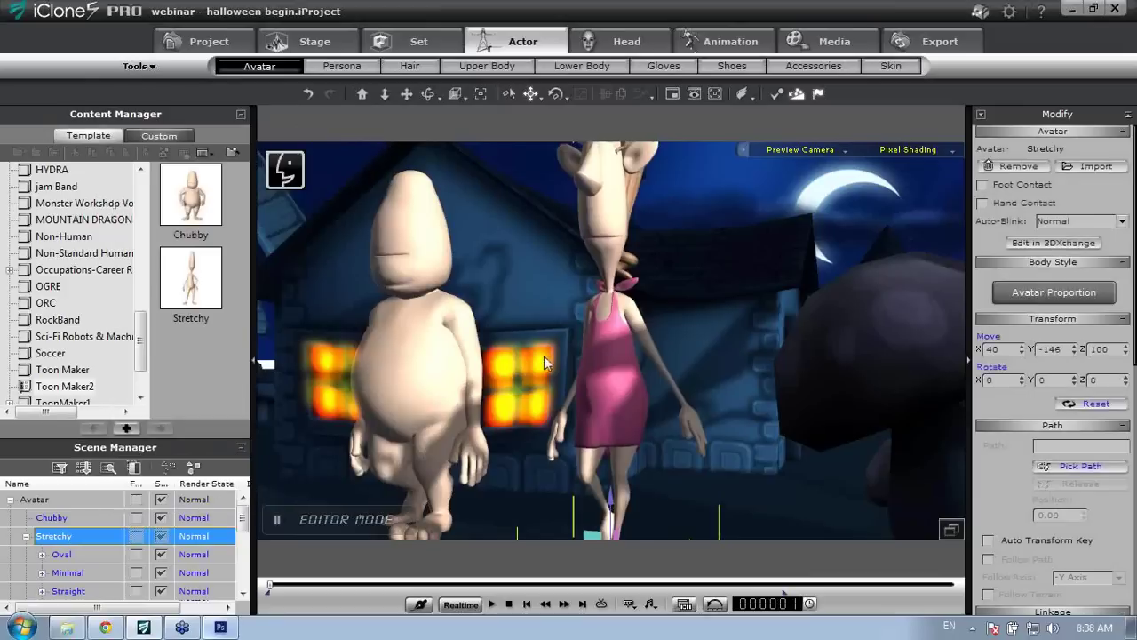
Select the Chubby avatar and bring up the Toon Maker2 upper-body clothing for Chubby
scroll(458, 351, up, 3)
click(460, 368)
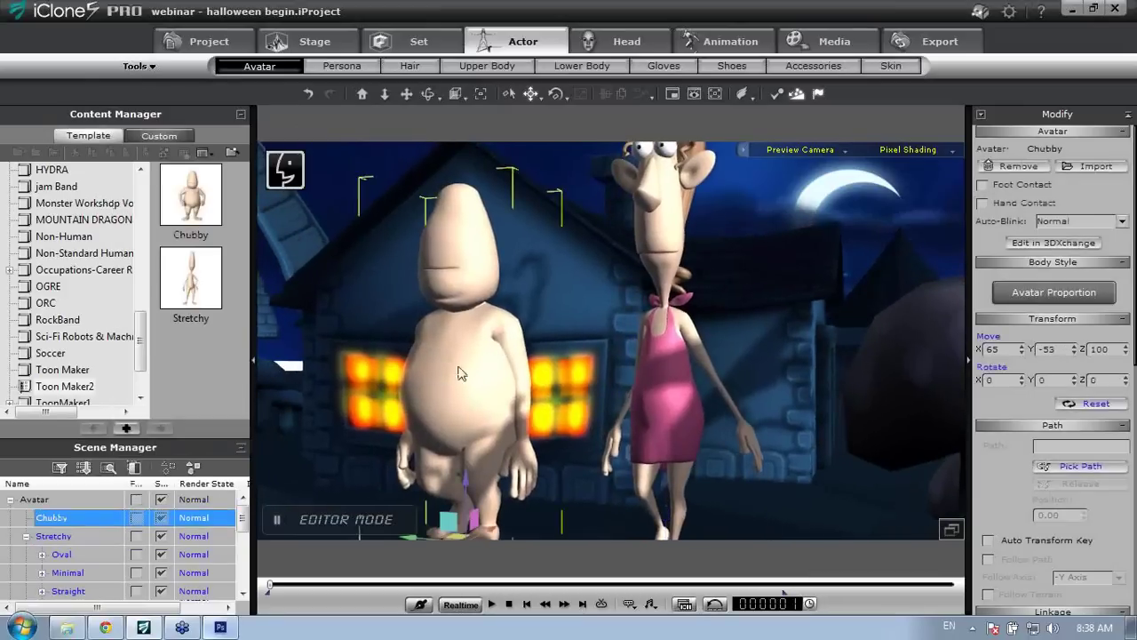
right_drag(458, 367, 489, 359)
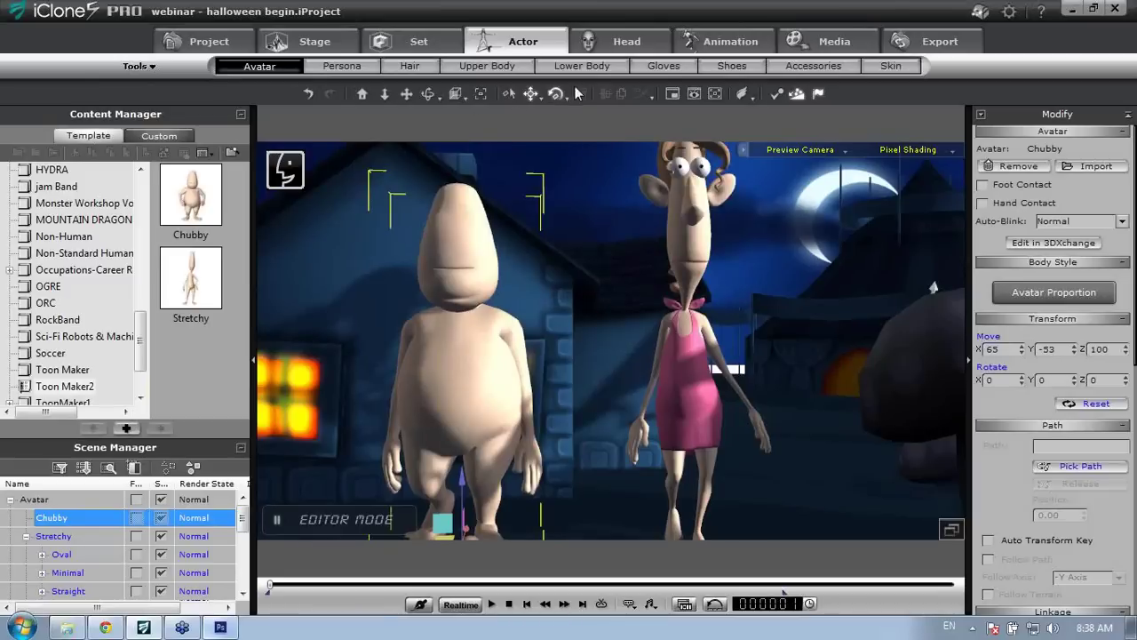
click(516, 65)
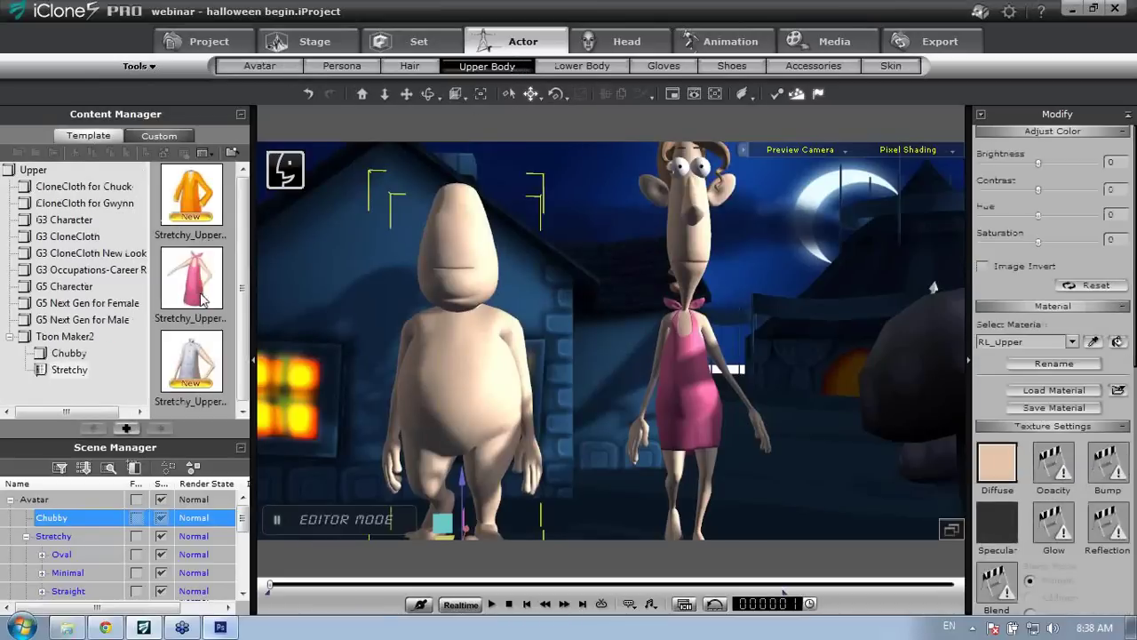
click(66, 356)
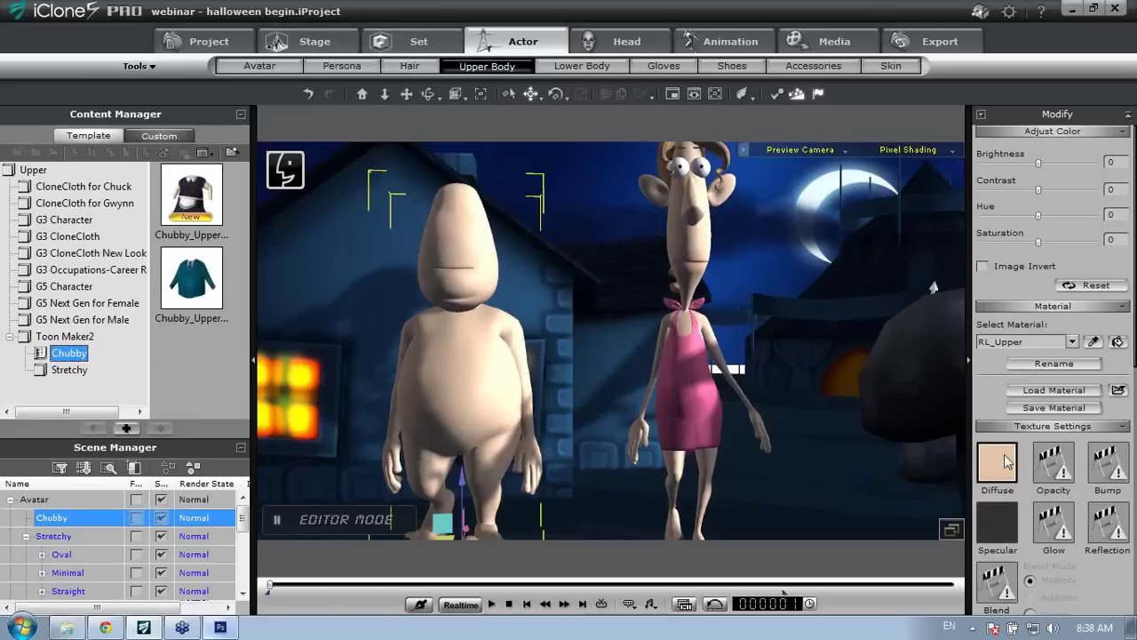
Load the Chubby_Upper_NB_Worker material from the Toon Maker2 Upper > Chubby folder onto the Chubby avatar's upper body
click(1054, 391)
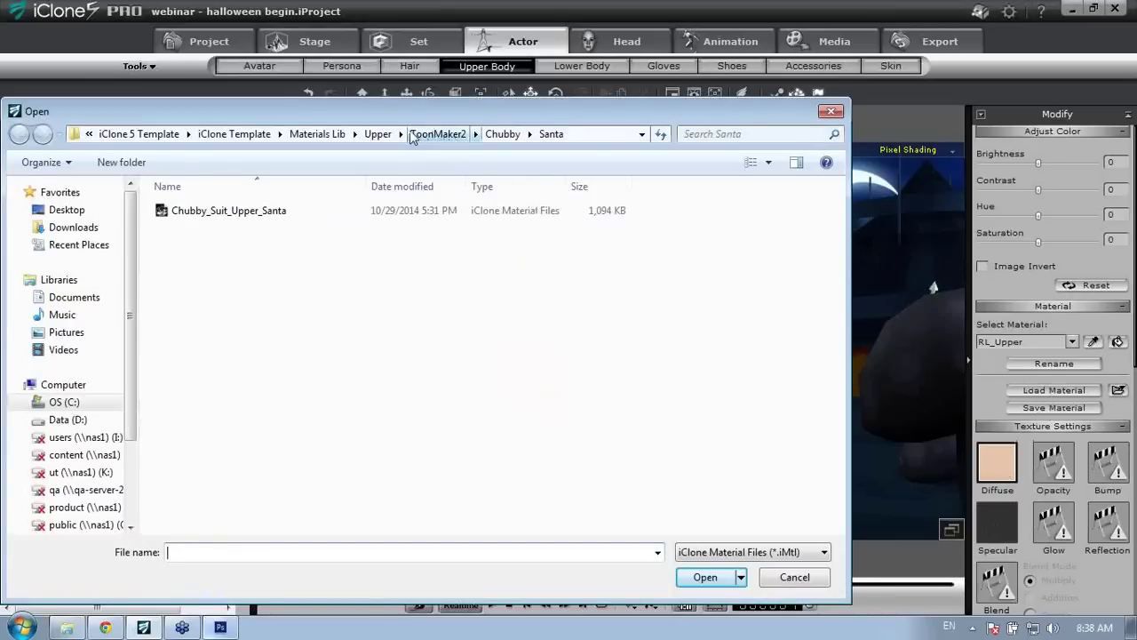
click(332, 133)
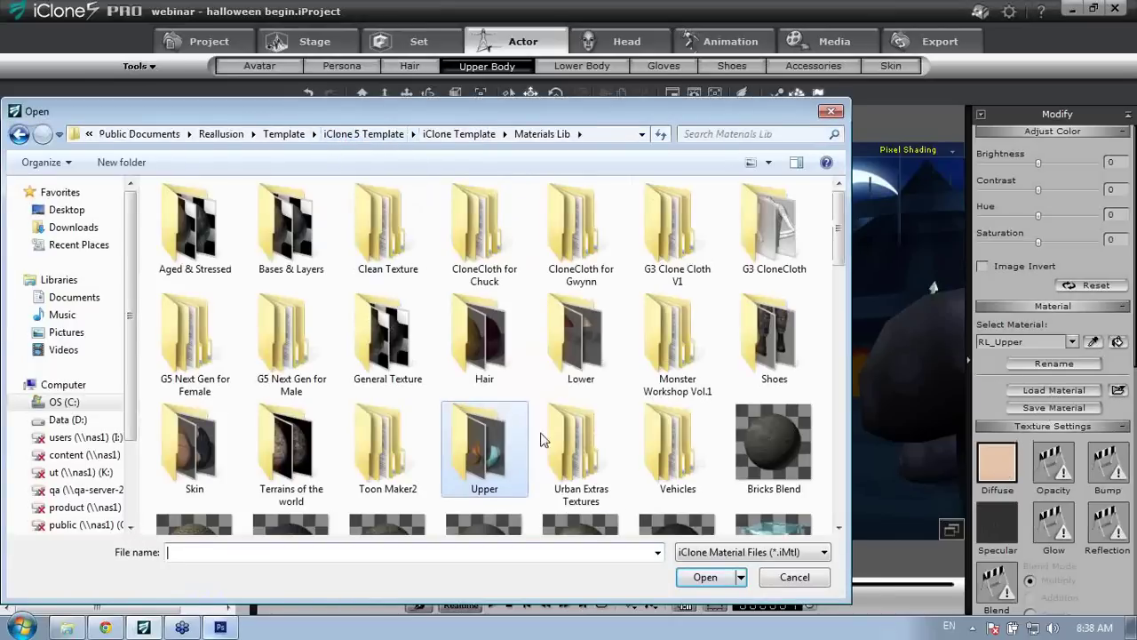
double_click(402, 441)
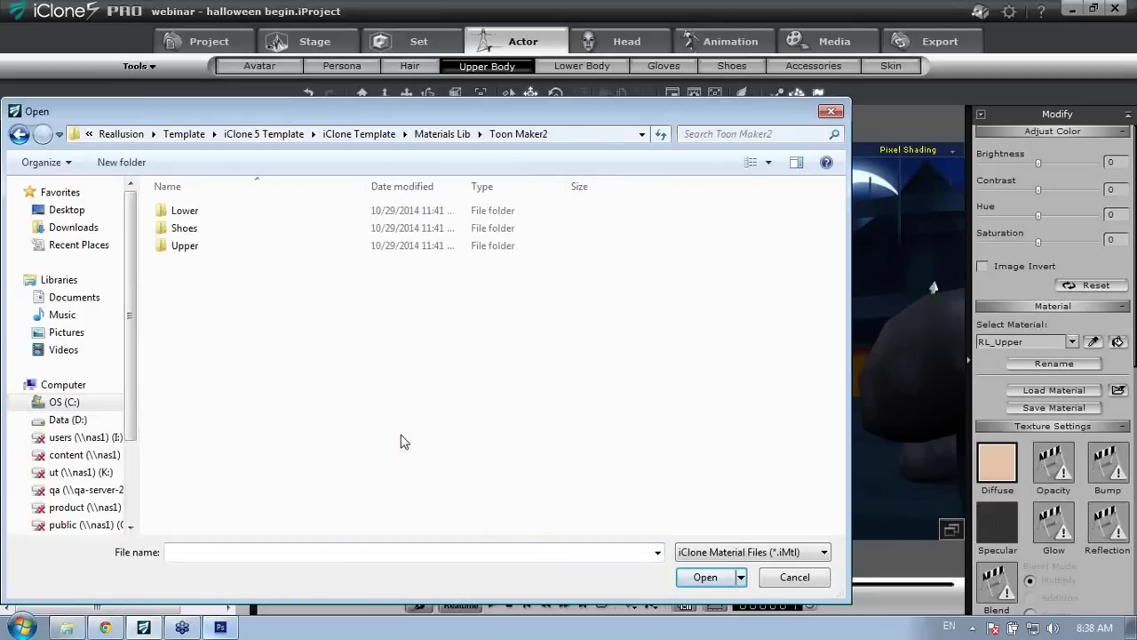
double_click(187, 248)
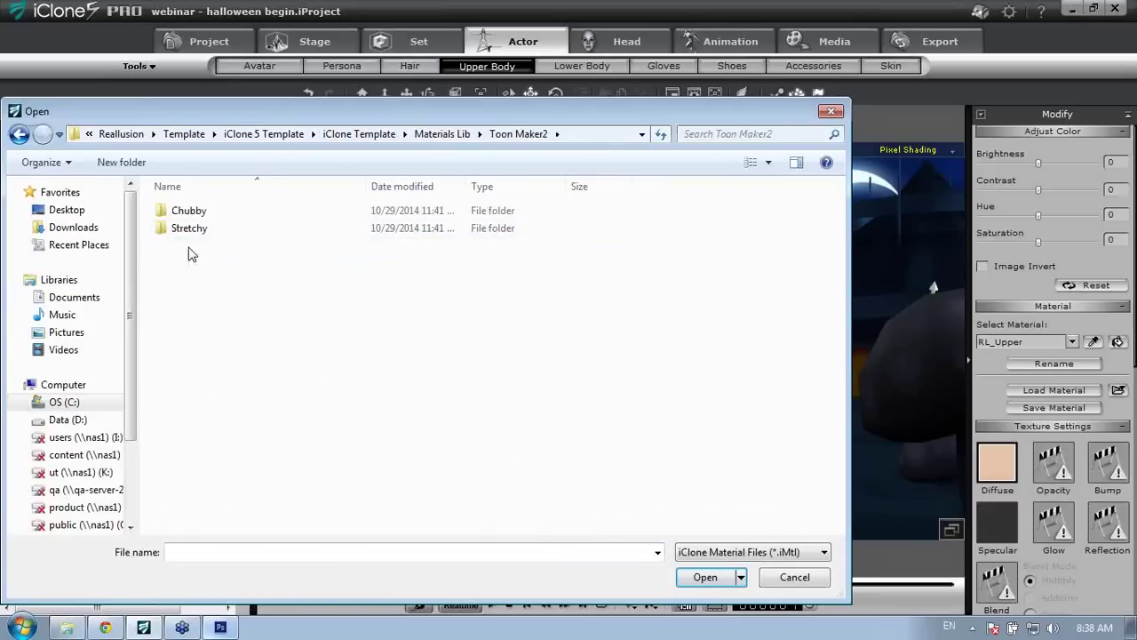
double_click(184, 211)
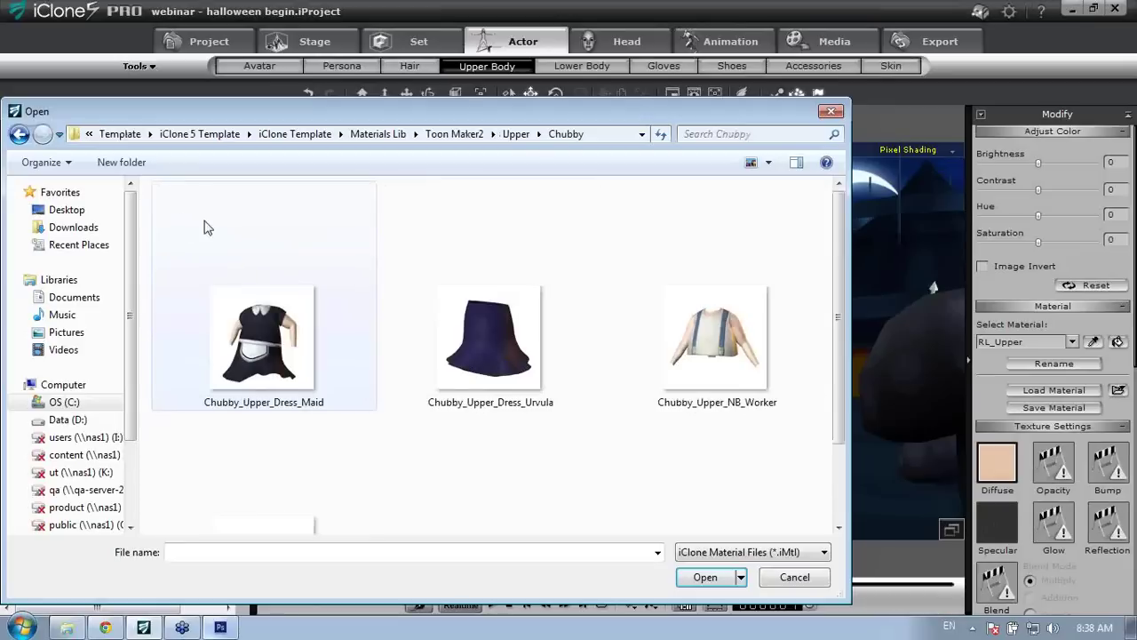
drag(838, 302, 828, 351)
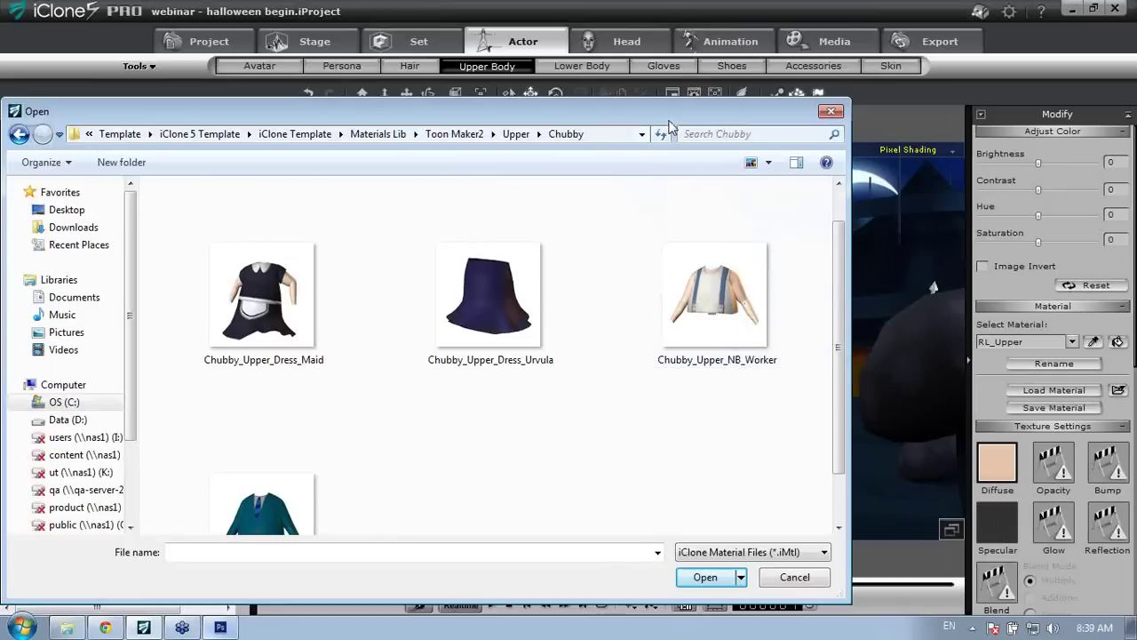
drag(672, 114, 701, 96)
click(766, 317)
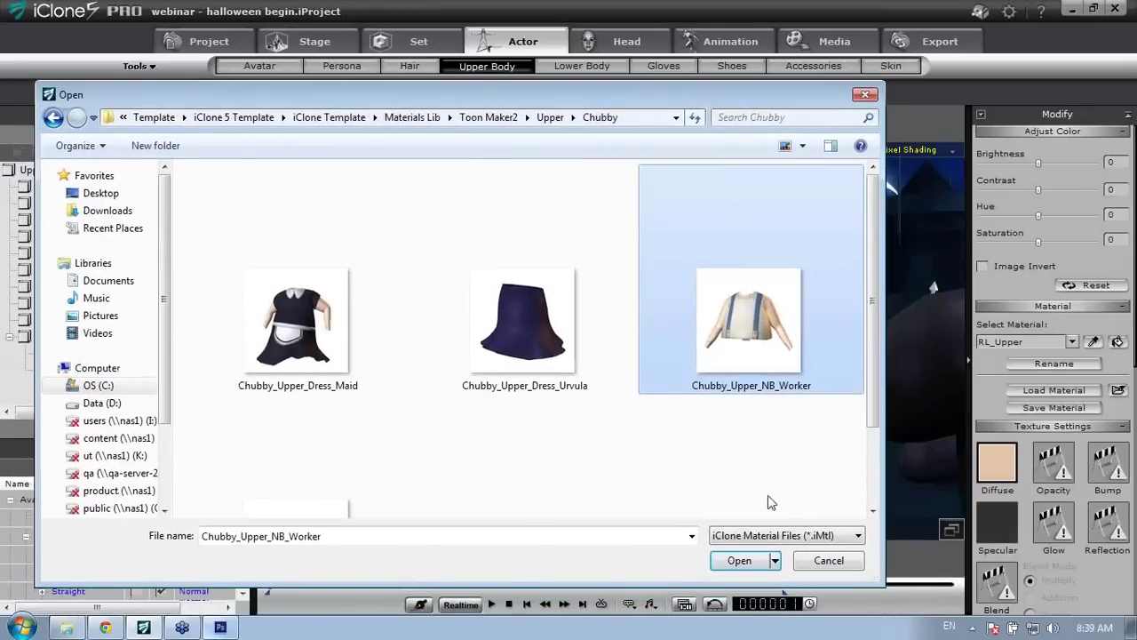
click(746, 560)
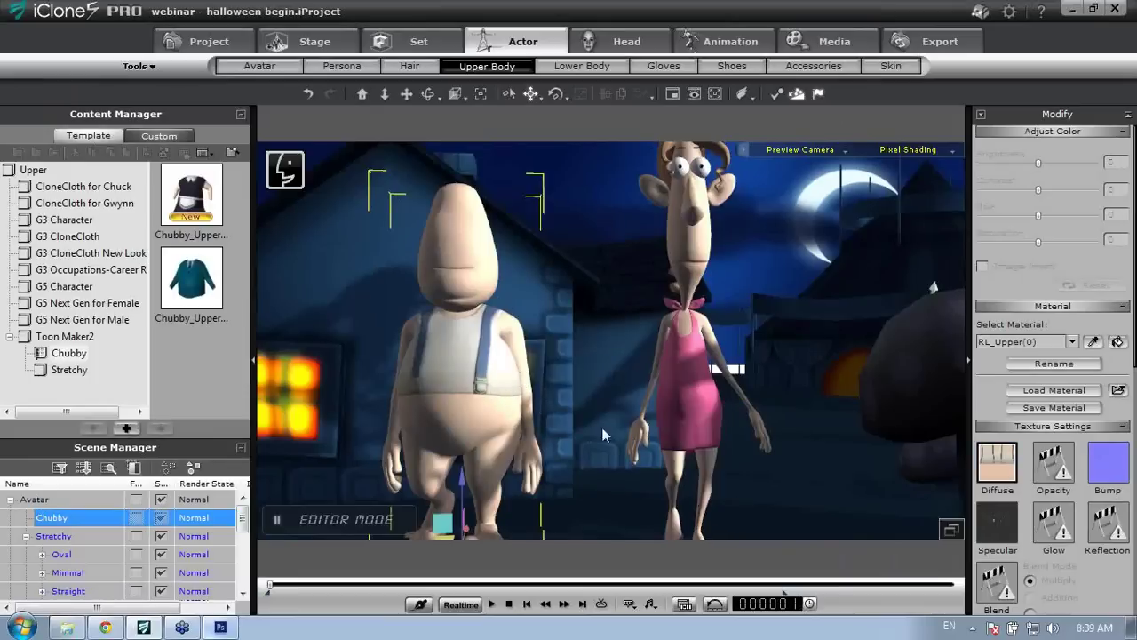
Load the Chubby_Lower_Pants_Worker material from the Toon Maker2 Lower > Chubby folder onto the Chubby avatar's lower body
click(586, 67)
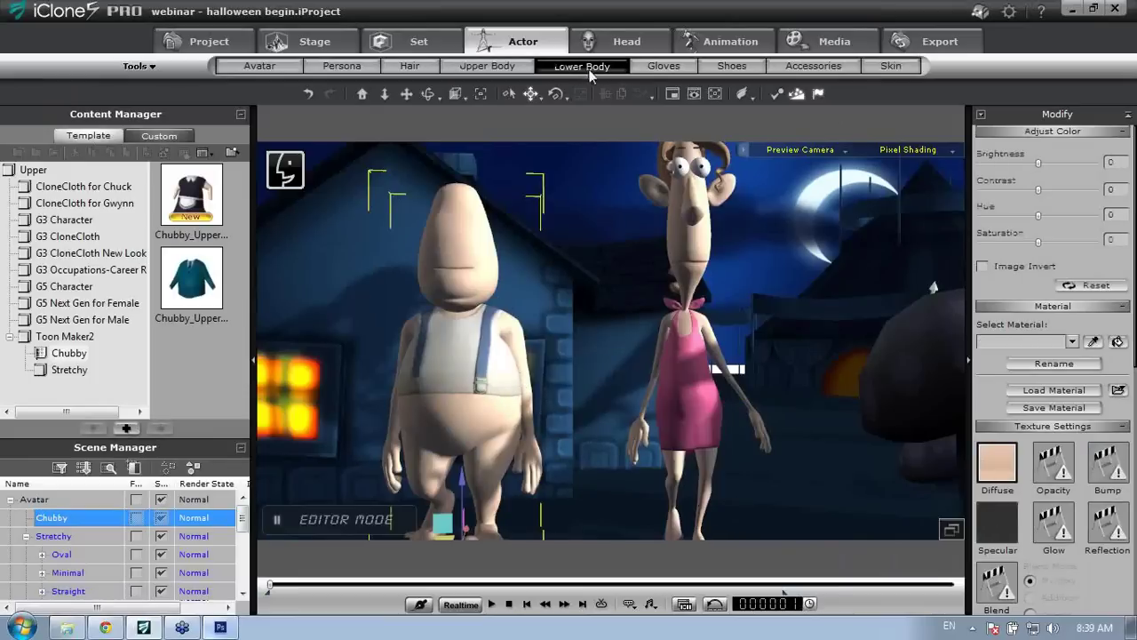
click(1052, 391)
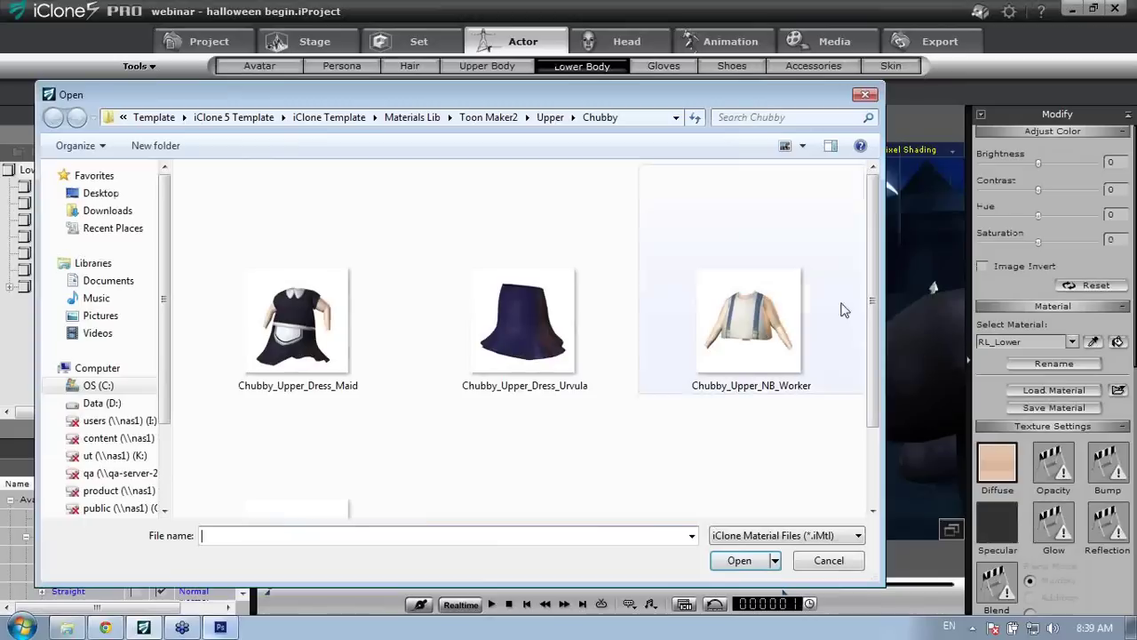
click(505, 119)
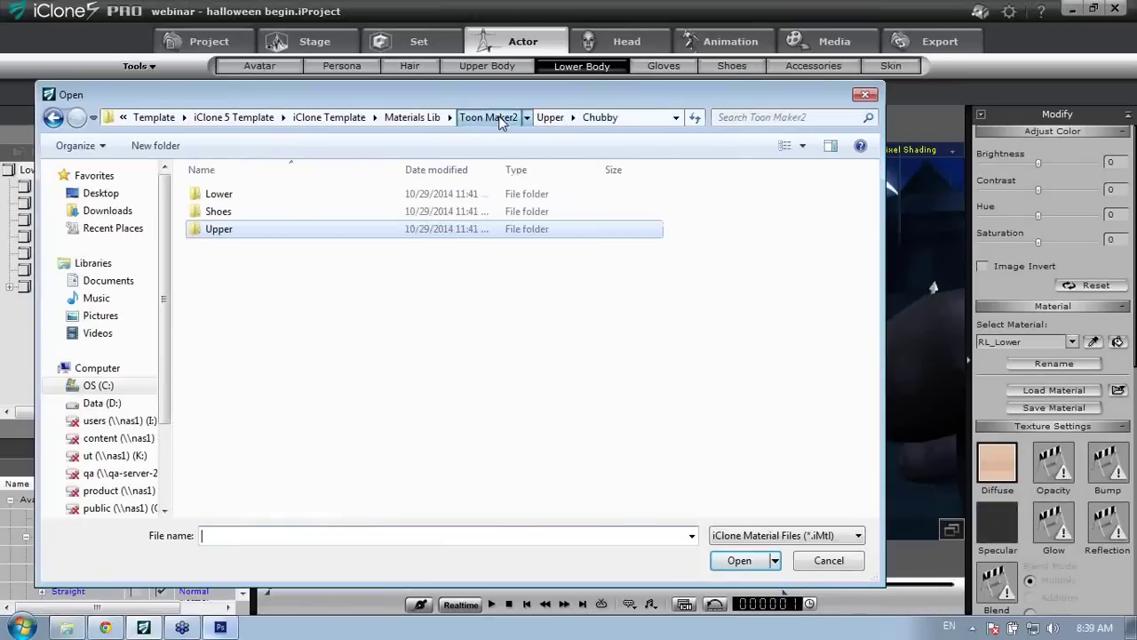
double_click(224, 195)
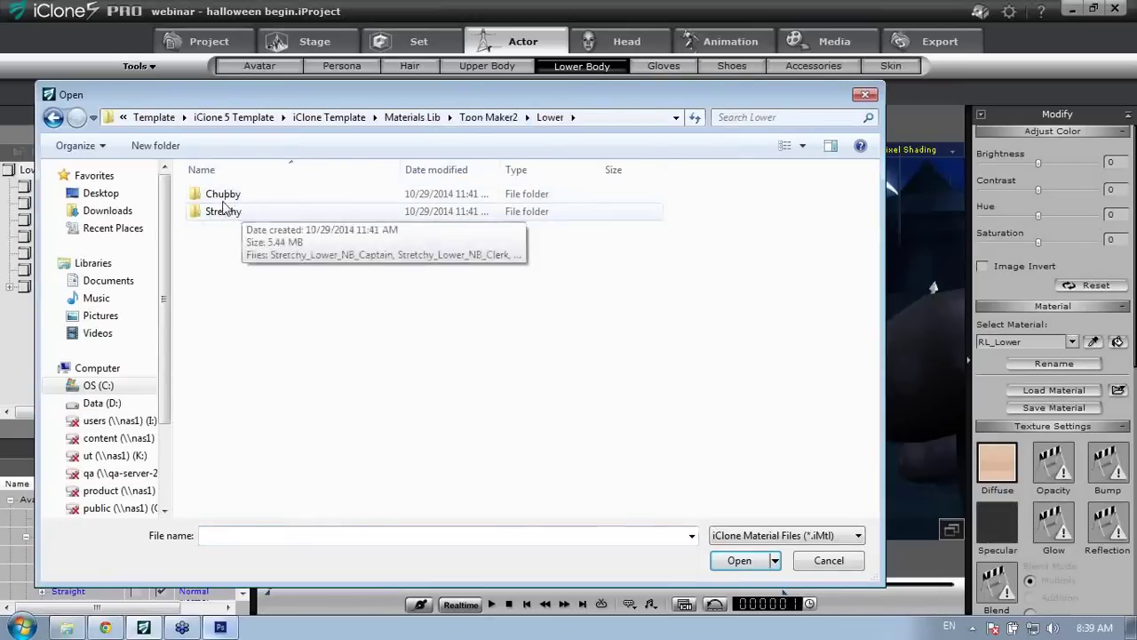
double_click(223, 194)
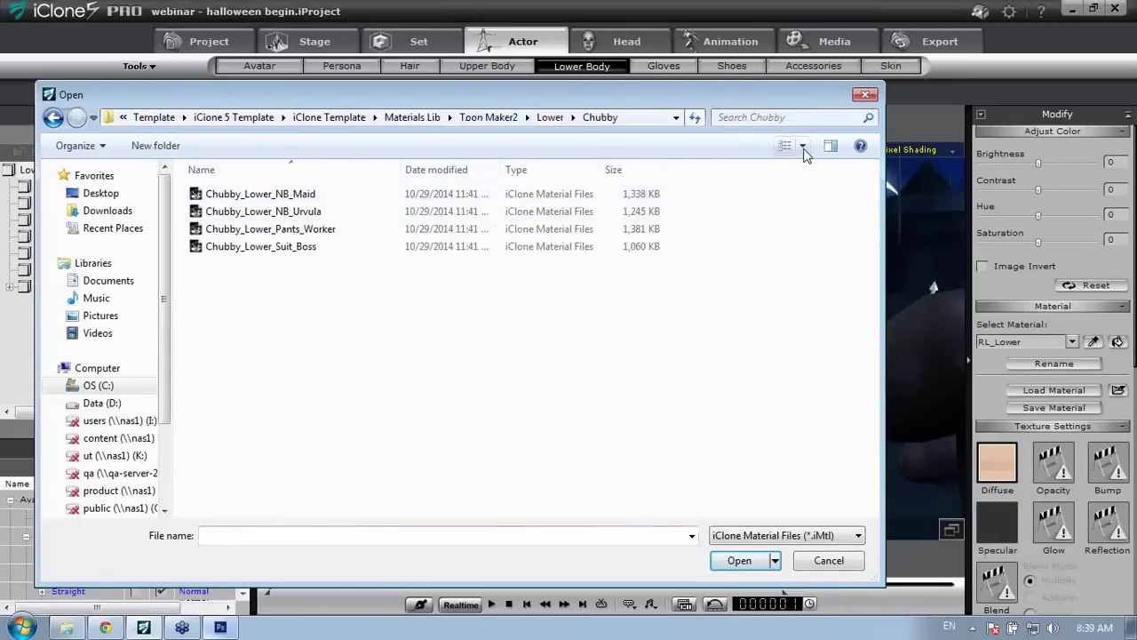
drag(803, 148, 803, 108)
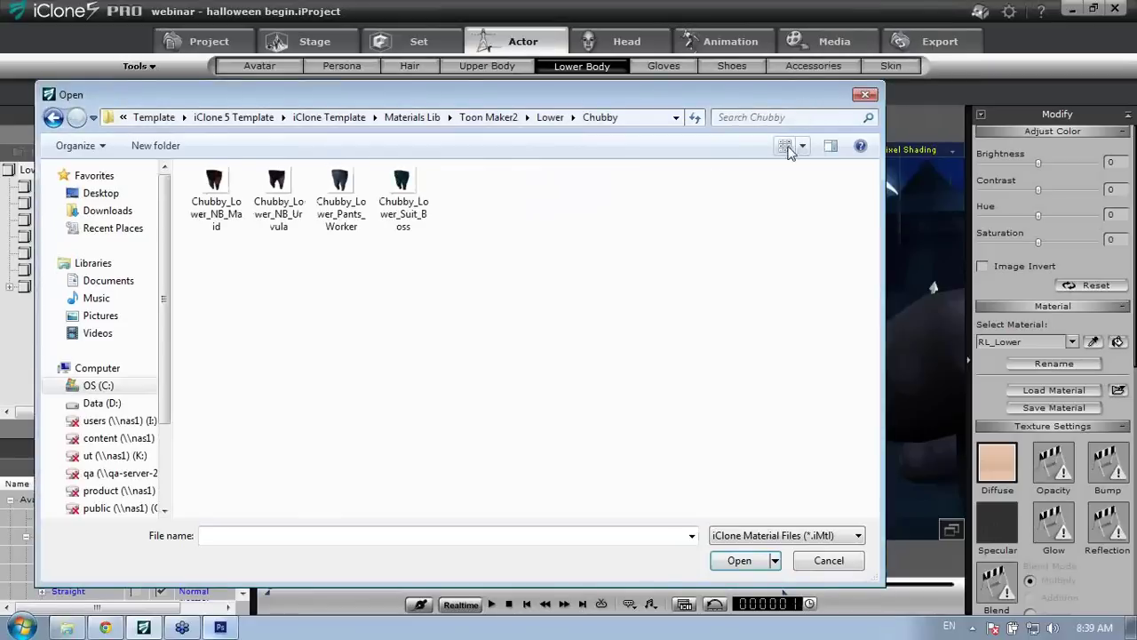
drag(789, 151, 806, 110)
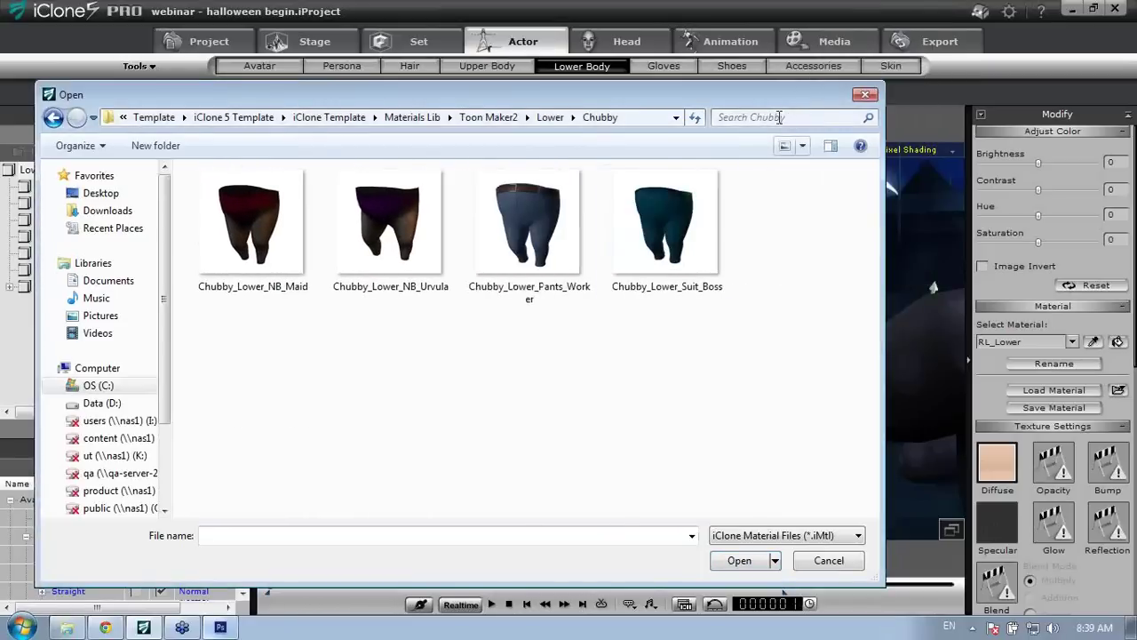
click(526, 236)
click(746, 551)
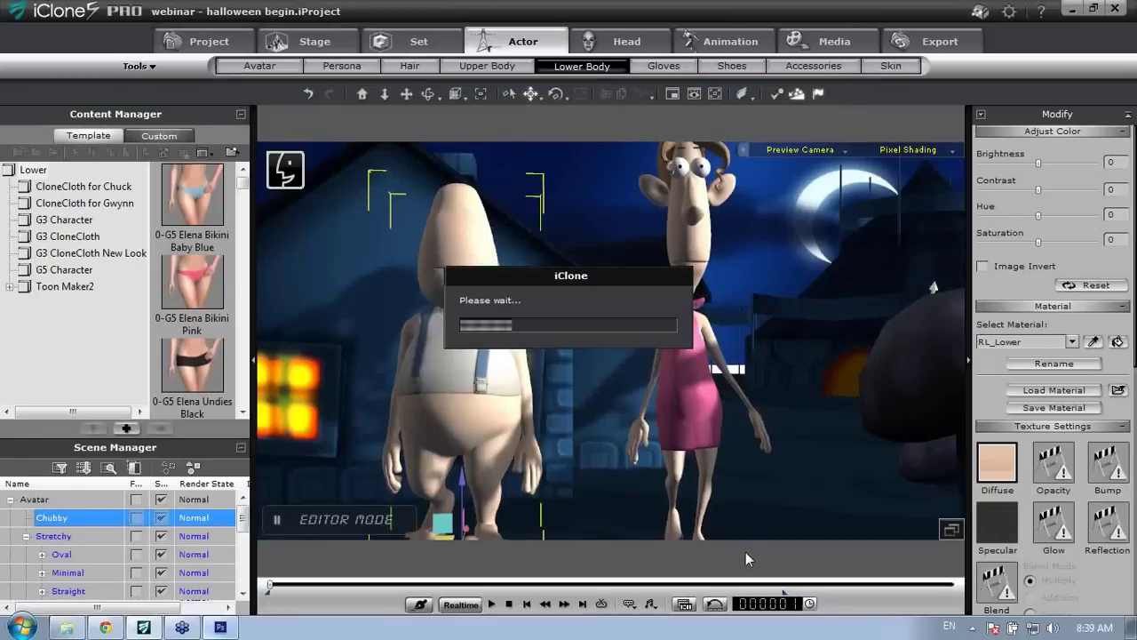
Adjust the color of the diffuse texture on Chubby's pants, setting brightness to -27 and hue to -58
middle_drag(538, 412, 598, 368)
right_drag(563, 373, 486, 391)
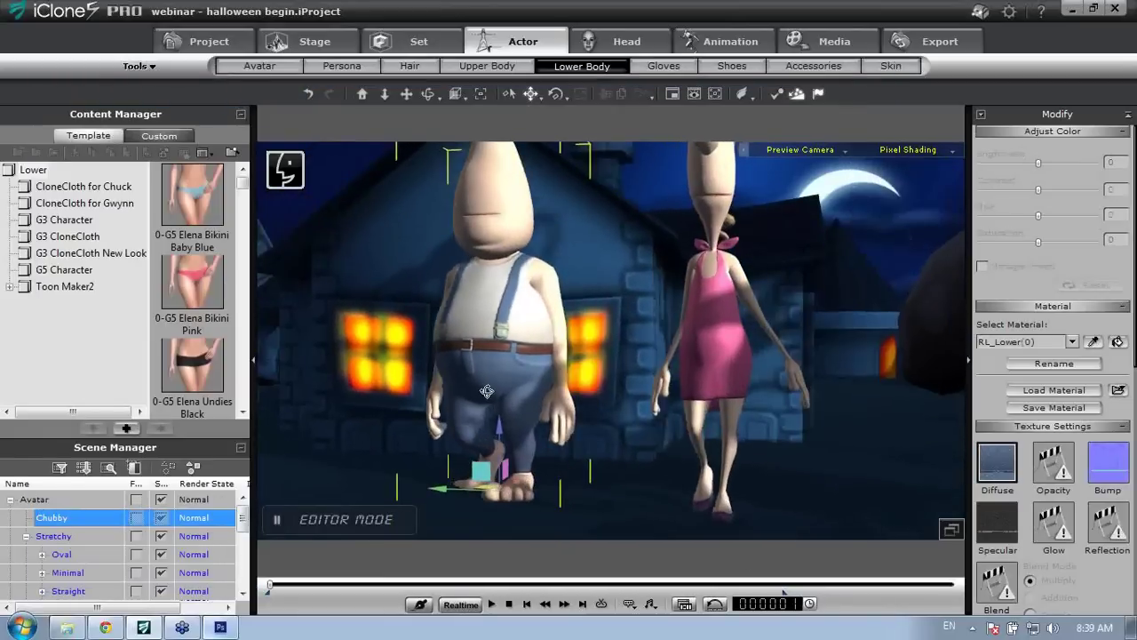
click(999, 470)
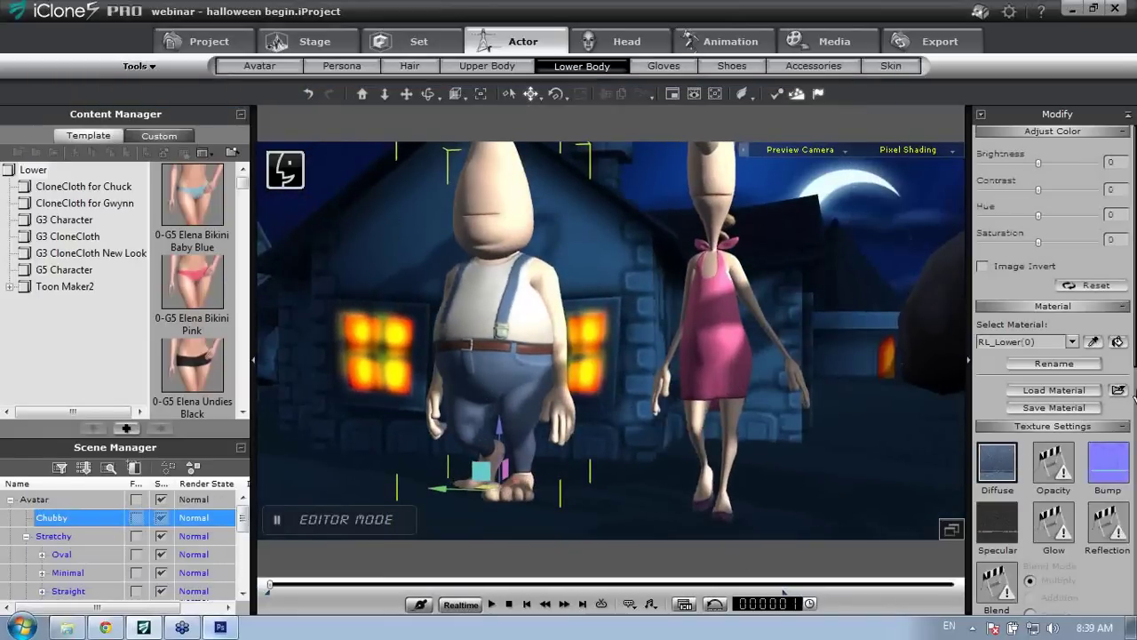
drag(1134, 360, 1133, 329)
drag(1038, 165, 1023, 170)
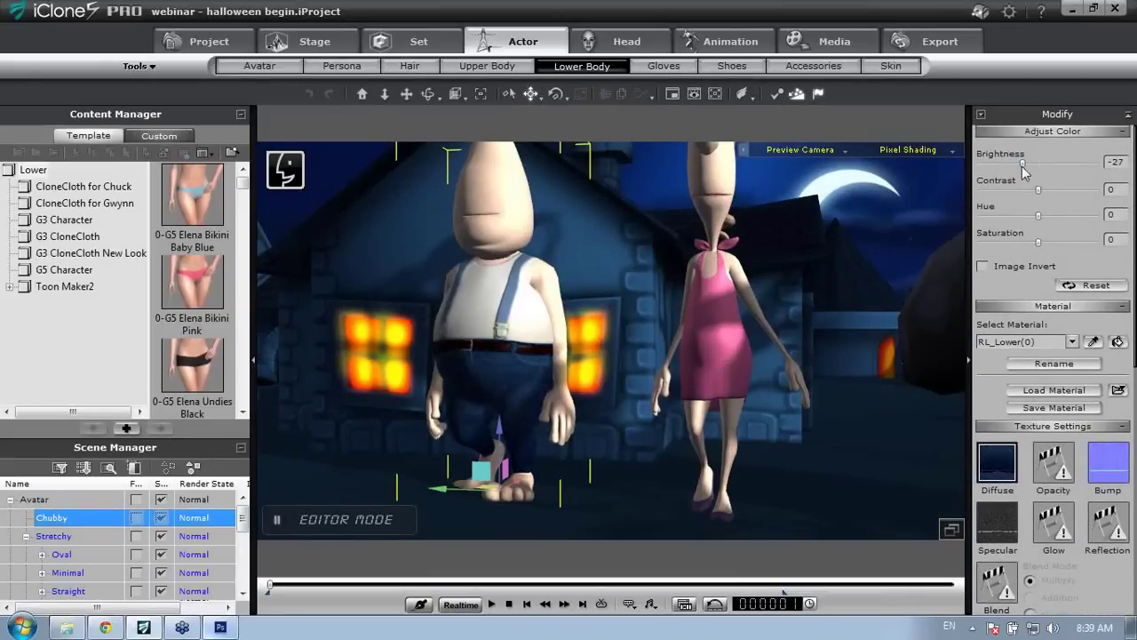
drag(1039, 216, 1002, 218)
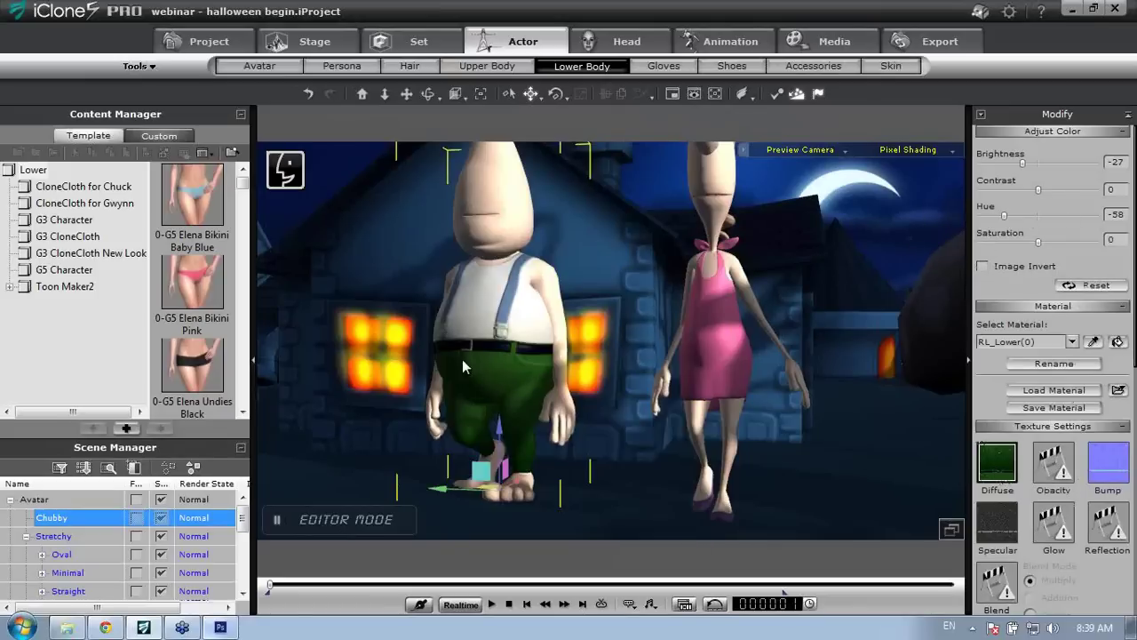
Put the first, dark pair of Toon Maker2 Chubby shoes on the Chubby avatar
mouse_move(507, 356)
middle_down()
mouse_move(518, 352)
mouse_move(478, 364)
mouse_move(503, 368)
middle_up()
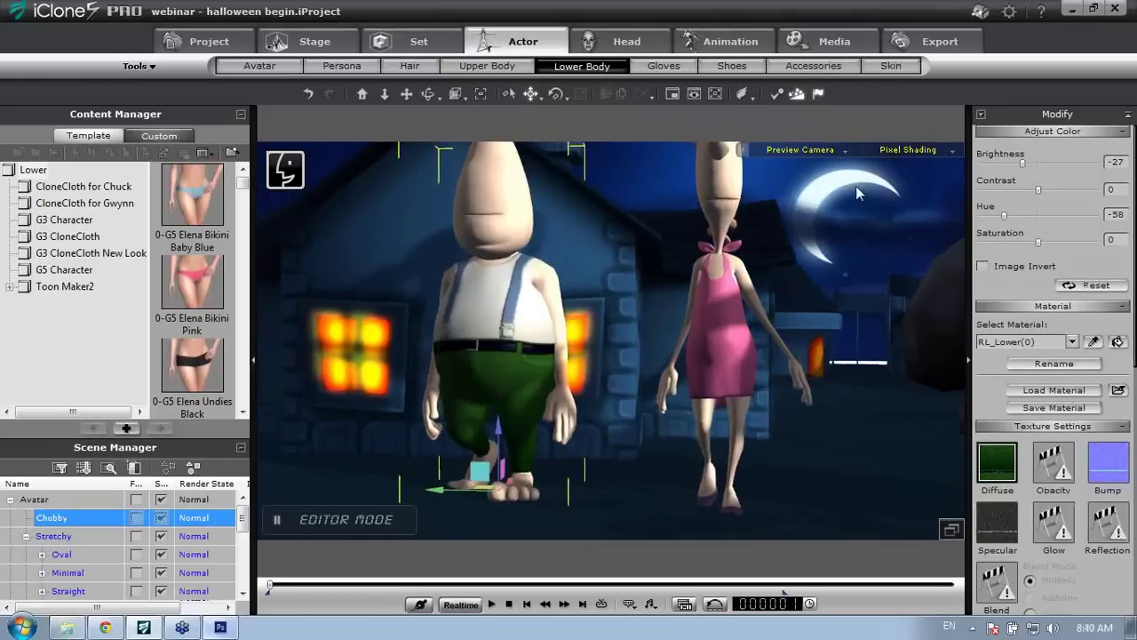
click(732, 66)
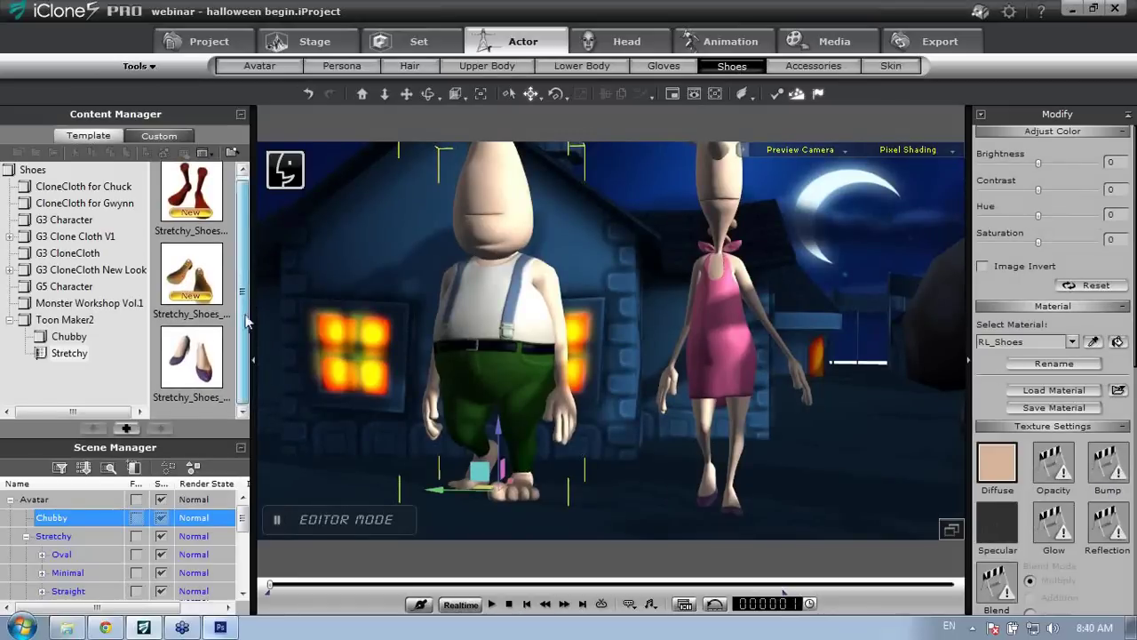
click(69, 336)
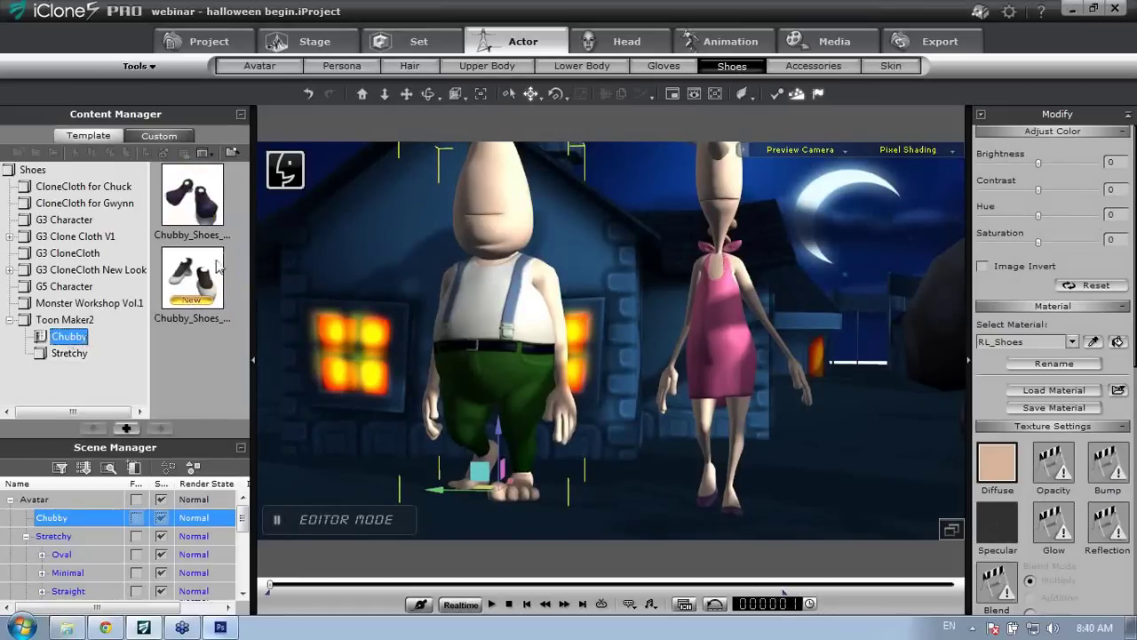
double_click(201, 207)
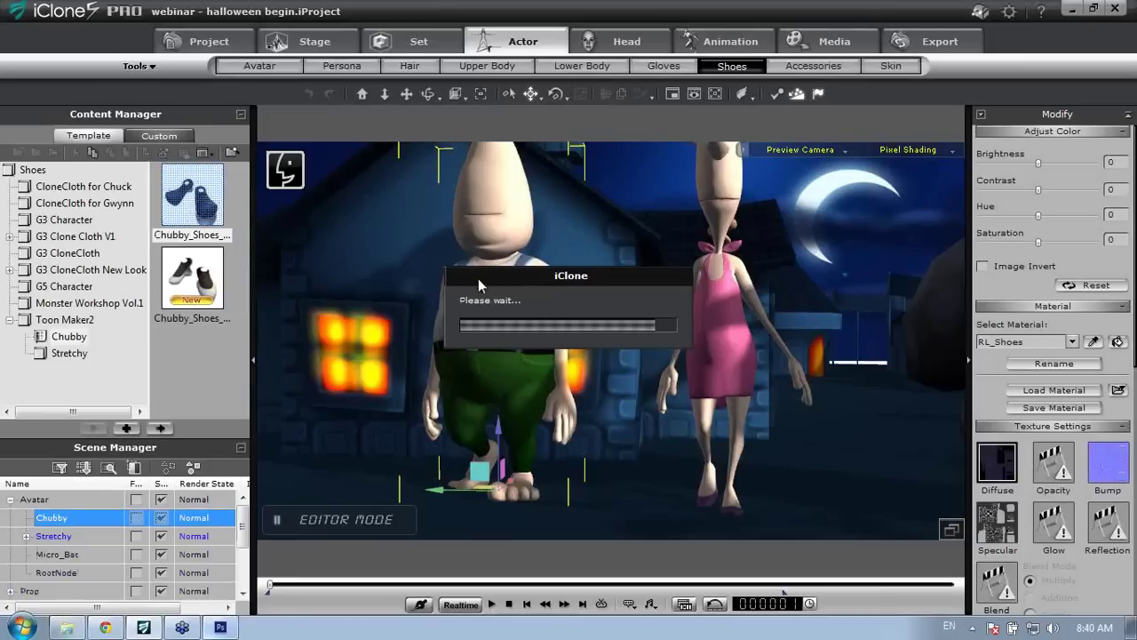
Add the Button nose and the Butterfly ears from the Toon Maker2 accessories to Chubby's head
alt+drag(485, 293, 581, 365)
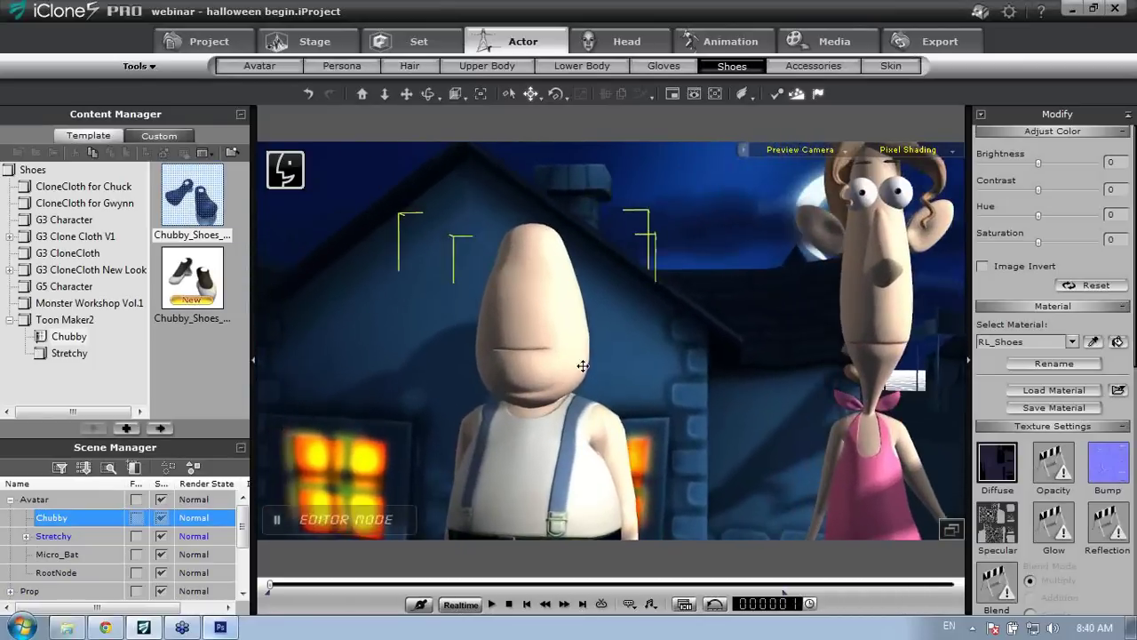
alt+right_drag(581, 365, 604, 350)
click(799, 70)
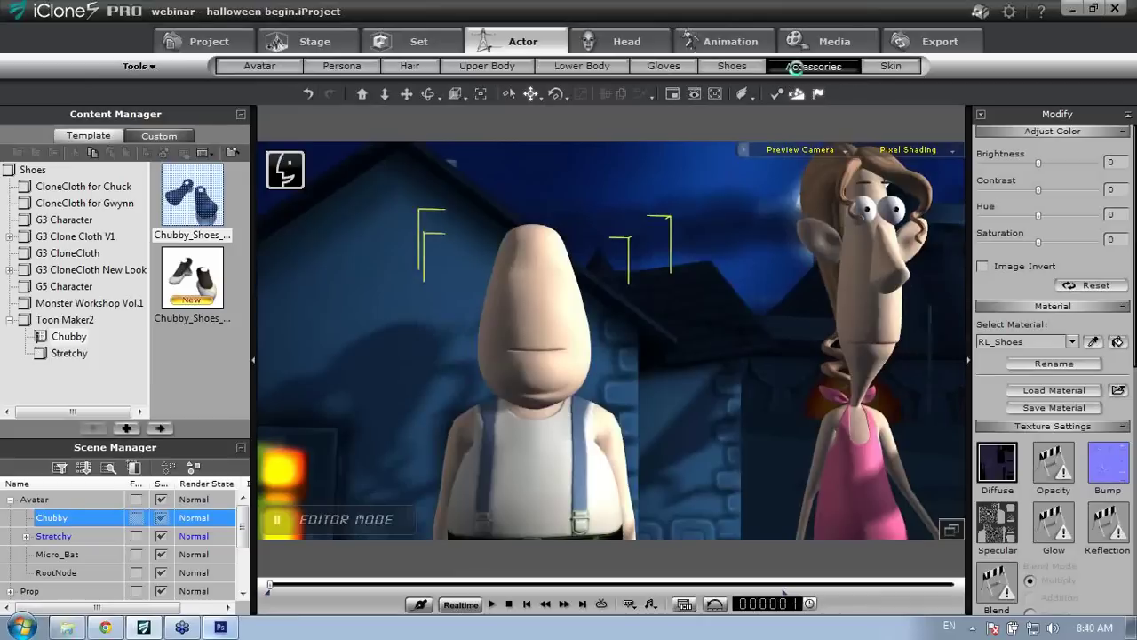
double_click(210, 269)
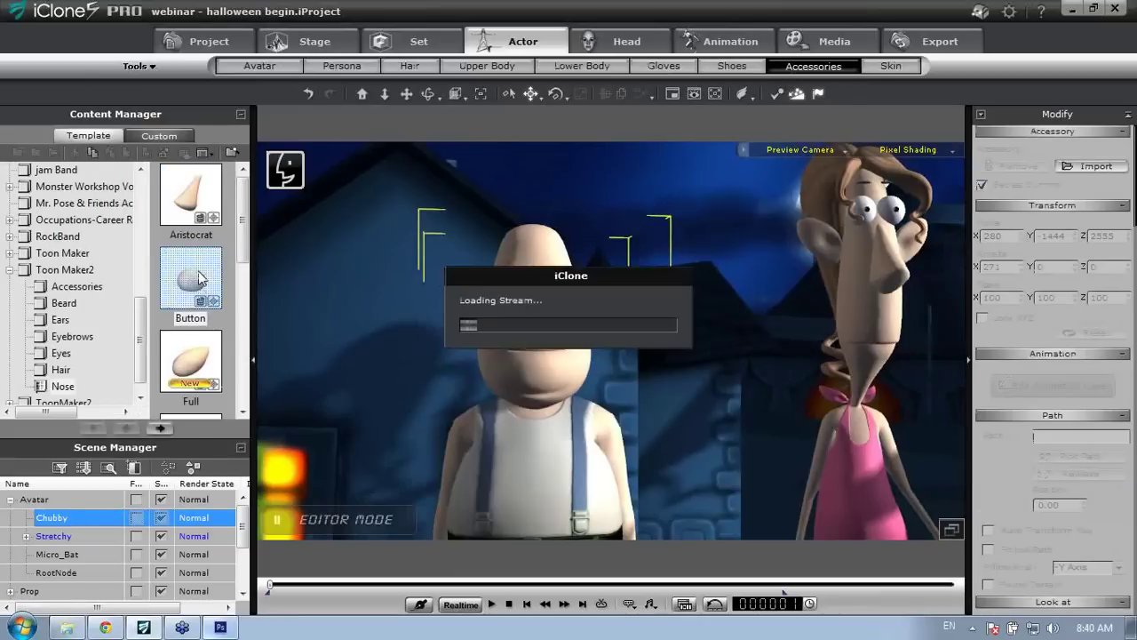
click(60, 320)
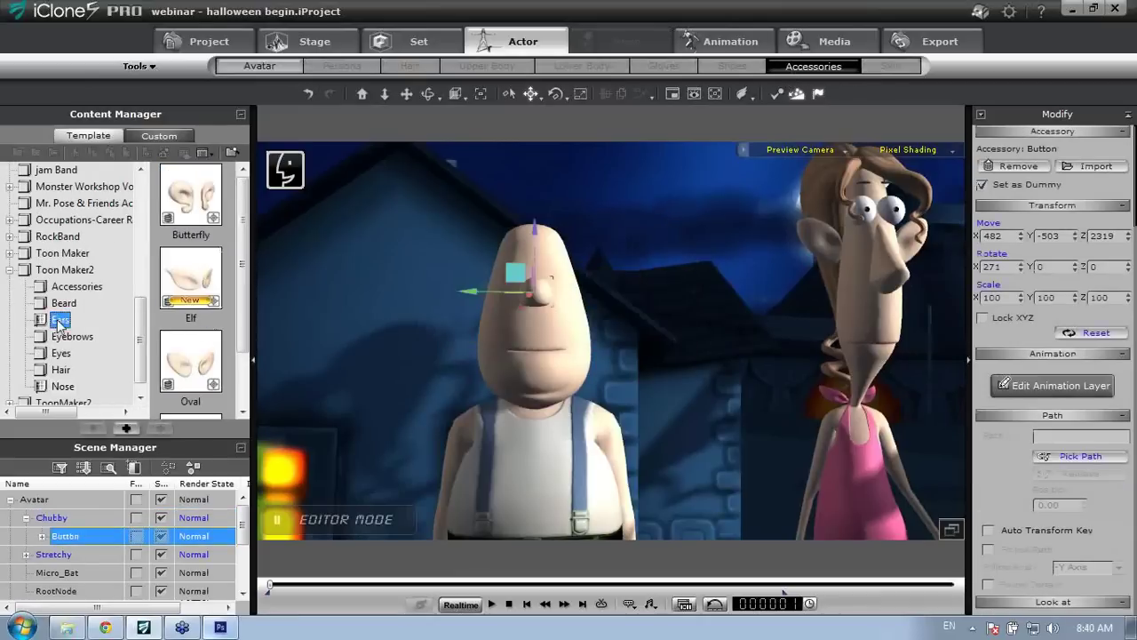
double_click(189, 197)
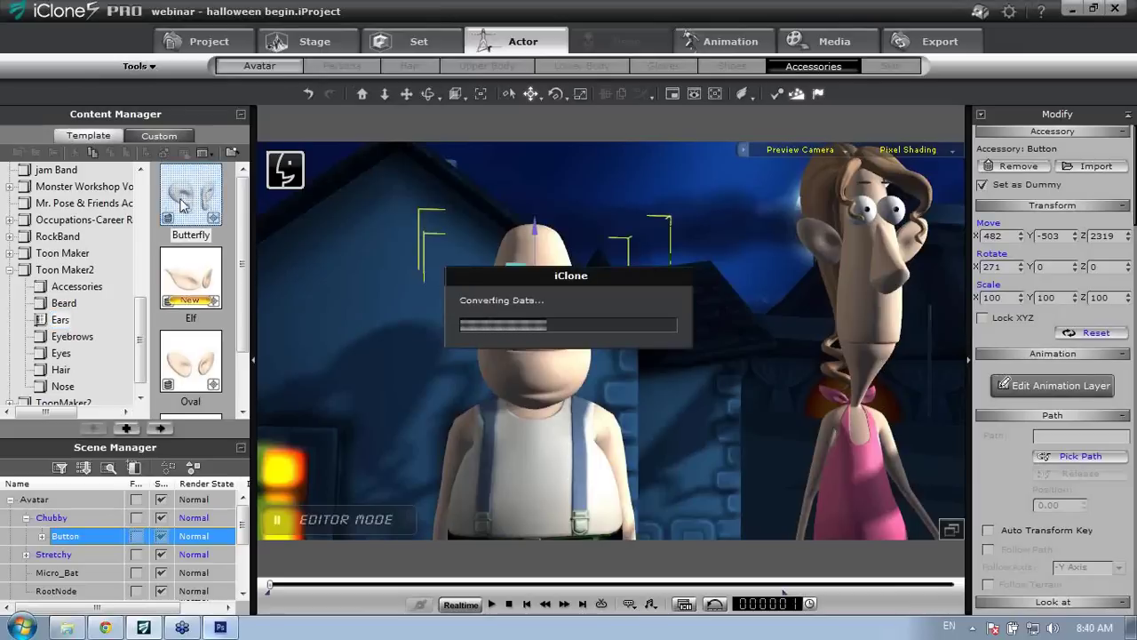
Add the Drops eyebrows and the Partial eyes from the Toon Maker2 accessories to Chubby's face
click(72, 336)
double_click(194, 198)
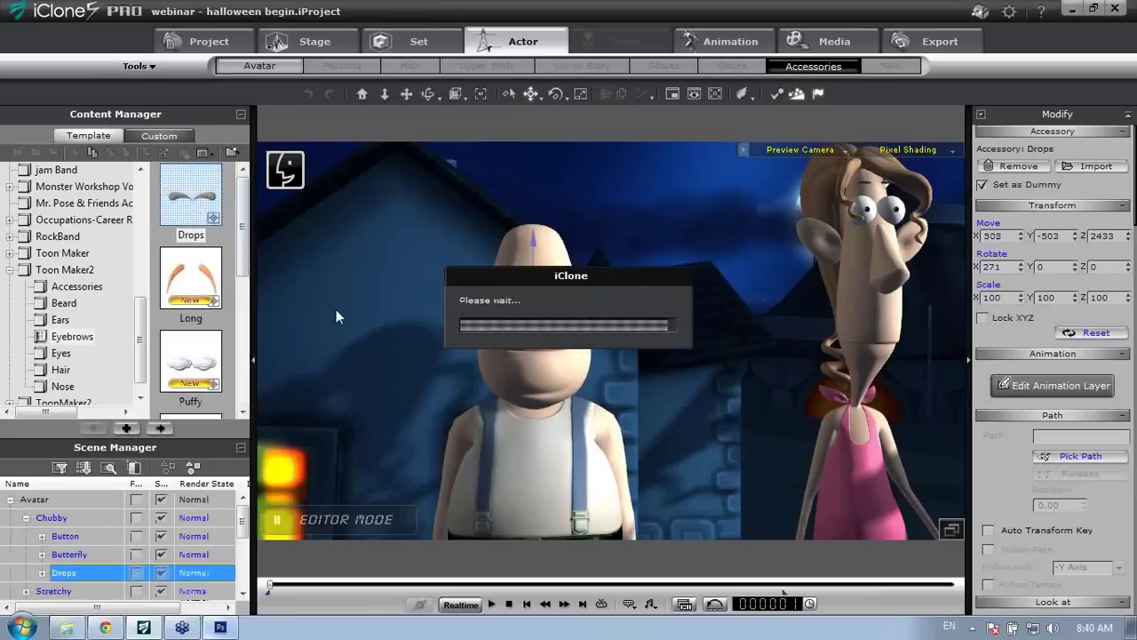
click(58, 353)
double_click(199, 351)
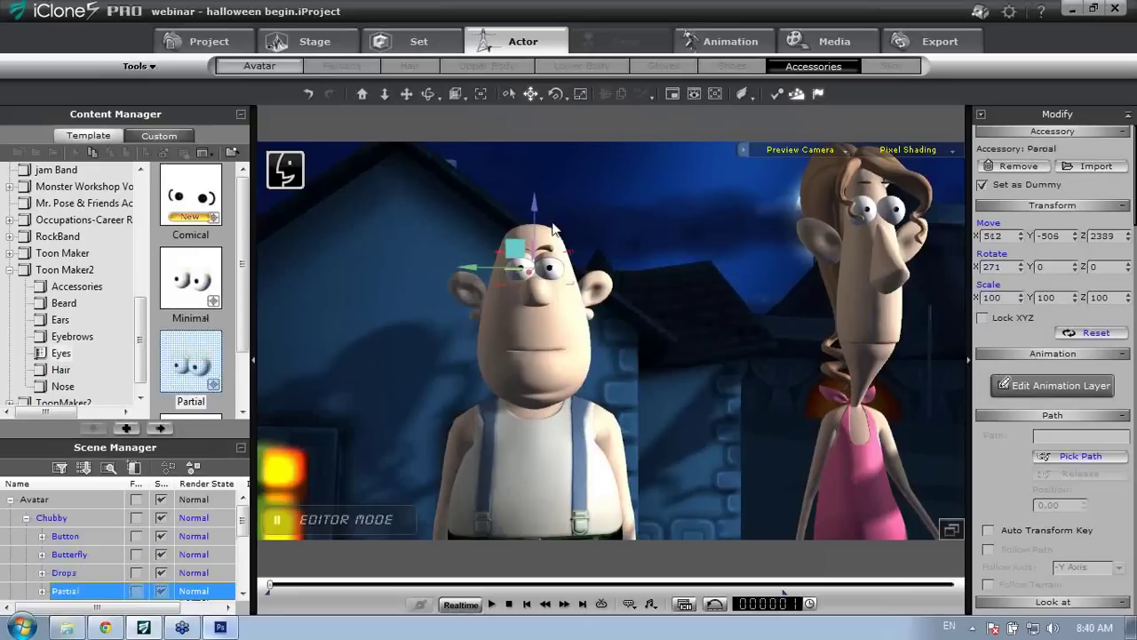
Scale Chubby's Drops eyebrows uniformly to 145 and raise them above the eyes to a Z position of 2461
click(75, 574)
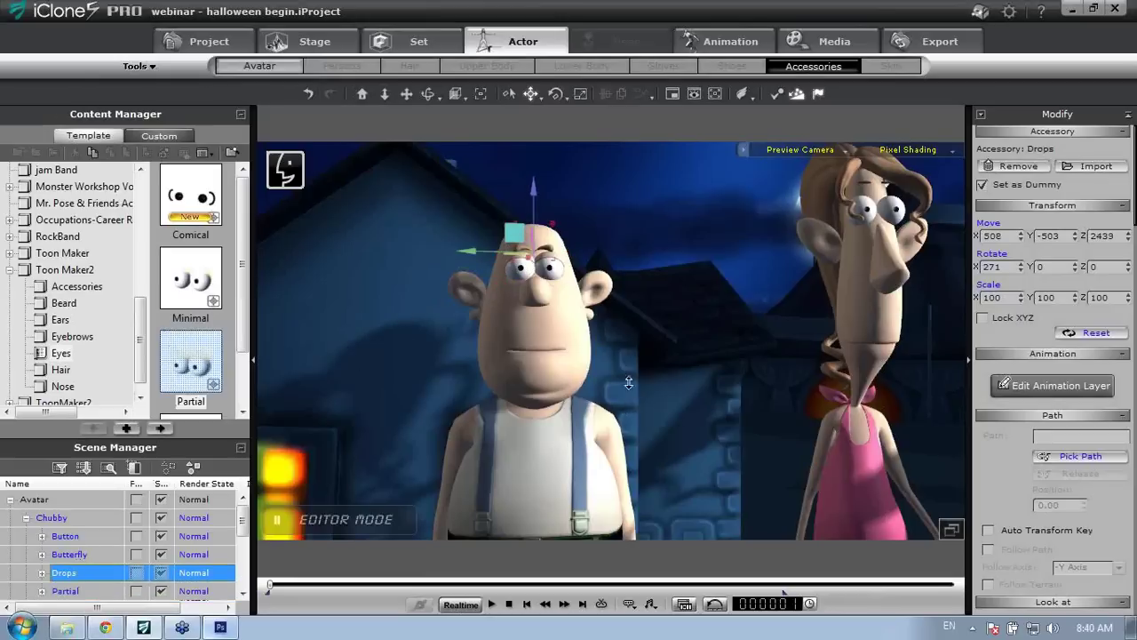
drag(628, 382, 690, 519)
key(r)
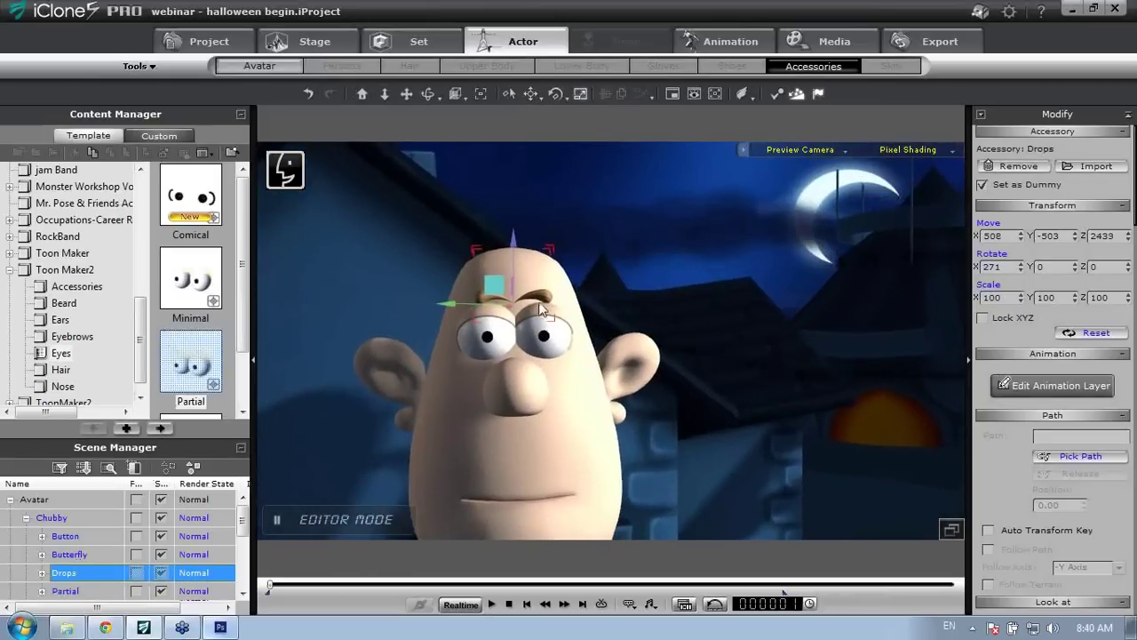
drag(514, 299, 594, 237)
key(w)
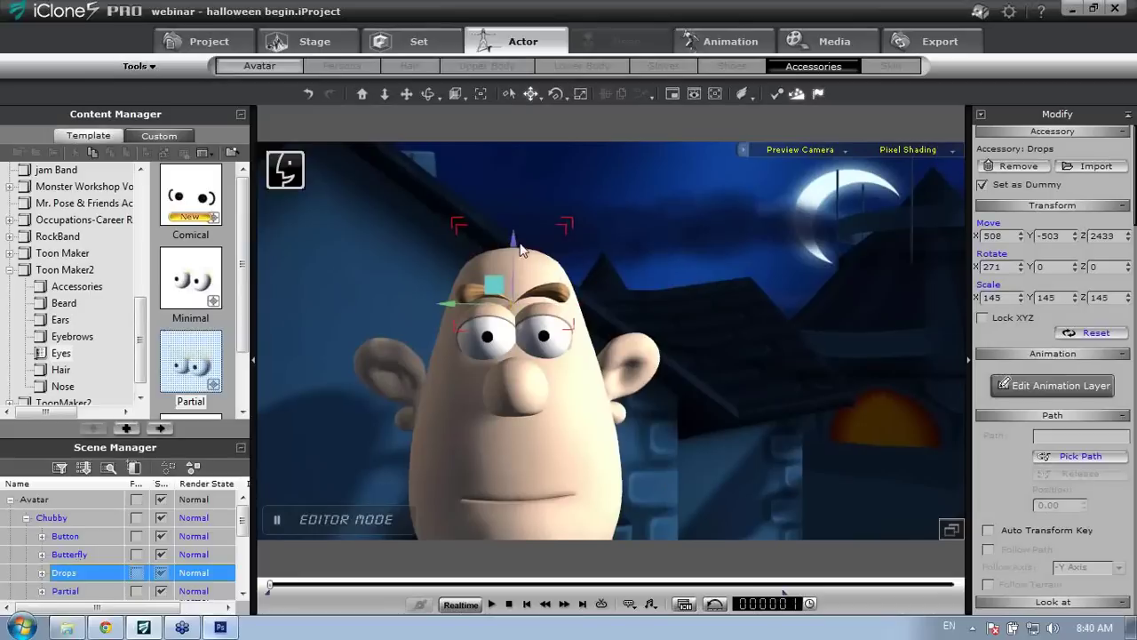
drag(515, 238, 520, 219)
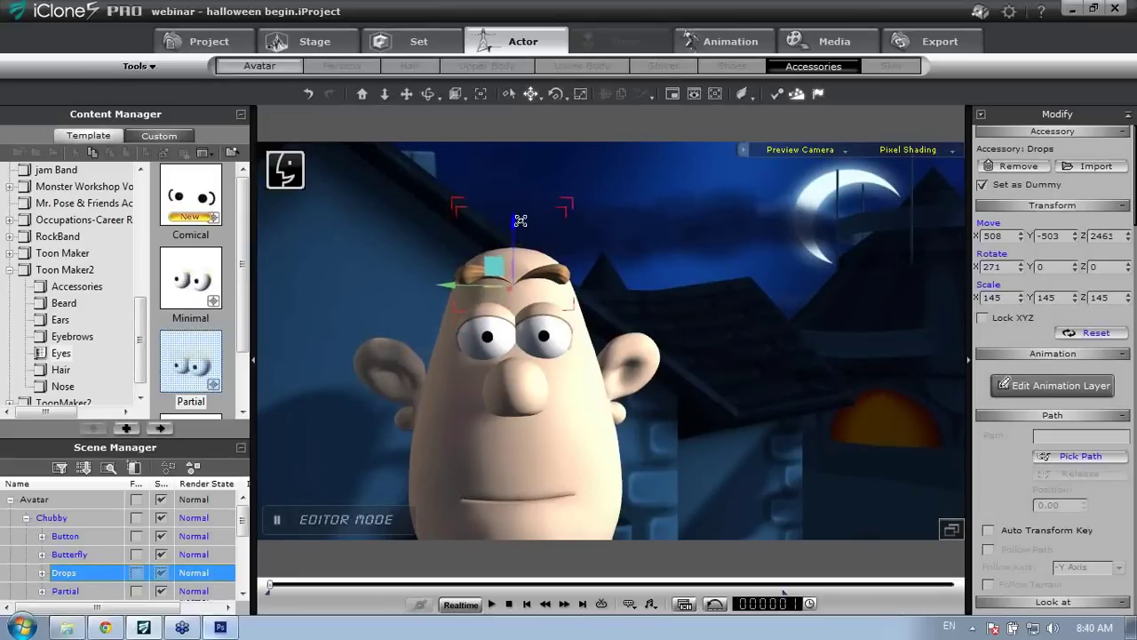
Show the Hair collection of the Toon Maker accessories and find the Hair_M02 style
scroll(524, 384, down, 6)
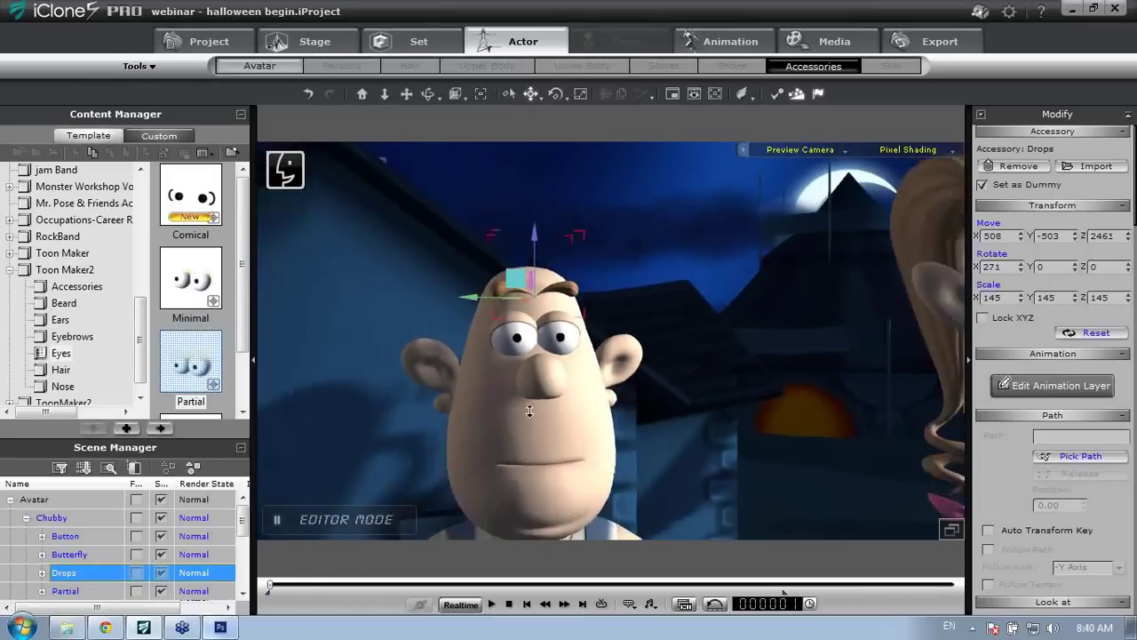
right_drag(535, 370, 340, 247)
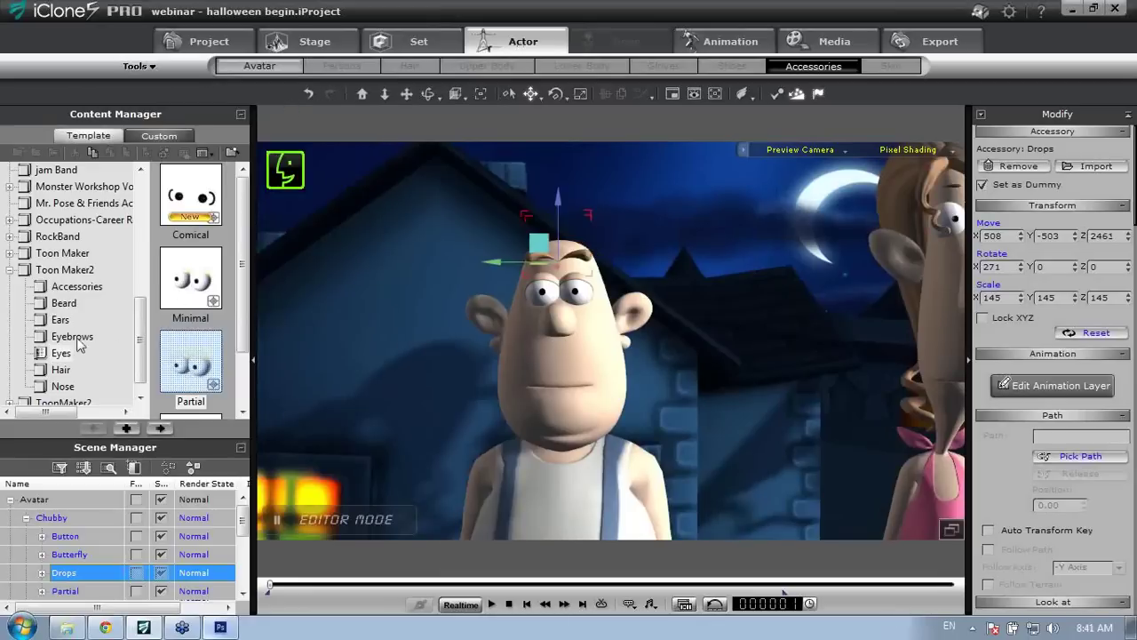
click(36, 254)
click(11, 254)
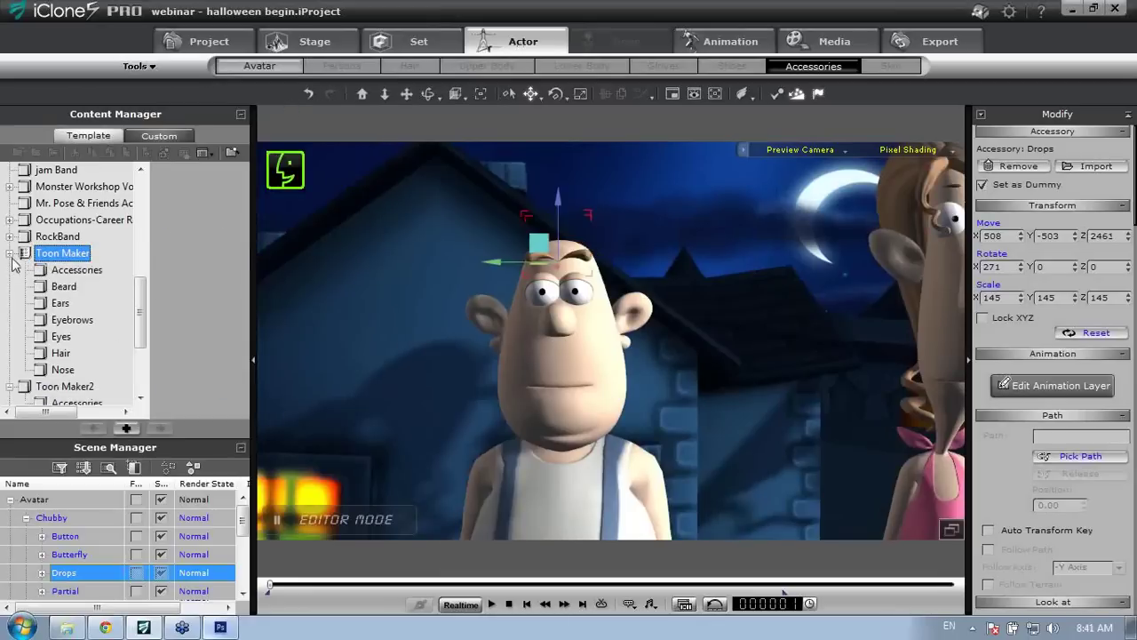
click(75, 271)
click(68, 285)
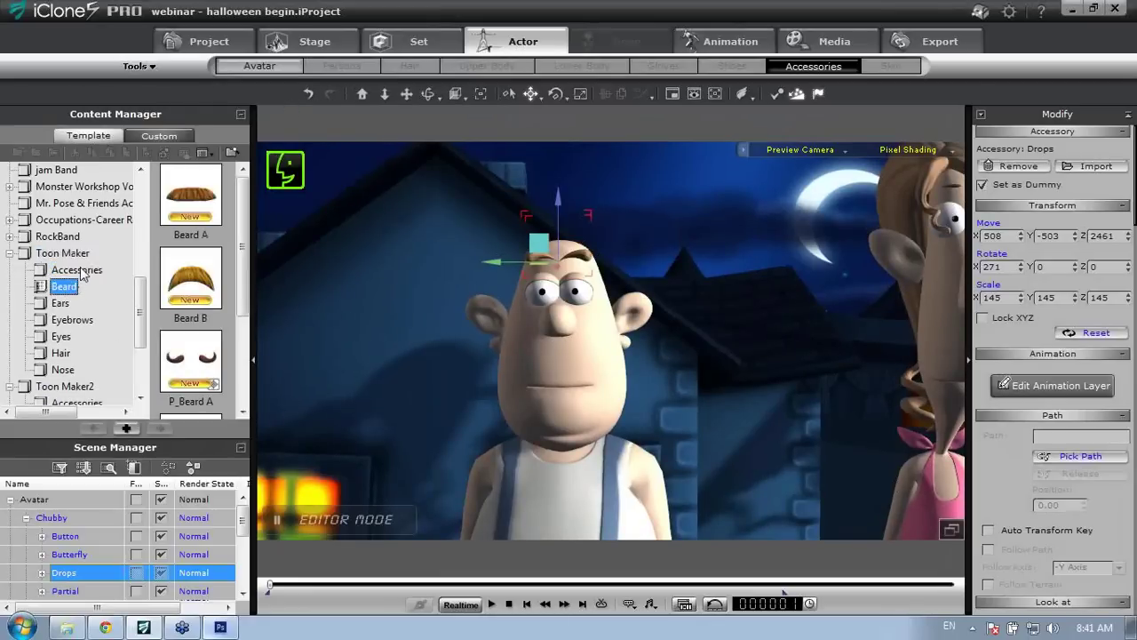
click(81, 269)
click(61, 353)
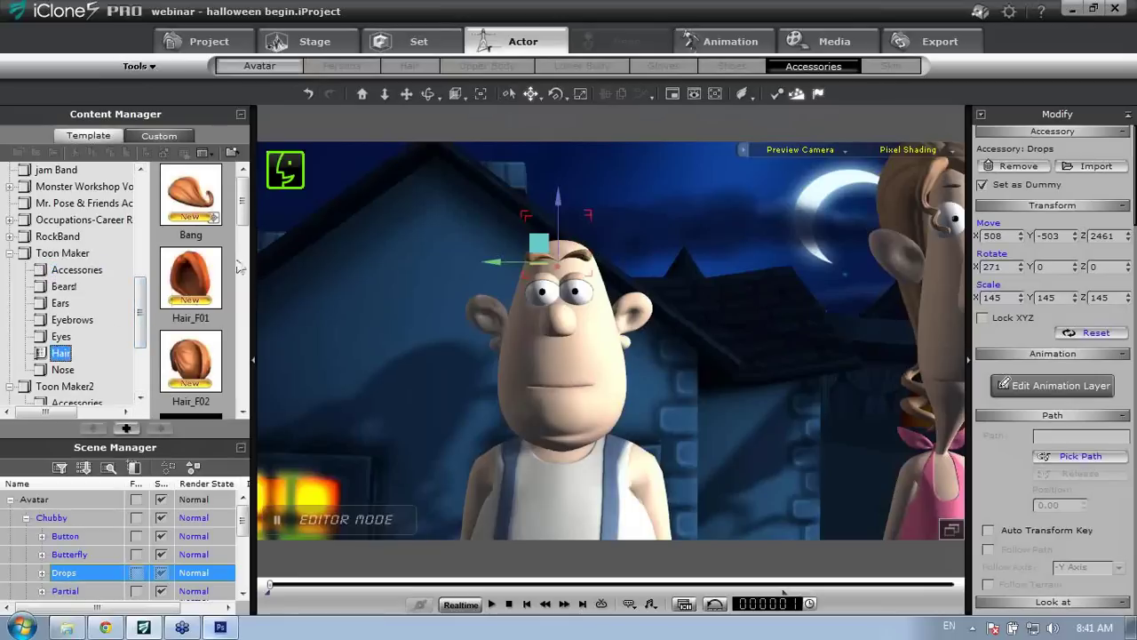
scroll(239, 213, down, 4)
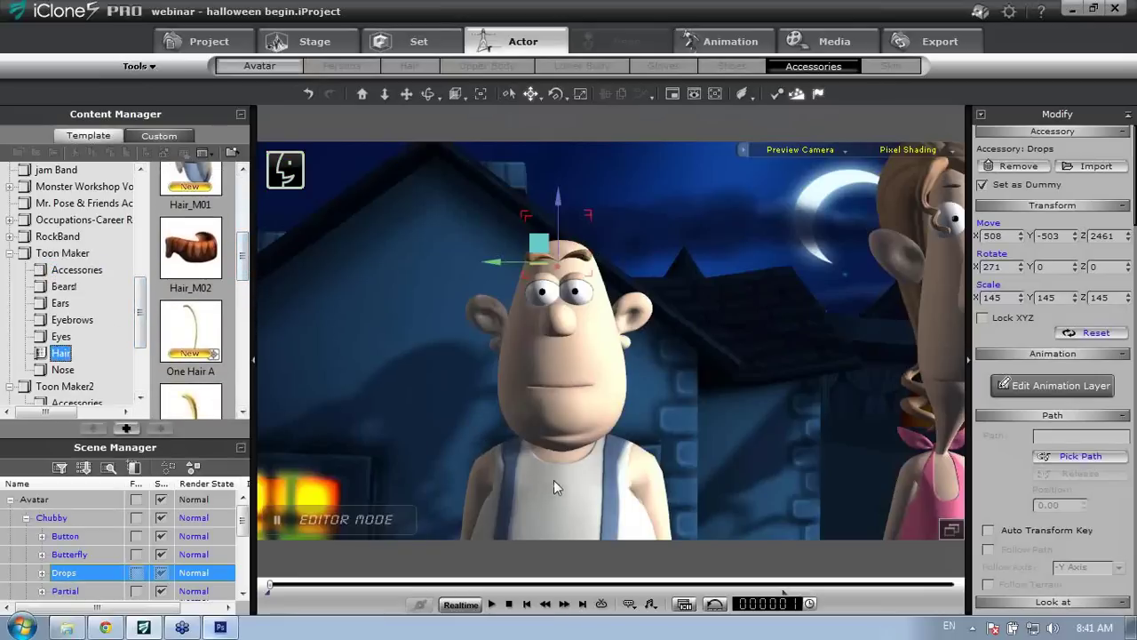
Select the Chubby avatar and add the Hair_M02 hairpiece to it
right_drag(549, 462, 263, 304)
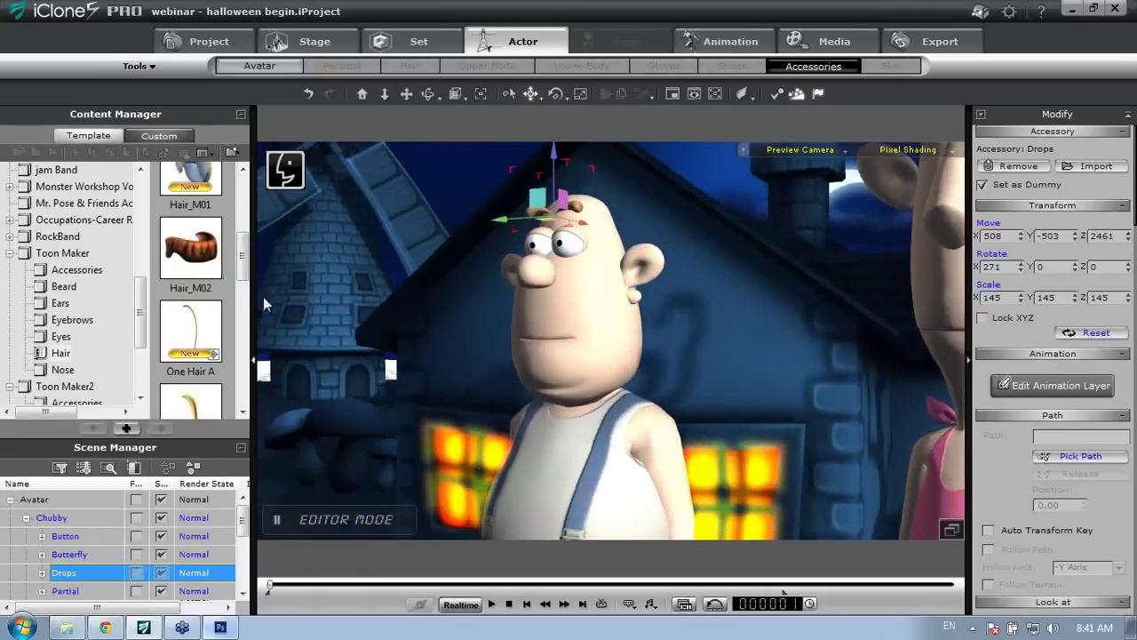
click(531, 450)
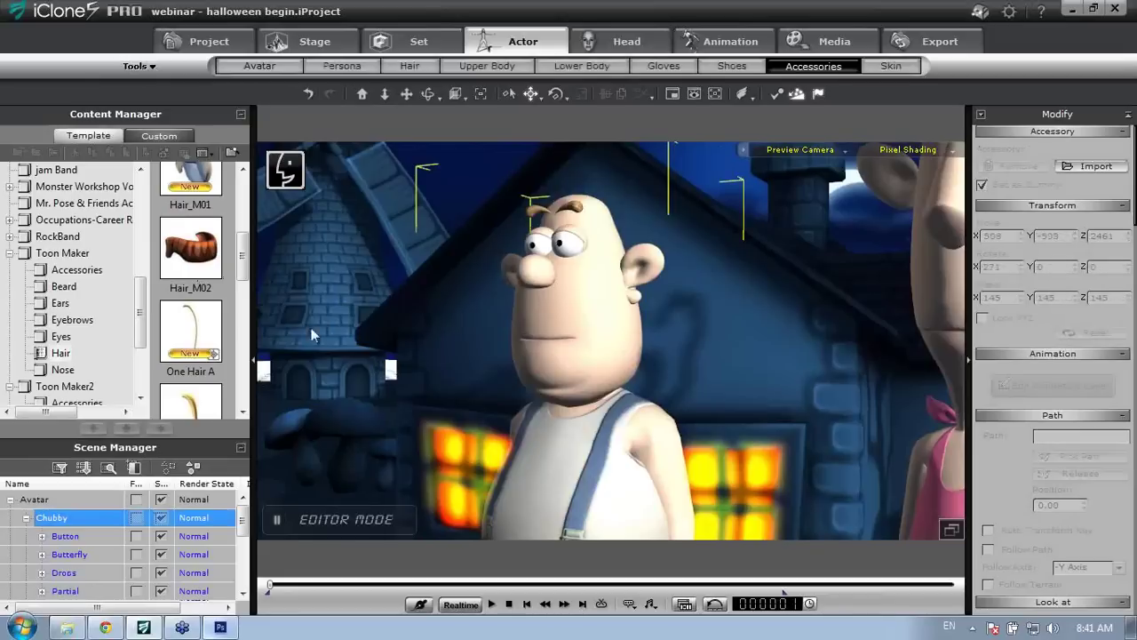
click(190, 257)
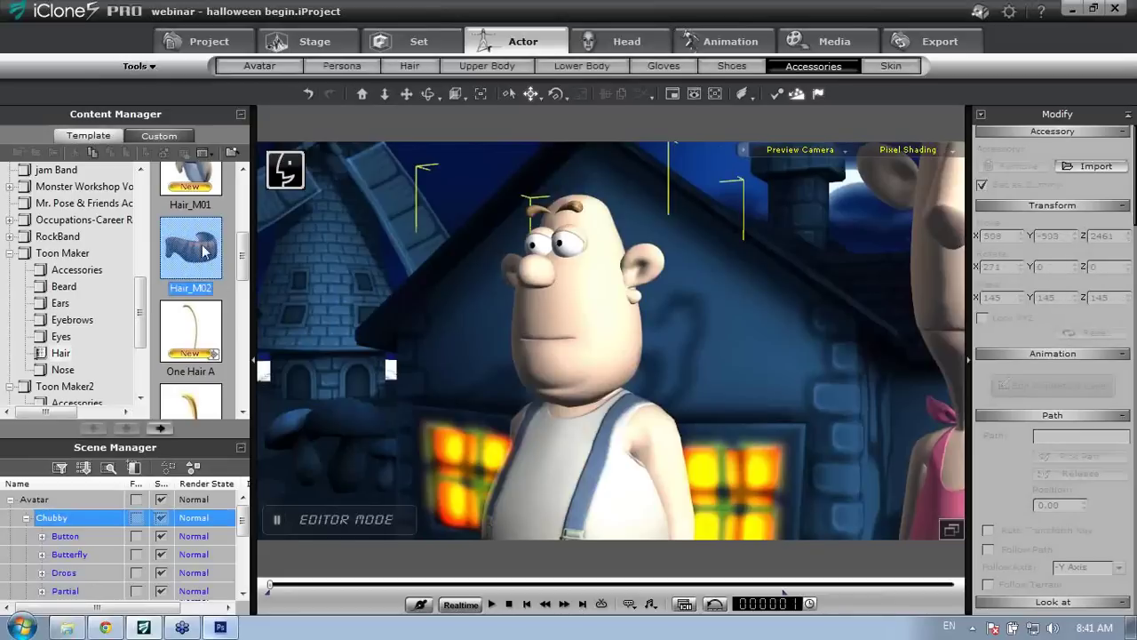
double_click(204, 252)
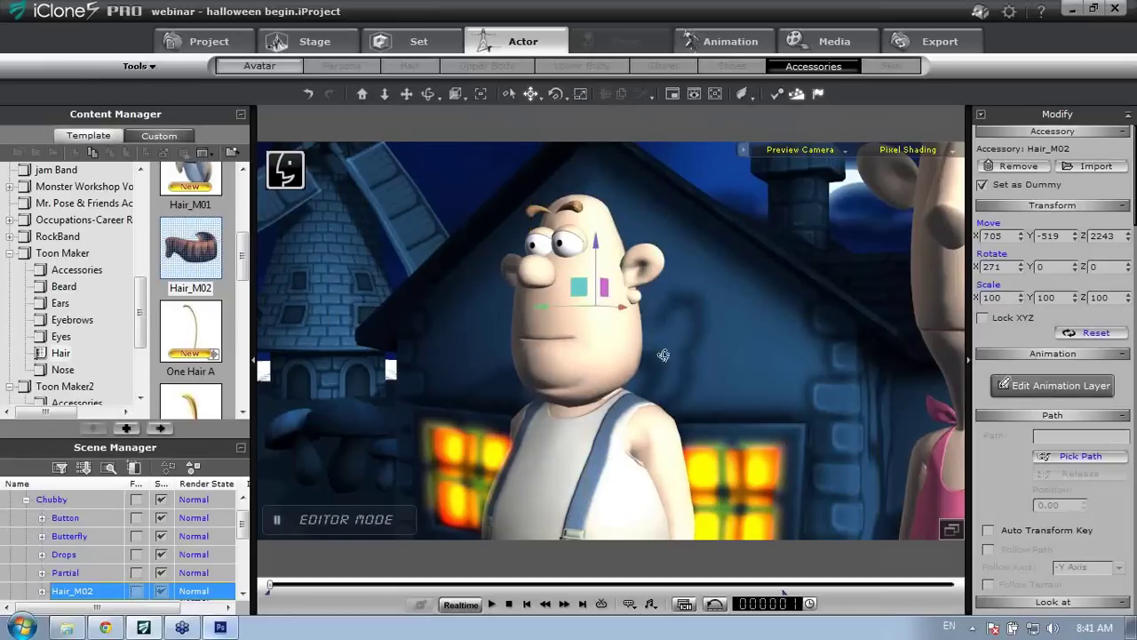
Raise the Hair_M02 hairpiece on Chubby's head to a Z position of 2426 and shift it to X 682
right_drag(663, 356, 269, 396)
right_drag(620, 376, 589, 312)
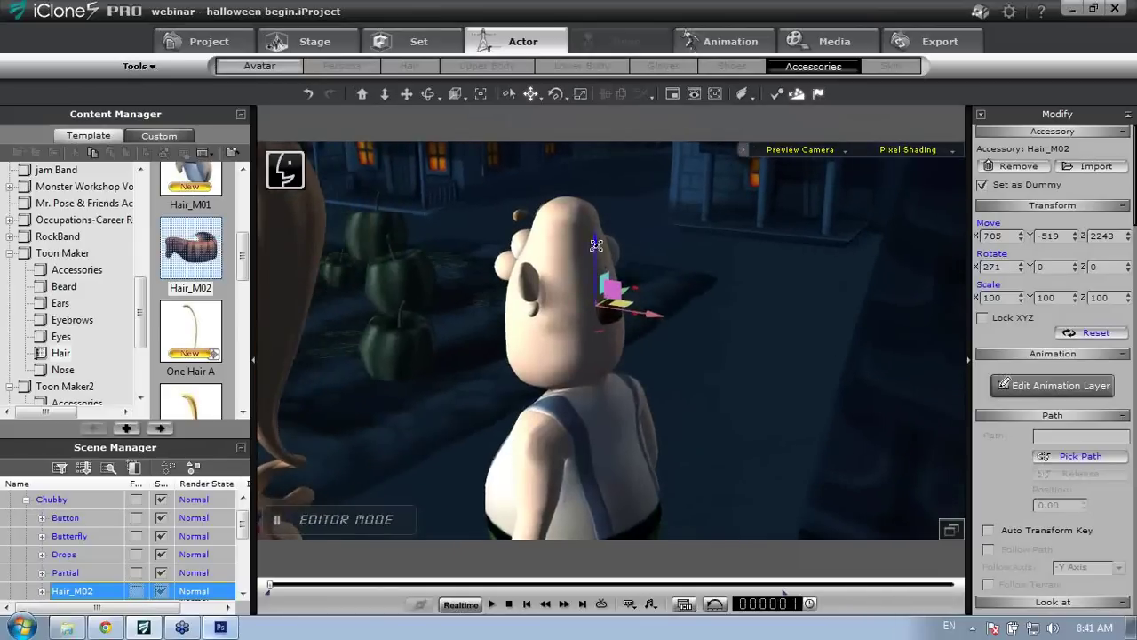
drag(597, 245, 598, 178)
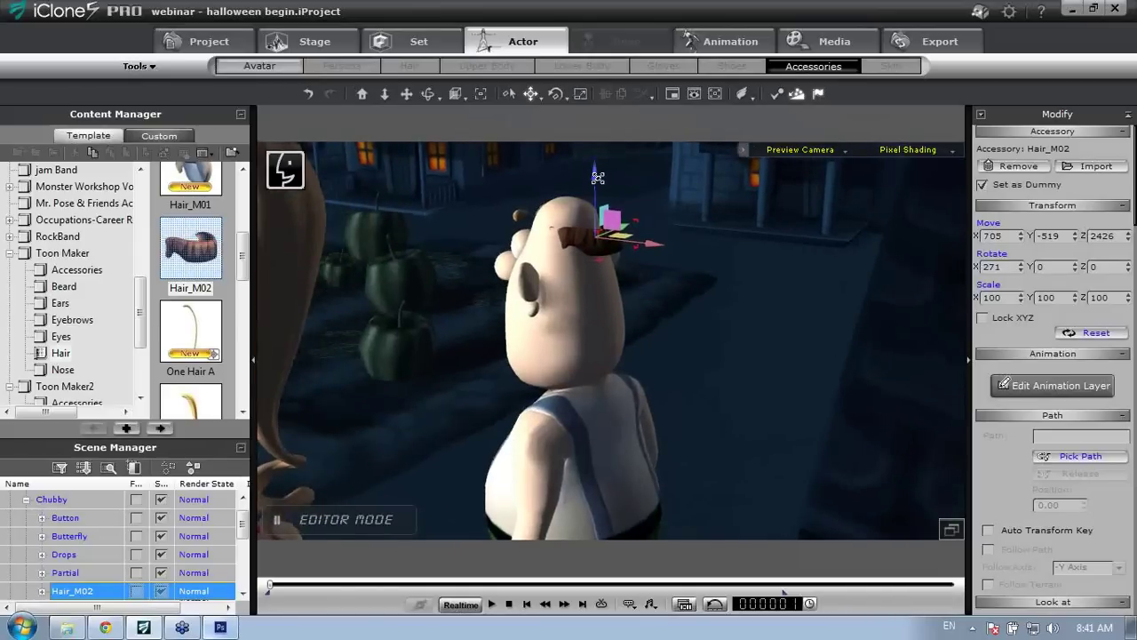
right_drag(596, 293, 841, 327)
mouse_move(622, 225)
mouse_down()
mouse_move(610, 232)
mouse_move(619, 230)
mouse_up()
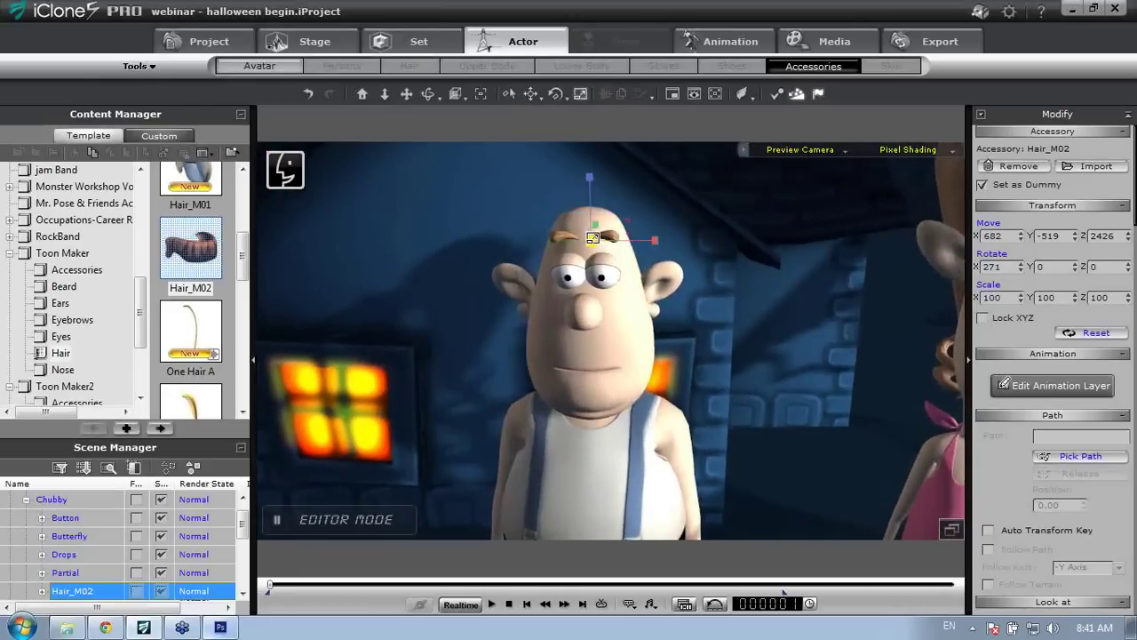
Scale the Dummy_S part inside Hair_M02 uniformly to 157 instead of scaling the parent hairpiece
drag(609, 228, 632, 186)
click(307, 93)
scroll(242, 534, down, 3)
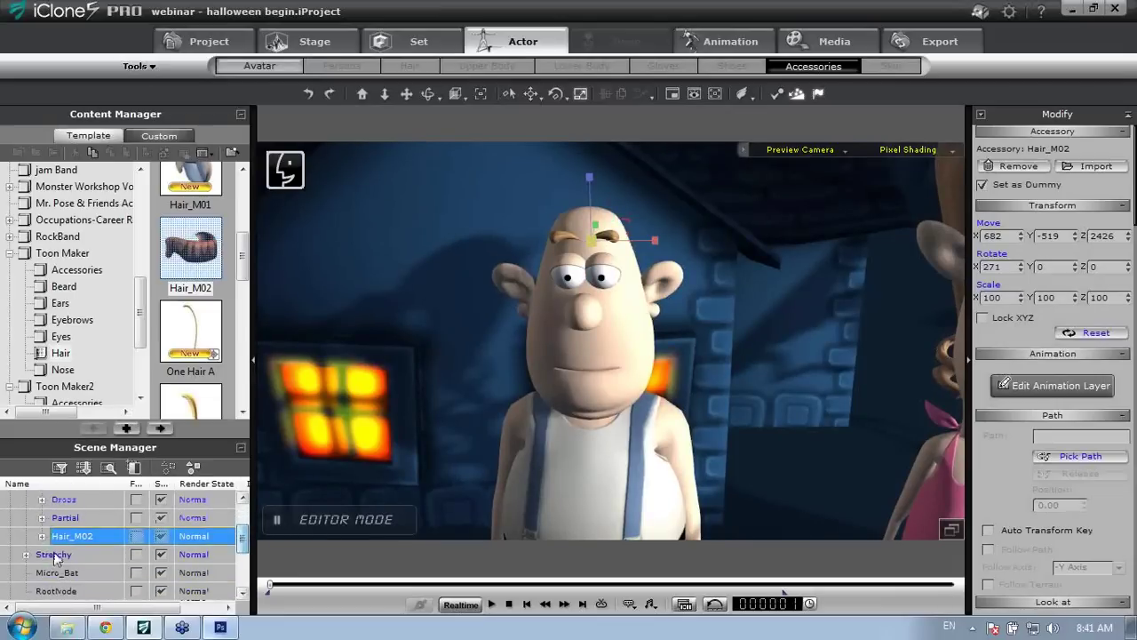
click(43, 537)
click(133, 552)
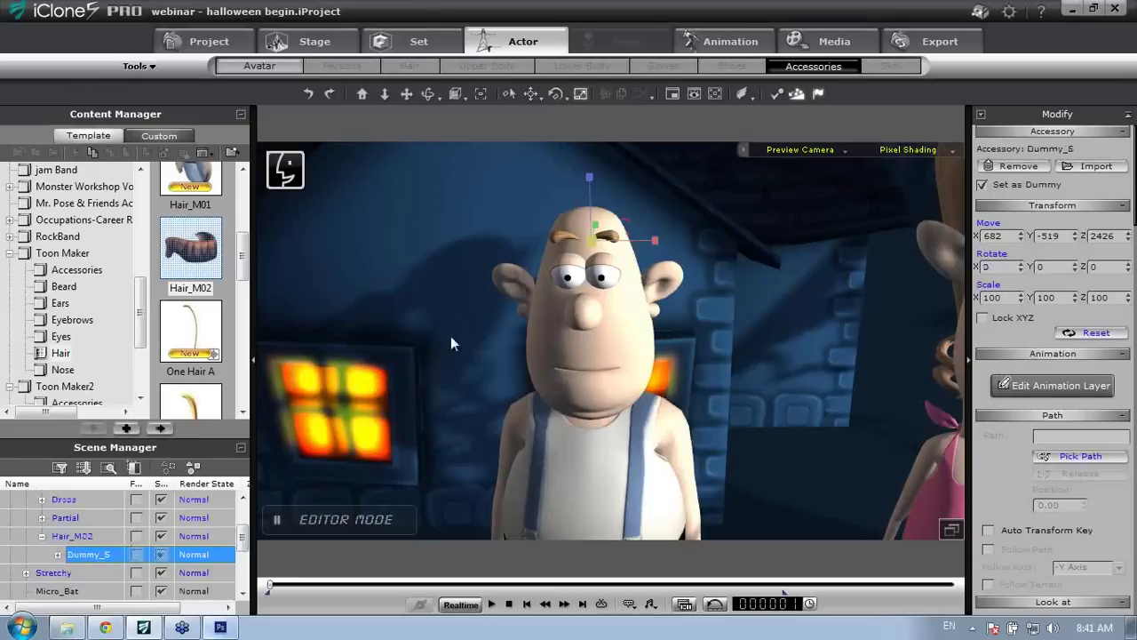
drag(607, 226, 662, 167)
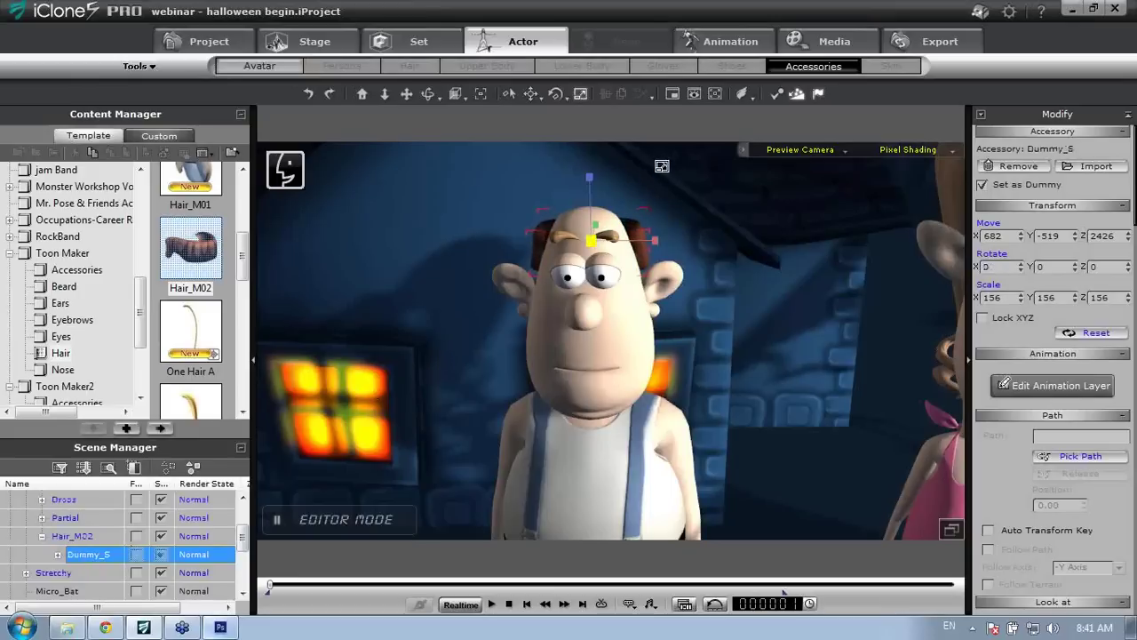
Fit the Dummy_S hair around Chubby's head above the ears, at X 639 and Z 2385
alt+right_drag(610, 334, 533, 315)
scroll(533, 315, up, 3)
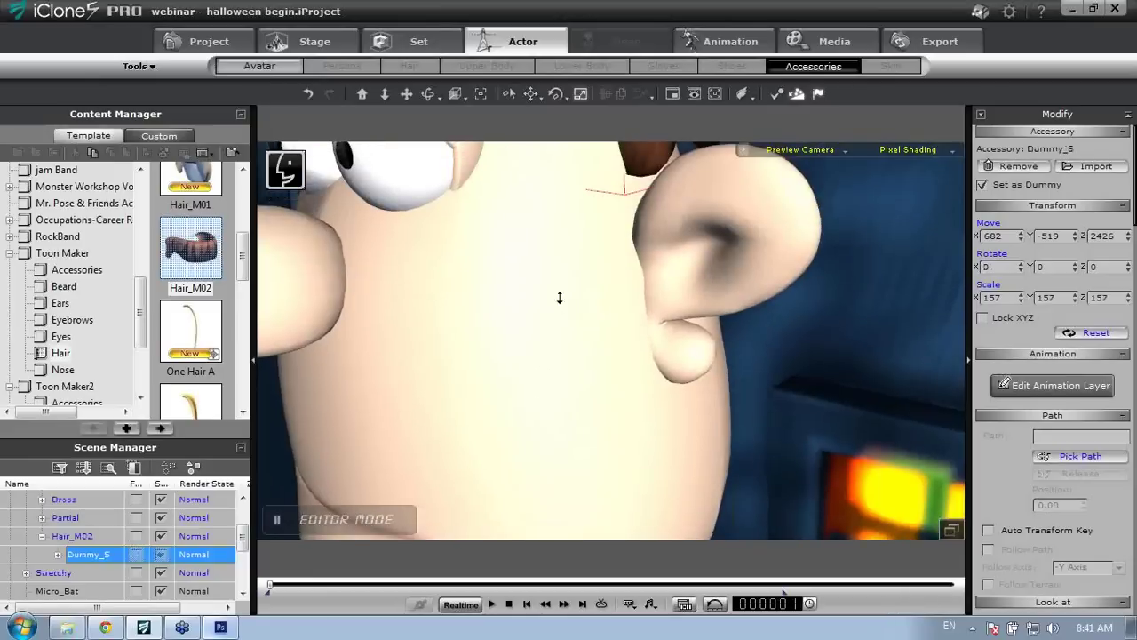
alt+drag(559, 297, 573, 449)
alt+right_drag(626, 376, 447, 397)
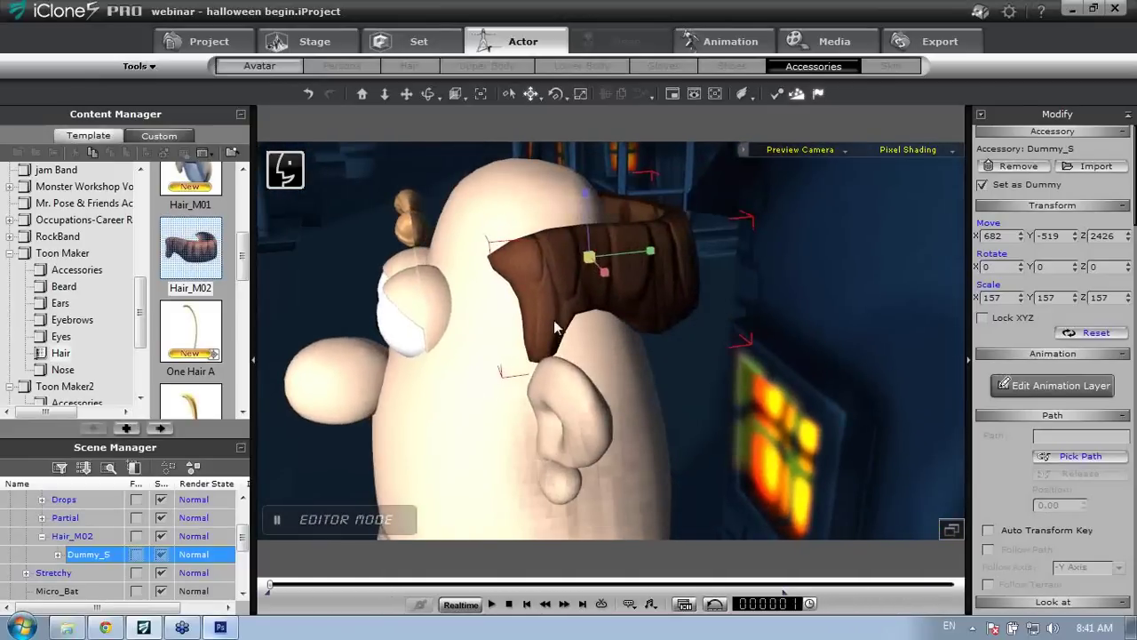
drag(635, 253, 597, 256)
drag(545, 196, 546, 240)
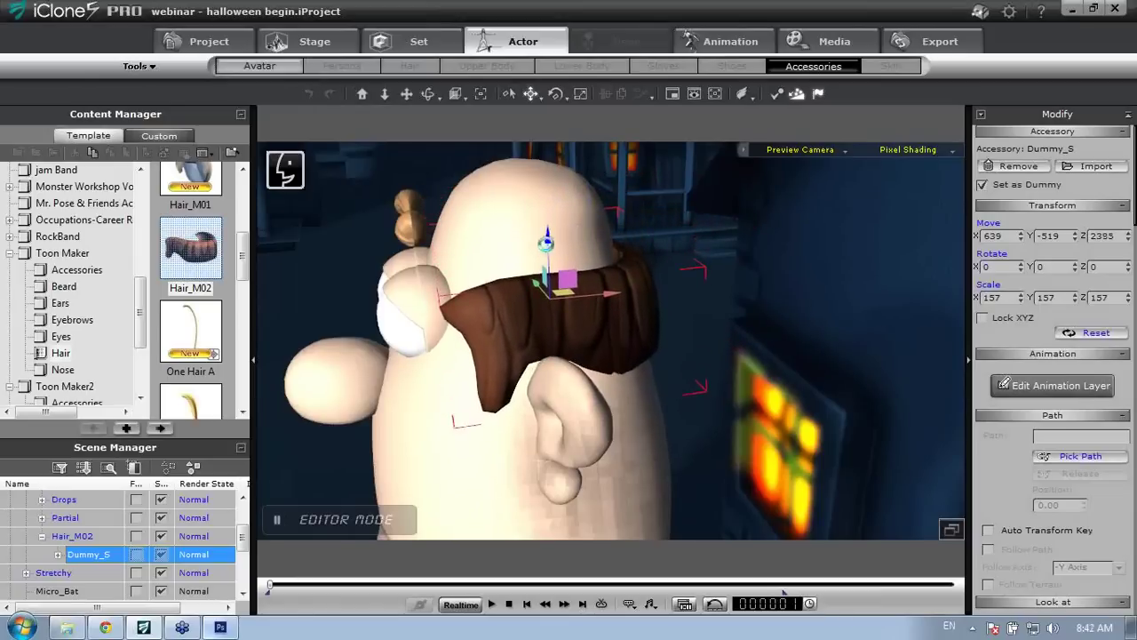
middle_drag(491, 406, 875, 373)
middle_drag(578, 389, 607, 382)
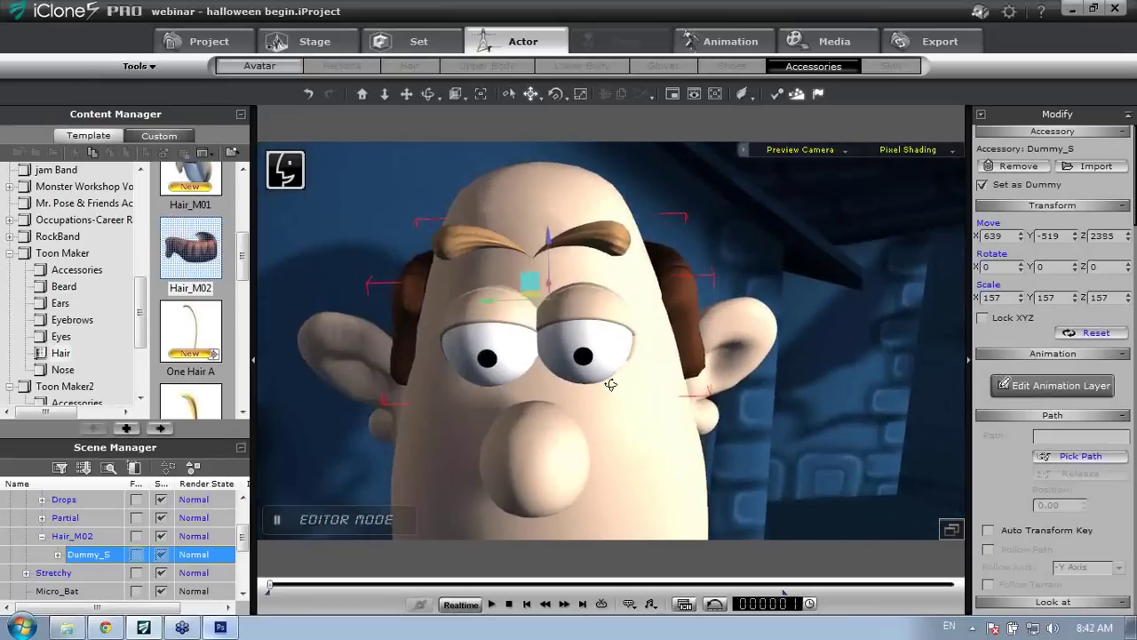
Select the Stretchy avatar, open Motion Puppet for it and choose the female 02_Basic Walk motion
scroll(613, 409, down, 4)
right_drag(616, 419, 678, 396)
scroll(678, 397, down, 3)
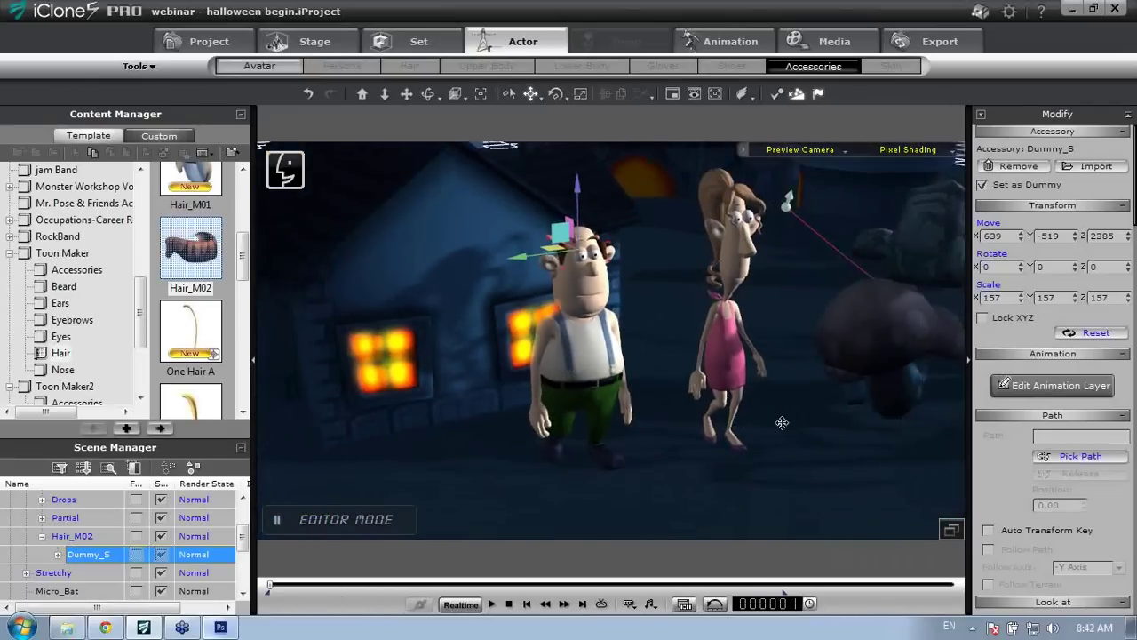
middle_drag(782, 422, 660, 393)
click(599, 310)
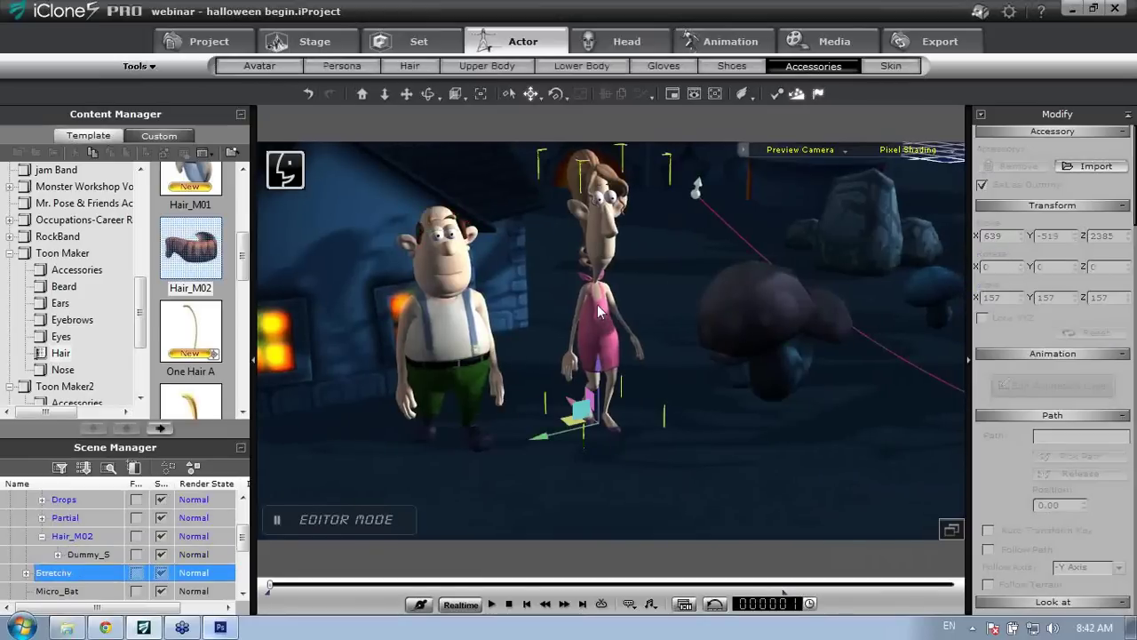
click(731, 41)
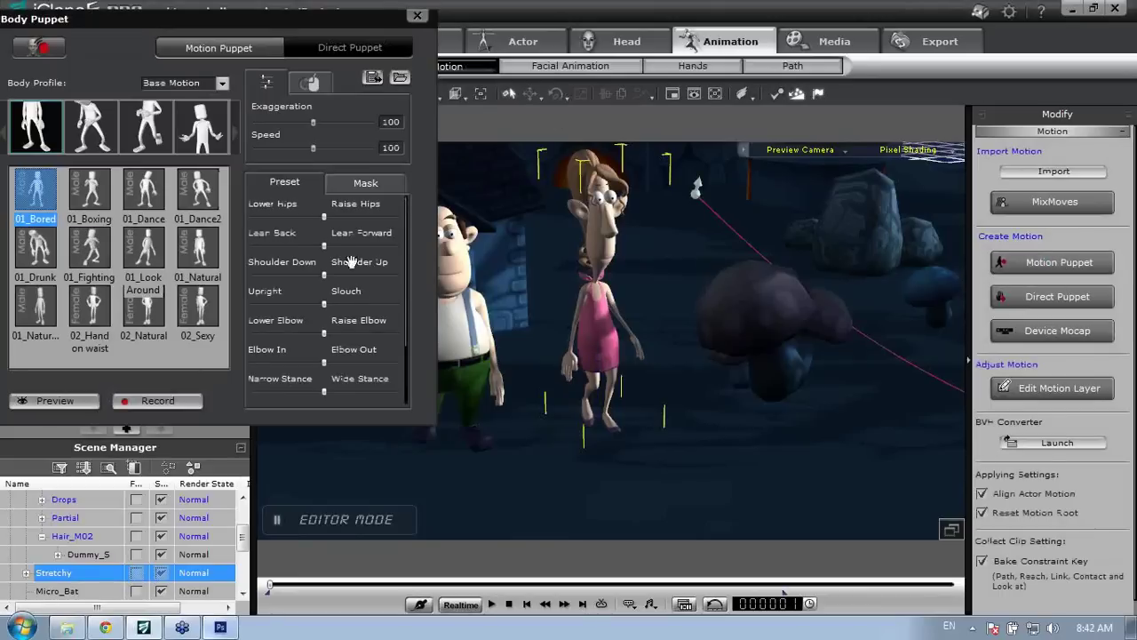
click(151, 134)
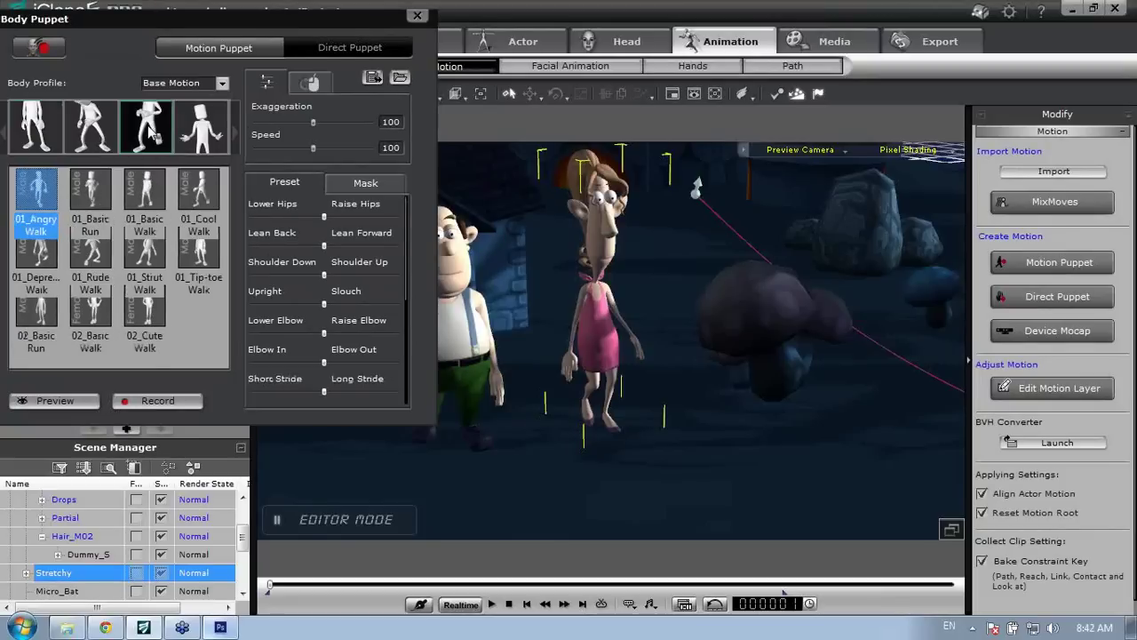
click(94, 315)
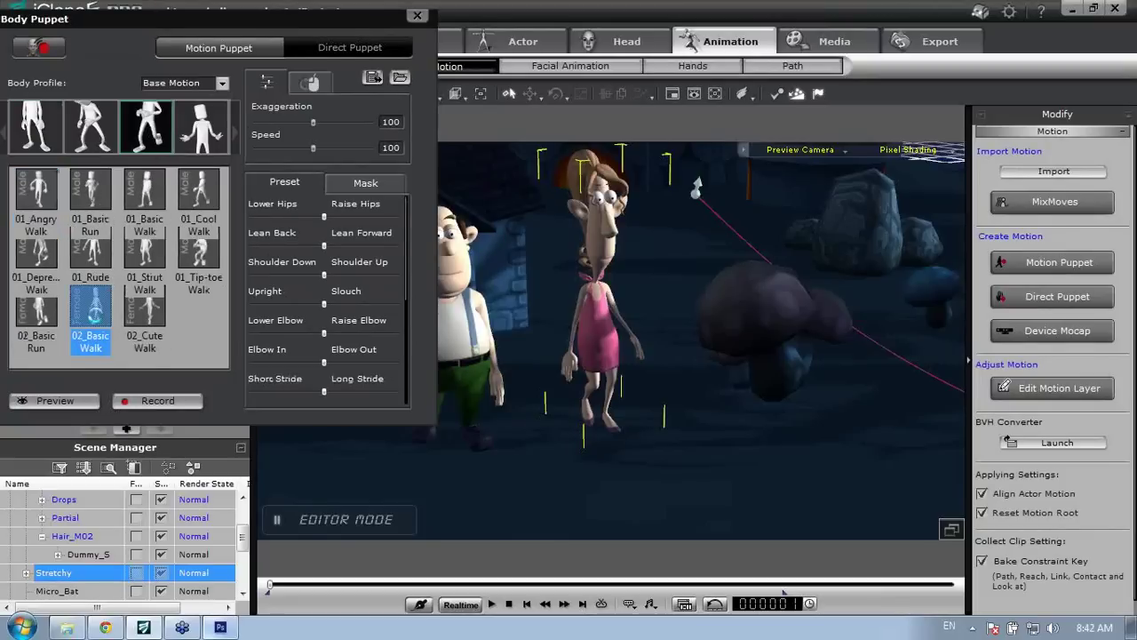
Record the walk on Stretchy through frame 1351, return to the first frame and close Body Puppet
click(143, 401)
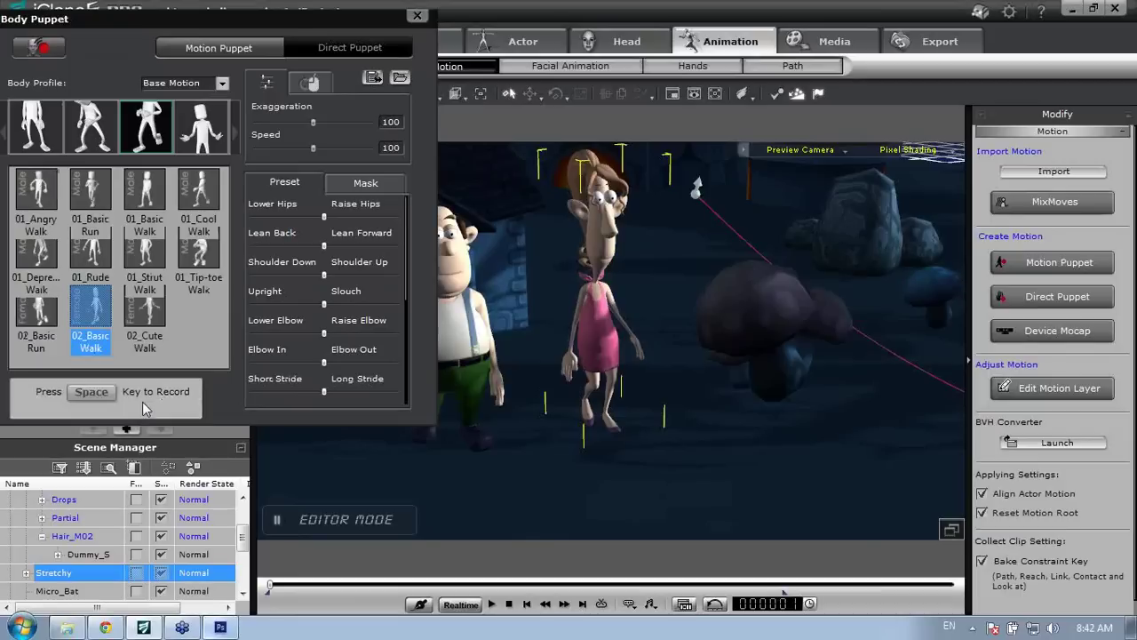
key(space)
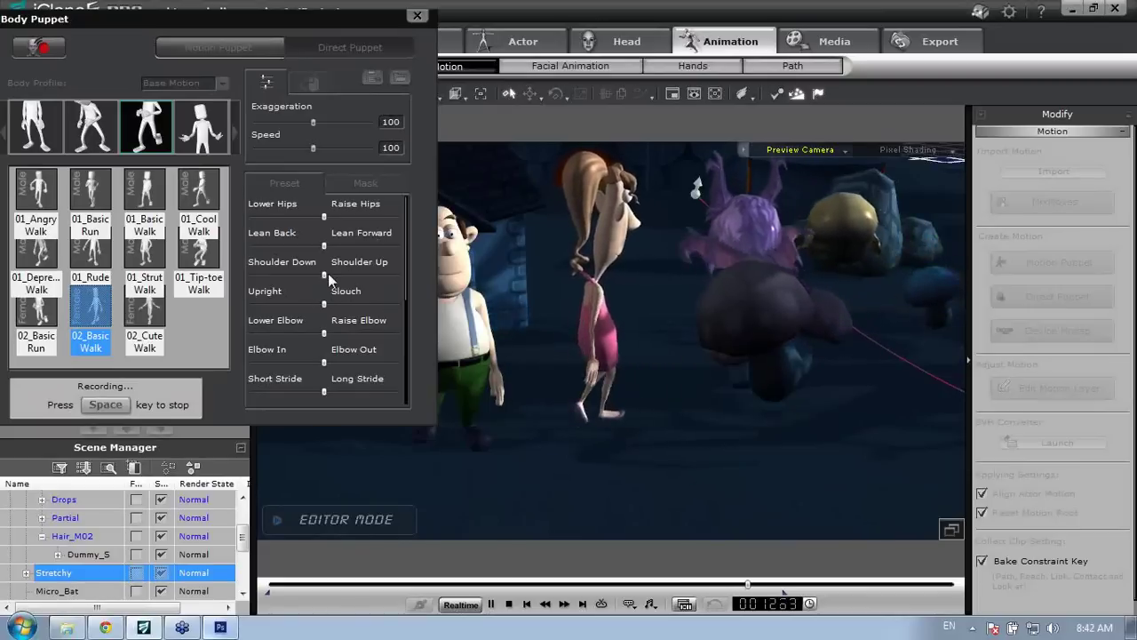
key(space)
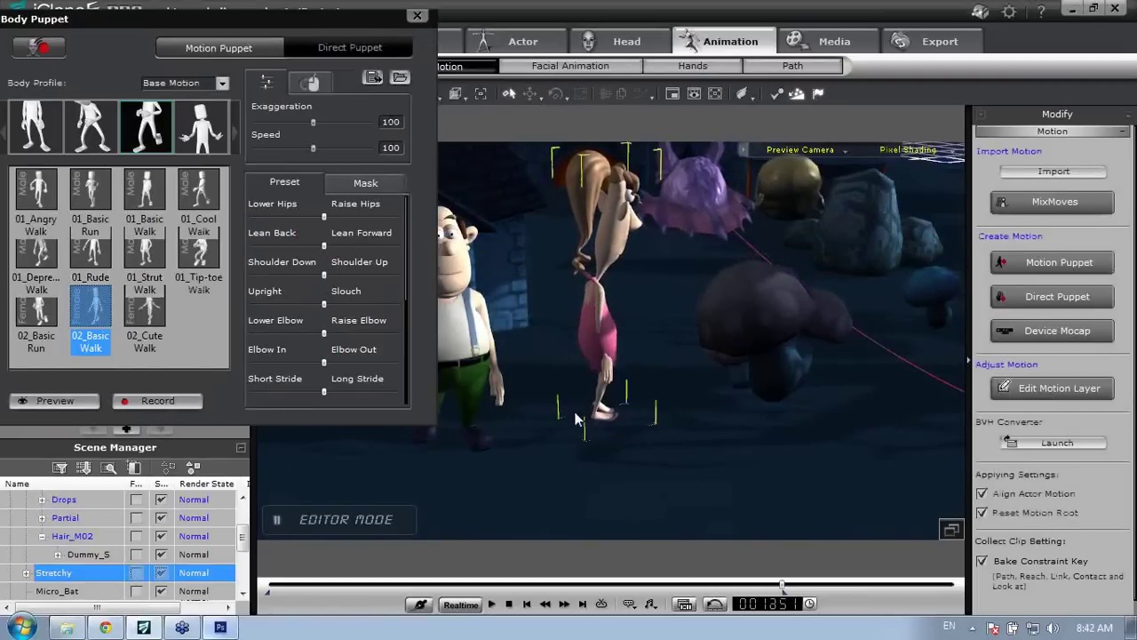
click(509, 605)
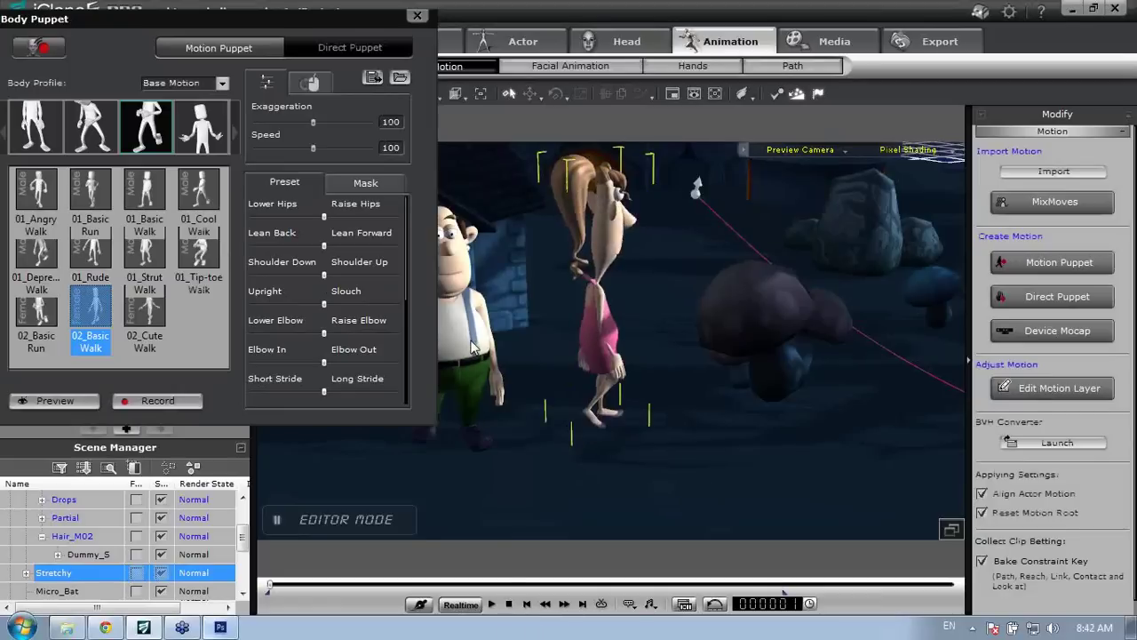
click(416, 16)
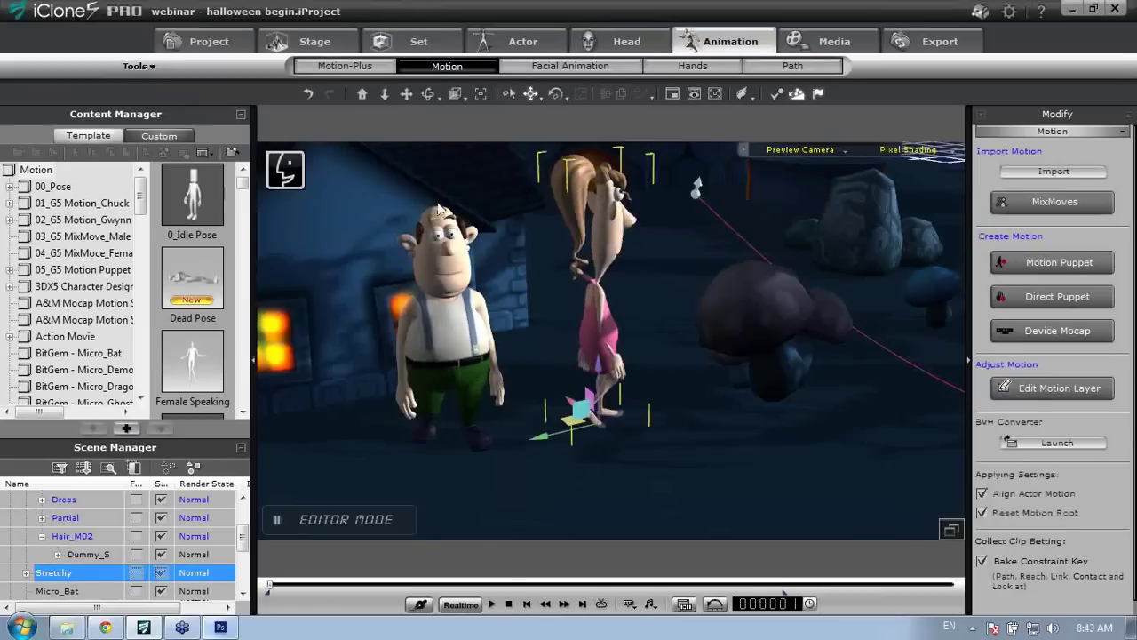
Record the male 01_Basic Walk puppet motion on Chubby through frame 1351, then return to the first frame and close Body Puppet
click(449, 265)
click(1057, 262)
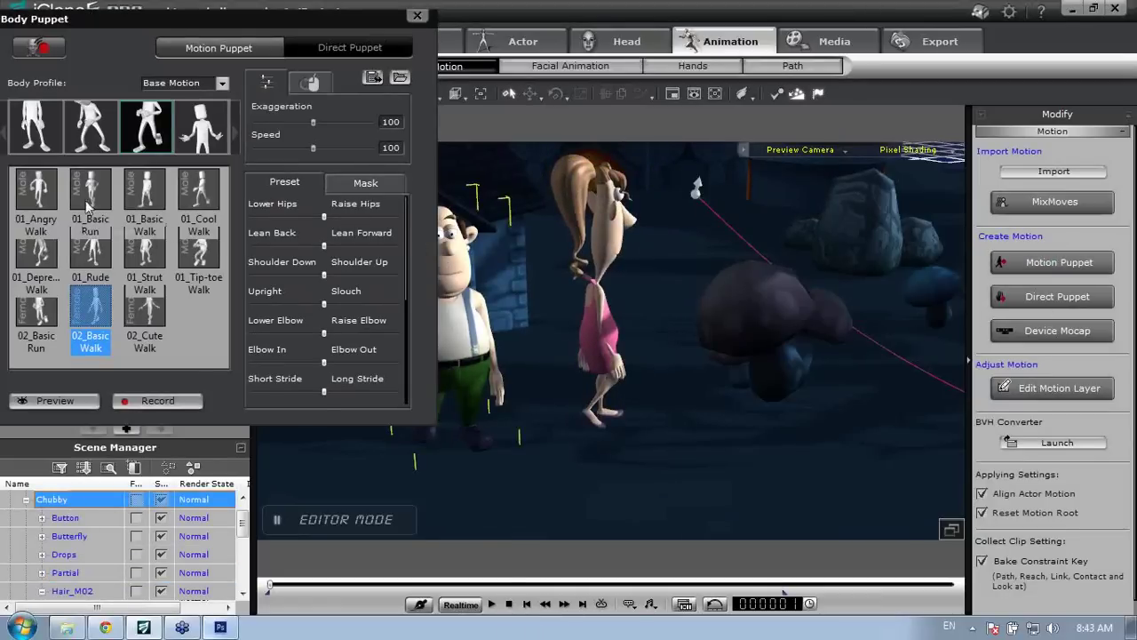
click(142, 189)
click(153, 401)
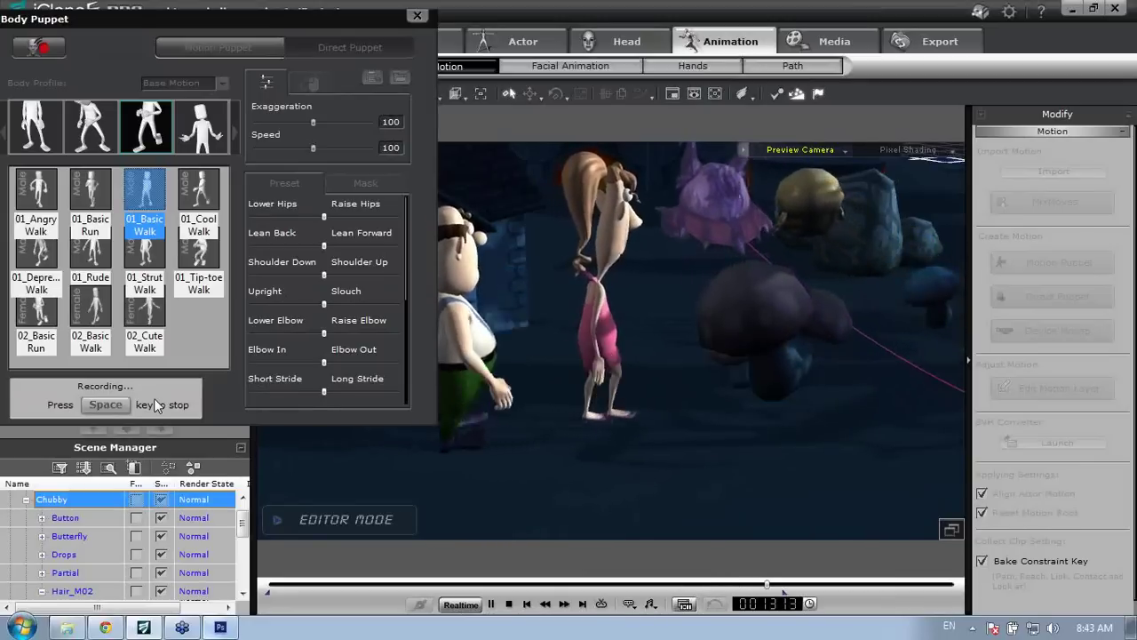
key(space)
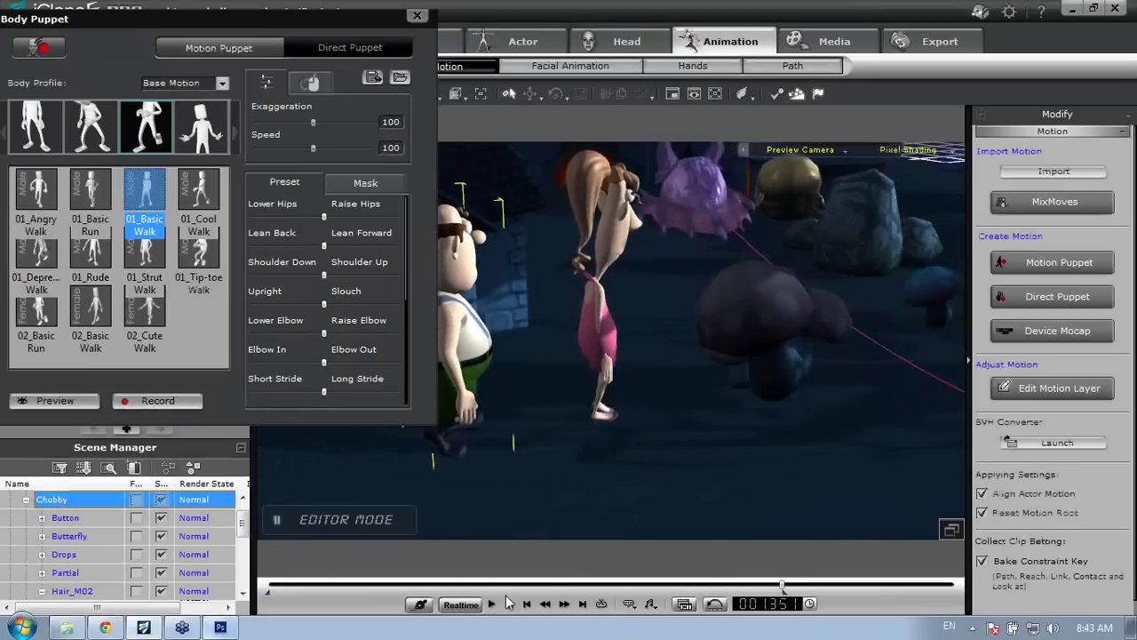
click(509, 604)
click(417, 16)
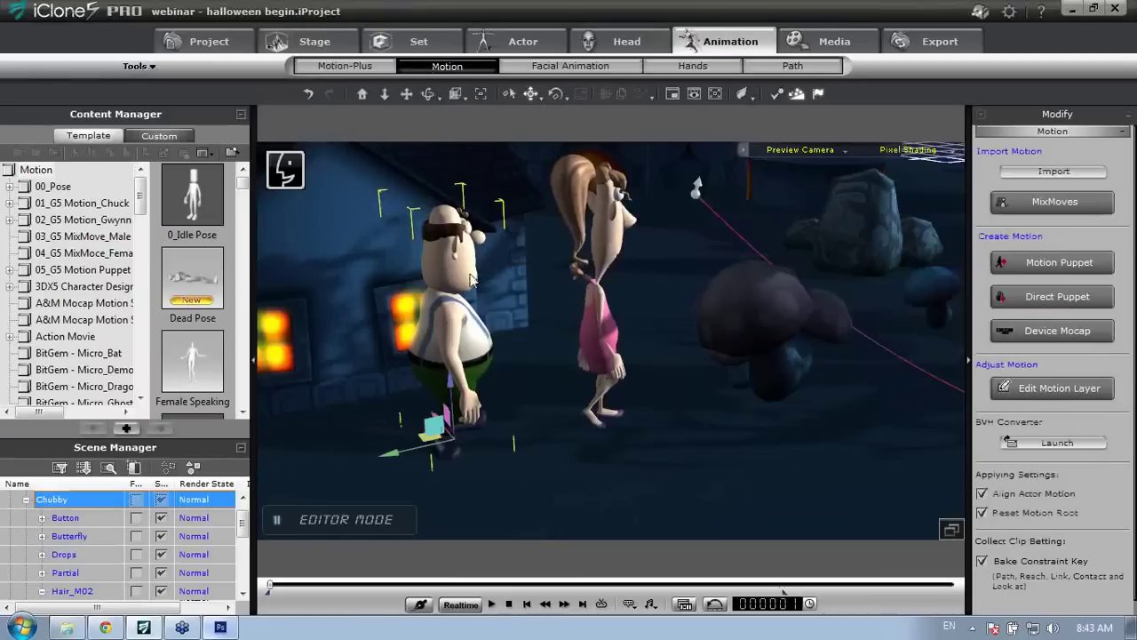
Rotate the Chubby avatar to a Z rotation of 270
key(e)
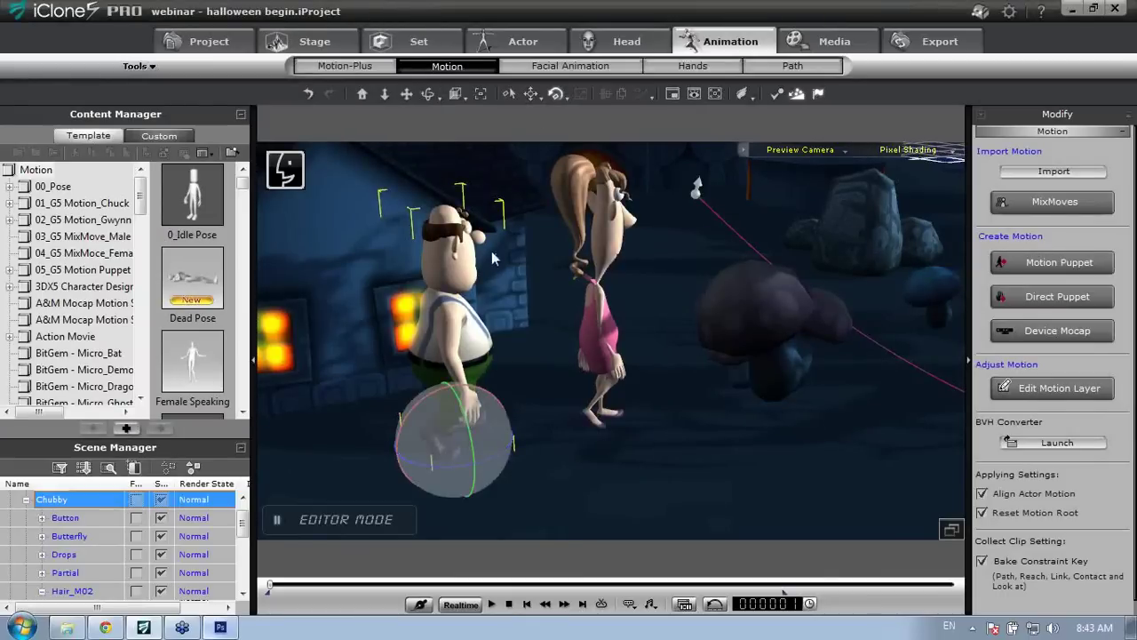
click(515, 41)
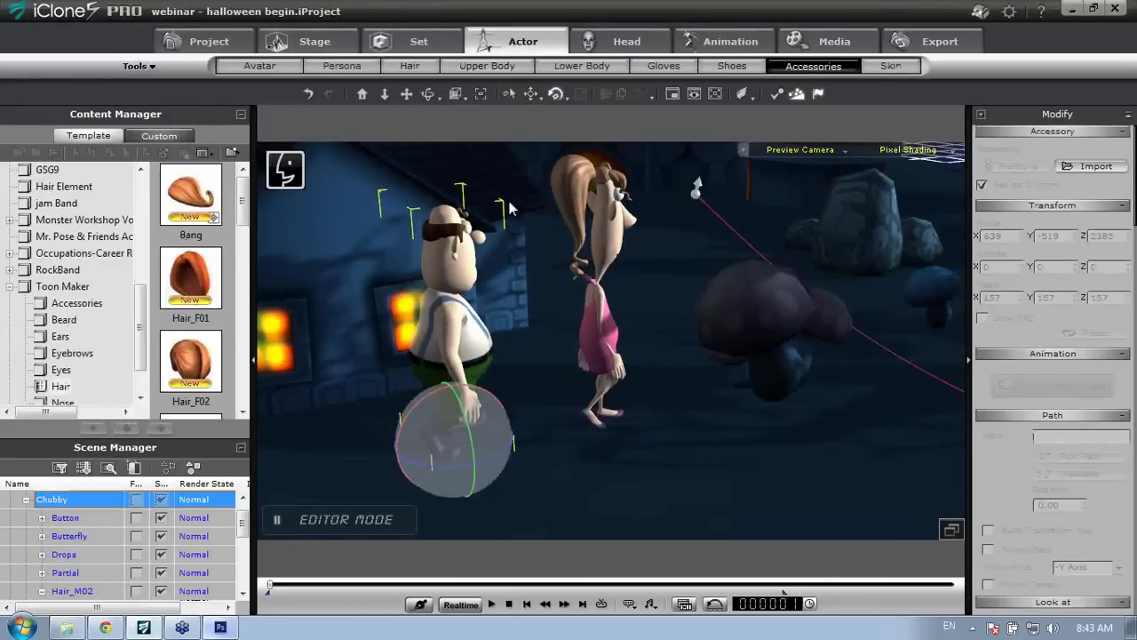
click(222, 64)
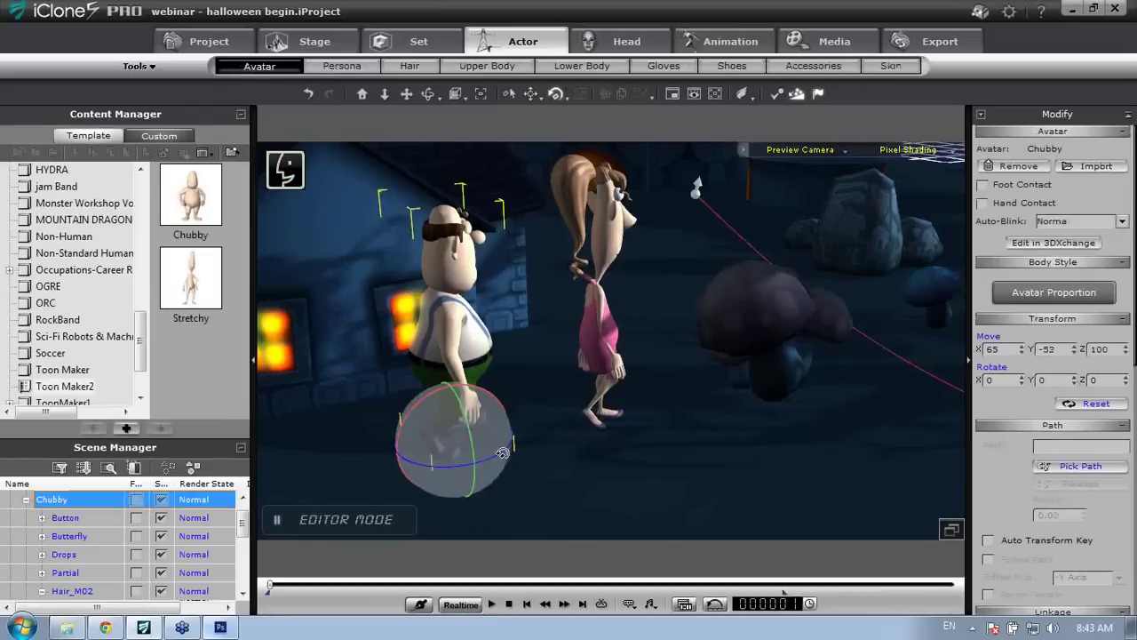
drag(502, 453, 439, 474)
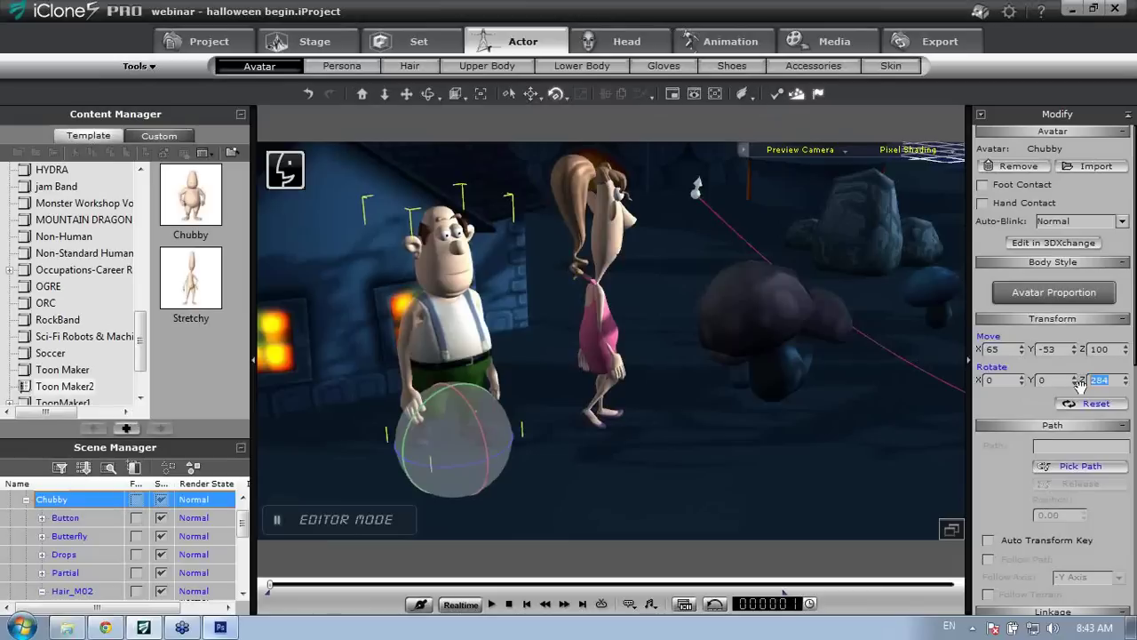
text(270)
key(Return)
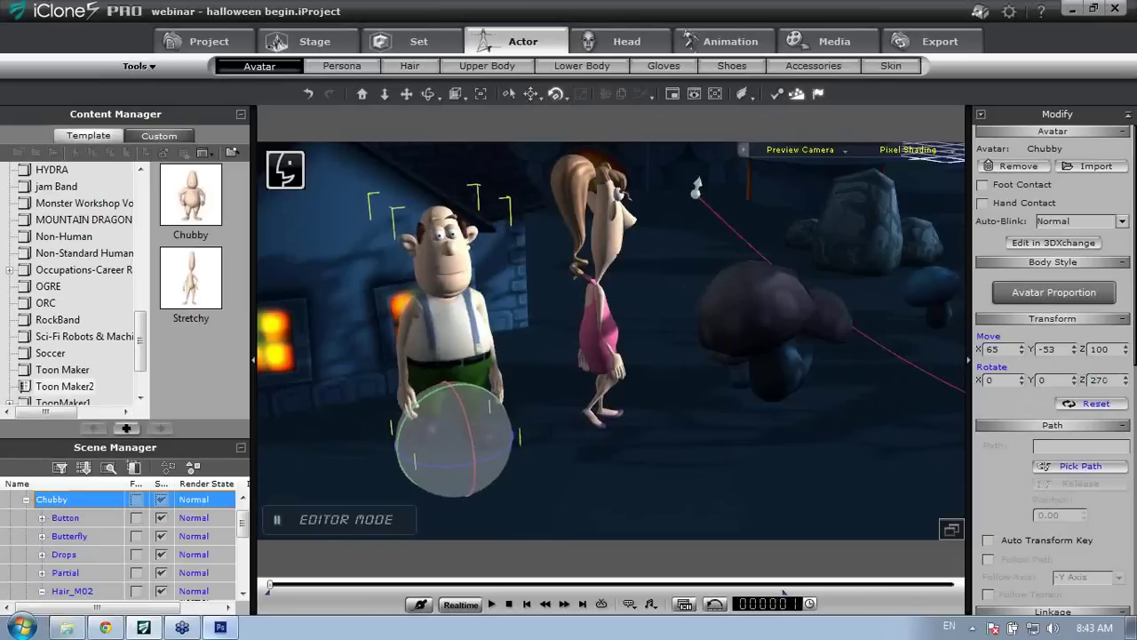
Select the Stretchy avatar and set its Z rotation to 270
click(602, 311)
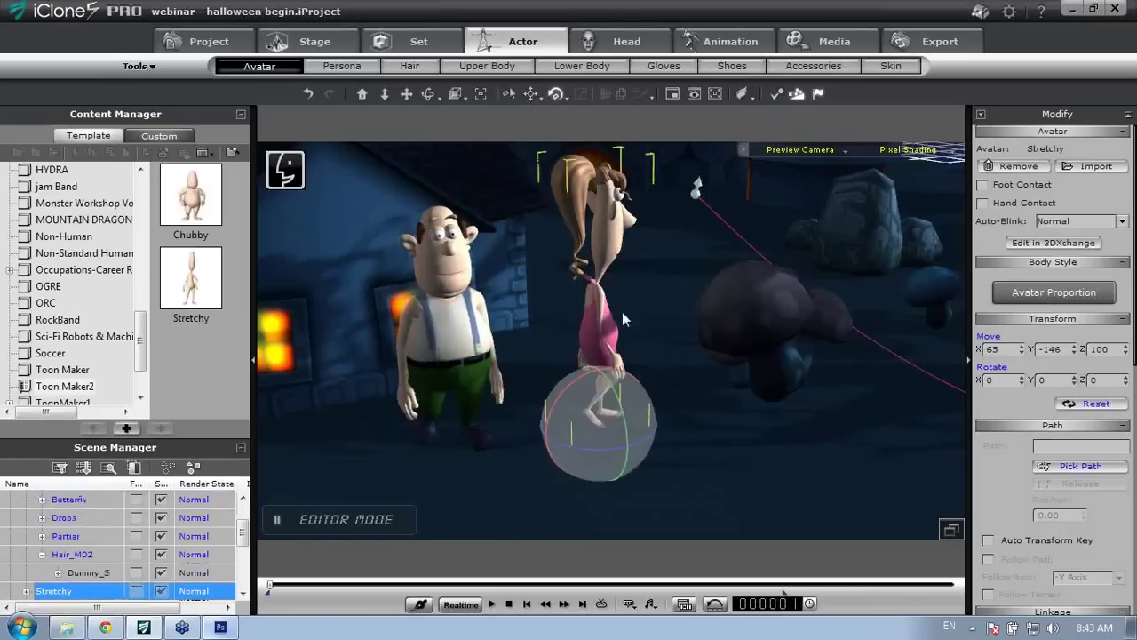
click(1099, 380)
text(270)
key(Return)
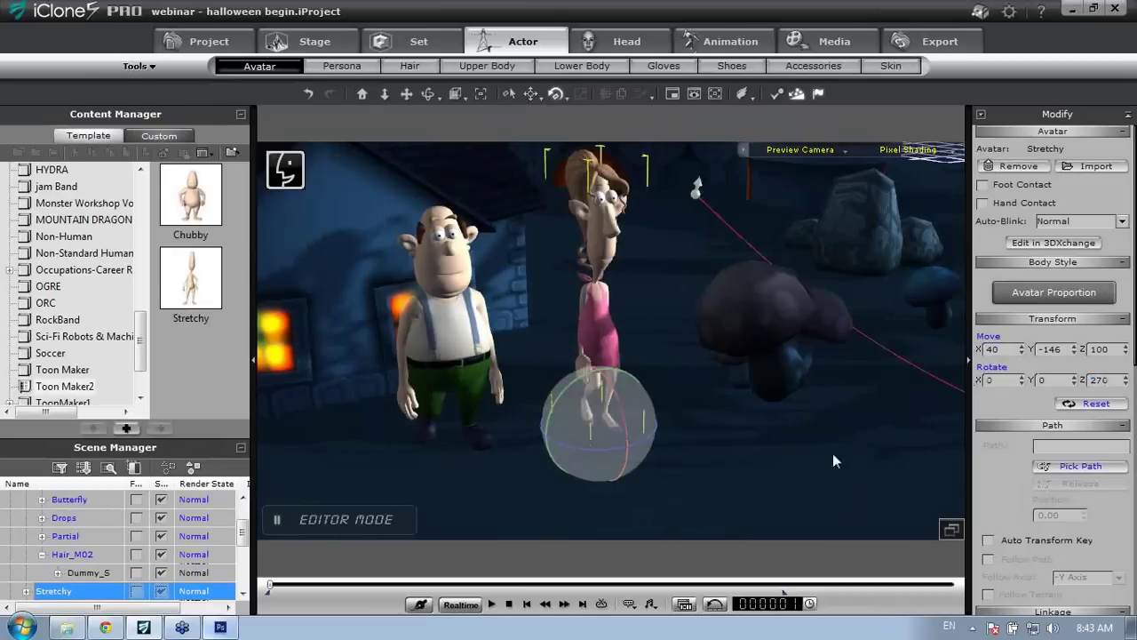
At frame 1351, select both Chubby and Stretchy and move them together across the scene to the path's end near the stacked pumpkins
alt+right_drag(622, 386, 607, 485)
alt+drag(607, 486, 586, 279)
alt+right_drag(586, 279, 655, 431)
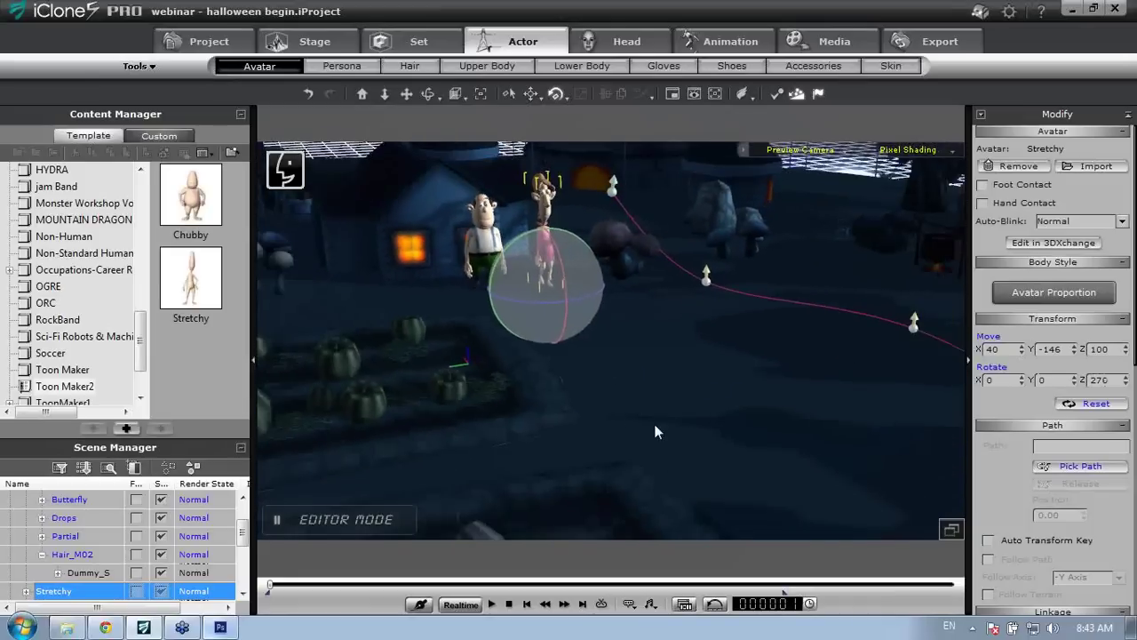
alt+drag(698, 325, 686, 314)
right_drag(687, 314, 640, 391)
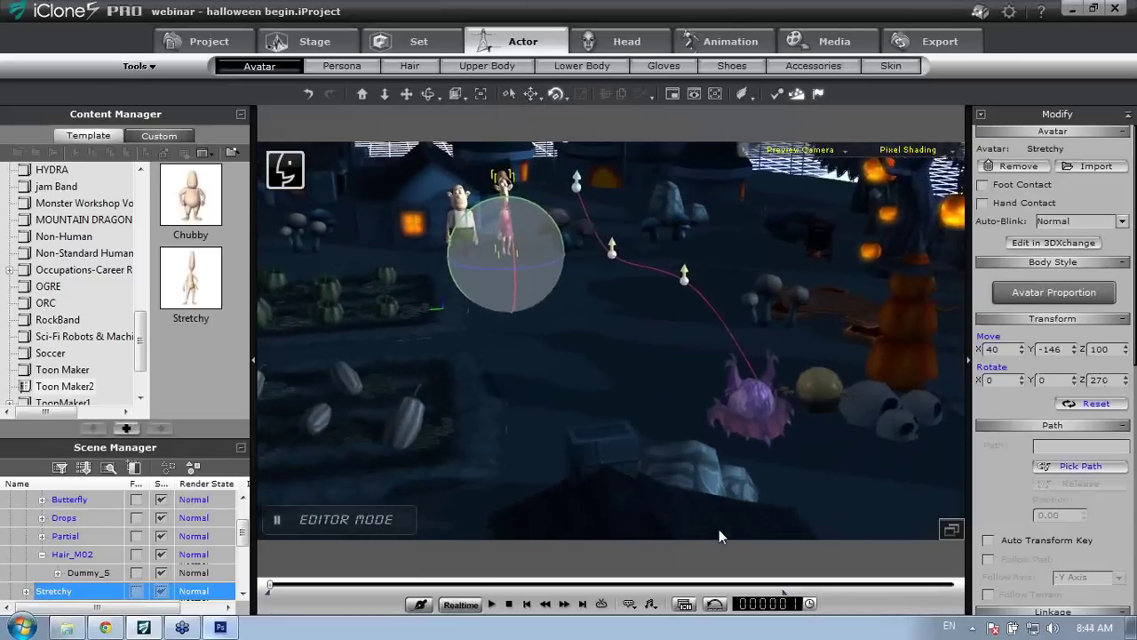
drag(269, 586, 756, 589)
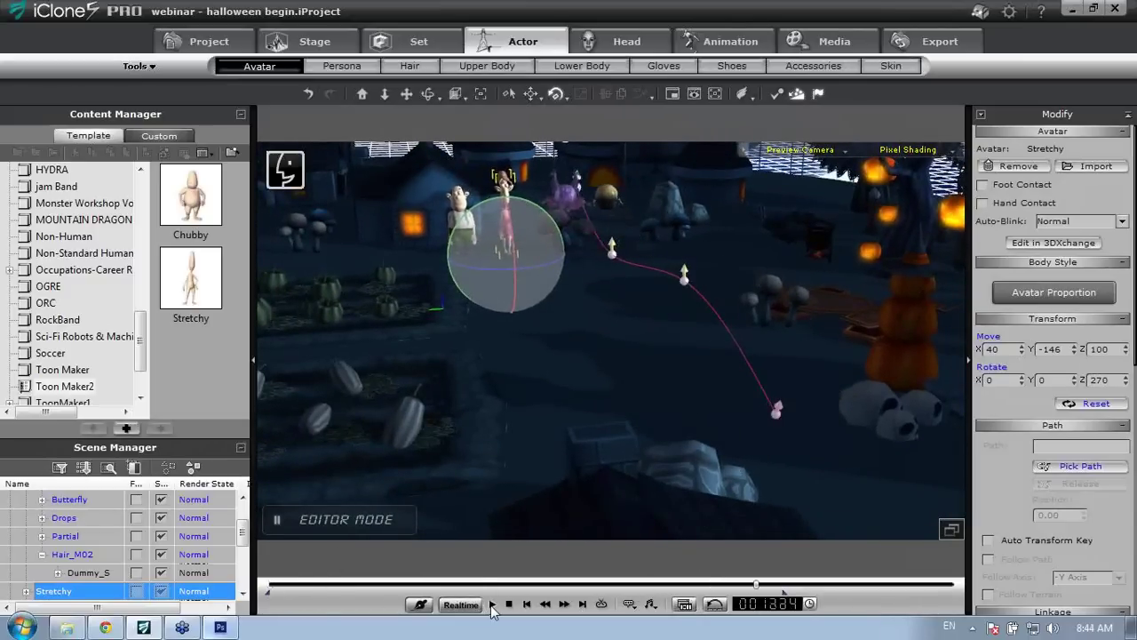
click(493, 604)
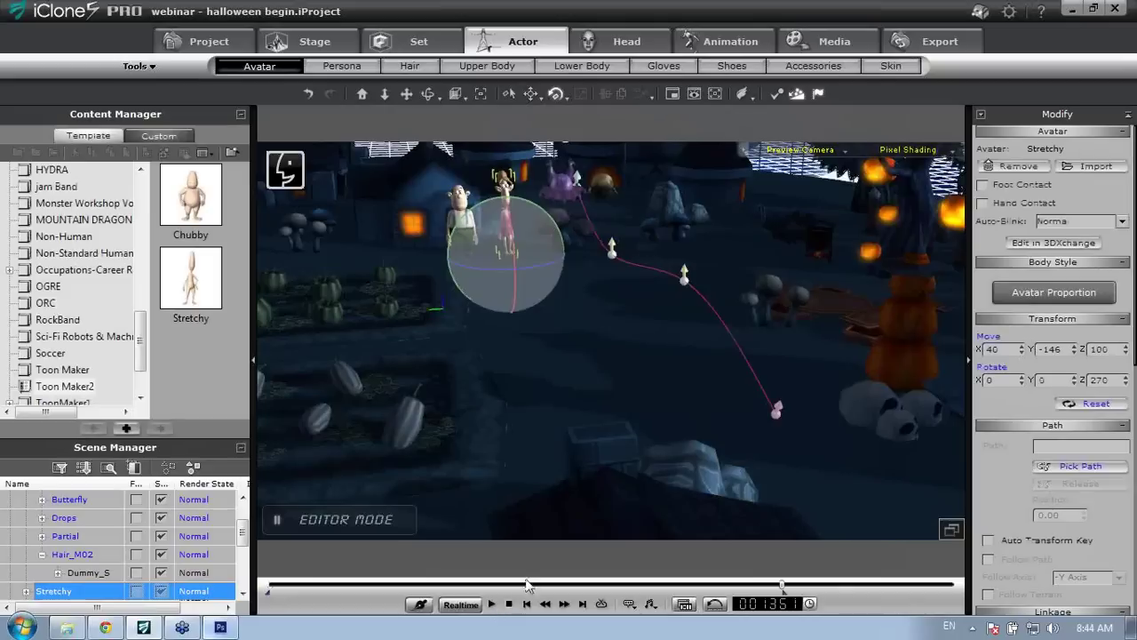
ctrl+click(458, 215)
middle_drag(509, 382, 557, 377)
right_drag(557, 377, 558, 403)
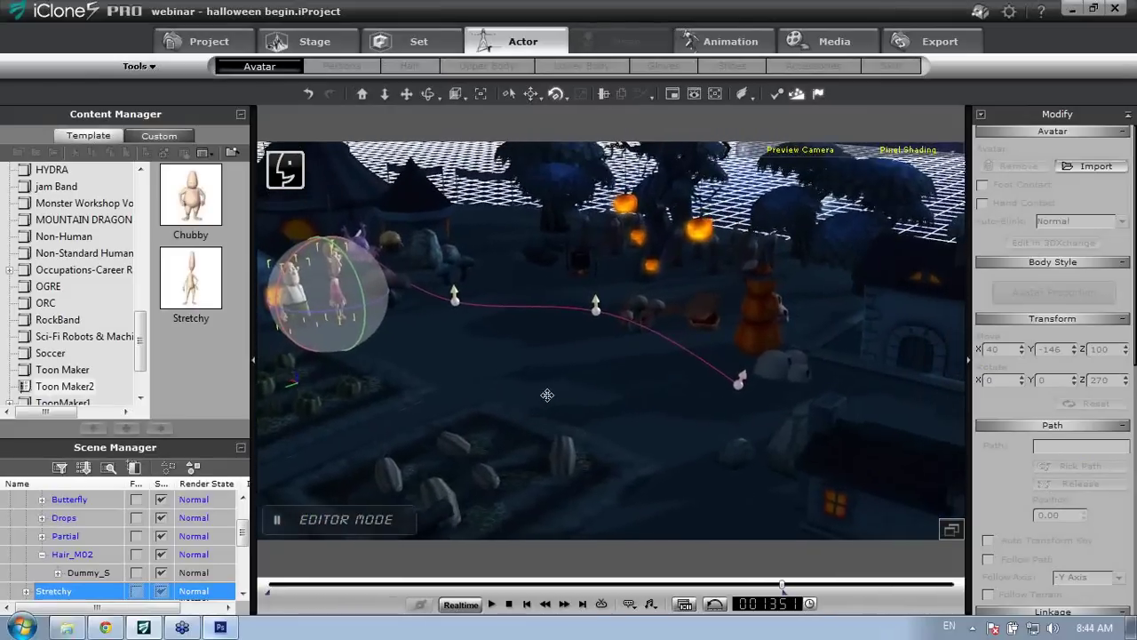
key(w)
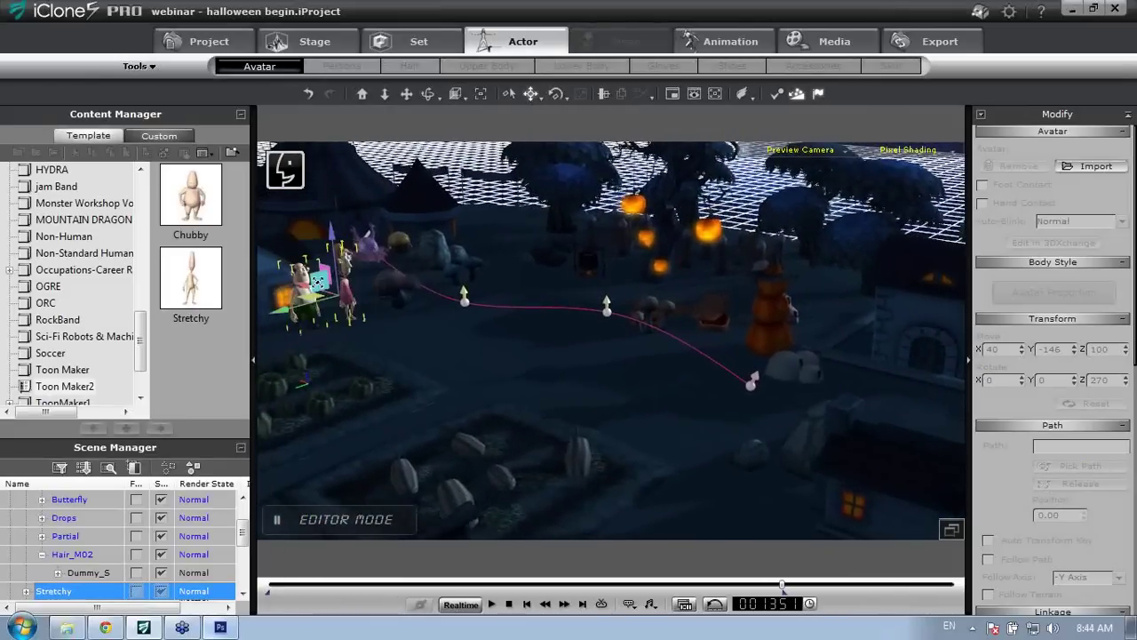
drag(302, 282, 623, 408)
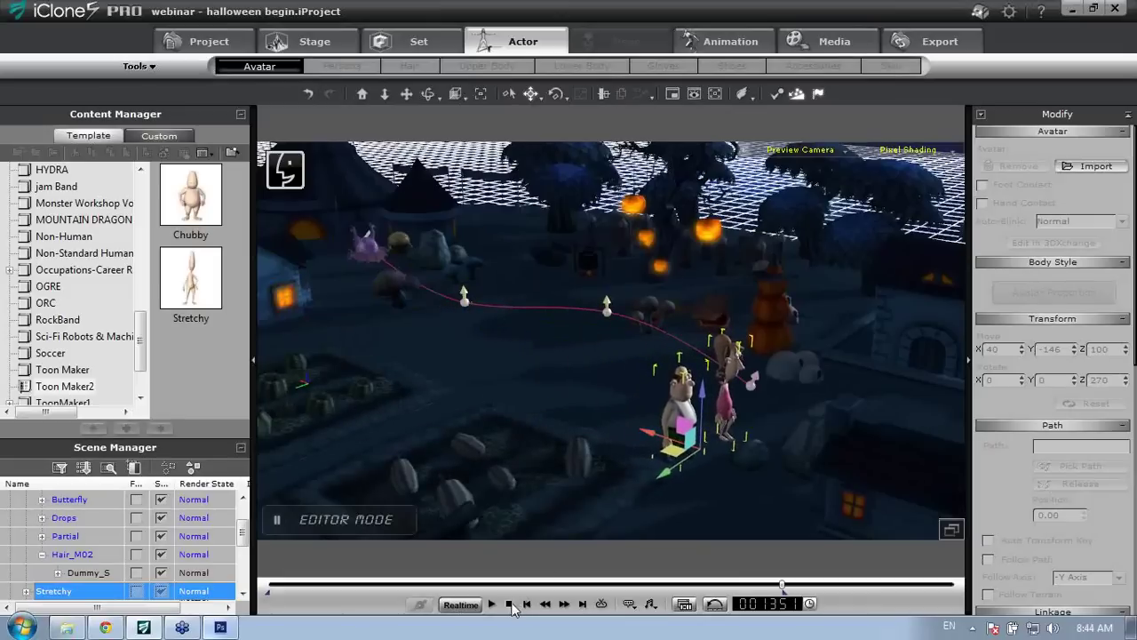
Play the animation from the first frame to check both characters' walk across the scene, then stop playback
click(509, 604)
click(491, 603)
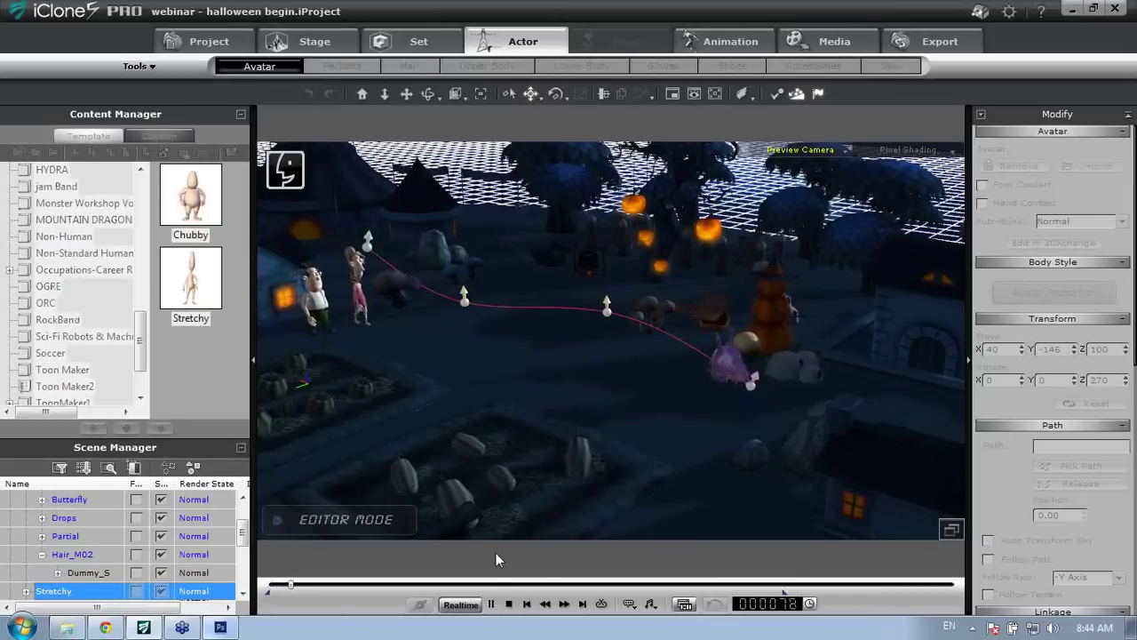
right_drag(495, 364, 480, 222)
right_drag(477, 426, 426, 232)
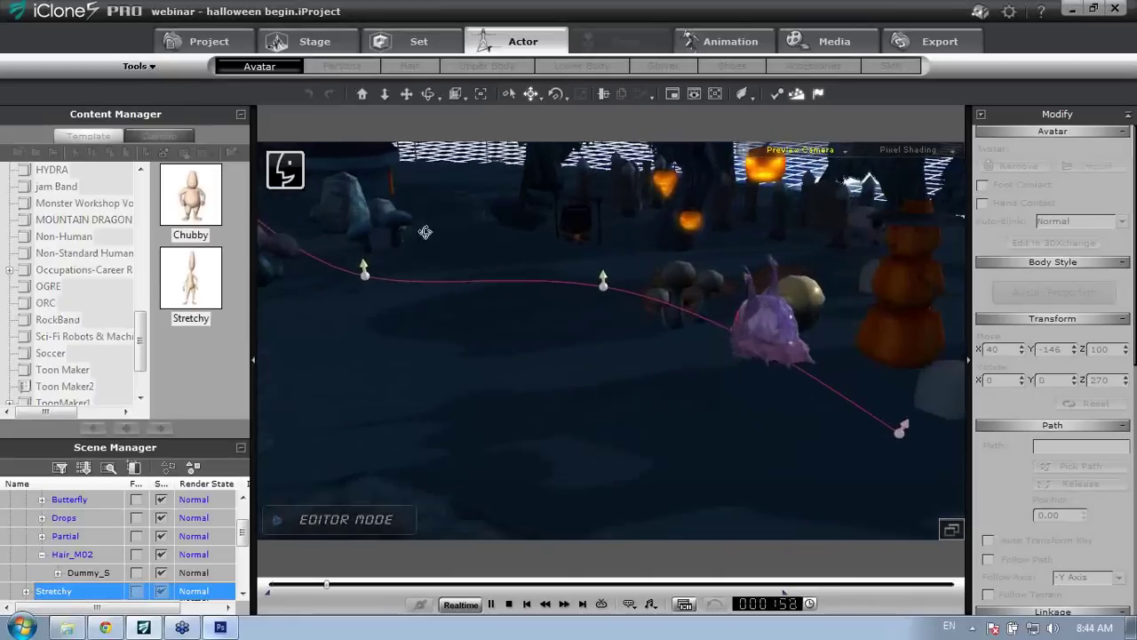
right_drag(498, 311, 581, 299)
right_drag(666, 342, 777, 335)
right_drag(702, 315, 560, 468)
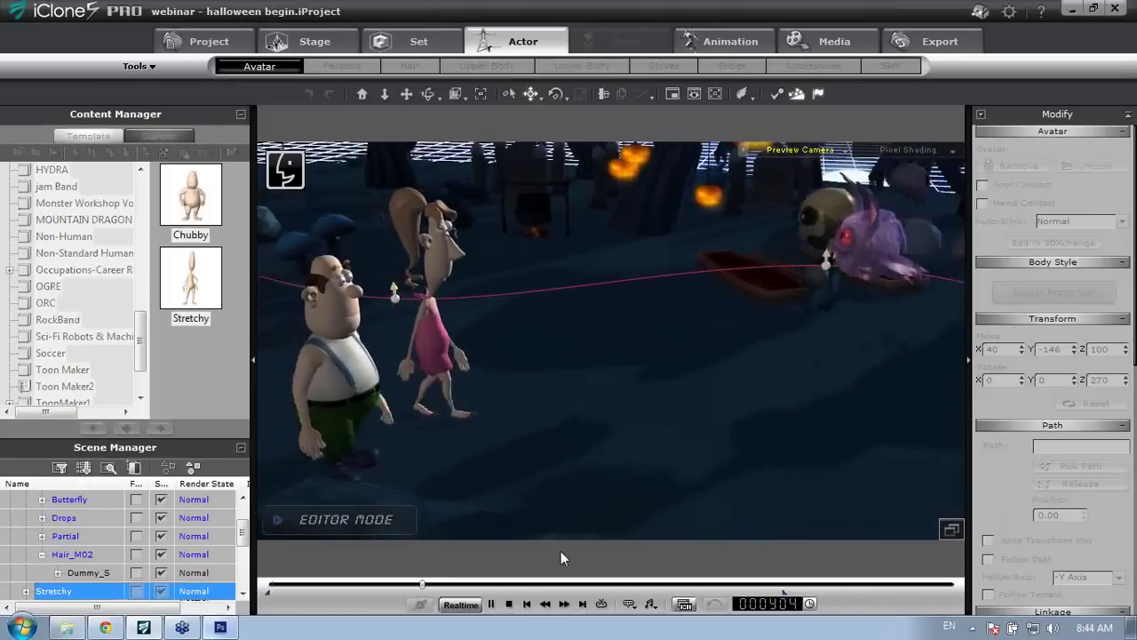
click(508, 603)
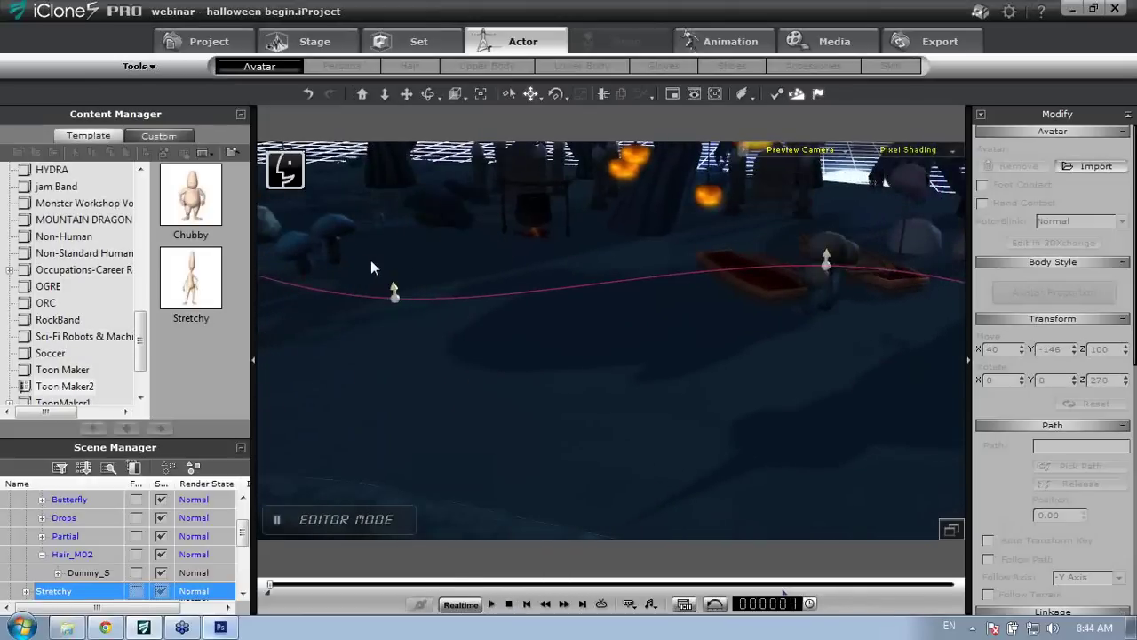
Select Chubby and import the toolnotghoul audio file as his facial animation voice at the first frame
right_drag(372, 267, 675, 364)
right_drag(302, 365, 569, 404)
right_drag(368, 384, 488, 344)
click(487, 344)
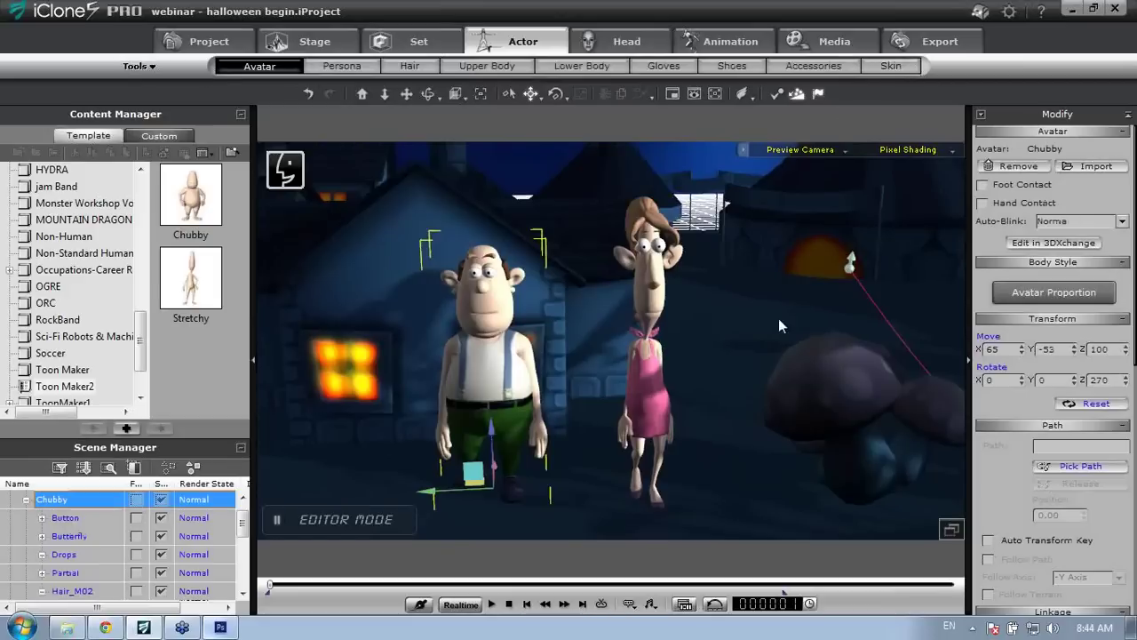
click(730, 41)
click(570, 65)
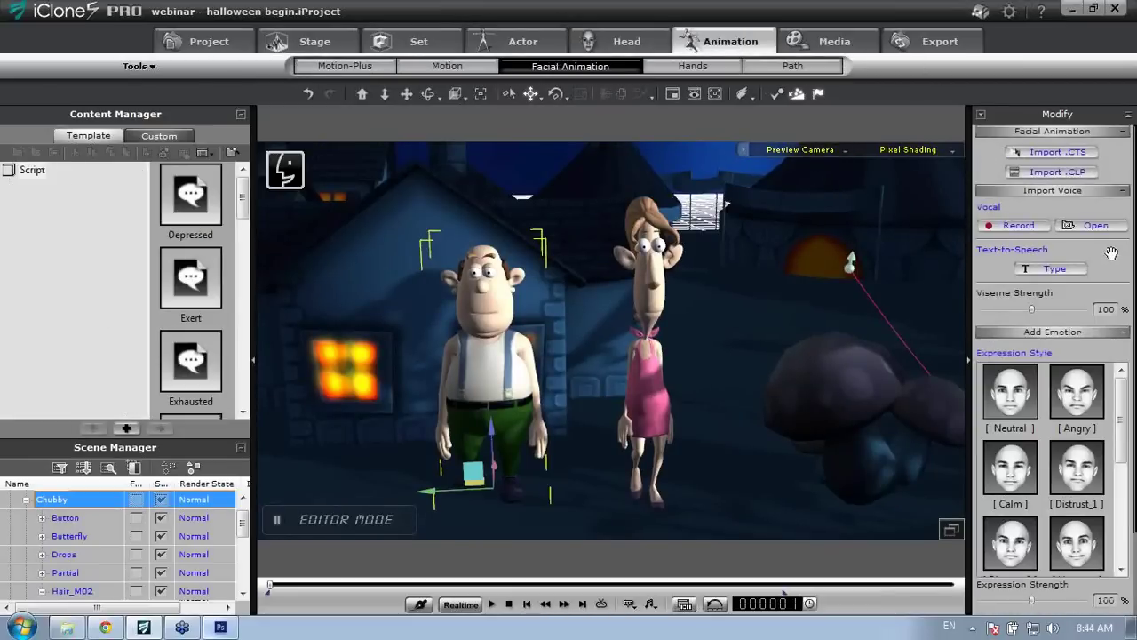
click(1095, 226)
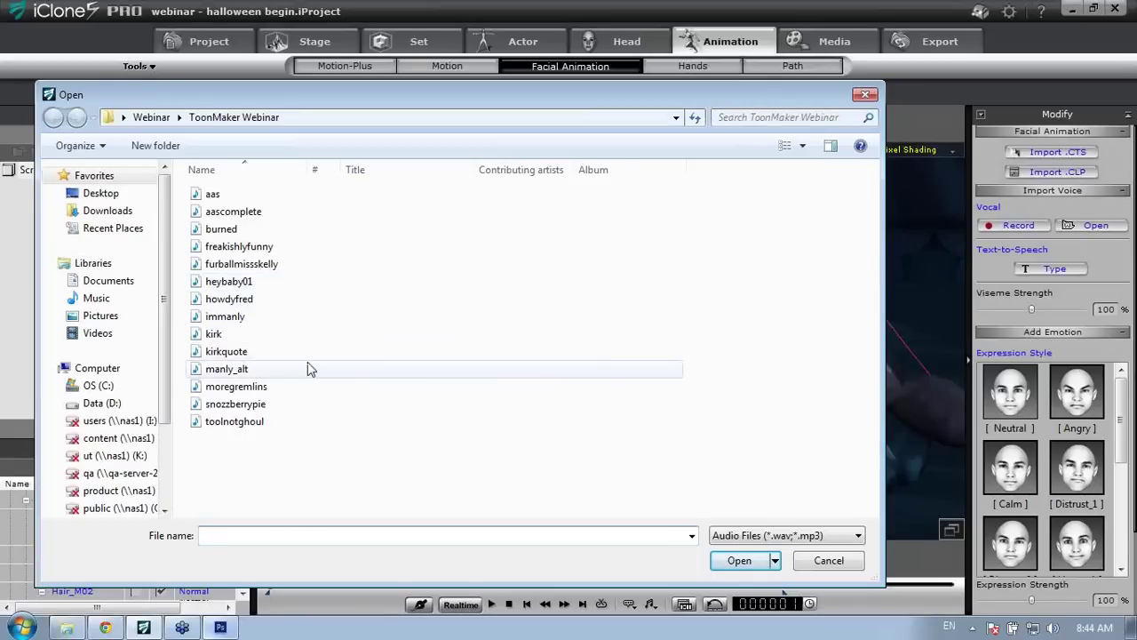
click(251, 426)
click(733, 562)
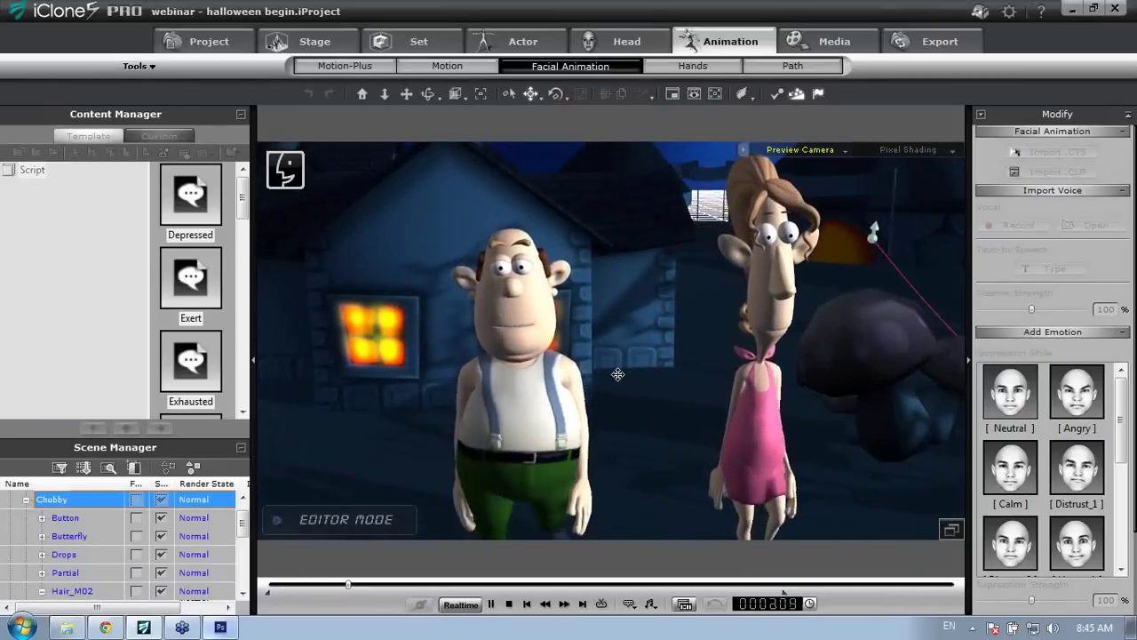
Import the freakishlyfunny voice file onto Stretchy at frame 224 and pause playback at frame 436
click(762, 426)
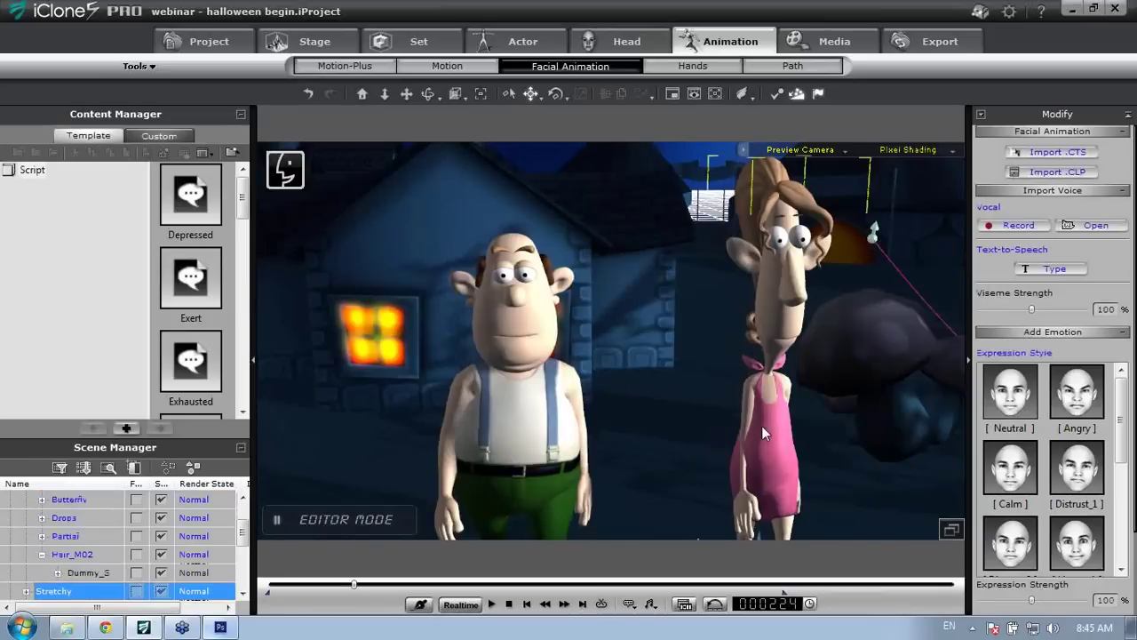
click(1096, 227)
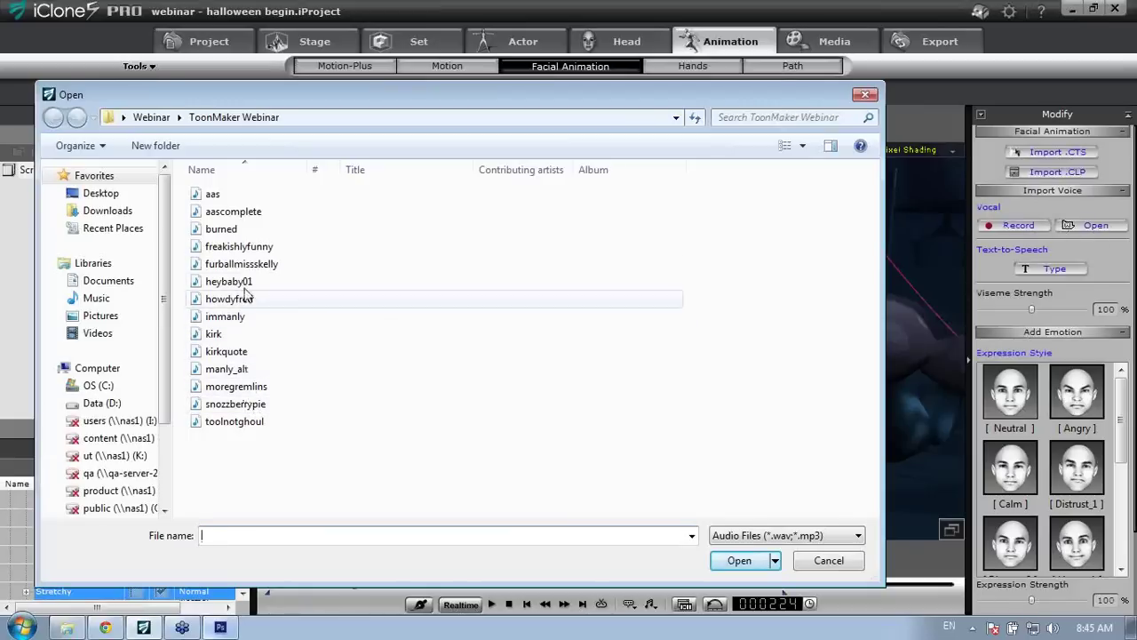
click(240, 251)
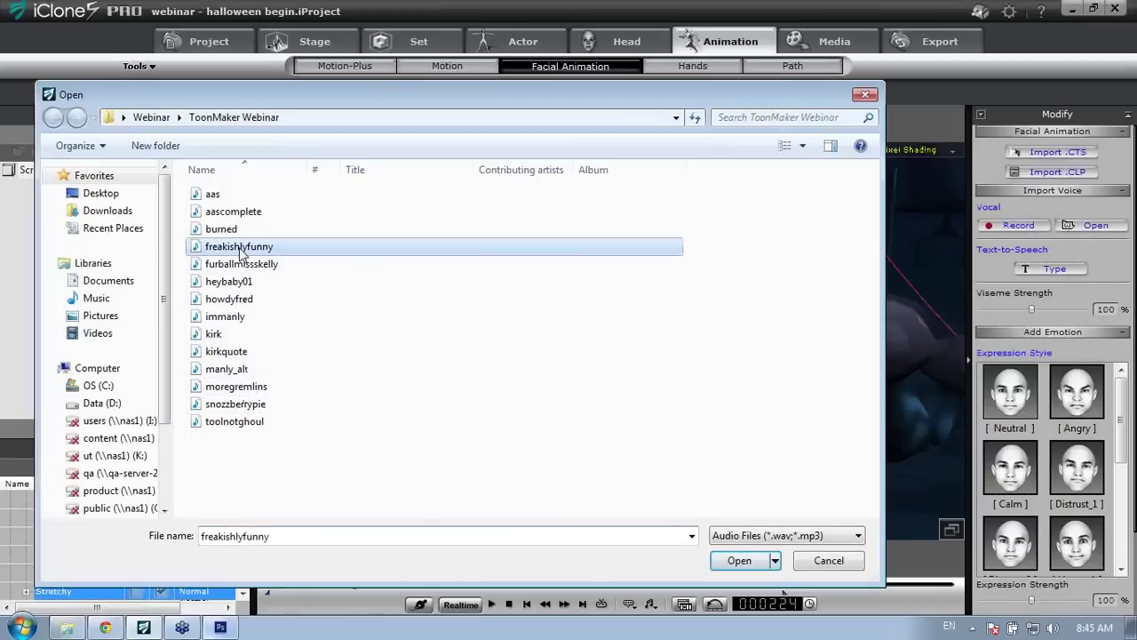
click(739, 560)
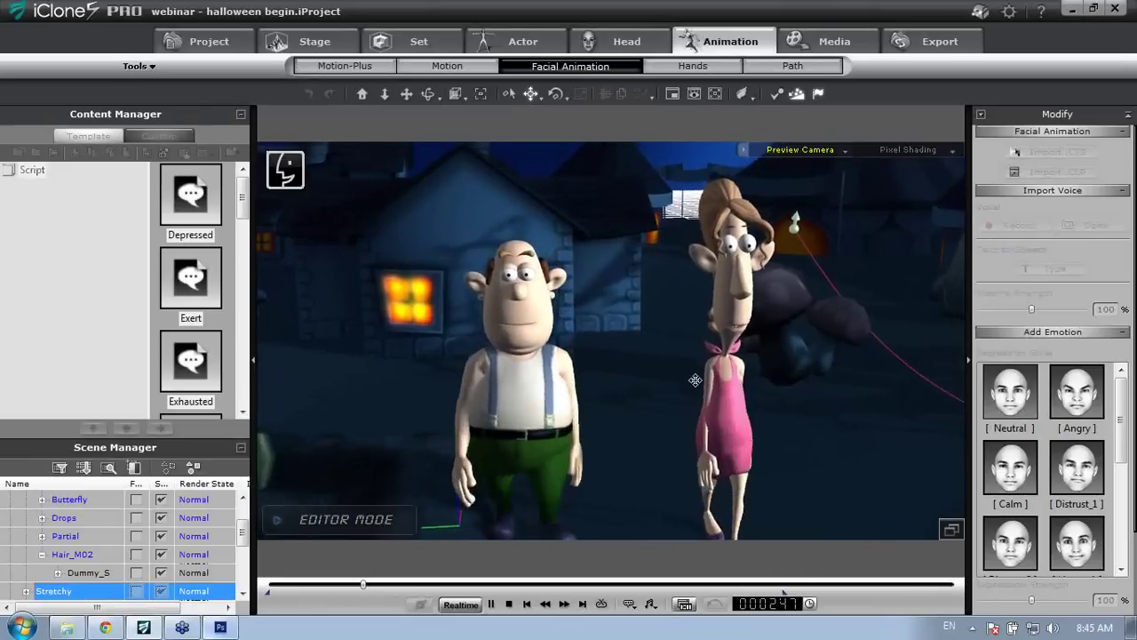
key(space)
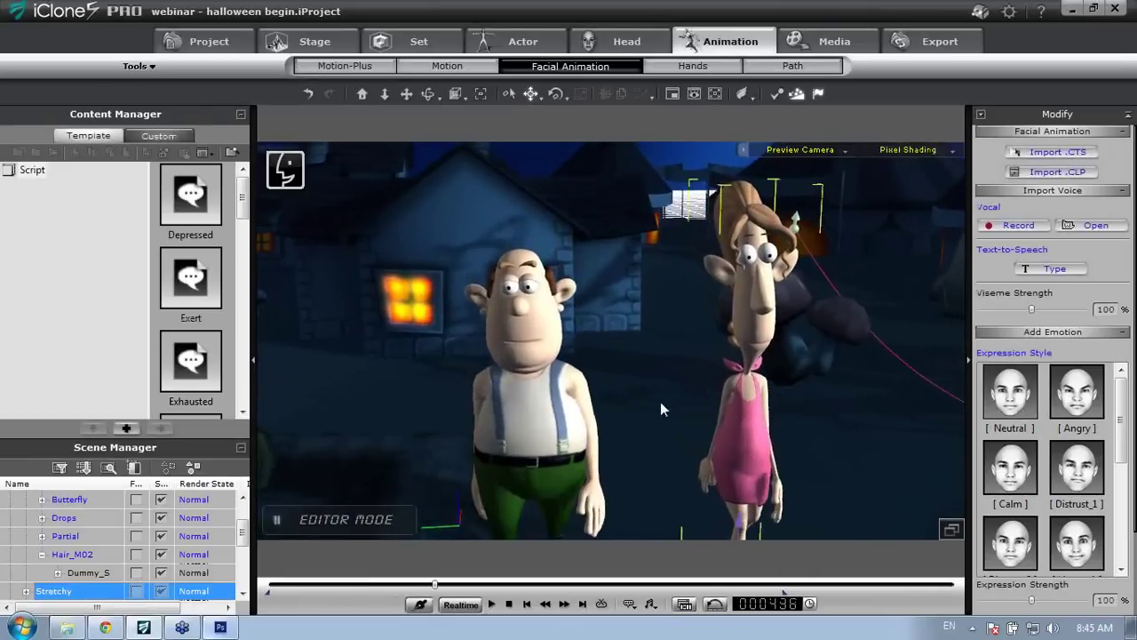
right_drag(637, 411, 675, 381)
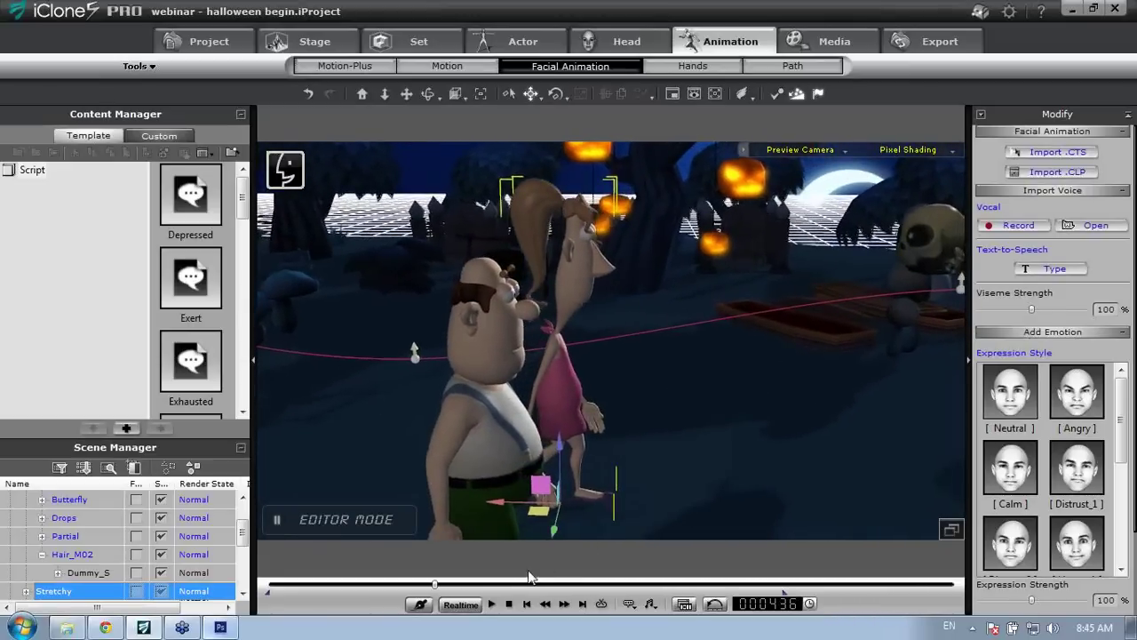
click(494, 604)
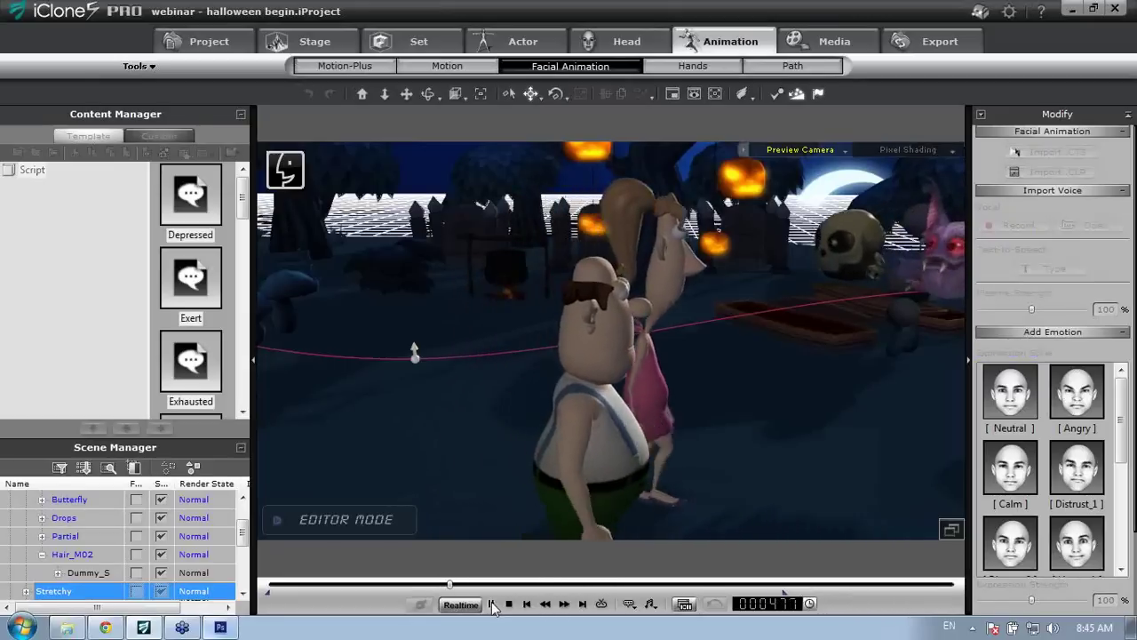
click(492, 604)
click(659, 426)
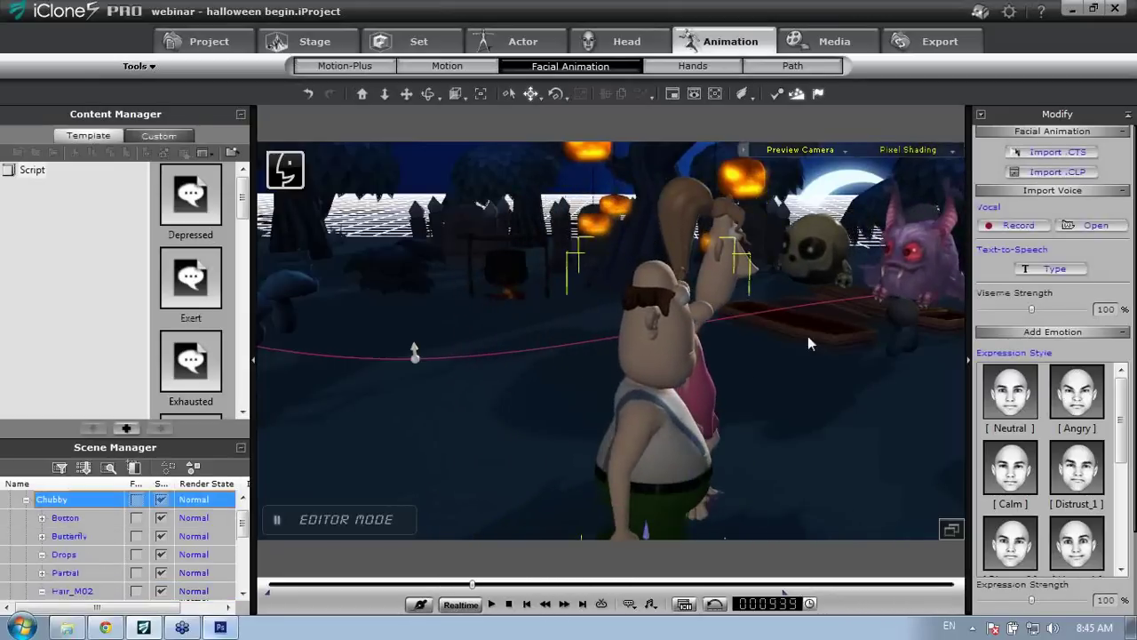
click(1095, 228)
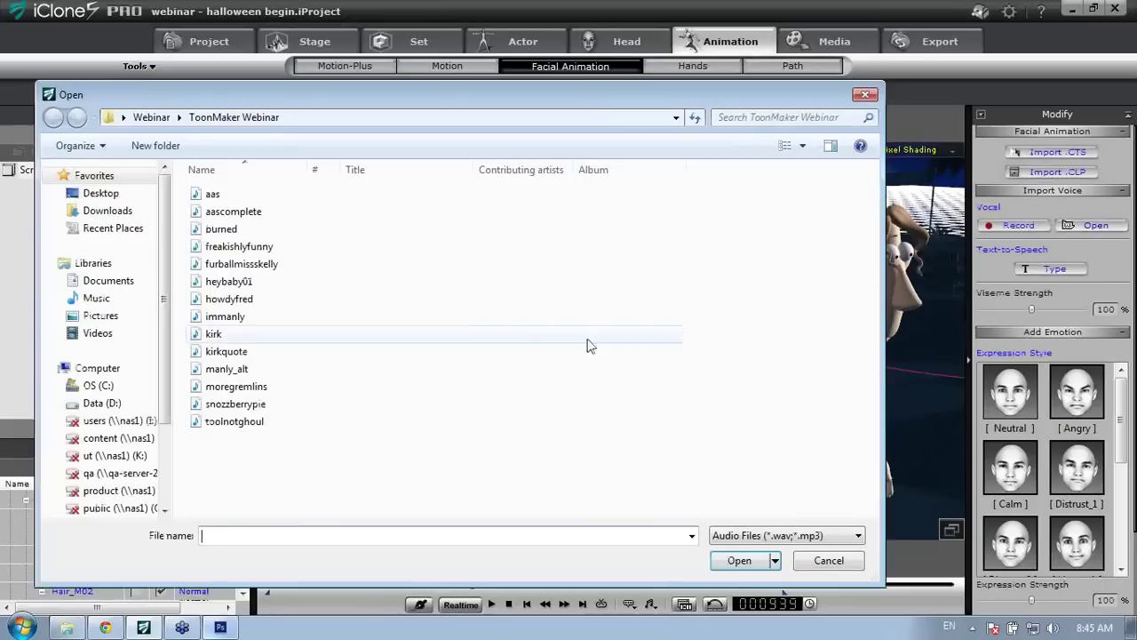
click(253, 271)
click(739, 560)
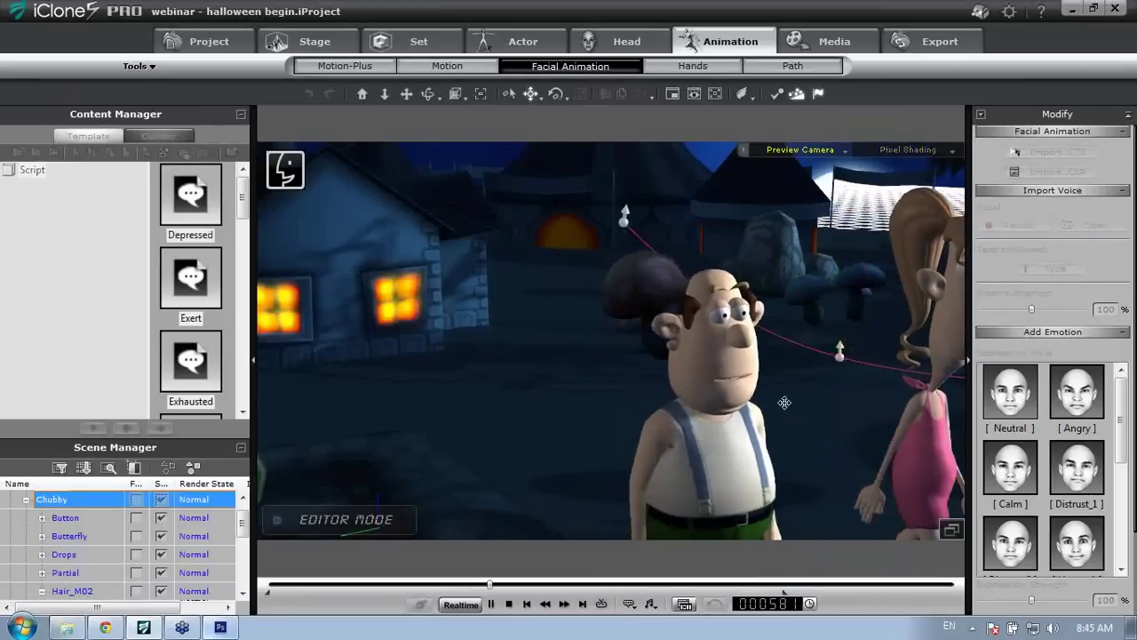
key(space)
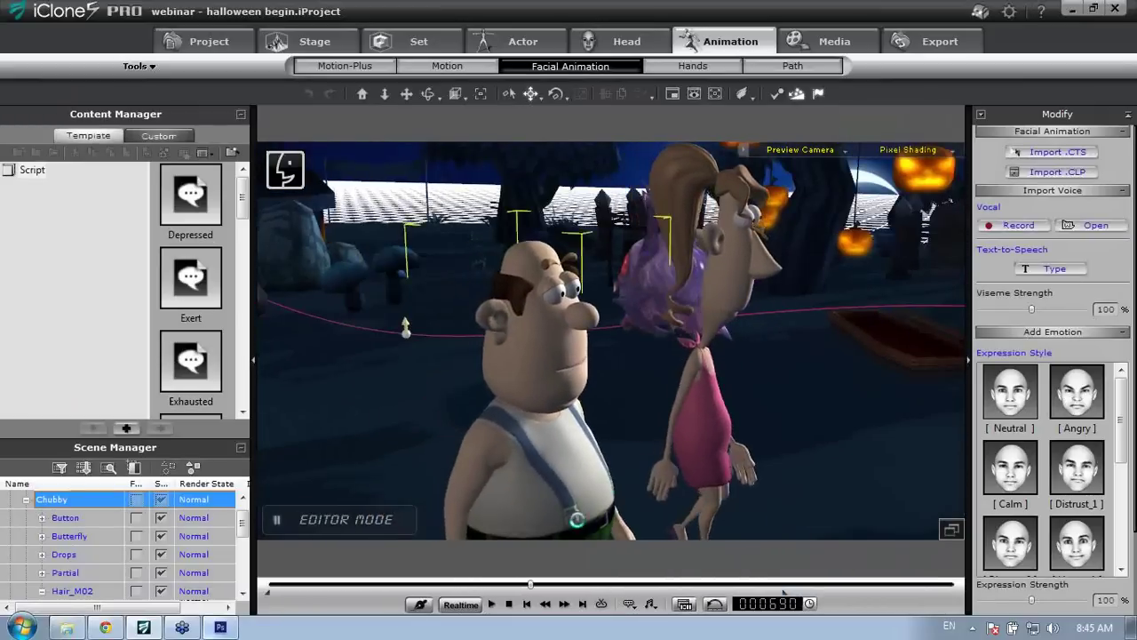
Play ahead to frame 788, import the moregremlins voice file onto Chubby and pause playback at frame 1092
click(494, 604)
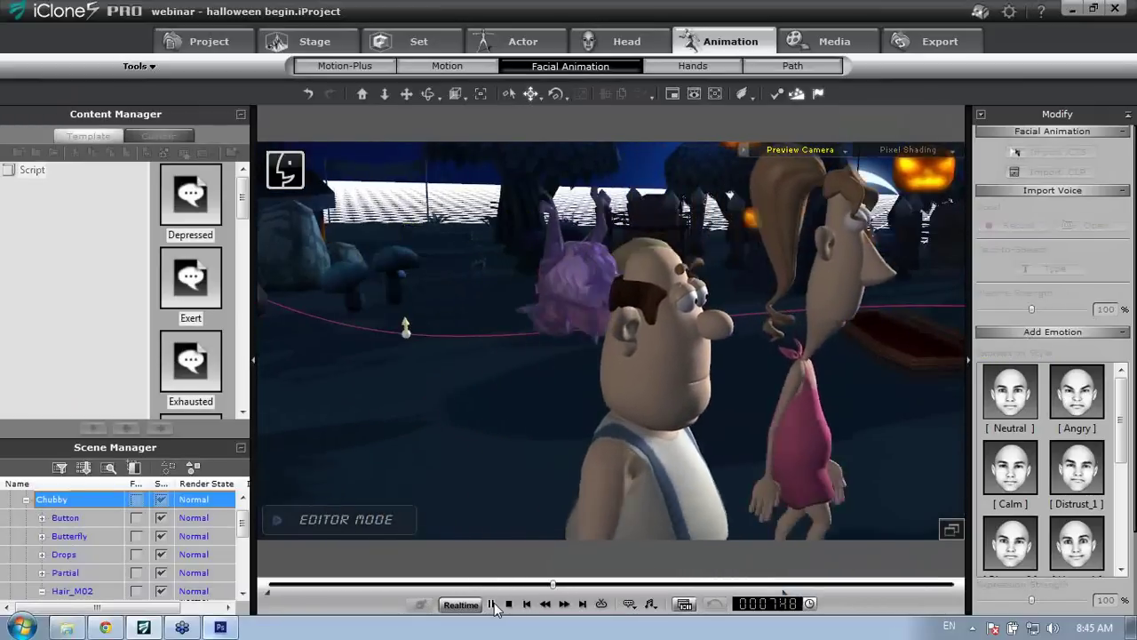
key(space)
right_drag(911, 354, 489, 378)
click(1097, 226)
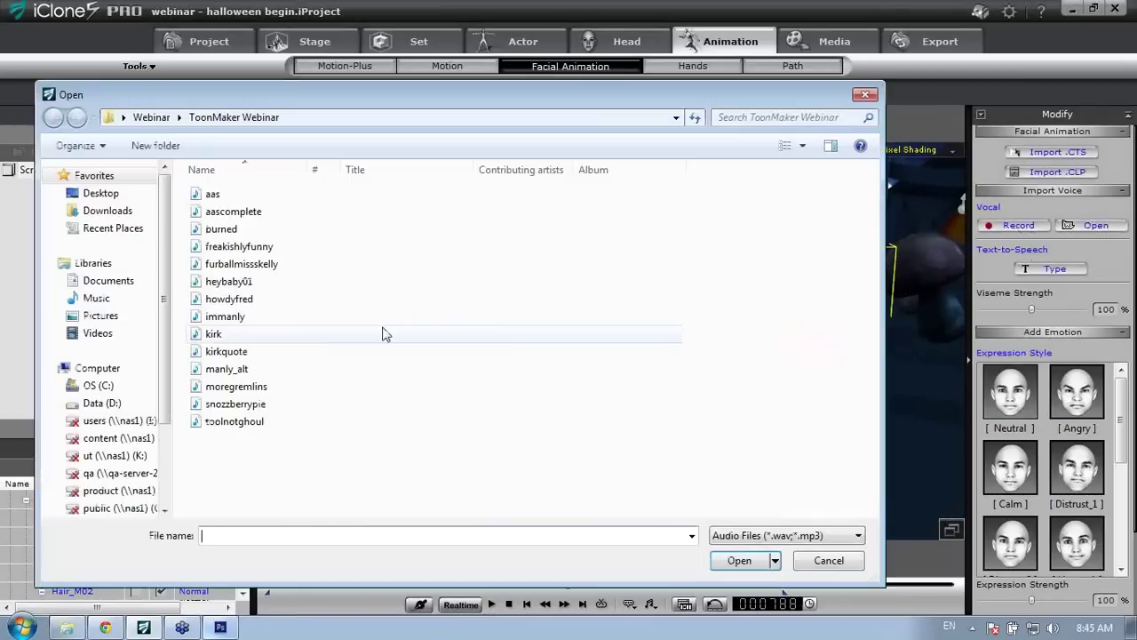
click(237, 387)
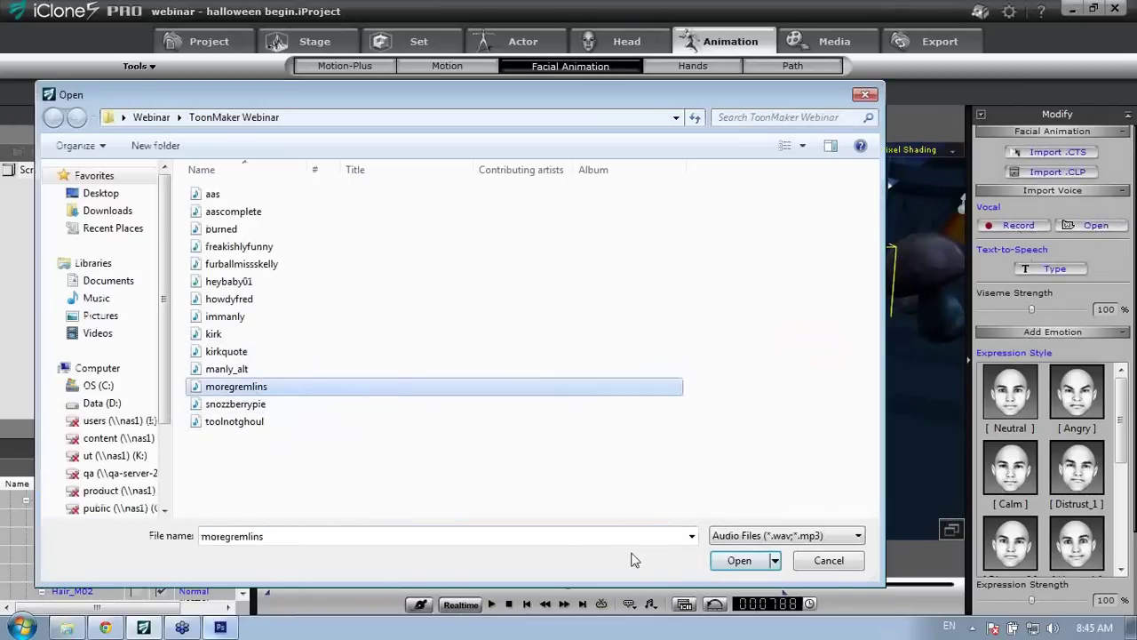
click(740, 561)
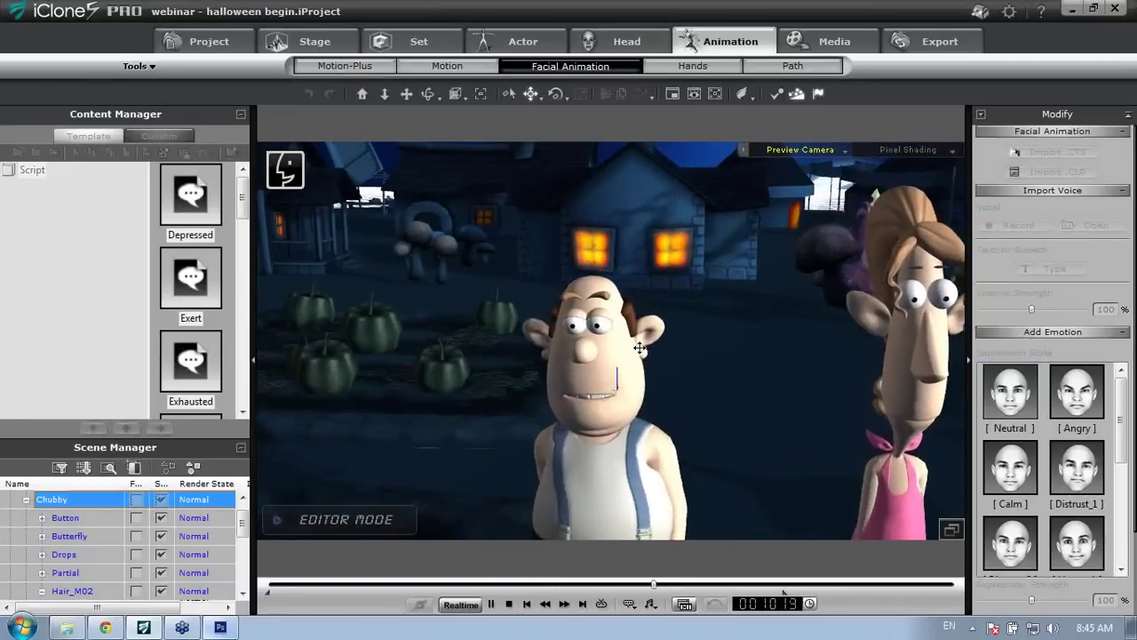
key(space)
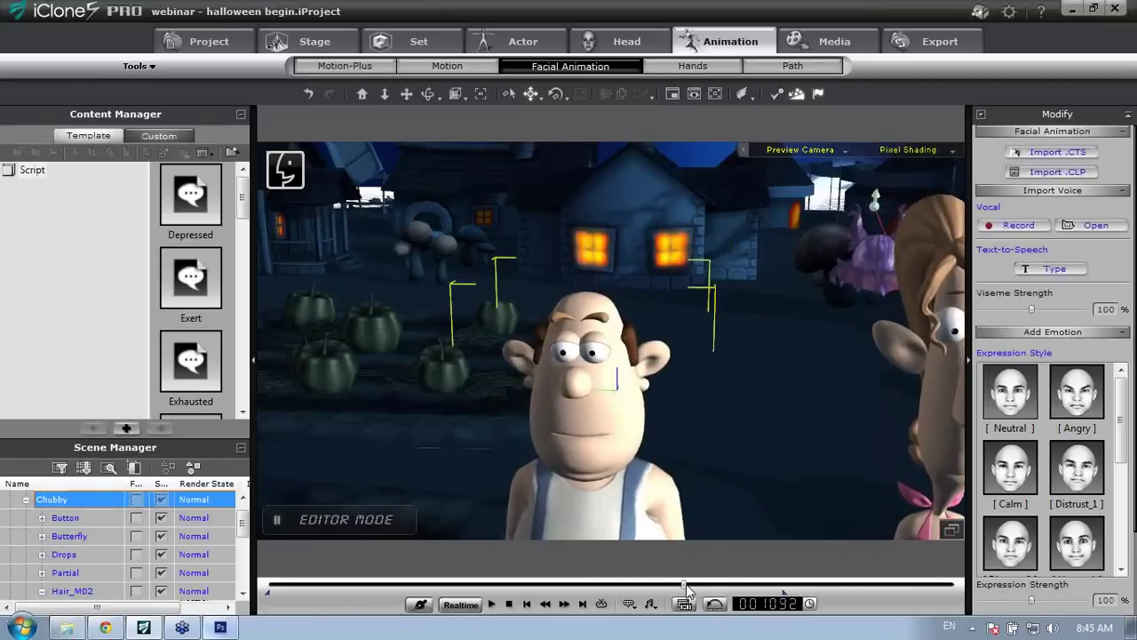
Move to frame 1133, import the snozzberrypie voice file onto Chubby and stop playback
drag(684, 588, 706, 586)
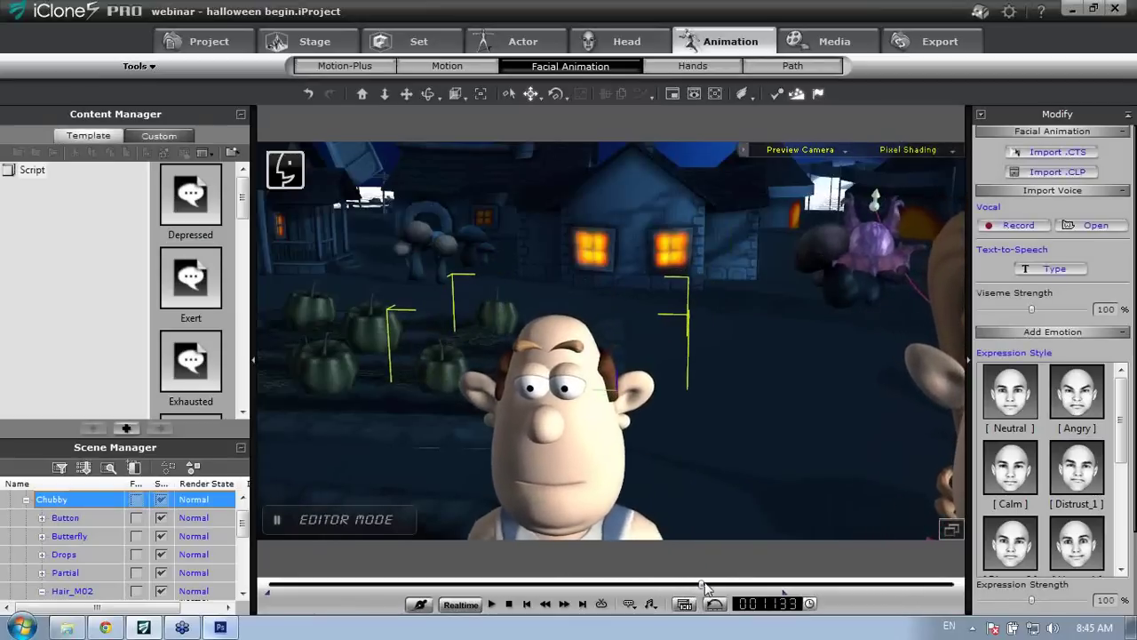
click(1085, 228)
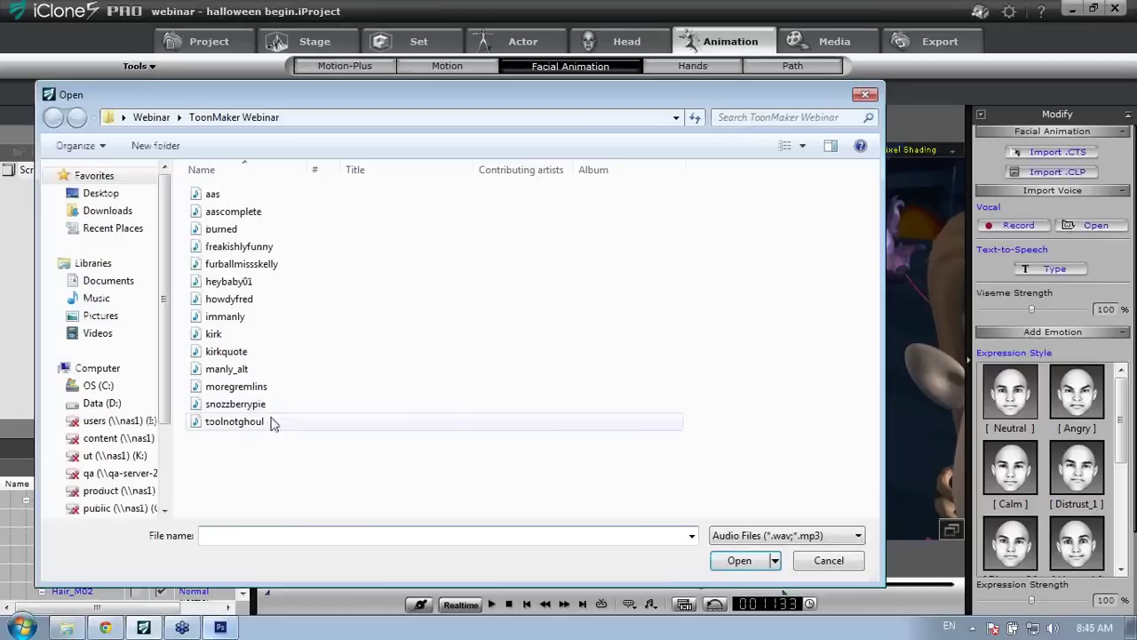
click(246, 406)
click(757, 561)
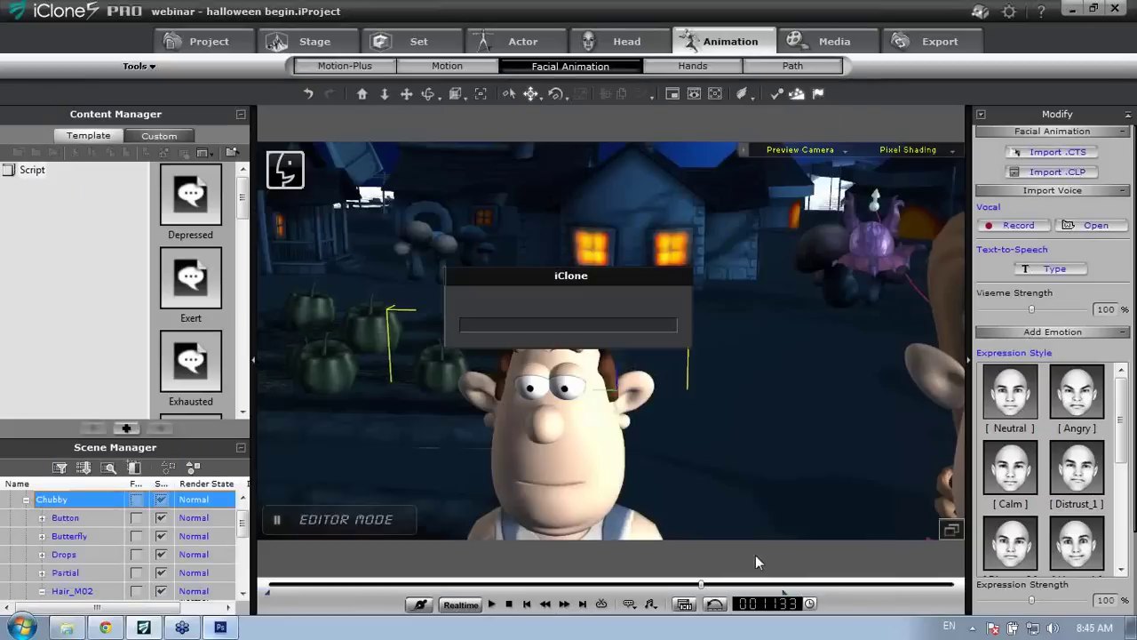
scroll(708, 416, down, 5)
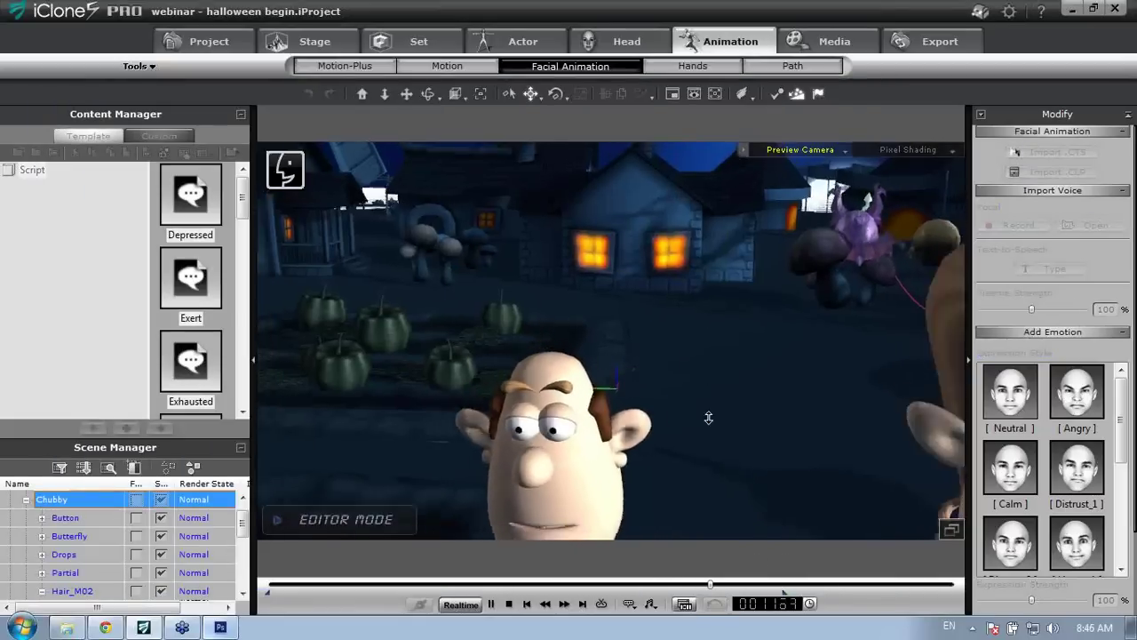
middle_drag(708, 416, 708, 330)
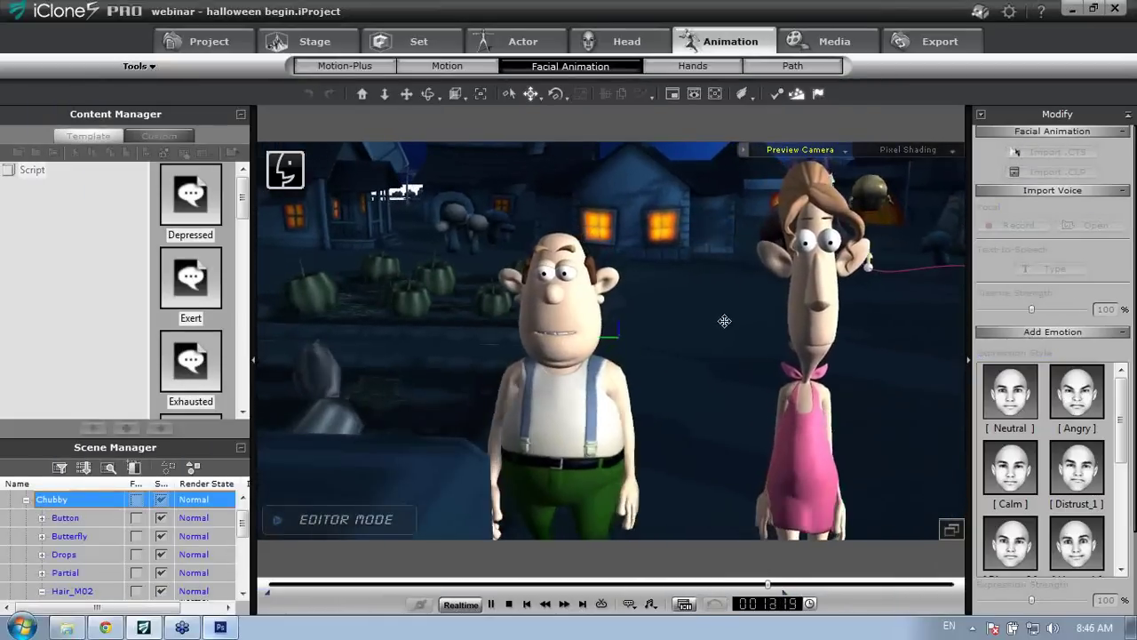
key(space)
click(511, 605)
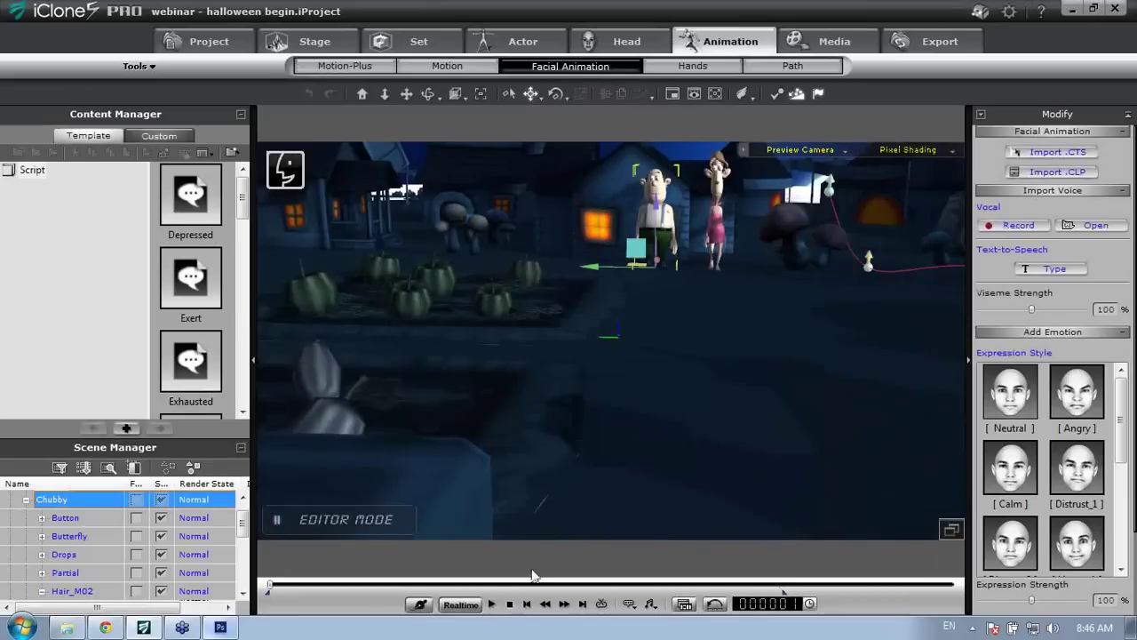
Frame both characters' upper bodies from the front at the first frame and add a new camera from this view
drag(710, 302, 652, 251)
scroll(711, 373, up, 5)
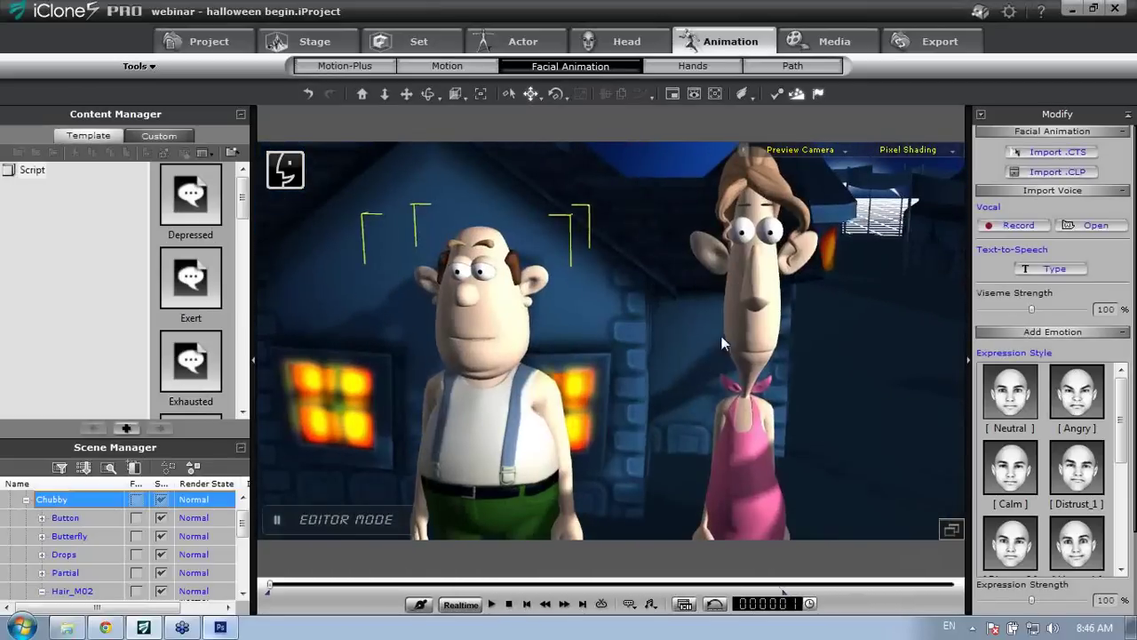
right_drag(731, 326, 705, 285)
right_drag(668, 249, 687, 294)
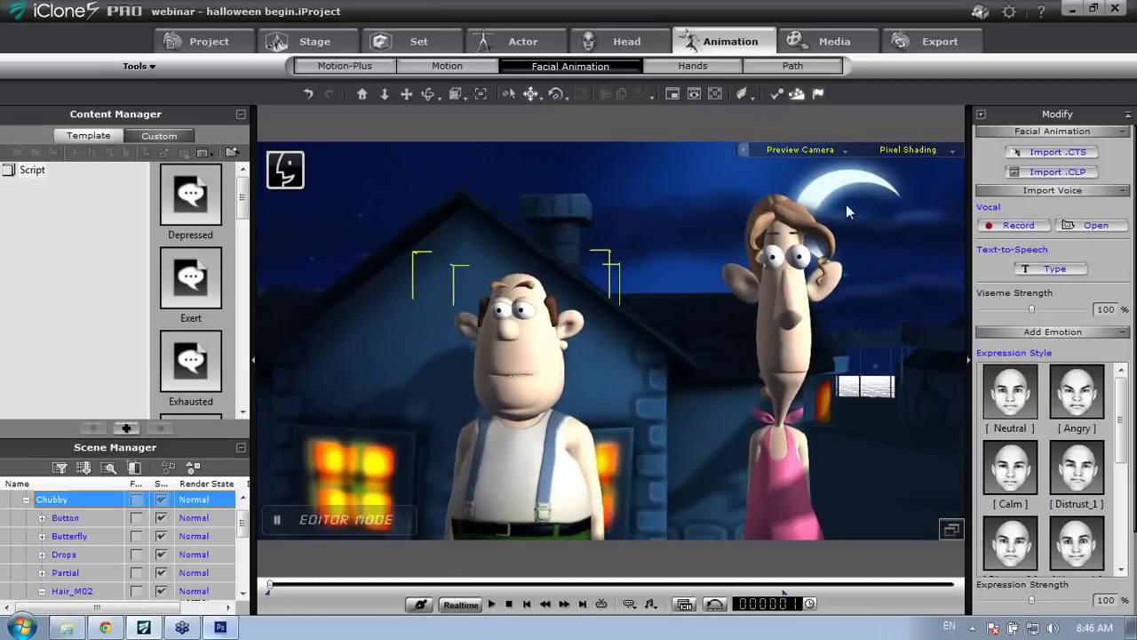
click(802, 150)
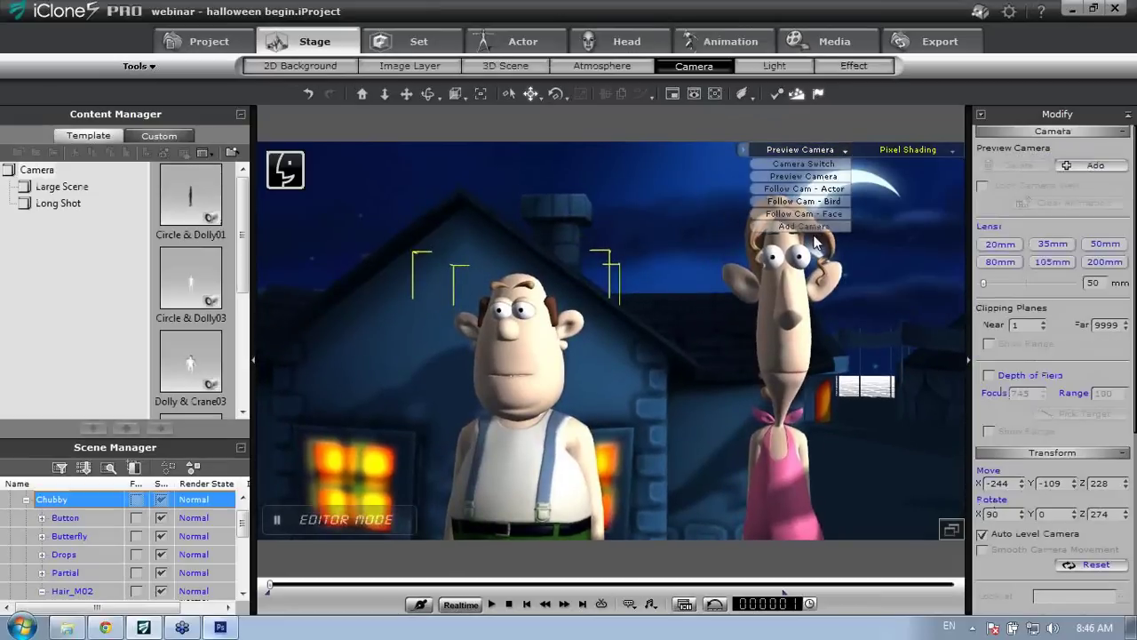
click(804, 227)
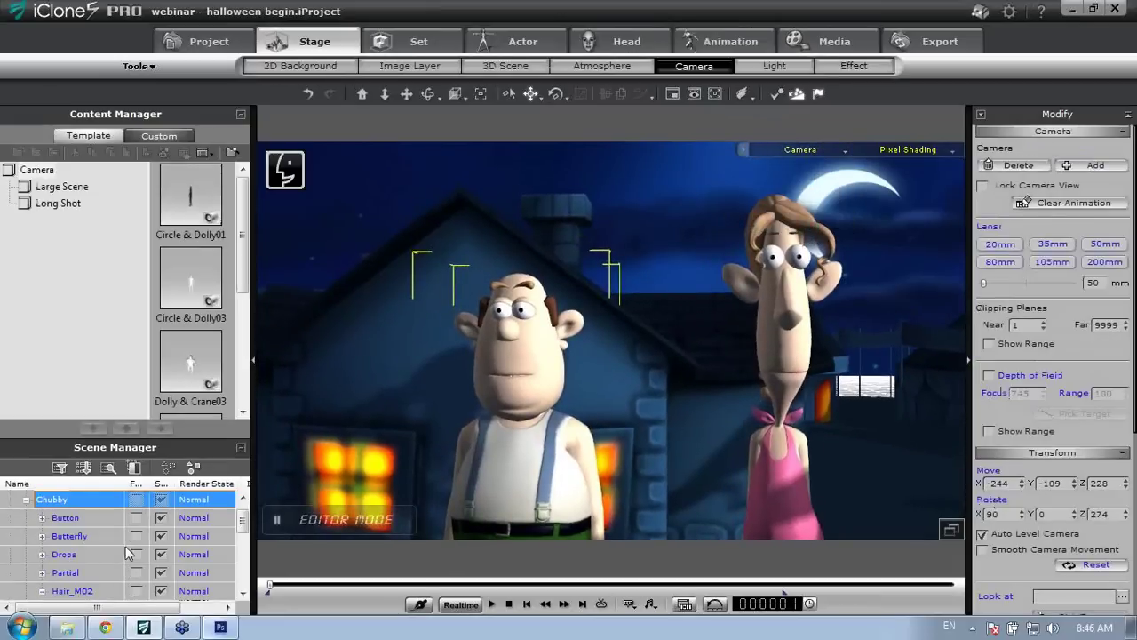
Rename the new camera as facialpuppet
click(27, 500)
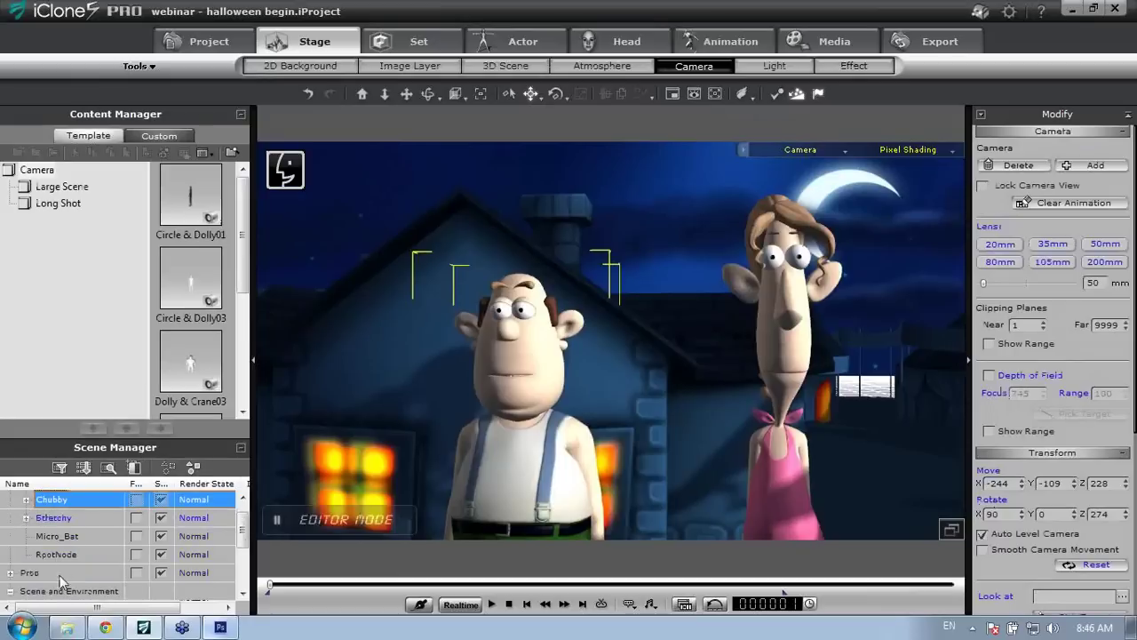
drag(242, 540, 244, 561)
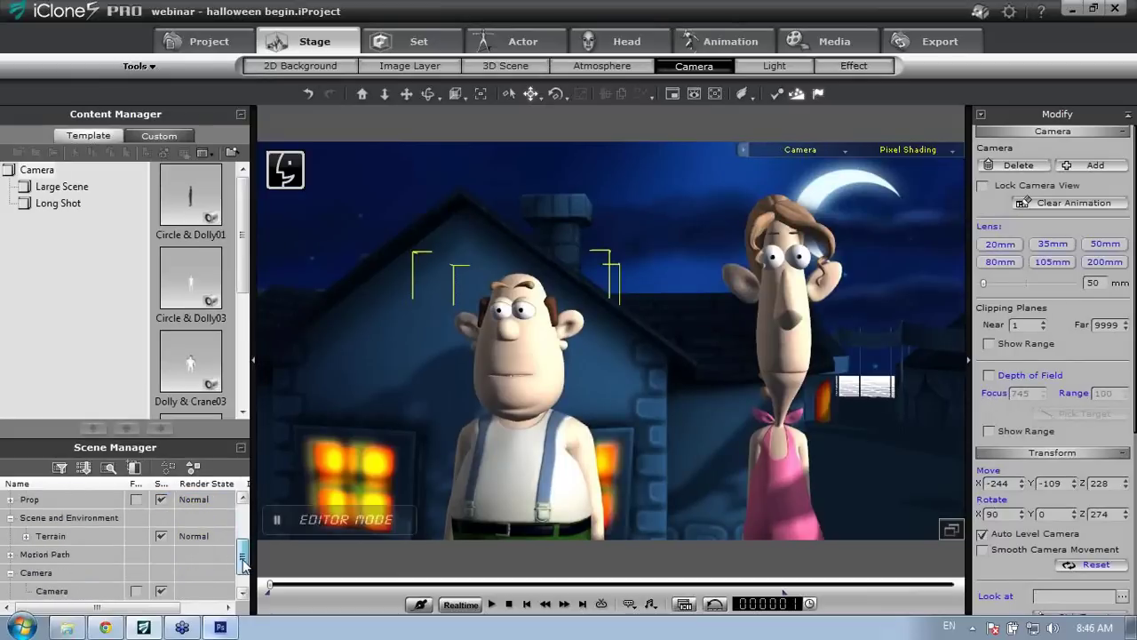
click(55, 592)
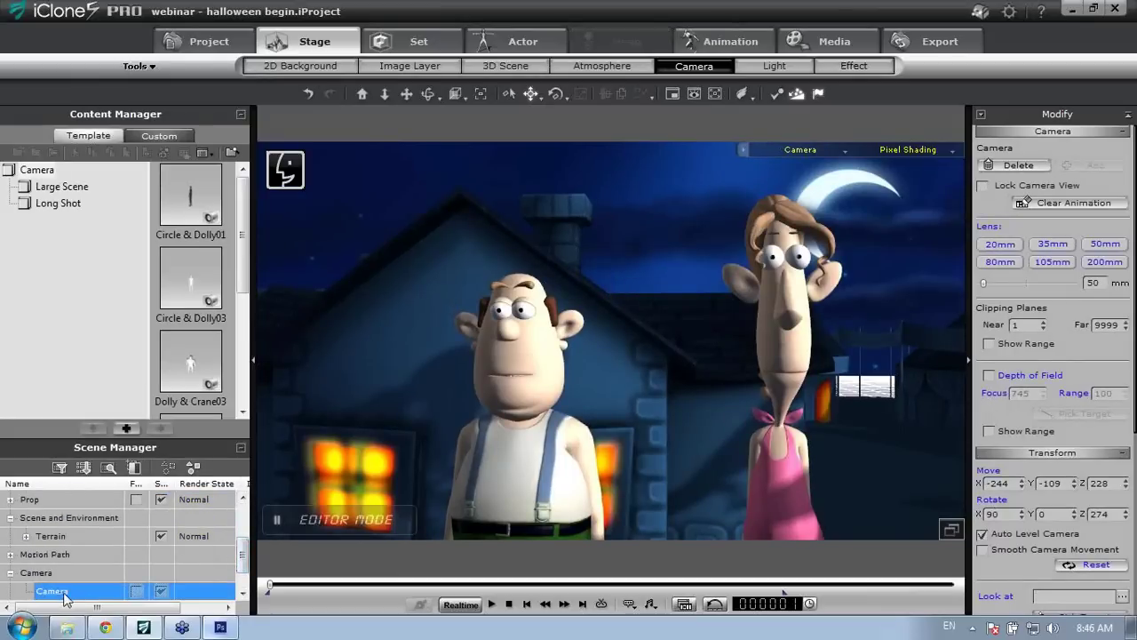
click(73, 586)
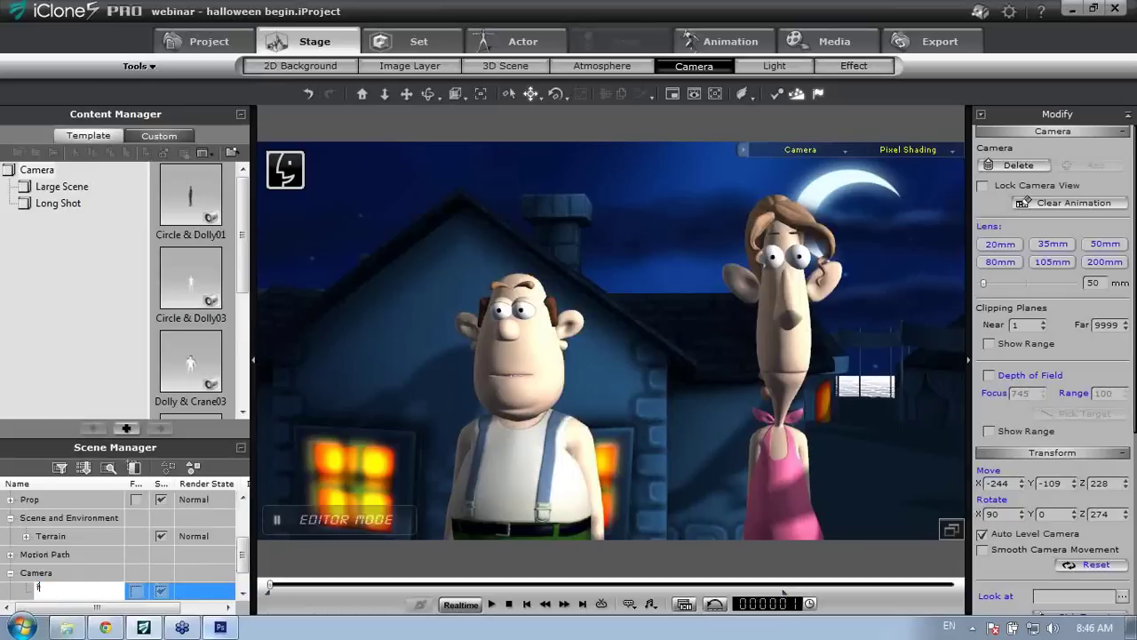
text(facialpuppet)
key(Return)
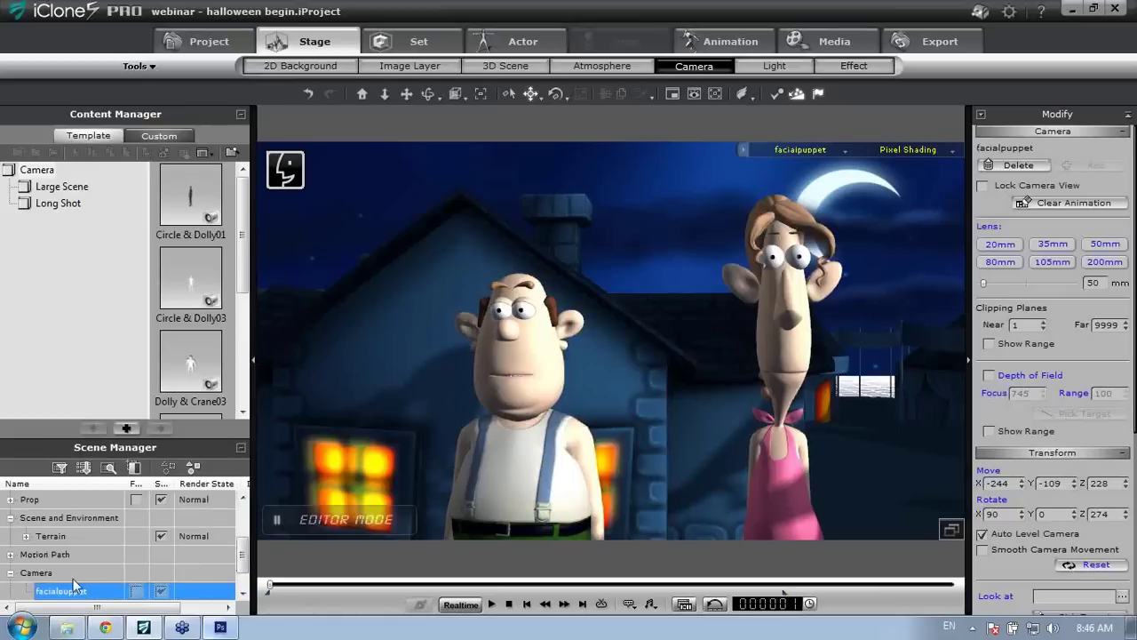
Select Stretchy and open the Avatar Controller for puppeting the face
click(286, 170)
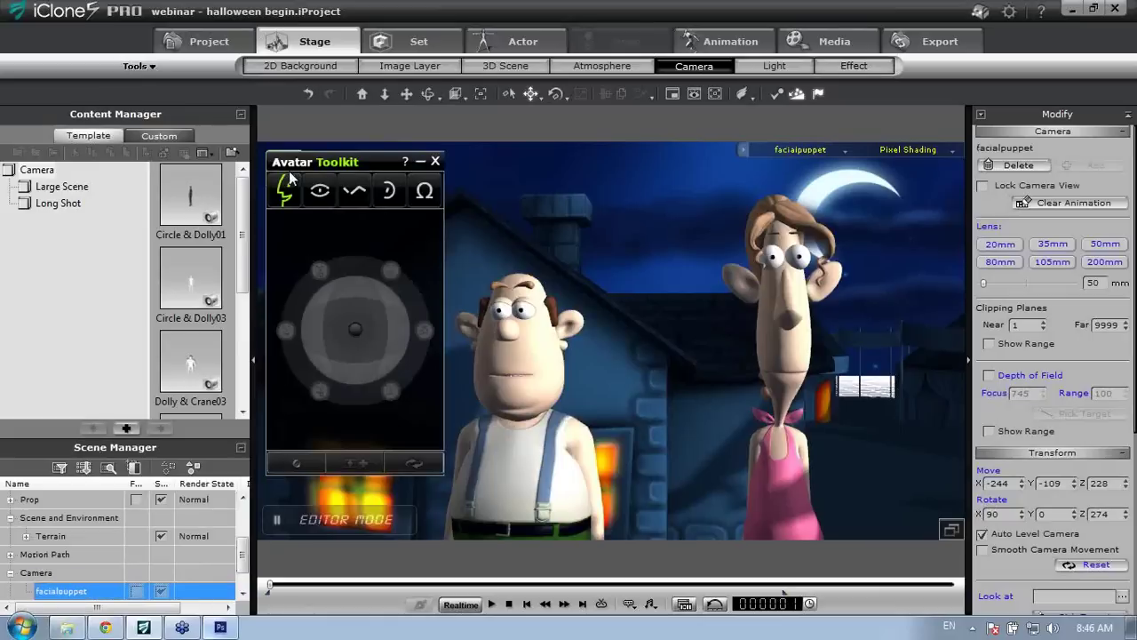
click(544, 443)
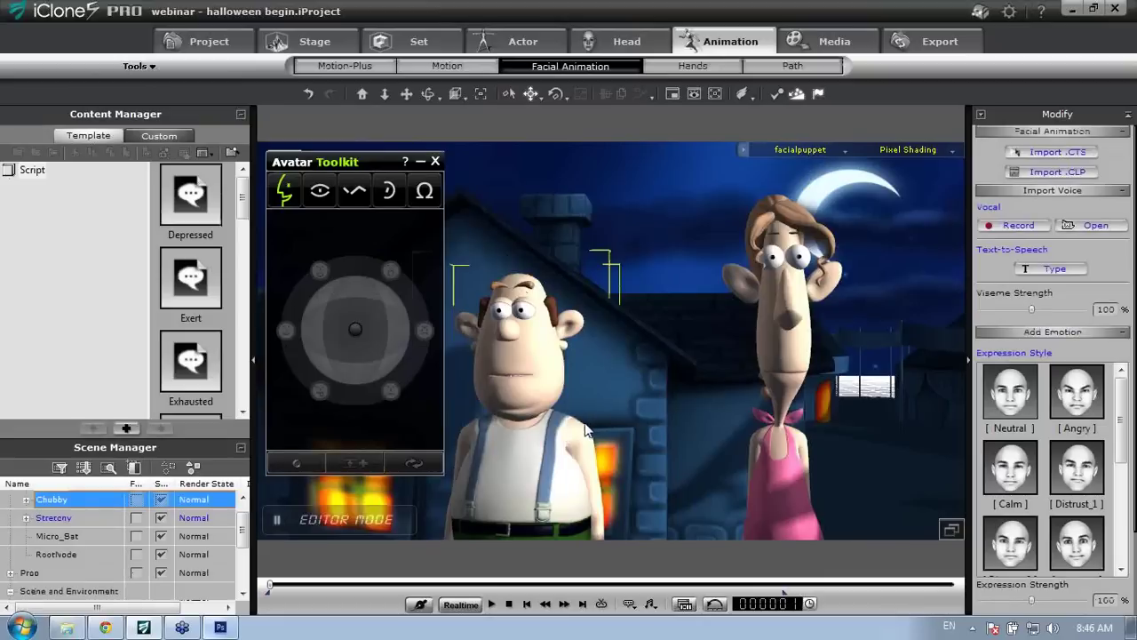
click(822, 311)
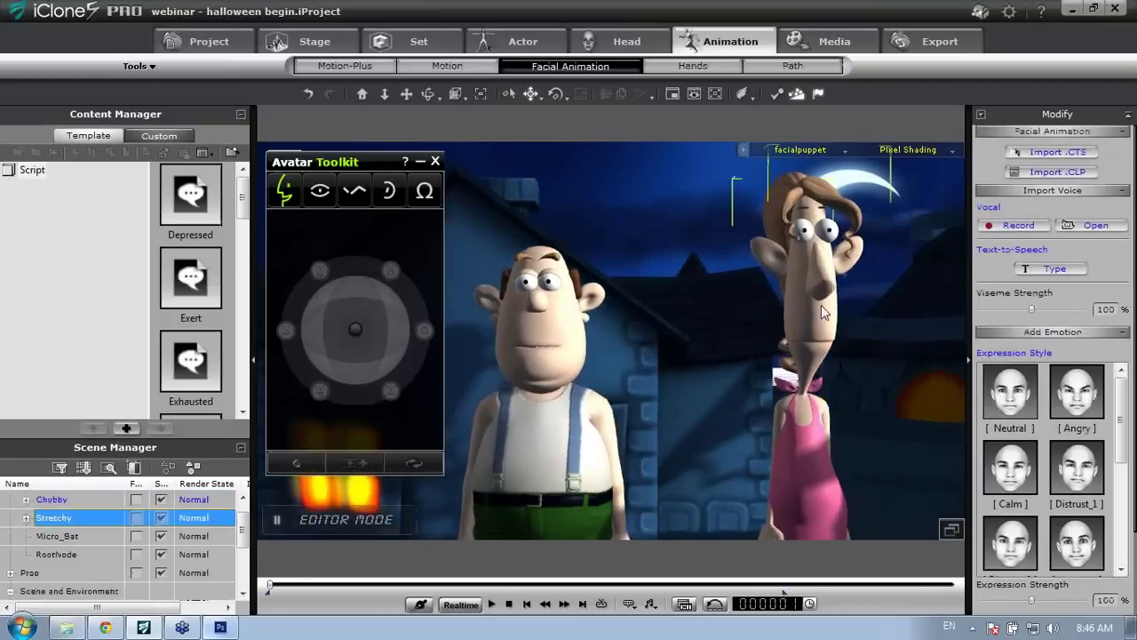
click(424, 194)
click(434, 161)
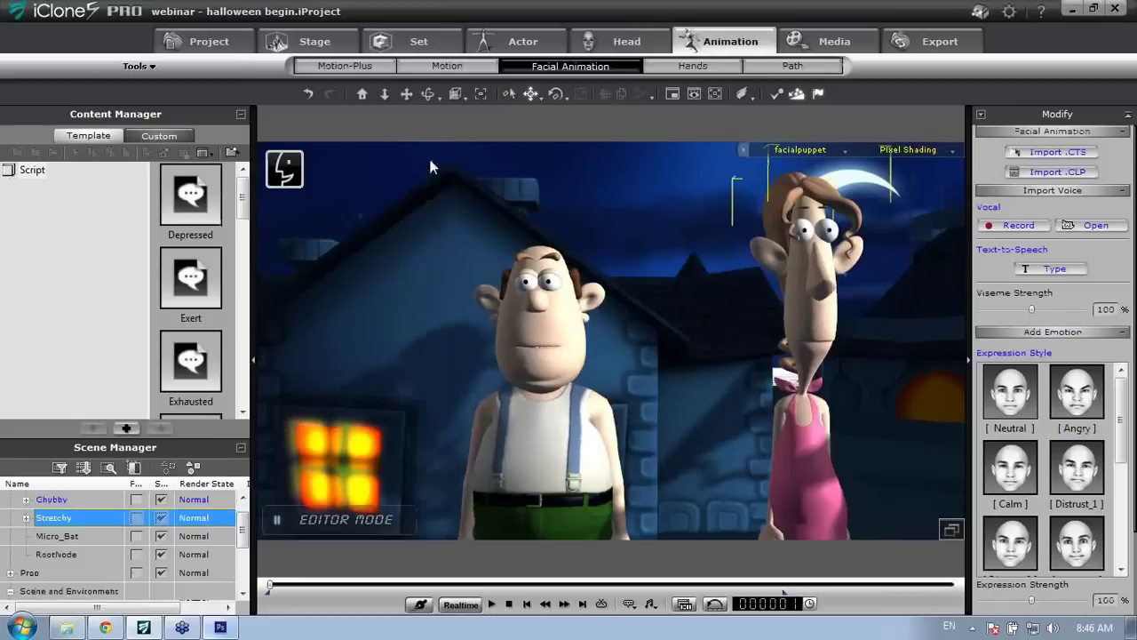
click(285, 170)
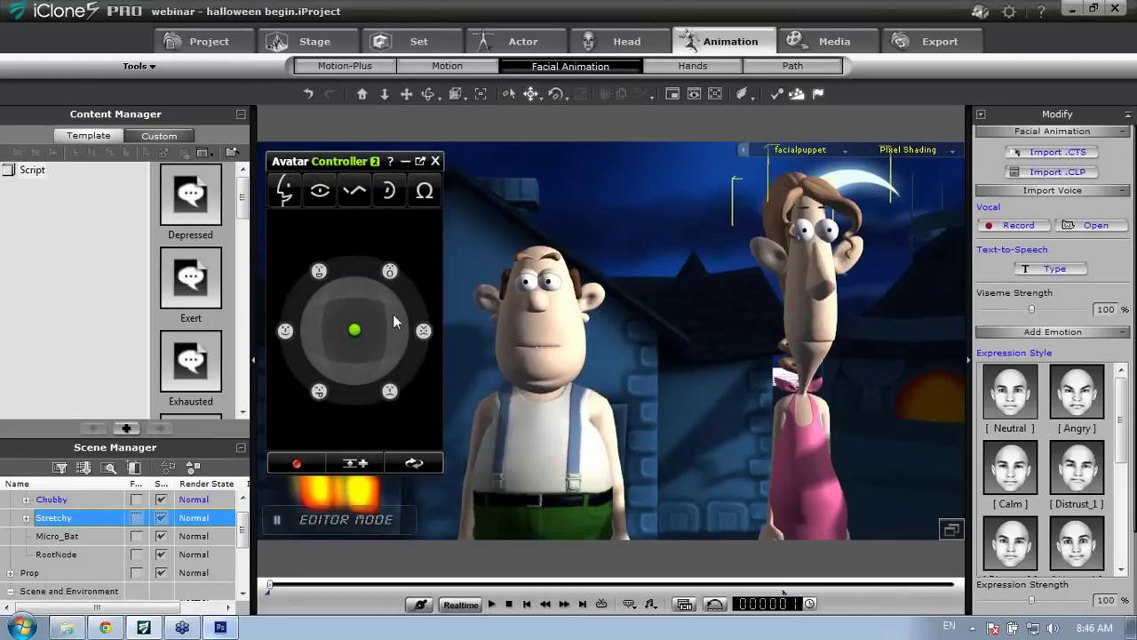
Examine Stretchy's face close up while trying the expression, eye, eyebrow and mouth controls of the Avatar Controller
middle_drag(743, 409, 549, 450)
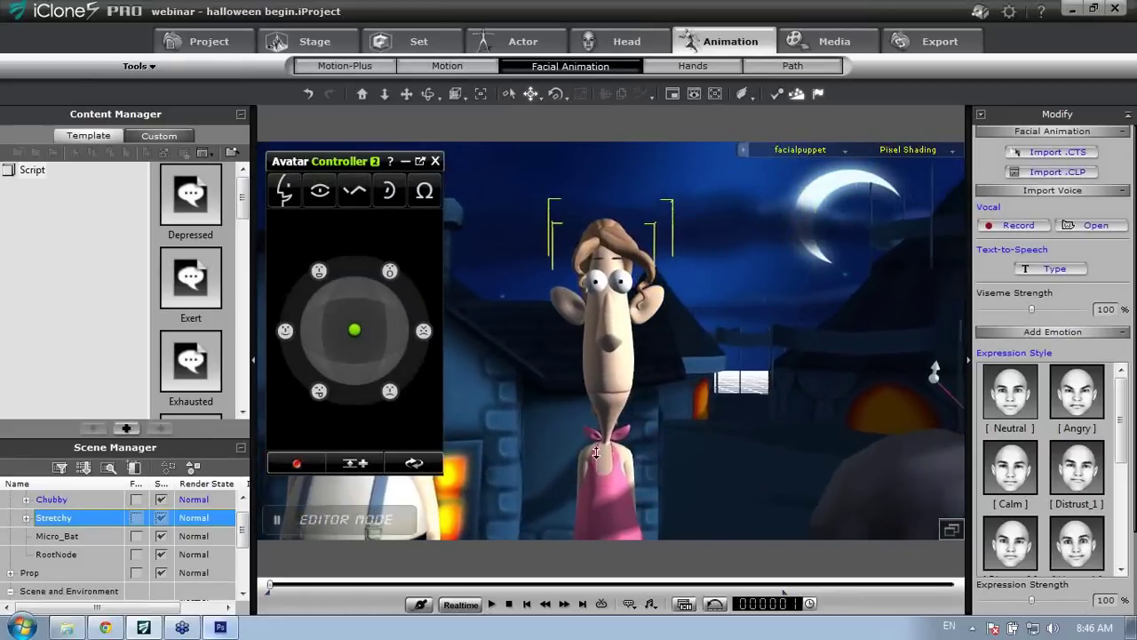
scroll(595, 424, up, 3)
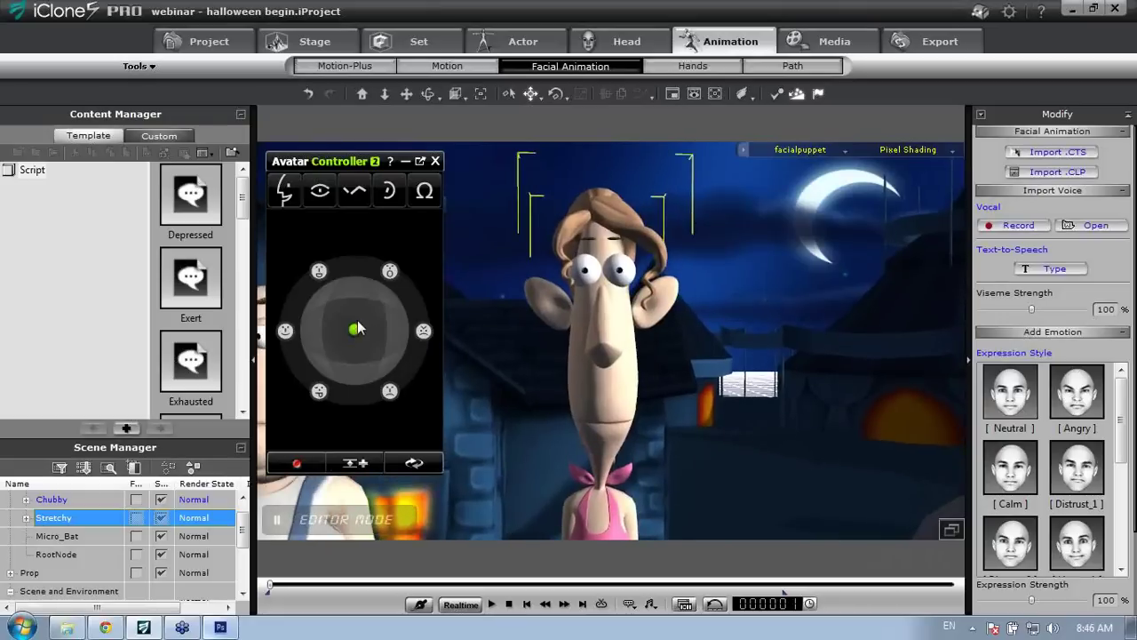
mouse_move(358, 329)
mouse_down()
mouse_move(394, 270)
mouse_move(434, 335)
mouse_move(378, 393)
mouse_move(321, 389)
mouse_move(287, 352)
mouse_move(305, 282)
mouse_move(399, 277)
mouse_move(325, 365)
mouse_move(360, 287)
mouse_move(373, 315)
mouse_move(356, 330)
mouse_up()
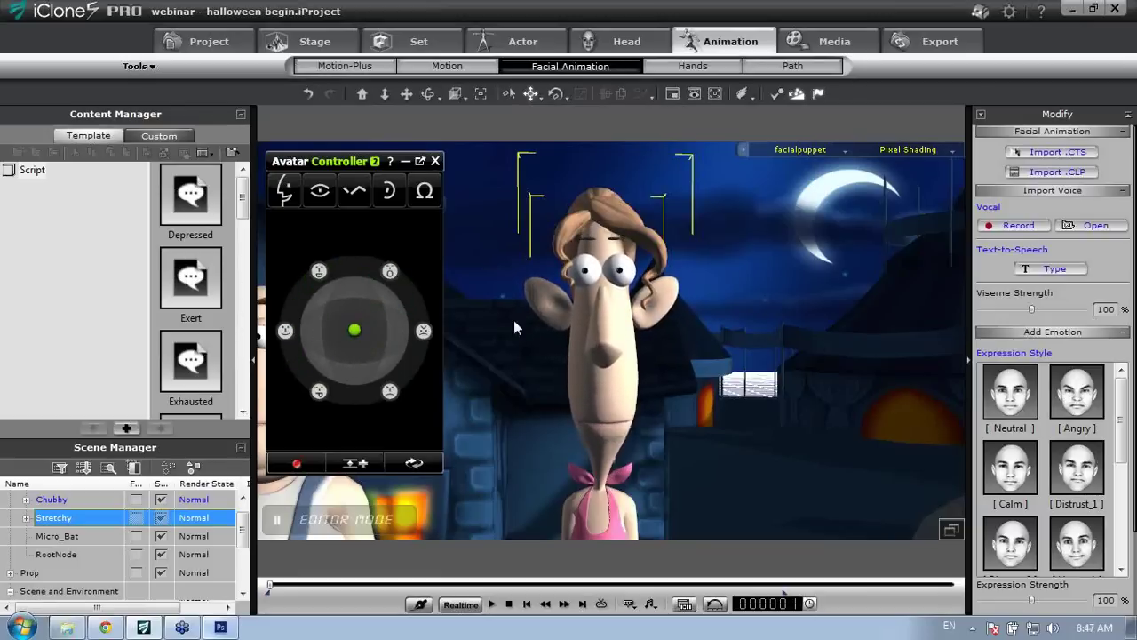
click(320, 190)
drag(358, 359, 375, 355)
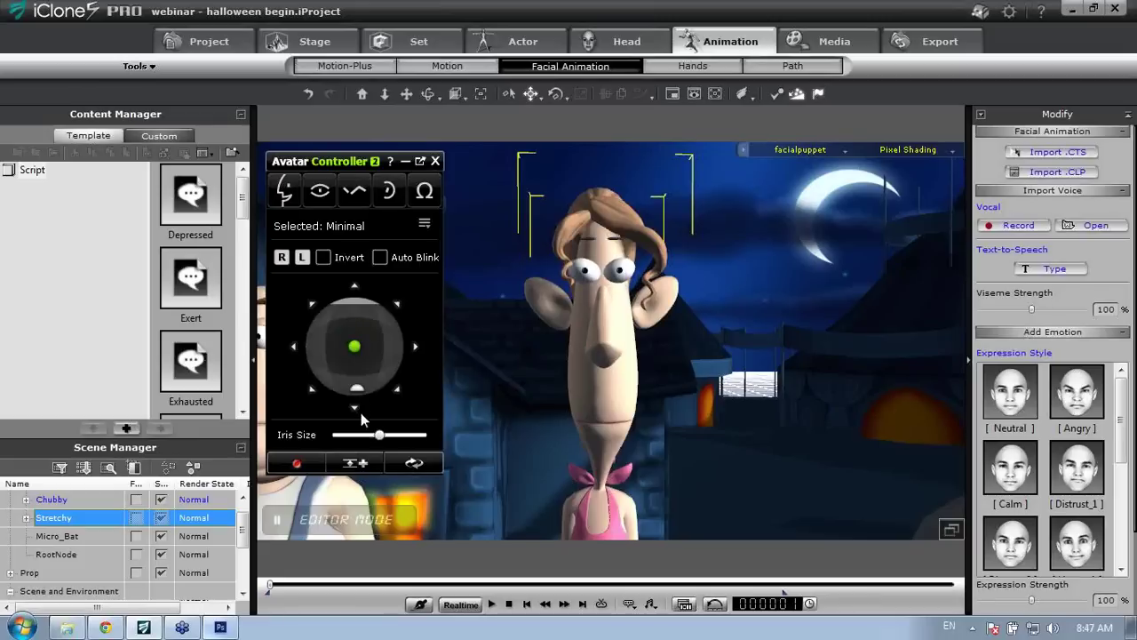
click(375, 194)
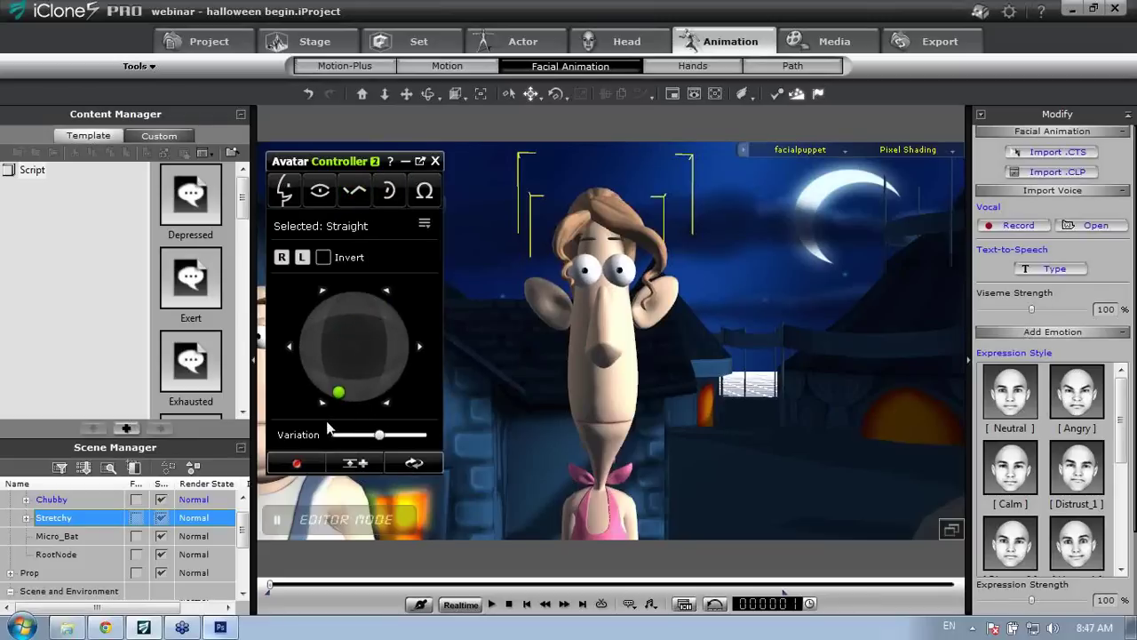
click(388, 190)
mouse_move(360, 352)
mouse_down()
mouse_move(381, 343)
mouse_move(335, 352)
mouse_move(333, 305)
mouse_move(347, 391)
mouse_move(376, 325)
mouse_move(343, 365)
mouse_move(325, 356)
mouse_move(355, 346)
mouse_up()
Reframe both characters in the facialpuppet camera and link the camera to Chubby's RL_Spine02 bone
middle_drag(546, 345, 754, 327)
scroll(733, 350, down, 2)
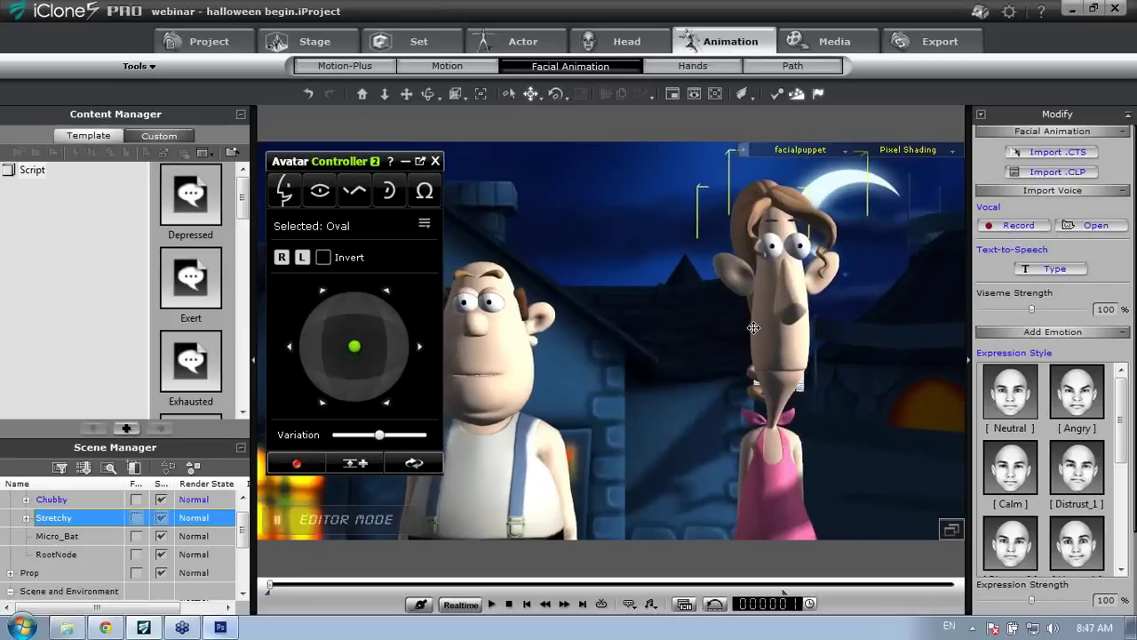
drag(246, 539, 244, 581)
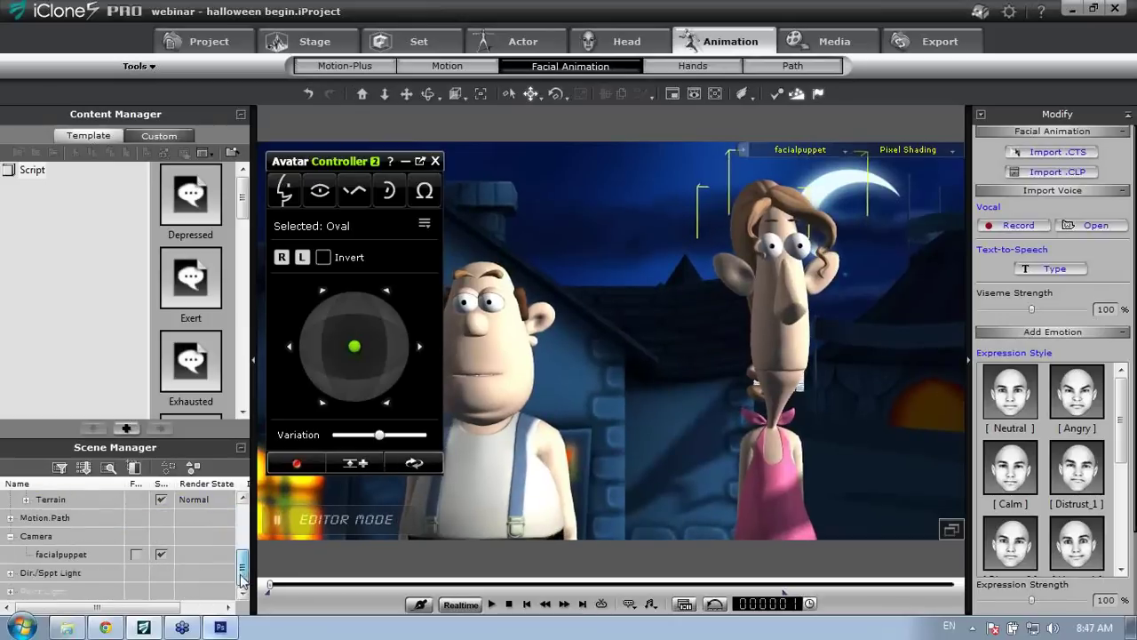
click(41, 557)
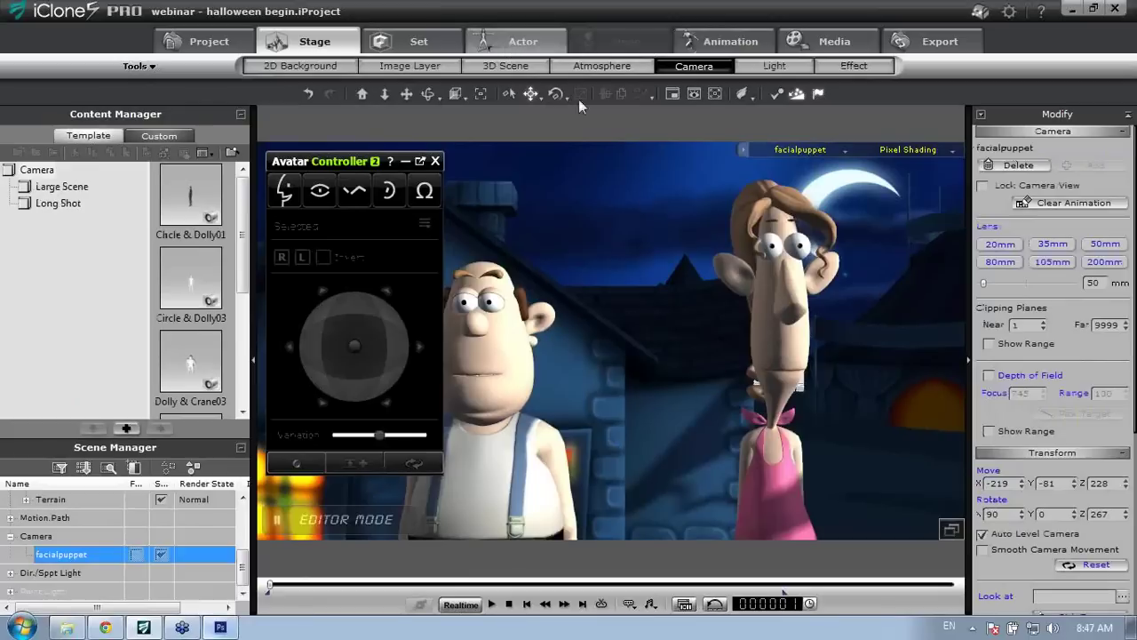
drag(1134, 358, 1133, 567)
click(1090, 581)
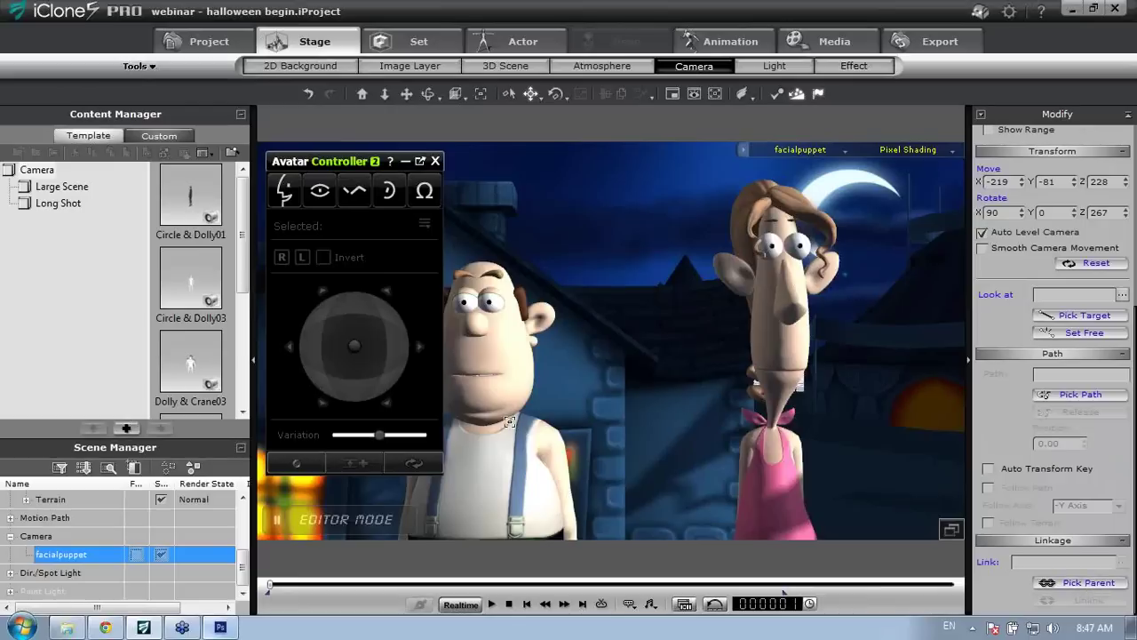
click(494, 459)
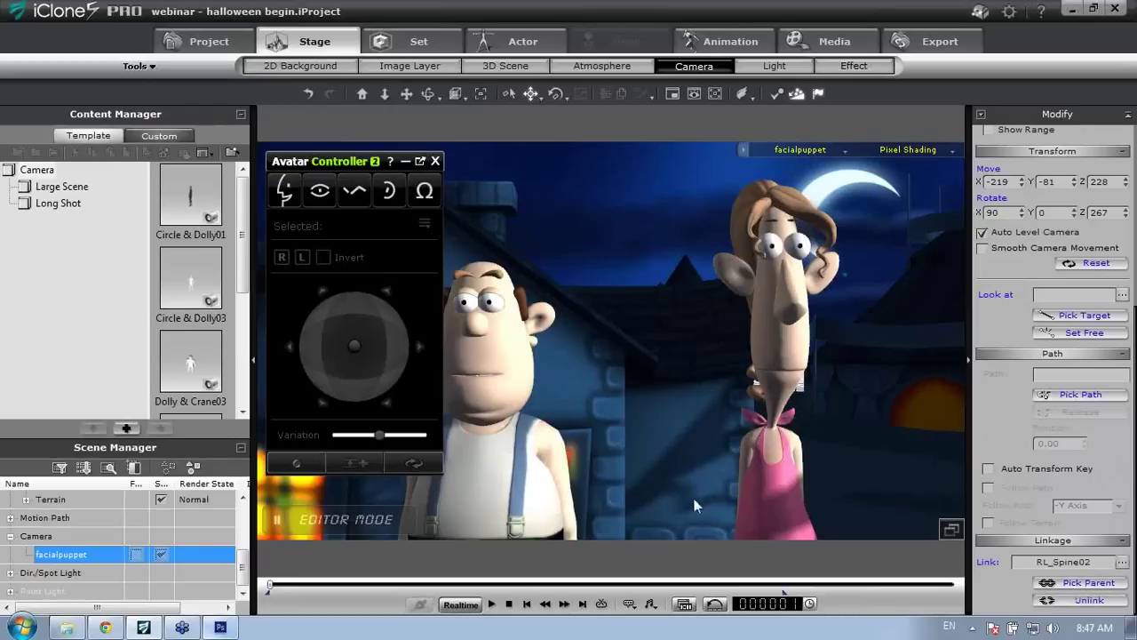
Play the start of the animation to check how the linked facialpuppet camera follows the walking characters, and return to frame 1
click(490, 604)
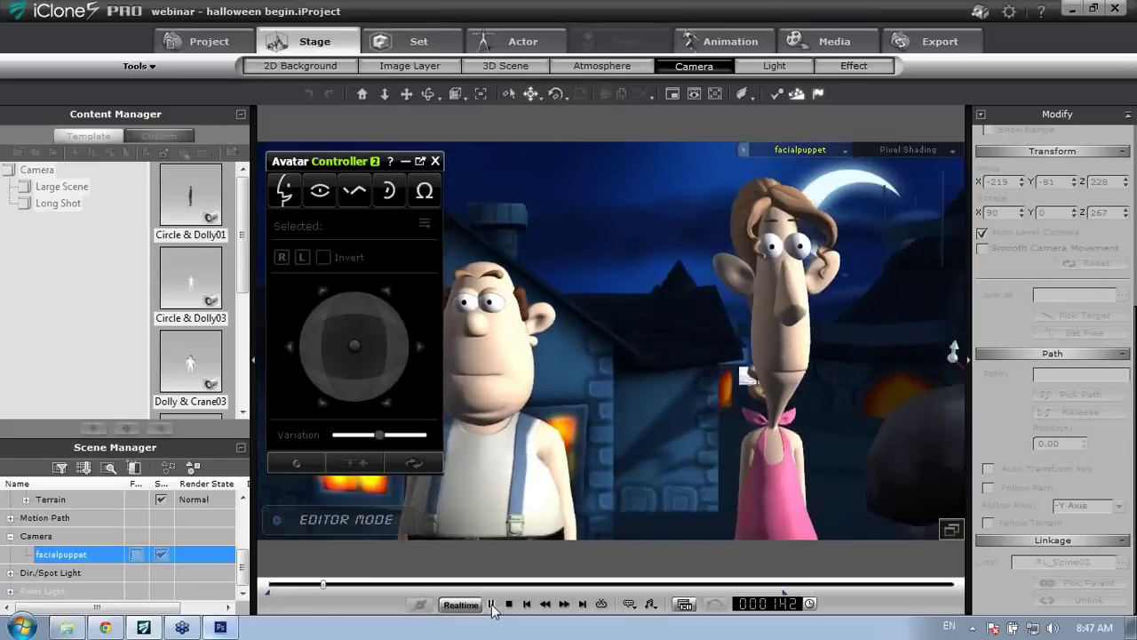
click(496, 608)
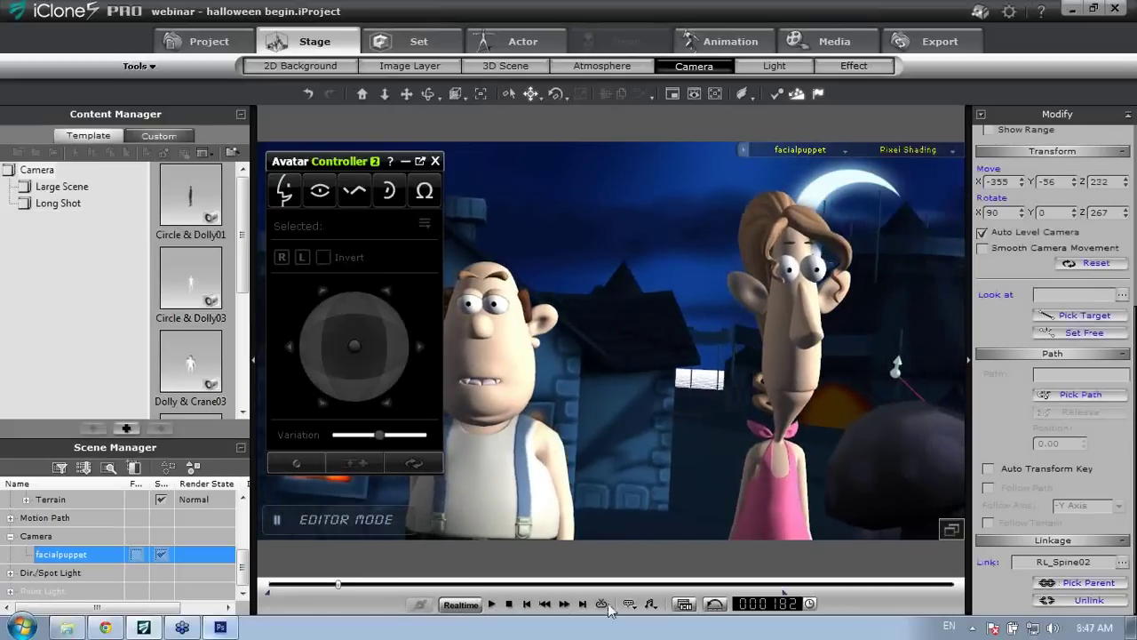
drag(337, 585, 268, 585)
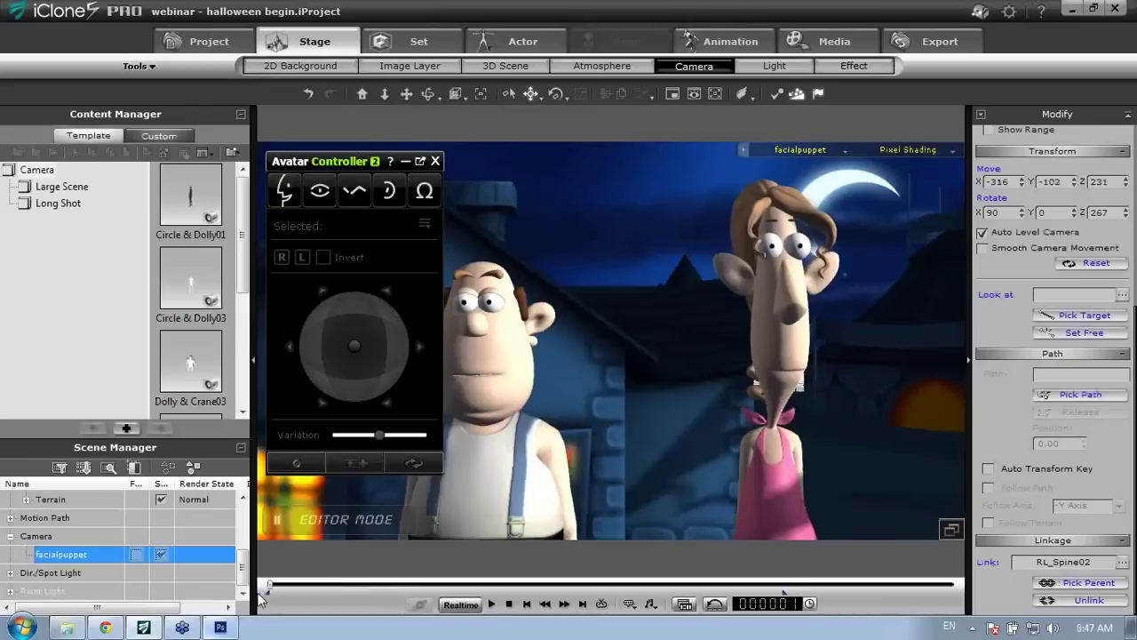
Relink the facialpuppet camera to Chubby's RL_BoneRoot with no alignment and play the scene briefly to check the link
click(1122, 561)
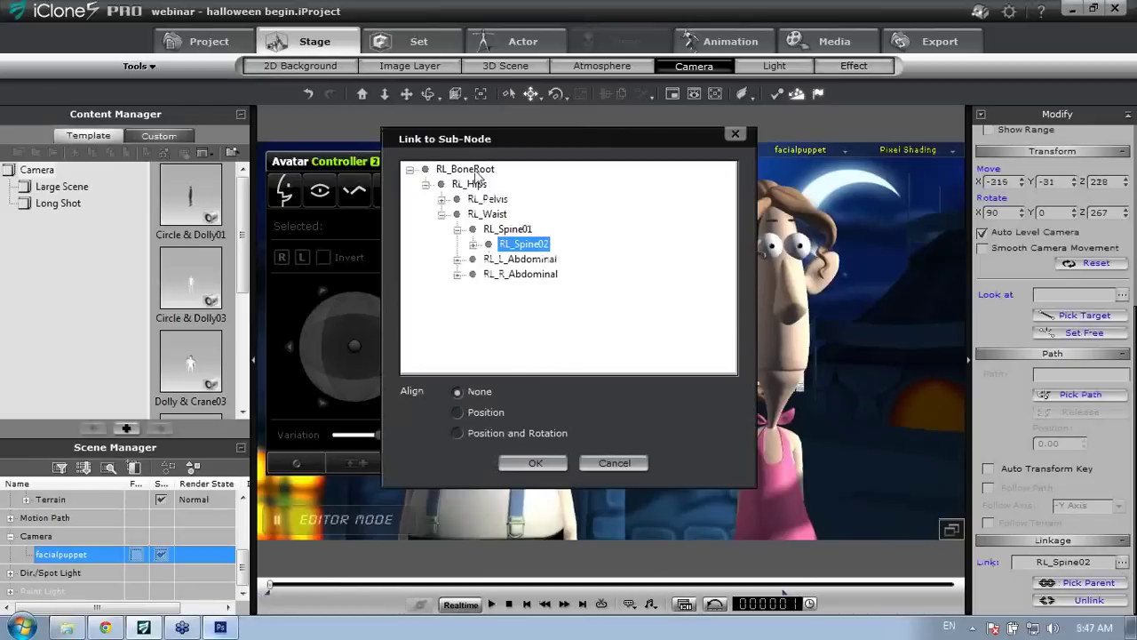
click(476, 171)
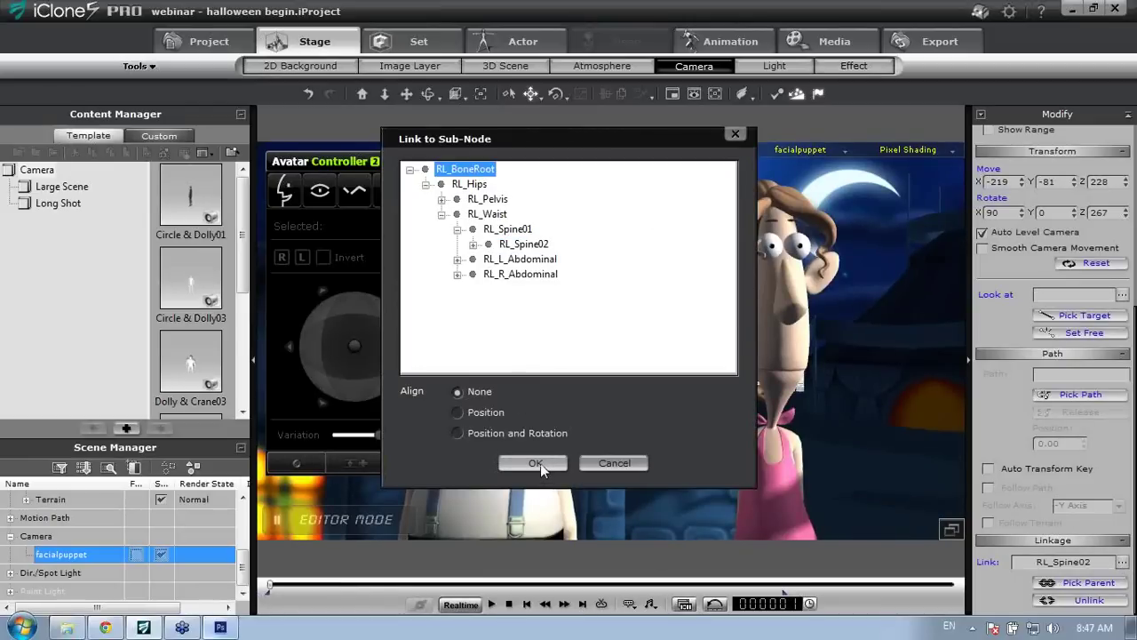
click(536, 463)
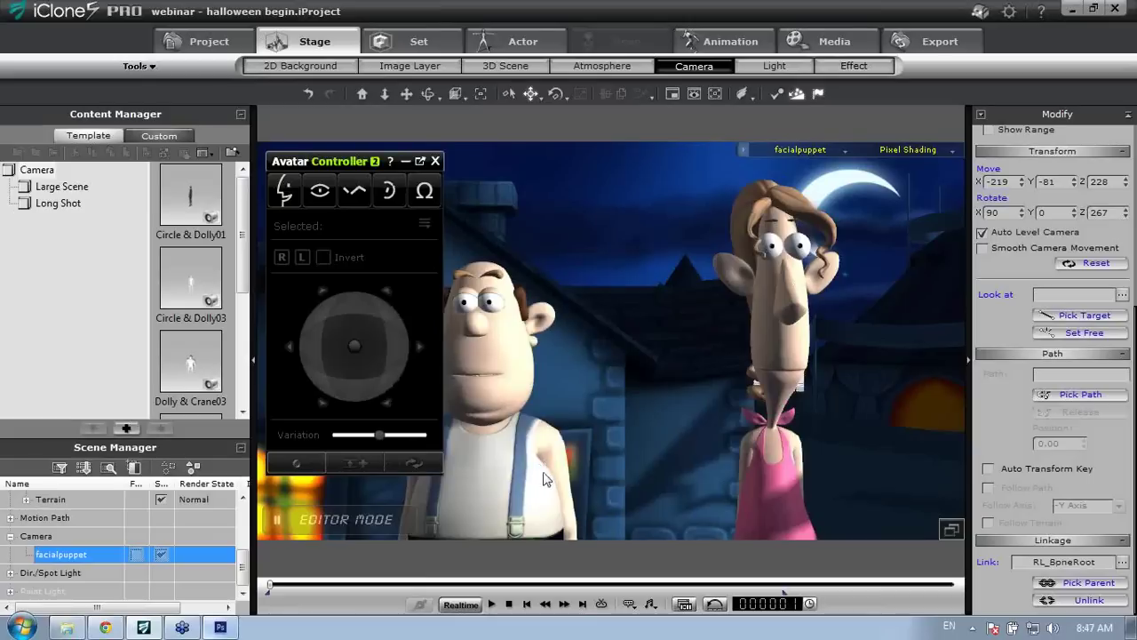
click(491, 604)
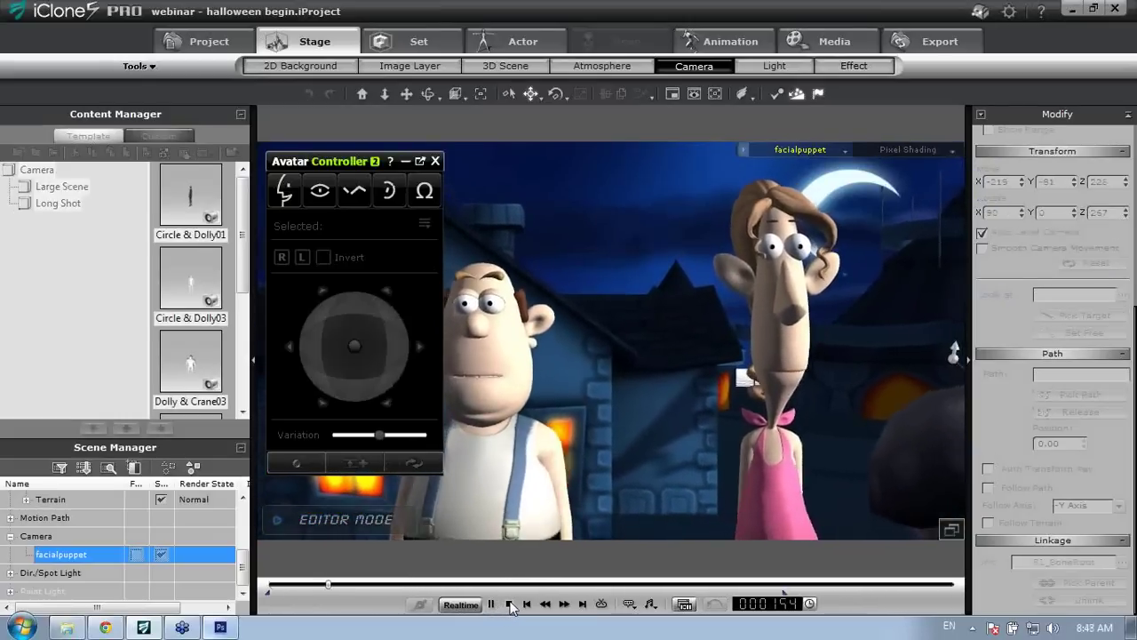
click(509, 604)
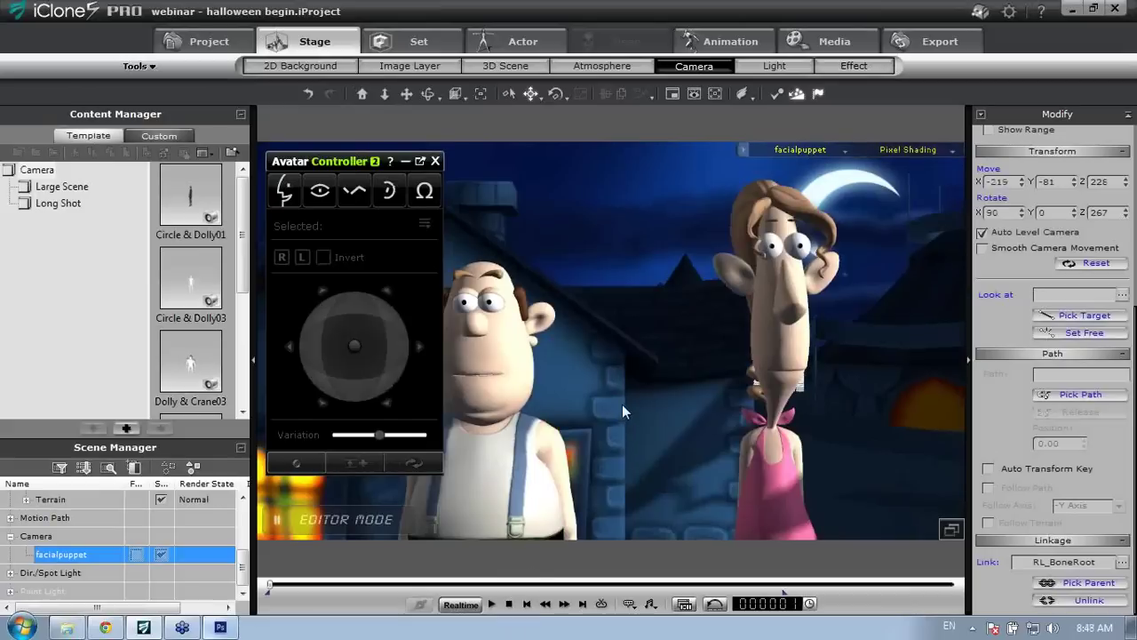
Place the Avatar Controller clear of both characters, select Chubby, and bring up the full-face expression controls
click(420, 163)
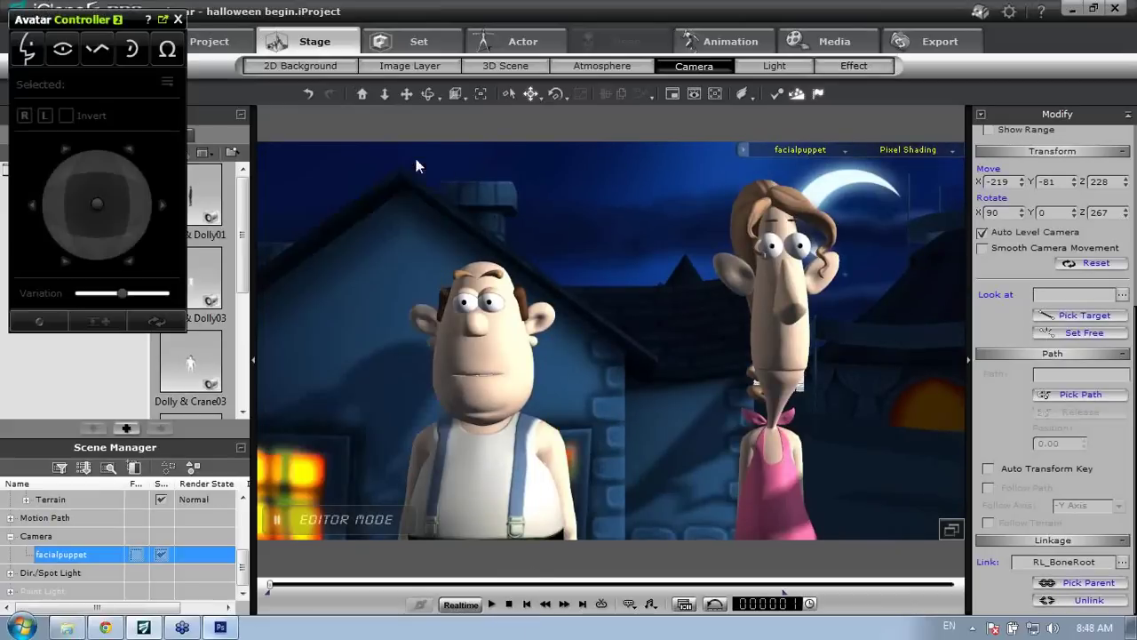
drag(78, 14, 204, 210)
click(503, 465)
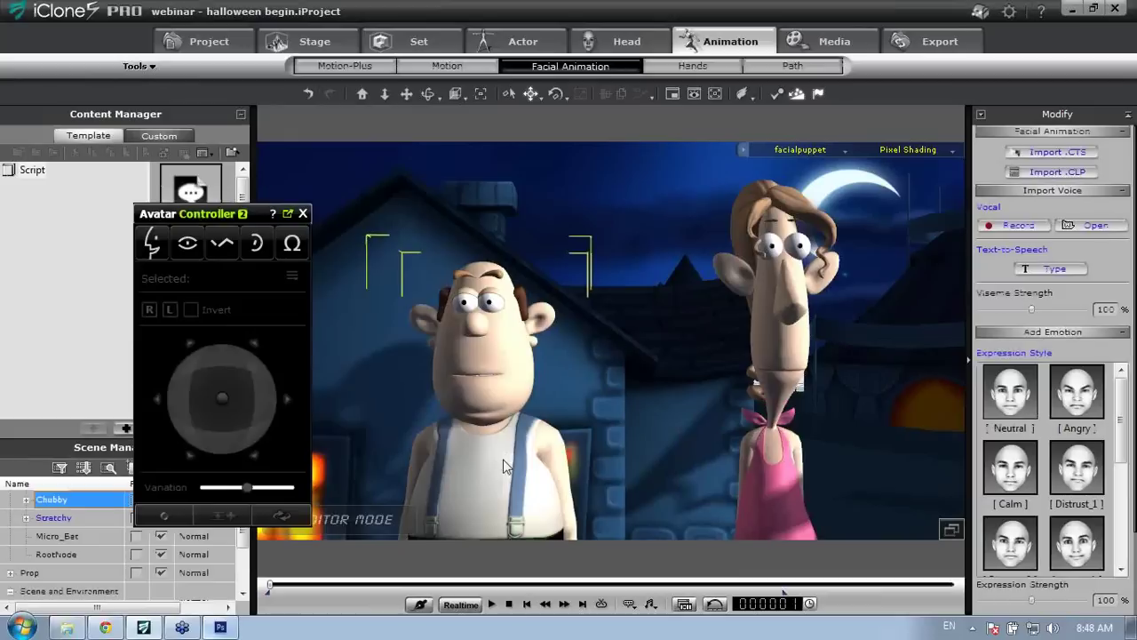
click(153, 245)
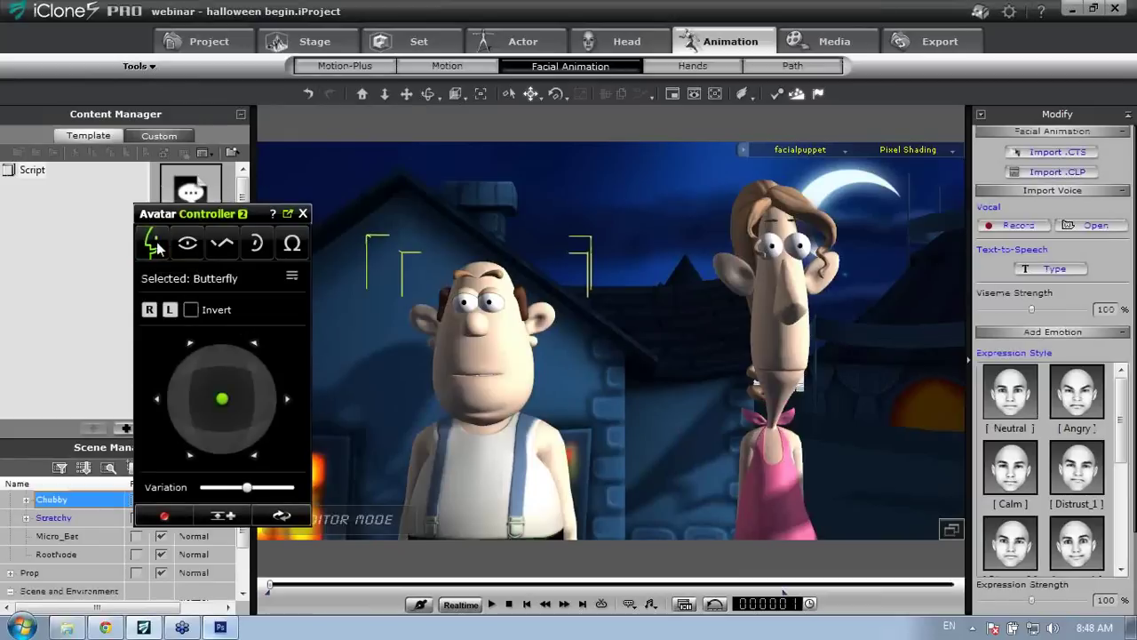
mouse_move(224, 391)
mouse_down()
mouse_move(200, 351)
mouse_move(197, 401)
mouse_move(216, 388)
mouse_up()
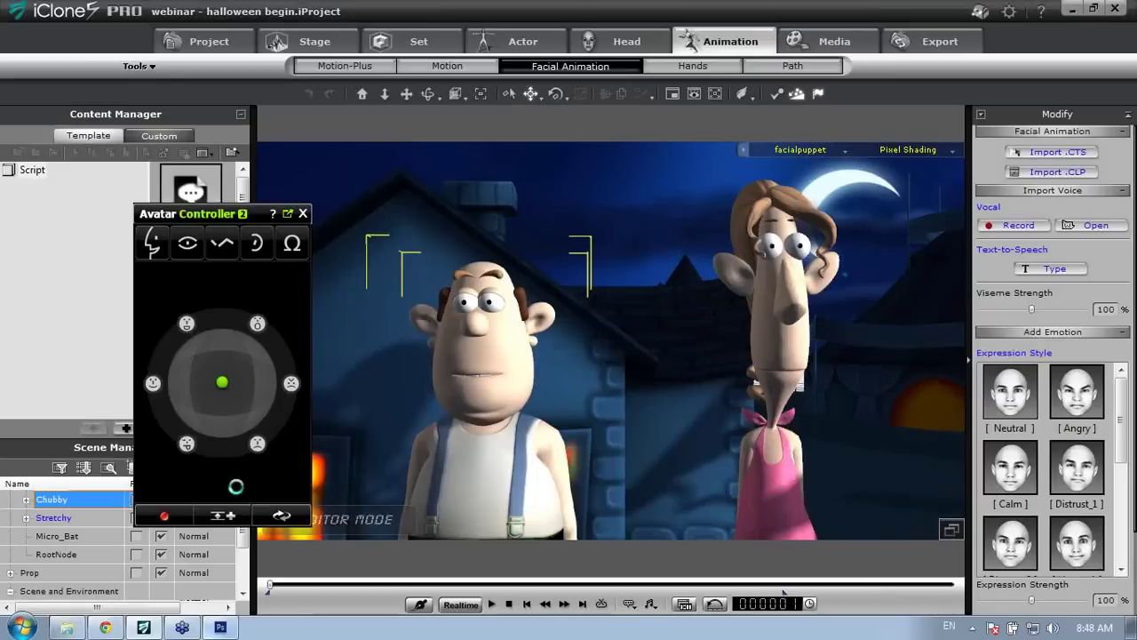
Record a facial puppet clip for Chubby by varying his expression during playback, and replay its beginning
click(176, 516)
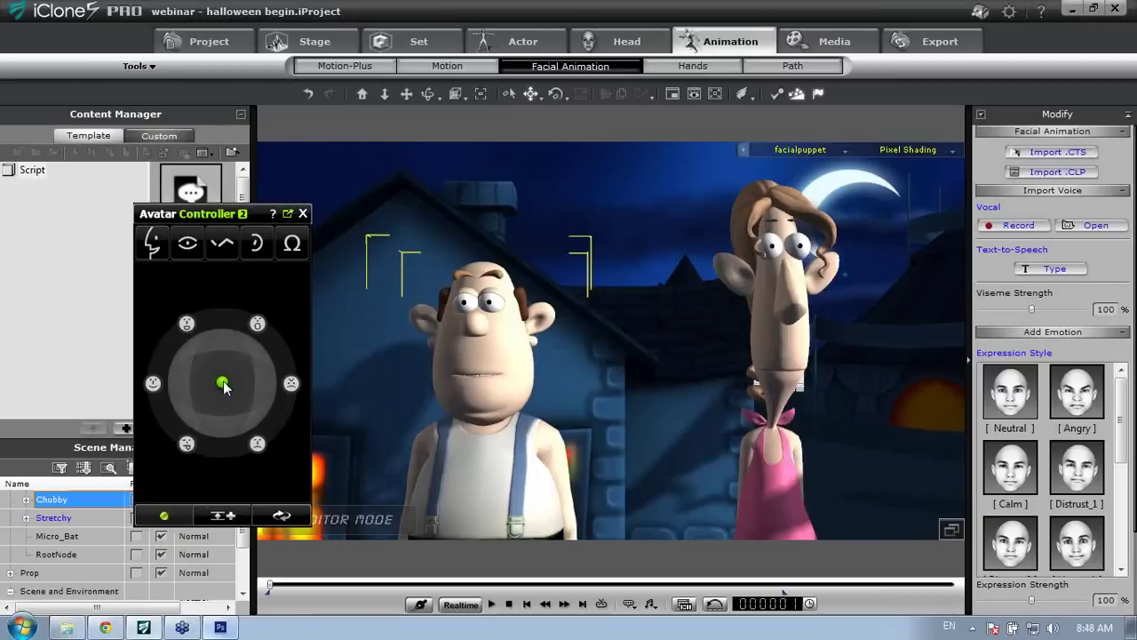
mouse_move(223, 382)
mouse_down()
mouse_move(181, 383)
mouse_move(227, 375)
mouse_move(206, 366)
mouse_move(189, 327)
mouse_move(190, 381)
mouse_move(228, 403)
mouse_move(218, 386)
mouse_move(198, 418)
mouse_move(234, 388)
mouse_move(193, 394)
mouse_move(285, 394)
mouse_up()
mouse_move(264, 386)
mouse_down()
mouse_move(239, 354)
mouse_move(245, 379)
mouse_up()
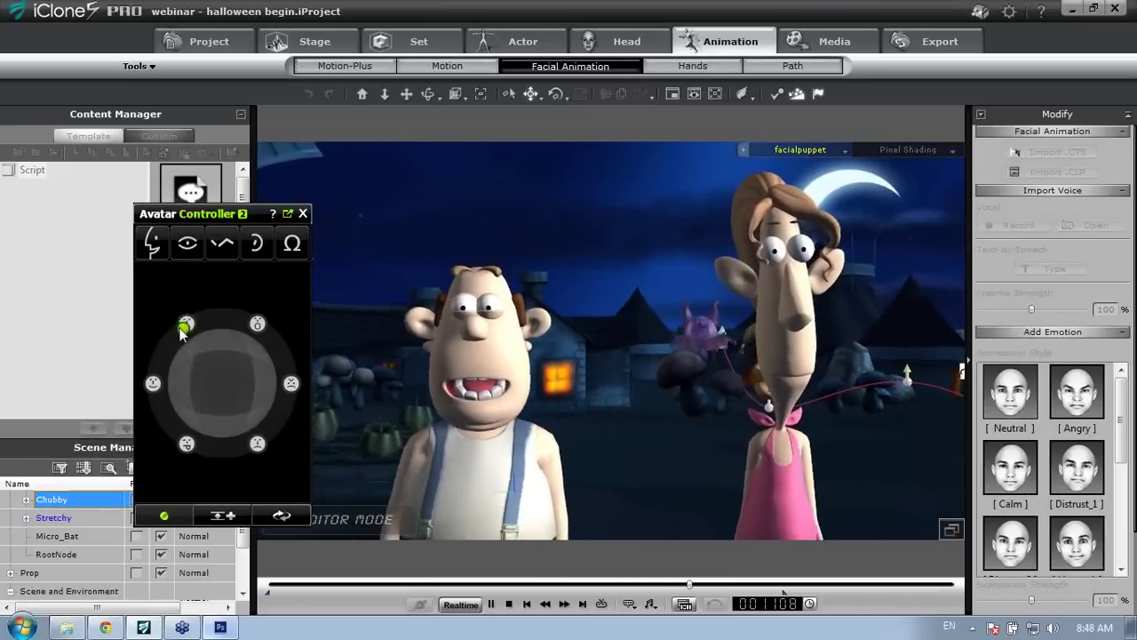
key(space)
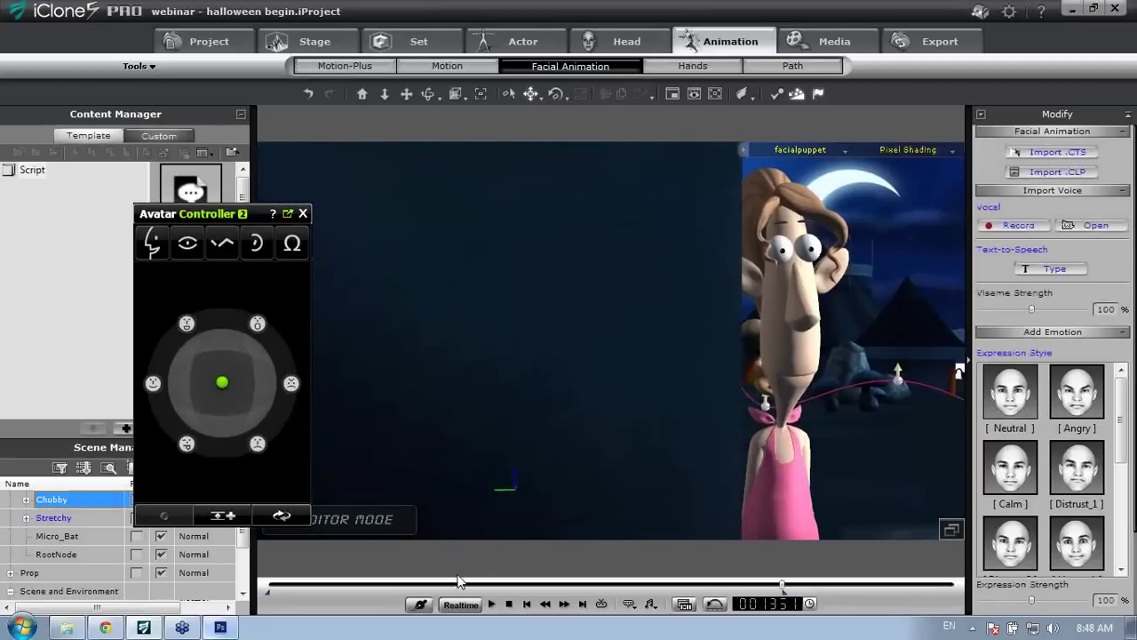
click(508, 605)
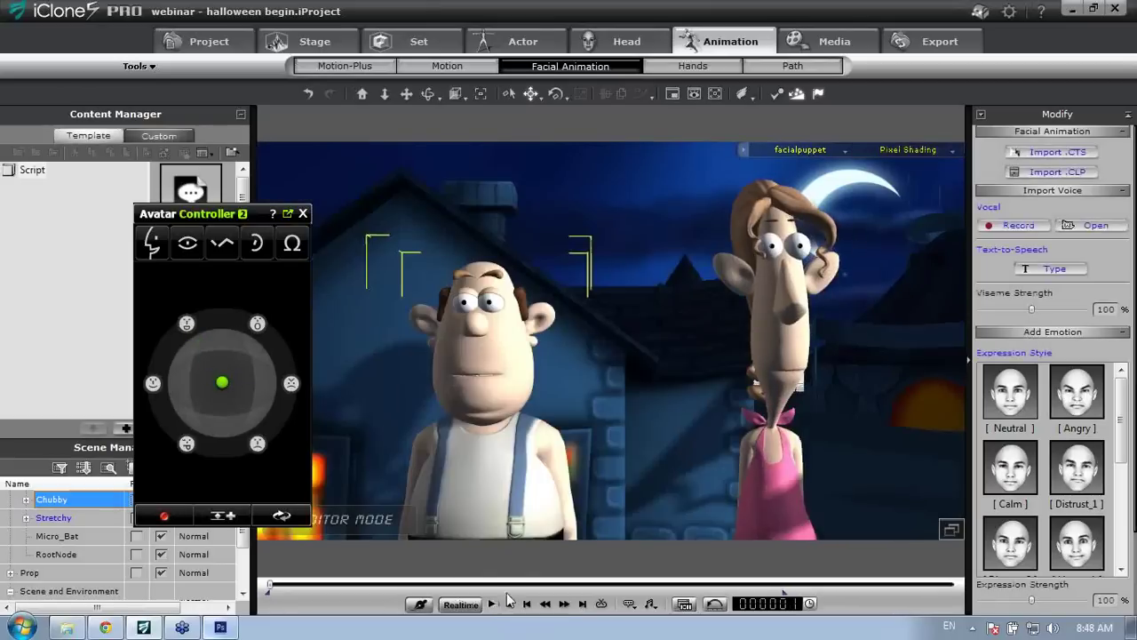
click(494, 605)
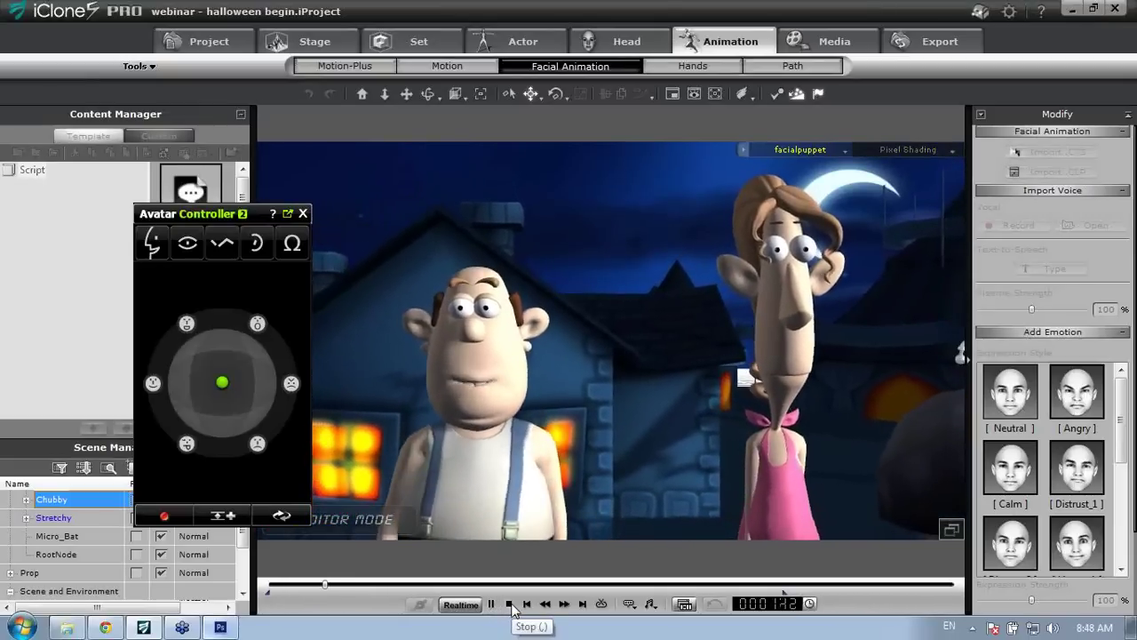
click(510, 605)
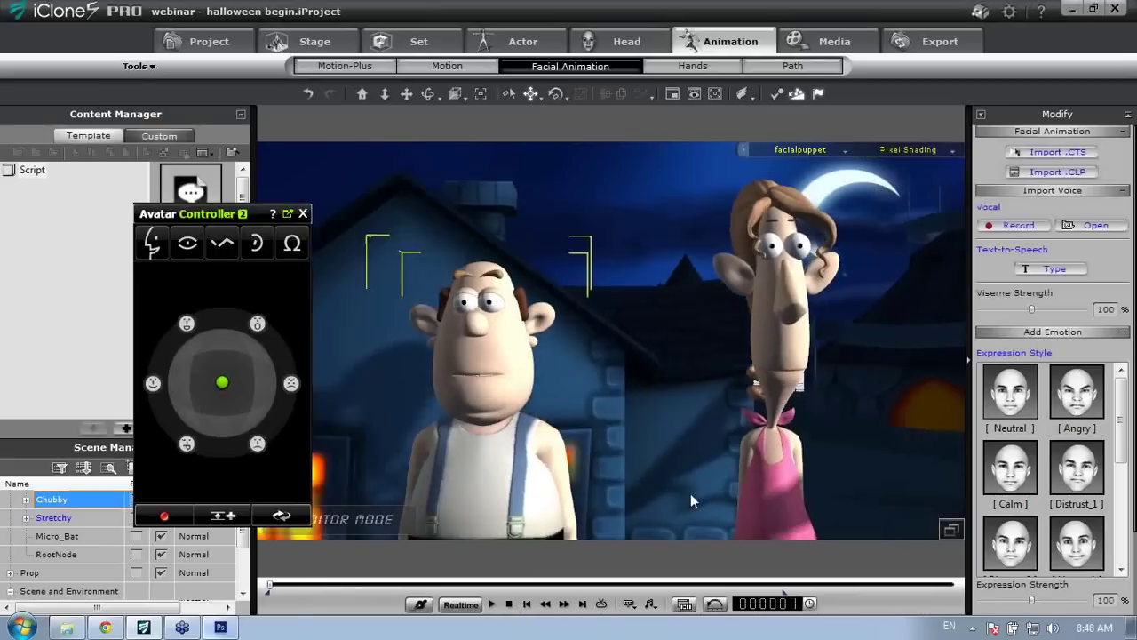
Select Stretchy and record a facial puppet clip with varied full-face expressions during playback
click(758, 486)
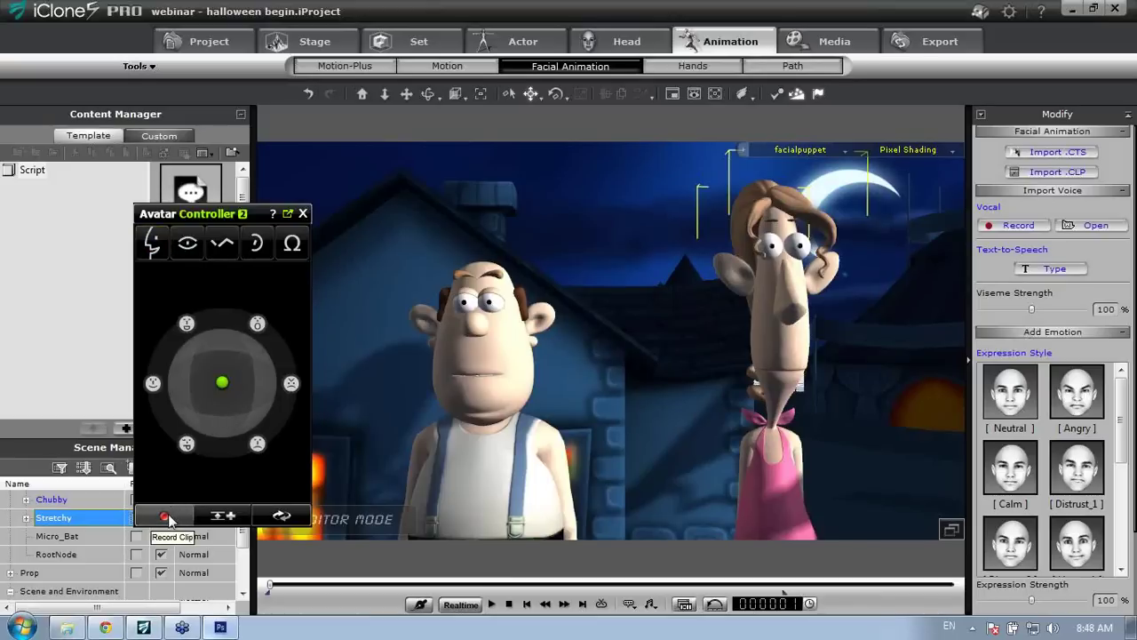
key(space)
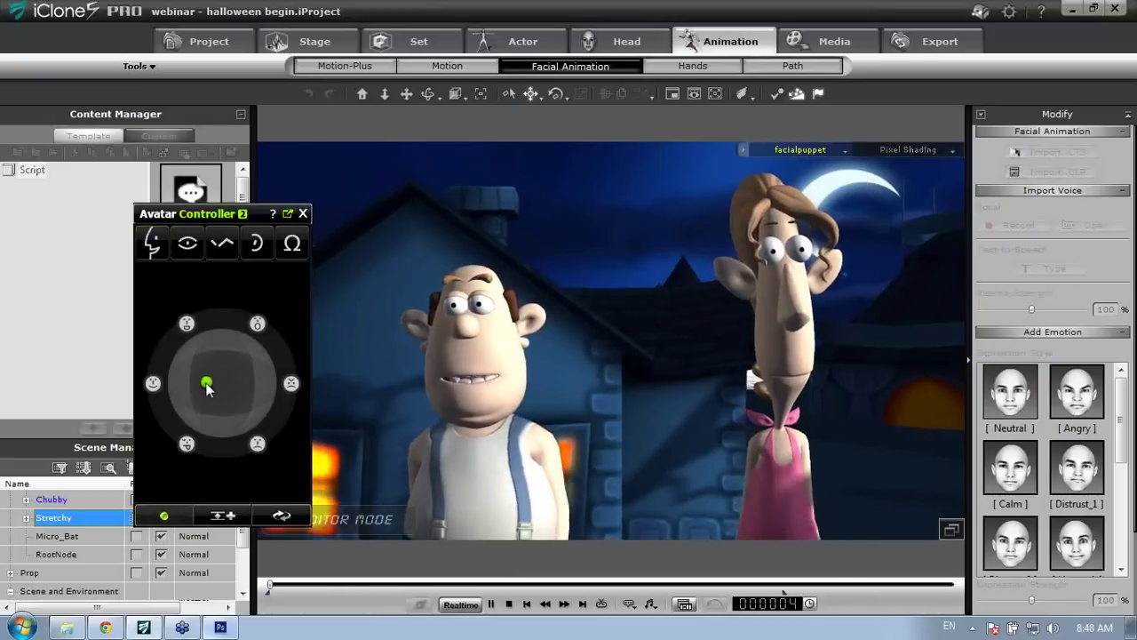
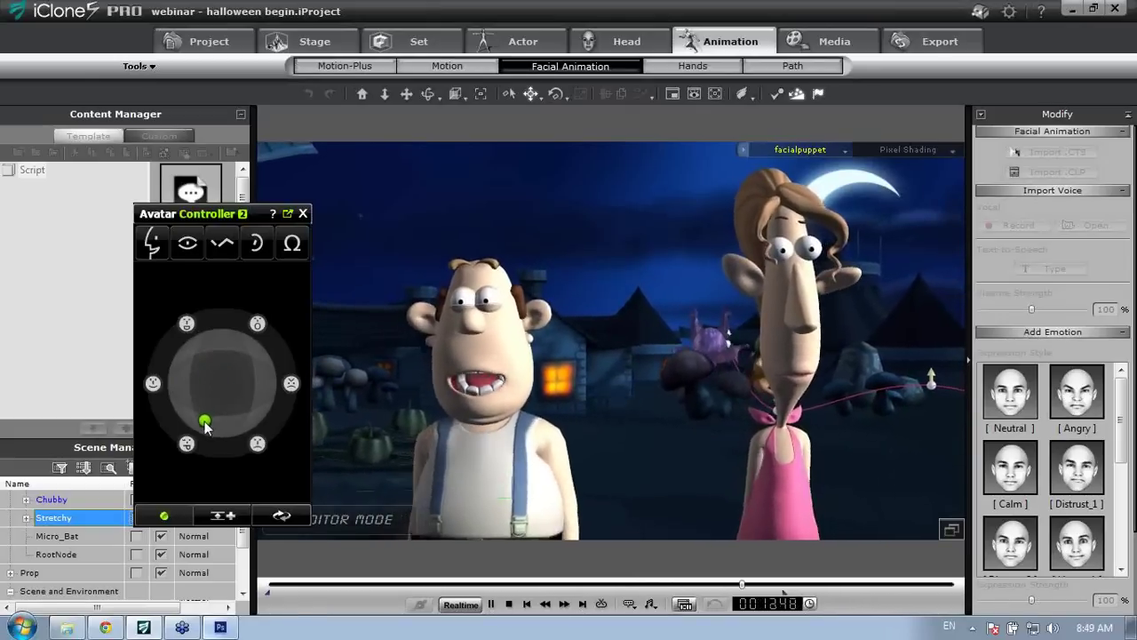
key(space)
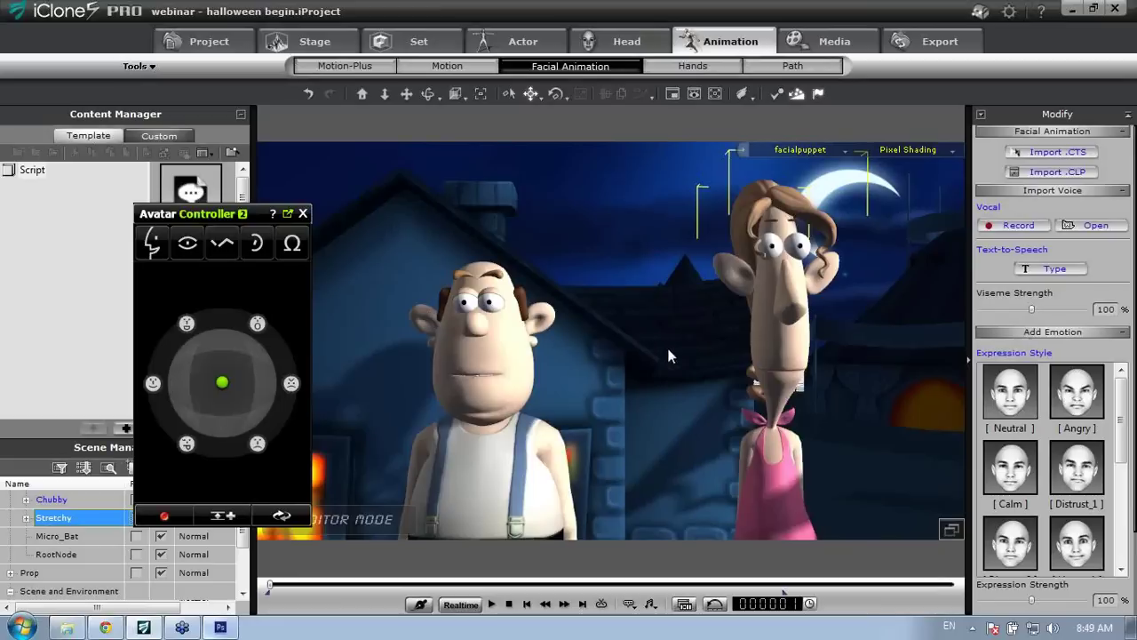
Switch to the Preview Camera and pull back to a wide view of both characters in the village
drag(204, 220, 202, 87)
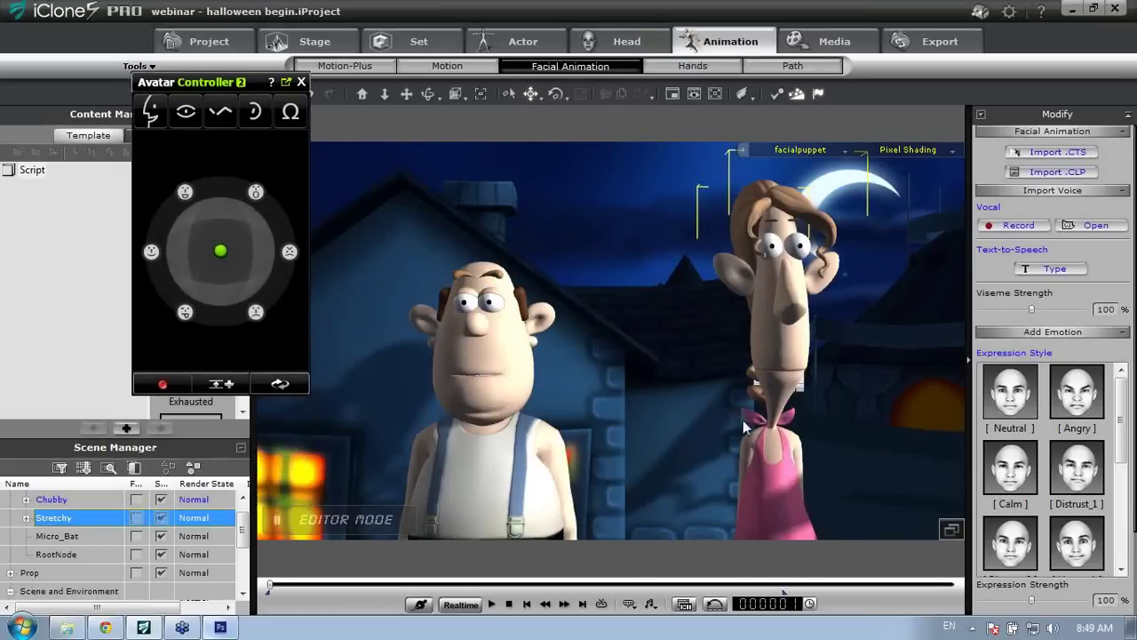
click(827, 151)
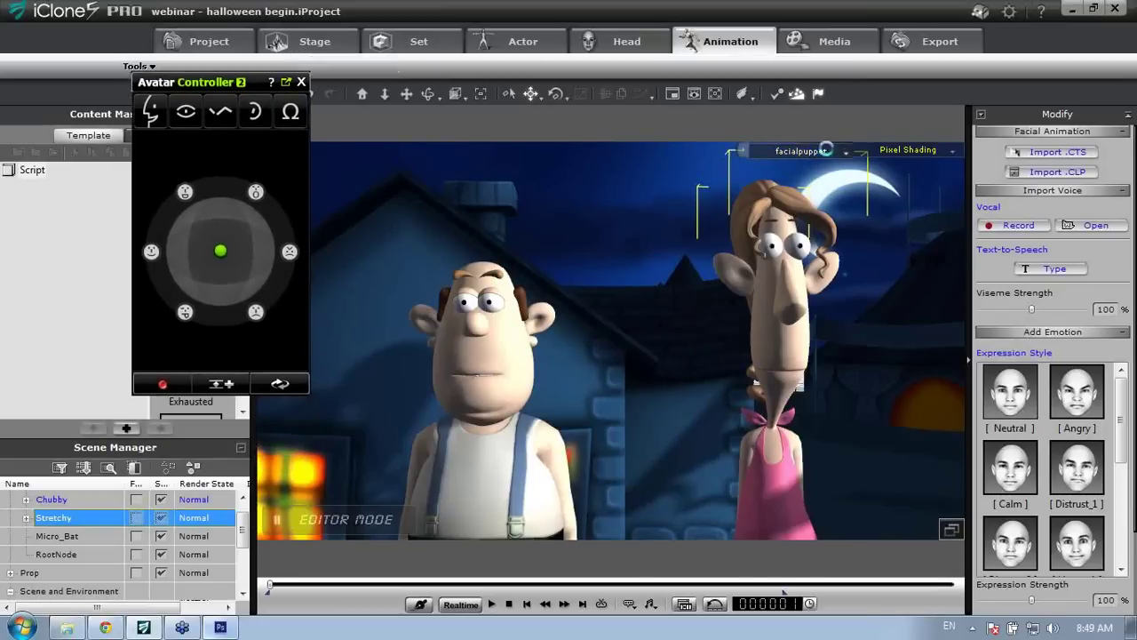
click(804, 176)
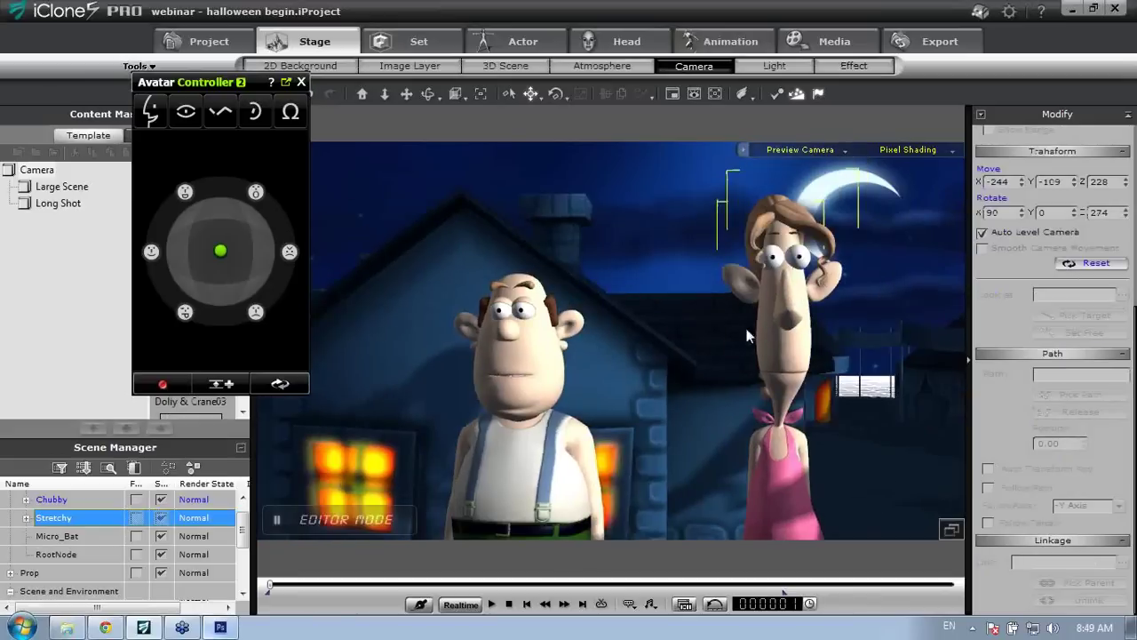
scroll(719, 382, down, 3)
scroll(719, 382, down, 5)
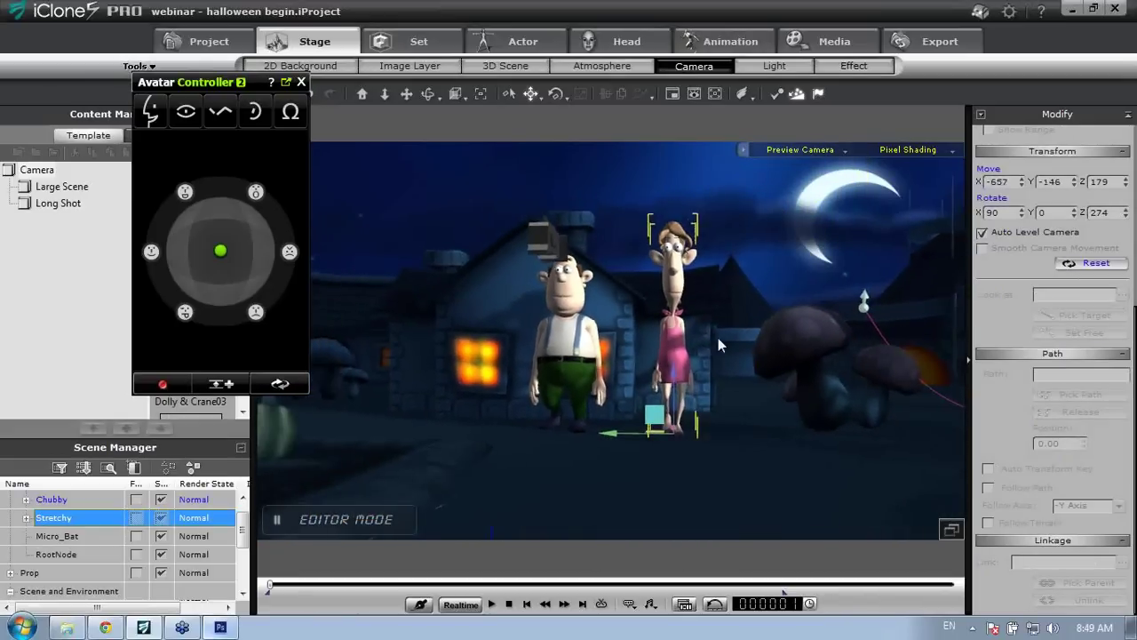
drag(693, 285, 701, 362)
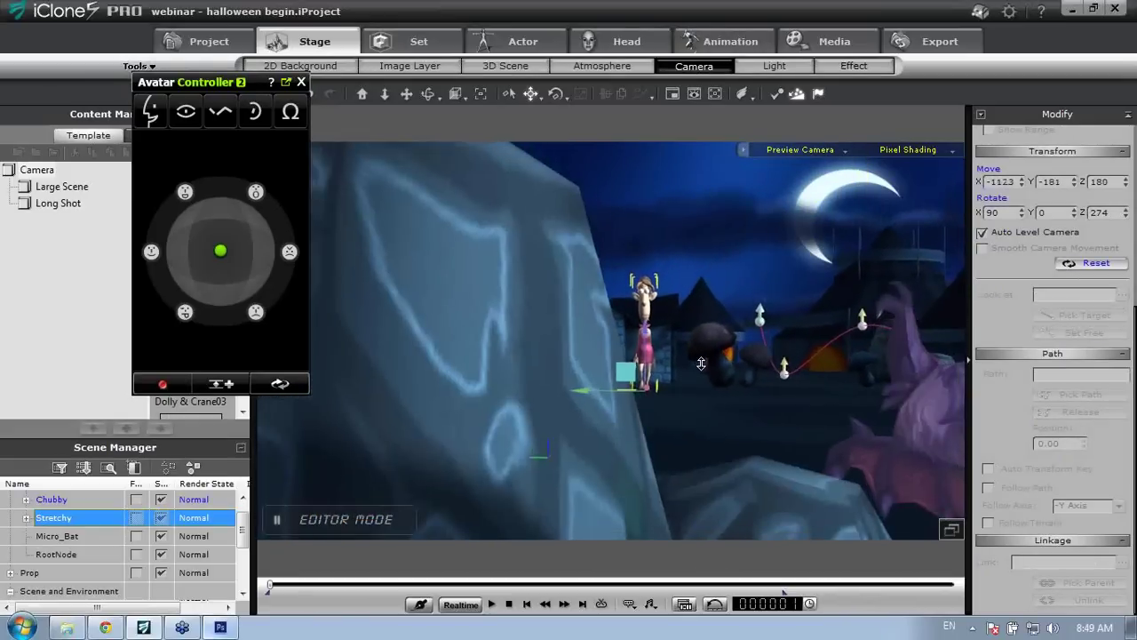
middle_drag(716, 259, 721, 346)
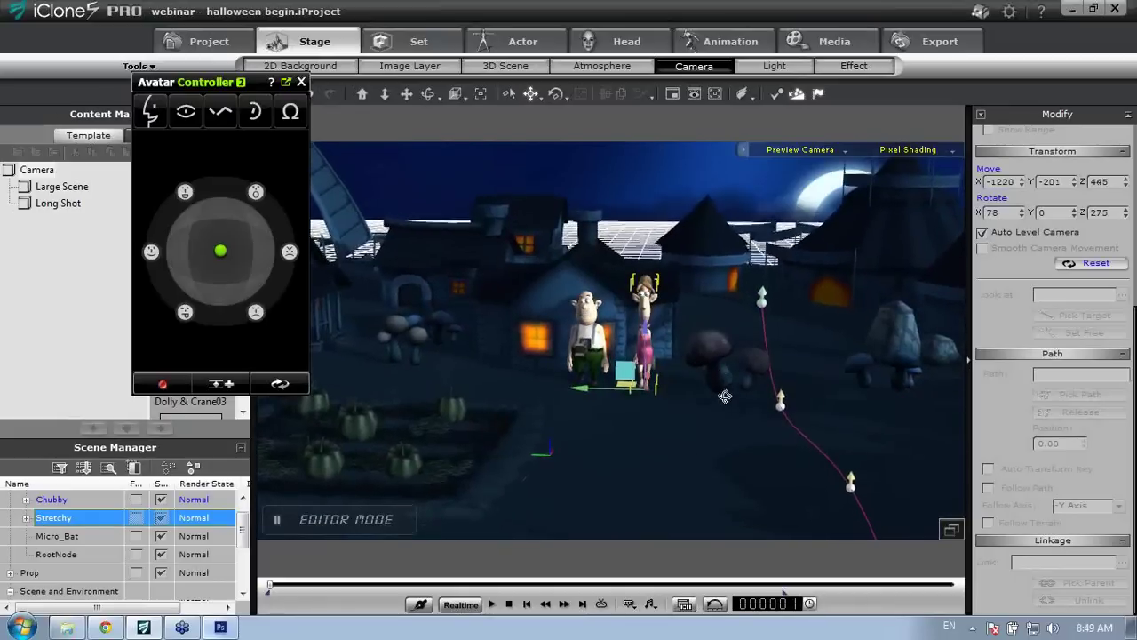
scroll(721, 349, down, 4)
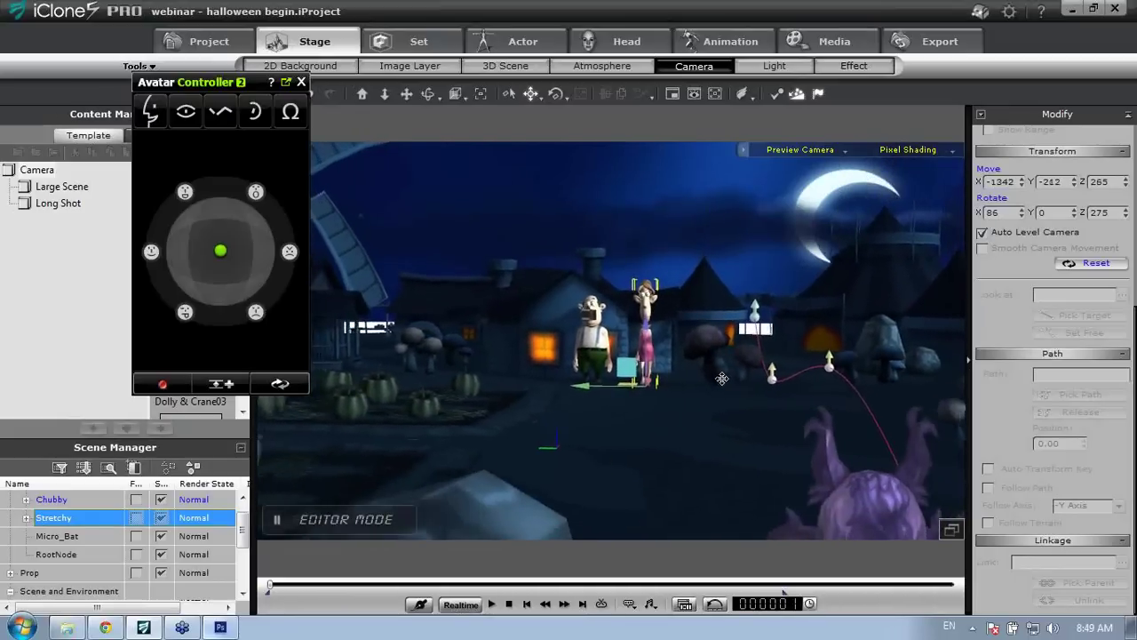
middle_drag(714, 397, 690, 364)
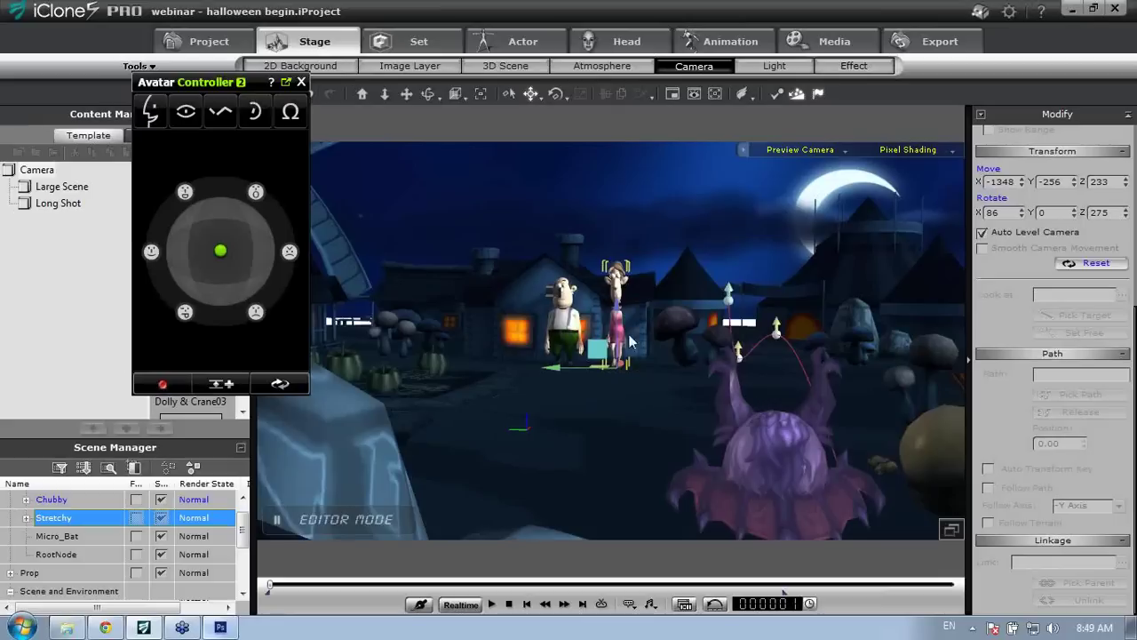
Select Chubby, bring up Direct Puppet for him, and preview the puppeting with Primary Rotation
click(574, 325)
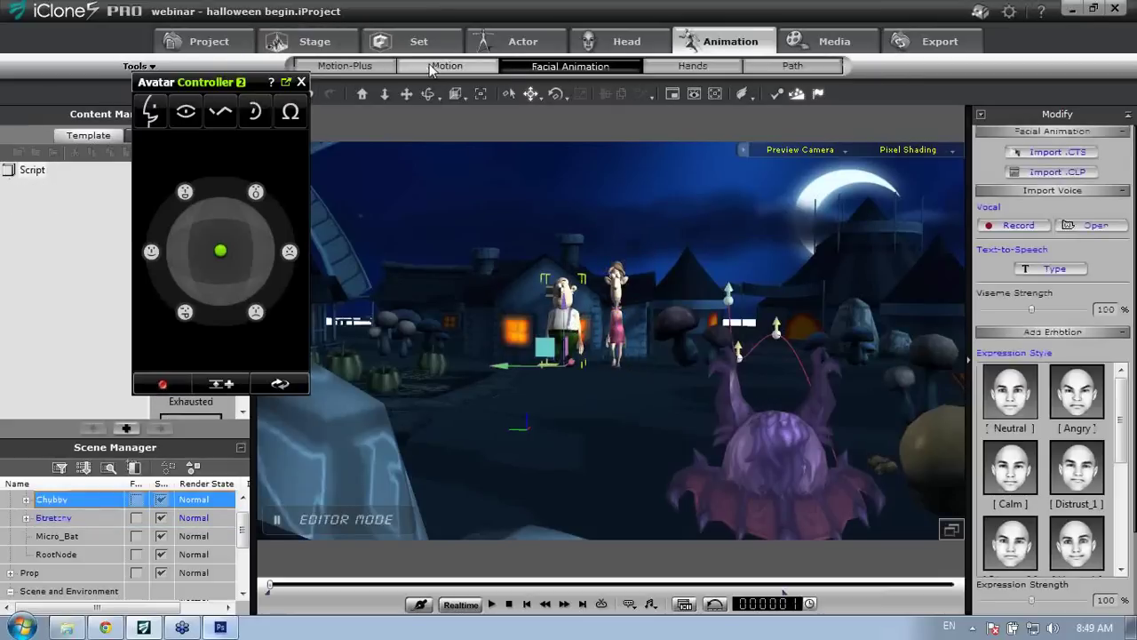
click(453, 68)
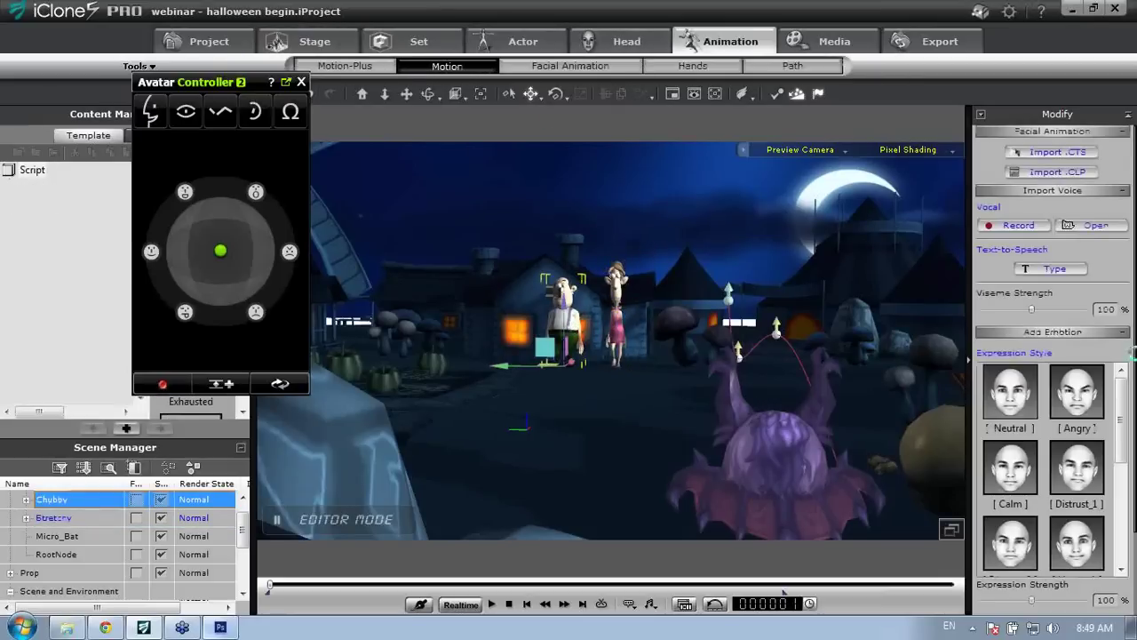
click(1070, 297)
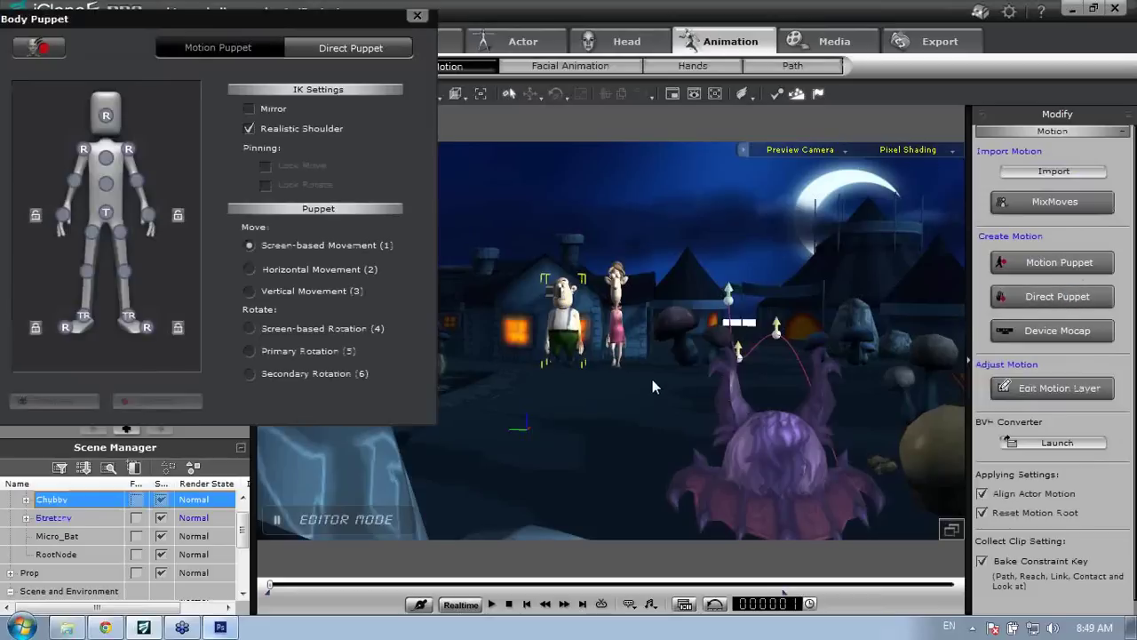
middle_drag(688, 412, 655, 400)
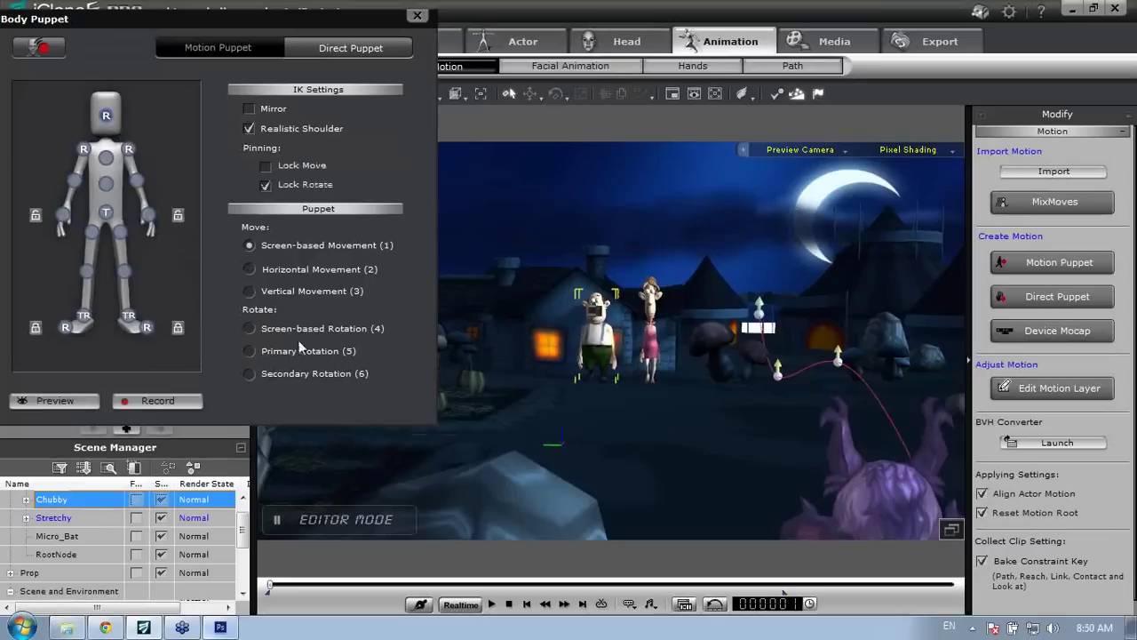
click(53, 401)
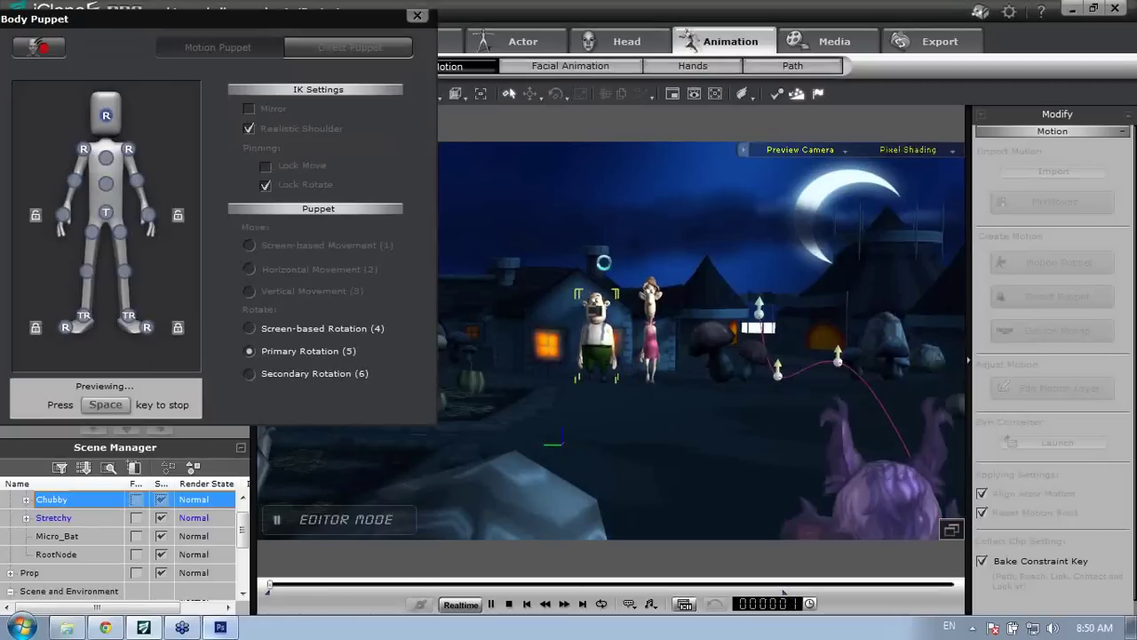
key(space)
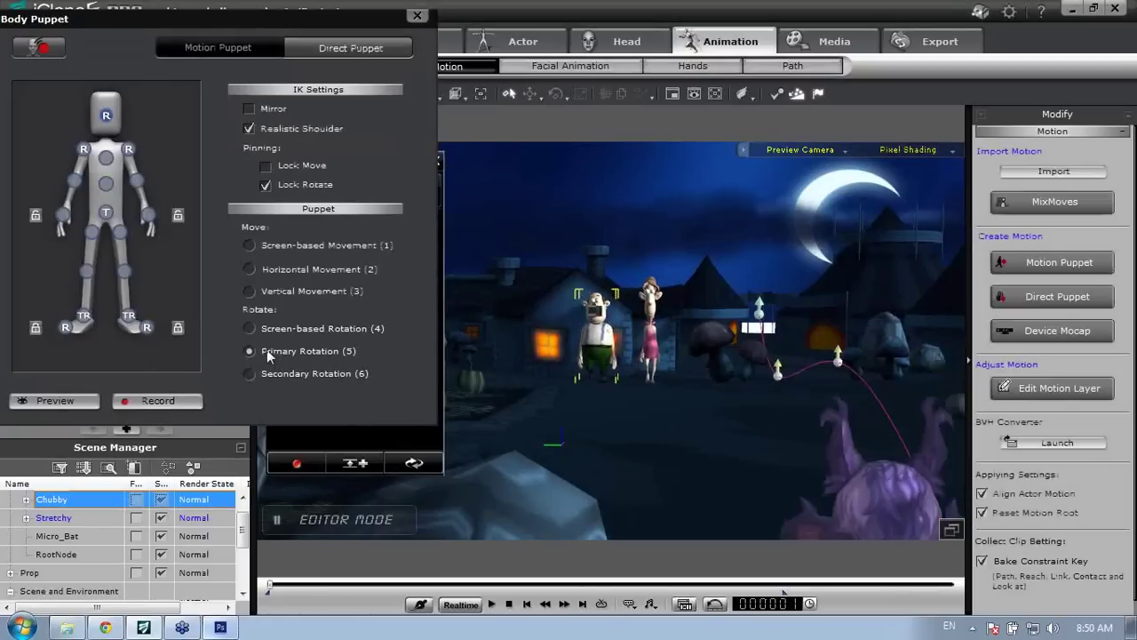
Record a Direct Puppet body motion for Chubby using Primary Rotation, return to the first frame, and close Body Puppet
click(176, 400)
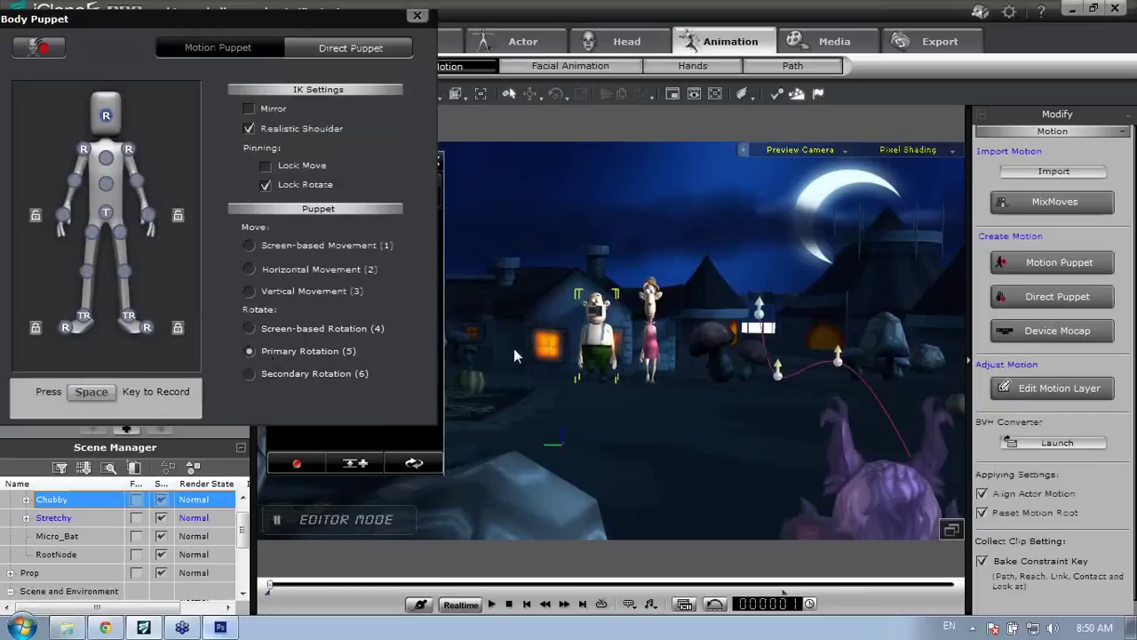
key(space)
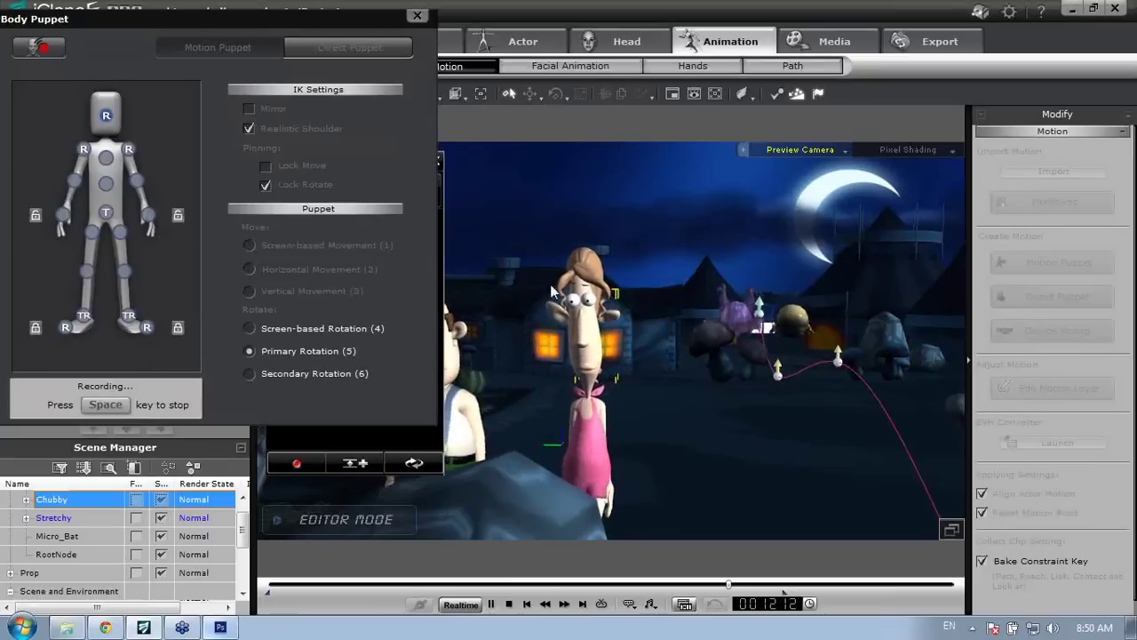
key(space)
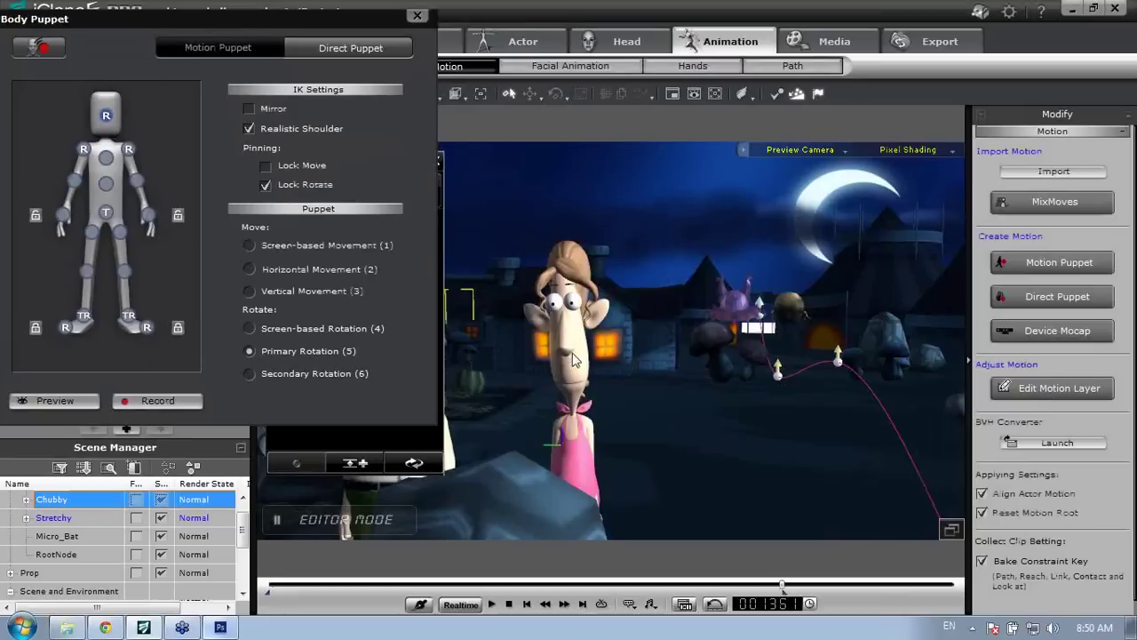
click(509, 604)
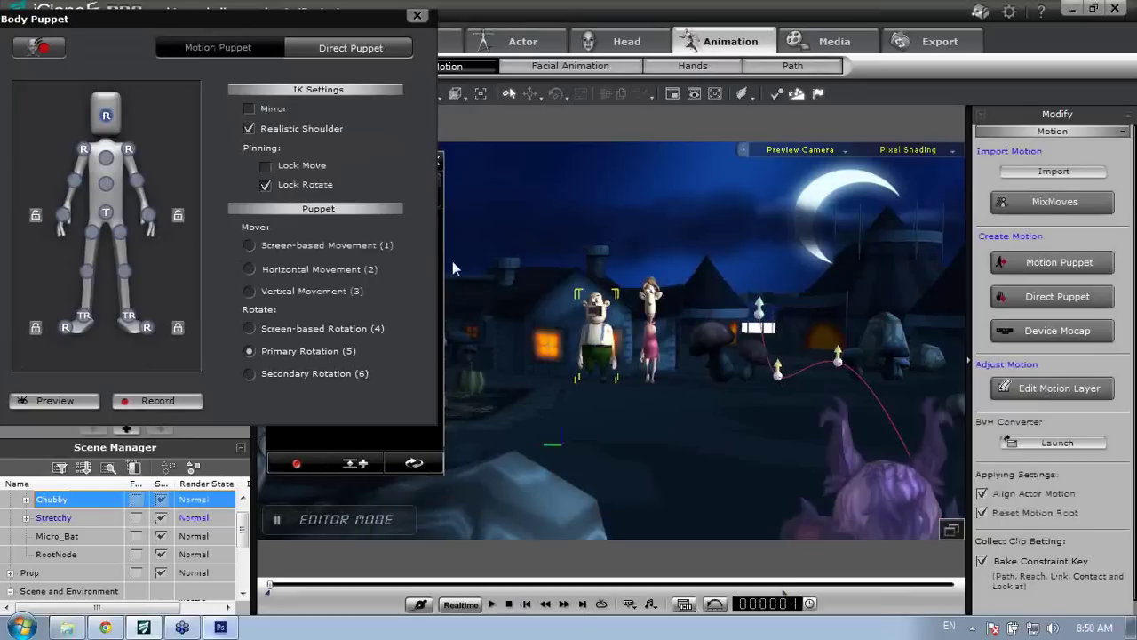
click(415, 17)
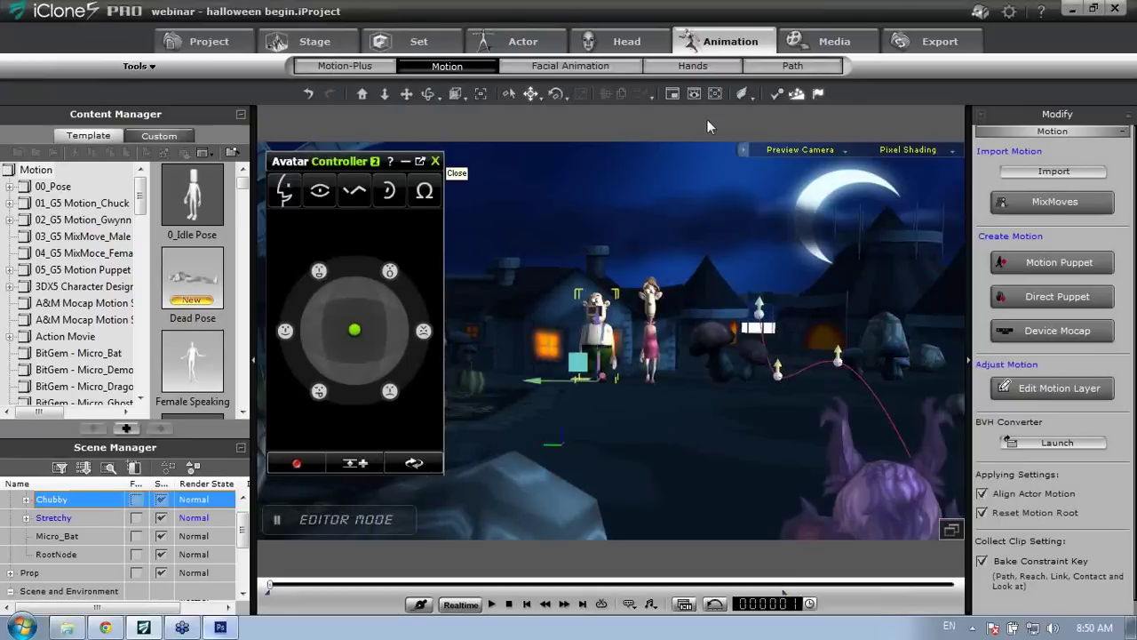
Add a new camera, switch the view to the facialpuppet camera, and minimize the Avatar Controller
click(843, 151)
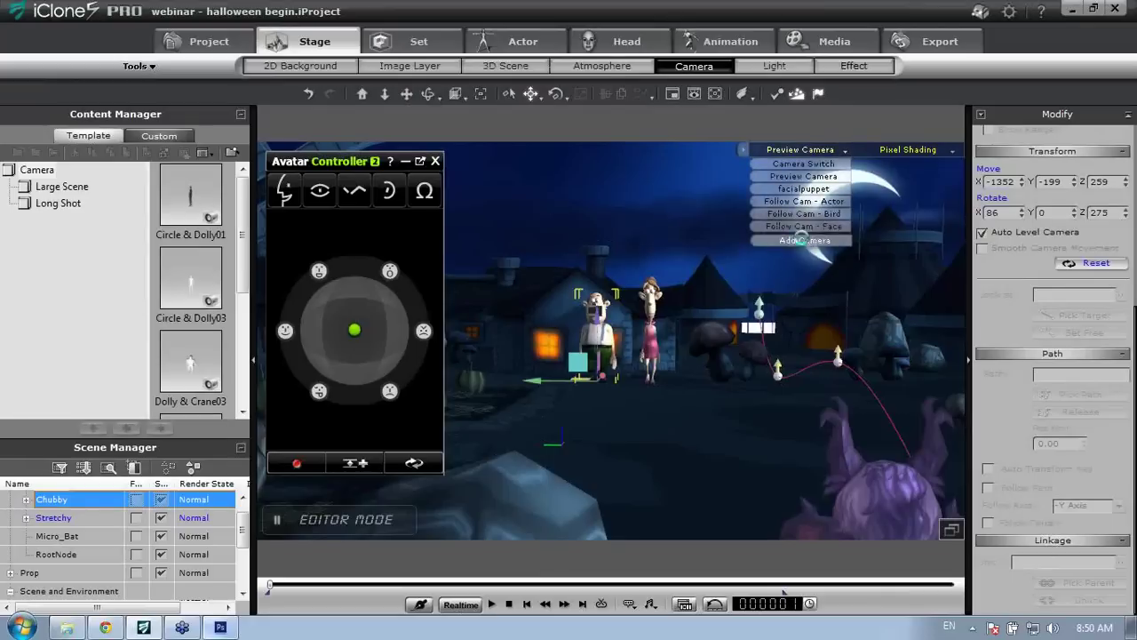
click(819, 152)
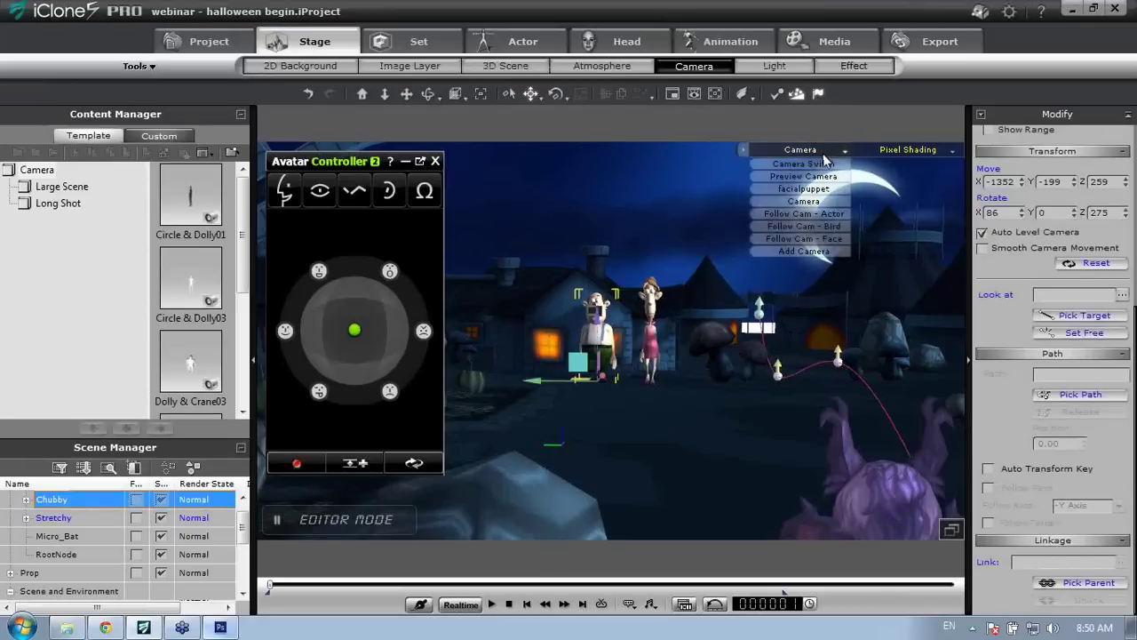
click(804, 188)
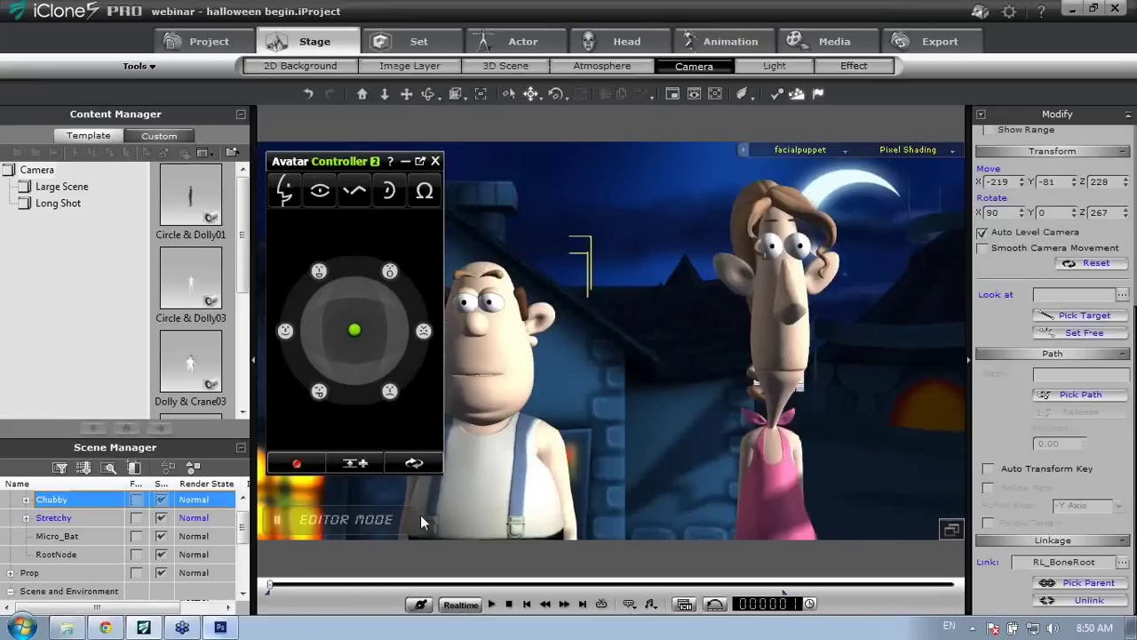
click(410, 166)
click(420, 163)
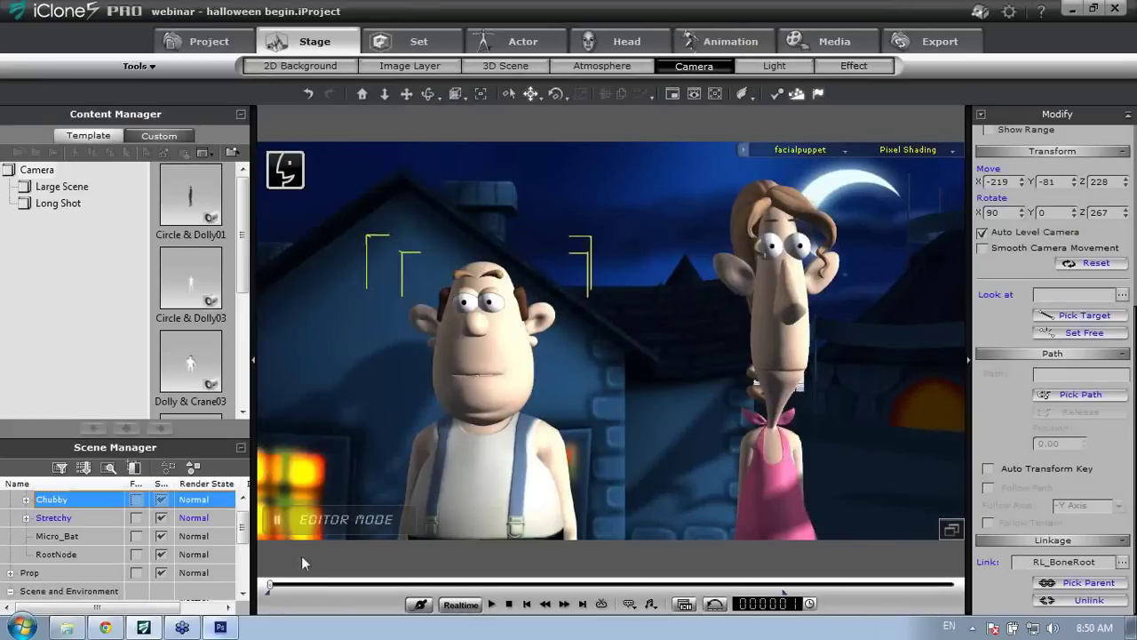
mouse_move(272, 586)
mouse_down()
mouse_move(406, 586)
mouse_move(269, 586)
mouse_up()
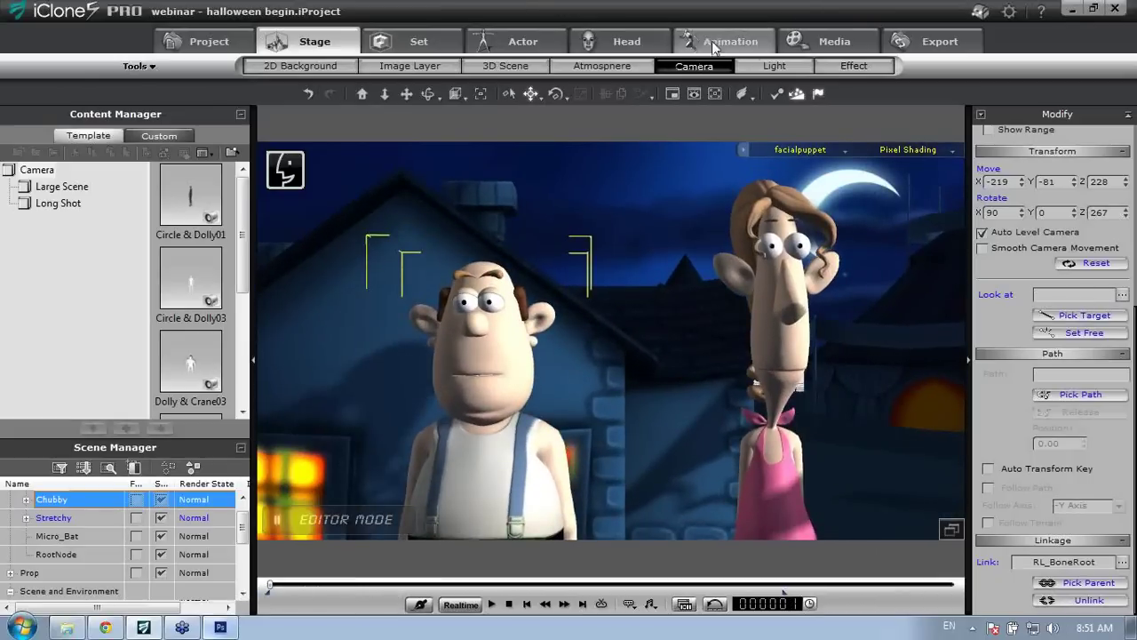
Switch back to the Preview Camera and frame Chubby and Stretchy from a closer distance for body puppeting
click(738, 38)
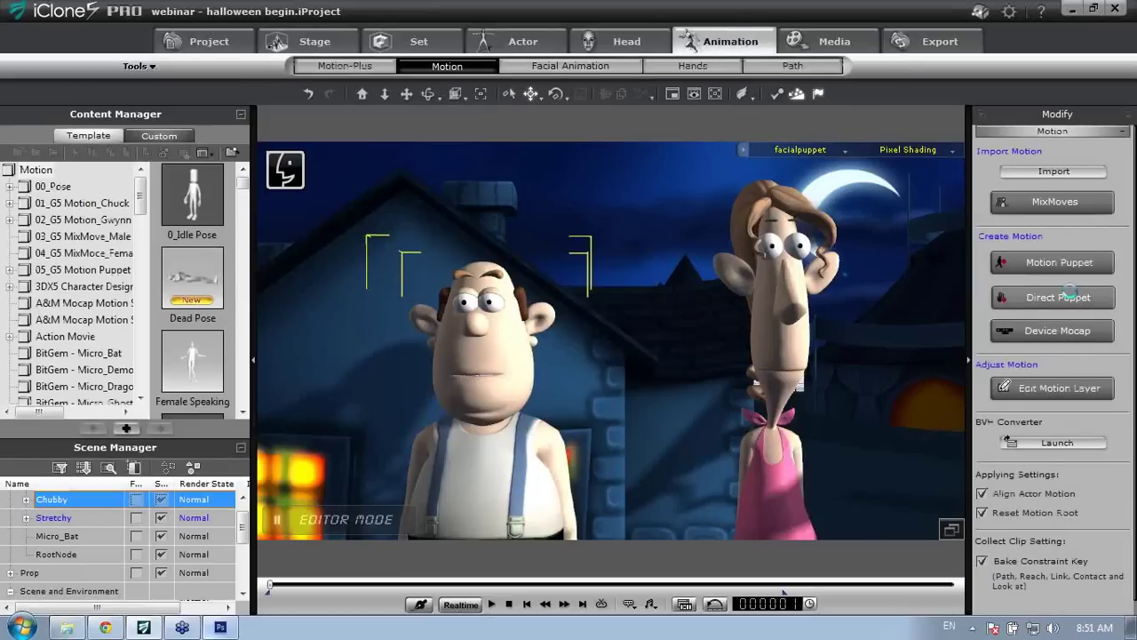
click(1070, 295)
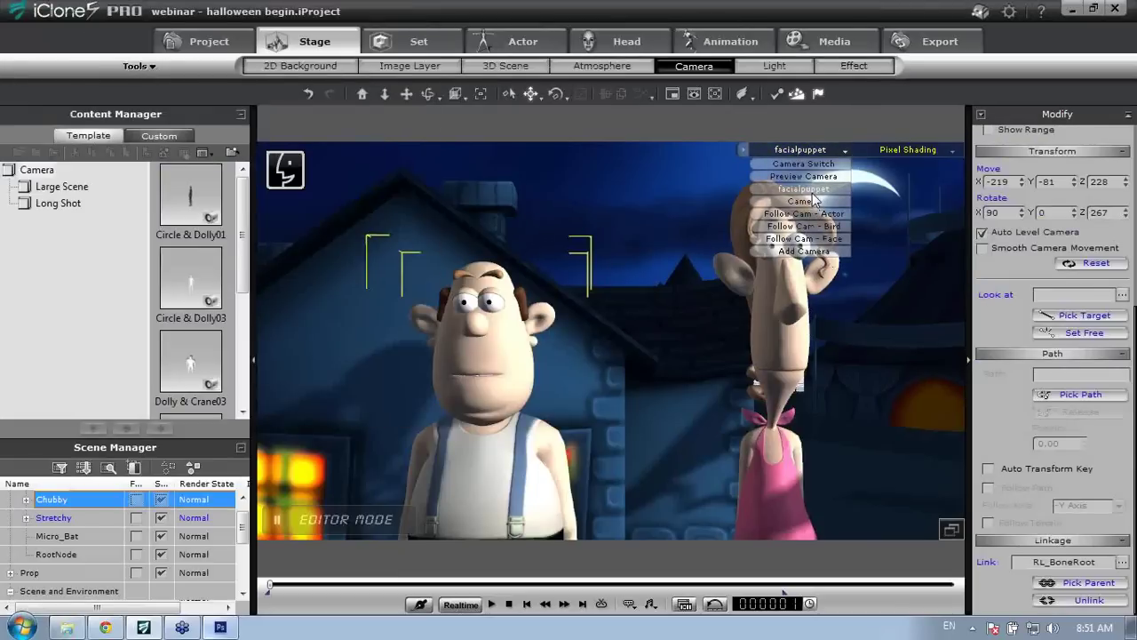
click(804, 177)
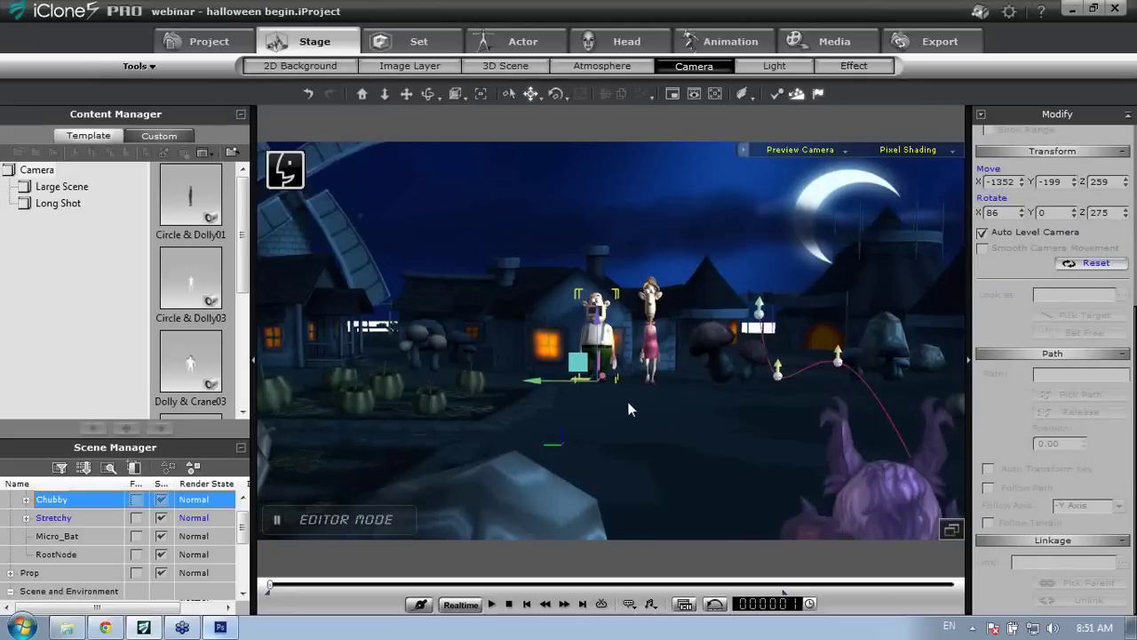
right_drag(638, 402, 660, 300)
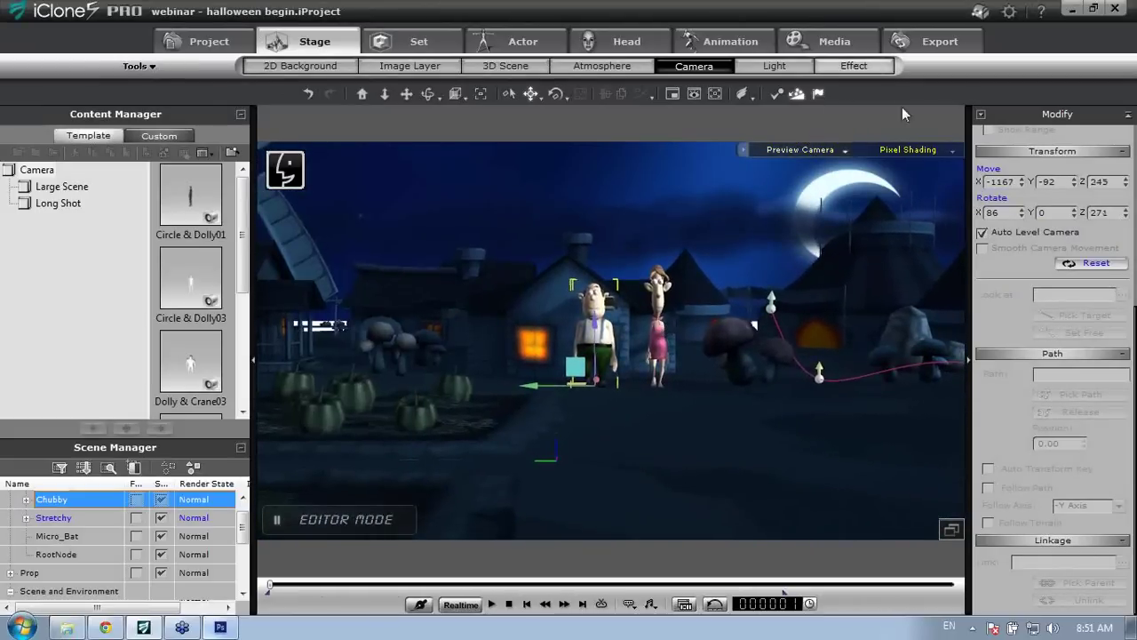
Record another Direct Puppet take for Chubby with Primary Rotation, close Body Puppet, and return to the first frame
click(710, 42)
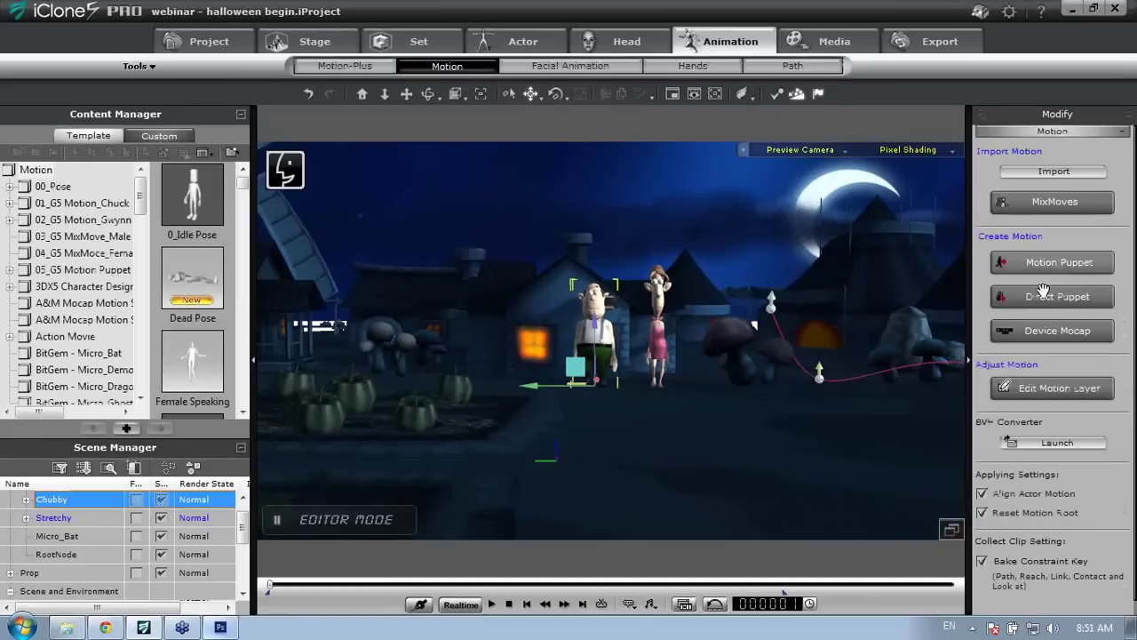
click(1053, 297)
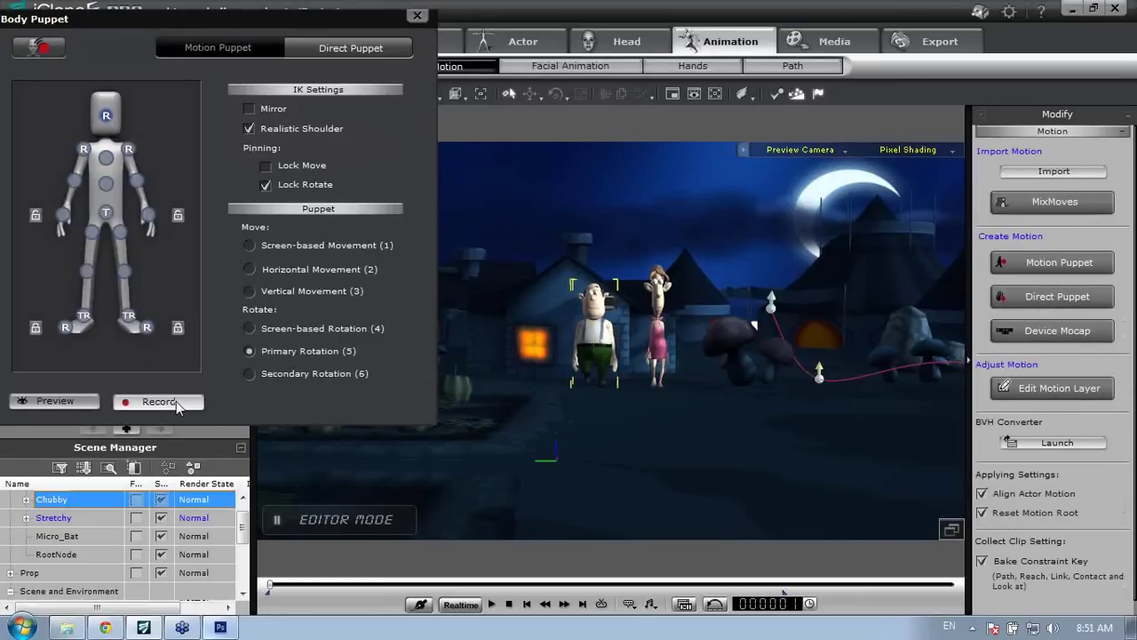
click(159, 402)
key(space)
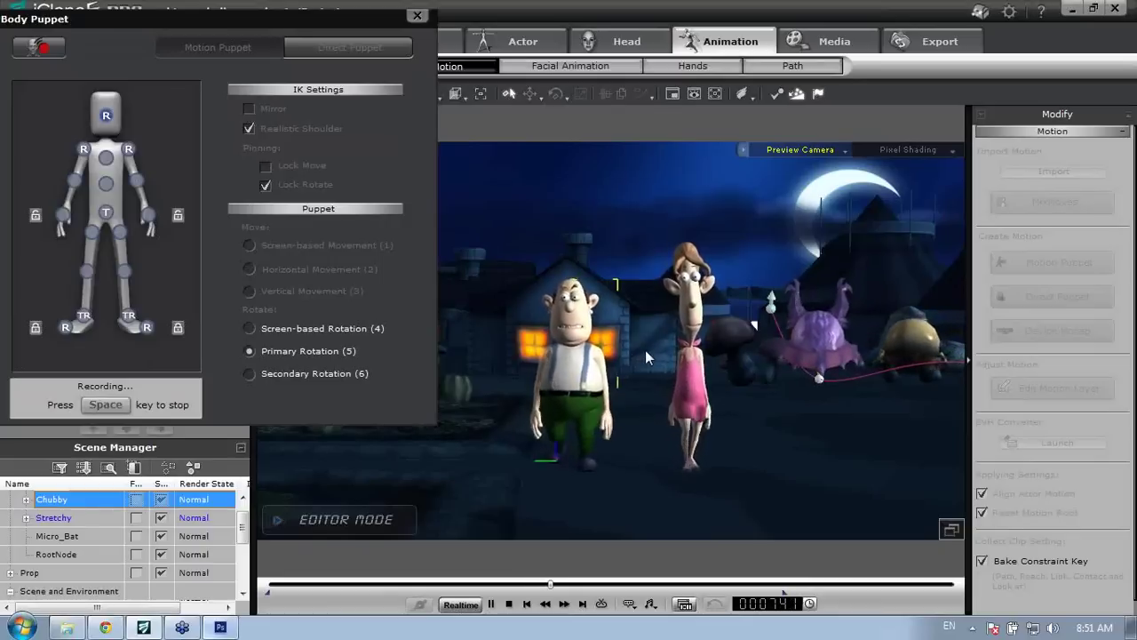
key(space)
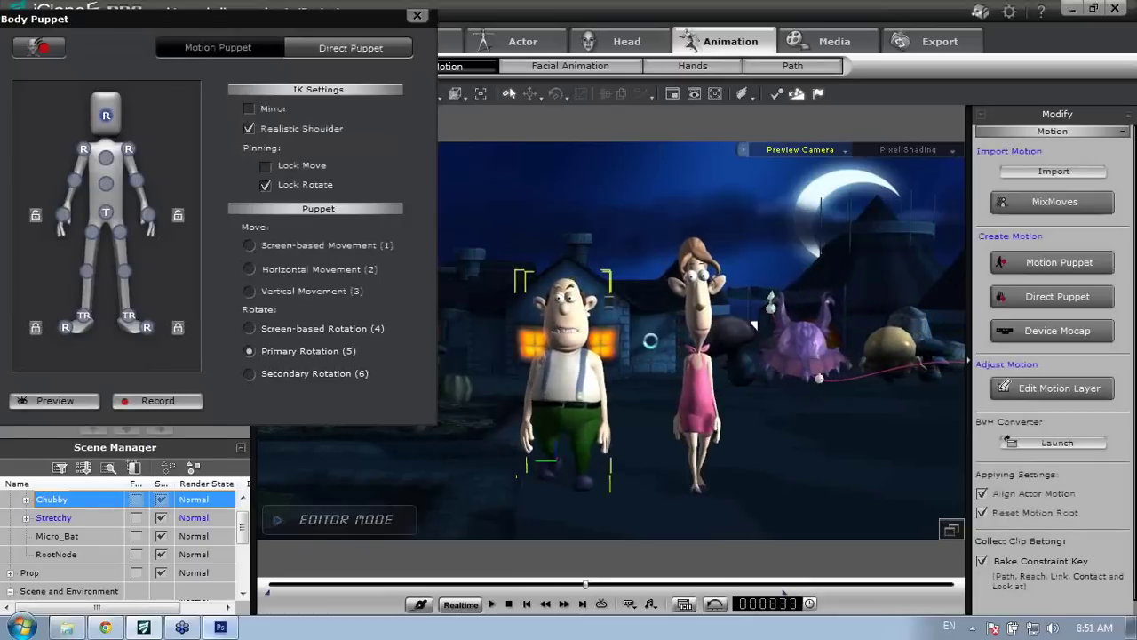
click(417, 16)
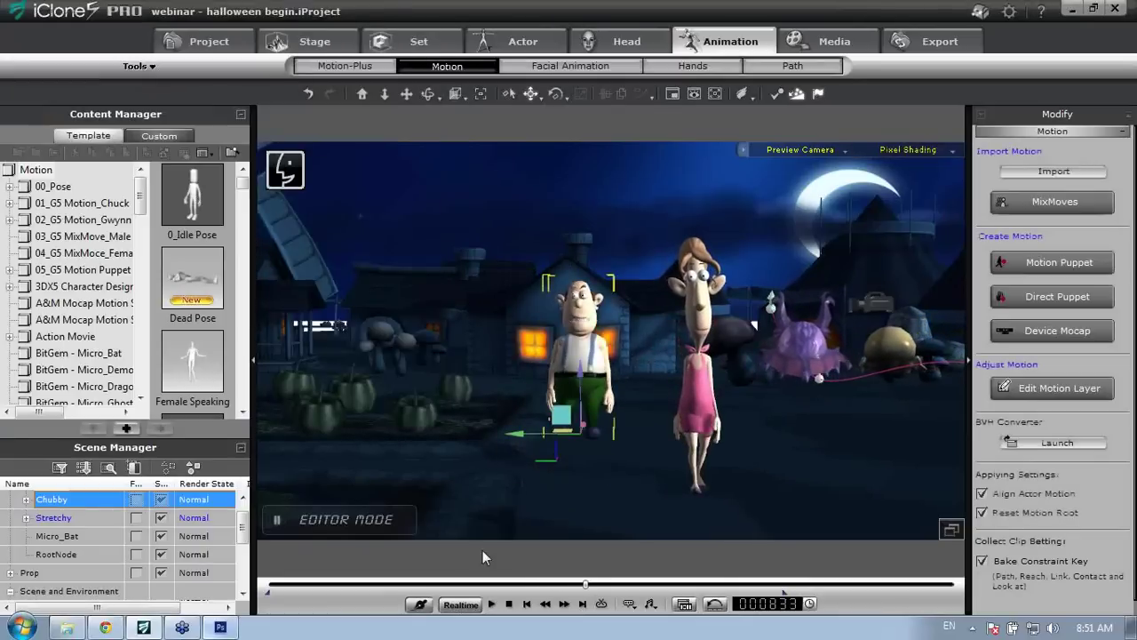
drag(569, 587, 249, 597)
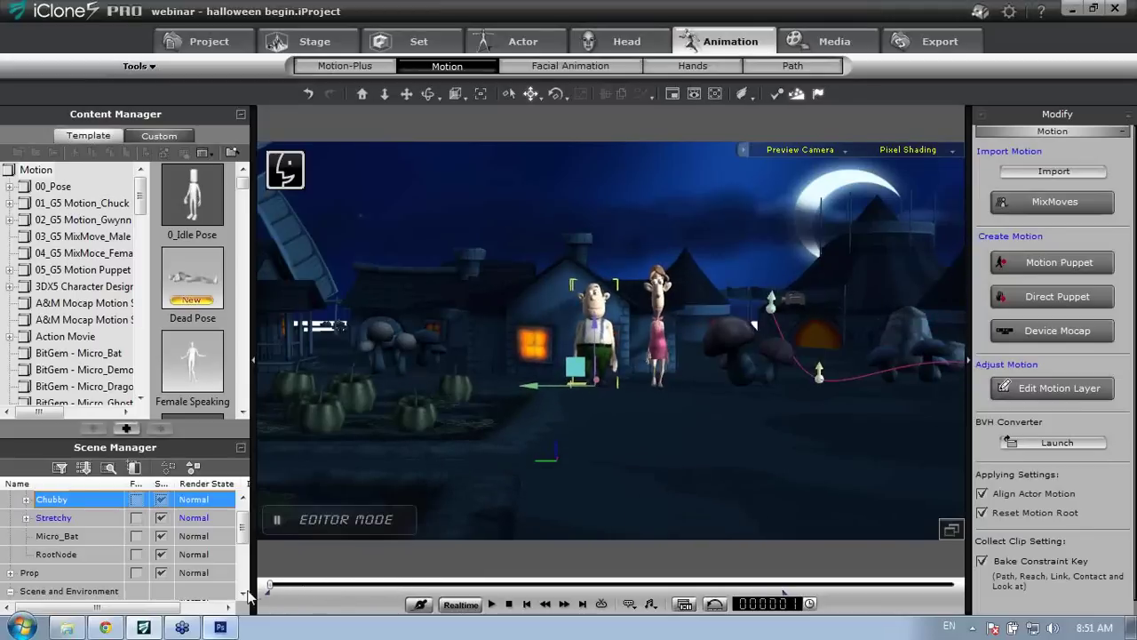
Switch to the facialpuppet camera, reframe both characters from the front, and play back the start of the scene
click(823, 153)
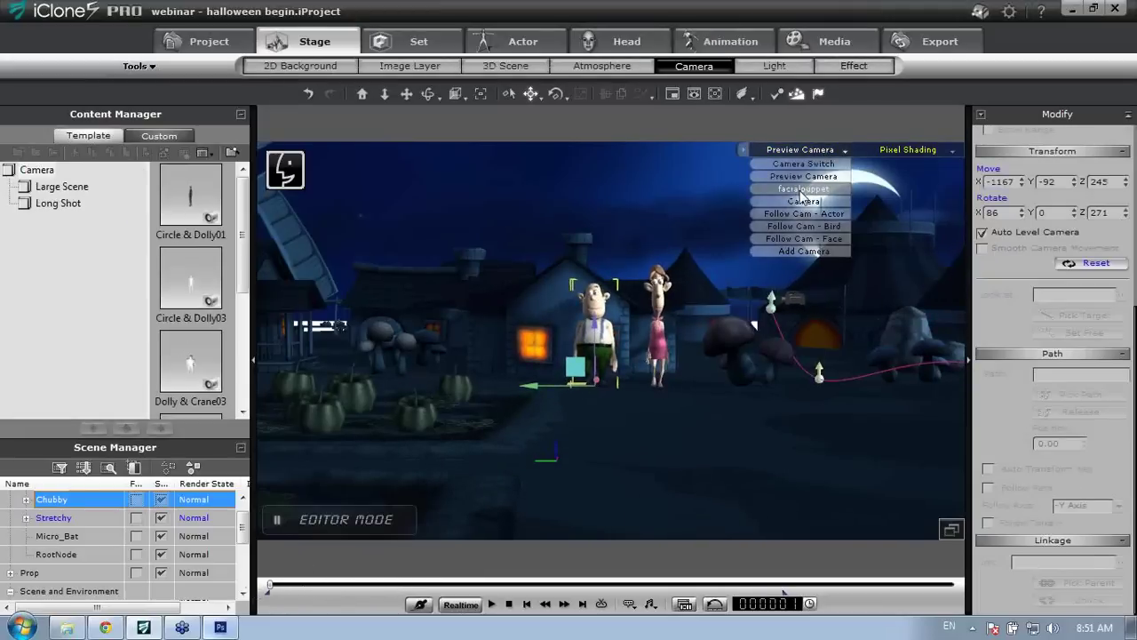
click(802, 189)
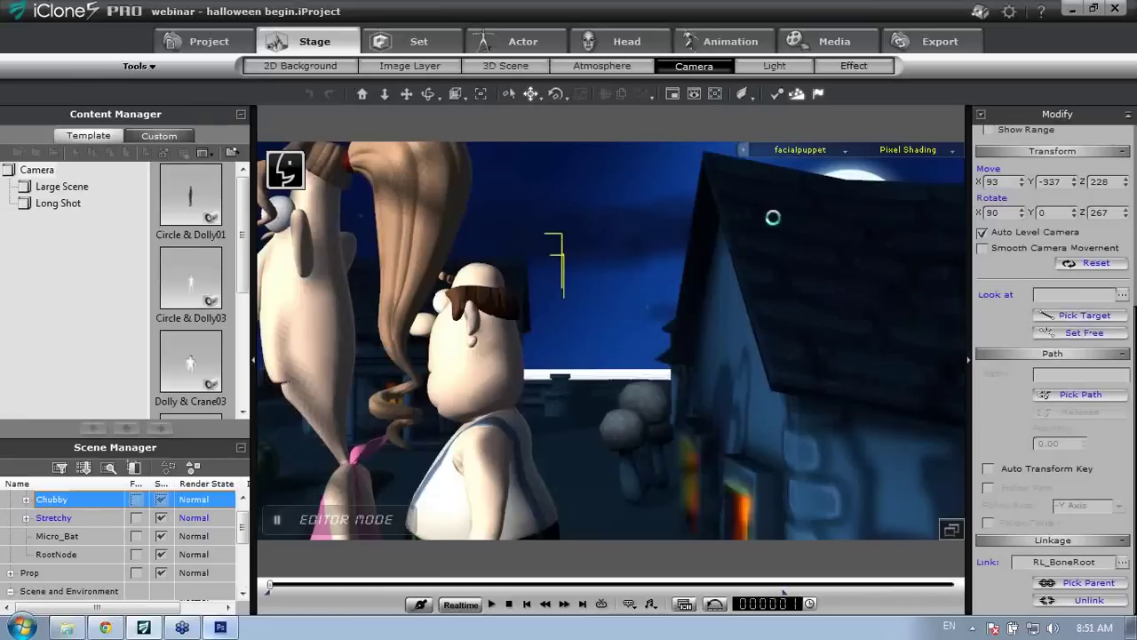
click(512, 462)
middle_drag(400, 463, 936, 384)
middle_drag(582, 374, 709, 370)
drag(709, 370, 667, 399)
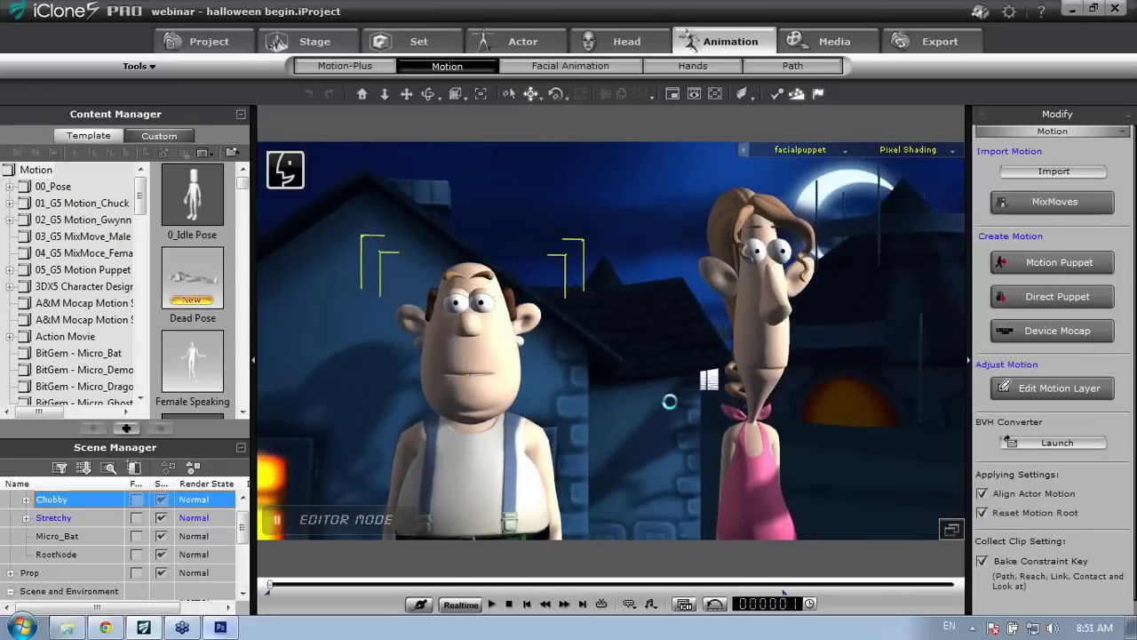
click(491, 603)
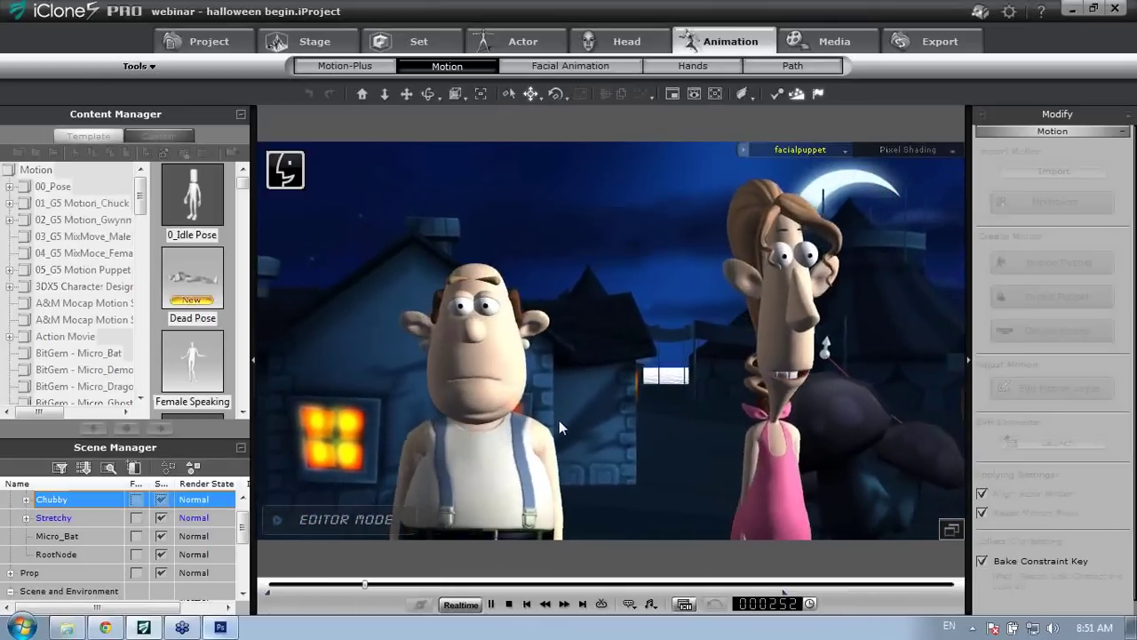
click(508, 604)
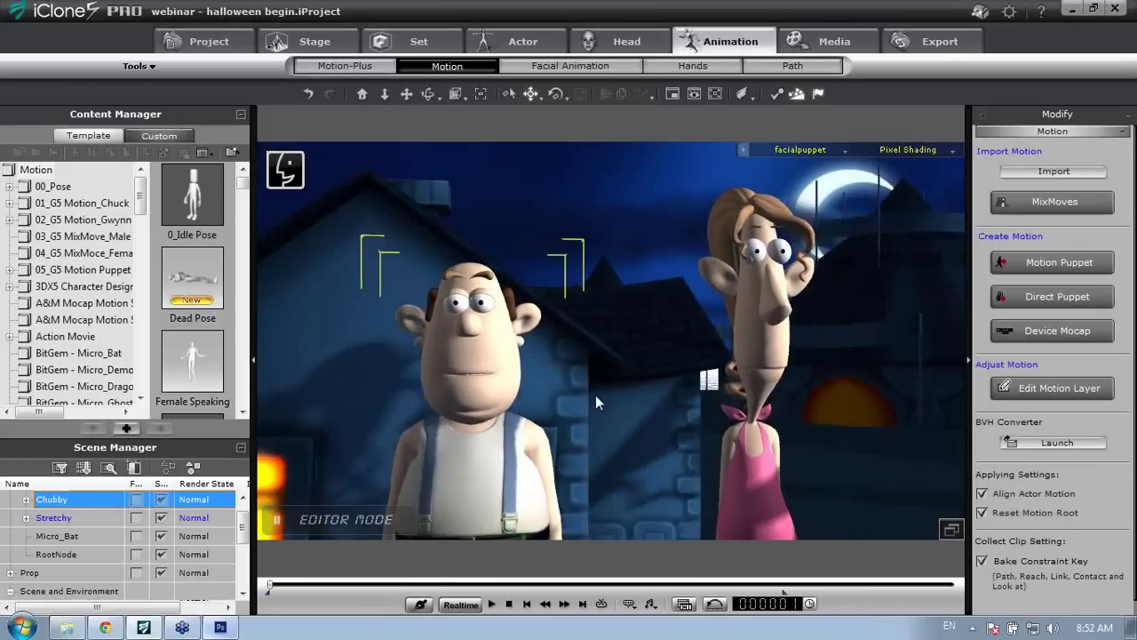
Reframe Chubby and Stretchy from slightly farther away and enable the HDR Effect in the Atmosphere settings
scroll(623, 324, down, 4)
alt+drag(610, 307, 603, 309)
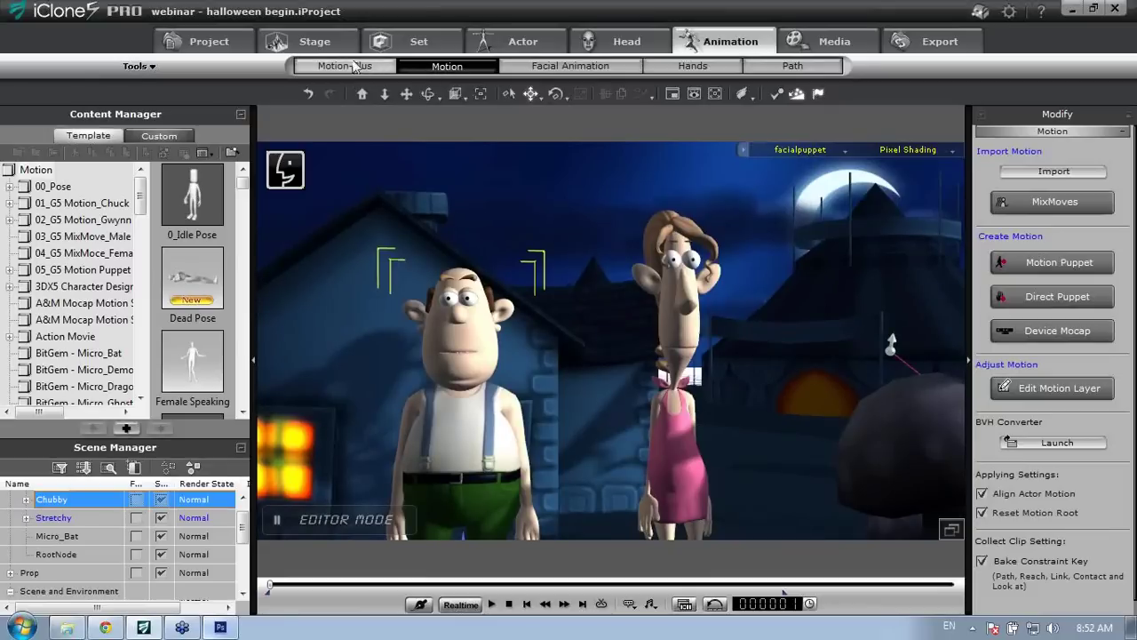
click(324, 41)
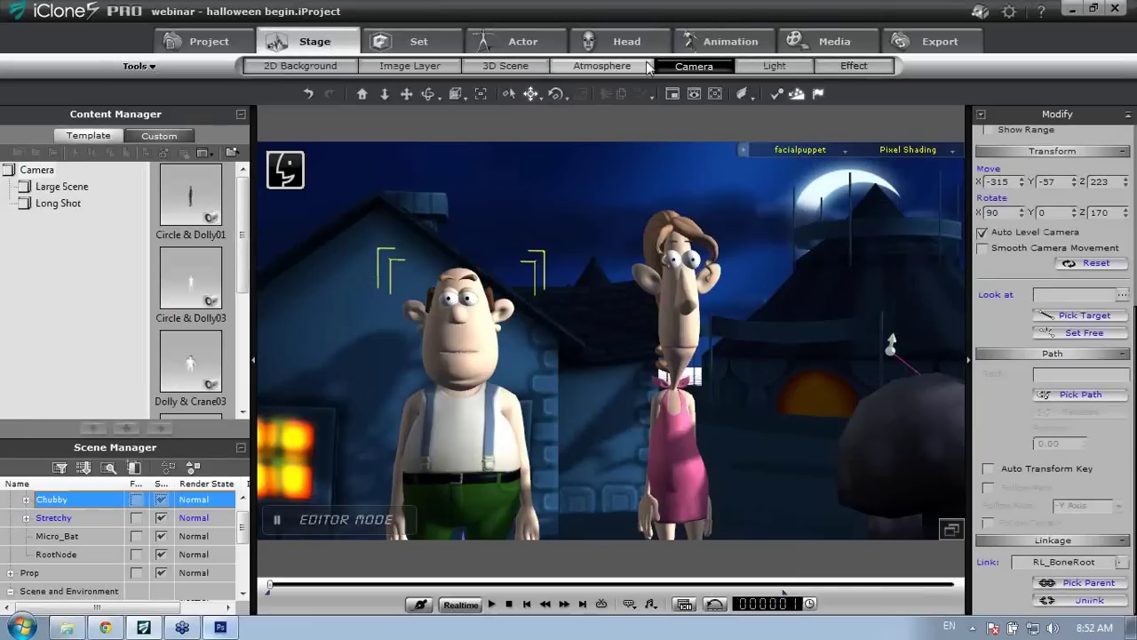
click(633, 67)
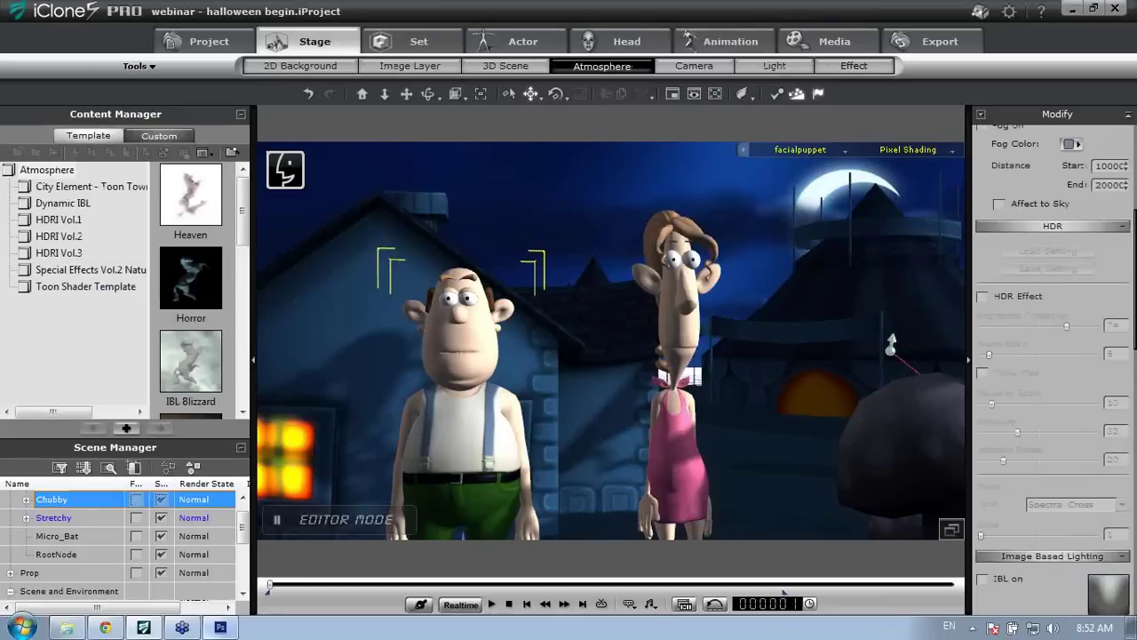
scroll(1135, 318, down, 1)
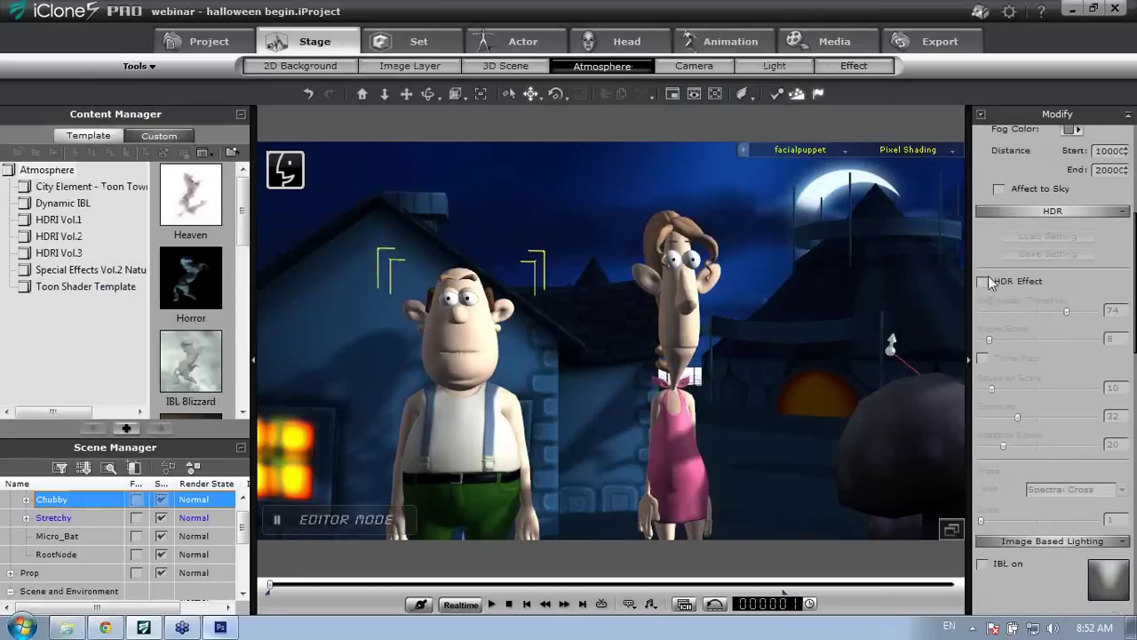
click(982, 280)
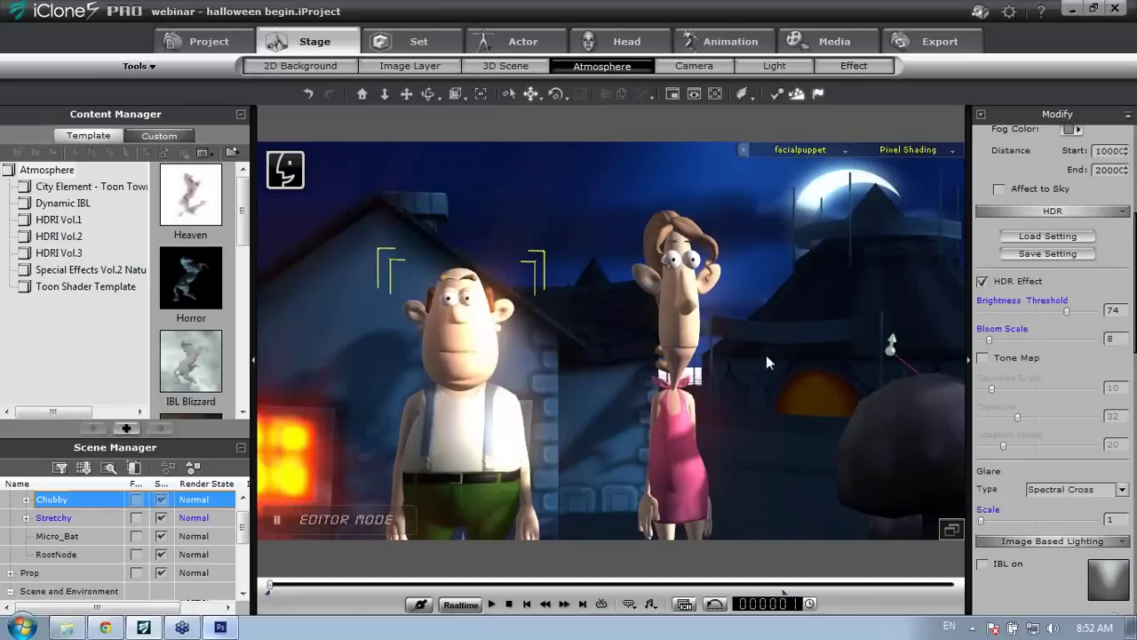
Tune the HDR glow with Brightness Threshold 88, Bloom Scale 25 and the Snow Cross glare type
right_drag(771, 363, 988, 345)
right_drag(801, 343, 822, 338)
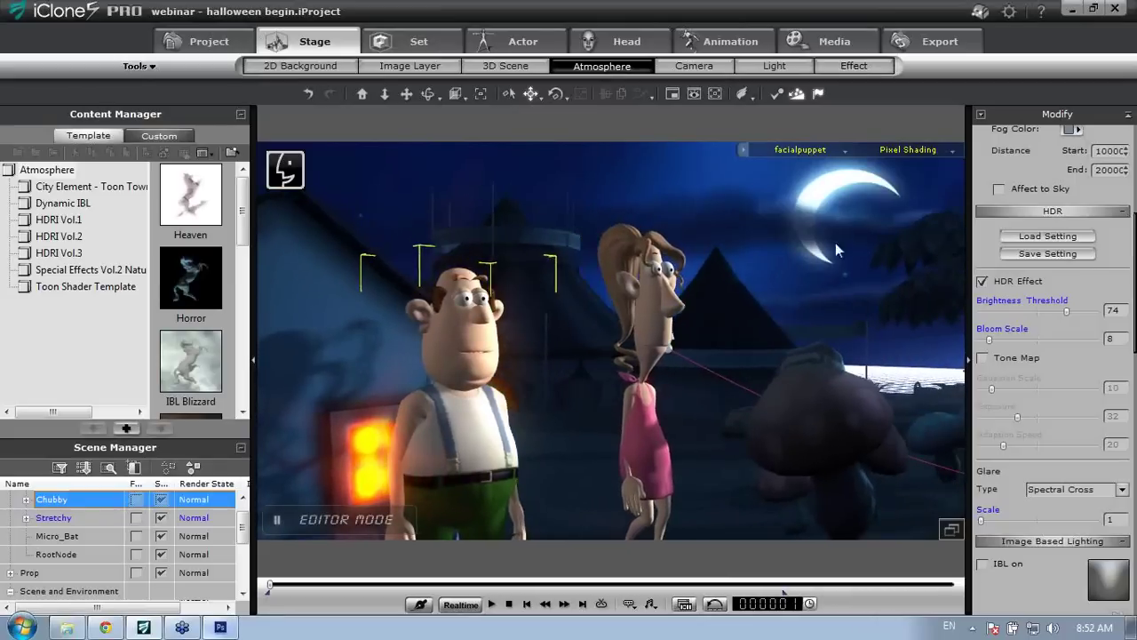
drag(990, 339, 1083, 318)
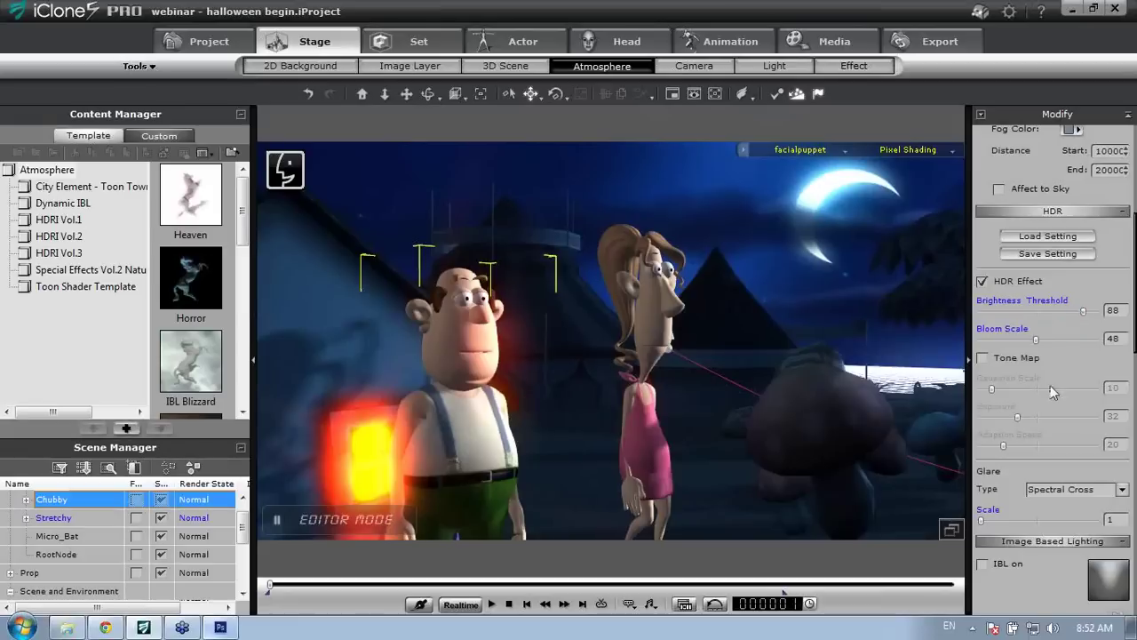
click(1122, 489)
click(1088, 544)
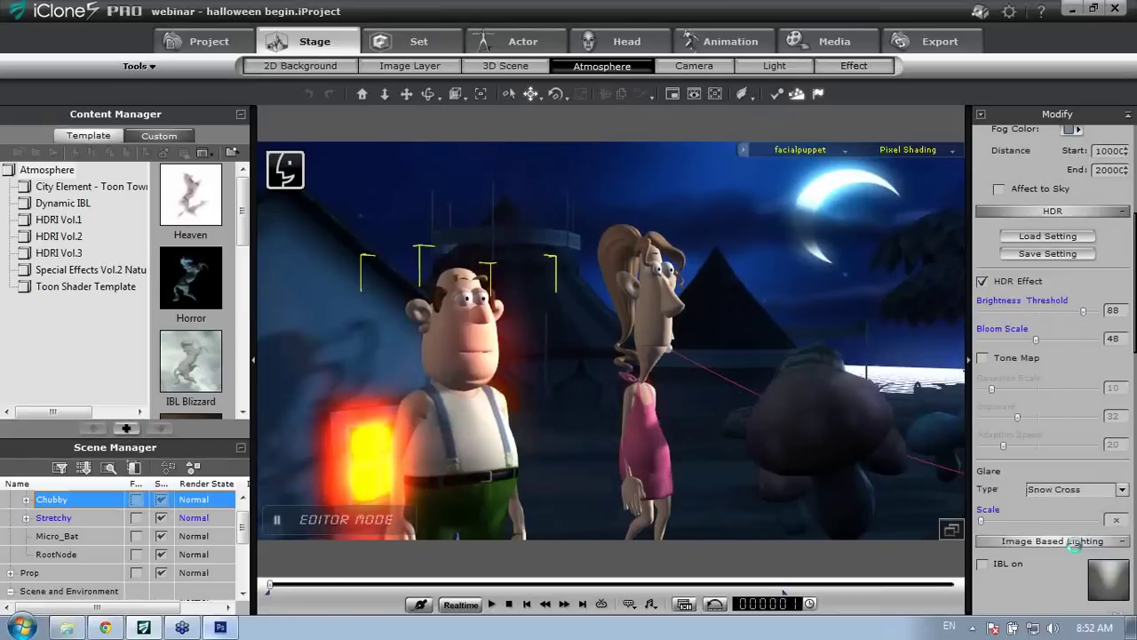
drag(1036, 340, 1066, 339)
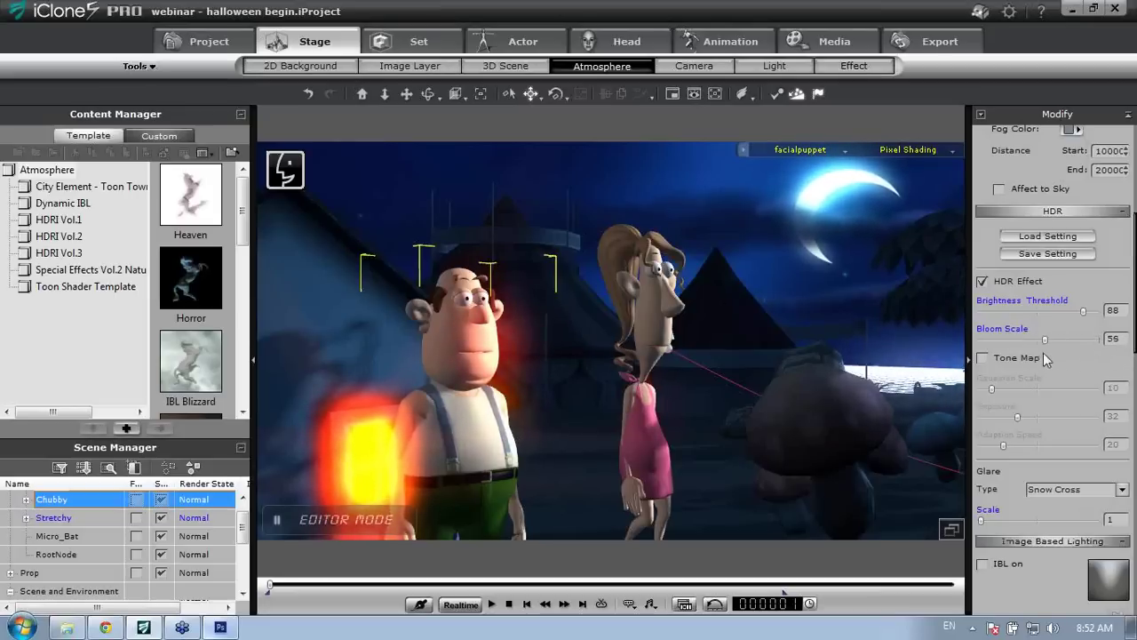
drag(1066, 340, 1015, 340)
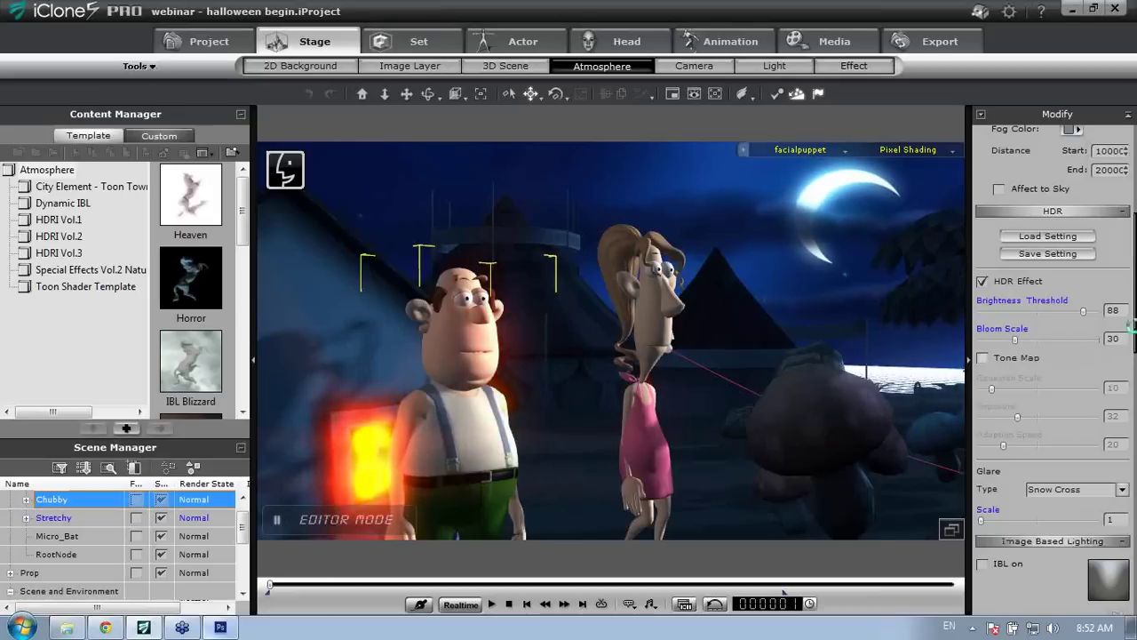
drag(1015, 339, 1011, 340)
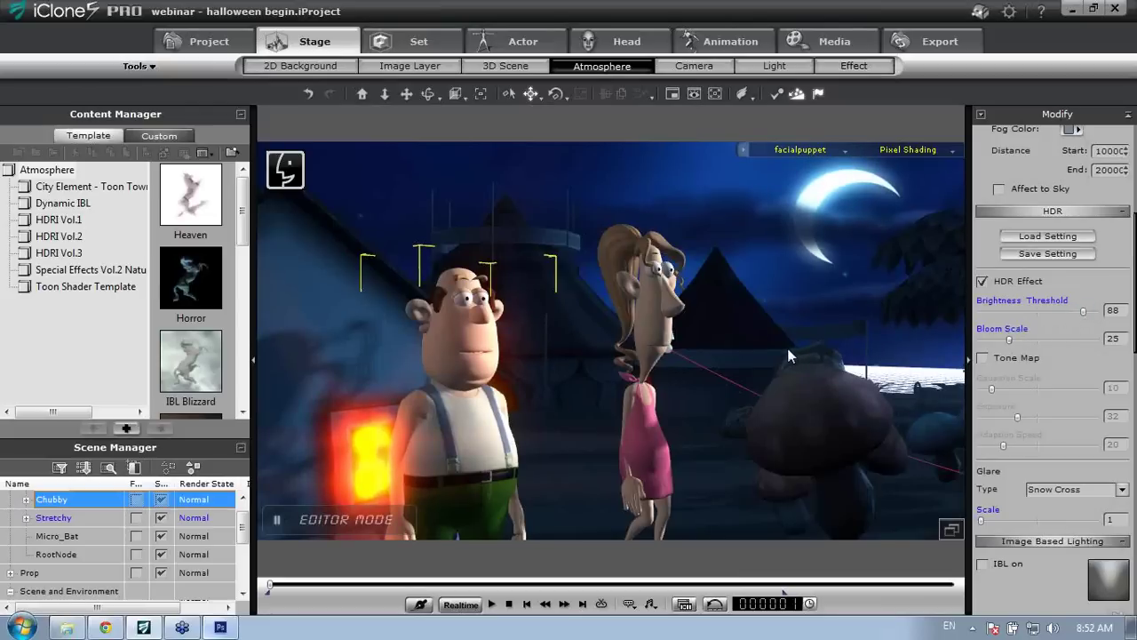
Enable the Toon Shader for the scene
drag(1133, 322, 1134, 552)
scroll(1133, 546, down, 2)
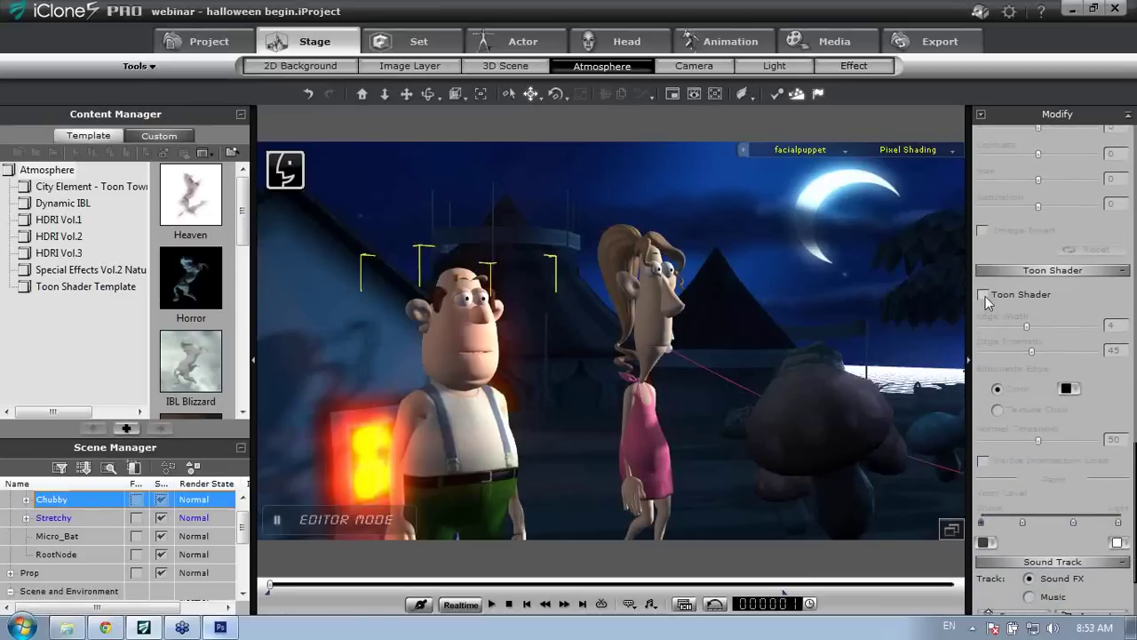
click(983, 295)
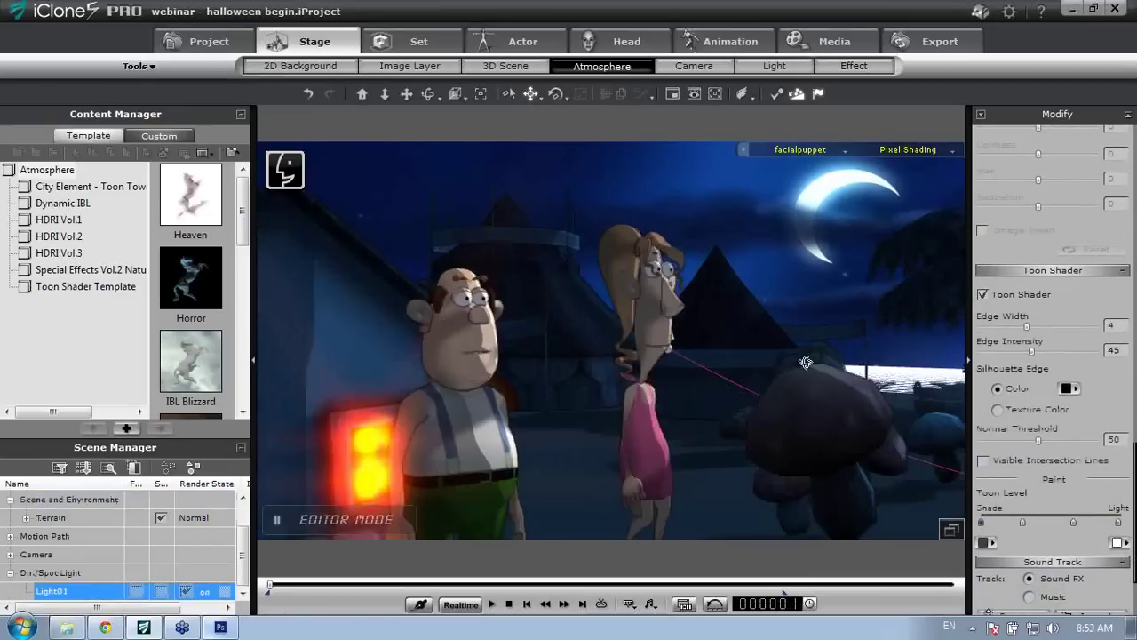
Set the Toon Shader's Edge Width to 2 and Edge Intensity to 79, keeping Color as the silhouette edge
right_drag(806, 361, 673, 425)
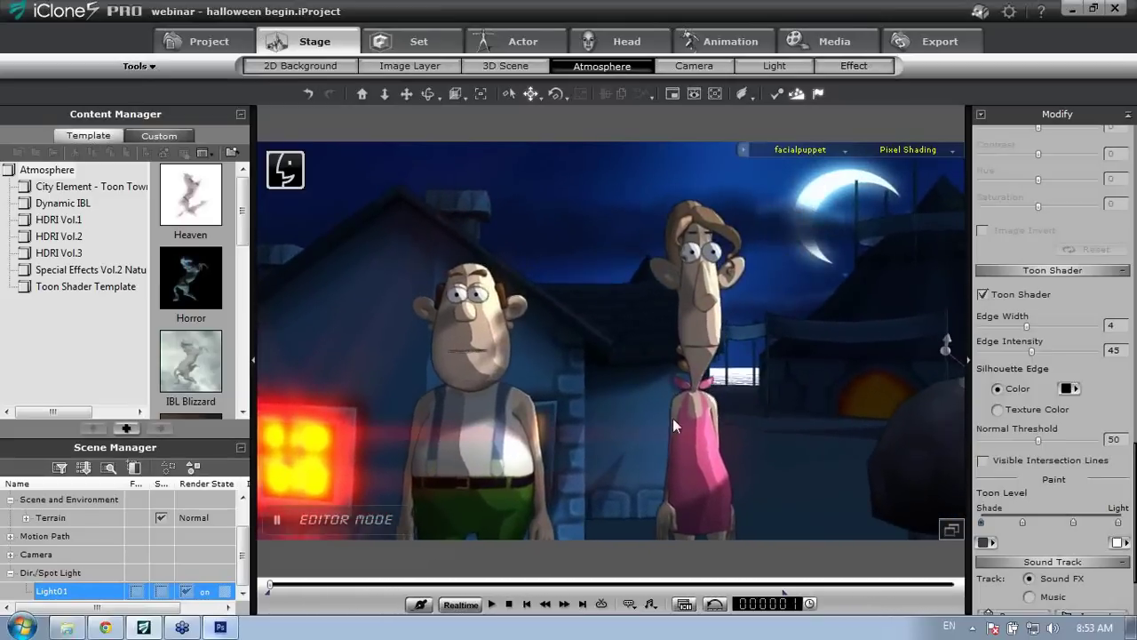
scroll(669, 402, up, 3)
middle_drag(662, 385, 692, 394)
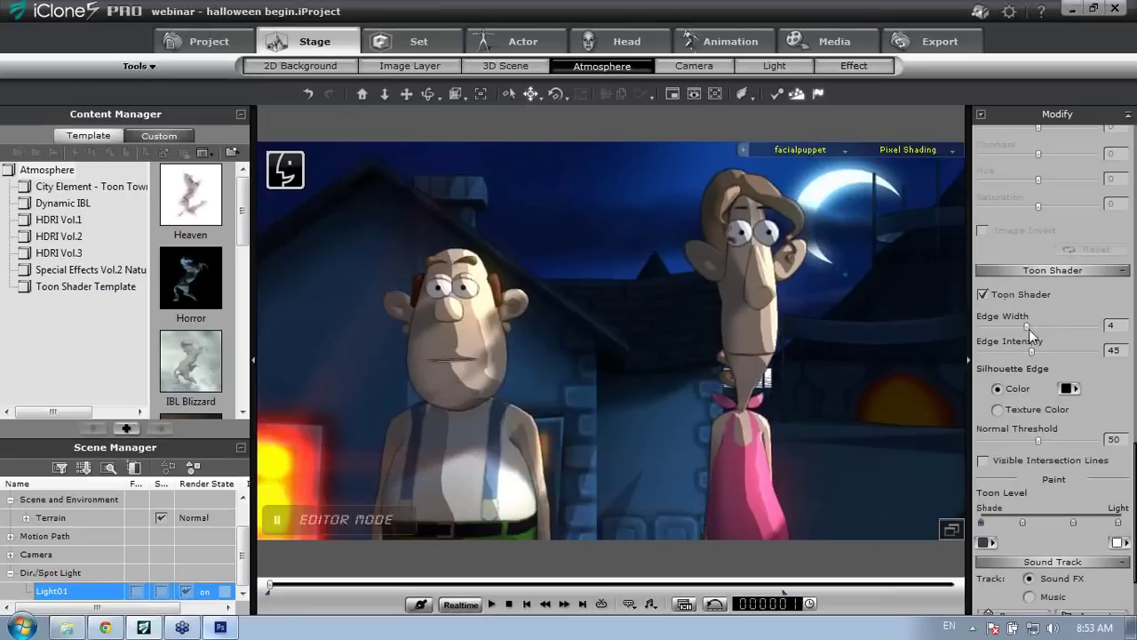
drag(1049, 327, 1117, 356)
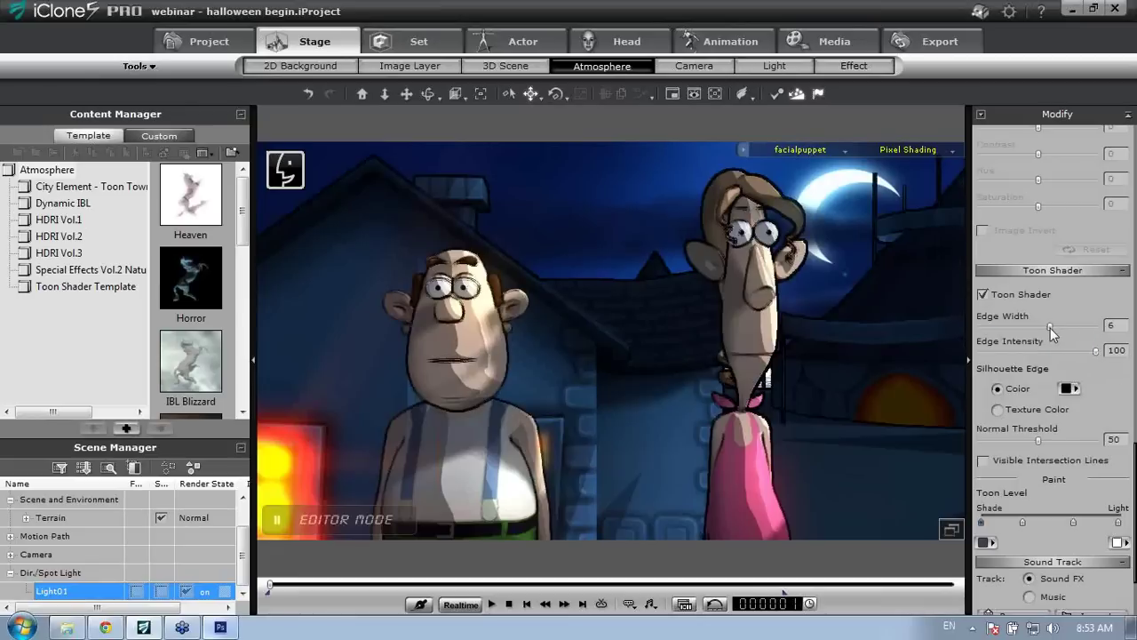
drag(1035, 328, 1022, 329)
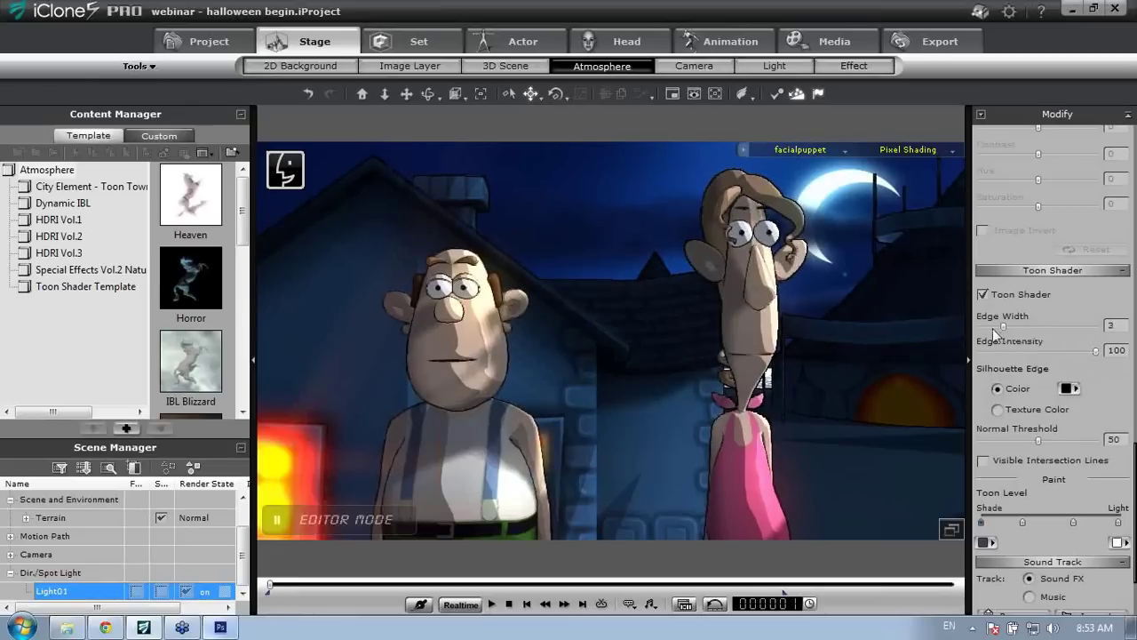
click(992, 328)
drag(1097, 353, 1040, 354)
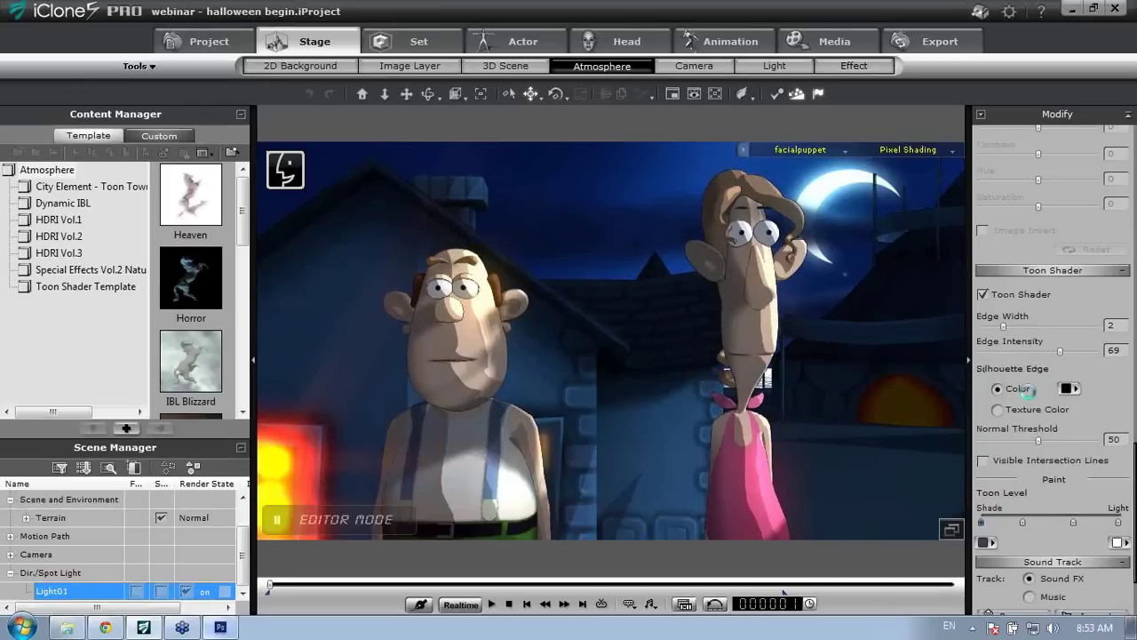
click(997, 408)
drag(1007, 328, 1006, 328)
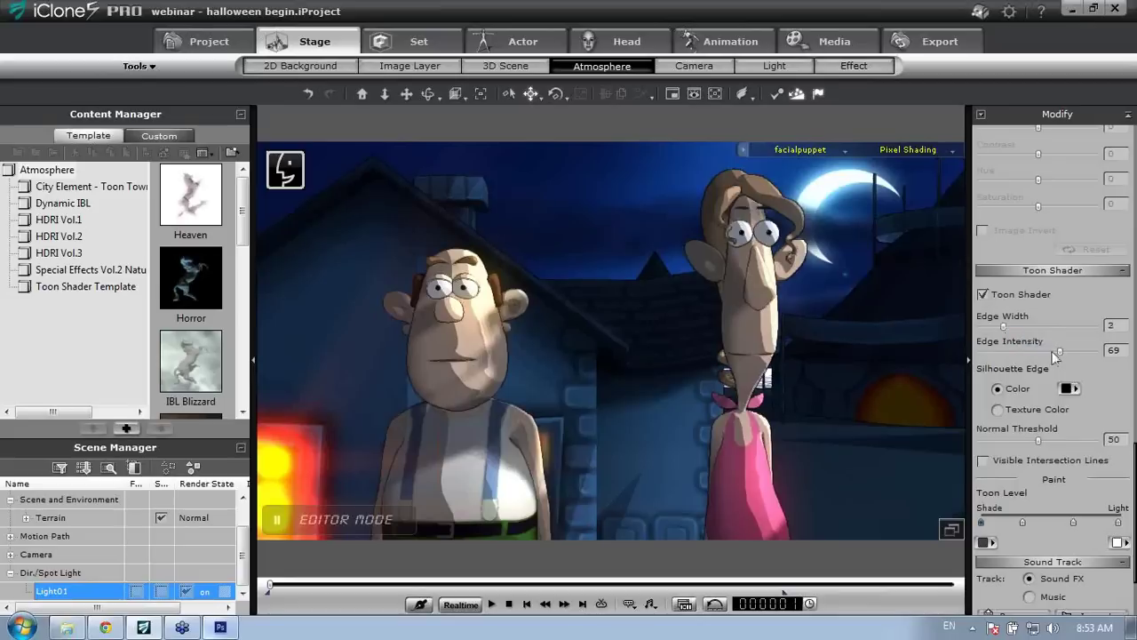
mouse_move(1060, 353)
mouse_down()
mouse_move(1043, 356)
mouse_move(1071, 357)
mouse_up()
Frame Chubby's face more closely and adjust the two middle Toon Level stops, moving one toward Shade and the other toward Light
scroll(1134, 394, down, 2)
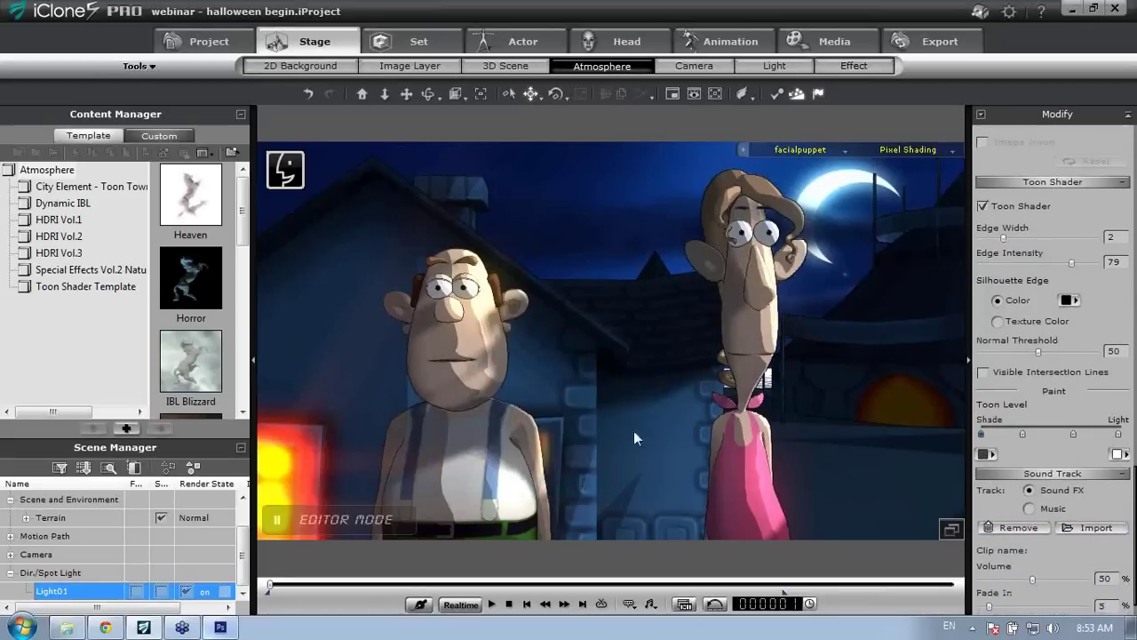
alt+drag(536, 373, 625, 335)
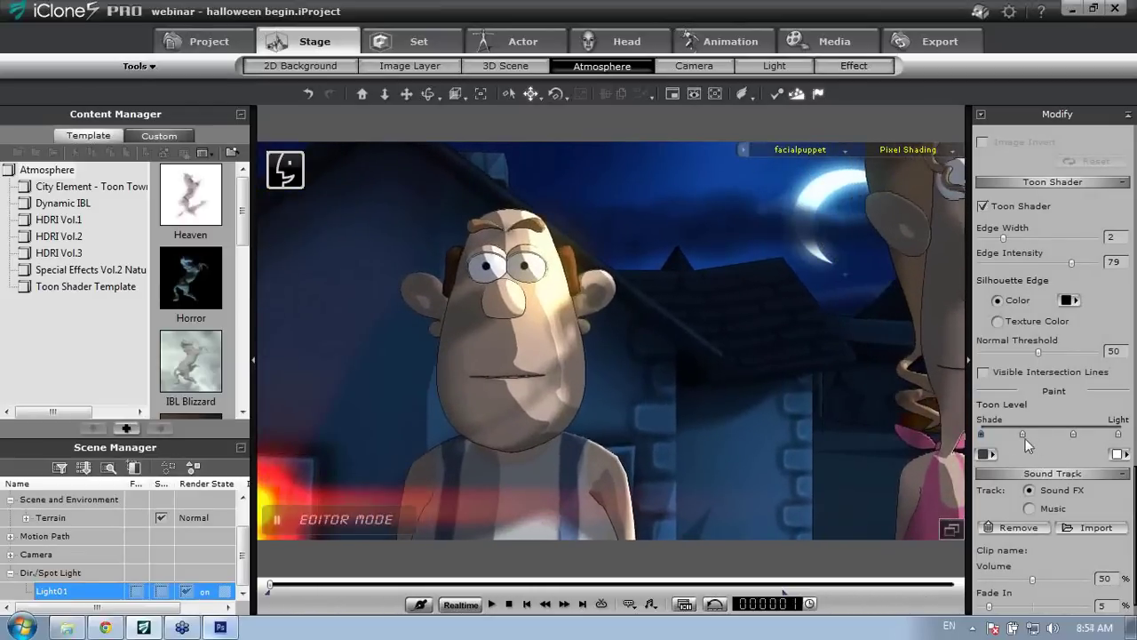
mouse_move(1023, 434)
mouse_down()
mouse_move(985, 434)
mouse_move(1075, 434)
mouse_move(1020, 434)
mouse_up()
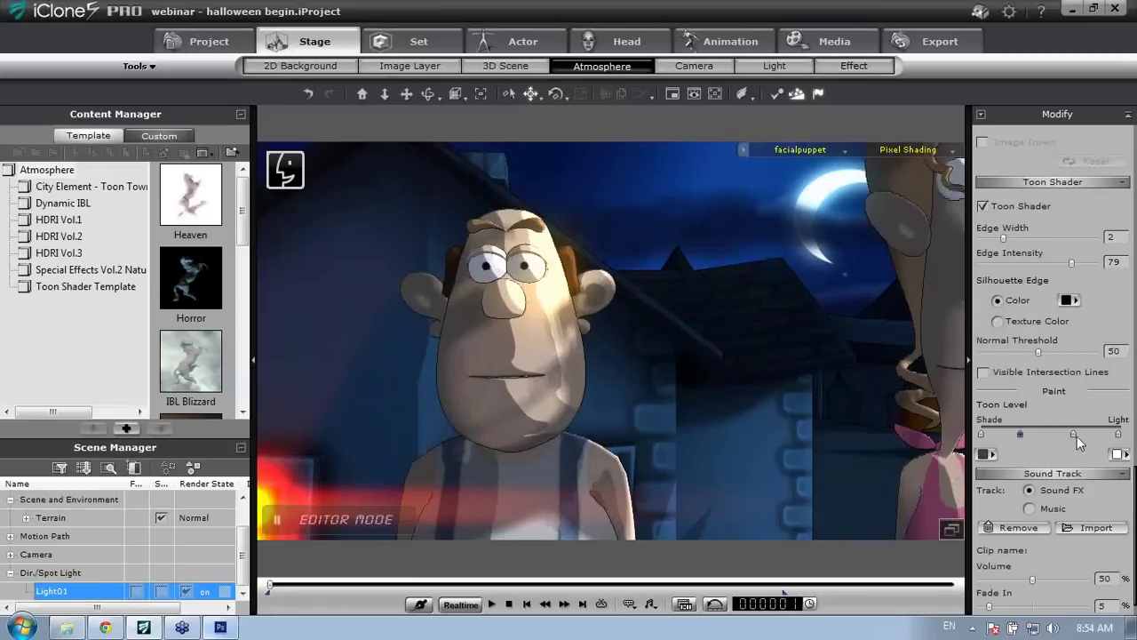
mouse_move(1089, 435)
mouse_down()
mouse_move(1125, 435)
mouse_move(1024, 442)
mouse_move(1087, 434)
mouse_up()
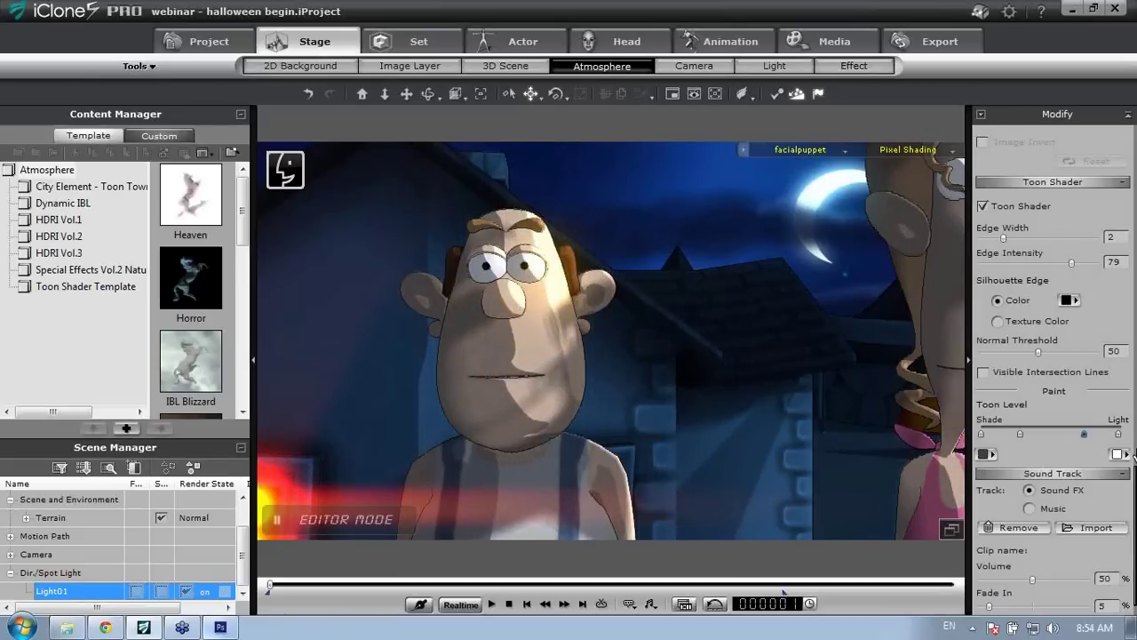
Try Image Based Lighting on the toon-shaded scene and switch it off again
drag(1135, 456, 1134, 306)
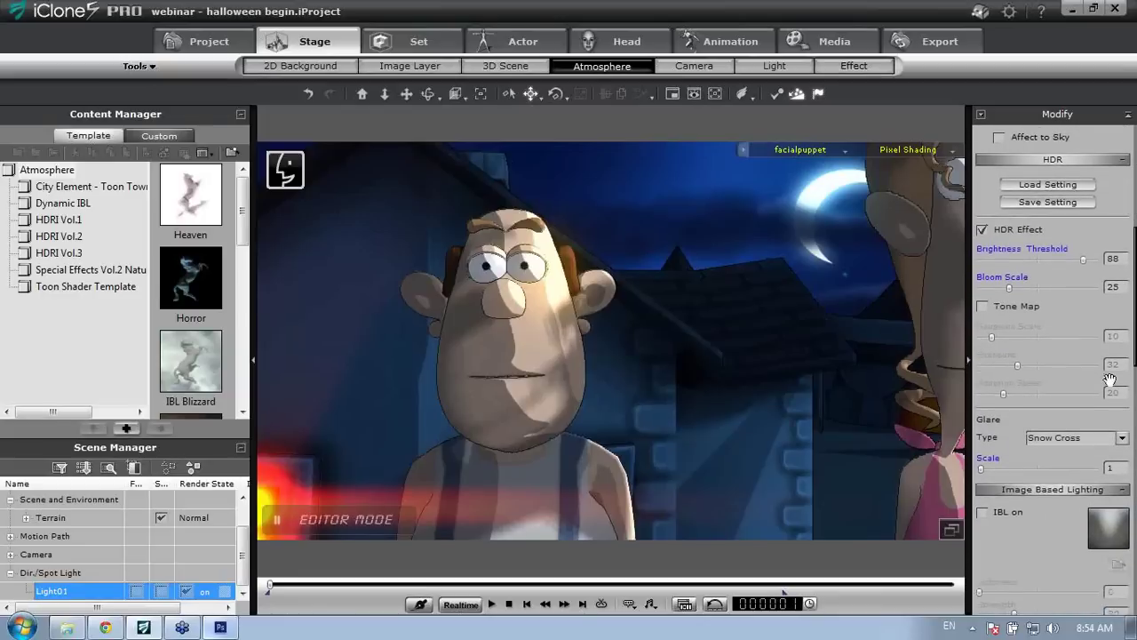
click(984, 512)
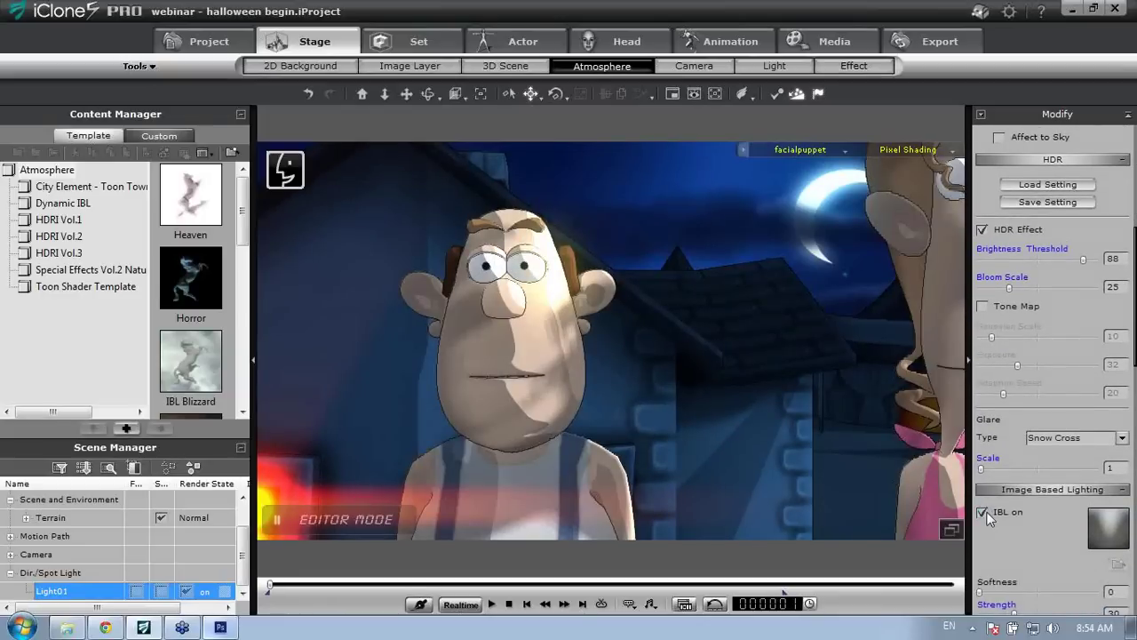
click(983, 512)
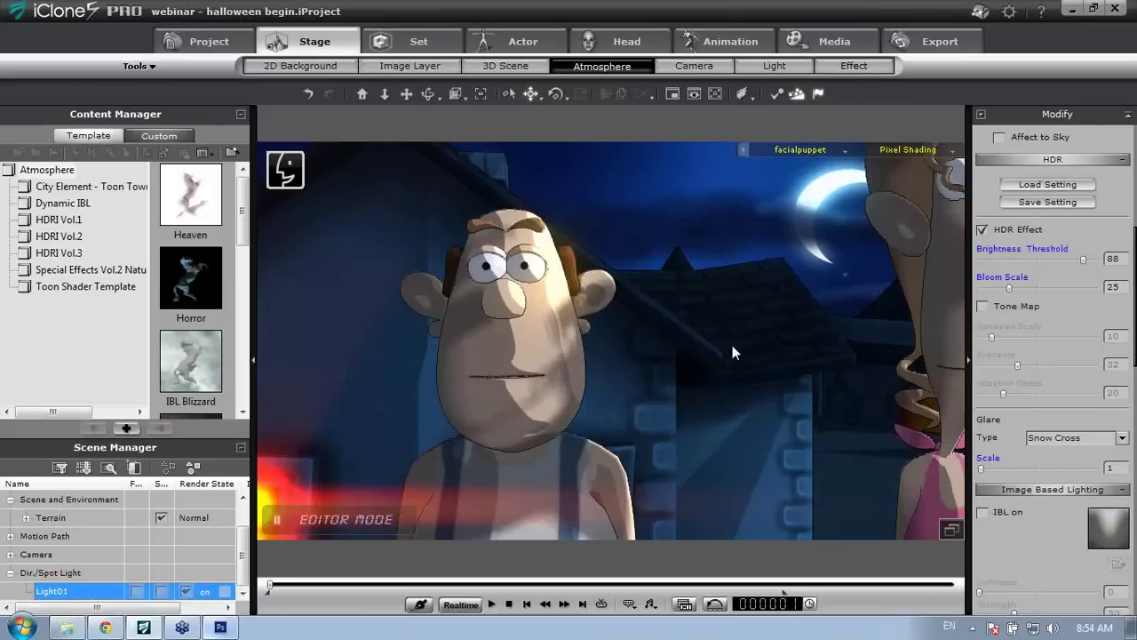
Load the custom project "webinar - halloween" without saving the current project
click(200, 41)
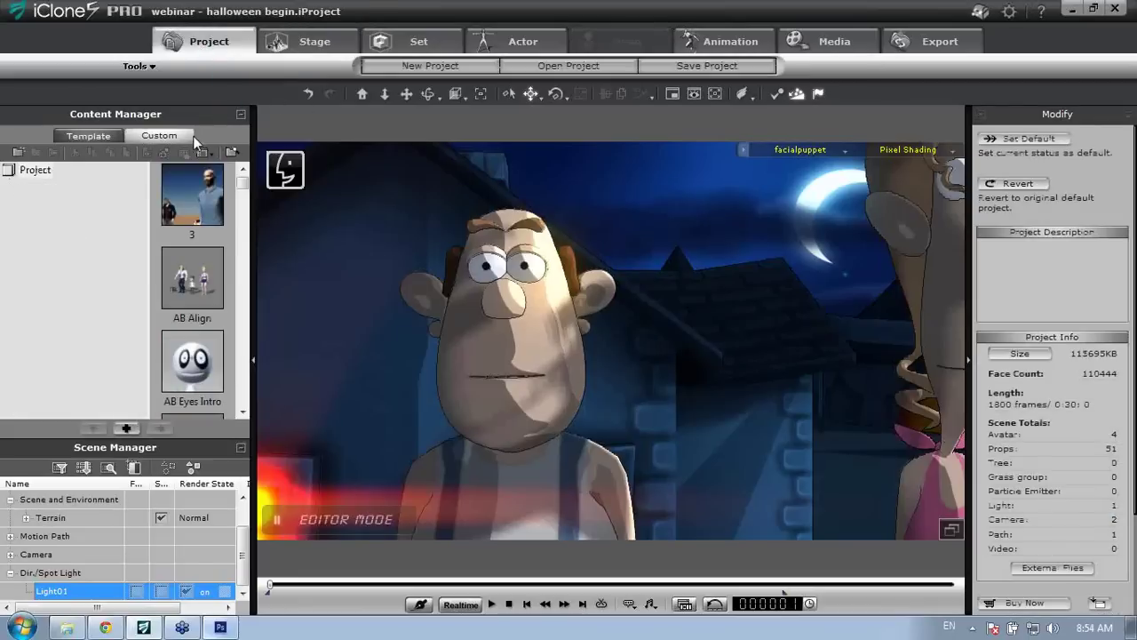
drag(244, 189, 241, 396)
double_click(202, 271)
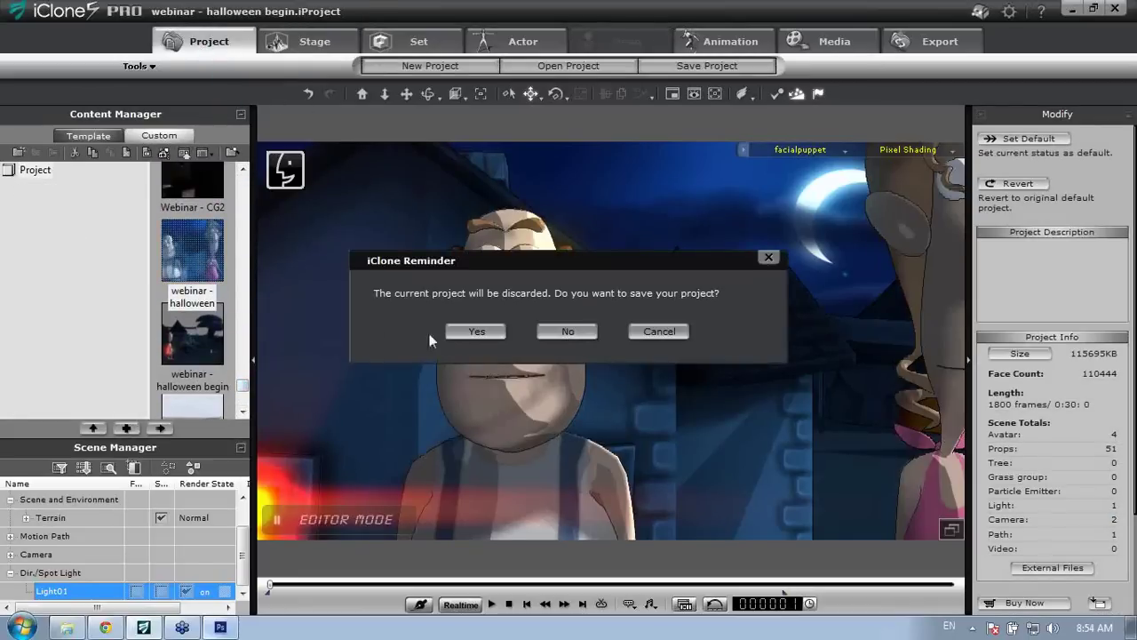
click(566, 330)
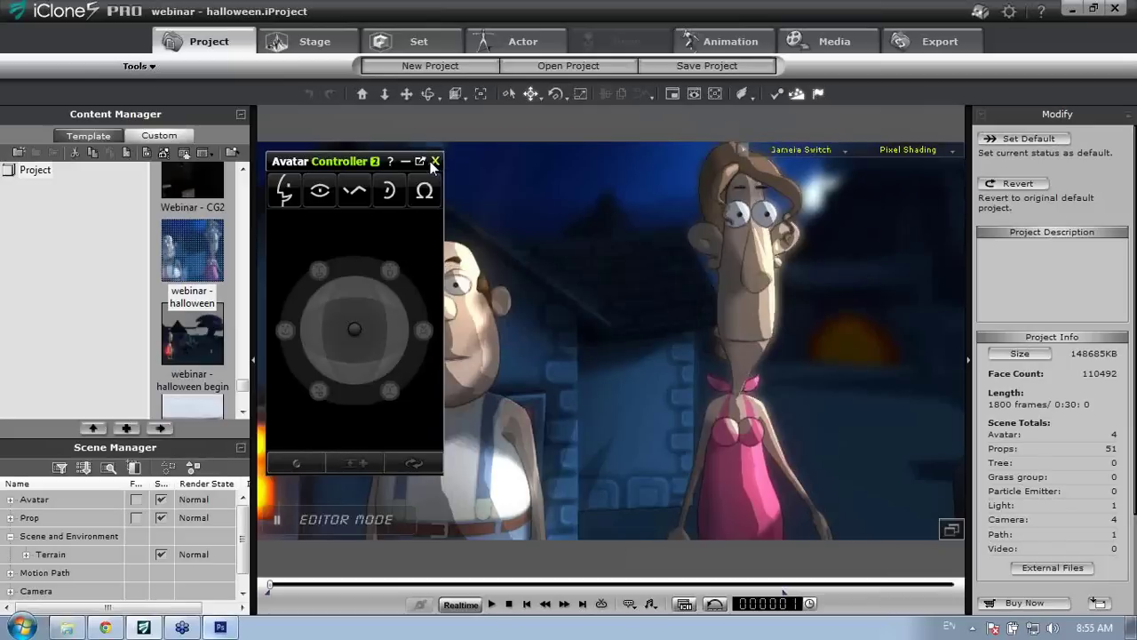
Close the Avatar Controller, play back the loaded Halloween scene, and stop playback
click(434, 161)
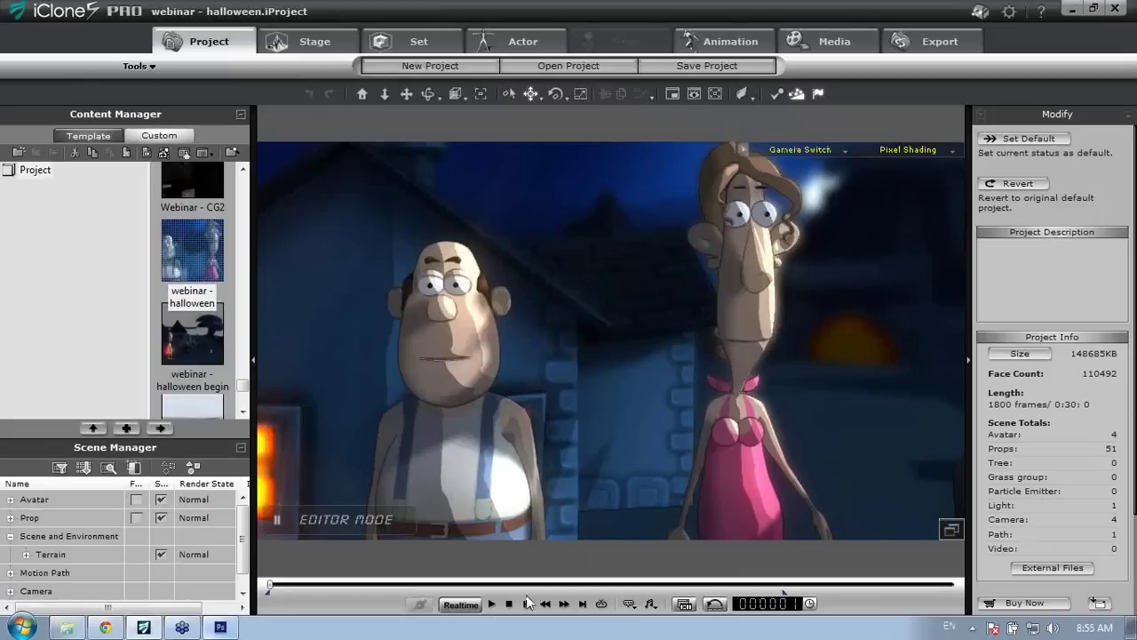
click(492, 603)
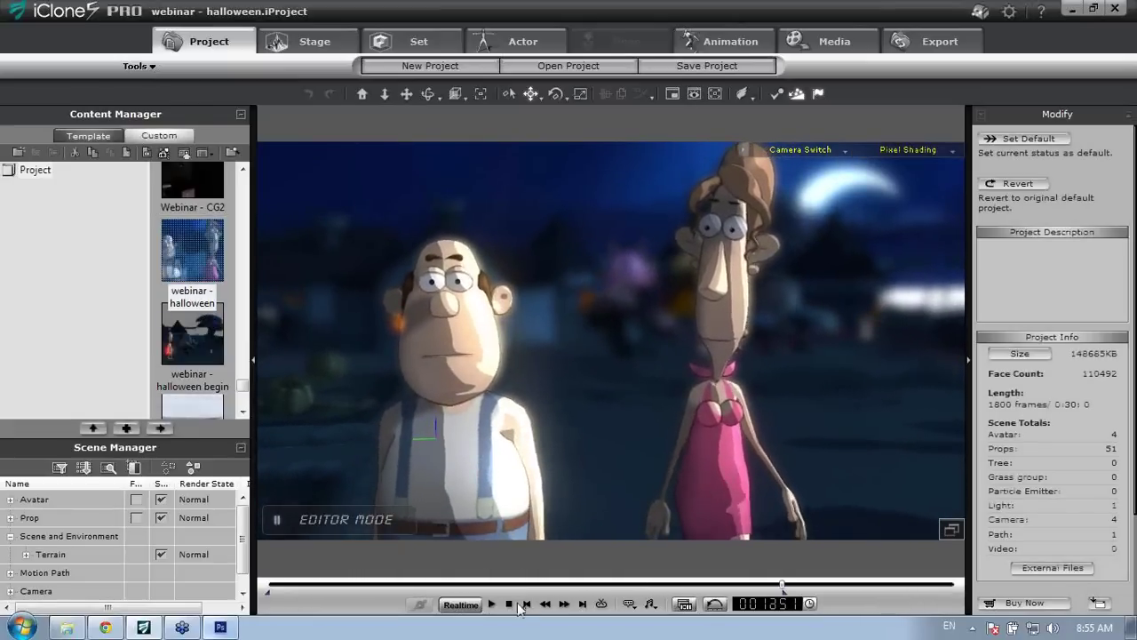
click(510, 604)
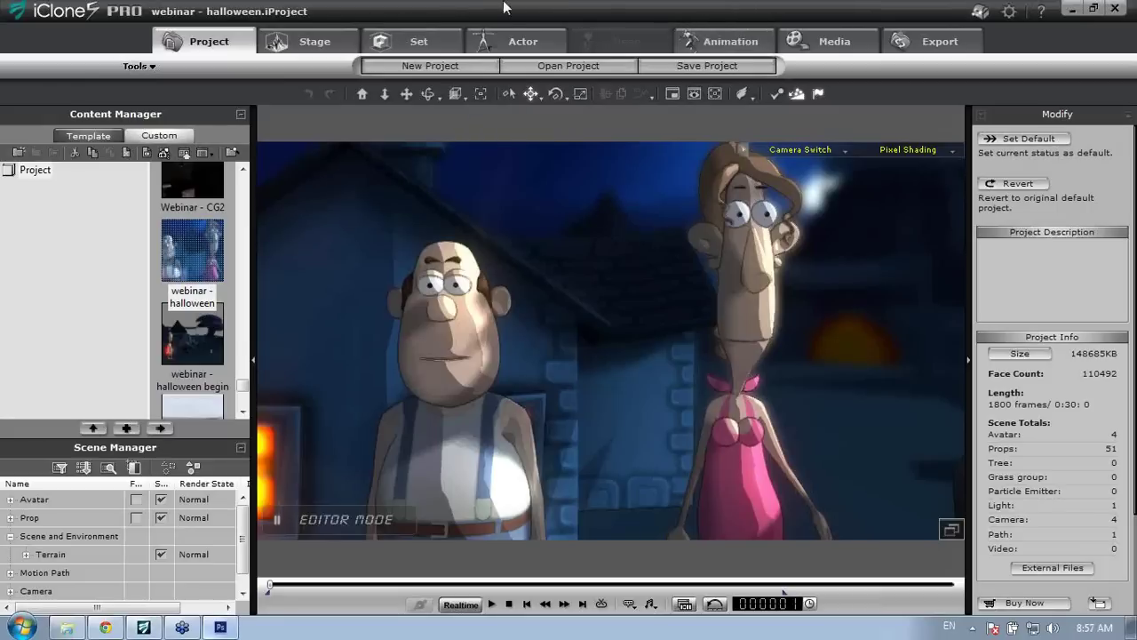
Select Stretchy and browse the avatar templates to the Rabbit category under ToonMaker2's Stretchy folder
click(744, 444)
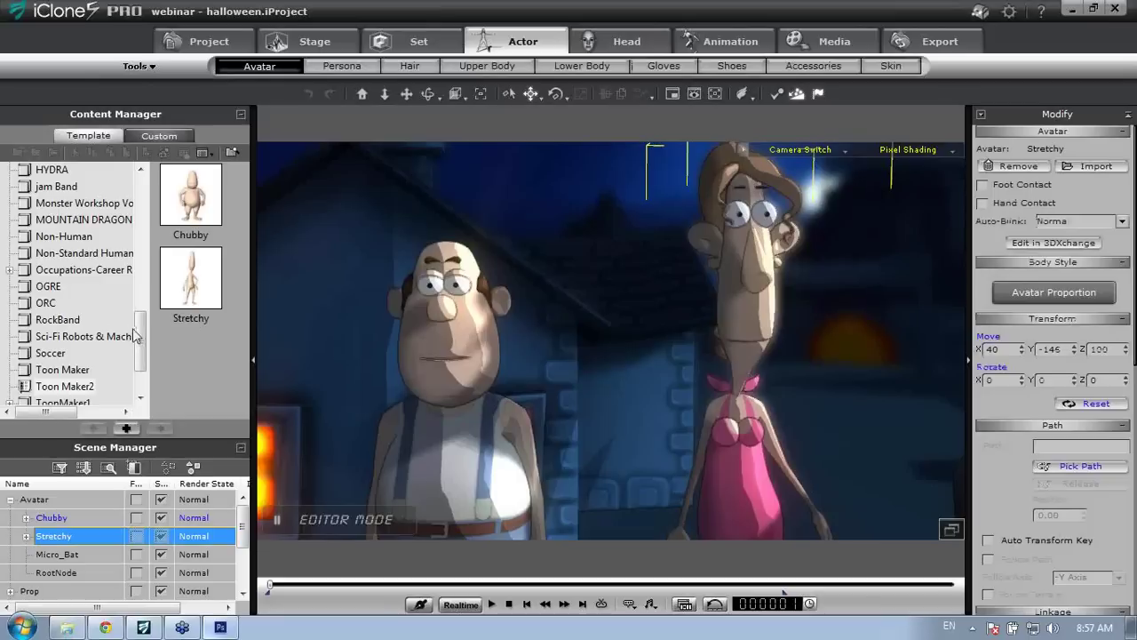
scroll(64, 372, down, 2)
click(9, 354)
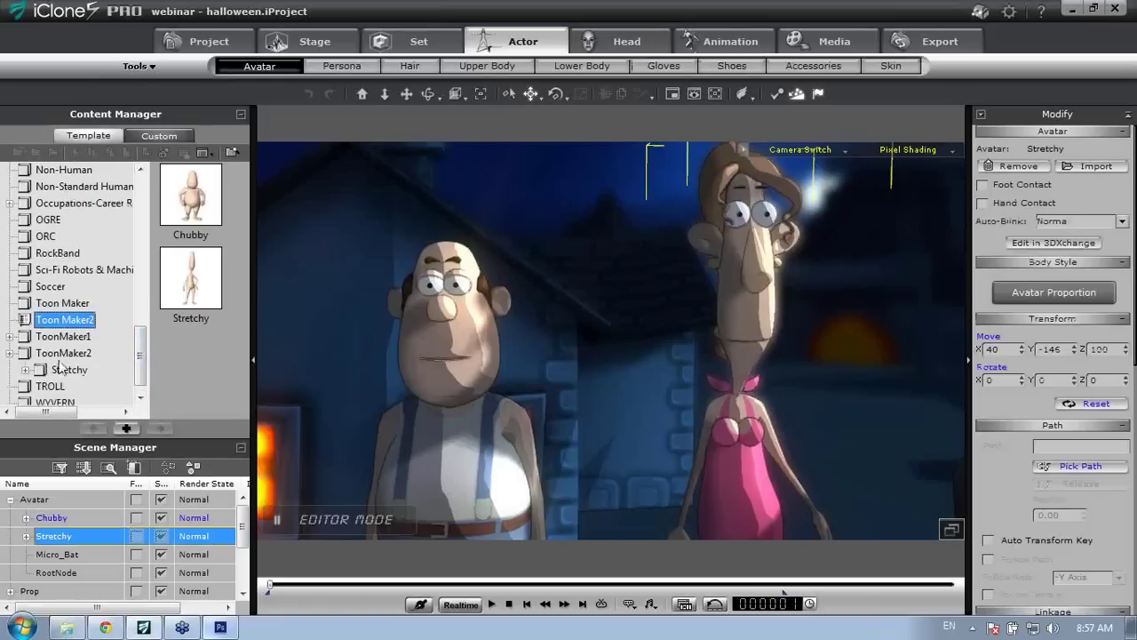
click(66, 371)
click(27, 369)
click(80, 385)
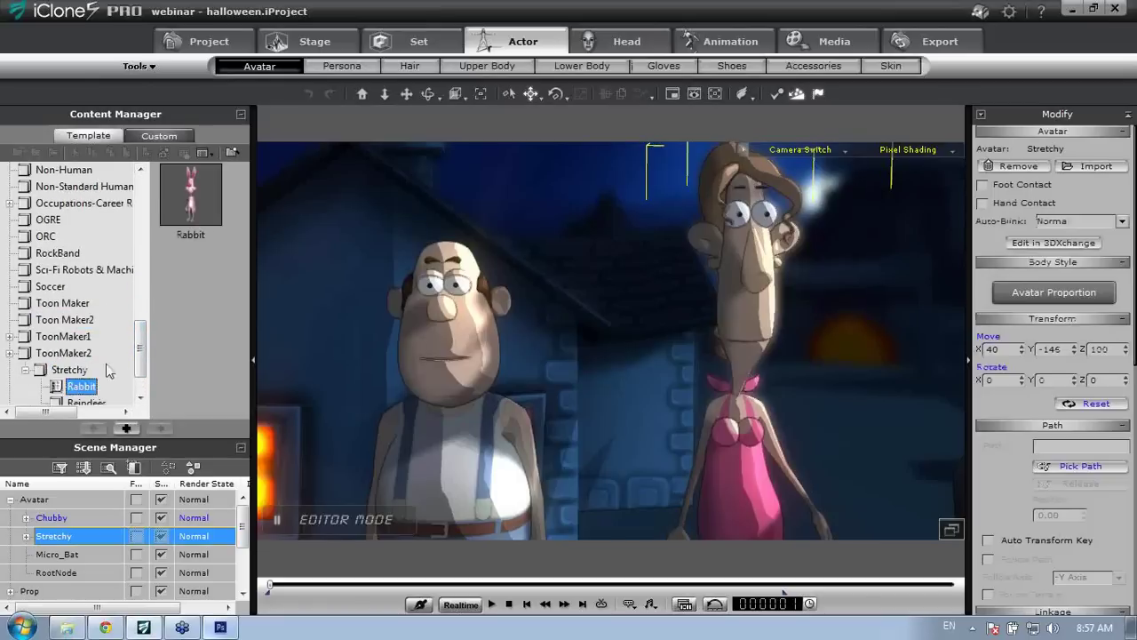
Check the Reindeer templates under ToonMaker2's Stretchy folder, and replace the selected Stretchy character with the Rabbit avatar
scroll(140, 376, down, 2)
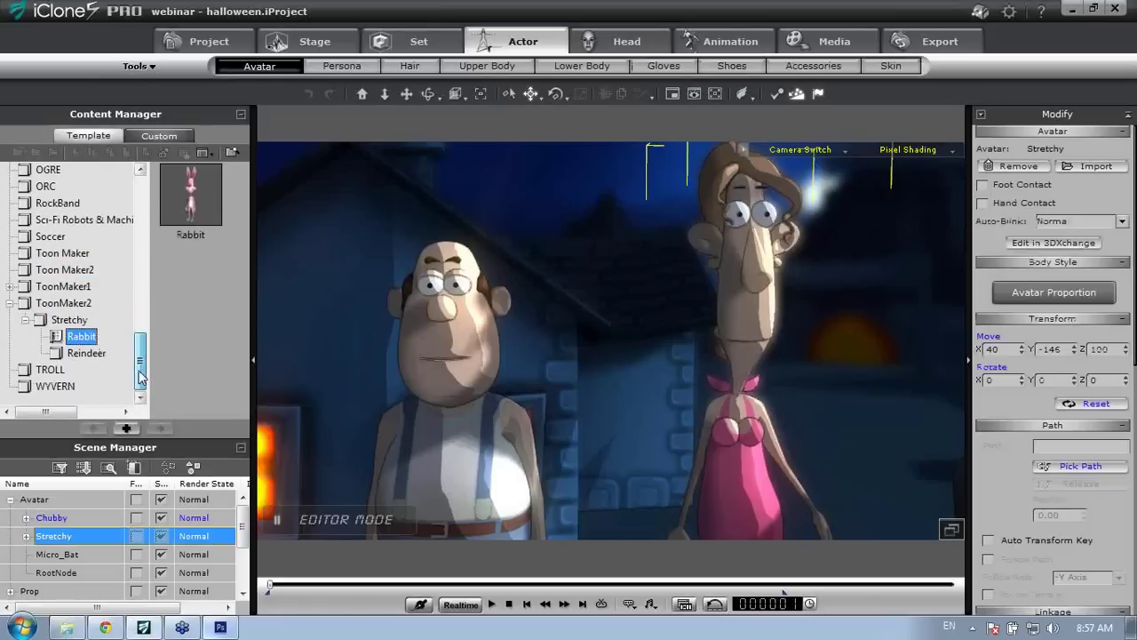
click(86, 353)
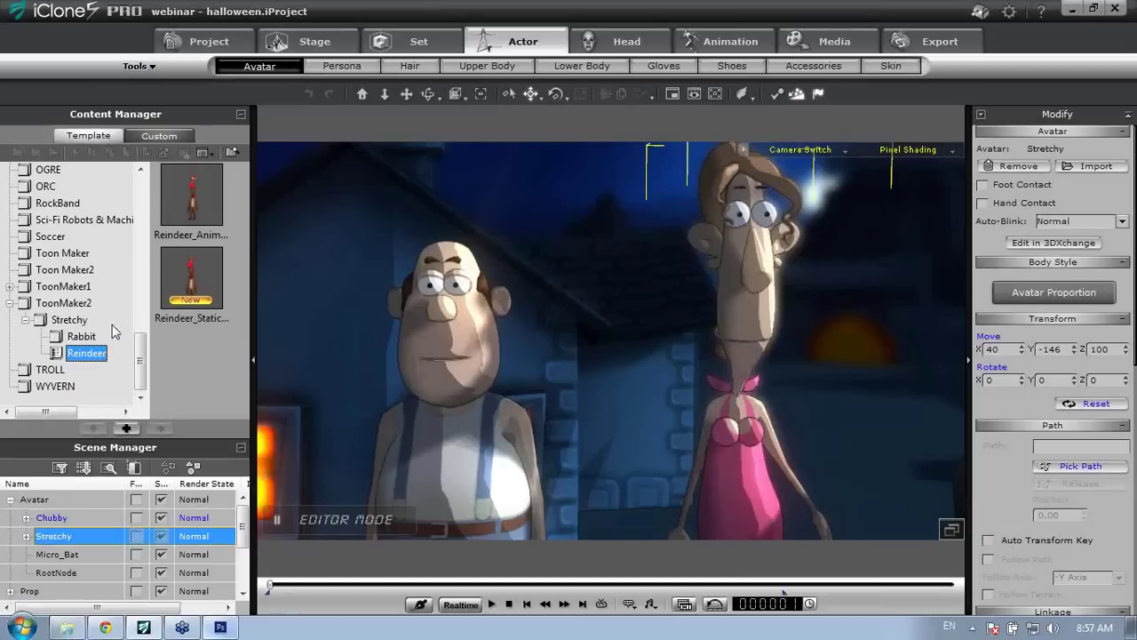
click(80, 335)
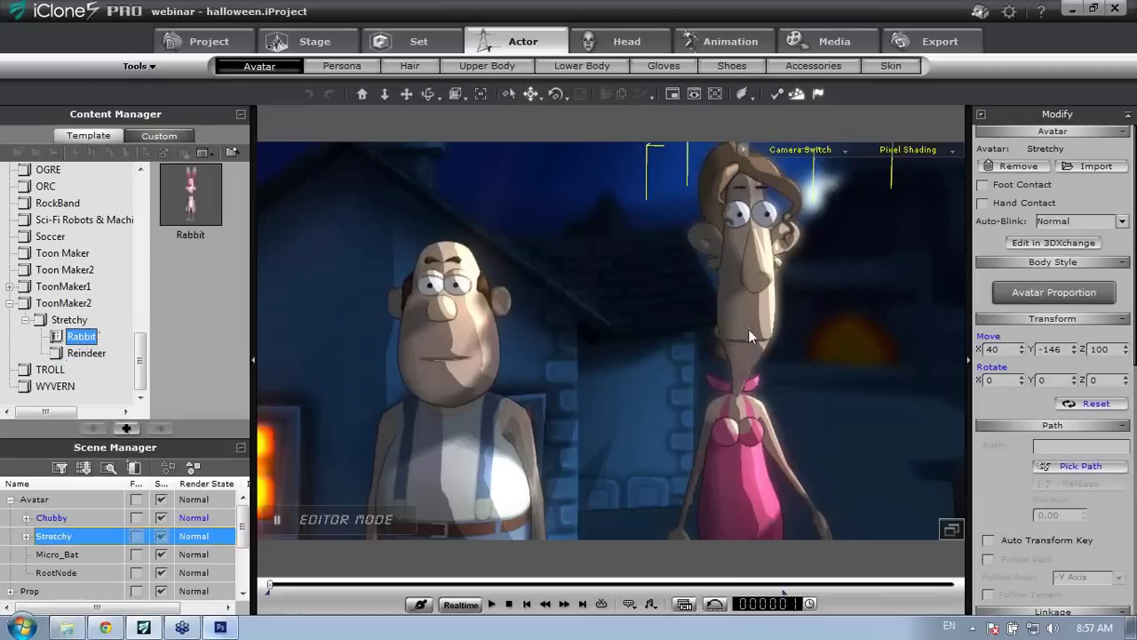
double_click(190, 197)
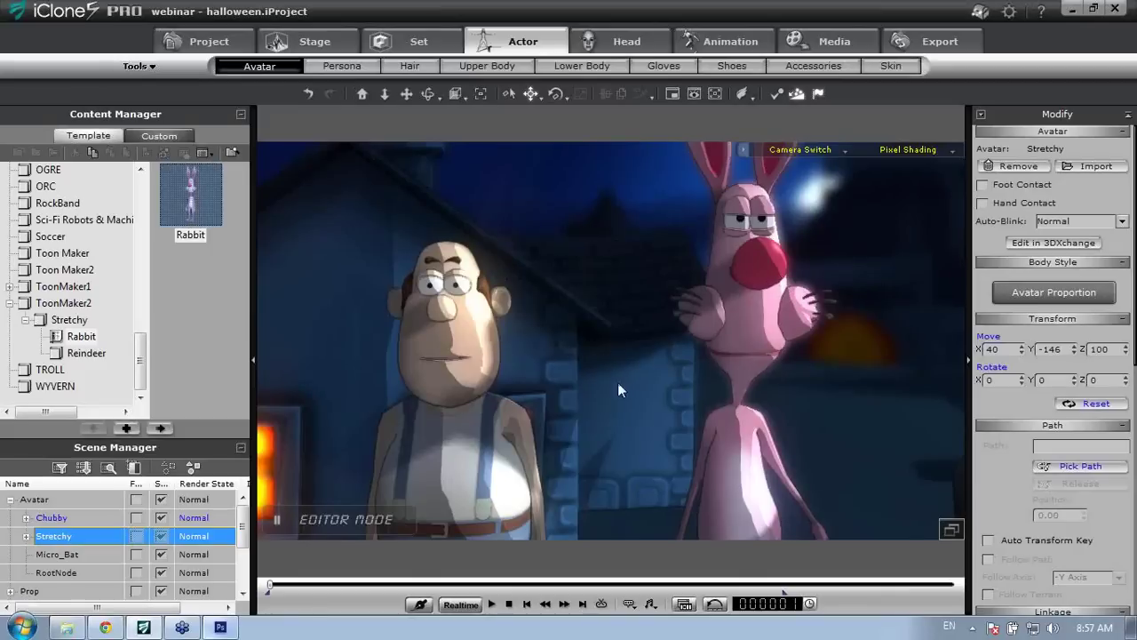
Play back the Halloween scene with the rabbit, stop playback, and move the playhead to frame 856
click(492, 604)
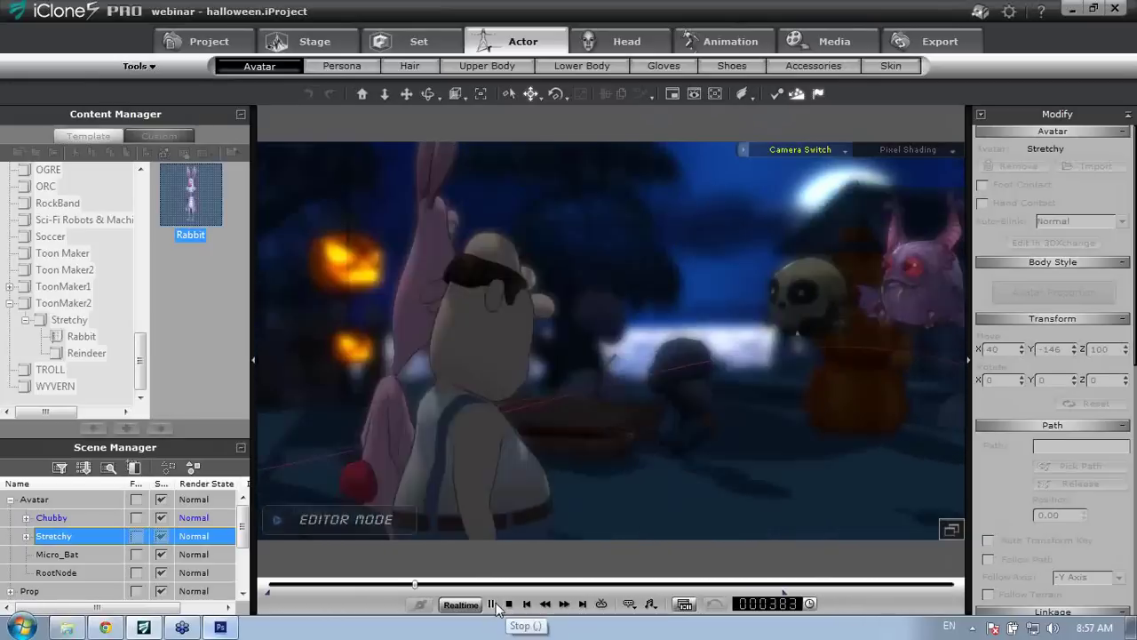
click(494, 605)
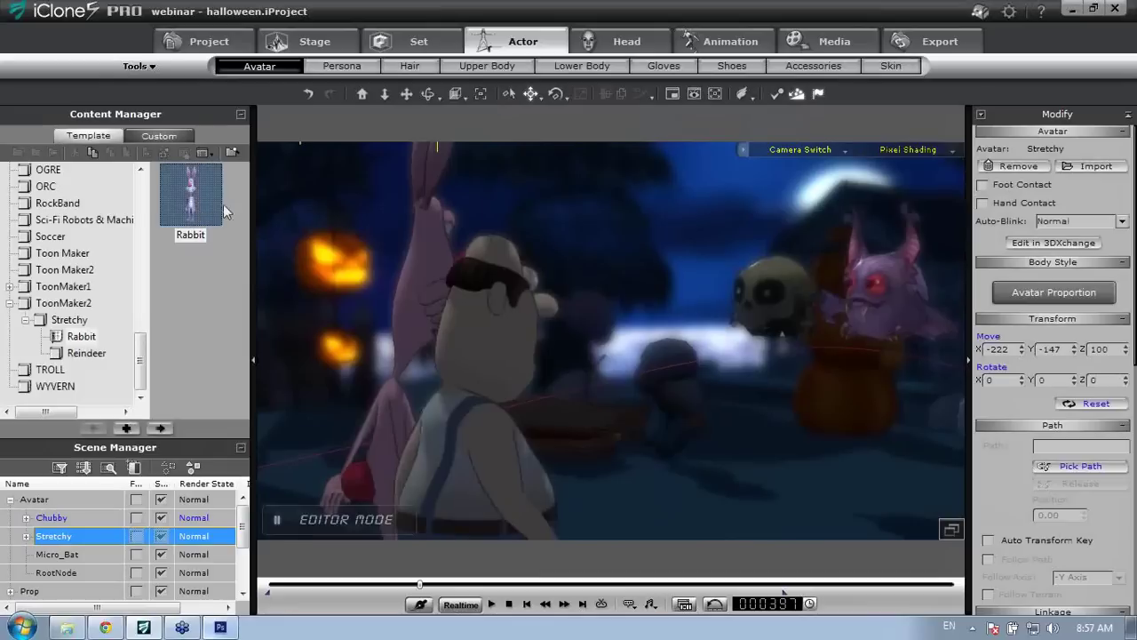
drag(420, 579, 595, 581)
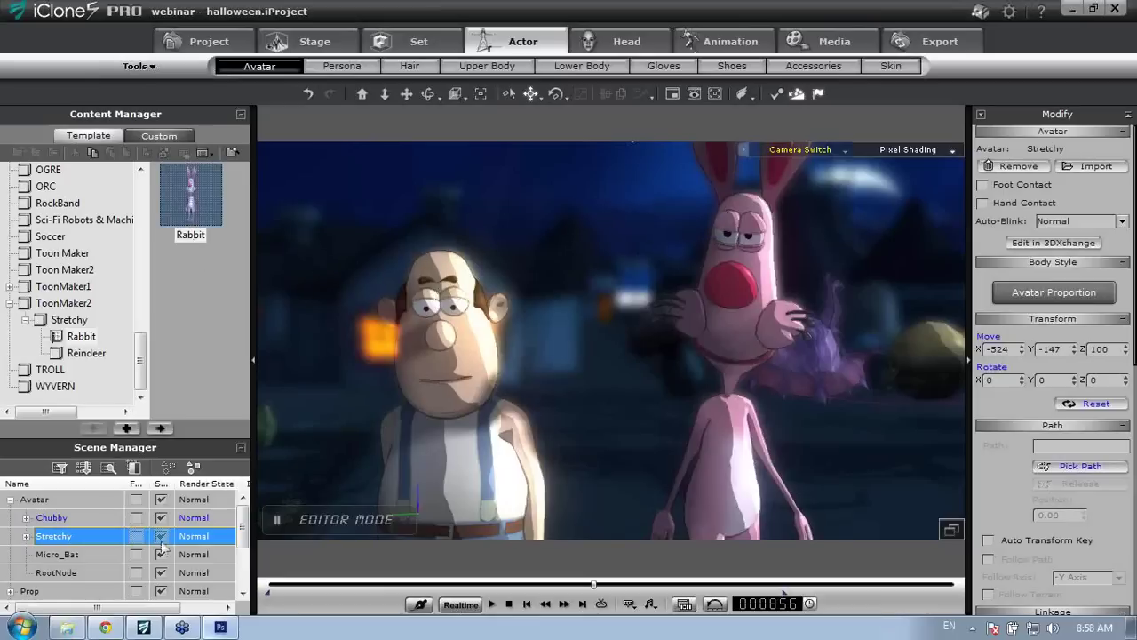
Switch to Chrome to view the Halloween content for iClone on the Reallusion Marketplace
click(105, 627)
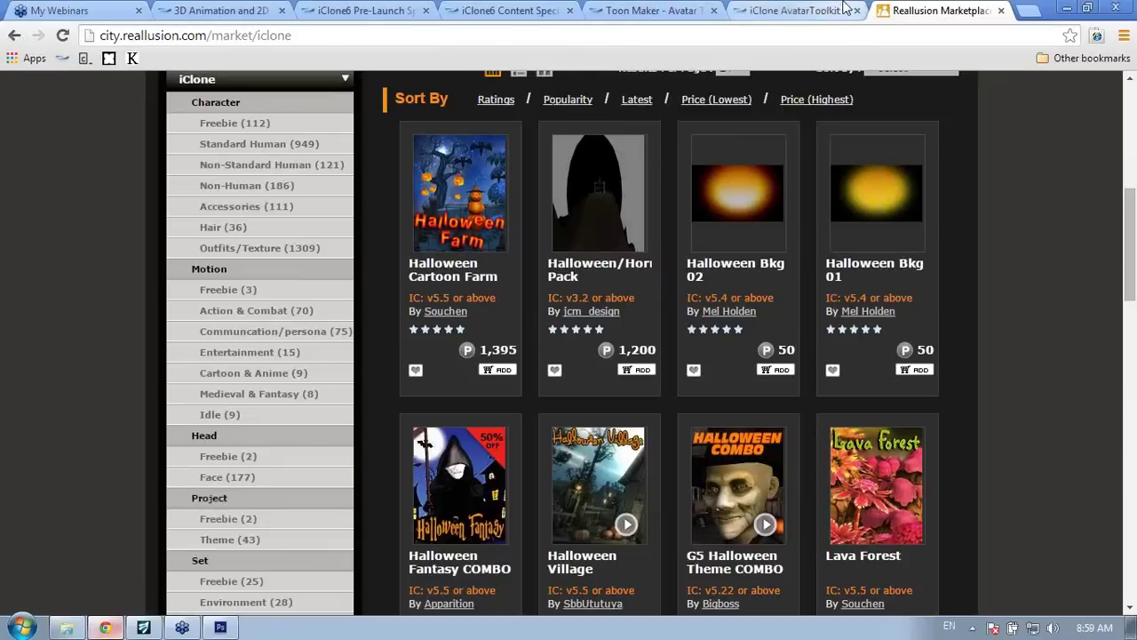